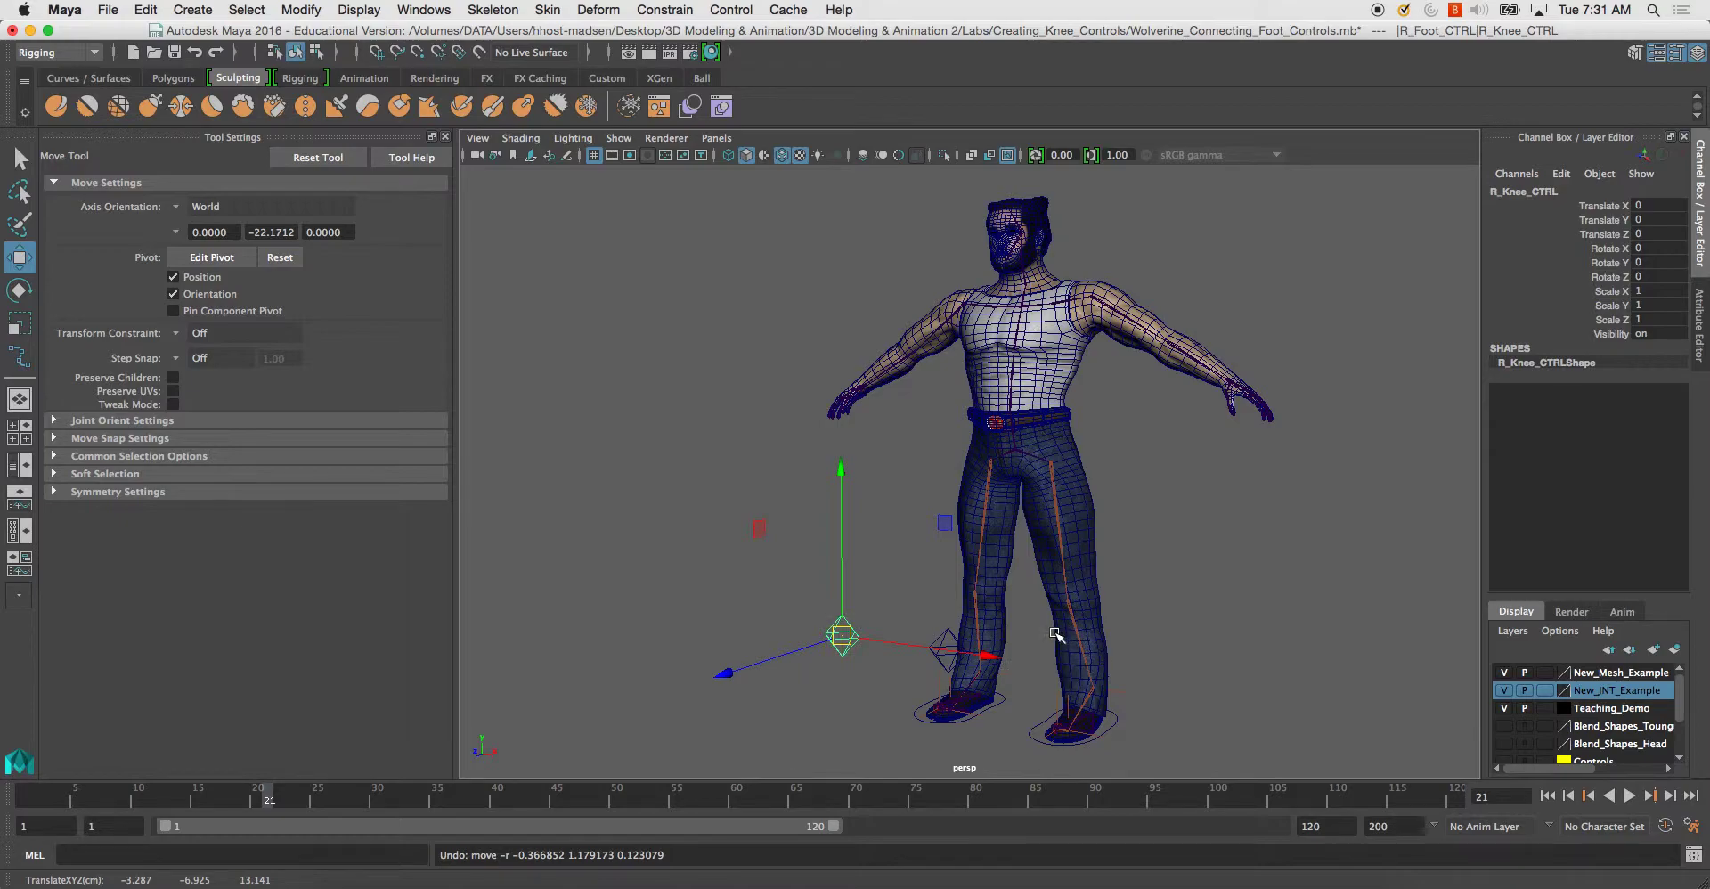
Try raising the right foot control and moving the right knee control, and undo these test moves.
{"action": "left_click", "coordinate": [999, 705]}
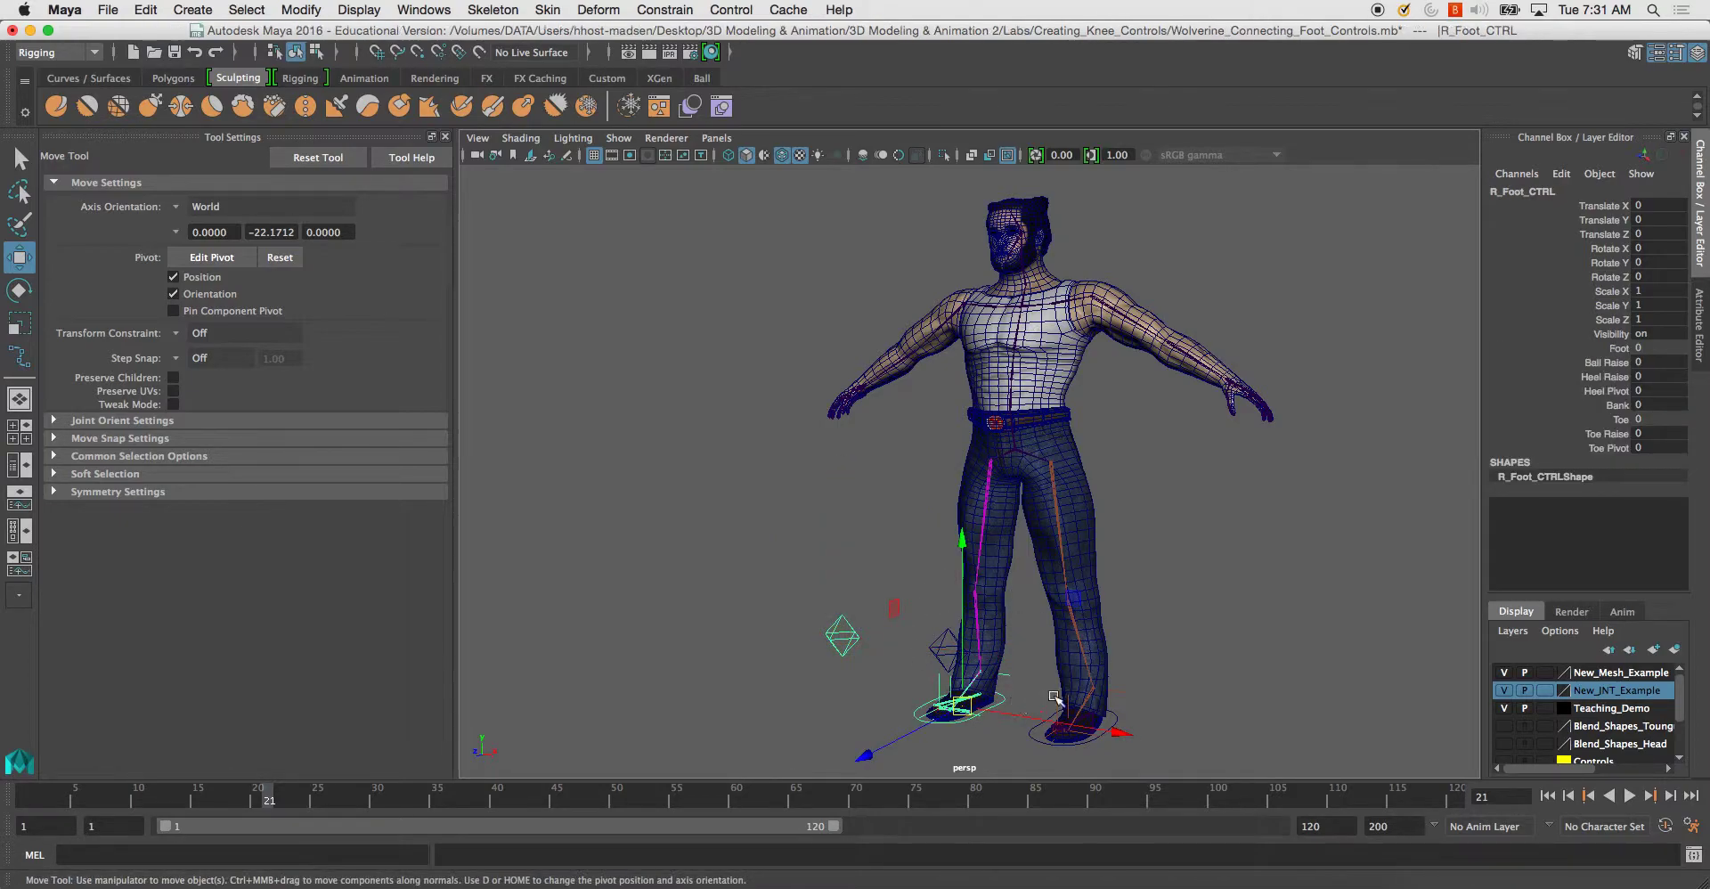
{"action": "left_click_drag", "start_coordinate": [963, 541], "coordinate": [1005, 450]}
{"action": "key", "text": "ctrl+z"}
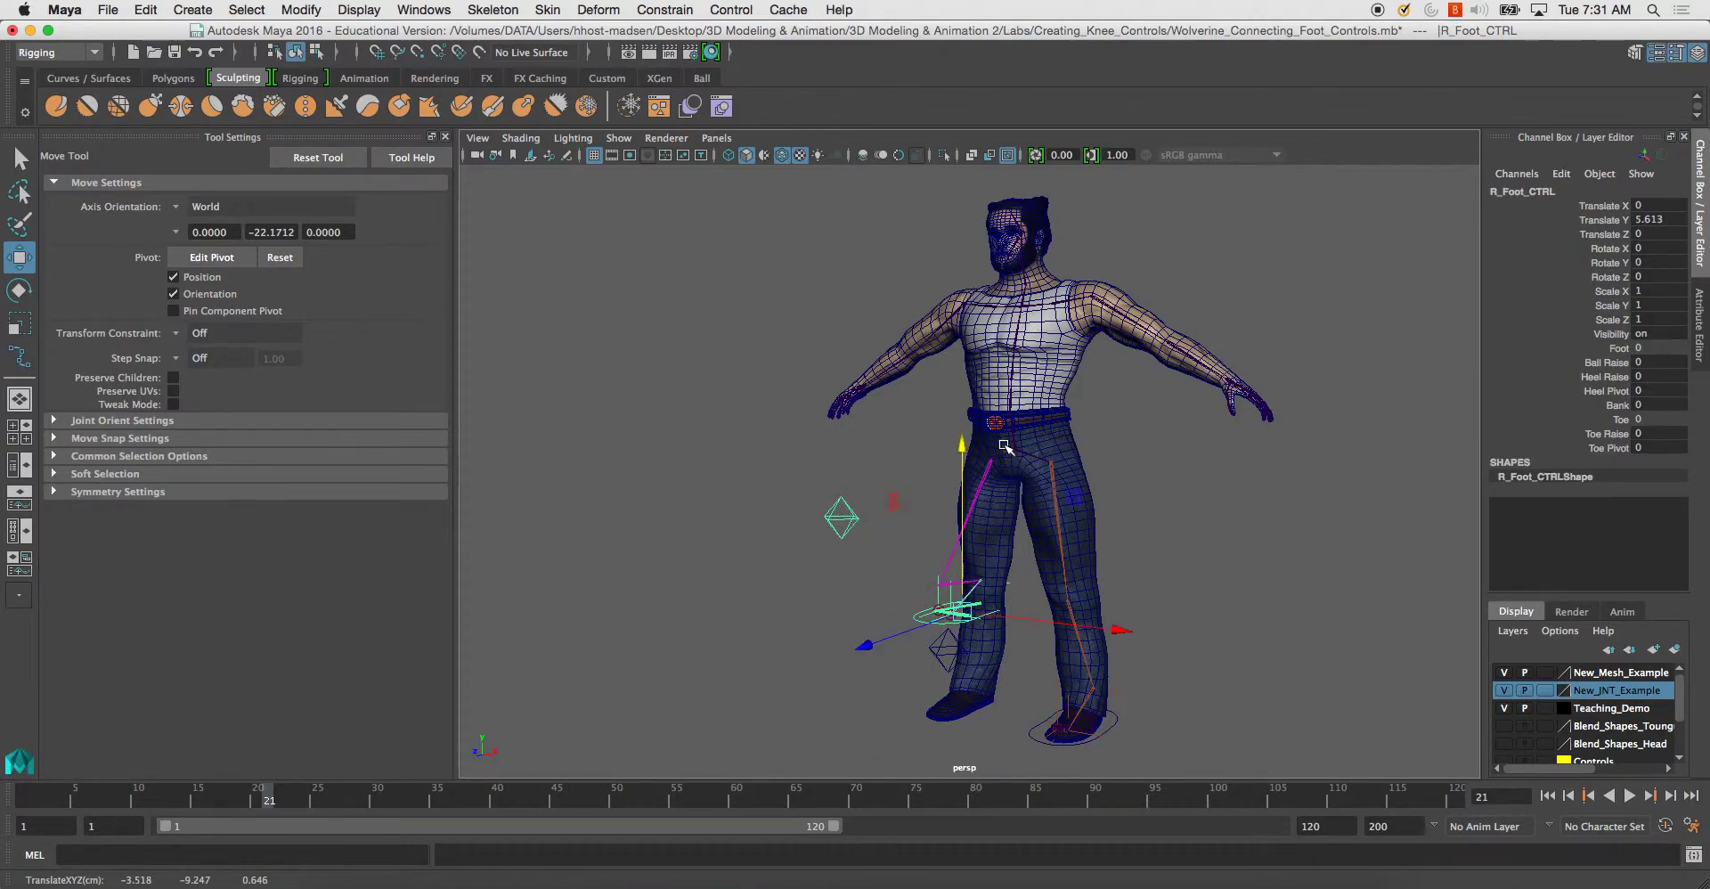
{"action": "left_click", "coordinate": [841, 516]}
{"action": "left_click_drag", "start_coordinate": [979, 529], "coordinate": [1124, 558]}
{"action": "key", "text": "super+z"}
{"action": "key", "text": "super+z"}
{"action": "key", "text": "super+z"}
{"action": "left_click", "coordinate": [820, 559]}
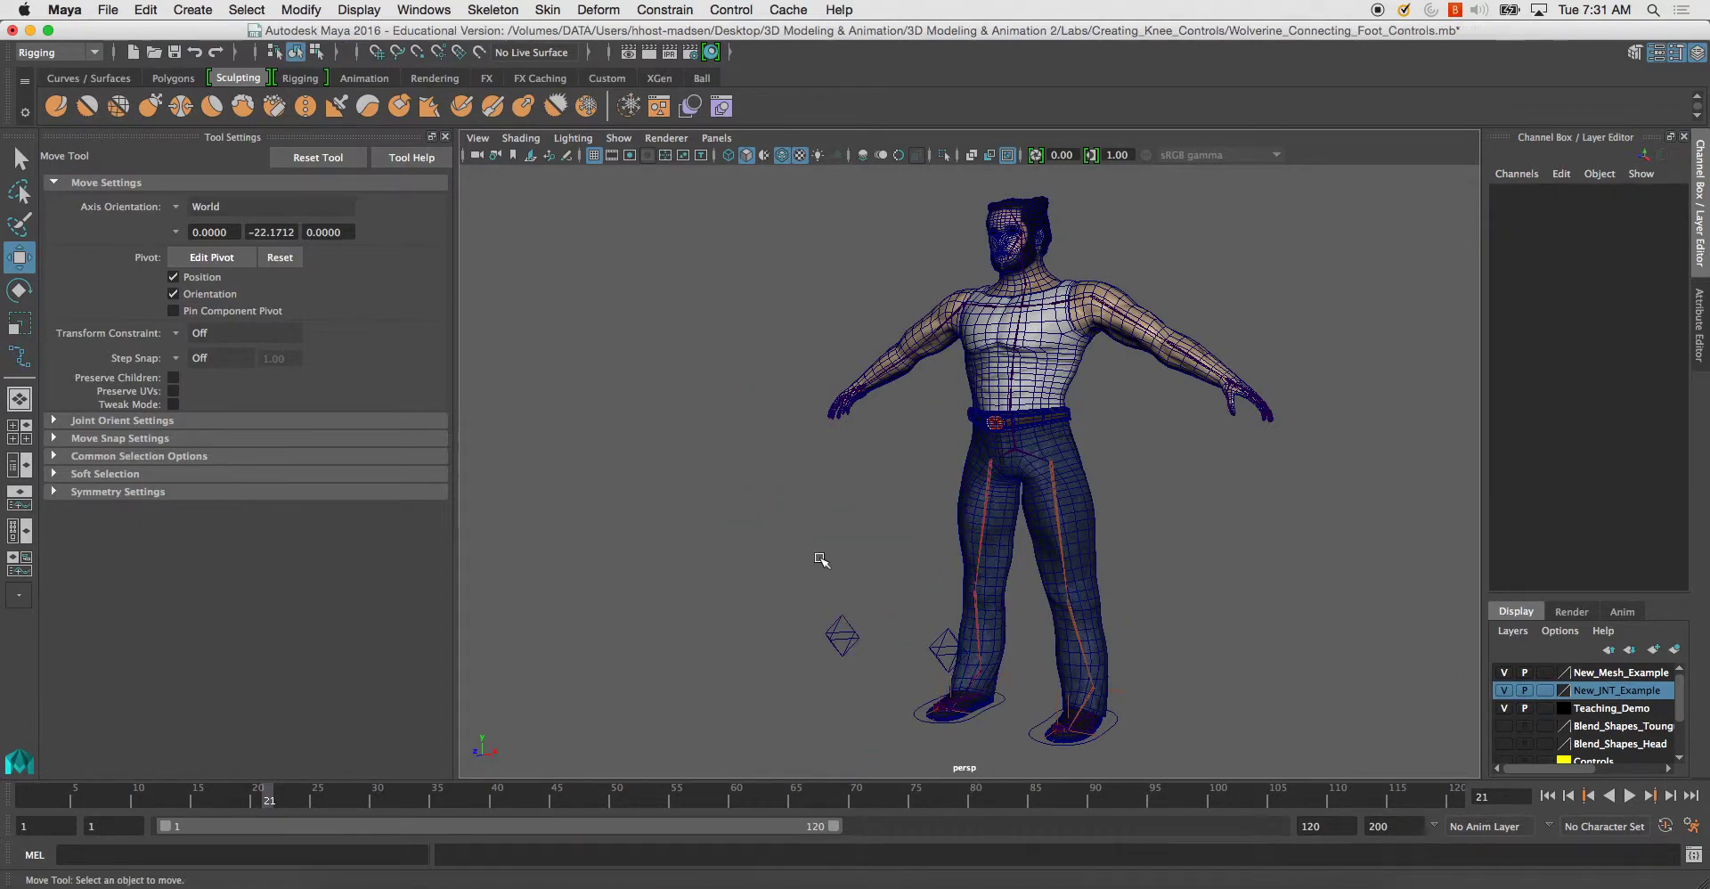
Center the pivot of the existing double-headed arrow curve, and clear the selection.
{"action": "scroll", "coordinate": [957, 572], "scroll_direction": "up", "scroll_amount": 1}
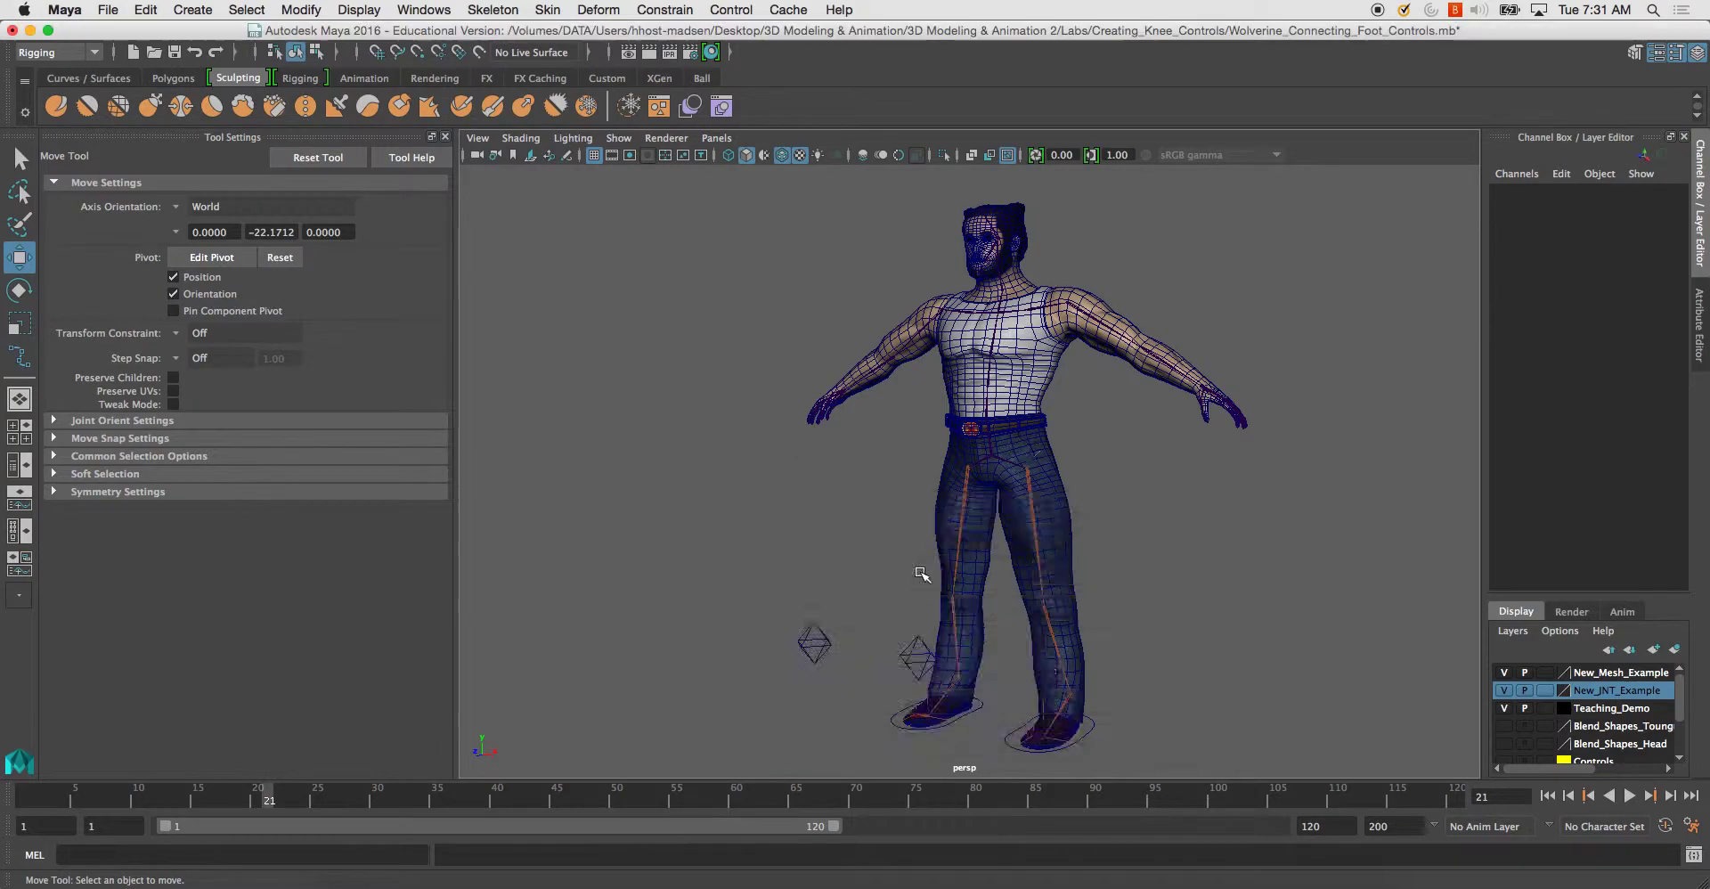
{"action": "key", "text": "space"}
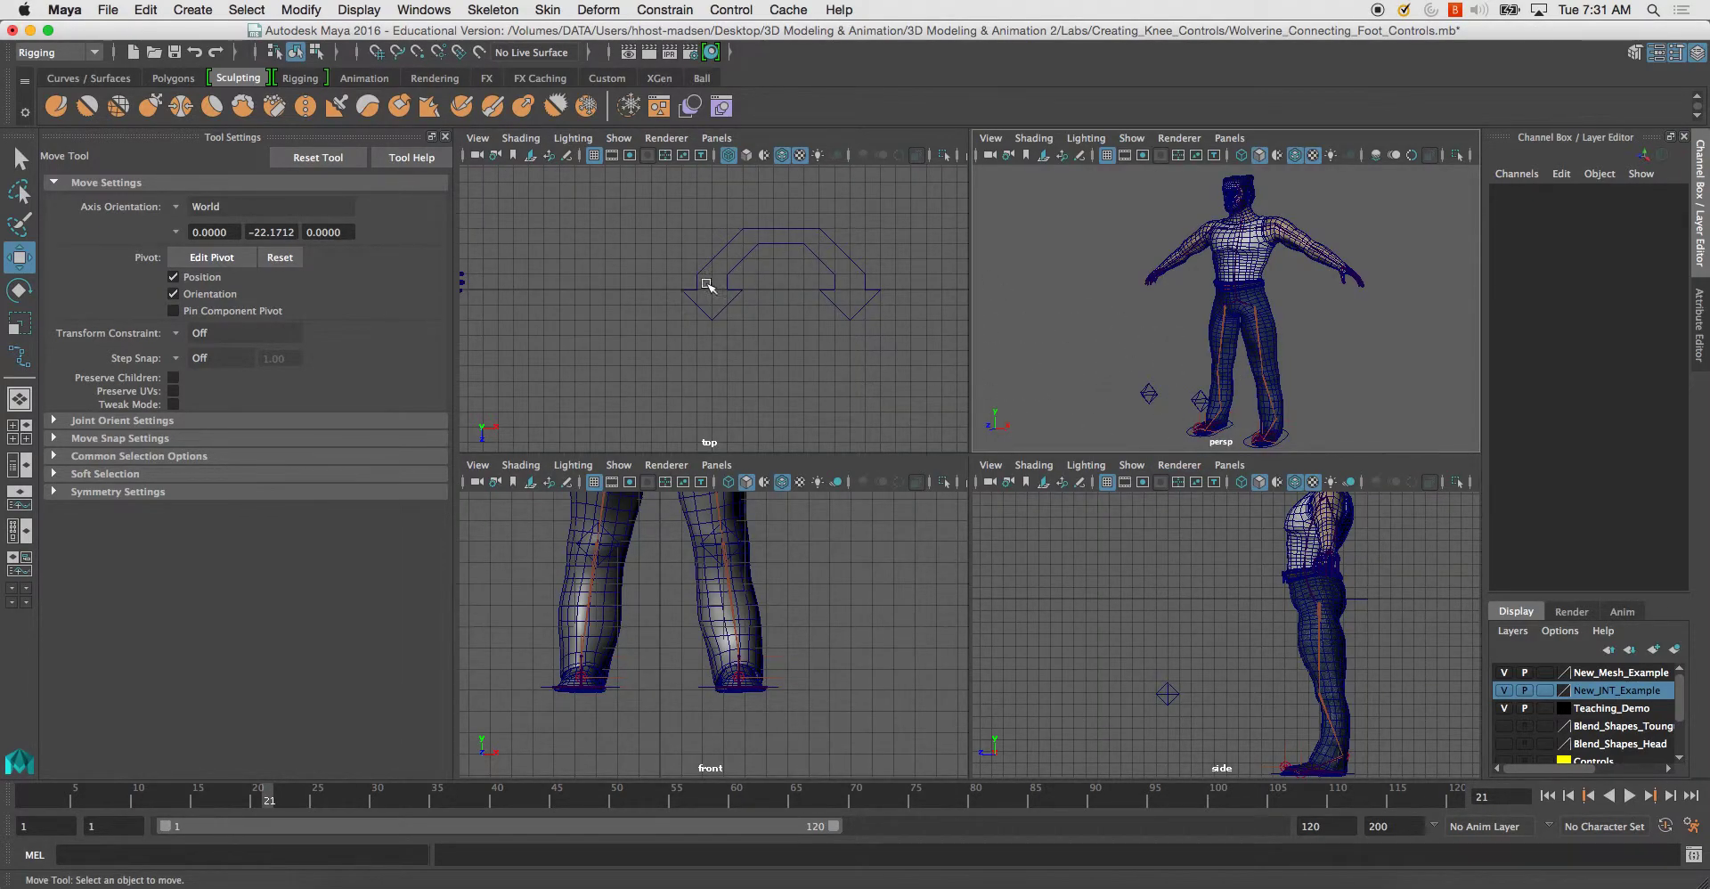
{"action": "left_click_drag", "start_coordinate": [678, 219], "coordinate": [784, 271]}
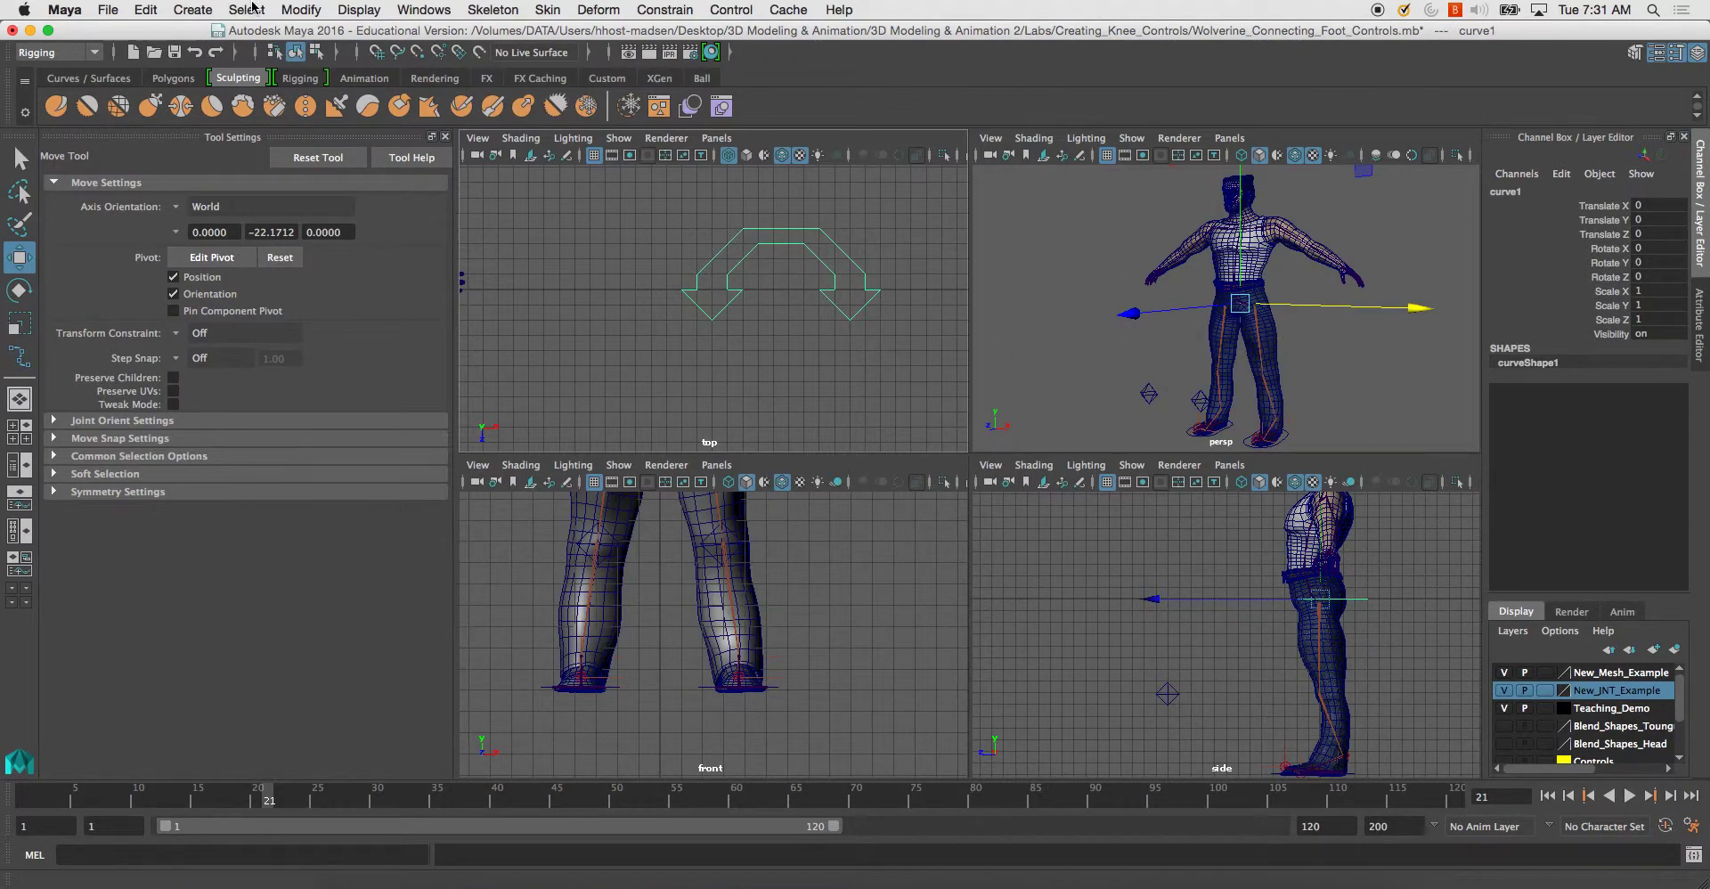
{"action": "left_click", "coordinate": [301, 10]}
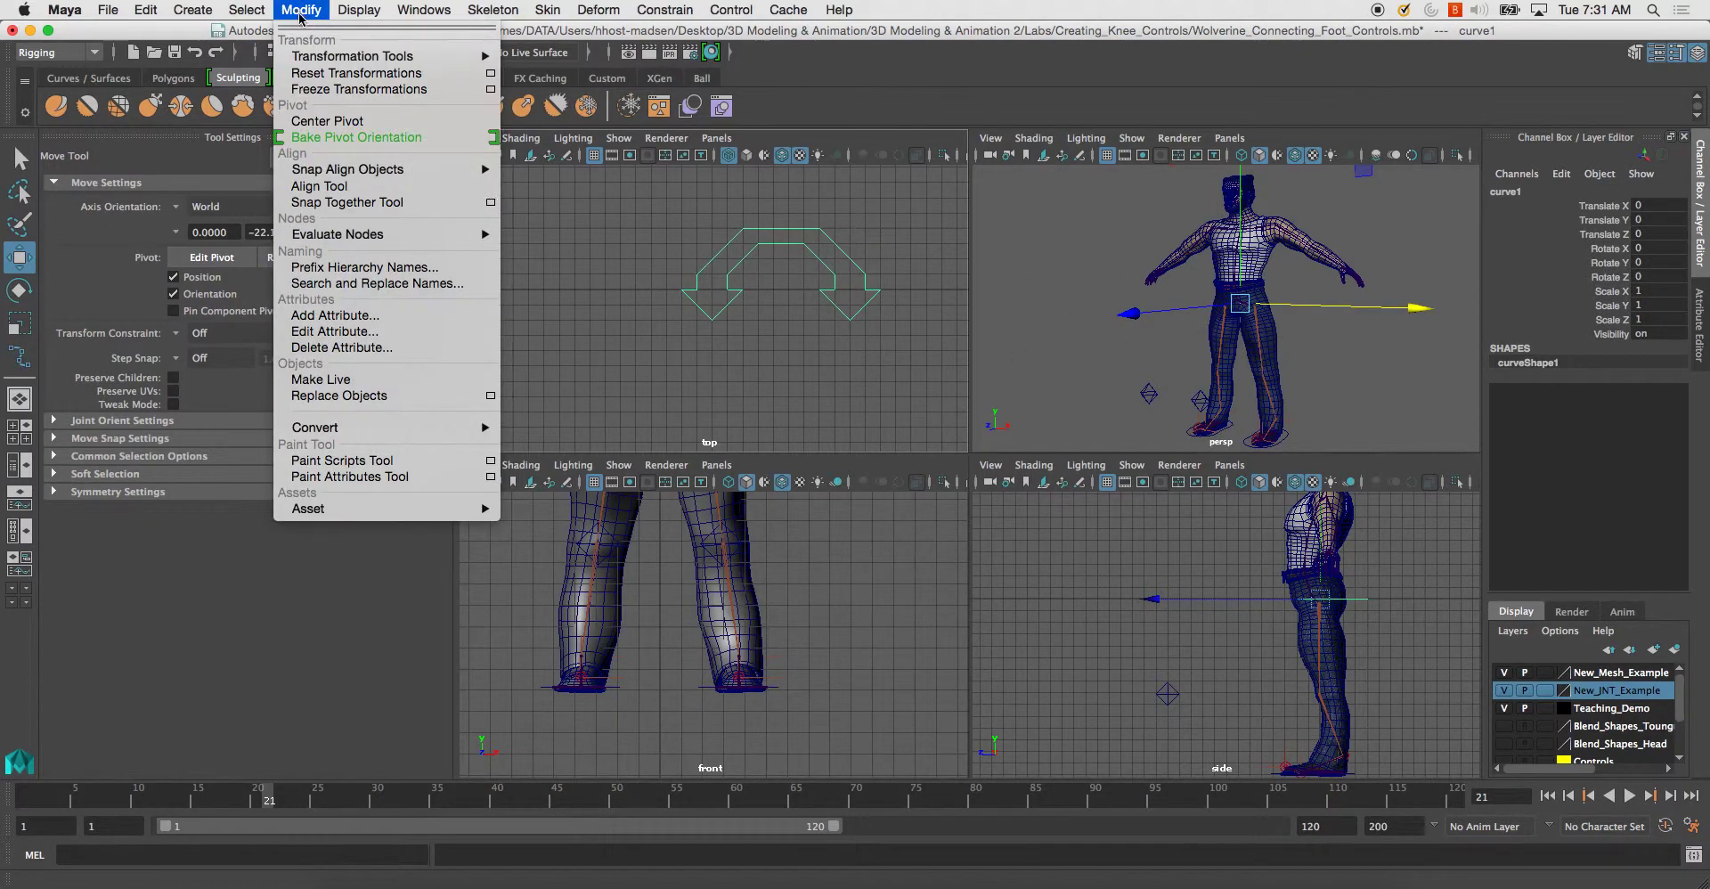
{"action": "left_click", "coordinate": [322, 121]}
{"action": "left_click", "coordinate": [1250, 314]}
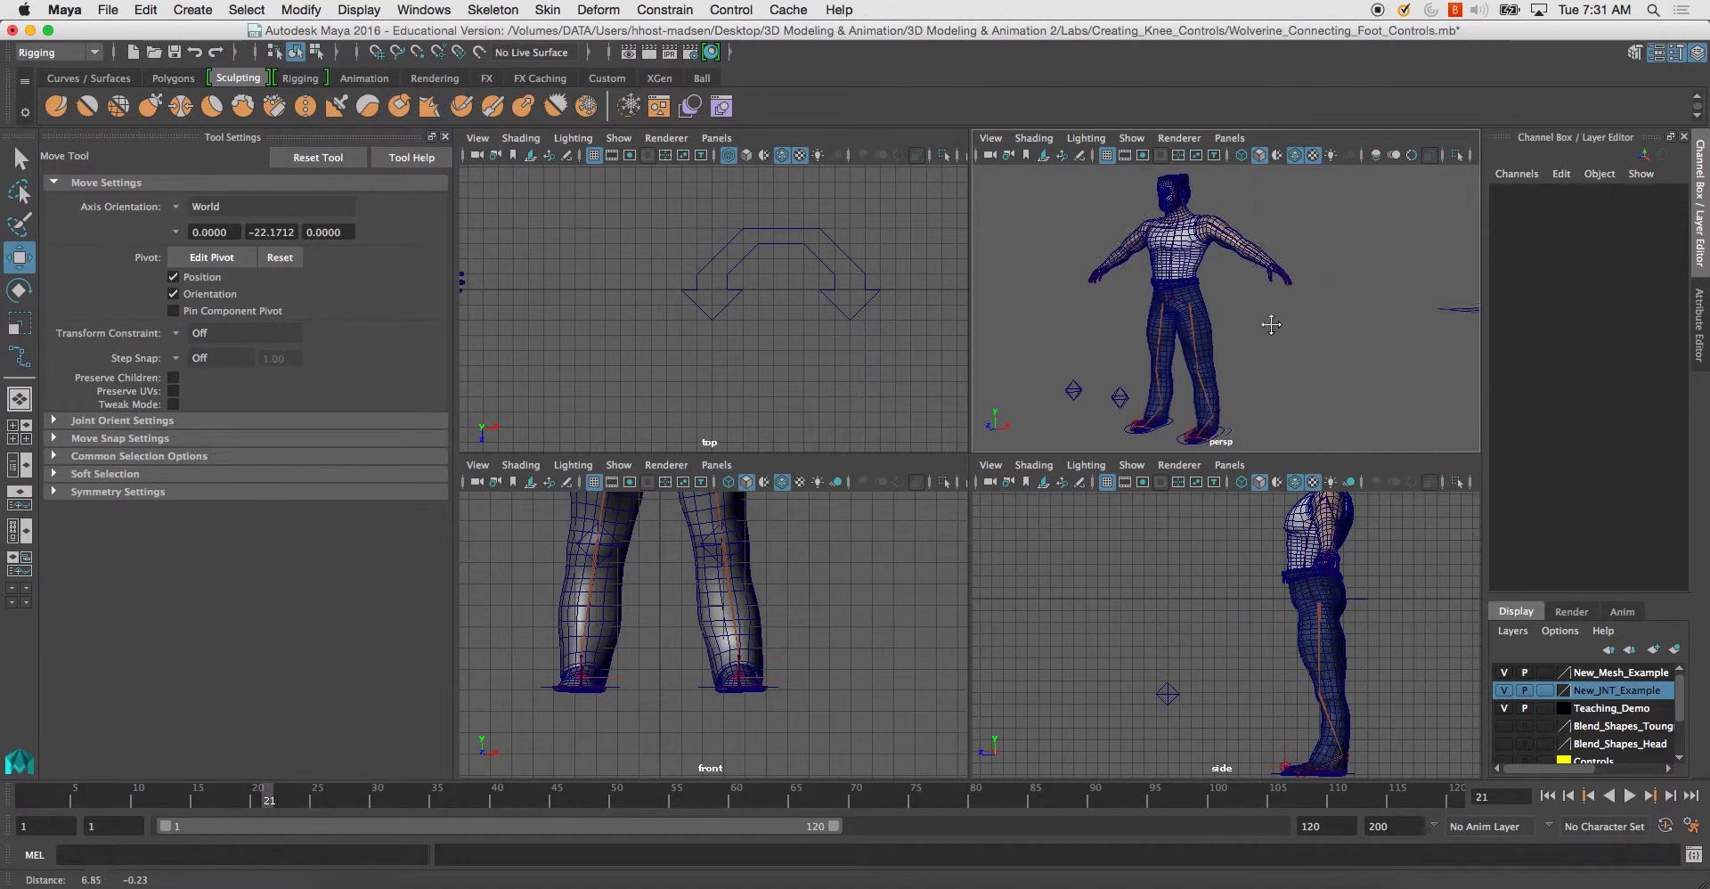
Examine the double-headed arrow curve beside the character in the perspective view.
{"action": "key", "text": "space"}
{"action": "left_click_drag", "start_coordinate": [904, 393], "coordinate": [956, 412], "text": "alt"}
{"action": "scroll", "coordinate": [962, 401], "scroll_direction": "up", "scroll_amount": 1}
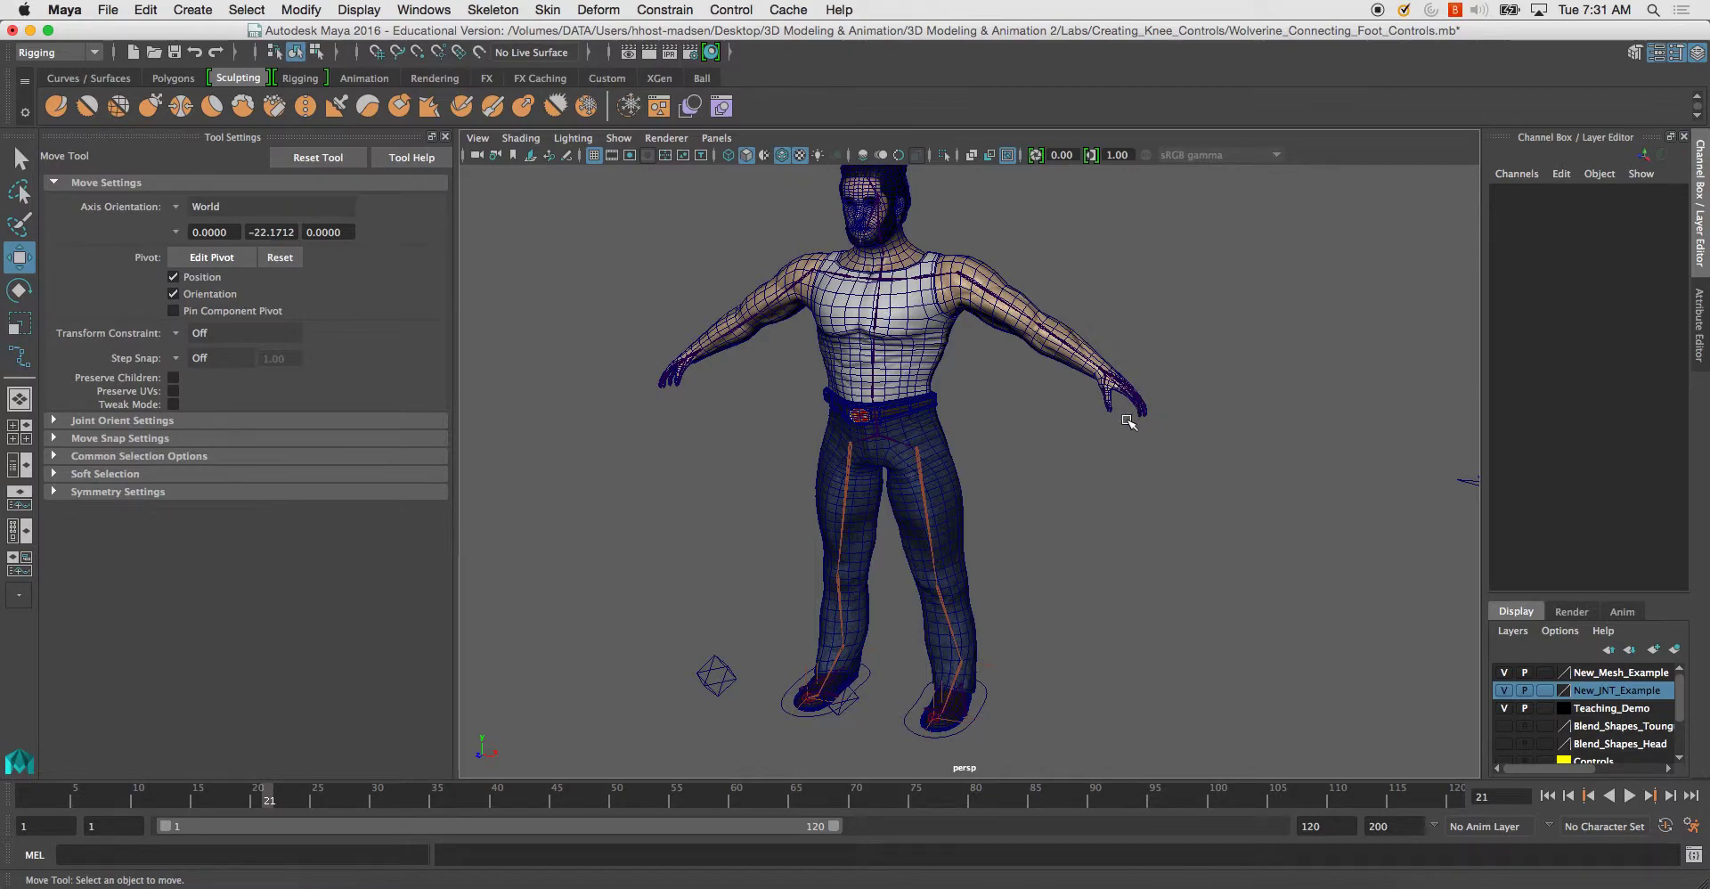
{"action": "middle_click_drag", "start_coordinate": [1180, 460], "coordinate": [957, 478], "text": "alt"}
{"action": "left_click_drag", "start_coordinate": [958, 478], "coordinate": [1141, 520], "text": "alt"}
{"action": "middle_click_drag", "start_coordinate": [1142, 520], "coordinate": [948, 464], "text": "alt"}
{"action": "right_click_drag", "start_coordinate": [949, 464], "coordinate": [1084, 550], "text": "alt"}
{"action": "left_click_drag", "start_coordinate": [1084, 550], "coordinate": [1122, 633], "text": "alt"}
{"action": "right_click_drag", "start_coordinate": [1122, 634], "coordinate": [1063, 536], "text": "alt"}
{"action": "middle_click_drag", "start_coordinate": [1064, 537], "coordinate": [975, 404], "text": "alt"}
{"action": "left_click_drag", "start_coordinate": [975, 404], "coordinate": [920, 551], "text": "alt"}
{"action": "middle_click_drag", "start_coordinate": [921, 551], "coordinate": [966, 442], "text": "alt"}
{"action": "left_click_drag", "start_coordinate": [901, 351], "coordinate": [998, 346], "text": "alt"}
{"action": "middle_click_drag", "start_coordinate": [734, 405], "coordinate": [1082, 365], "text": "alt"}
{"action": "key", "text": "f"}
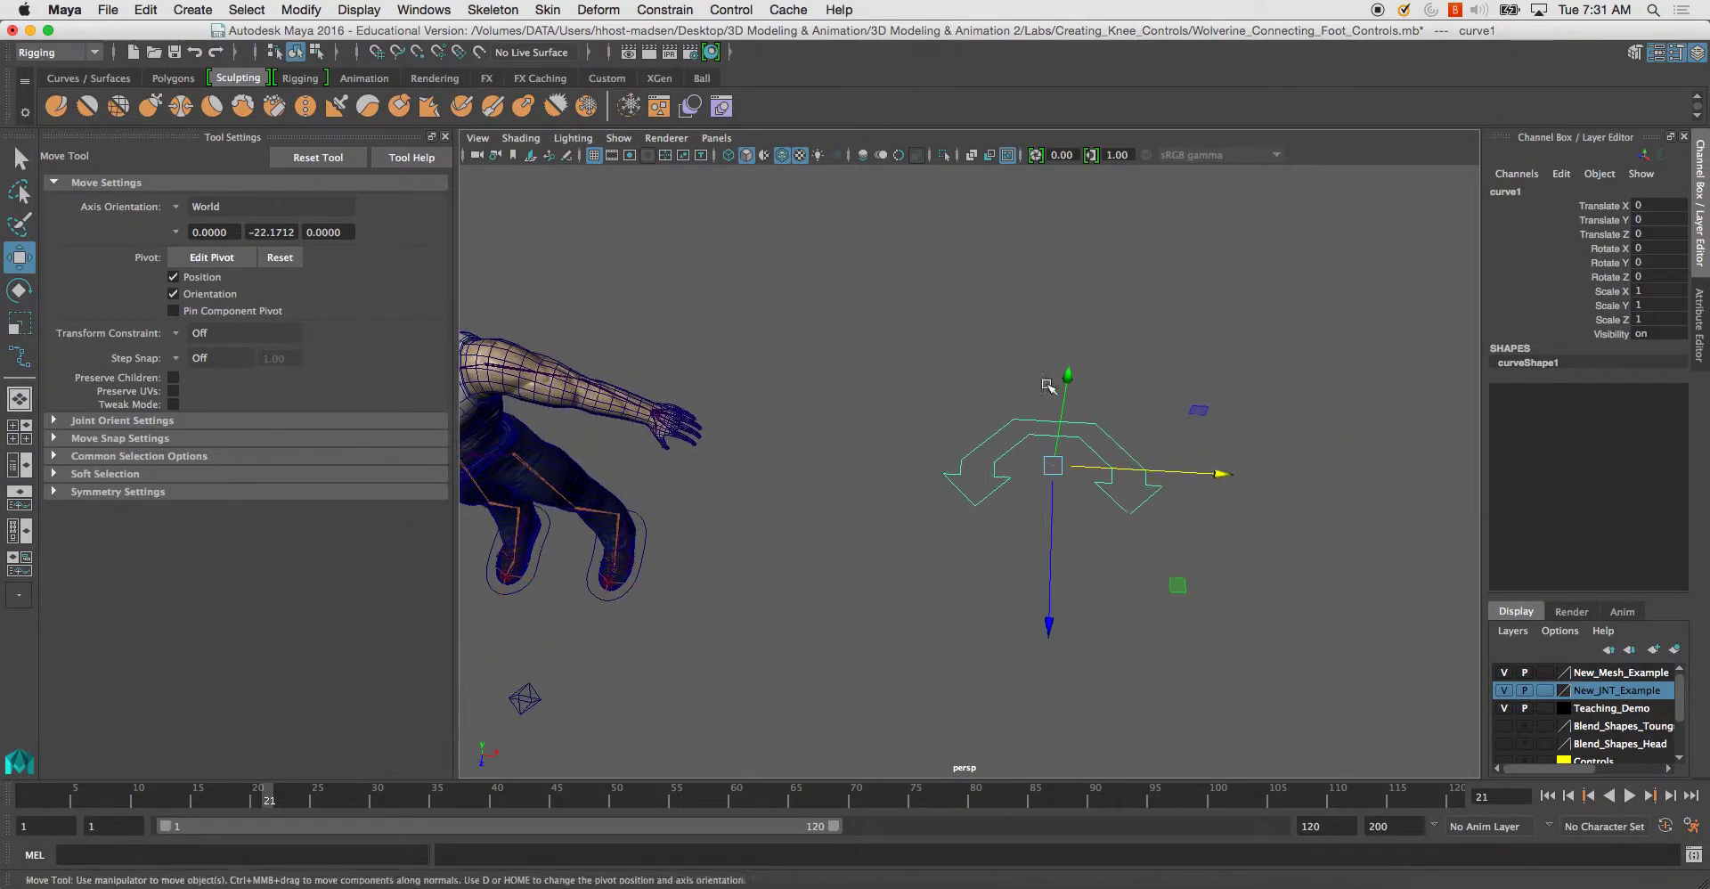
Start a grid-snapped linear EP curve in the top view beside the existing arrow, outlining the left arrowhead's outer edge.
{"action": "key", "text": "space"}
{"action": "key", "text": "space"}
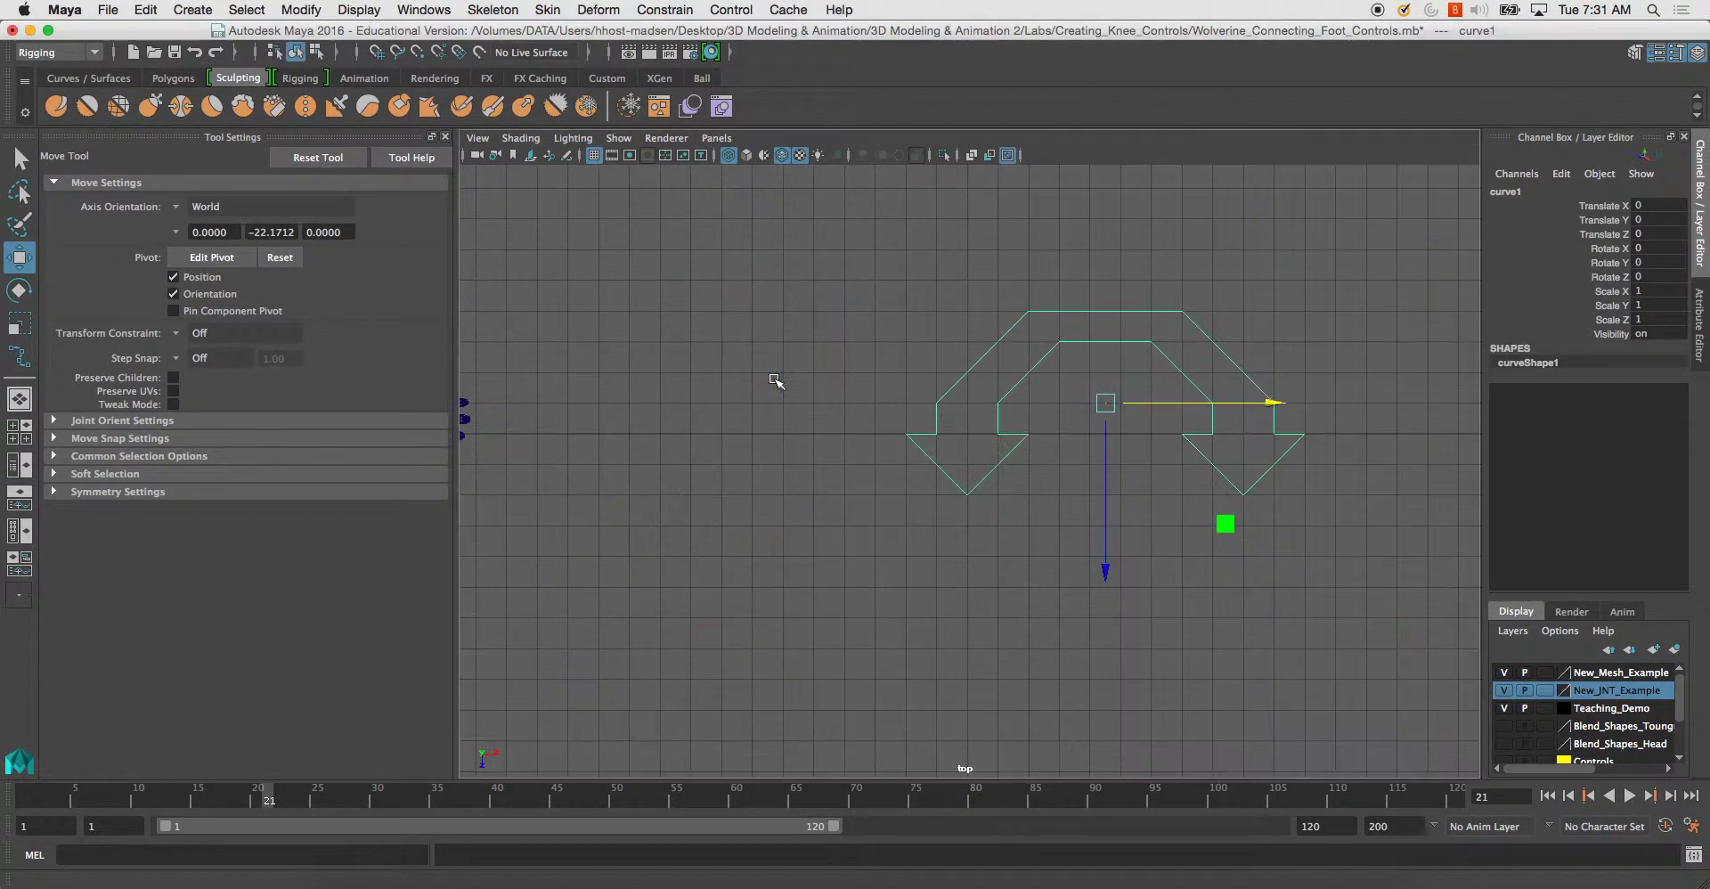
{"action": "middle_click_drag", "start_coordinate": [877, 371], "coordinate": [549, 378], "text": "alt"}
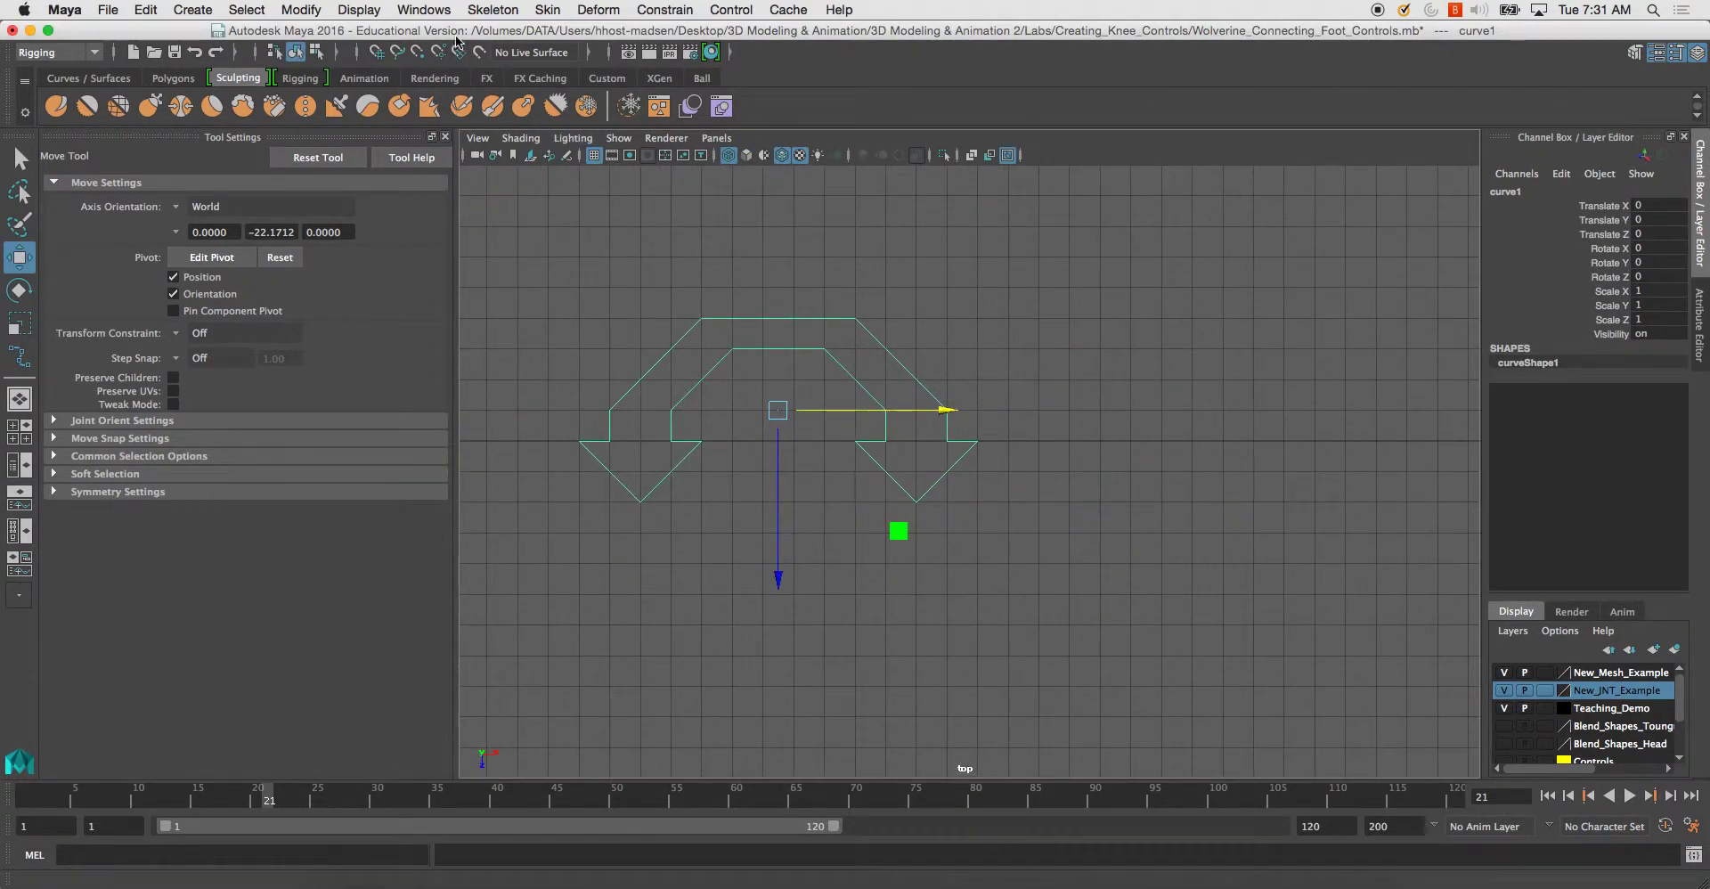
{"action": "left_click", "coordinate": [207, 11]}
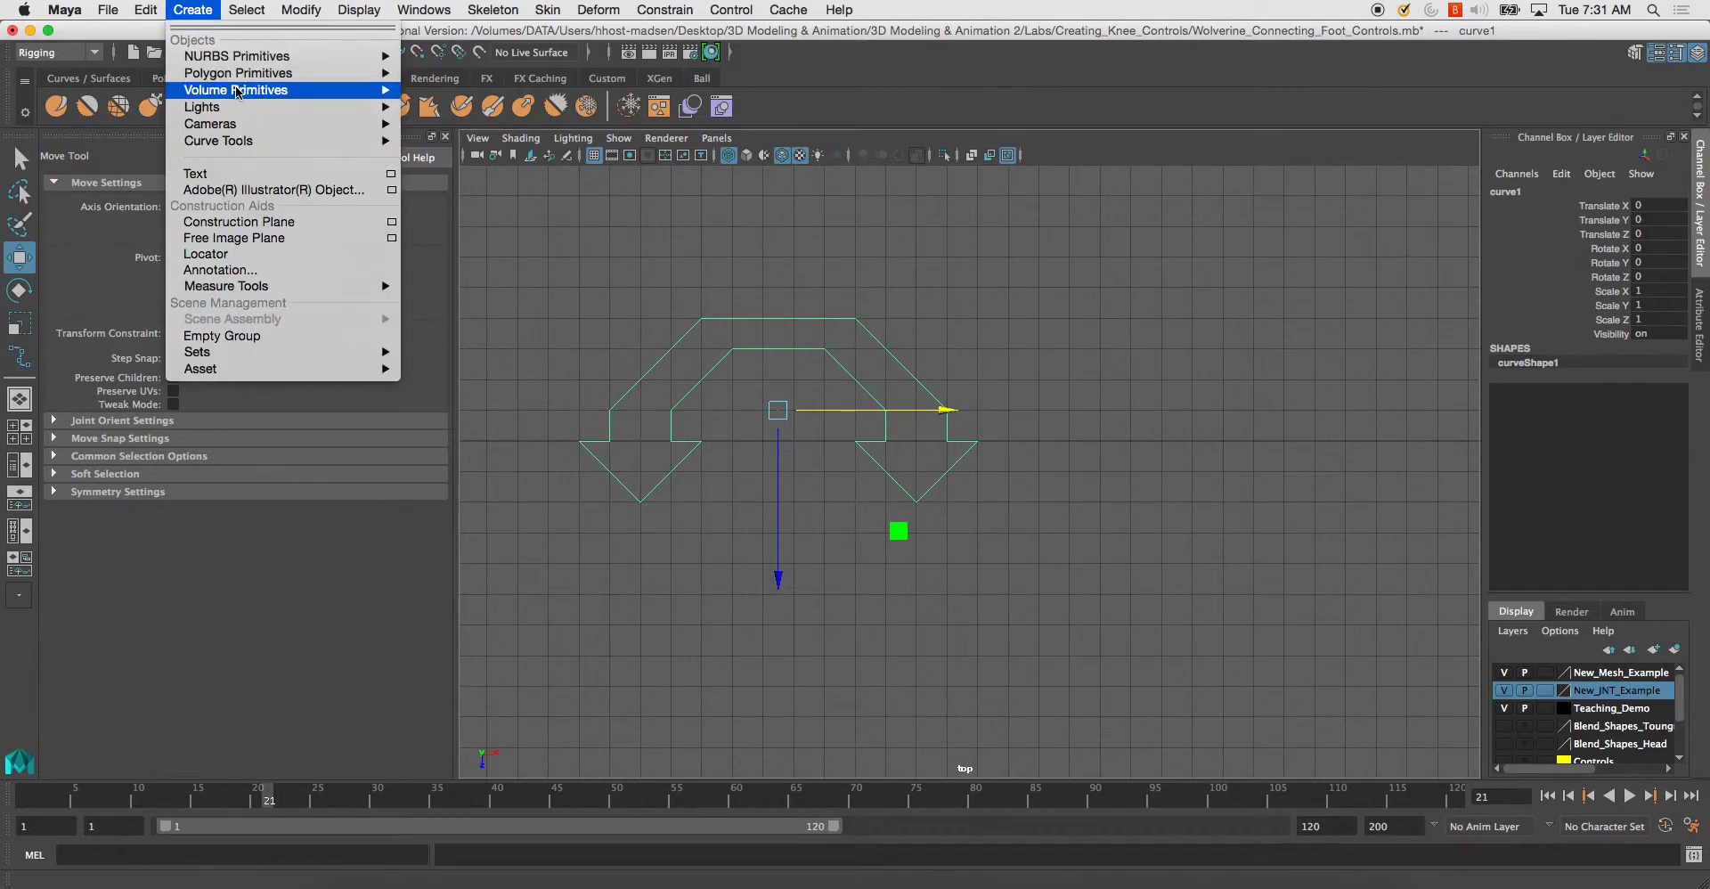
{"action": "mouse_move", "coordinate": [271, 74]}
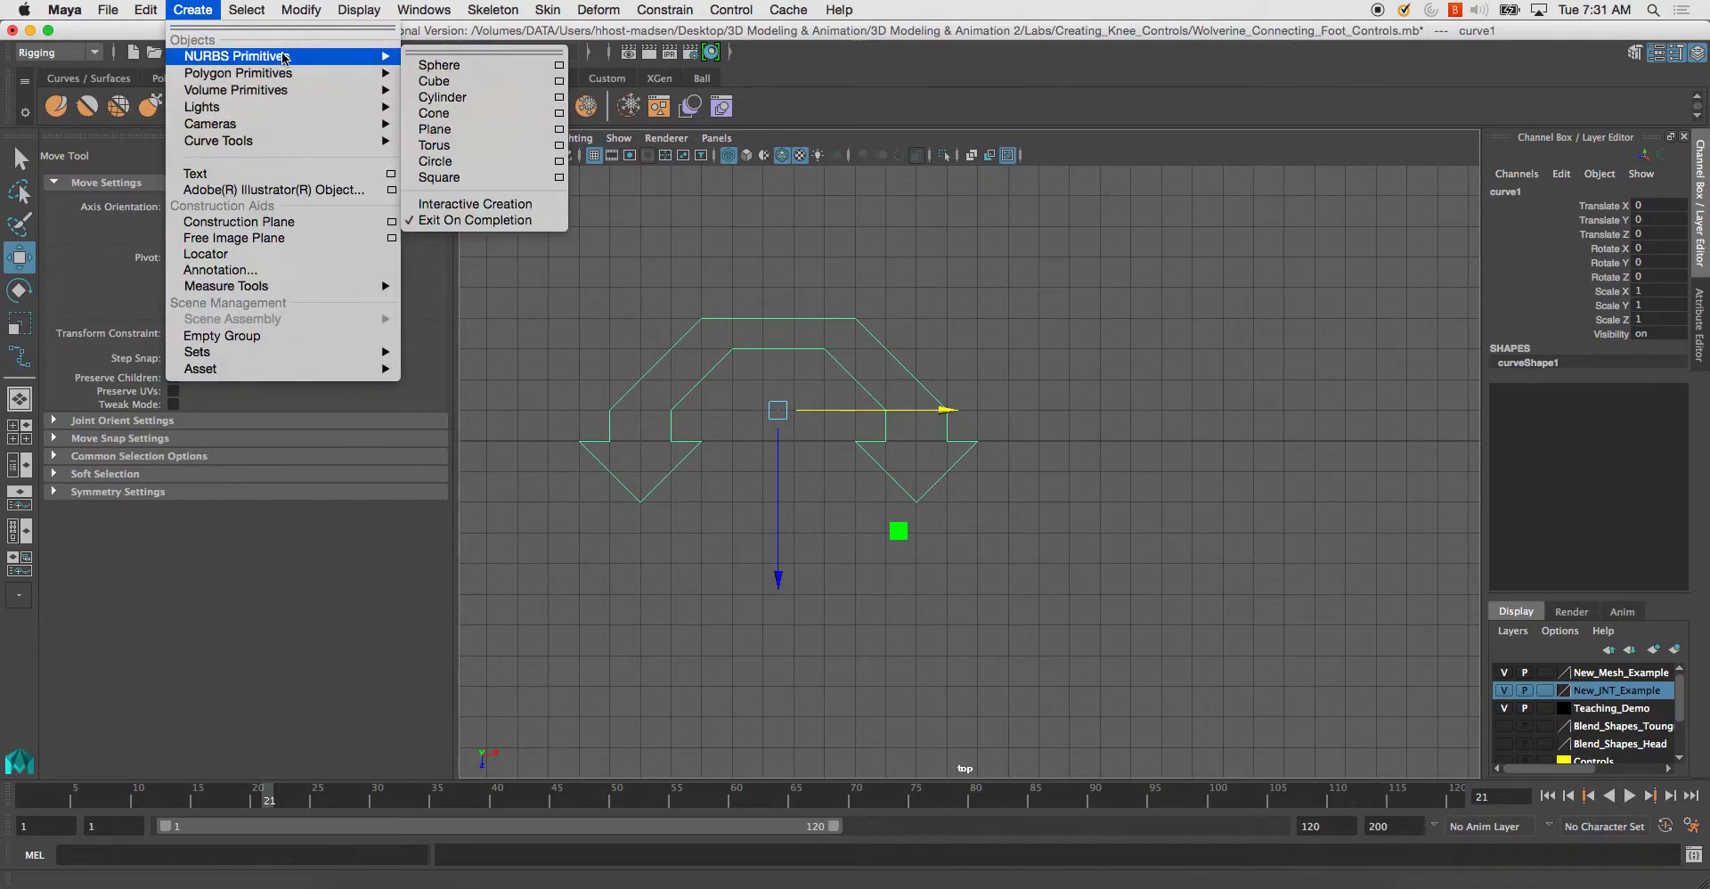
{"action": "mouse_move", "coordinate": [285, 139]}
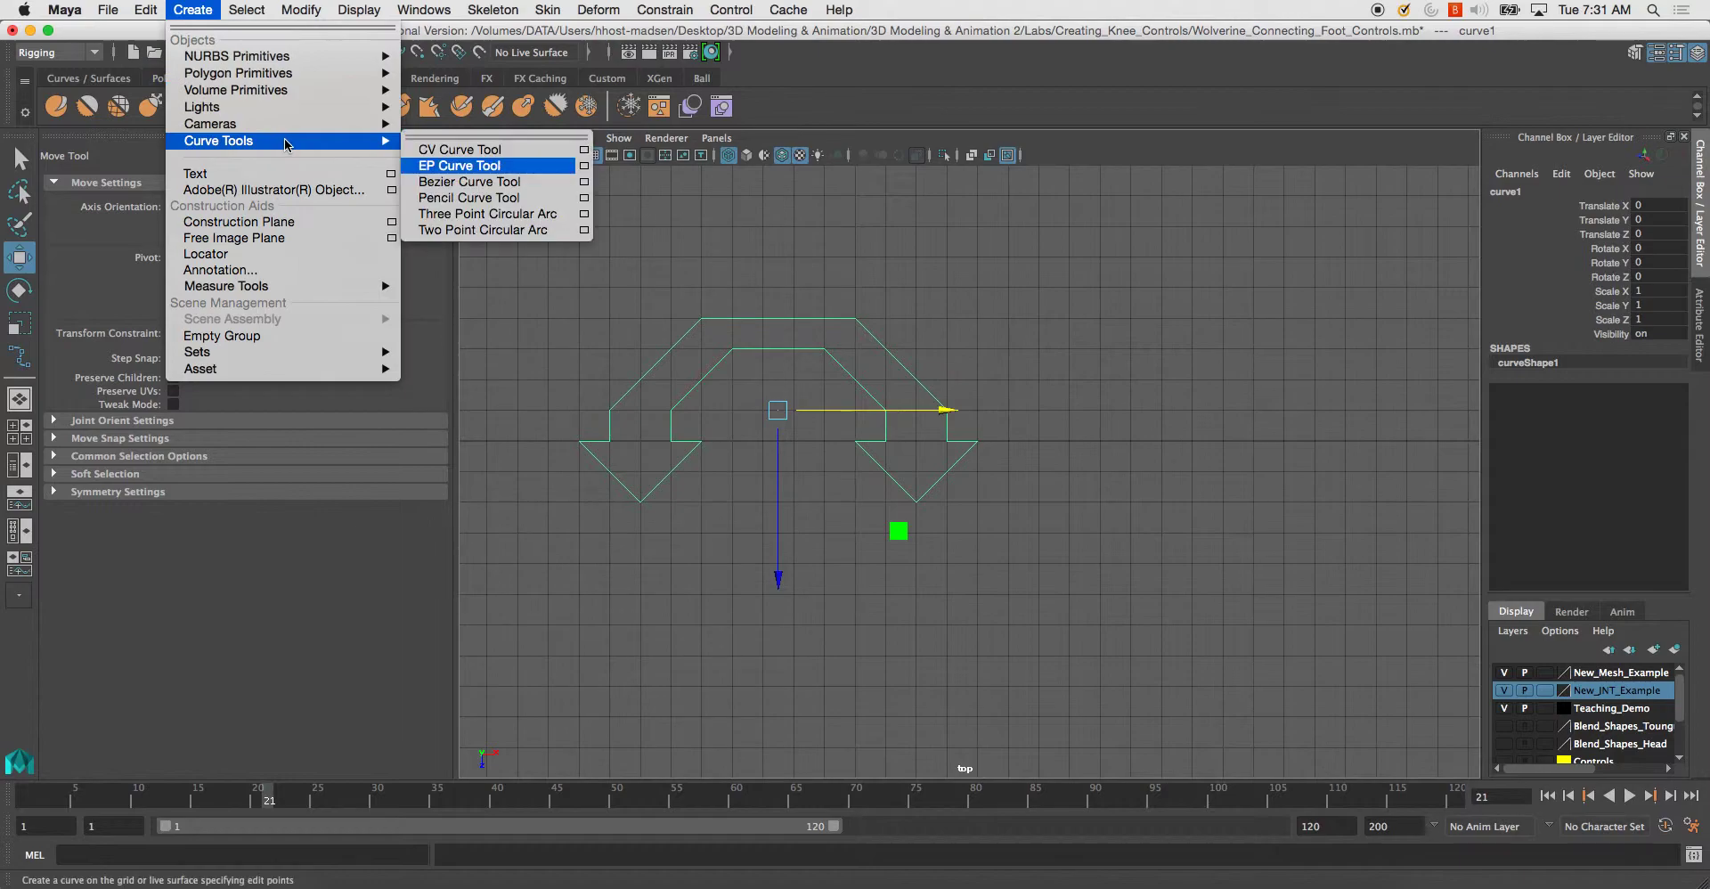
{"action": "left_click", "coordinate": [460, 166]}
{"action": "left_click", "coordinate": [1145, 385], "text": "alt"}
{"action": "middle_click_drag", "start_coordinate": [1146, 386], "coordinate": [1064, 367], "text": "alt"}
{"action": "middle_click_drag", "start_coordinate": [990, 422], "coordinate": [988, 416], "text": "alt"}
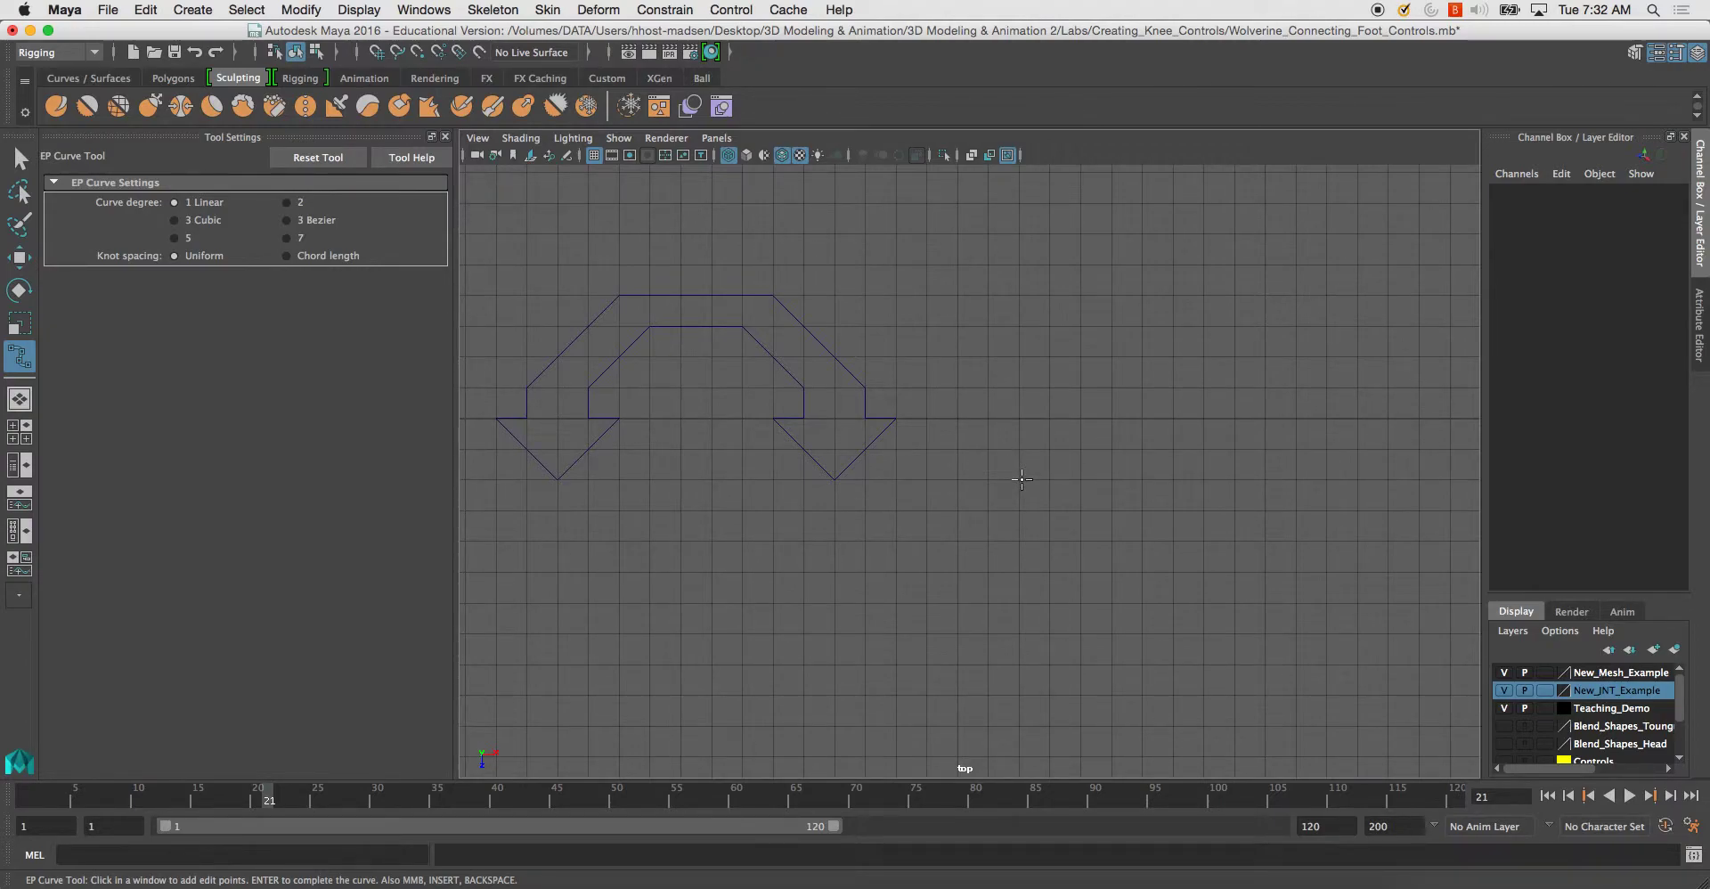
{"action": "left_click", "coordinate": [1020, 479]}
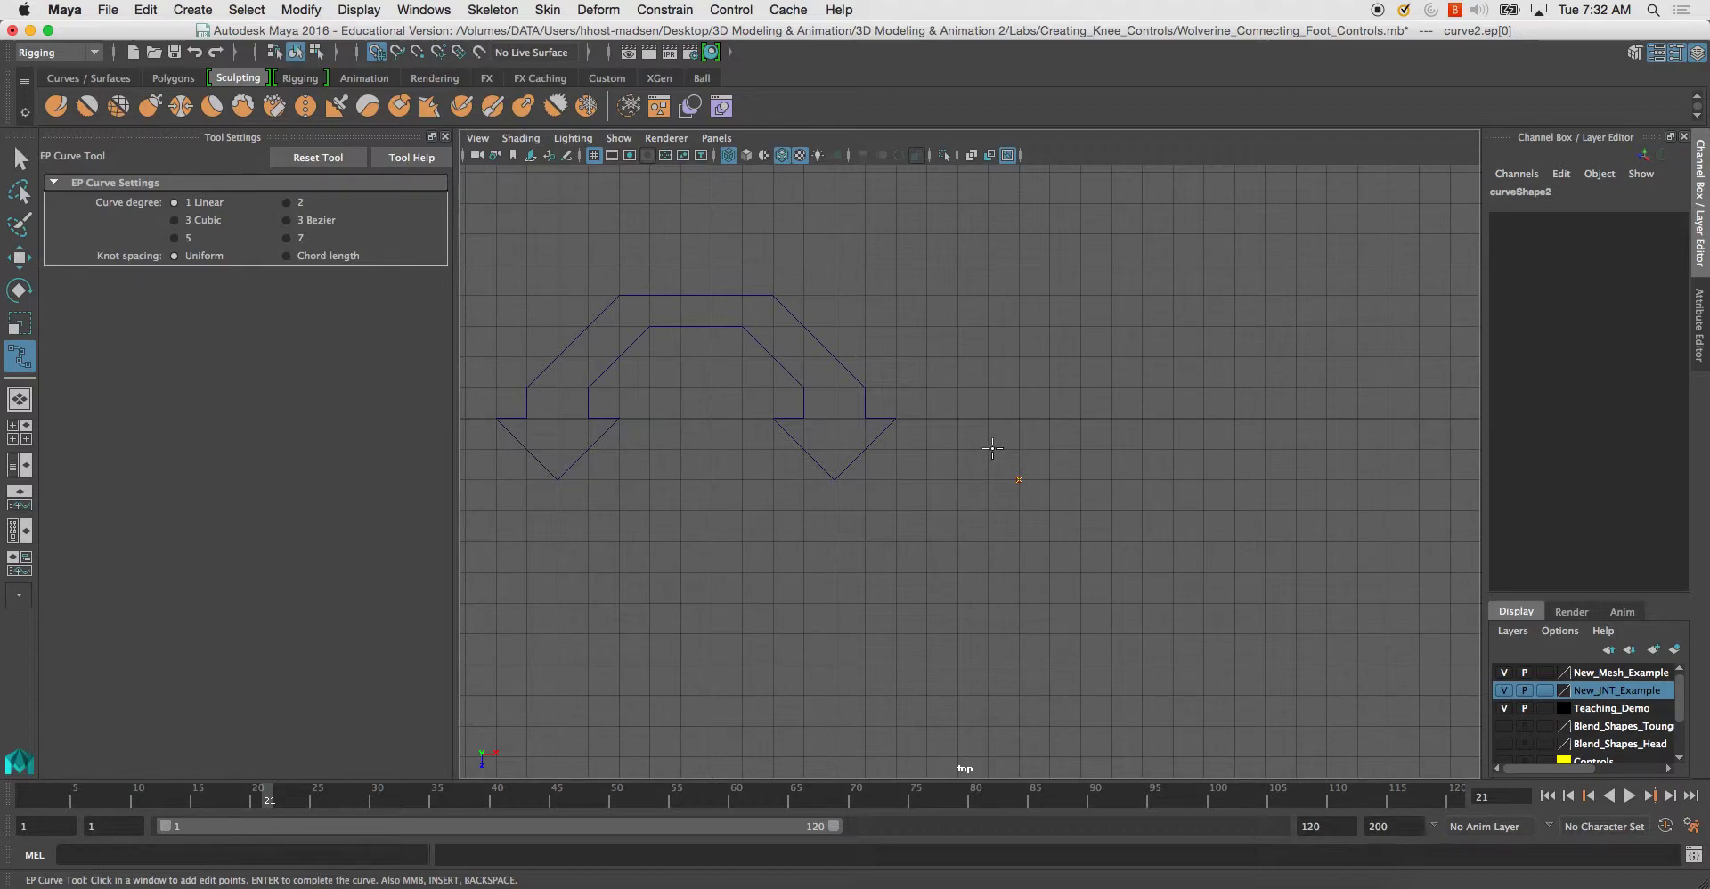
{"action": "left_click", "coordinate": [958, 417]}
{"action": "left_click", "coordinate": [988, 418]}
Continue the curve up the outer left diagonal and along the arch's flat top edge, with points on the grid intersections.
{"action": "left_click", "coordinate": [989, 385]}
{"action": "left_click", "coordinate": [1018, 355]}
{"action": "left_click", "coordinate": [1048, 328]}
{"action": "left_click", "coordinate": [1077, 298]}
{"action": "left_click", "coordinate": [1109, 295]}
{"action": "left_click", "coordinate": [1142, 295]}
{"action": "left_click", "coordinate": [1173, 295]}
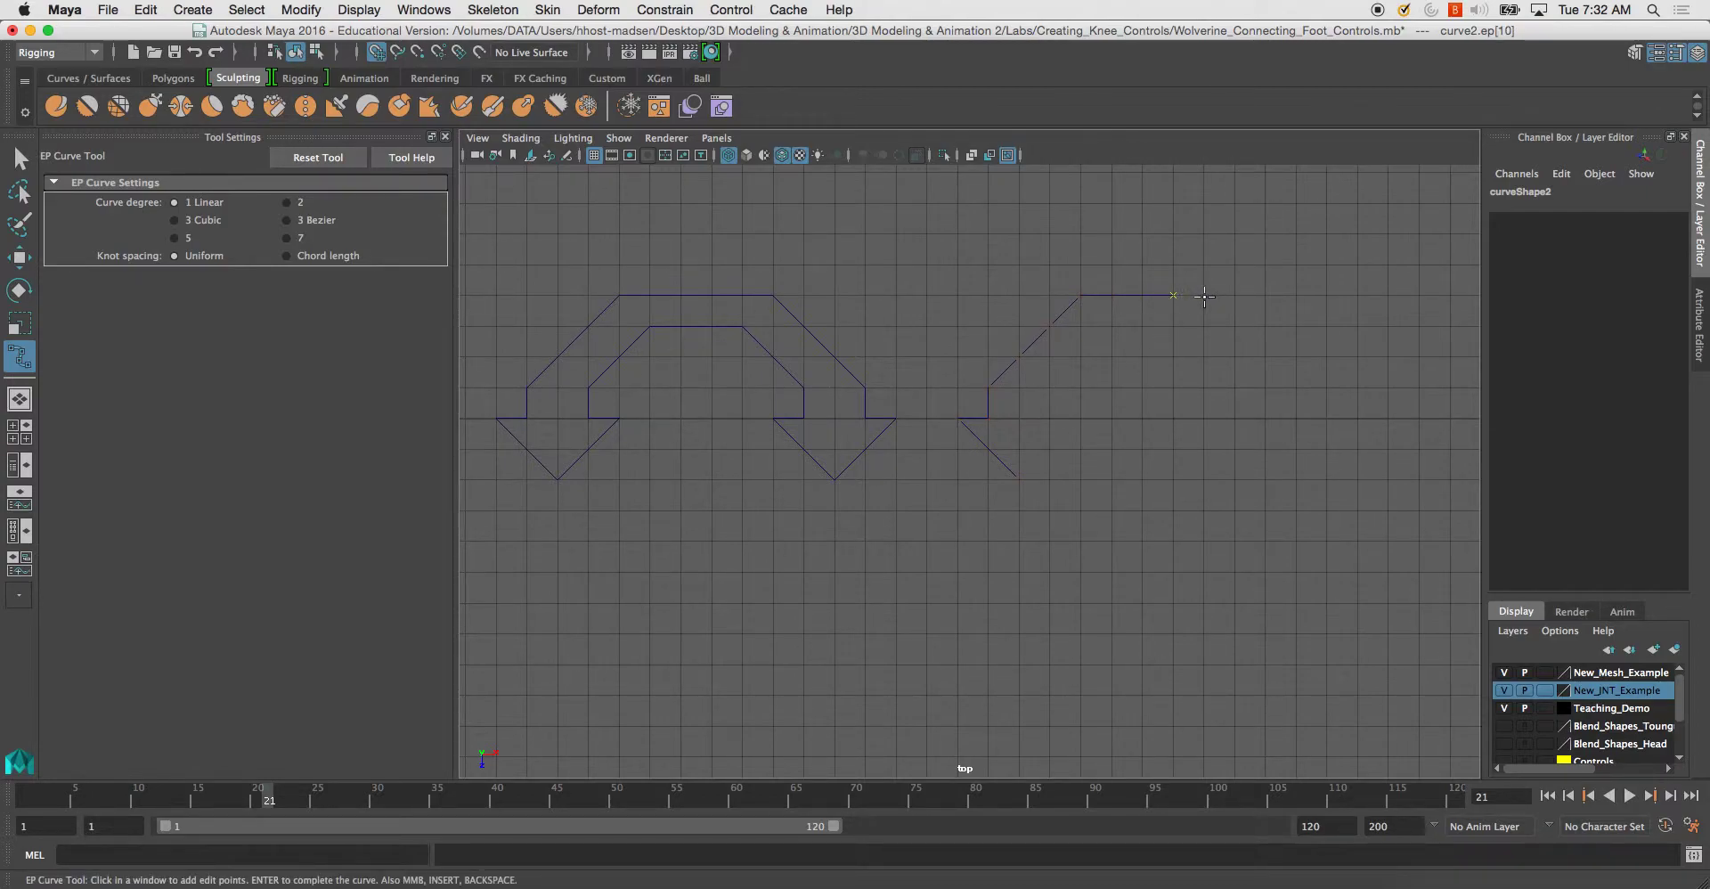
{"action": "left_click", "coordinate": [1232, 296]}
Continue the curve down the outer right side, around the right arrowhead and back along the arch's inner top edge.
{"action": "left_click", "coordinate": [1266, 326]}
{"action": "left_click", "coordinate": [1326, 388]}
{"action": "left_click", "coordinate": [1327, 418]}
{"action": "left_click", "coordinate": [1359, 418]}
{"action": "left_click", "coordinate": [1297, 479]}
{"action": "left_click", "coordinate": [1236, 357]}
{"action": "left_click", "coordinate": [1204, 327]}
{"action": "left_click", "coordinate": [1174, 327]}
{"action": "left_click", "coordinate": [1112, 327]}
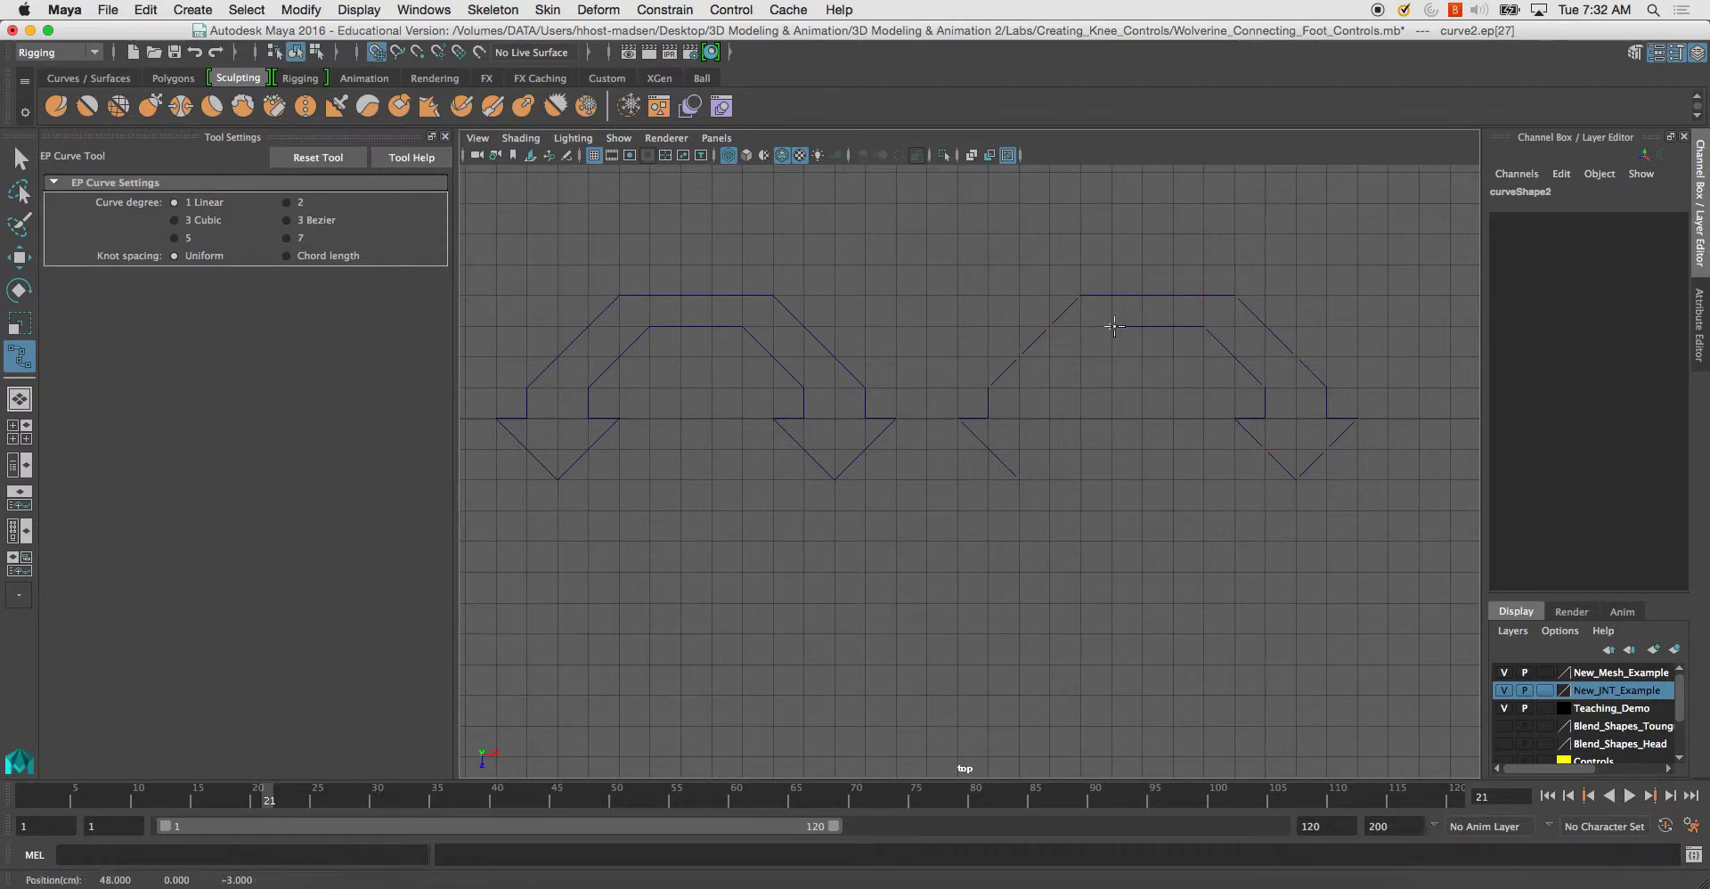
Draw the inner left side and the rest of the left arrowhead, ending the curve at its starting point.
{"action": "left_click", "coordinate": [1083, 356]}
{"action": "left_click", "coordinate": [1082, 356]}
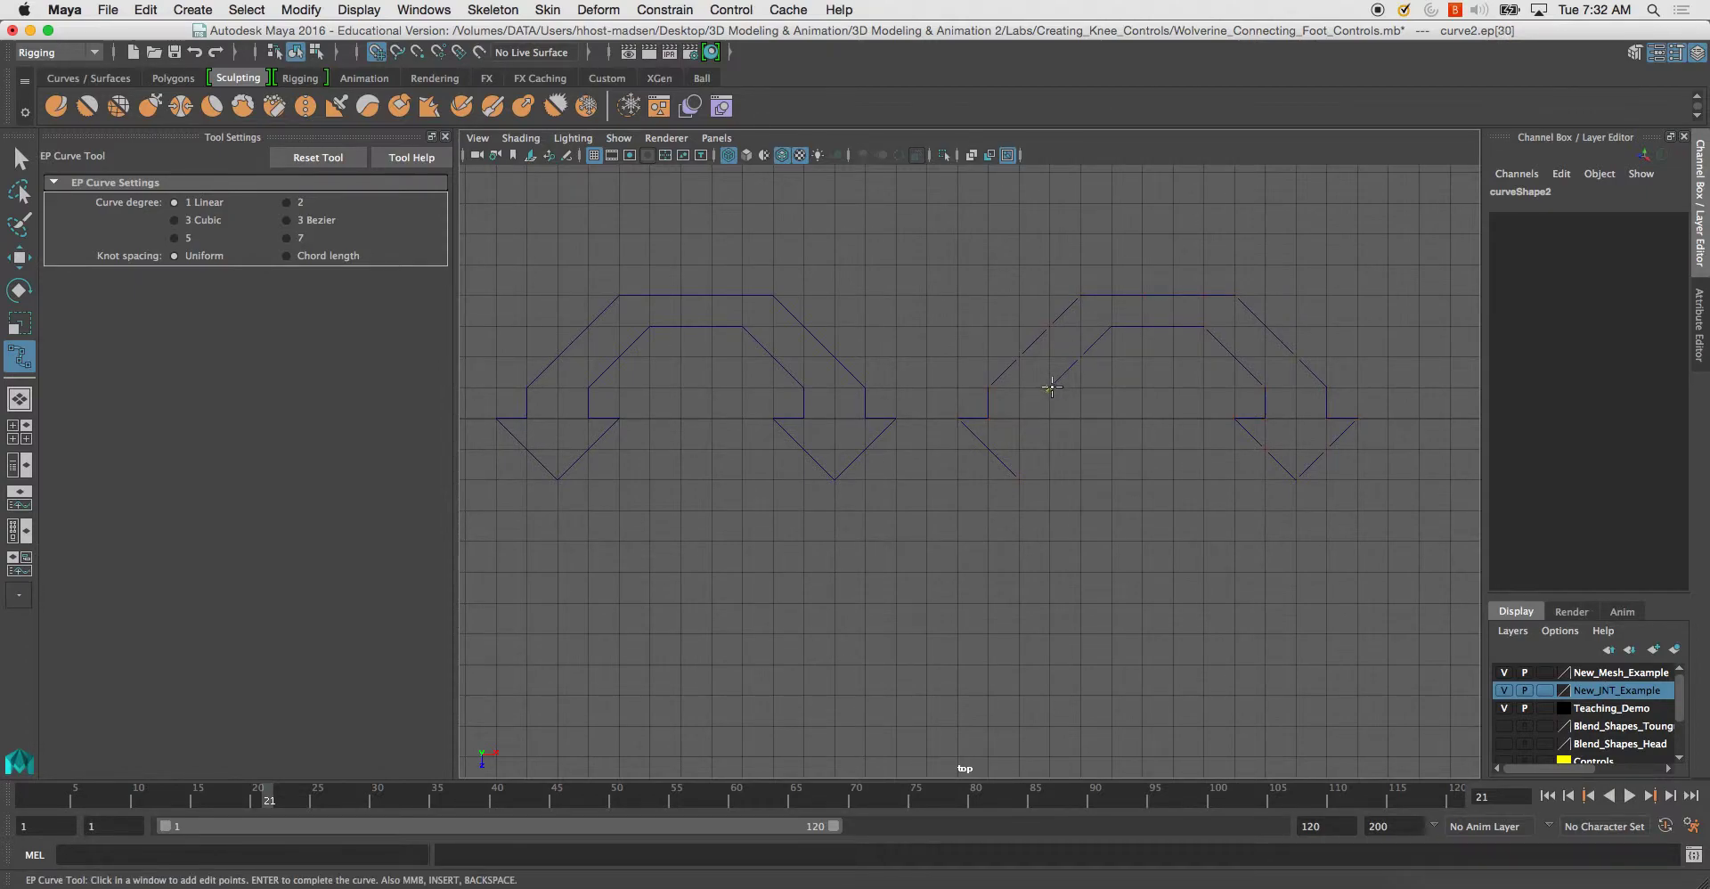
{"action": "left_click", "coordinate": [1052, 417]}
{"action": "left_click", "coordinate": [1081, 419]}
{"action": "left_click", "coordinate": [1052, 448]}
{"action": "left_click", "coordinate": [1022, 478]}
{"action": "key", "text": "Return"}
Center the pivot of the newly drawn double-headed arrow curve.
{"action": "key", "text": "w"}
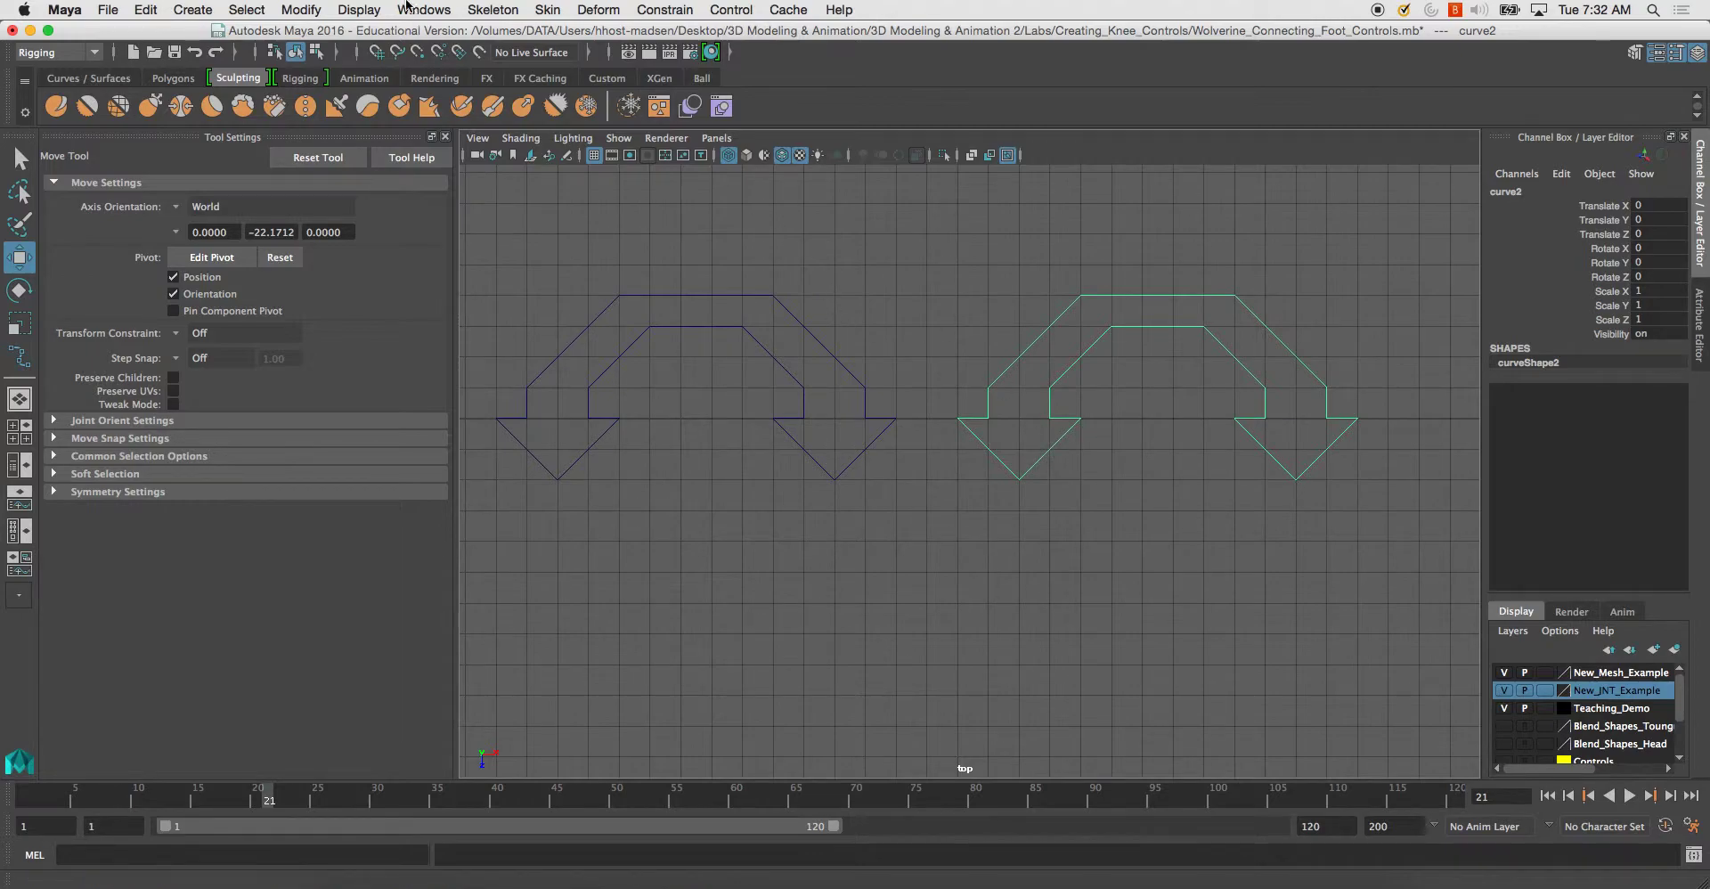
{"action": "left_click", "coordinate": [308, 11]}
{"action": "left_click", "coordinate": [361, 124]}
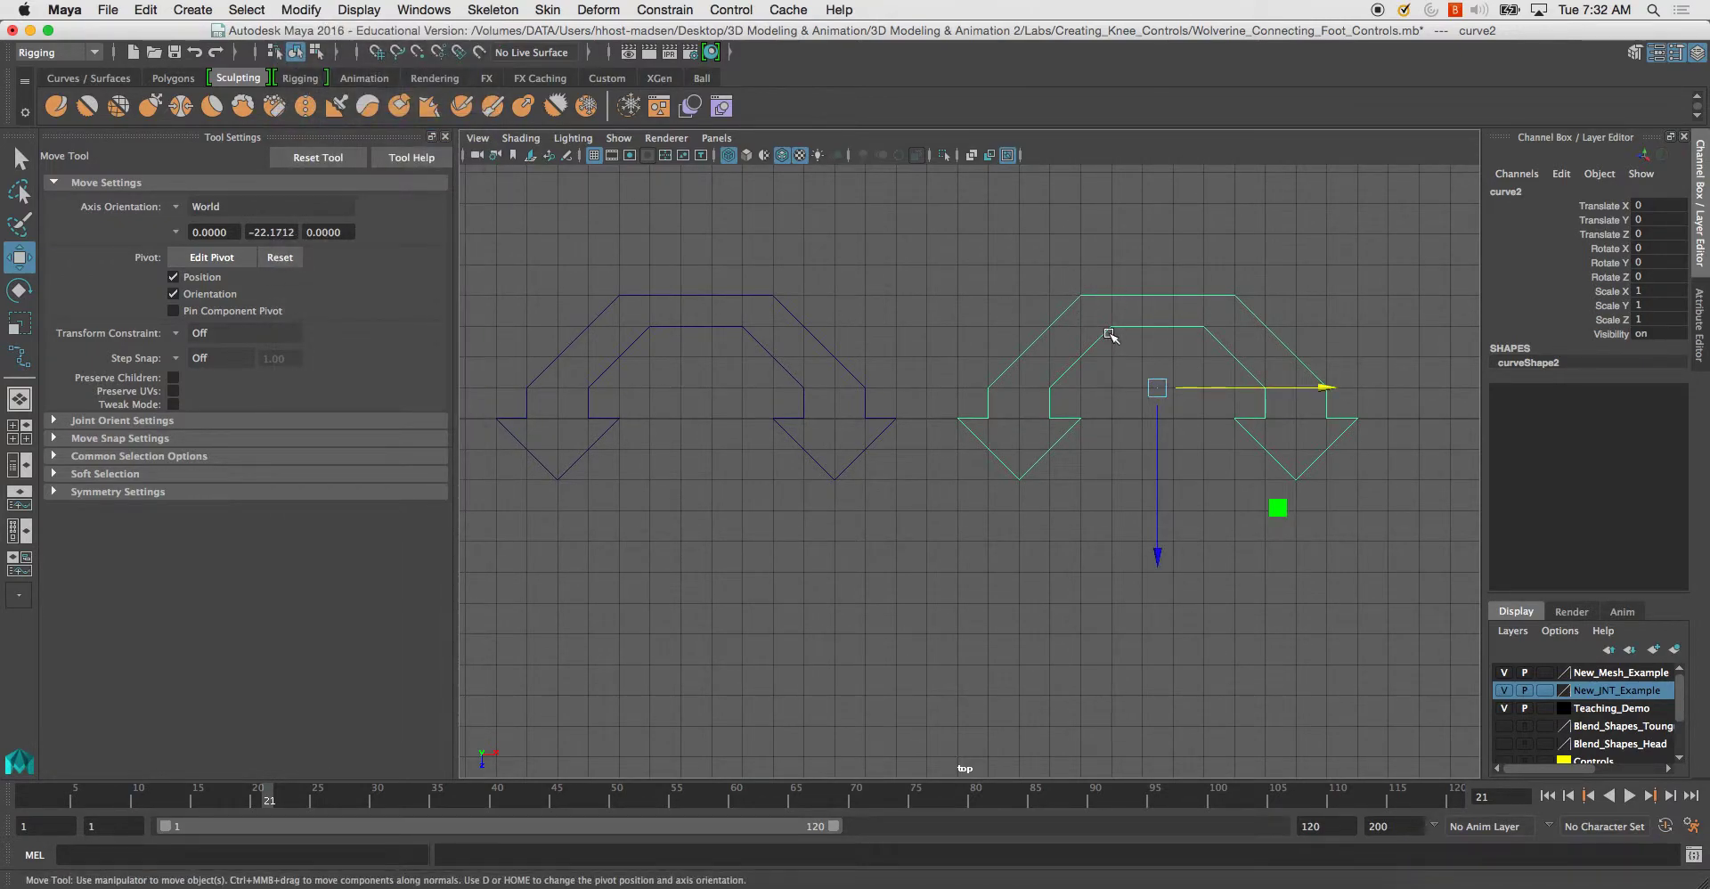
Round the top of the new arrow by raising the middle control vertices of its outer and inner edges.
{"action": "right_click_drag", "start_coordinate": [1122, 294], "coordinate": [1096, 294]}
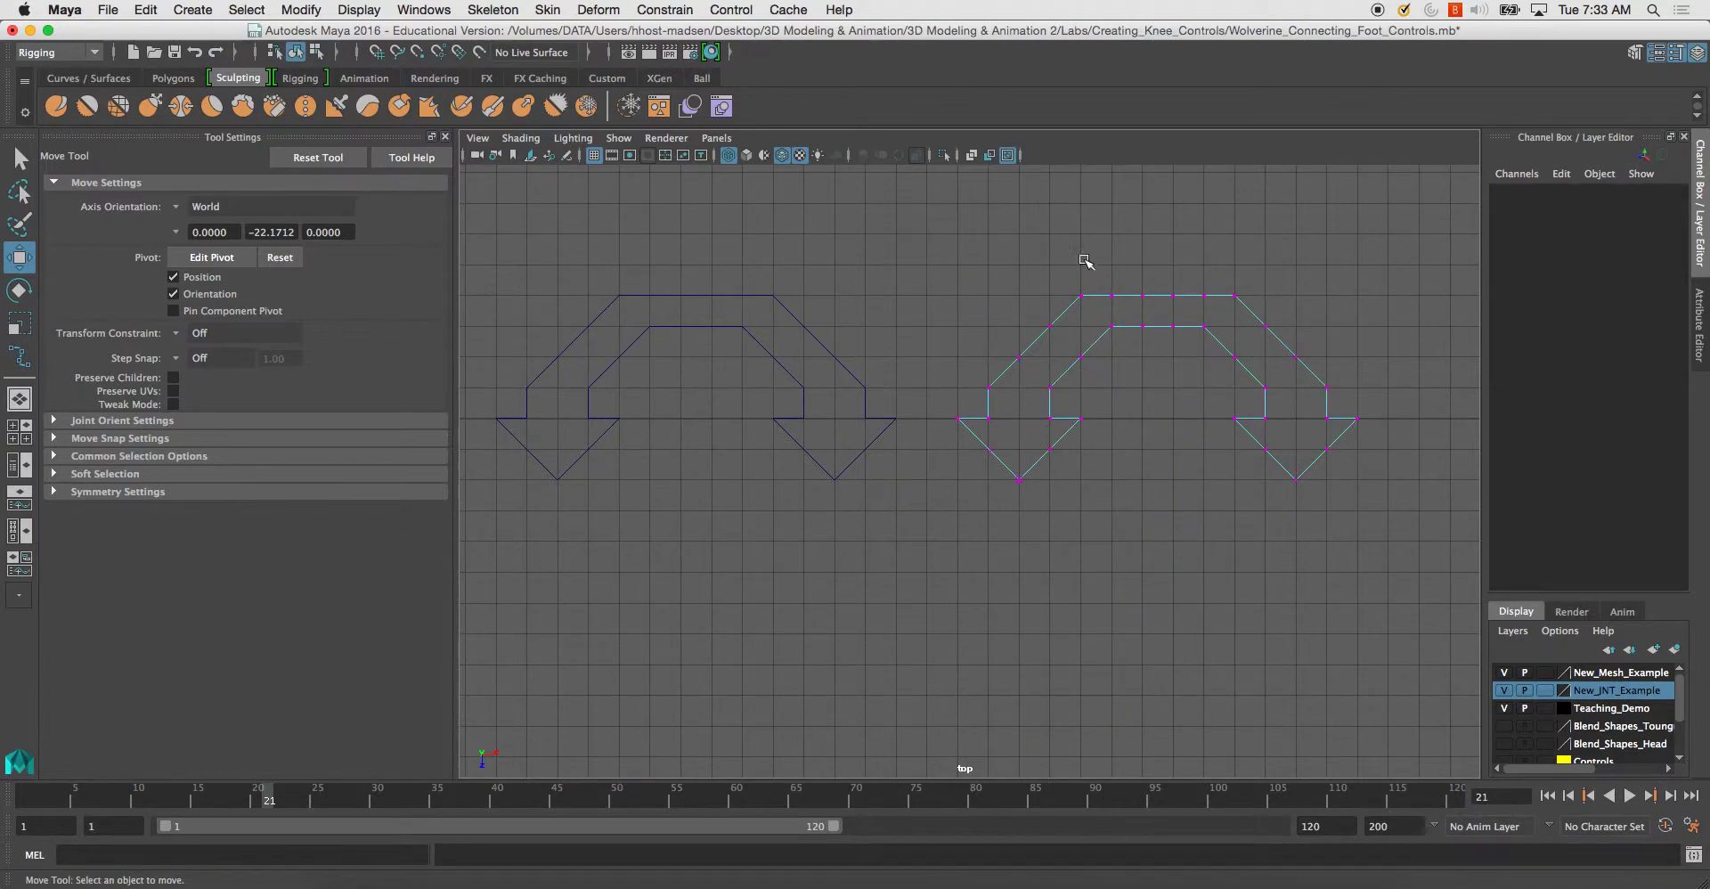
{"action": "left_click", "coordinate": [1108, 287]}
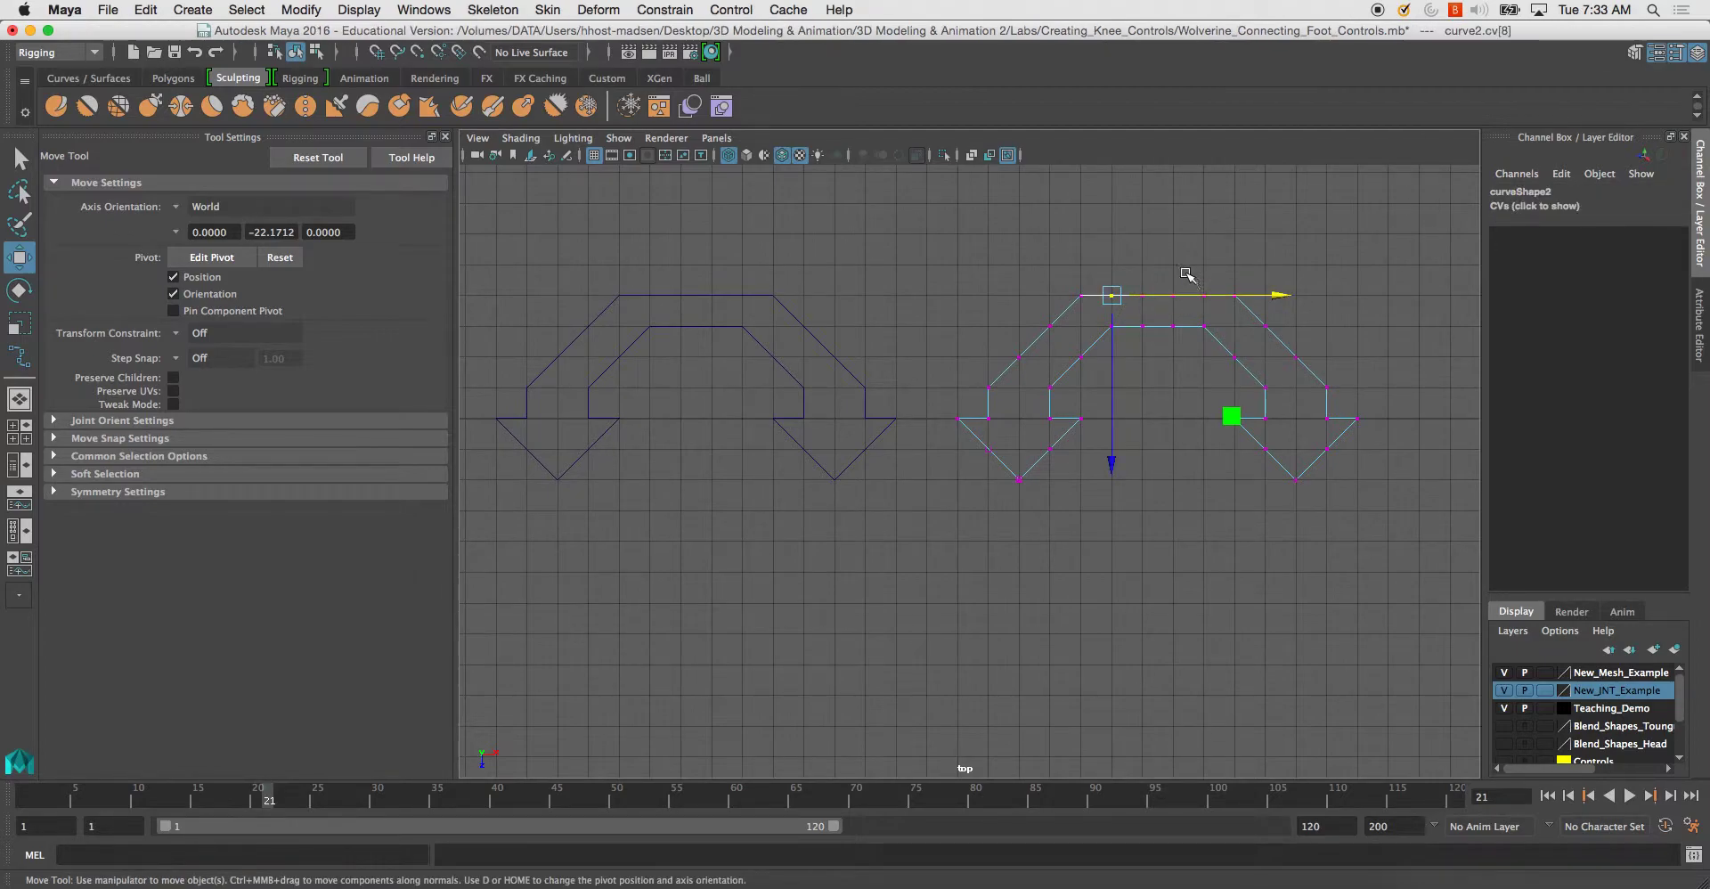
{"action": "left_click", "coordinate": [1204, 297], "text": "shift"}
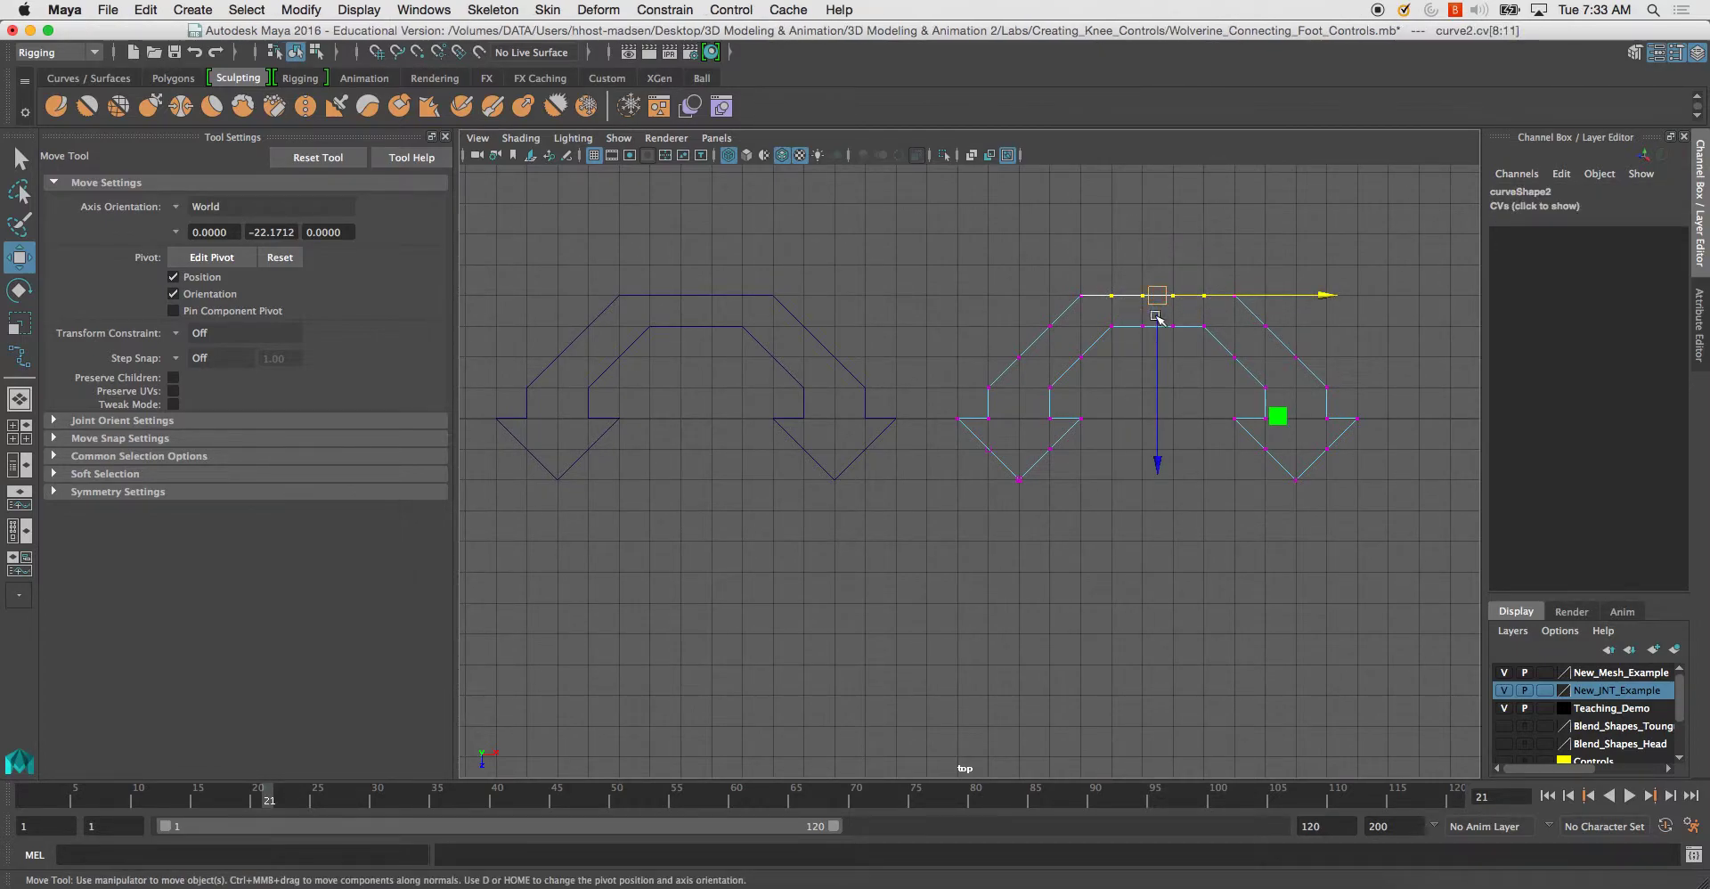
{"action": "left_click_drag", "start_coordinate": [1158, 396], "coordinate": [1158, 384]}
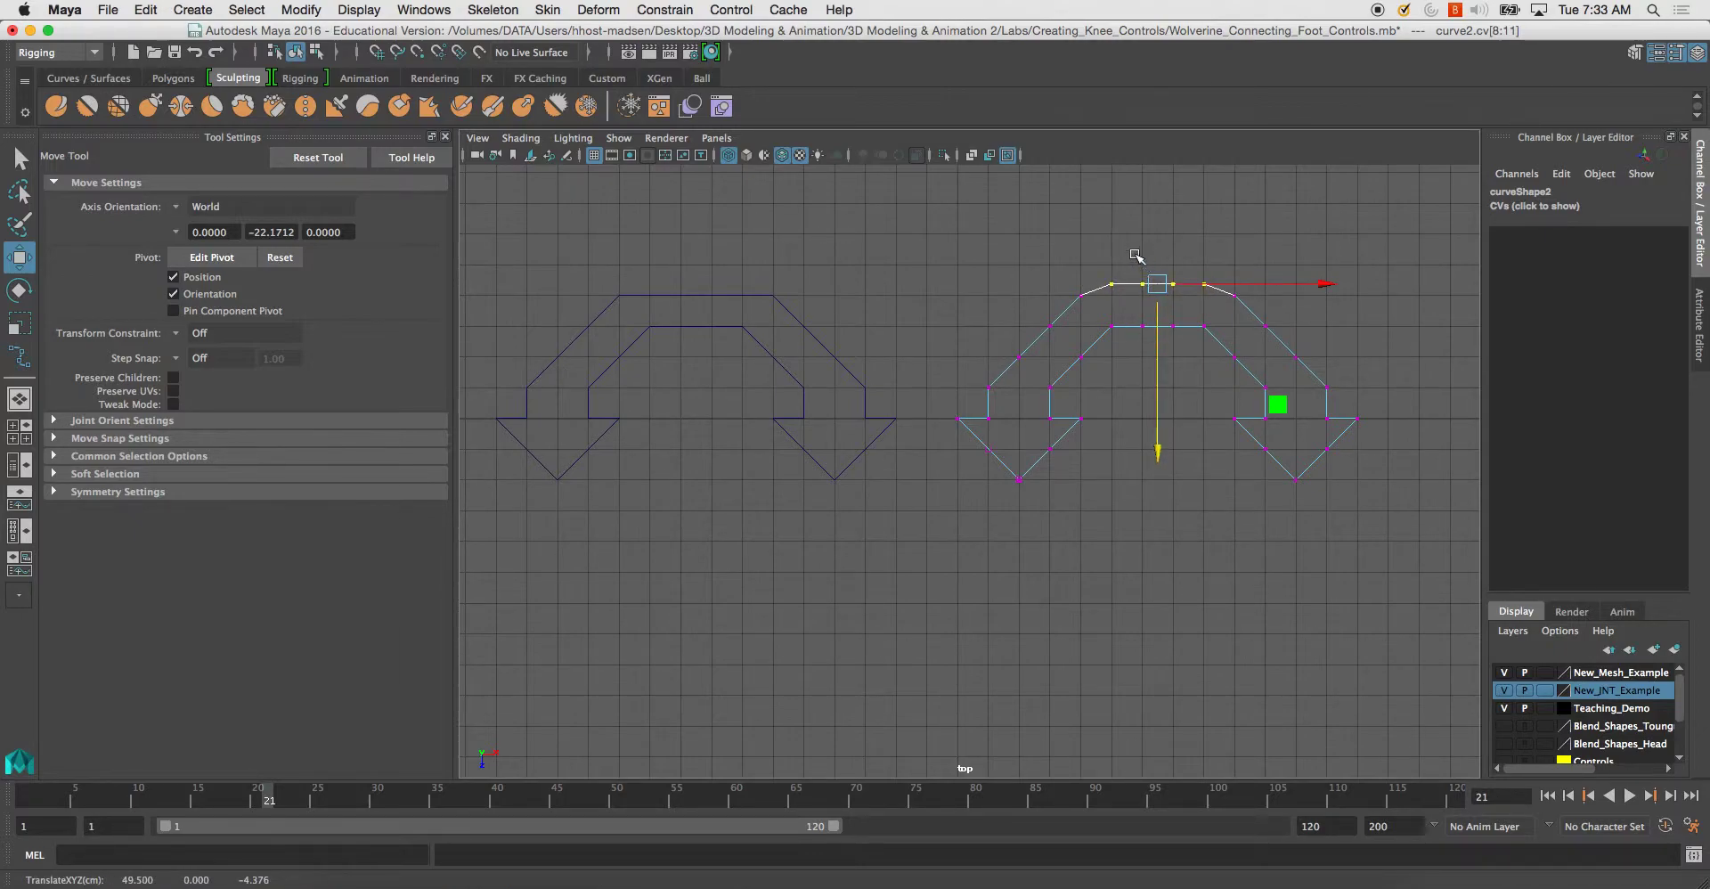
{"action": "left_click_drag", "start_coordinate": [1178, 301], "coordinate": [1179, 298]}
{"action": "left_click_drag", "start_coordinate": [1160, 362], "coordinate": [1183, 346]}
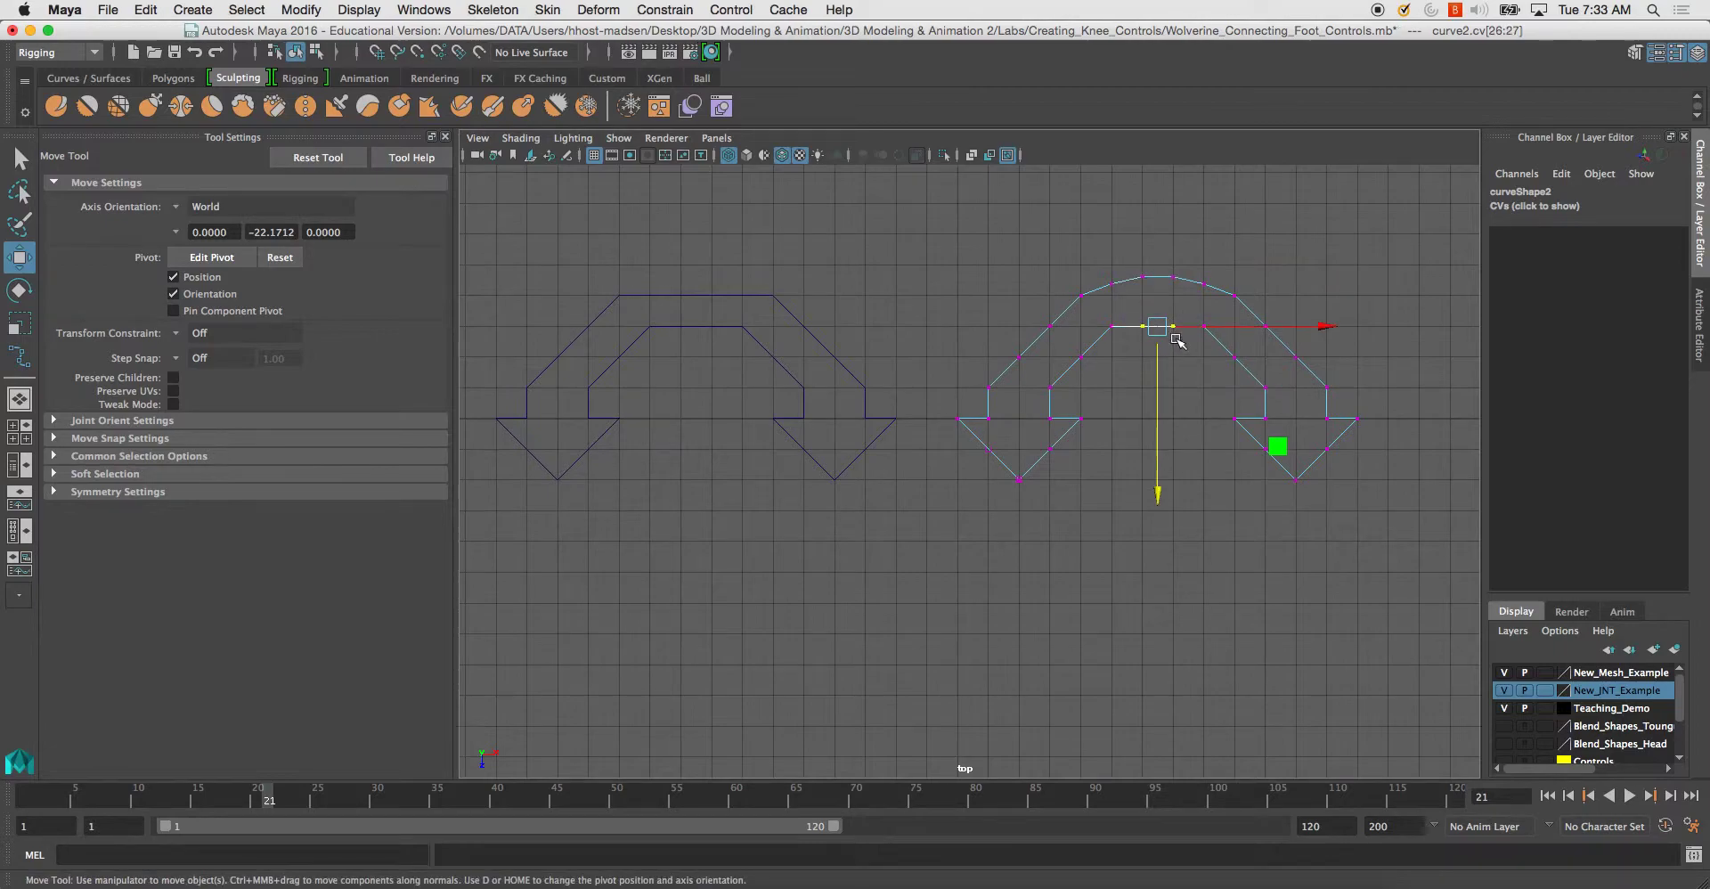
{"action": "left_click_drag", "start_coordinate": [1159, 409], "coordinate": [1159, 395]}
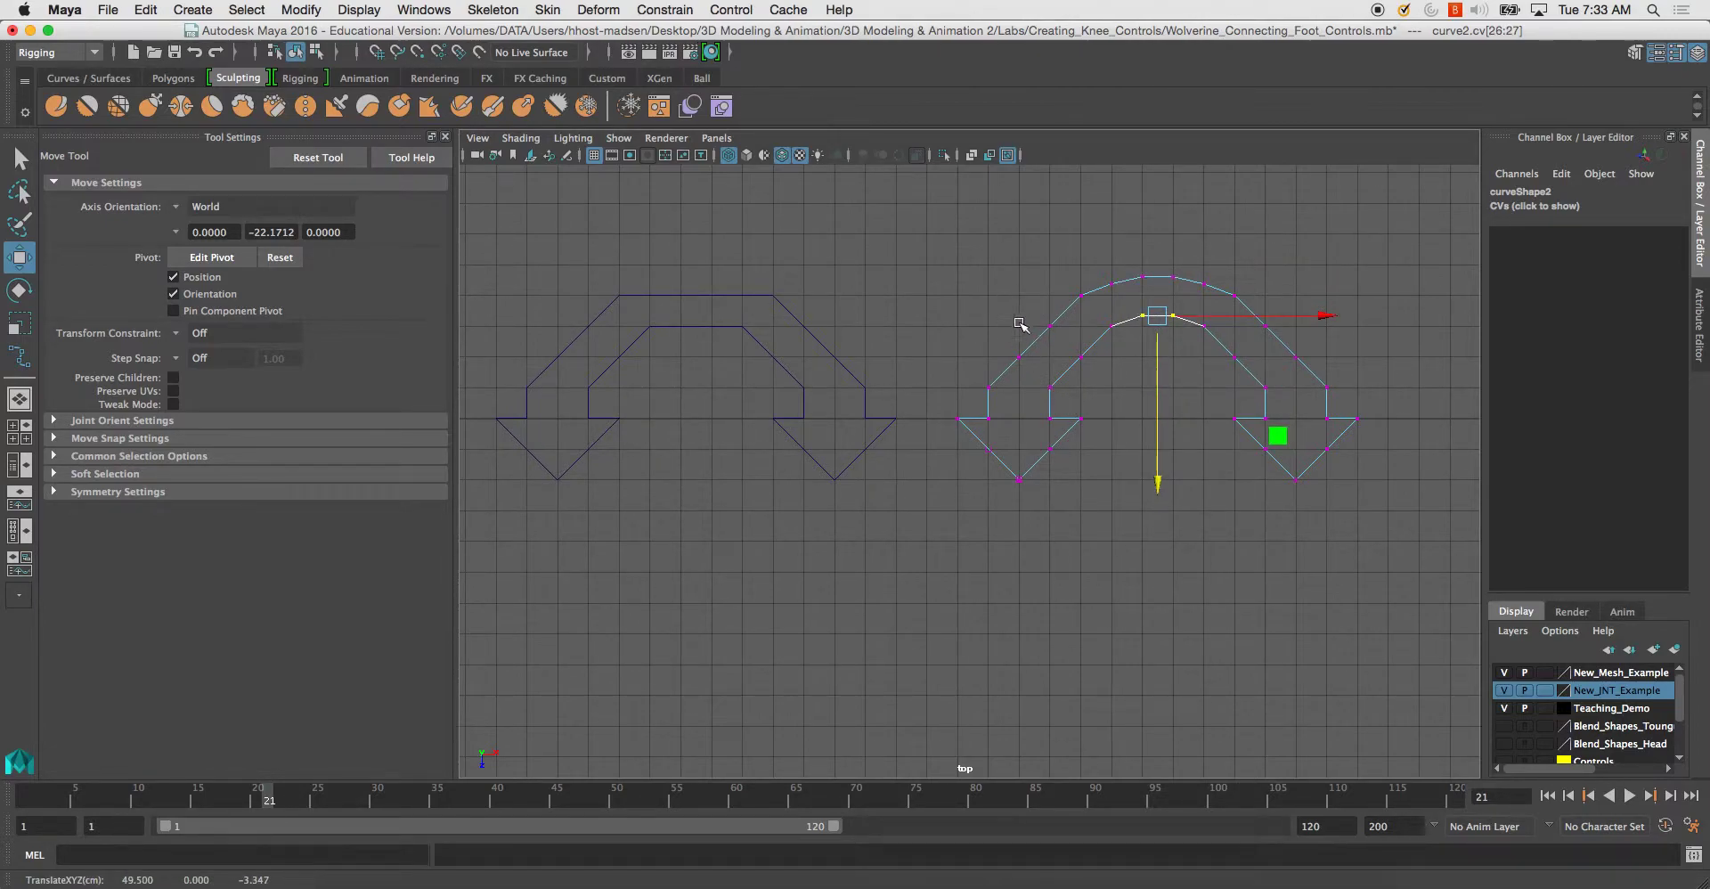
Scale down the control vertices of both arrowheads together, drawing them in toward the arrow's center.
{"action": "left_click_drag", "start_coordinate": [951, 380], "coordinate": [1391, 566]}
{"action": "key", "text": "r"}
{"action": "left_click_drag", "start_coordinate": [1157, 434], "coordinate": [1128, 419]}
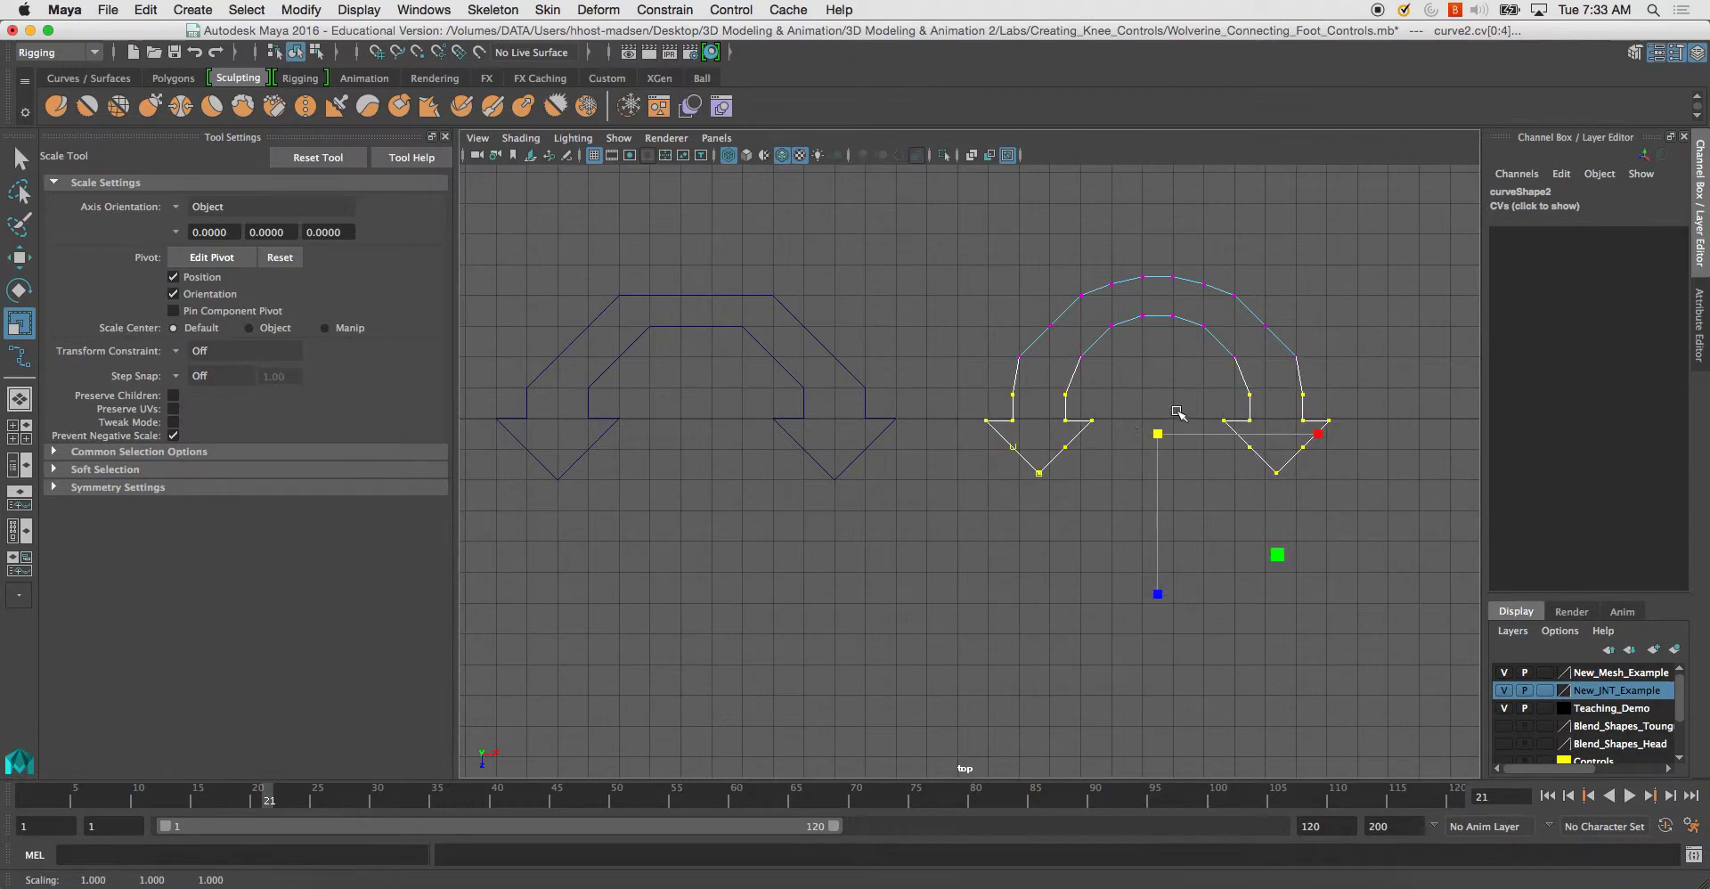
Smooth the arch's sides by scaling the rows of control vertices above the arrowheads horizontally, and reselect the curve as an object.
{"action": "left_click_drag", "start_coordinate": [980, 348], "coordinate": [1311, 358]}
{"action": "left_click_drag", "start_coordinate": [1216, 380], "coordinate": [1337, 405]}
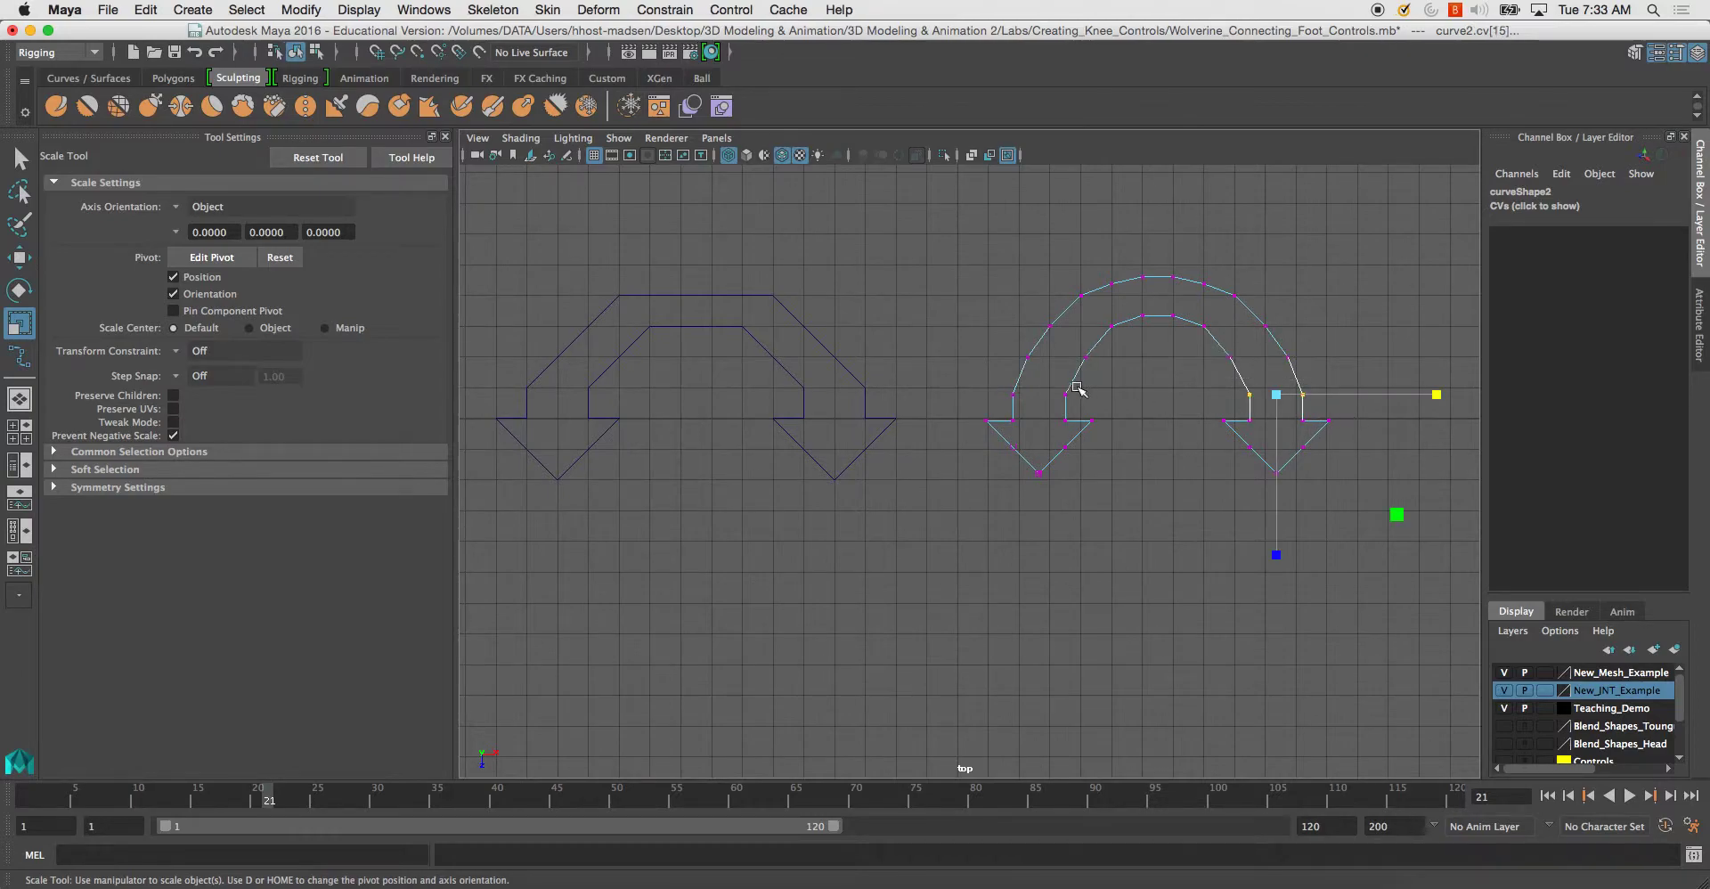
{"action": "left_click_drag", "start_coordinate": [998, 381], "coordinate": [1124, 403], "text": "shift"}
{"action": "left_click_drag", "start_coordinate": [1319, 394], "coordinate": [1319, 394]}
{"action": "right_click_drag", "start_coordinate": [1108, 283], "coordinate": [1163, 248]}
{"action": "left_click", "coordinate": [1245, 297]}
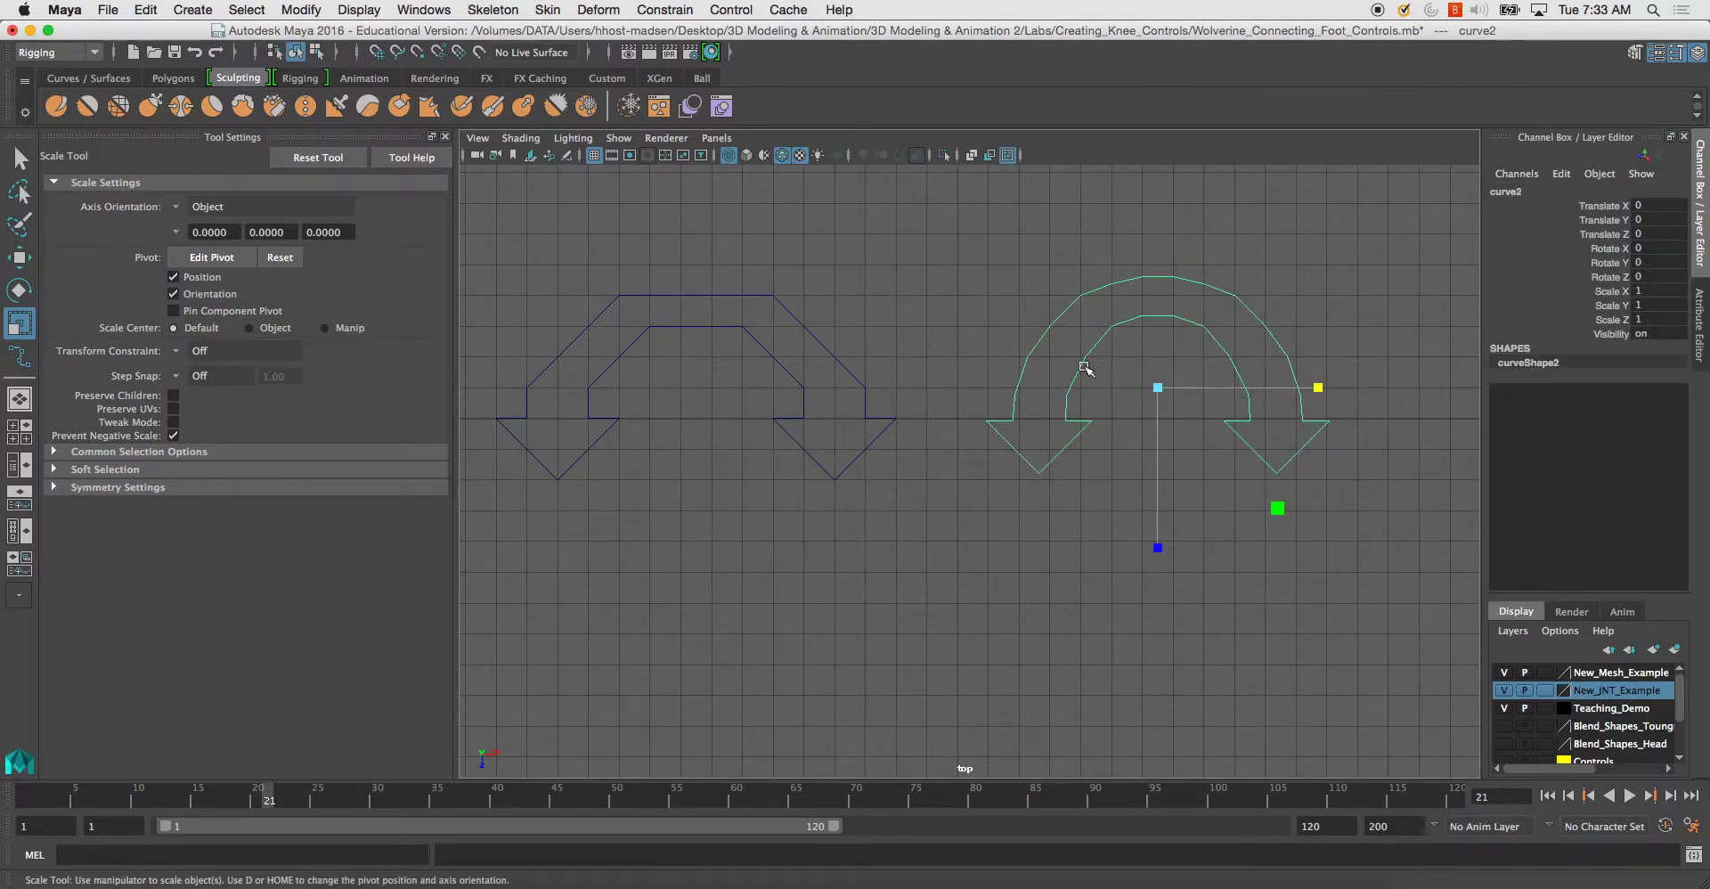
Try scaling the whole new arrow curve uniformly and along X, and undo both changes.
{"action": "key", "text": "1"}
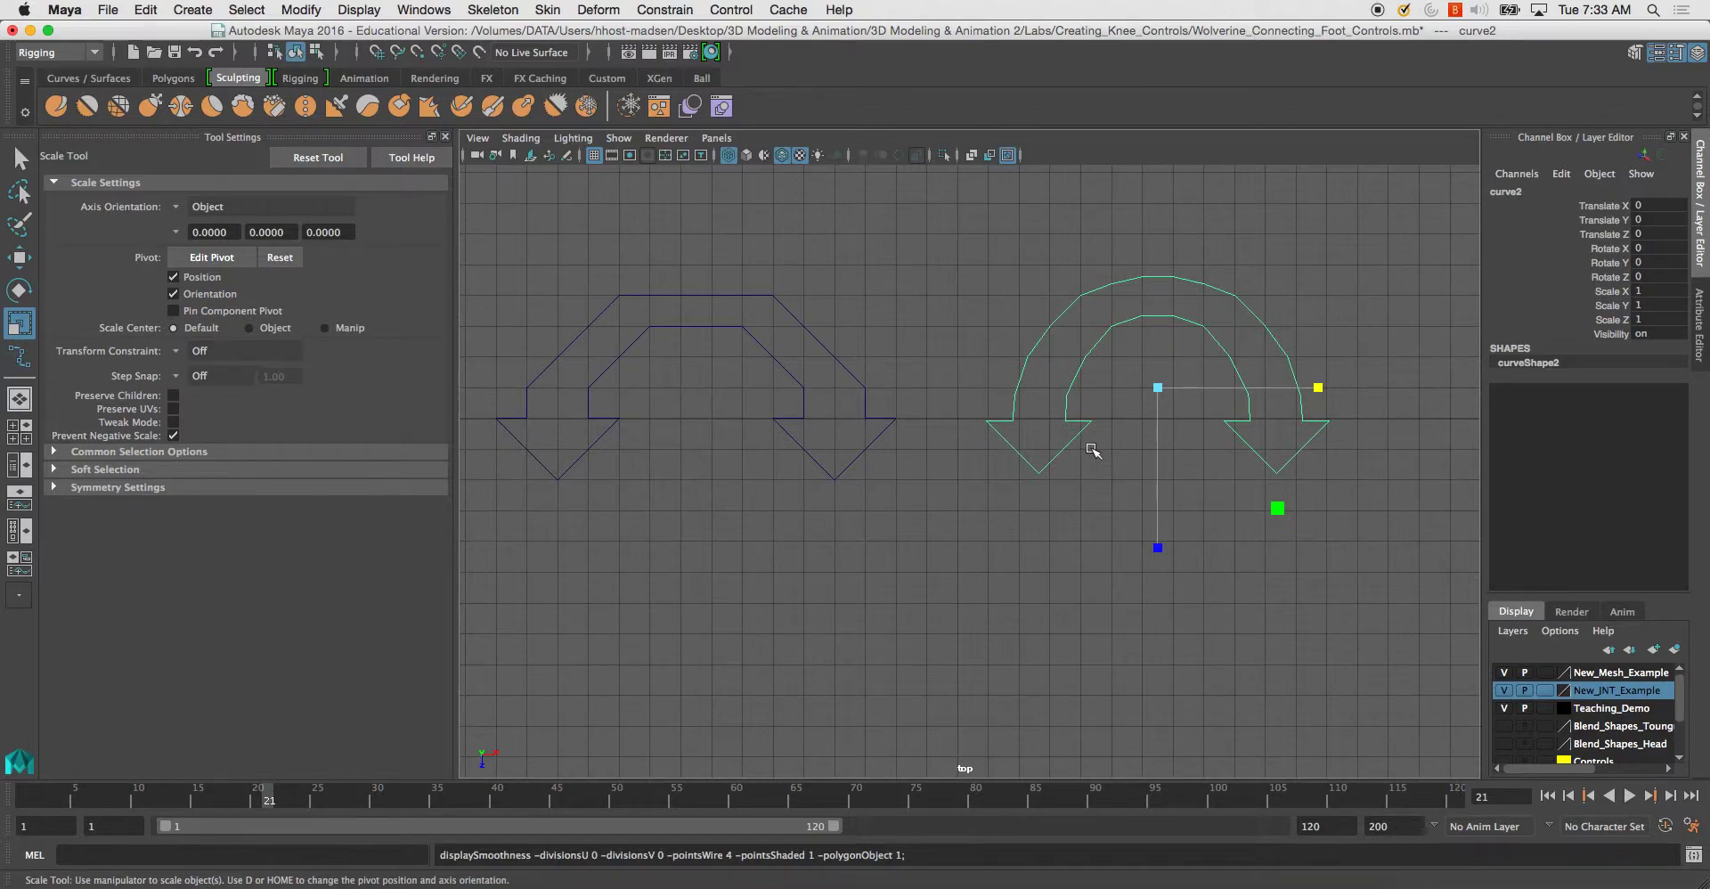
{"action": "left_click_drag", "start_coordinate": [1157, 388], "coordinate": [1217, 441]}
{"action": "key", "text": "z"}
{"action": "left_click_drag", "start_coordinate": [1318, 387], "coordinate": [1422, 387]}
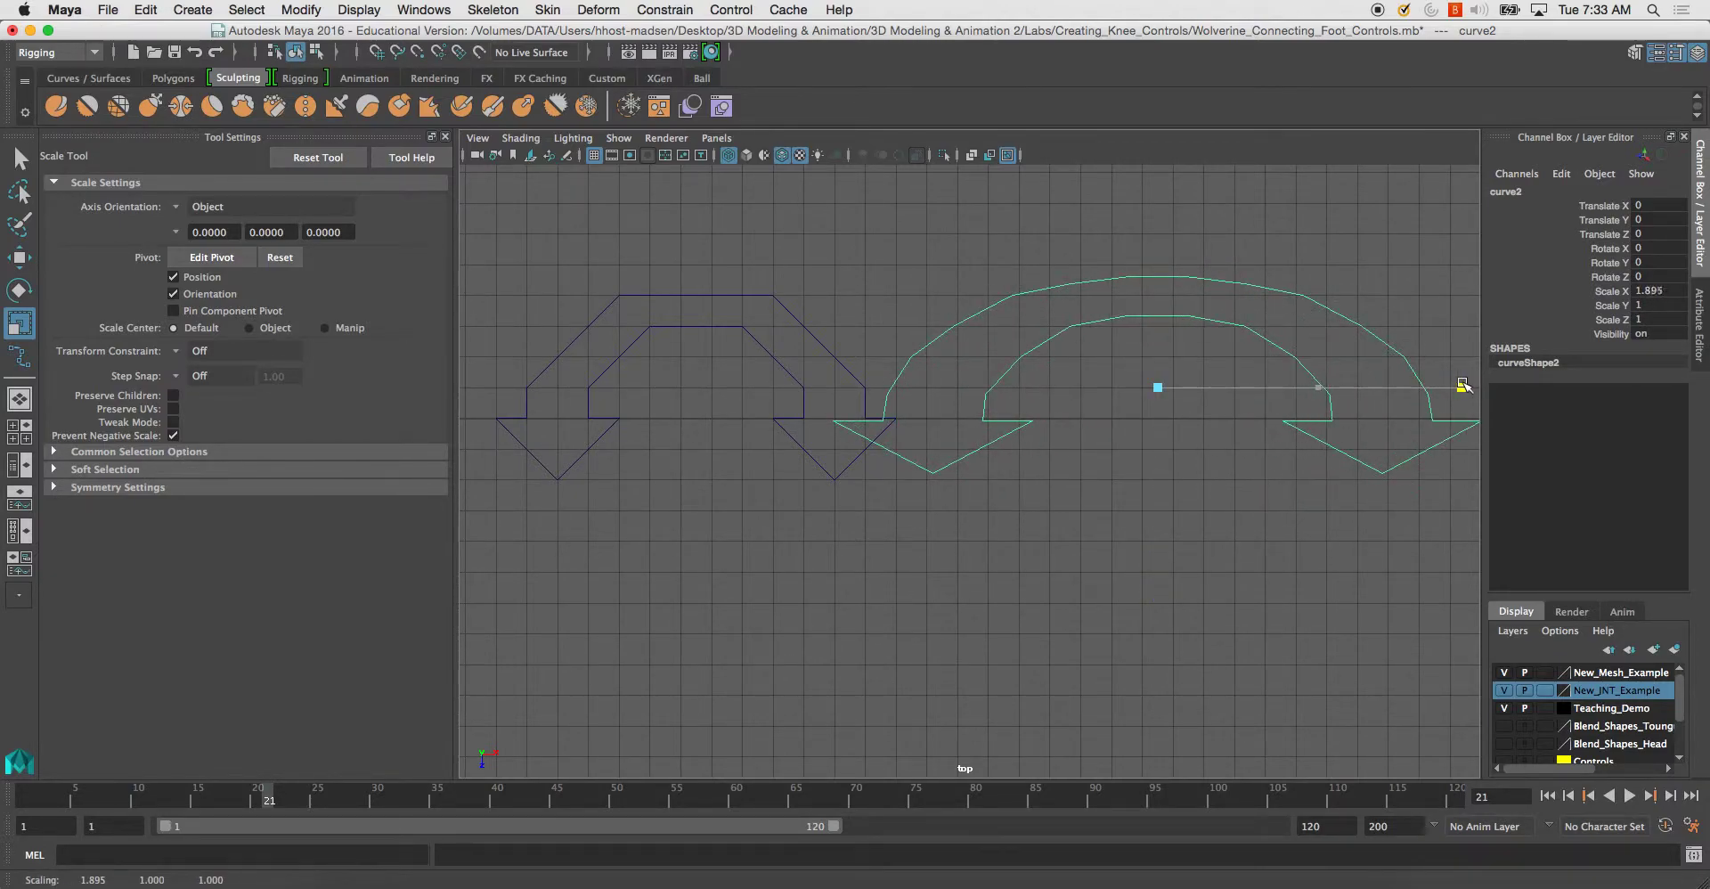
{"action": "key", "text": "z"}
Switch to the perspective view and rename the rounded arrow curve as L_Clav_CTRL.
{"action": "left_click_drag", "start_coordinate": [1013, 426], "coordinate": [959, 422], "text": "alt"}
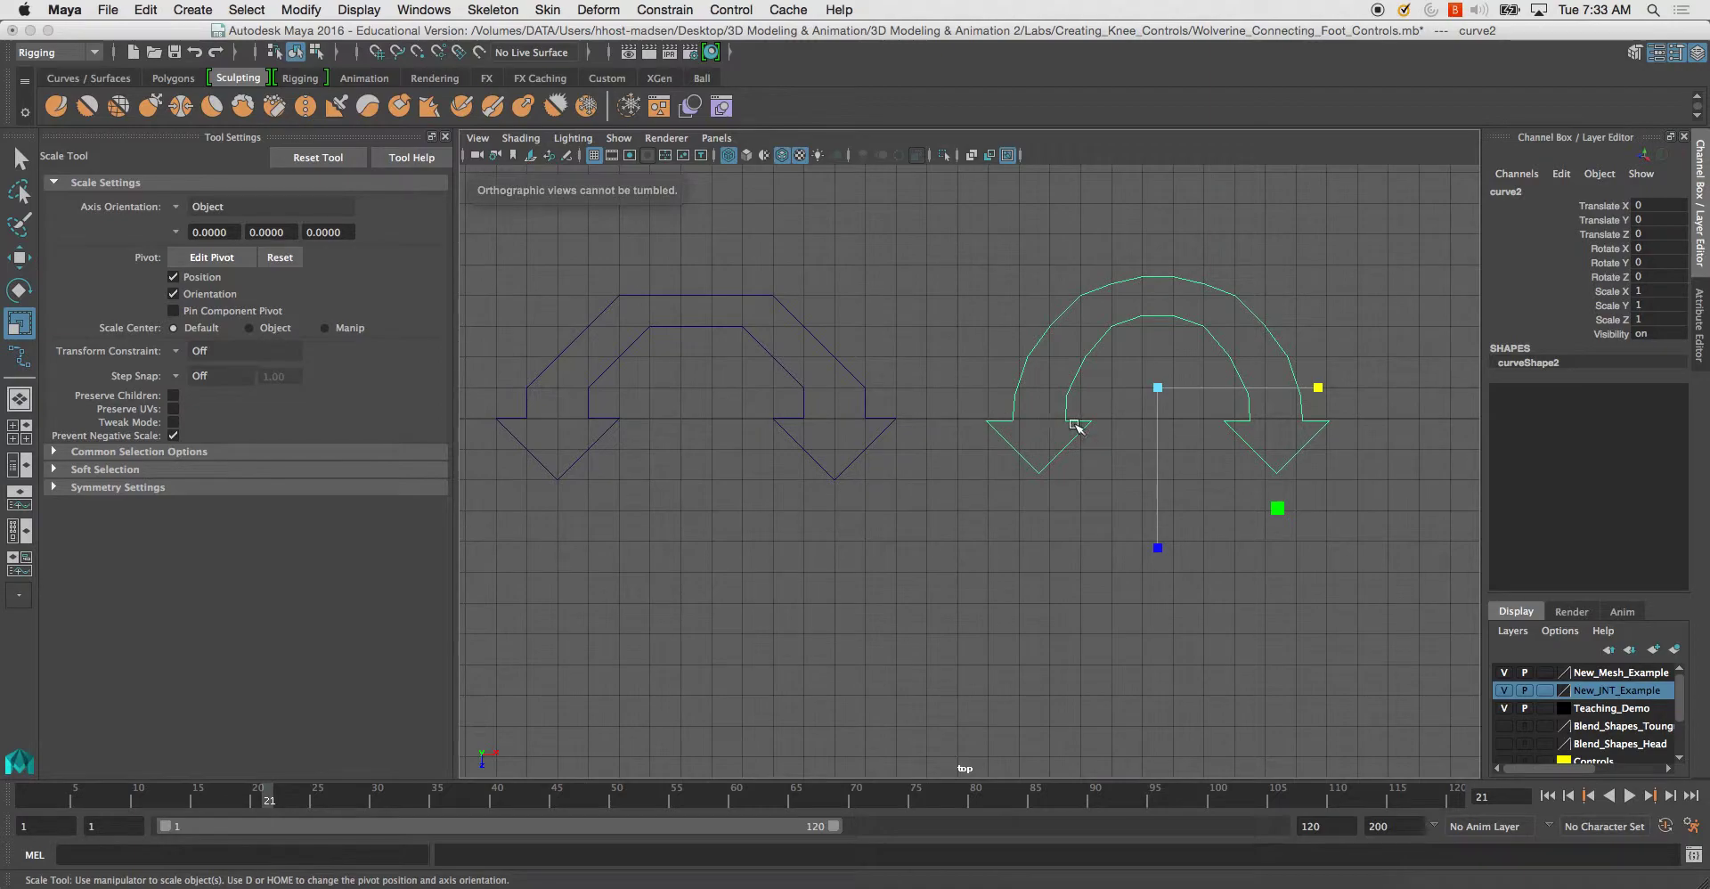
{"action": "key", "text": "space"}
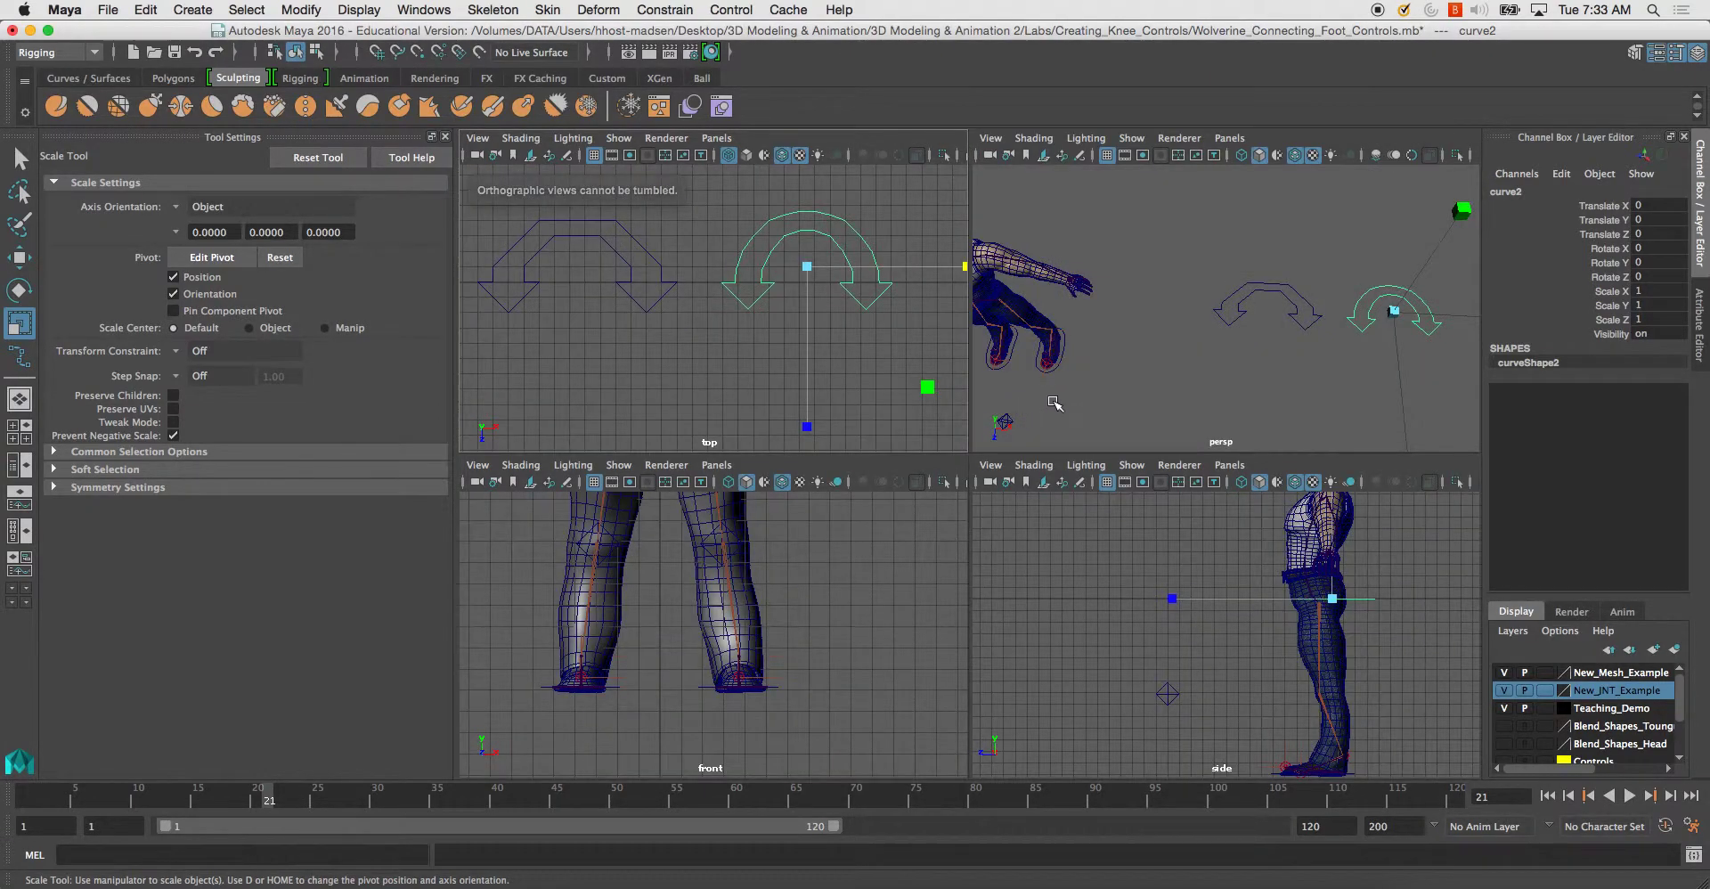
{"action": "key", "text": "space"}
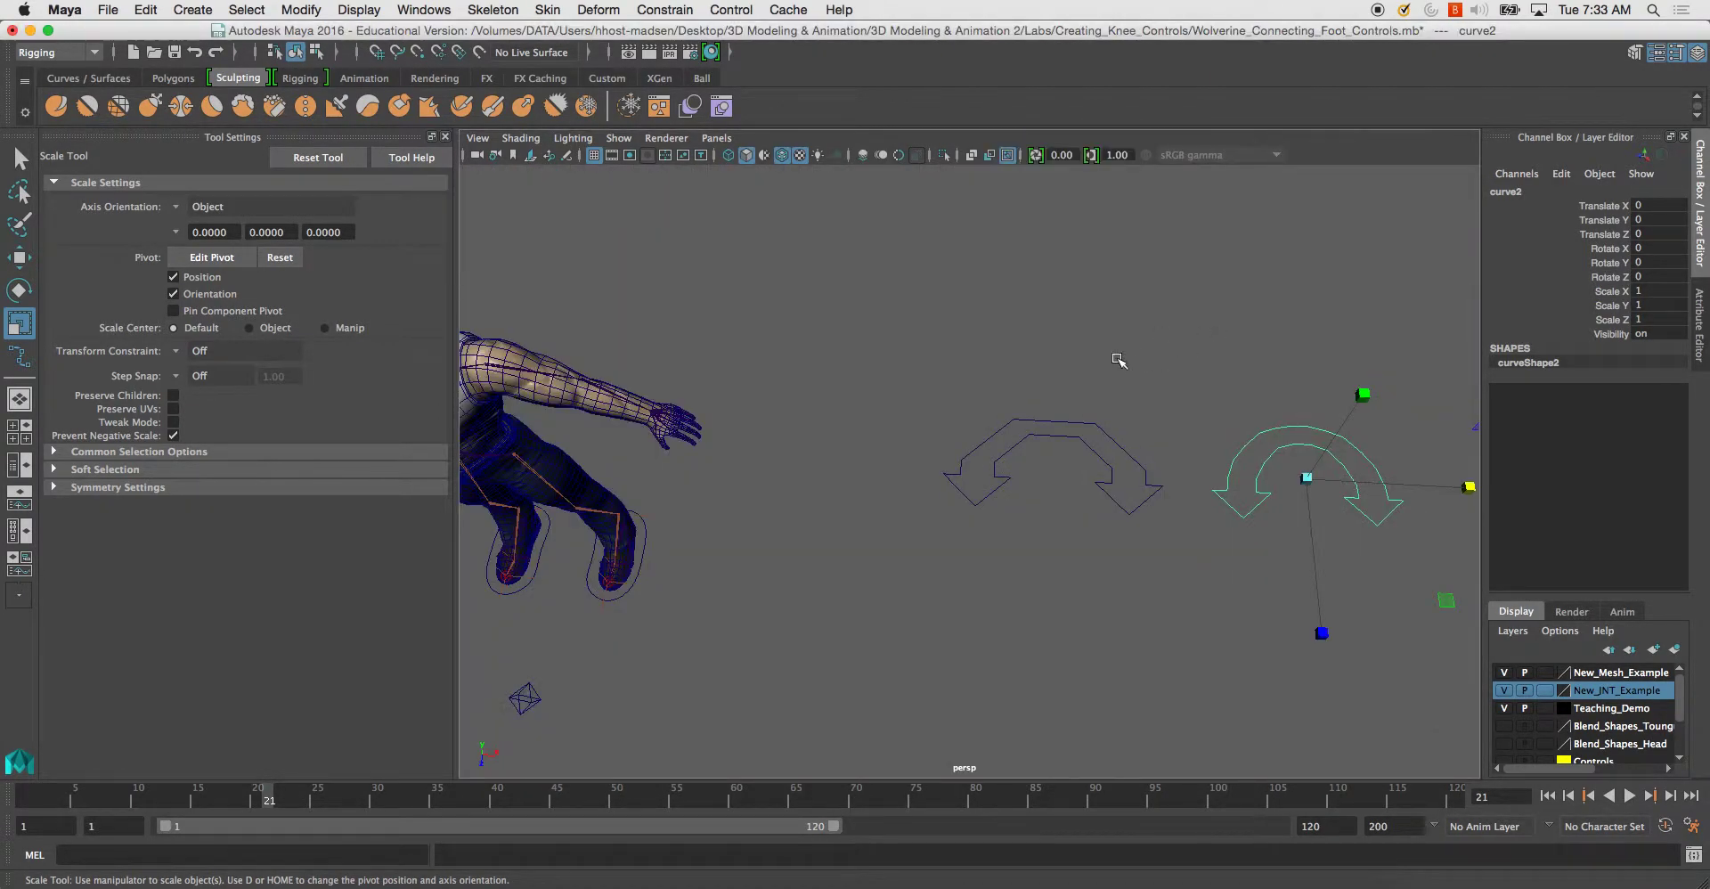
{"action": "left_click_drag", "start_coordinate": [1107, 437], "coordinate": [1458, 254], "text": "alt"}
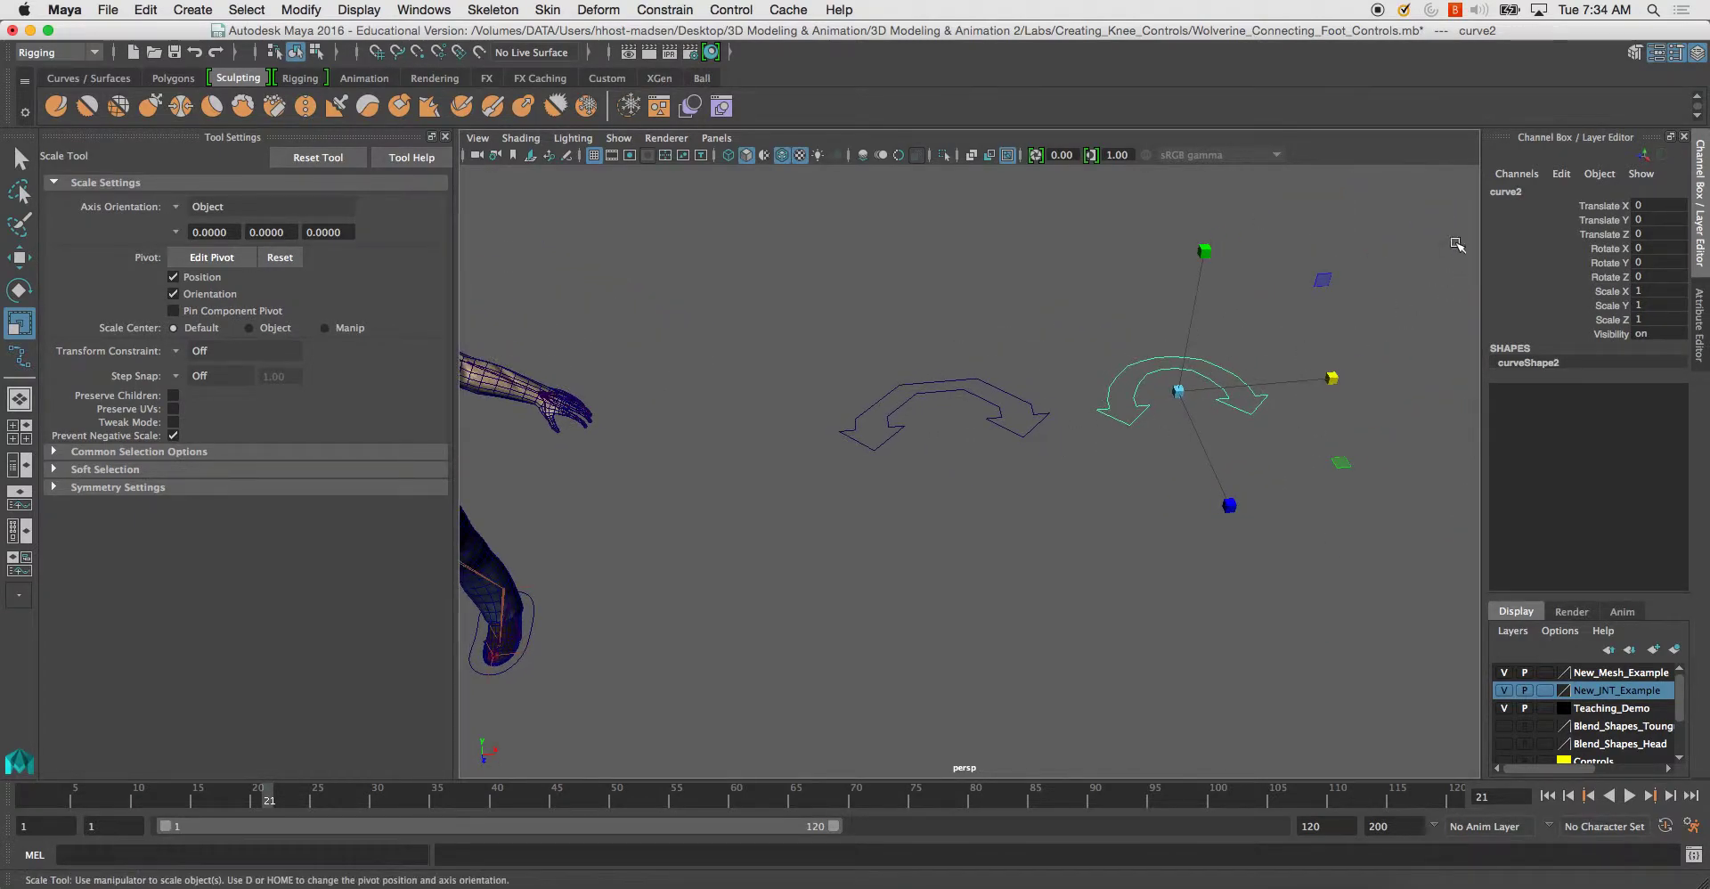
{"action": "left_click", "coordinate": [1533, 191]}
{"action": "type", "text": "f"}
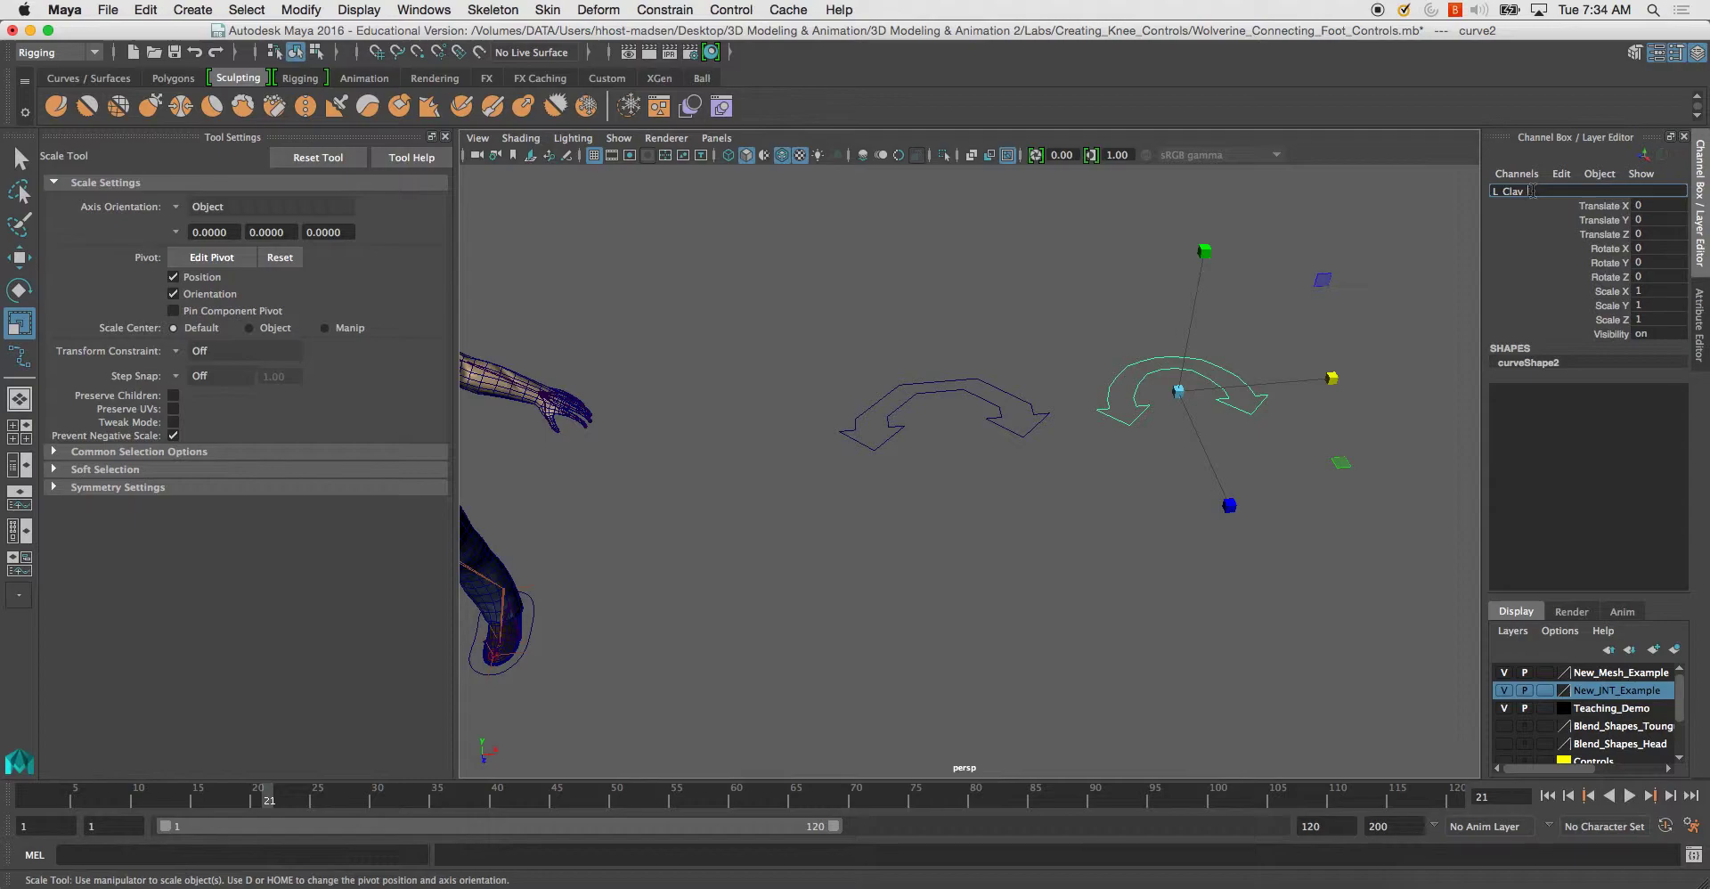
{"action": "key", "text": "Return"}
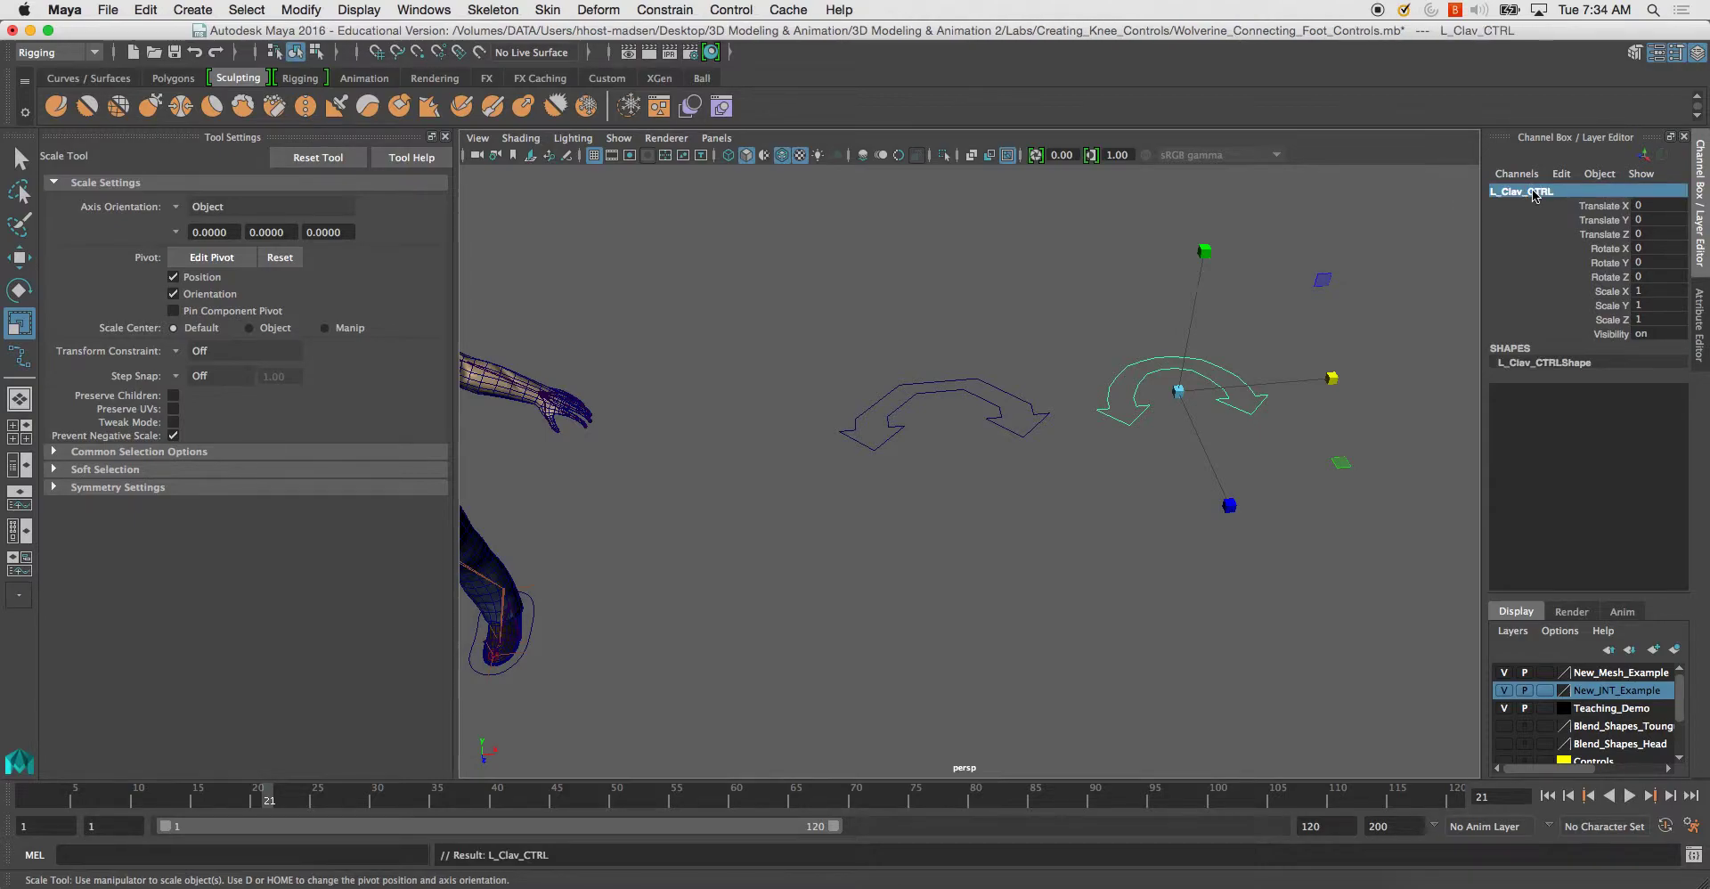
Snap the clavicle control onto the character's left clavicle joint, at about X -47.721, Y 8.459, Z 0.786.
{"action": "middle_click_drag", "start_coordinate": [854, 304], "coordinate": [1119, 294], "text": "alt"}
{"action": "right_click_drag", "start_coordinate": [1119, 294], "coordinate": [970, 272], "text": "alt"}
{"action": "middle_click_drag", "start_coordinate": [971, 271], "coordinate": [1100, 287], "text": "alt"}
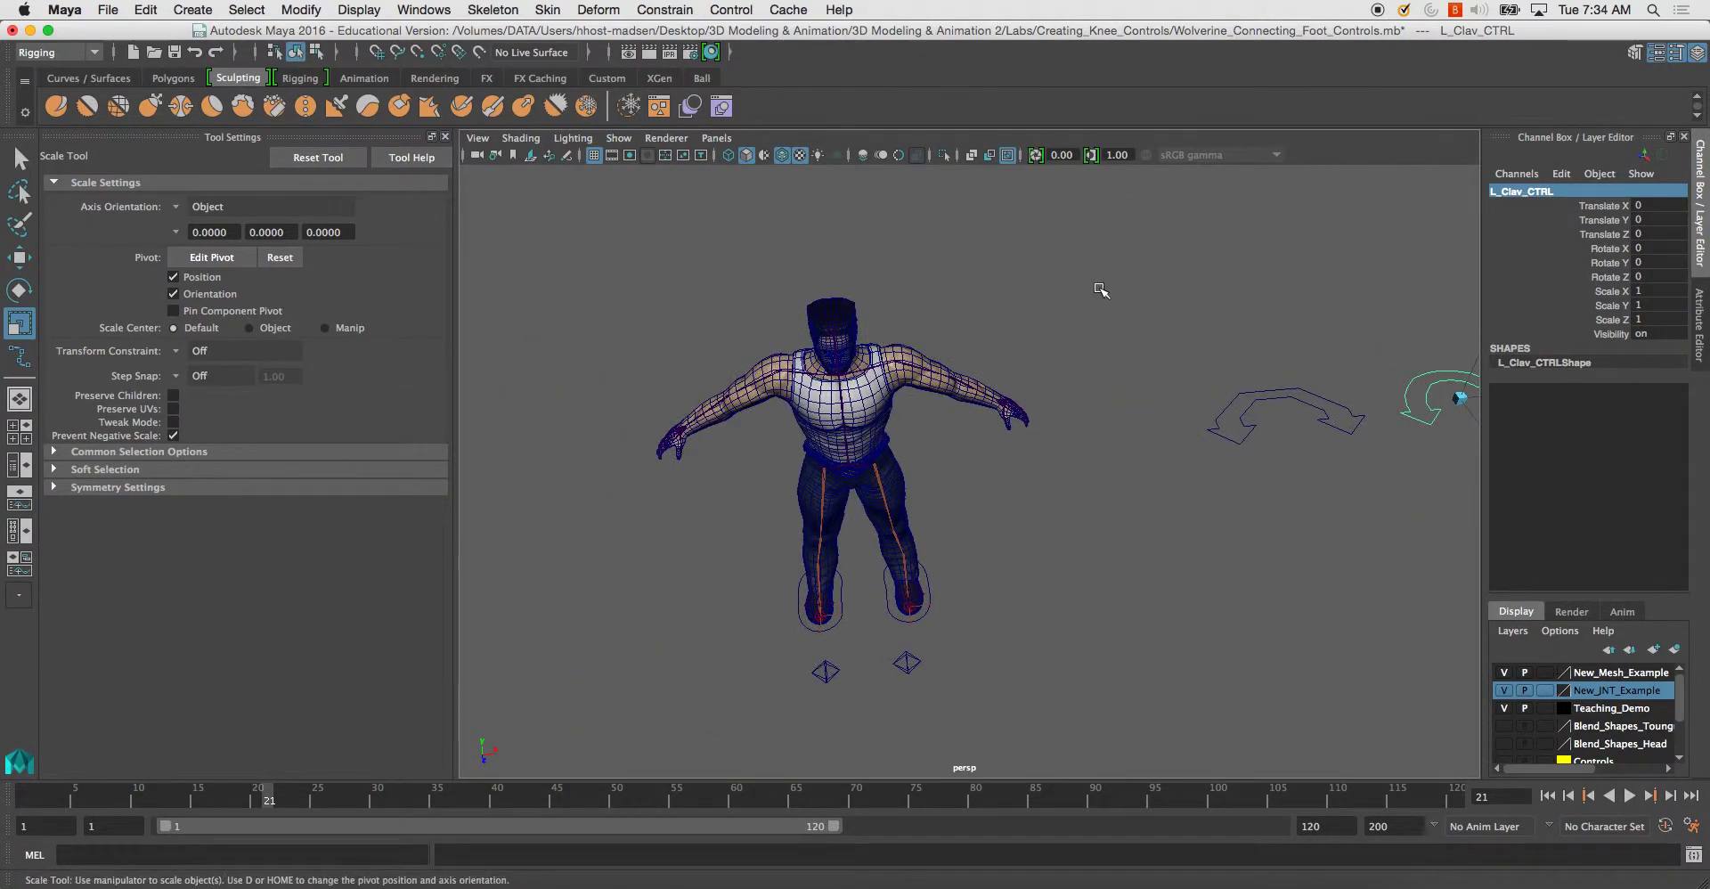
{"action": "key", "text": "w"}
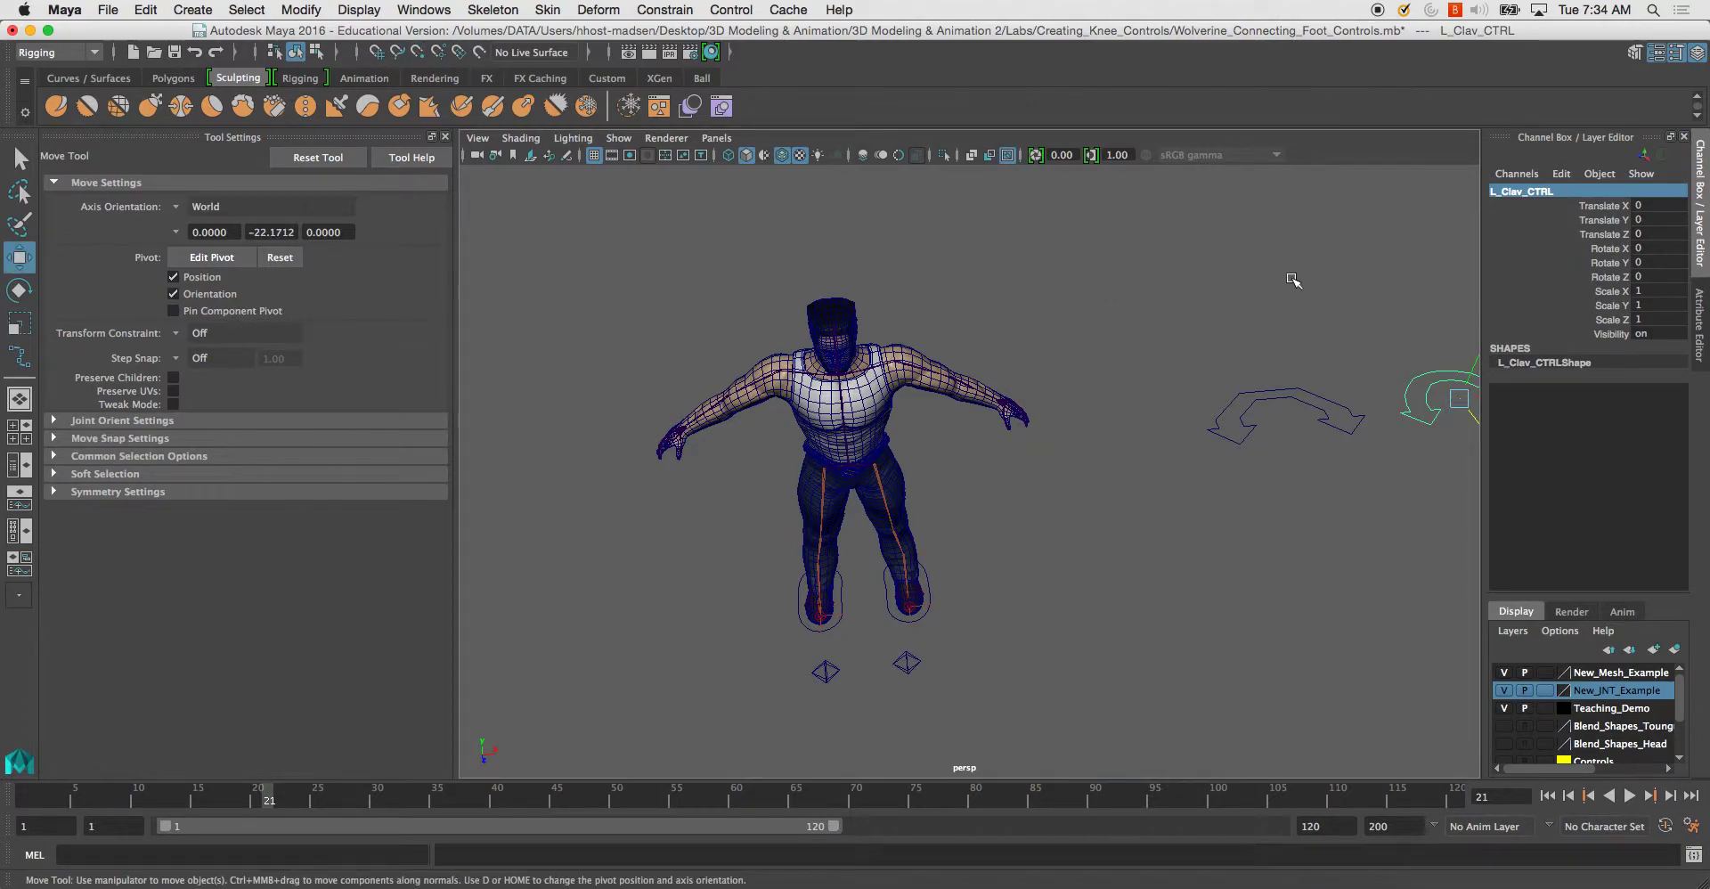
{"action": "left_click_drag", "start_coordinate": [1283, 277], "coordinate": [1232, 272], "text": "alt"}
{"action": "key", "text": "v"}
{"action": "left_click_drag", "start_coordinate": [1316, 372], "coordinate": [736, 339]}
{"action": "key", "text": "f"}
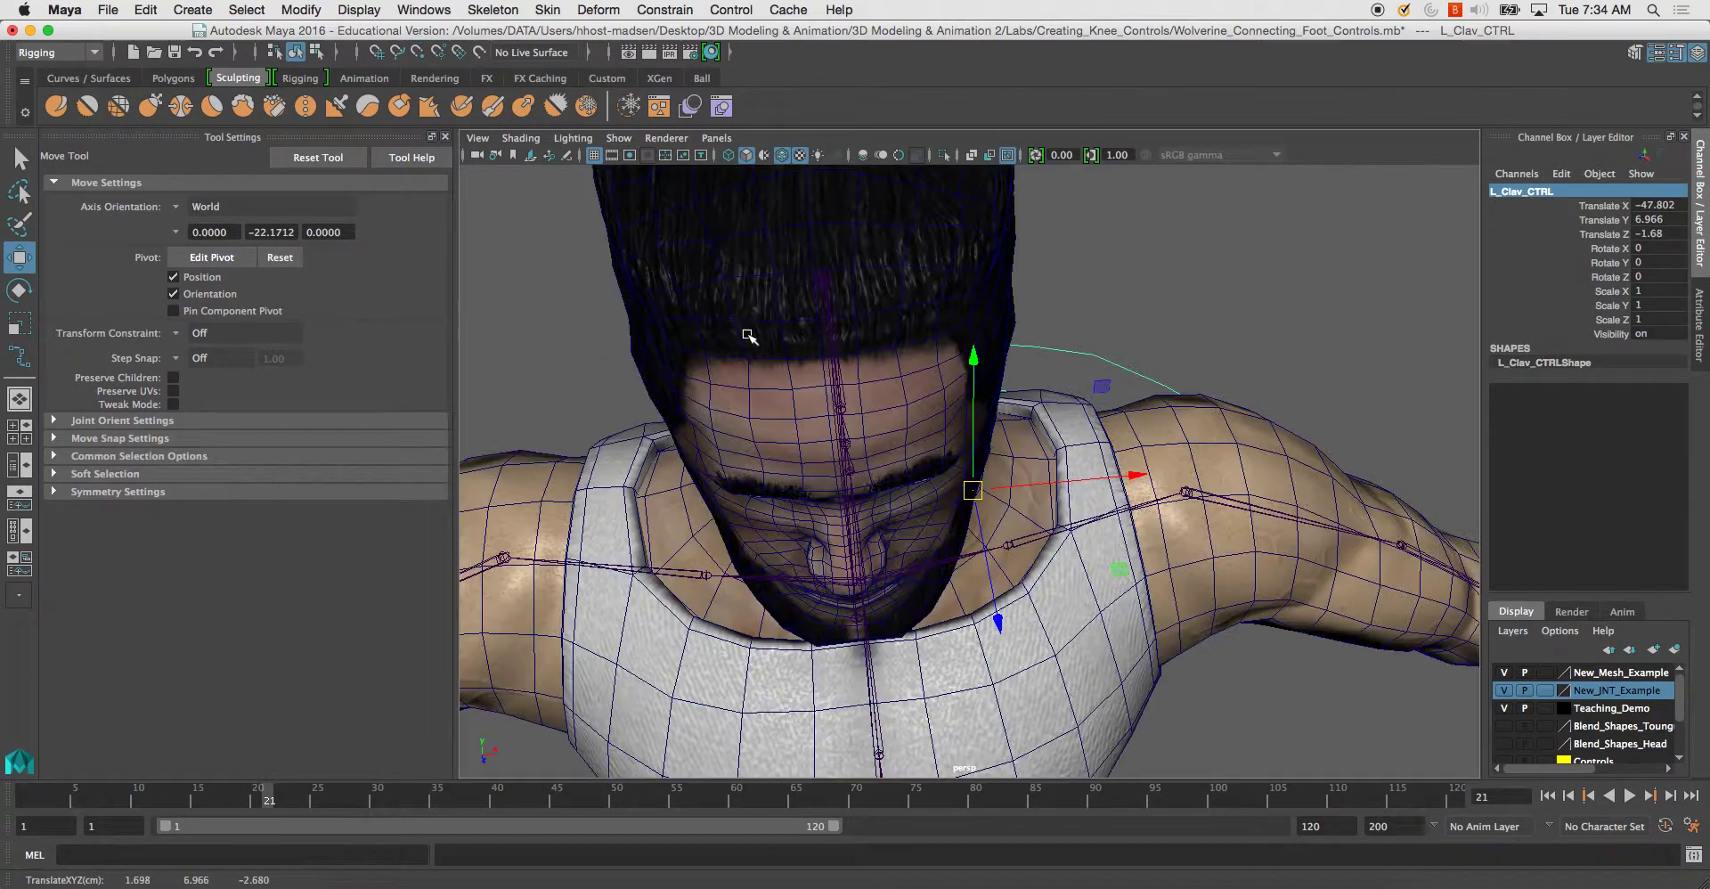
{"action": "left_click_drag", "start_coordinate": [896, 356], "coordinate": [853, 341], "text": "alt"}
{"action": "key", "text": "v"}
{"action": "left_click_drag", "start_coordinate": [964, 486], "coordinate": [926, 486]}
Rotate the clavicle control upright to 90 degrees on X and 90 degrees on Y.
{"action": "key", "text": "e"}
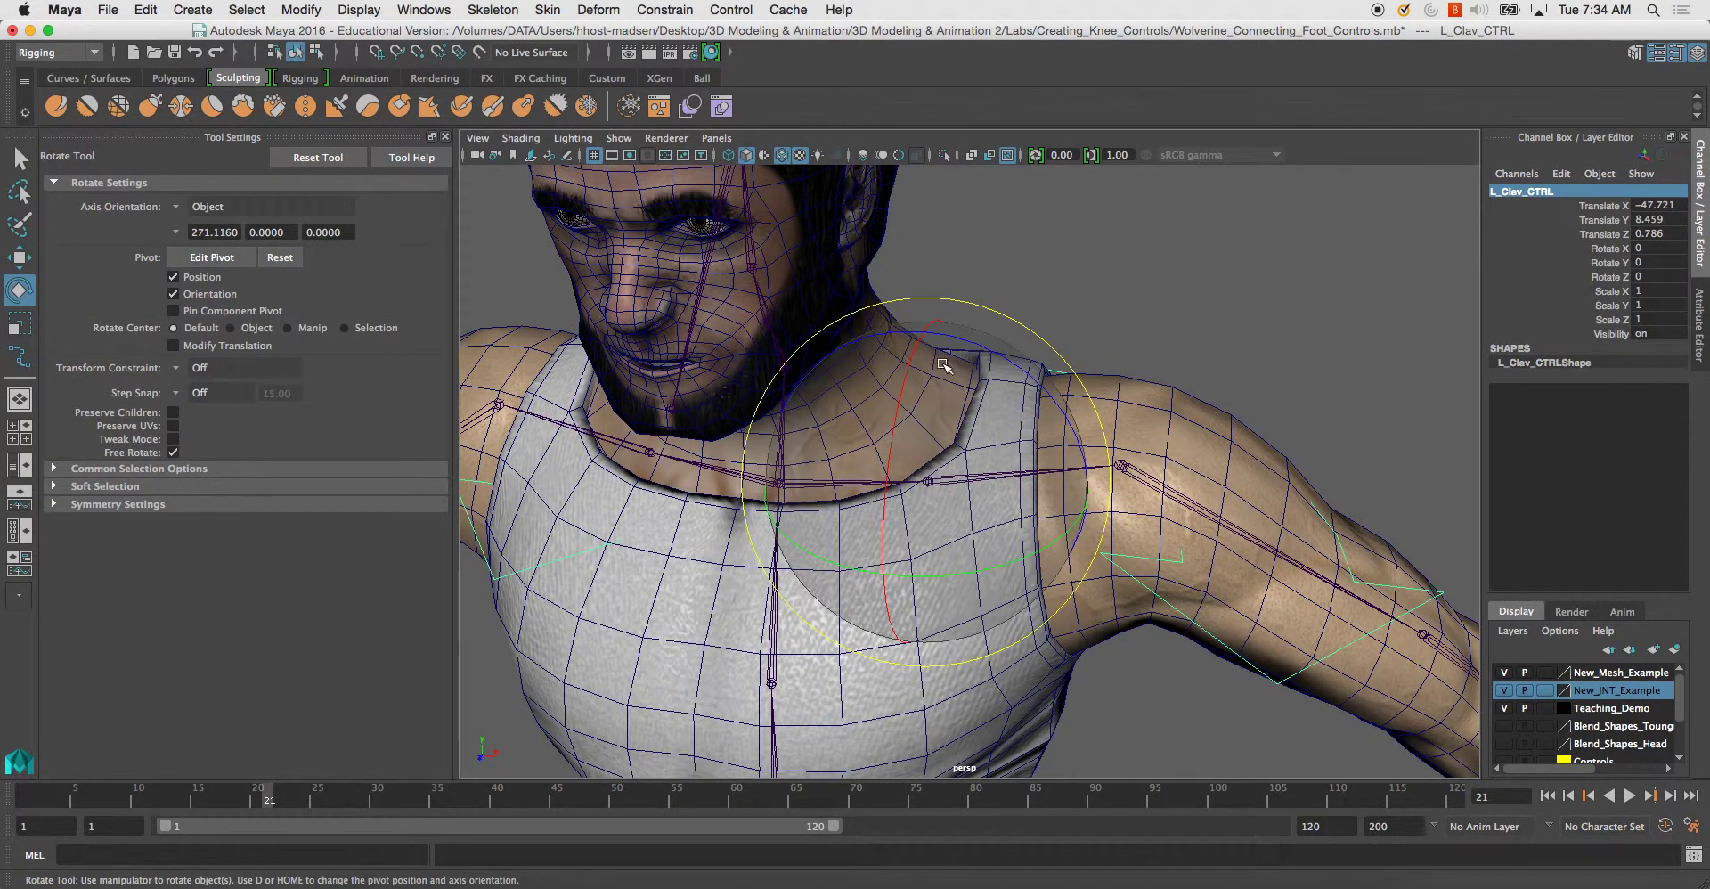
{"action": "left_click_drag", "start_coordinate": [916, 367], "coordinate": [1193, 456]}
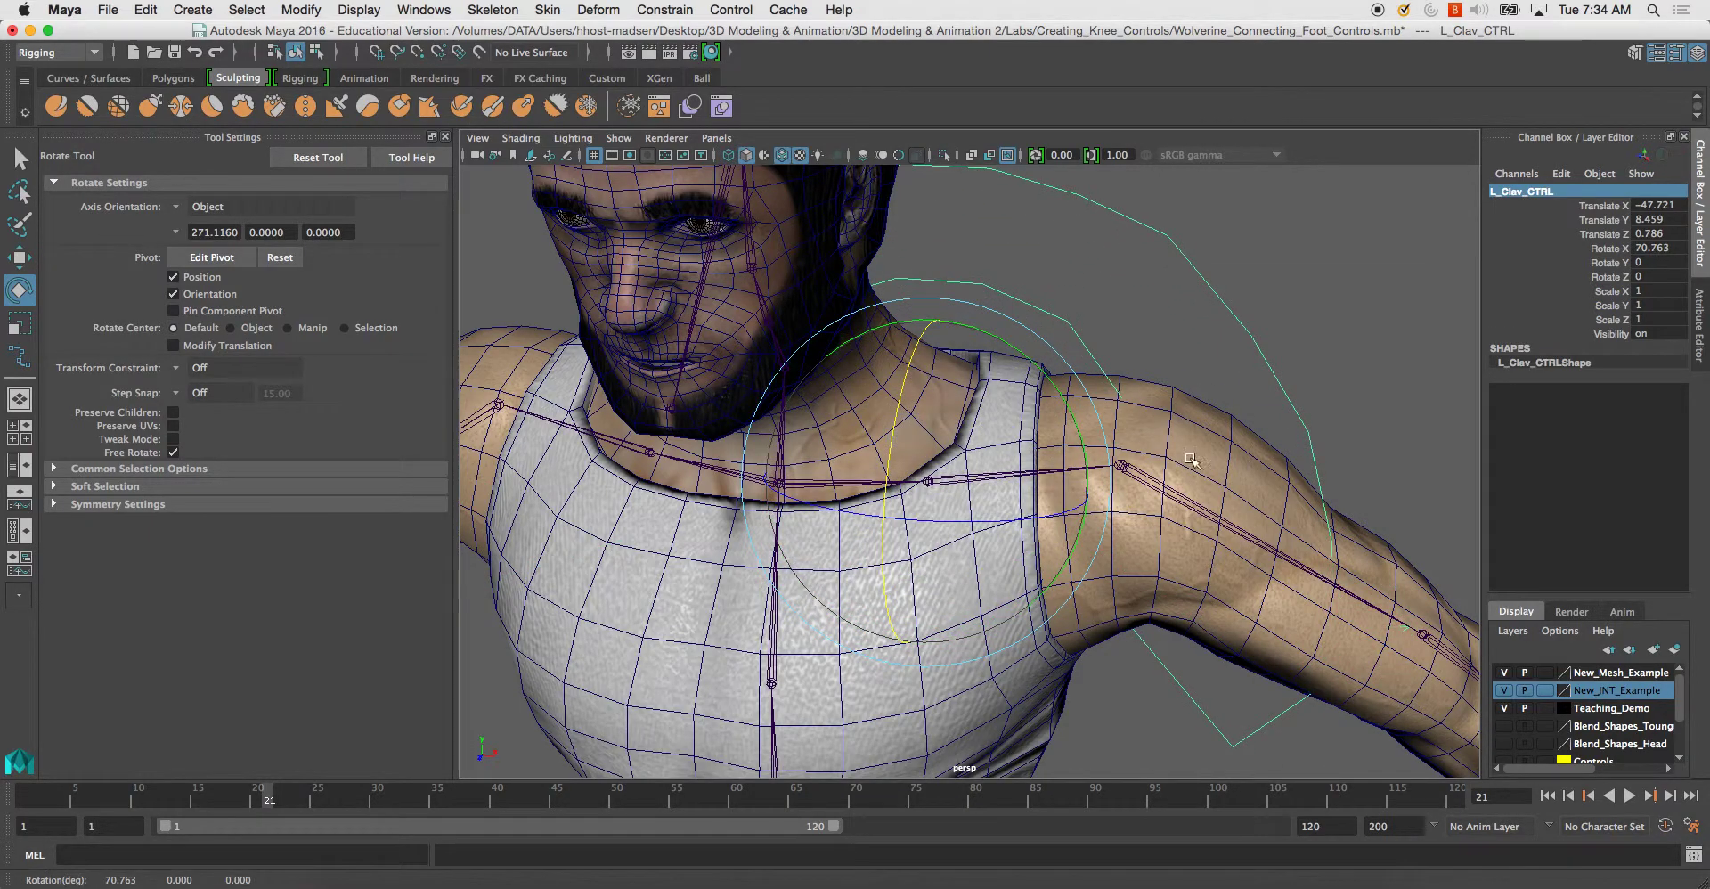
{"action": "double_click", "coordinate": [1658, 248]}
{"action": "type", "text": "90"}
{"action": "key", "text": "Return"}
{"action": "left_click_drag", "start_coordinate": [1021, 560], "coordinate": [820, 492]}
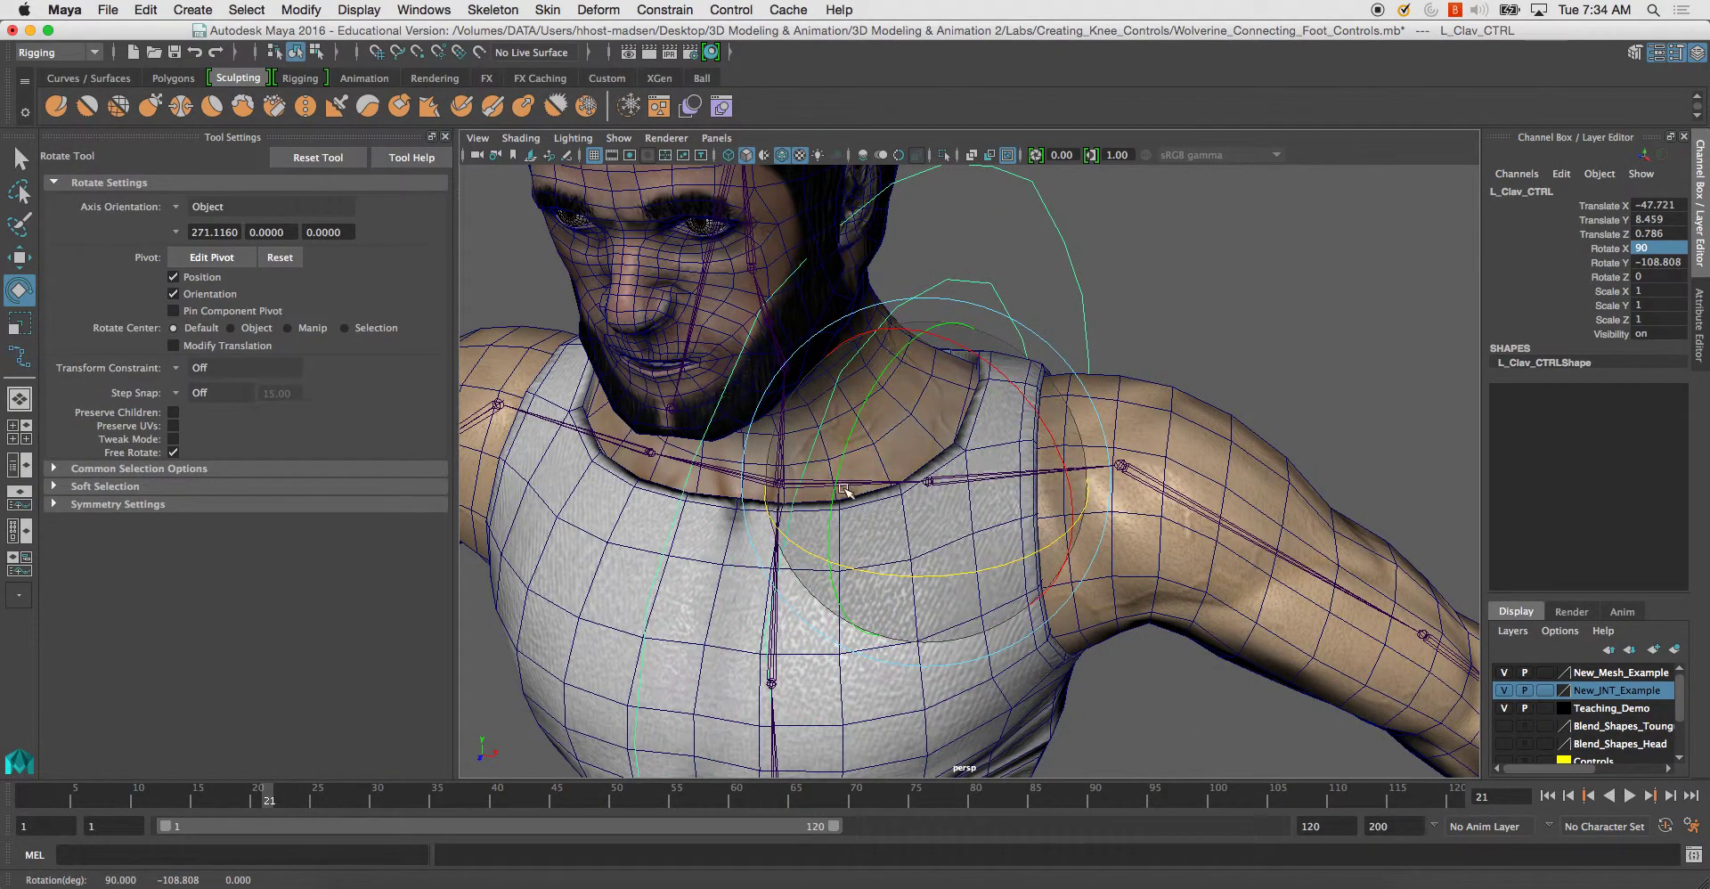
{"action": "left_click_drag", "start_coordinate": [1021, 445], "coordinate": [1158, 419], "text": "alt"}
{"action": "left_click", "coordinate": [1658, 262]}
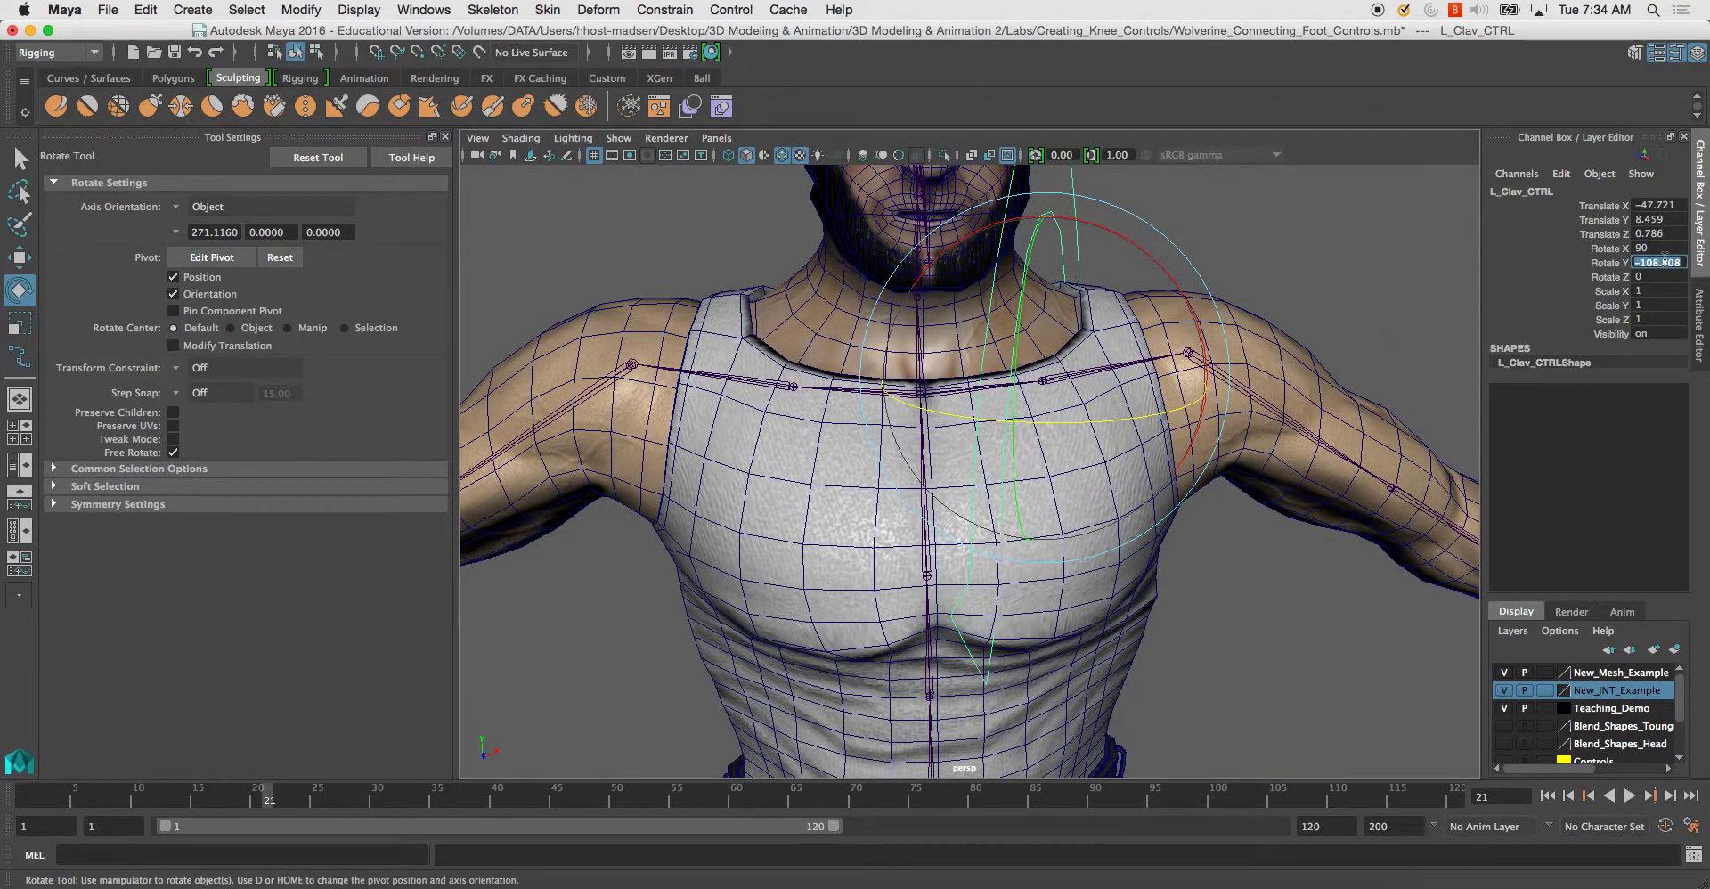
{"action": "type", "text": "90"}
{"action": "key", "text": "Return"}
Scale the clavicle control down uniformly to about 0.655.
{"action": "left_click_drag", "start_coordinate": [1266, 386], "coordinate": [1007, 343], "text": "alt"}
{"action": "key", "text": "r"}
{"action": "left_click_drag", "start_coordinate": [988, 481], "coordinate": [913, 428]}
Isolate the control and try spreading the control vertices of both arrowheads by scaling them horizontally, and undo the scale.
{"action": "key", "text": "ctrl+1"}
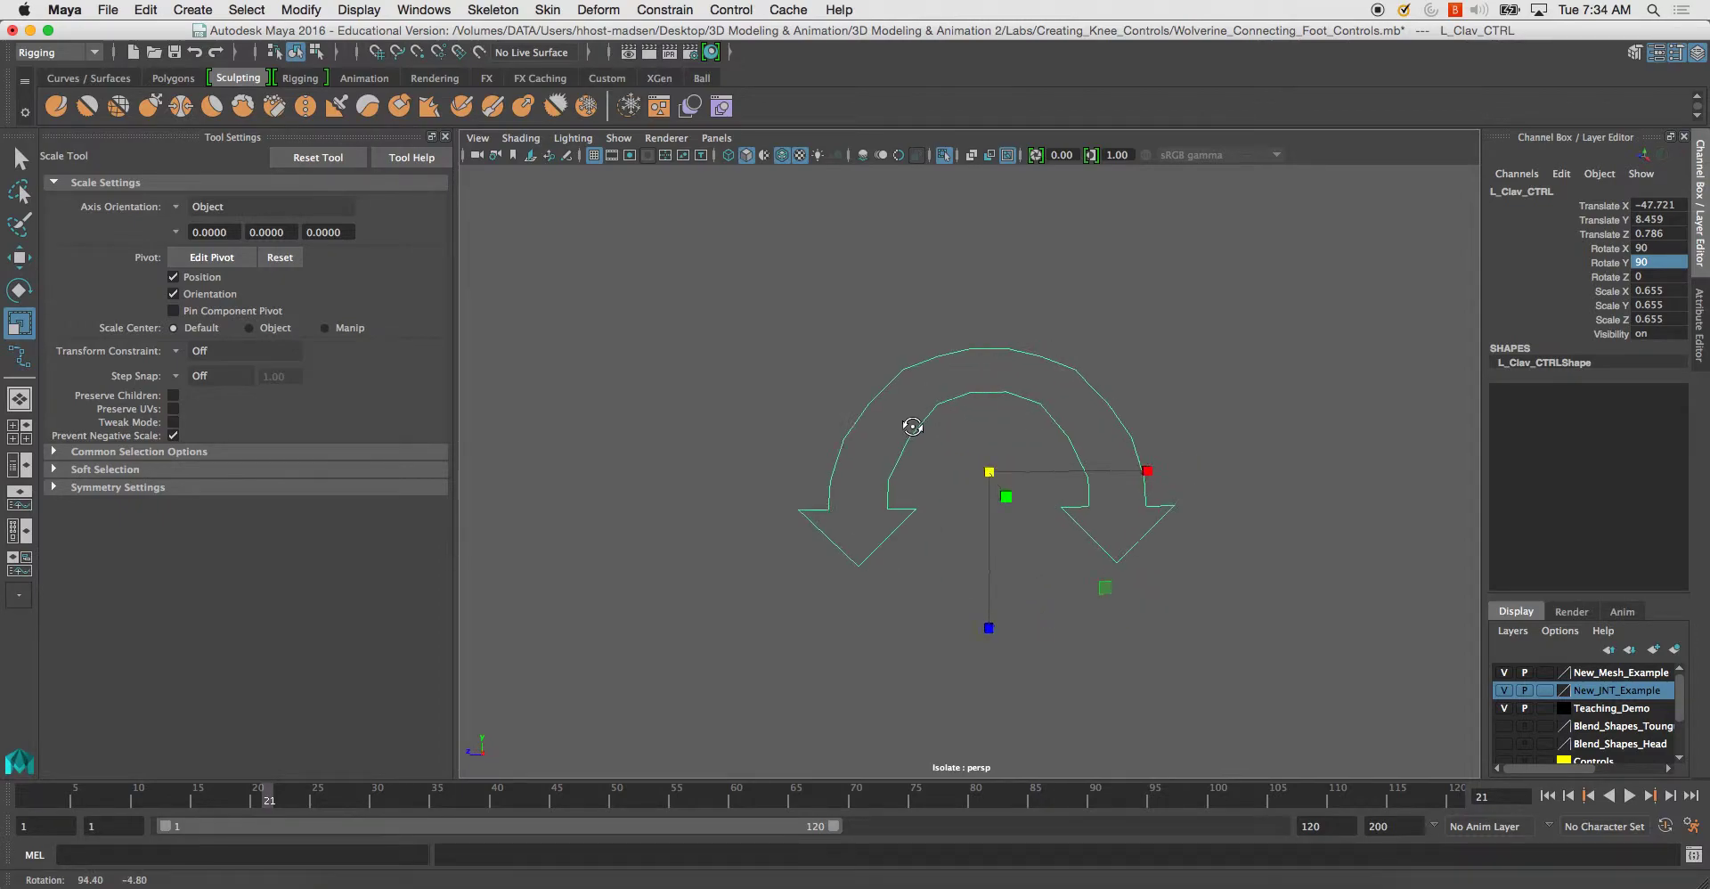
{"action": "right_click_drag", "start_coordinate": [948, 411], "coordinate": [871, 401]}
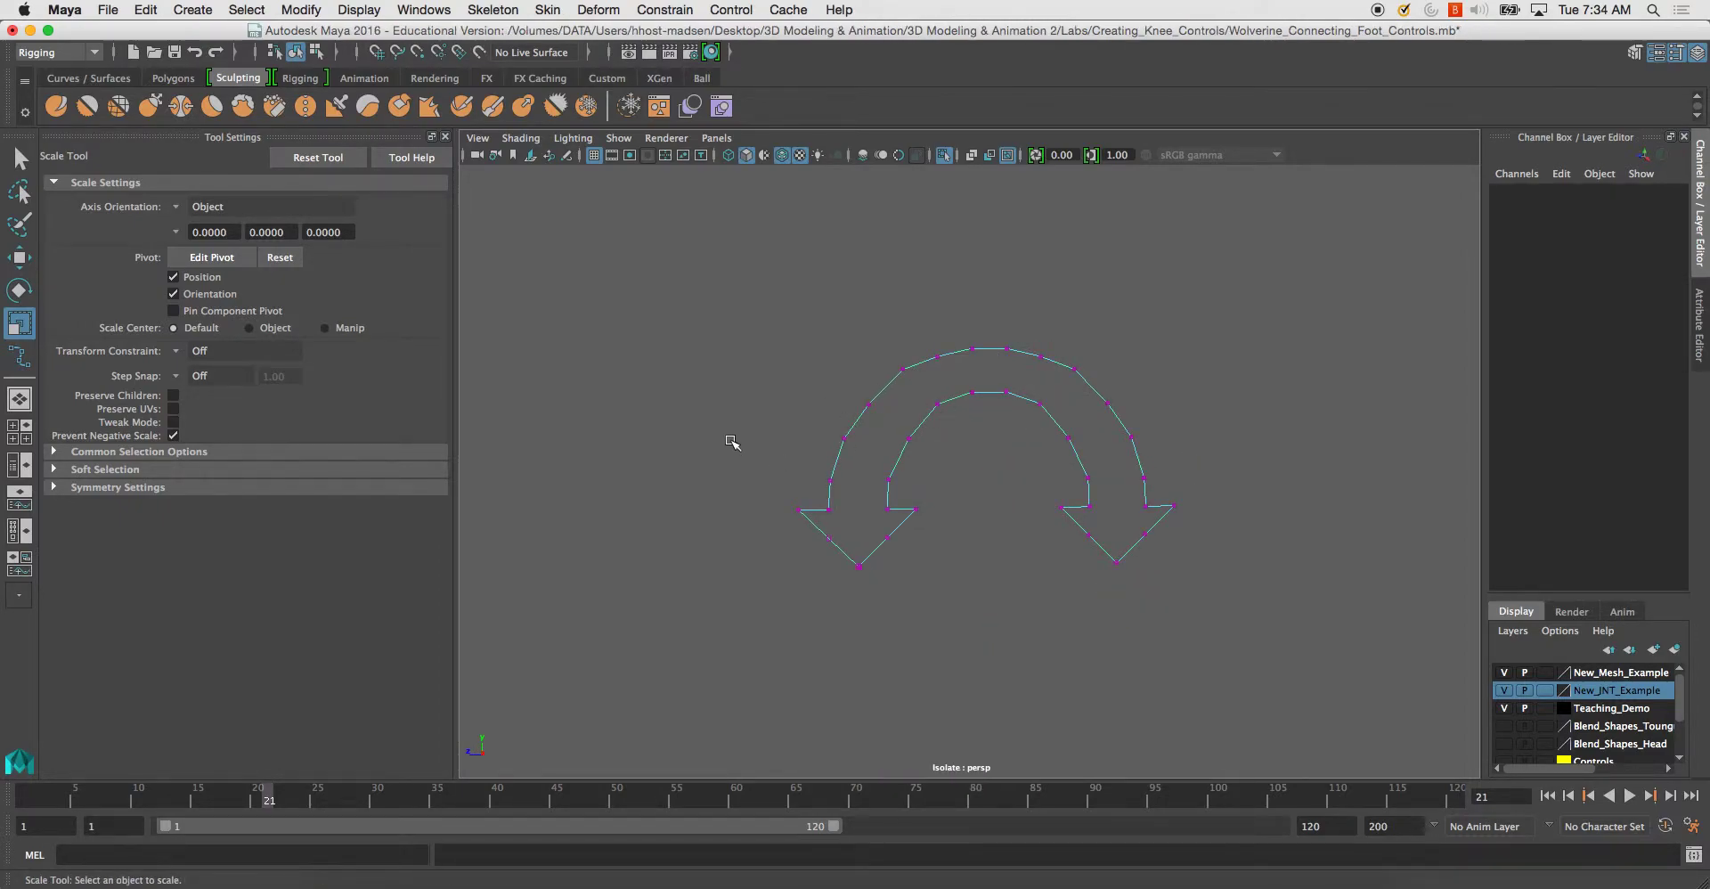
{"action": "left_click_drag", "start_coordinate": [728, 474], "coordinate": [1237, 623]}
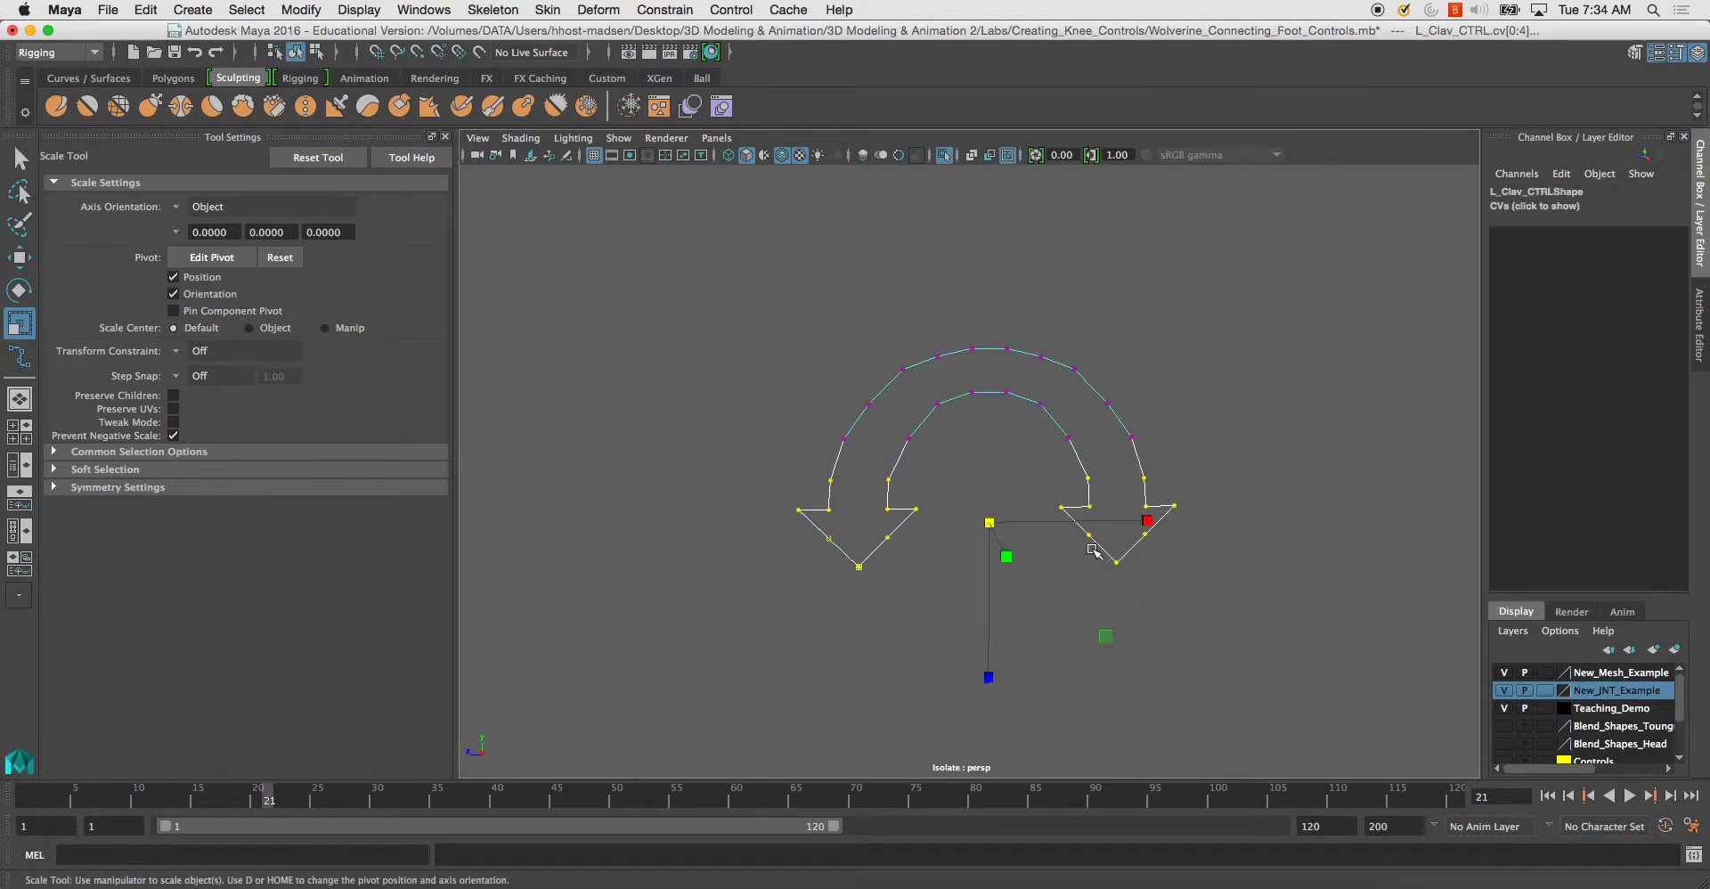
{"action": "left_click_drag", "start_coordinate": [1157, 525], "coordinate": [1215, 524]}
{"action": "key", "text": "z"}
Try widening the arch by moving one arrowhead's control vertices and the vertices along its adjoining side outward.
{"action": "left_click_drag", "start_coordinate": [735, 475], "coordinate": [940, 597]}
{"action": "key", "text": "w"}
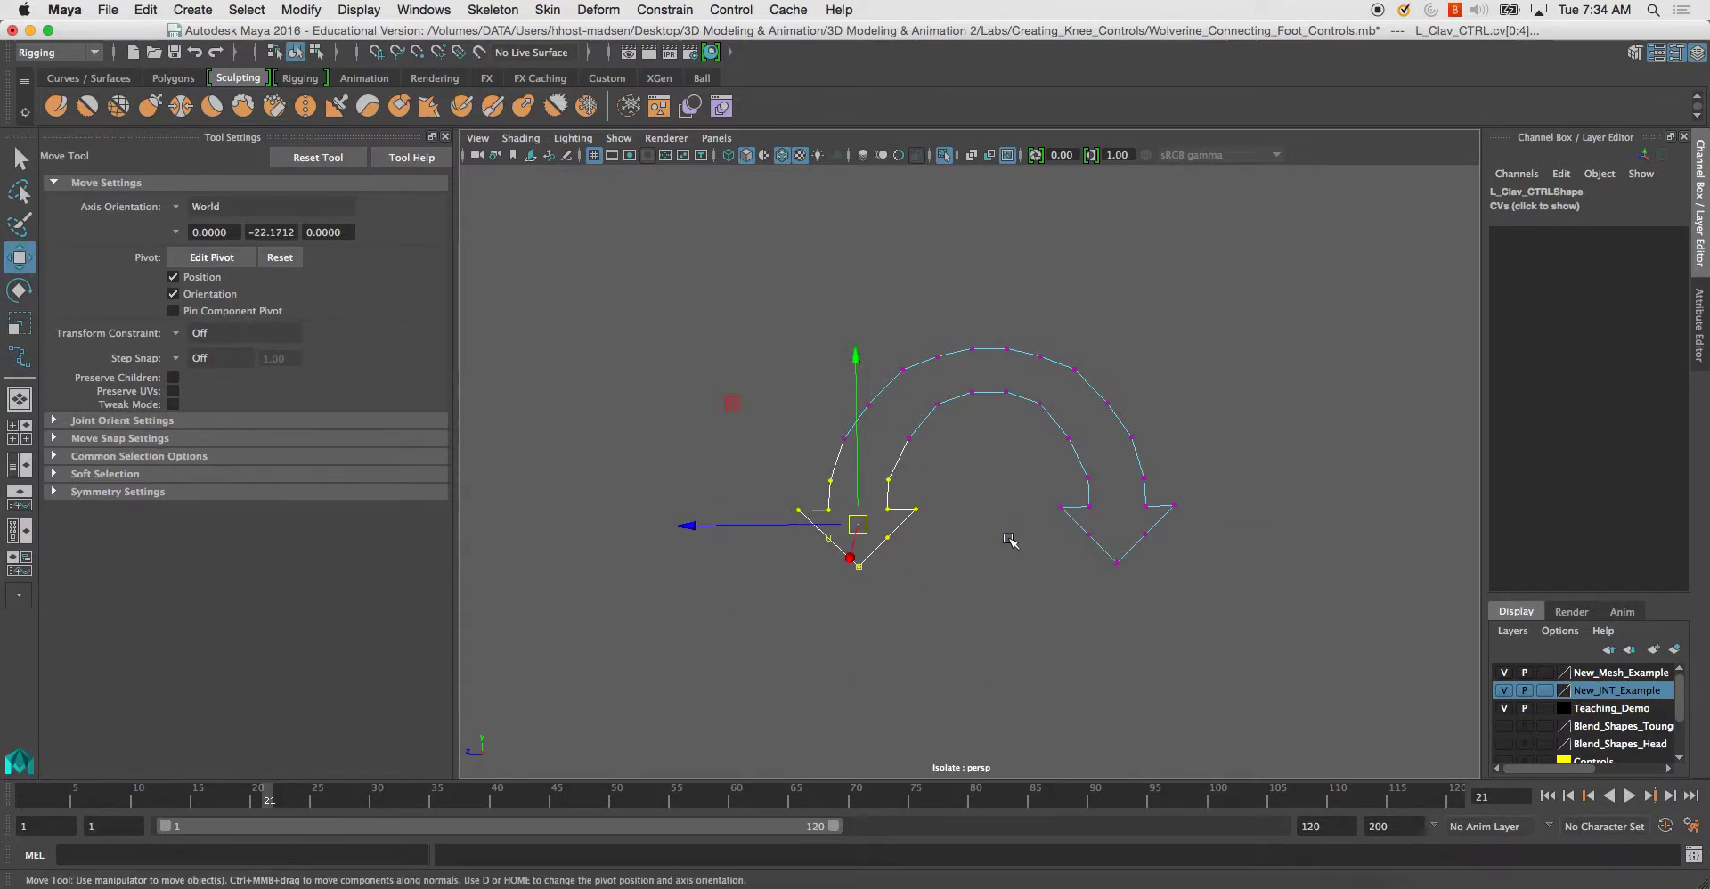
{"action": "left_click_drag", "start_coordinate": [742, 526], "coordinate": [677, 525]}
{"action": "left_click_drag", "start_coordinate": [832, 423], "coordinate": [929, 468]}
{"action": "left_click_drag", "start_coordinate": [735, 438], "coordinate": [668, 439]}
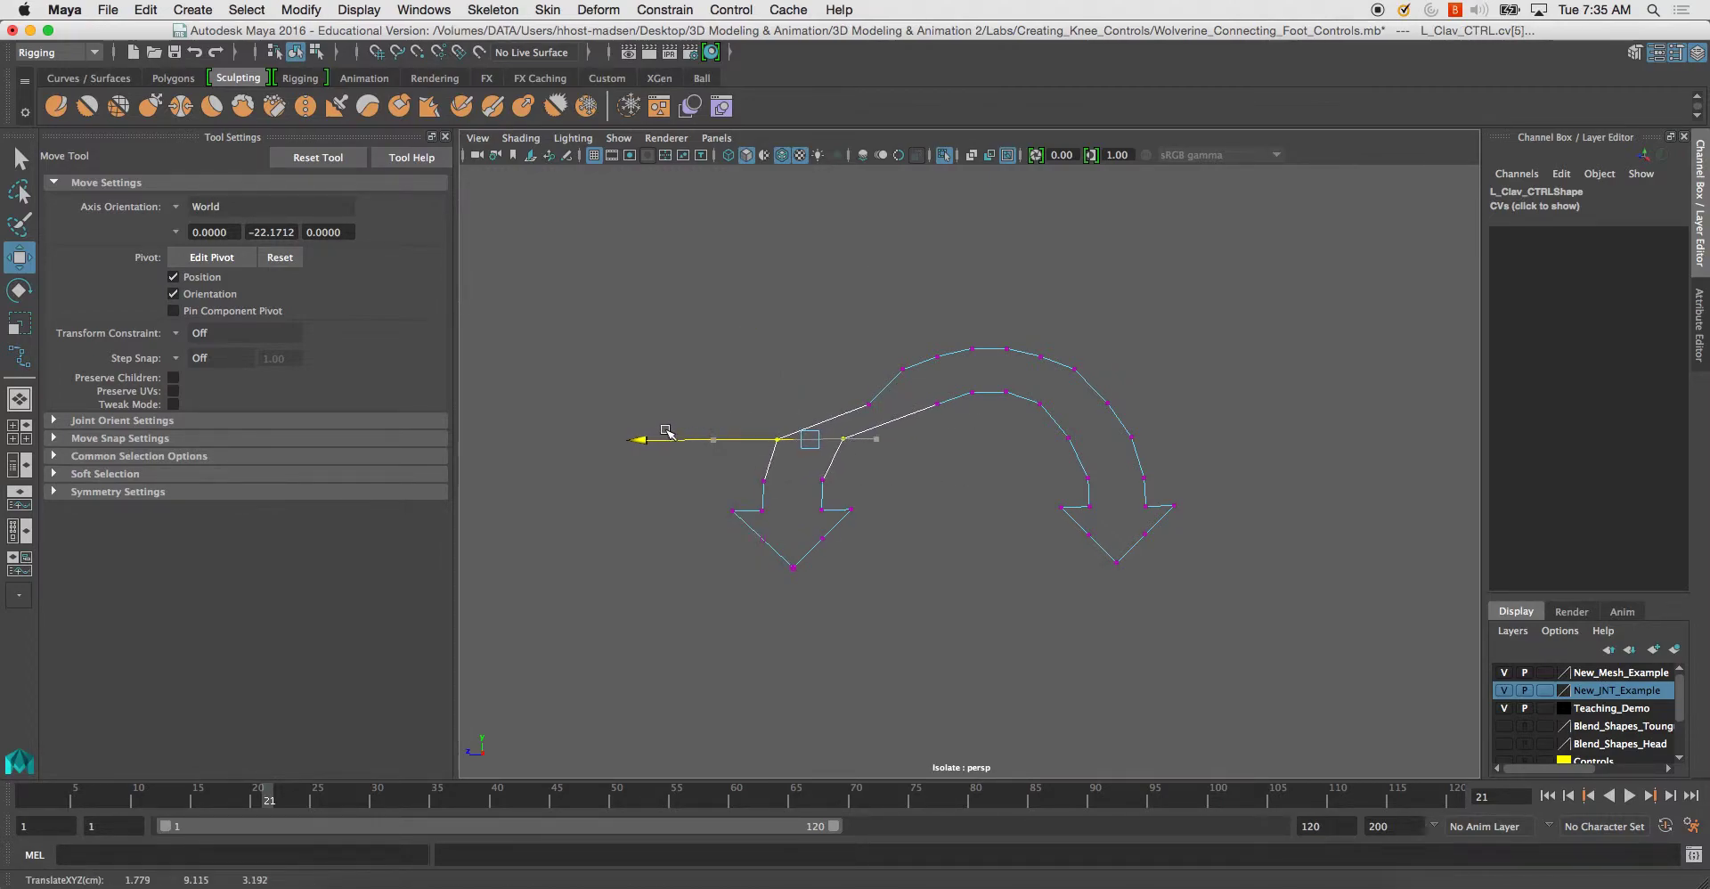
{"action": "left_click_drag", "start_coordinate": [840, 390], "coordinate": [772, 404]}
{"action": "left_click", "coordinate": [903, 366]}
{"action": "left_click_drag", "start_coordinate": [901, 367], "coordinate": [879, 347]}
Undo the outward control vertex moves and return the curve to object mode.
{"action": "key", "text": "ctrl+z"}
{"action": "key", "text": "ctrl+z"}
{"action": "key", "text": "ctrl+z"}
{"action": "key", "text": "ctrl+z"}
{"action": "key", "text": "ctrl+z"}
{"action": "key", "text": "ctrl+z"}
{"action": "key", "text": "ctrl+z"}
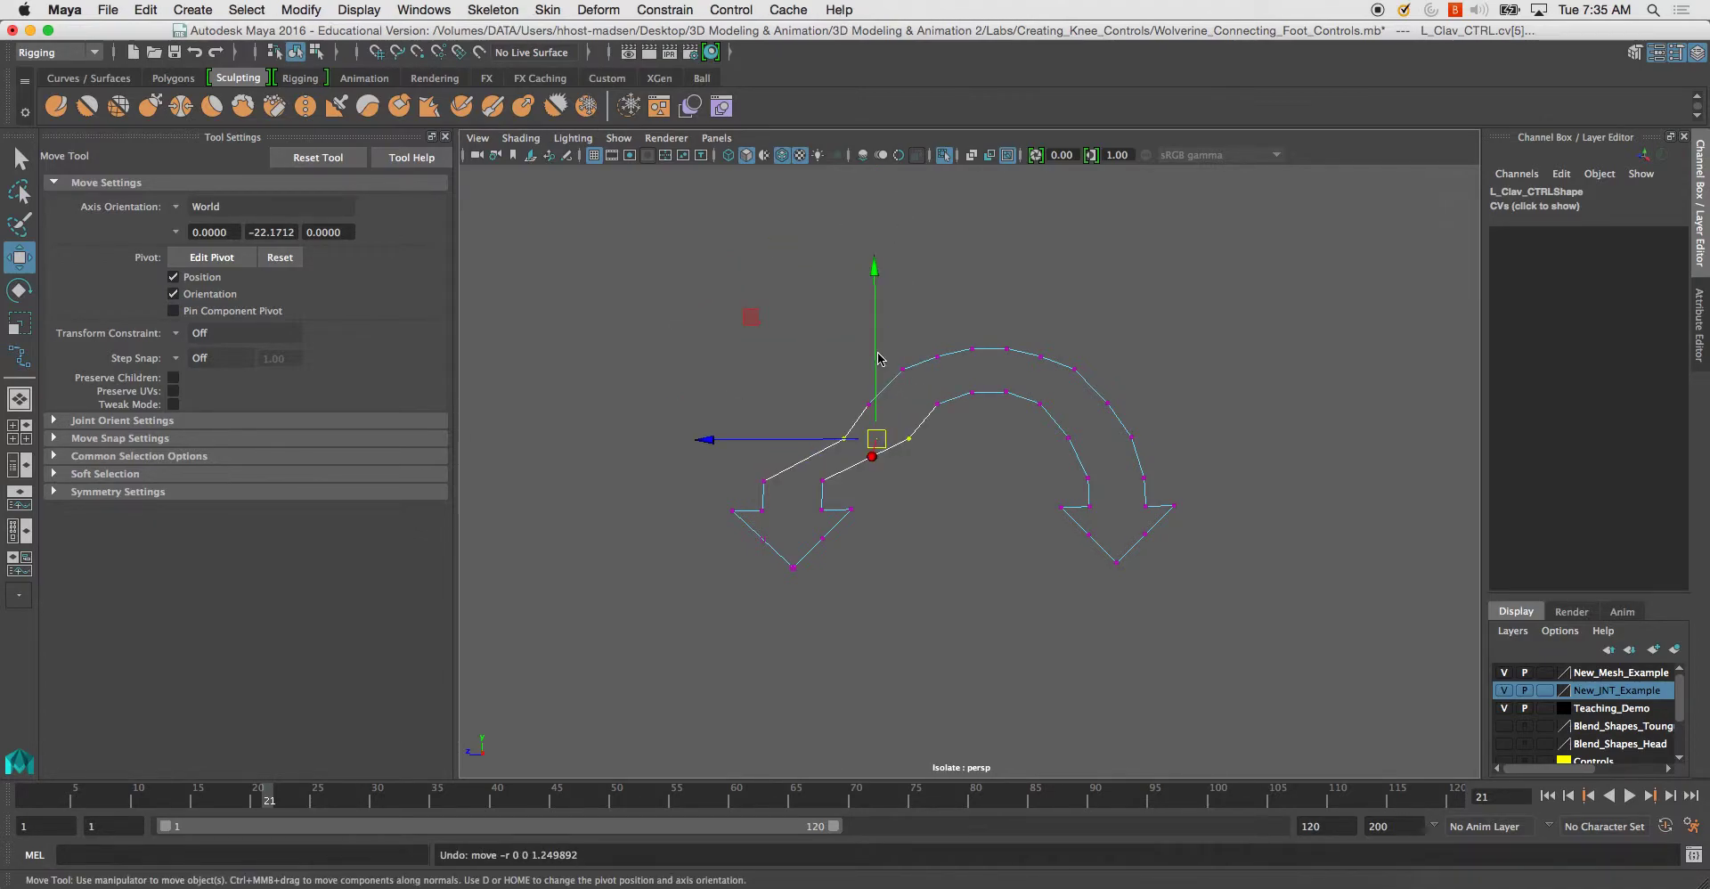
{"action": "right_click_drag", "start_coordinate": [904, 375], "coordinate": [976, 326]}
{"action": "left_click", "coordinate": [1167, 359]}
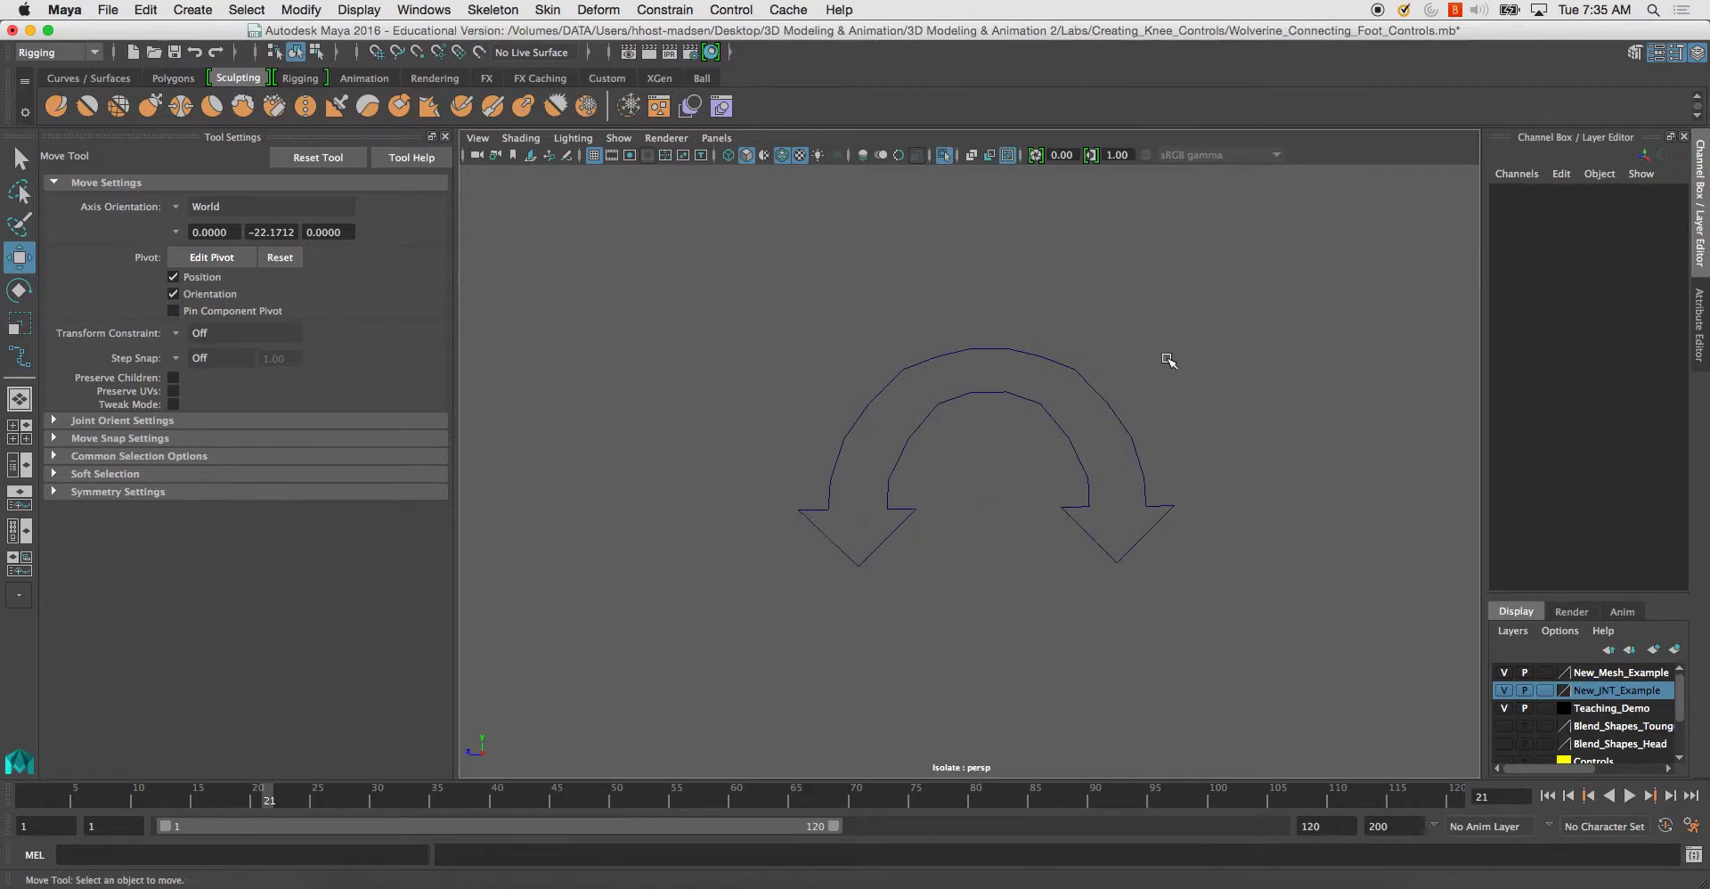
Show the whole character again, try scaling the clavicle control along Z to about 0.447, and undo the scale.
{"action": "key", "text": "ctrl+1"}
{"action": "left_click_drag", "start_coordinate": [905, 460], "coordinate": [1296, 450], "text": "alt"}
{"action": "left_click", "coordinate": [1040, 384]}
{"action": "left_click_drag", "start_coordinate": [1043, 384], "coordinate": [903, 356], "text": "alt"}
{"action": "key", "text": "r"}
{"action": "left_click_drag", "start_coordinate": [903, 649], "coordinate": [917, 567]}
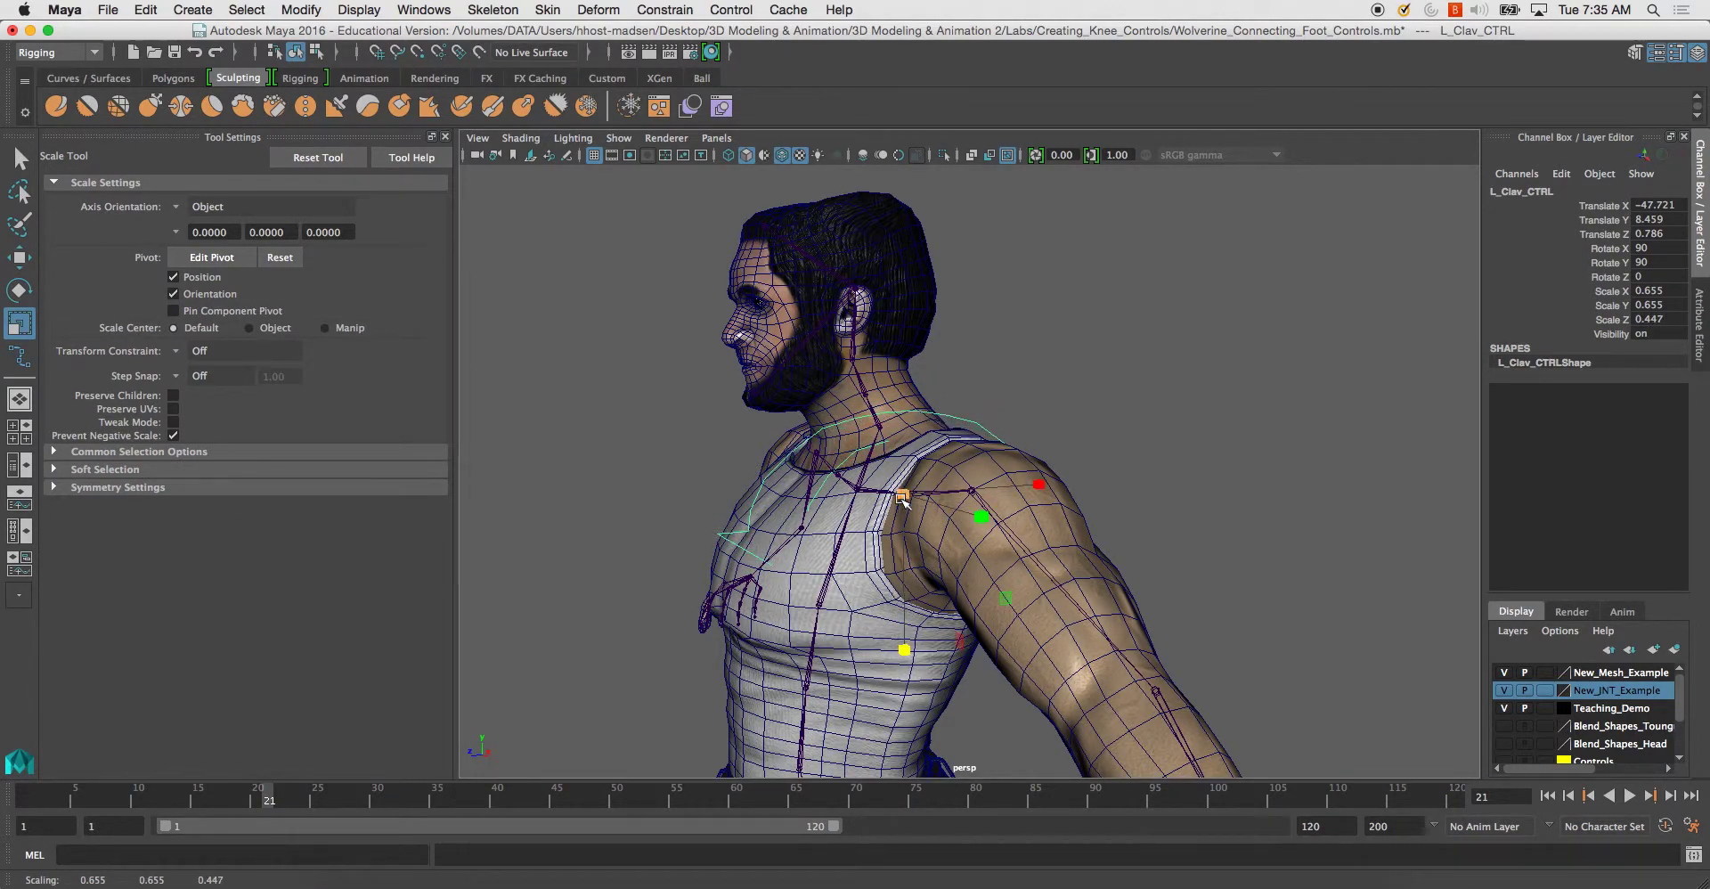
{"action": "key", "text": "ctrl+z"}
Try raising the clavicle control along Y to about 9.788, and undo the move.
{"action": "key", "text": "w"}
{"action": "left_click_drag", "start_coordinate": [907, 343], "coordinate": [921, 262]}
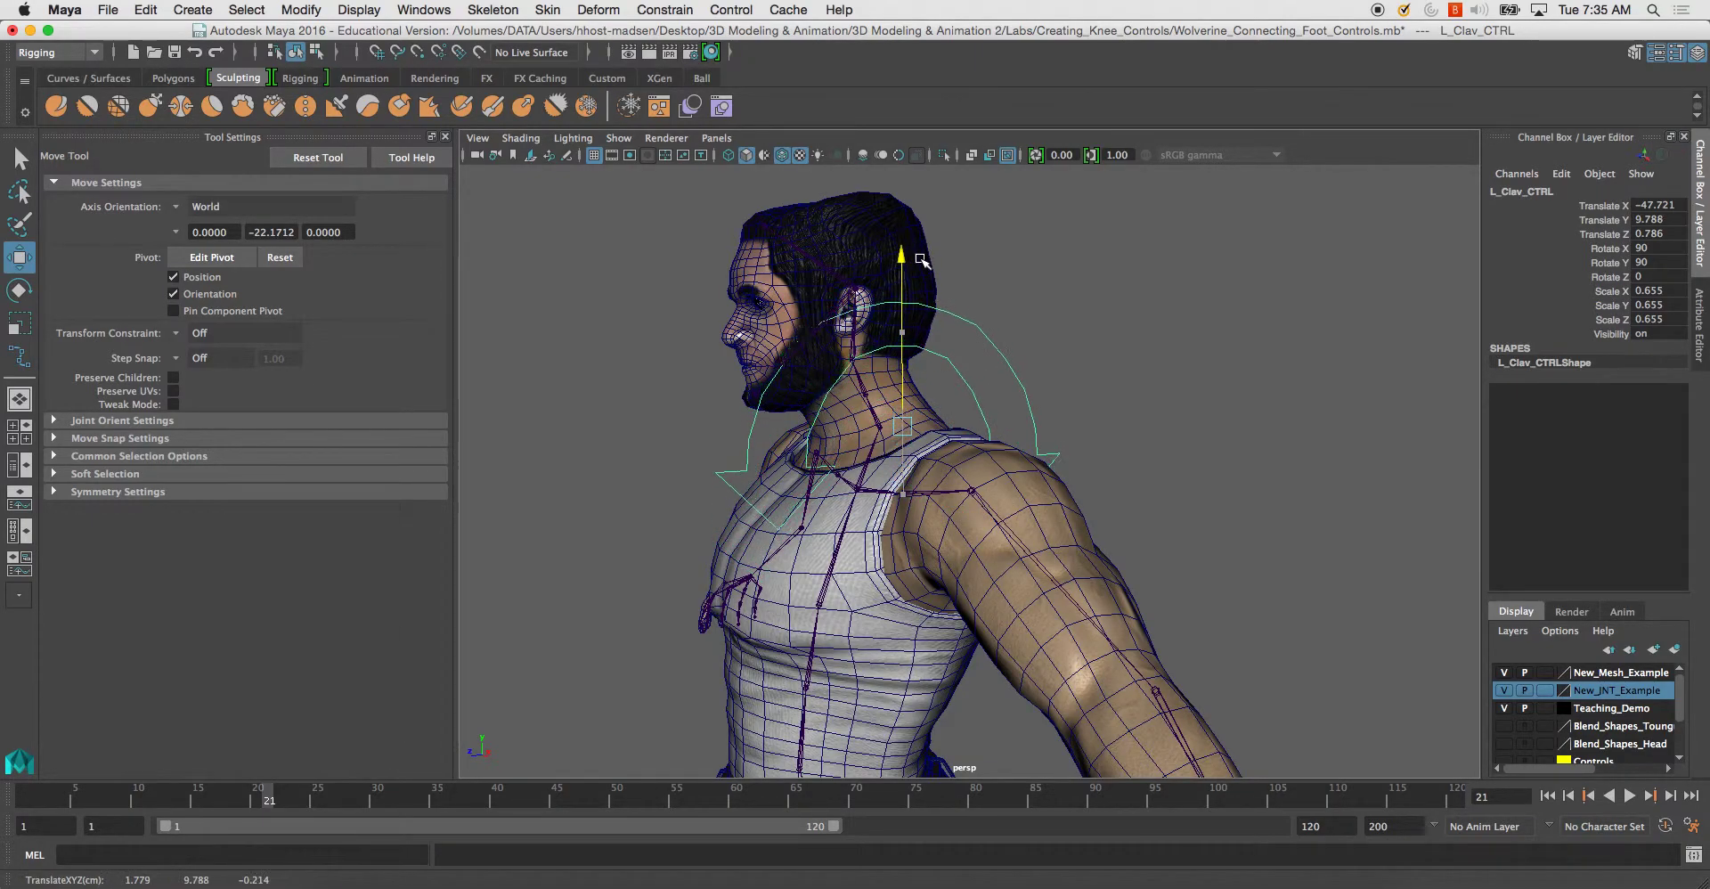
{"action": "left_click_drag", "start_coordinate": [875, 410], "coordinate": [806, 447], "text": "alt"}
{"action": "key", "text": "ctrl+z"}
{"action": "key", "text": "ctrl+z"}
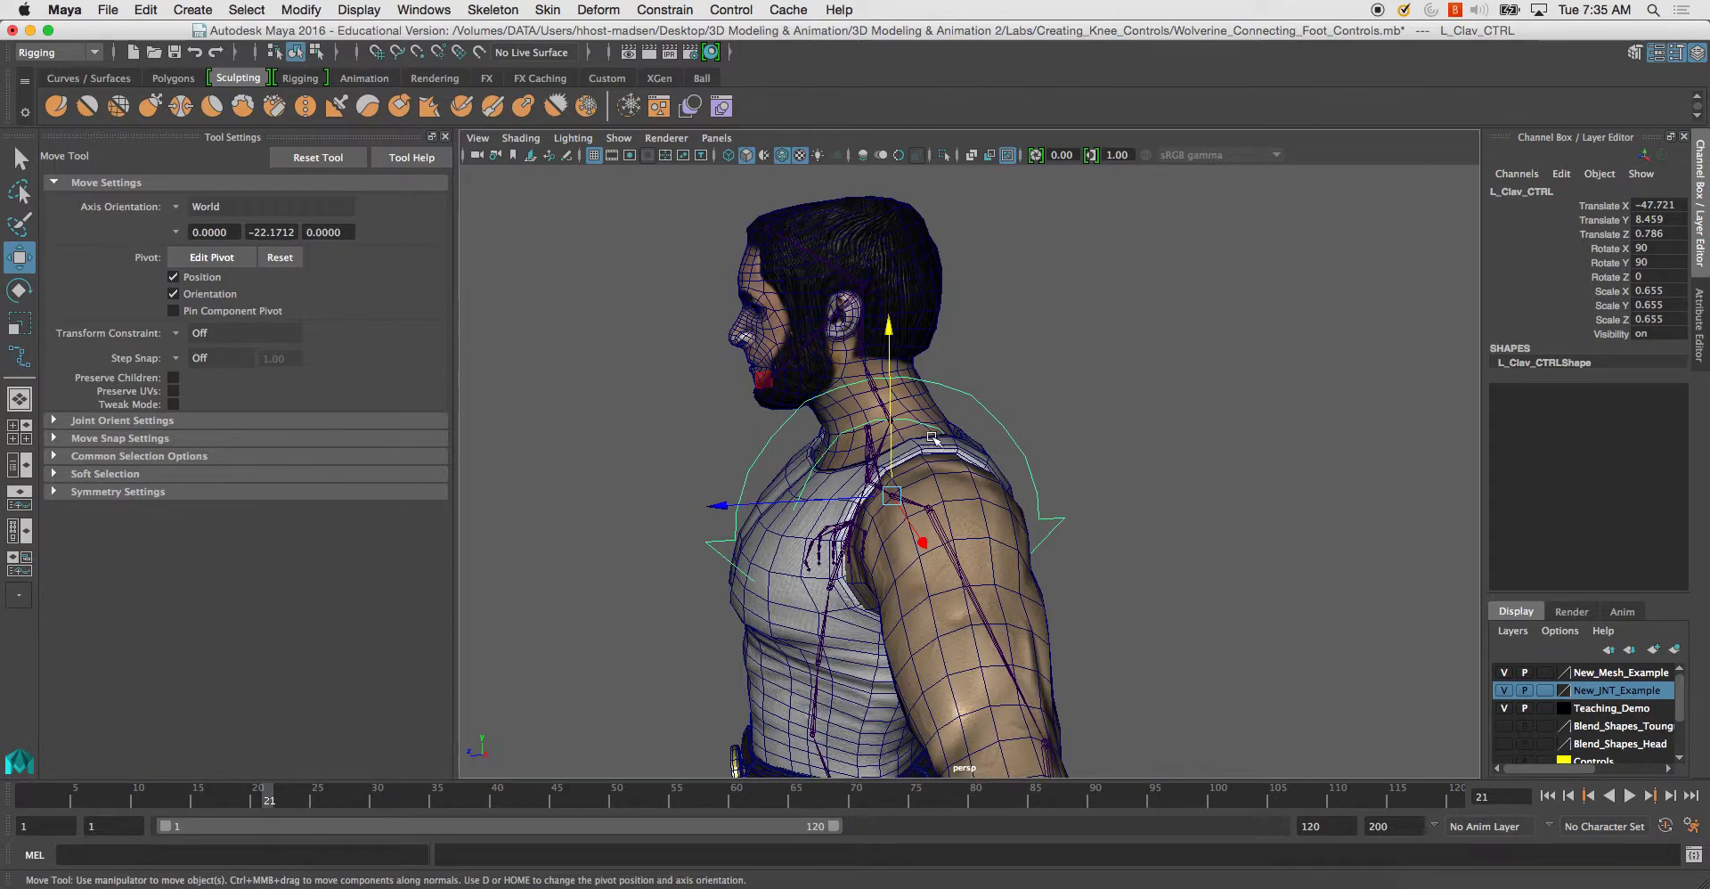
Frame the clavicle control in the side view and isolate it there.
{"action": "key", "text": "space"}
{"action": "key", "text": "space"}
{"action": "key", "text": "f"}
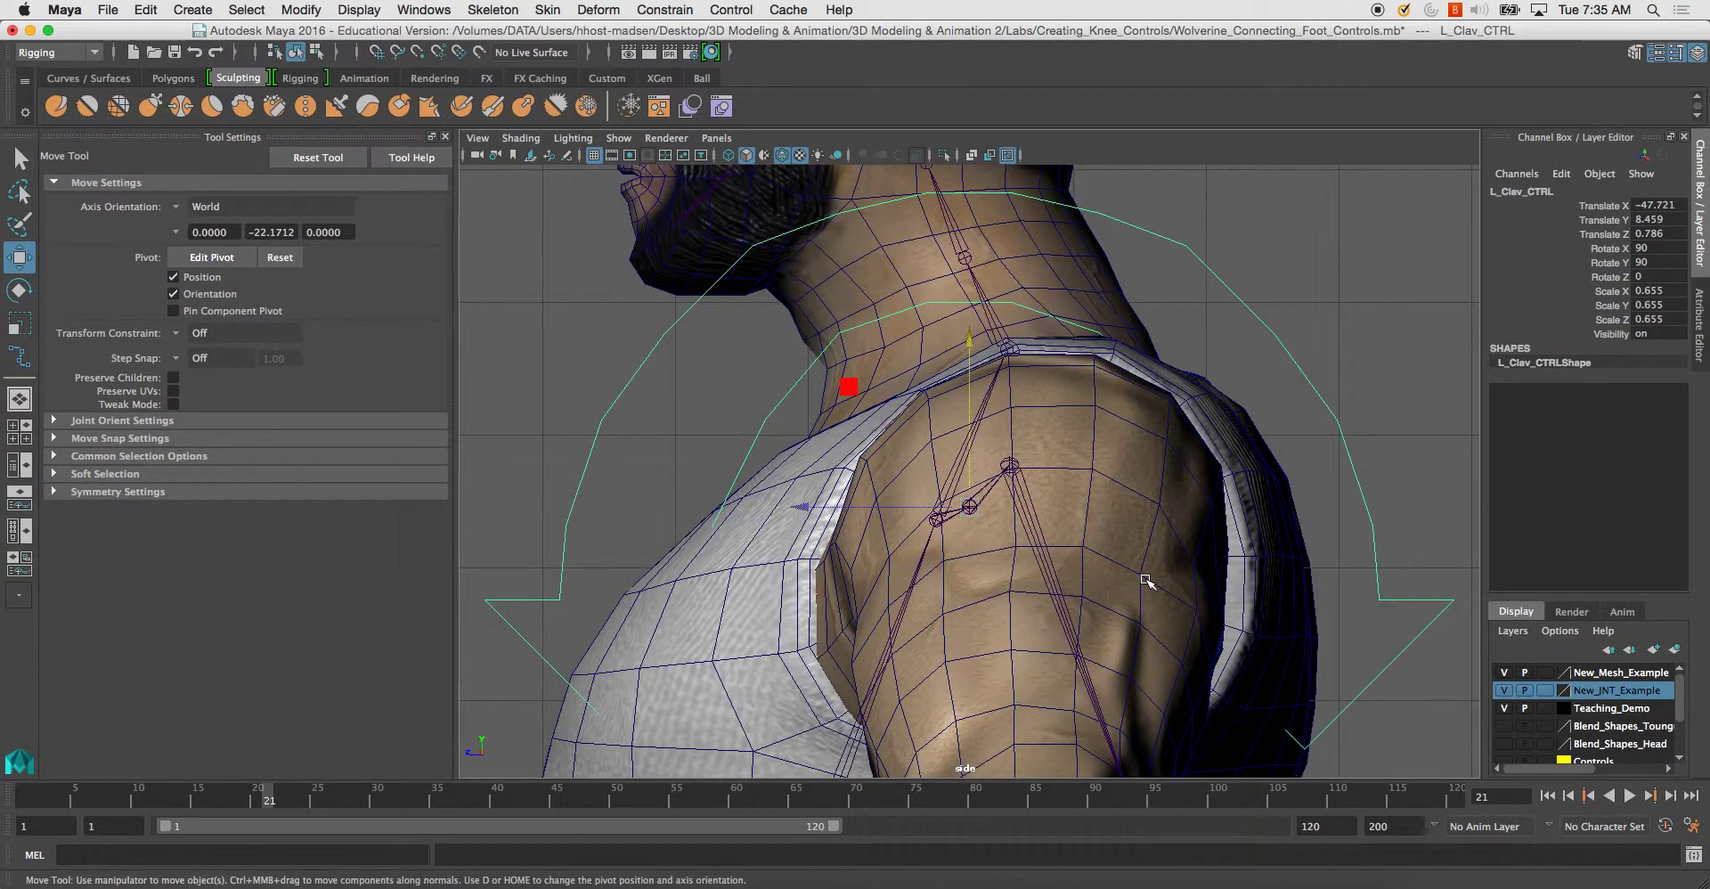
{"action": "key", "text": "ctrl+1"}
{"action": "scroll", "coordinate": [859, 591], "scroll_direction": "down", "scroll_amount": 5}
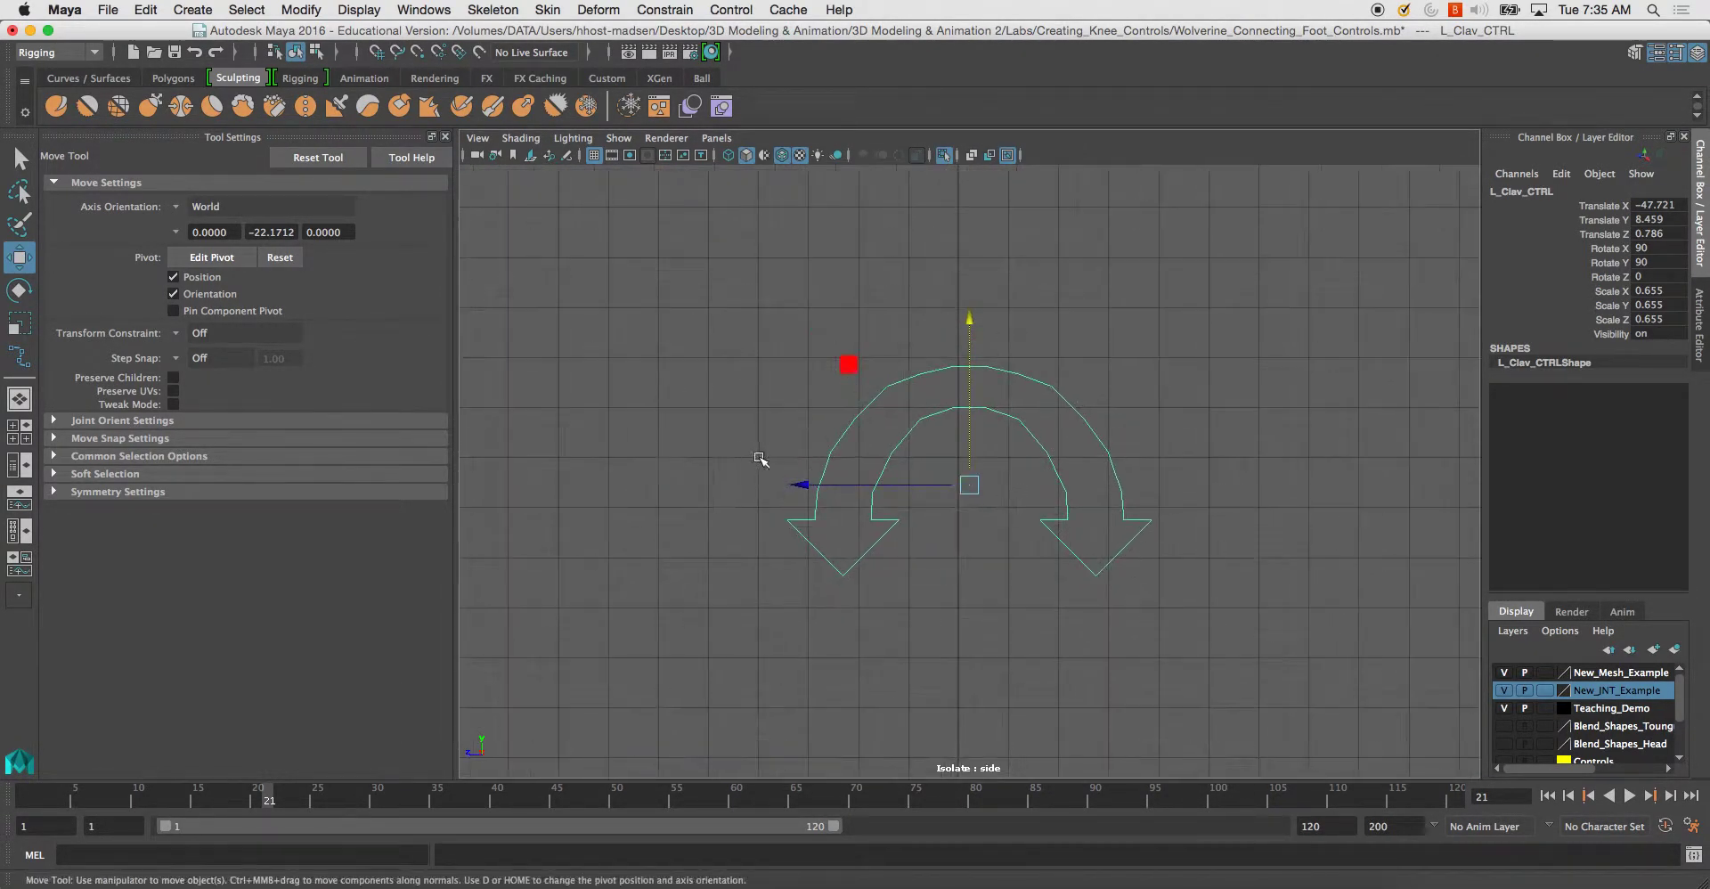
Switch the isolated clavicle curve to control vertex mode.
{"action": "right_click_drag", "start_coordinate": [903, 437], "coordinate": [720, 425]}
{"action": "left_click", "coordinate": [719, 426]}
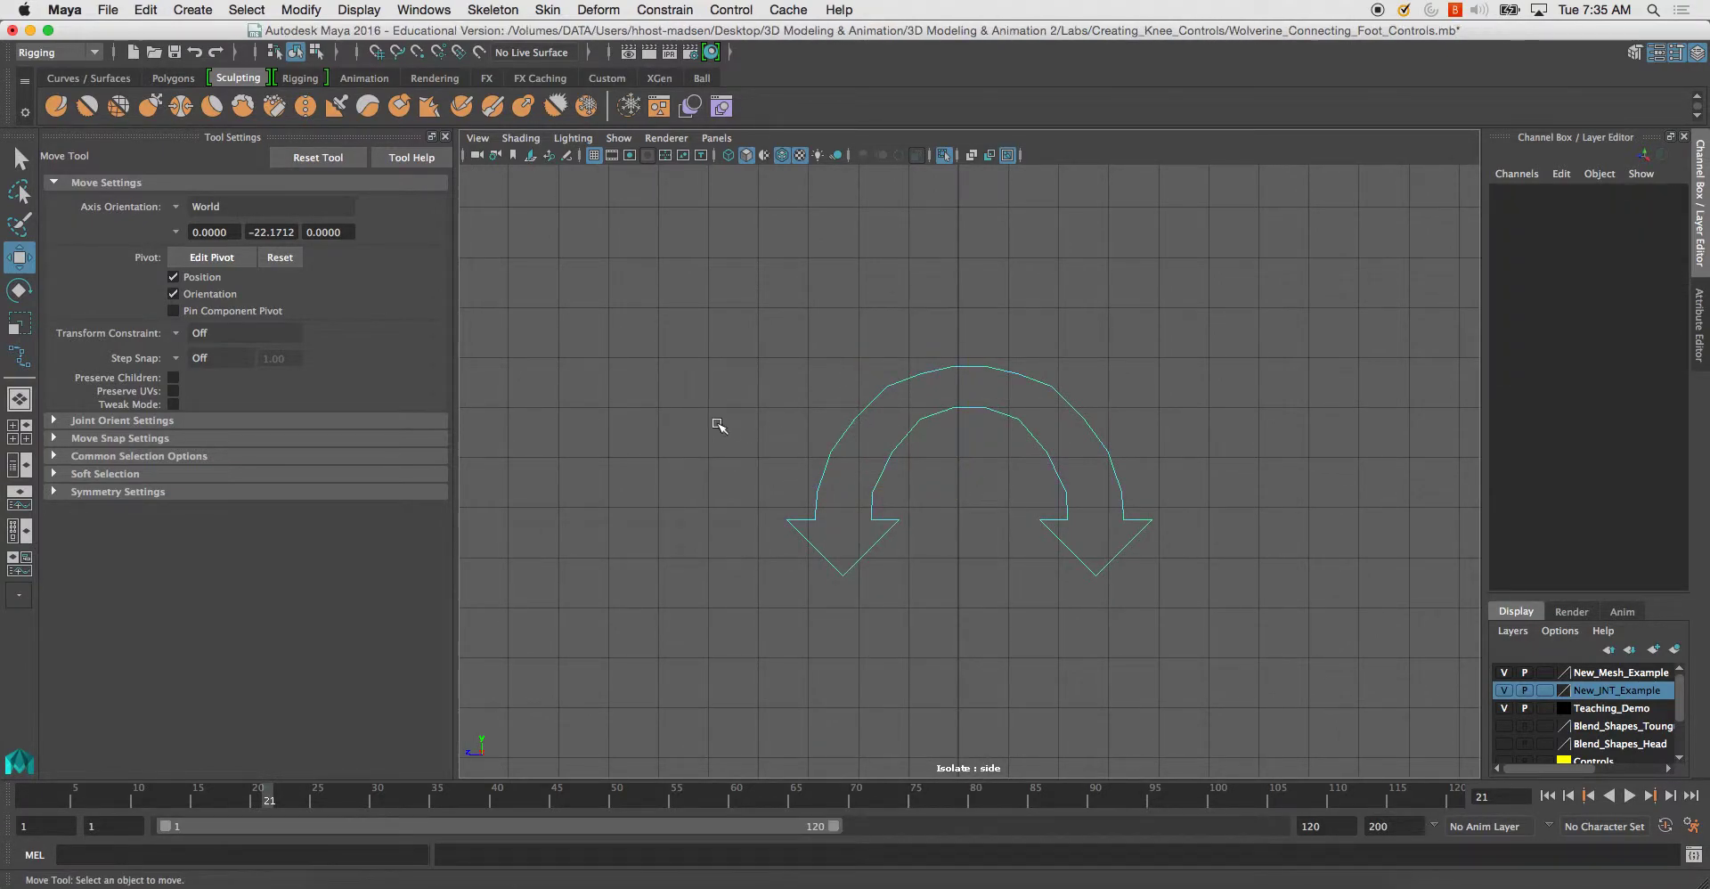
{"action": "left_click_drag", "start_coordinate": [882, 631], "coordinate": [935, 679]}
{"action": "right_click_drag", "start_coordinate": [894, 460], "coordinate": [773, 442]}
{"action": "left_click", "coordinate": [894, 522]}
{"action": "right_click_drag", "start_coordinate": [875, 487], "coordinate": [974, 456]}
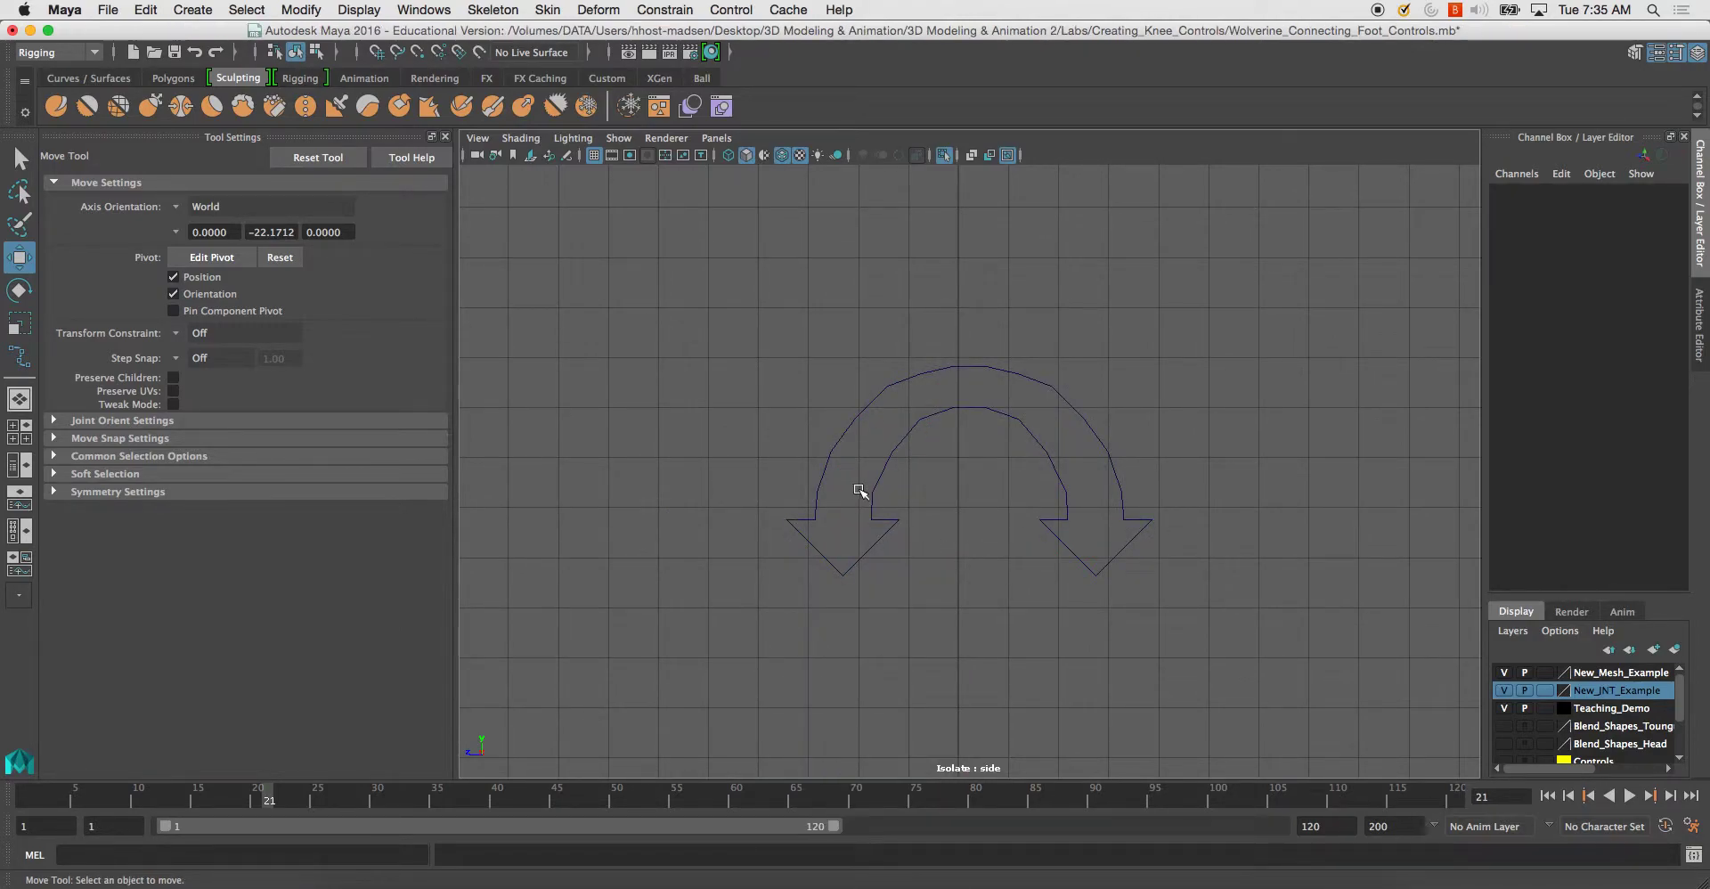
{"action": "left_click", "coordinate": [873, 496]}
{"action": "right_click_drag", "start_coordinate": [873, 497], "coordinate": [827, 489]}
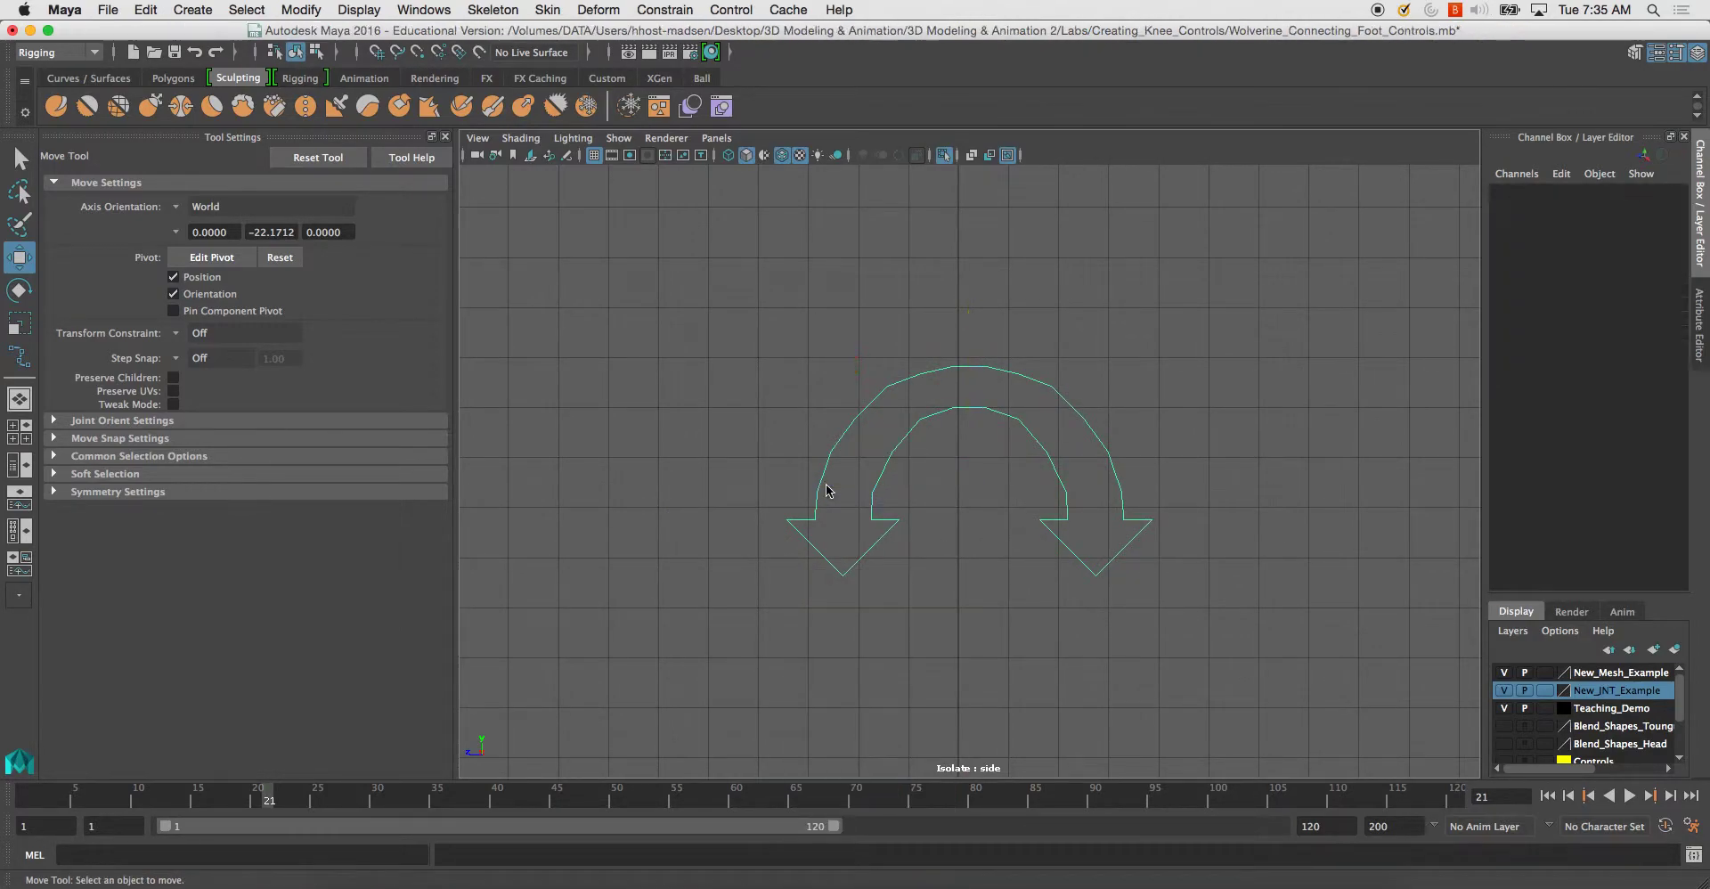
{"action": "left_click", "coordinate": [666, 138]}
{"action": "left_click", "coordinate": [675, 189]}
Try selecting control vertices on the front arrowhead and upper arch, then leave component mode and end the isolation.
{"action": "left_click_drag", "start_coordinate": [944, 603], "coordinate": [944, 605]}
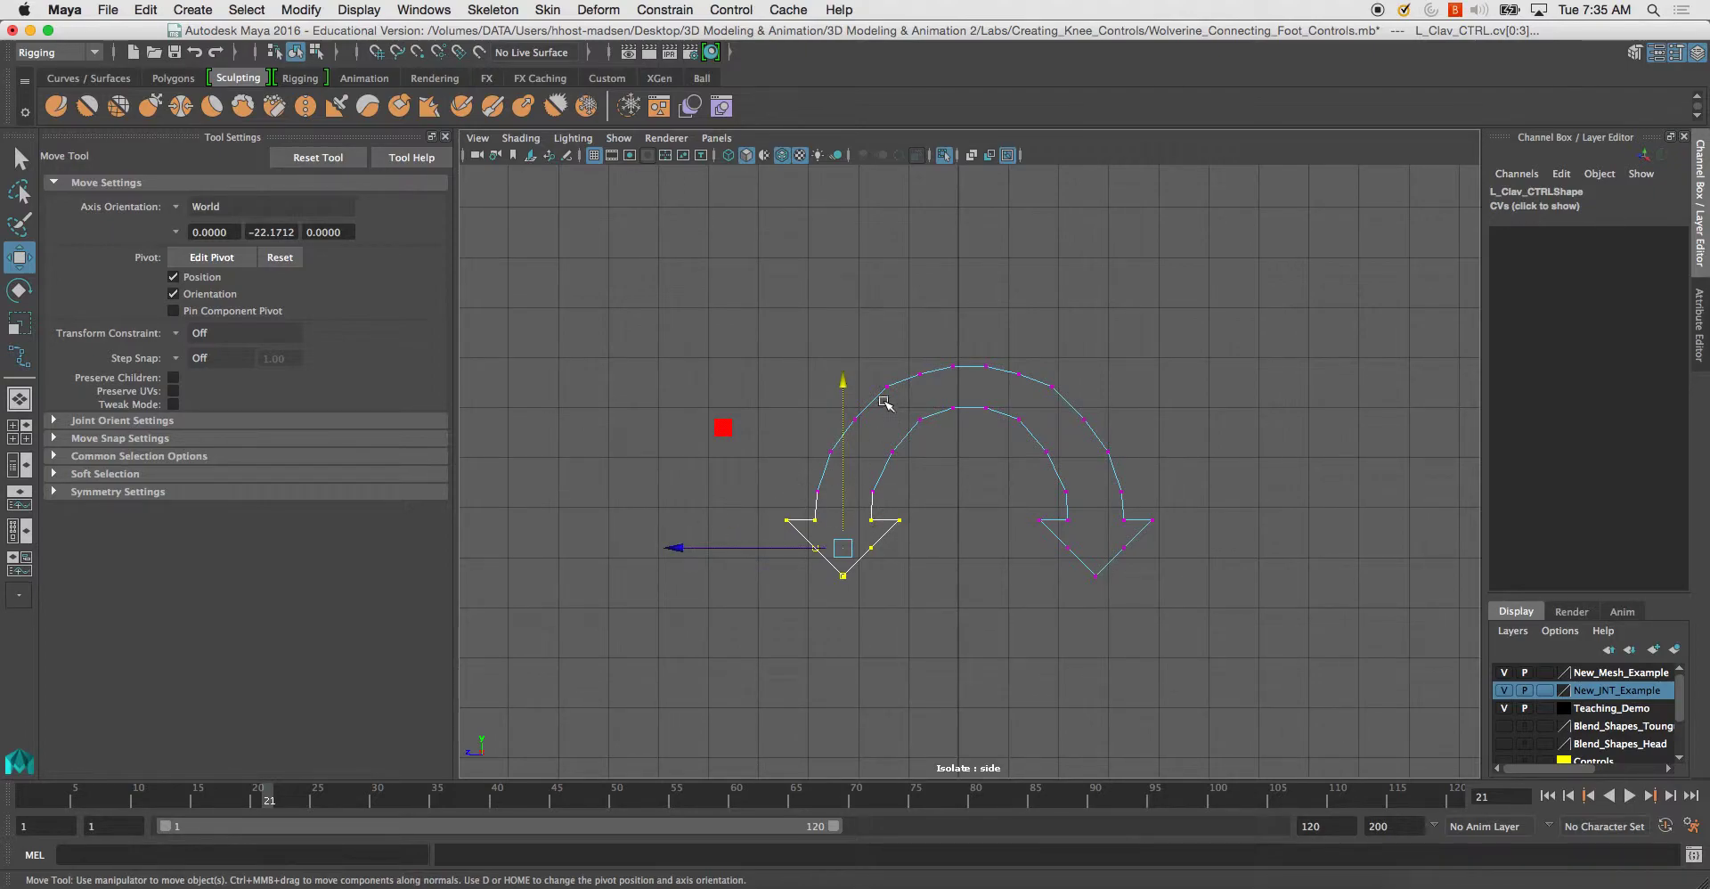
{"action": "left_click_drag", "start_coordinate": [902, 383], "coordinate": [909, 378]}
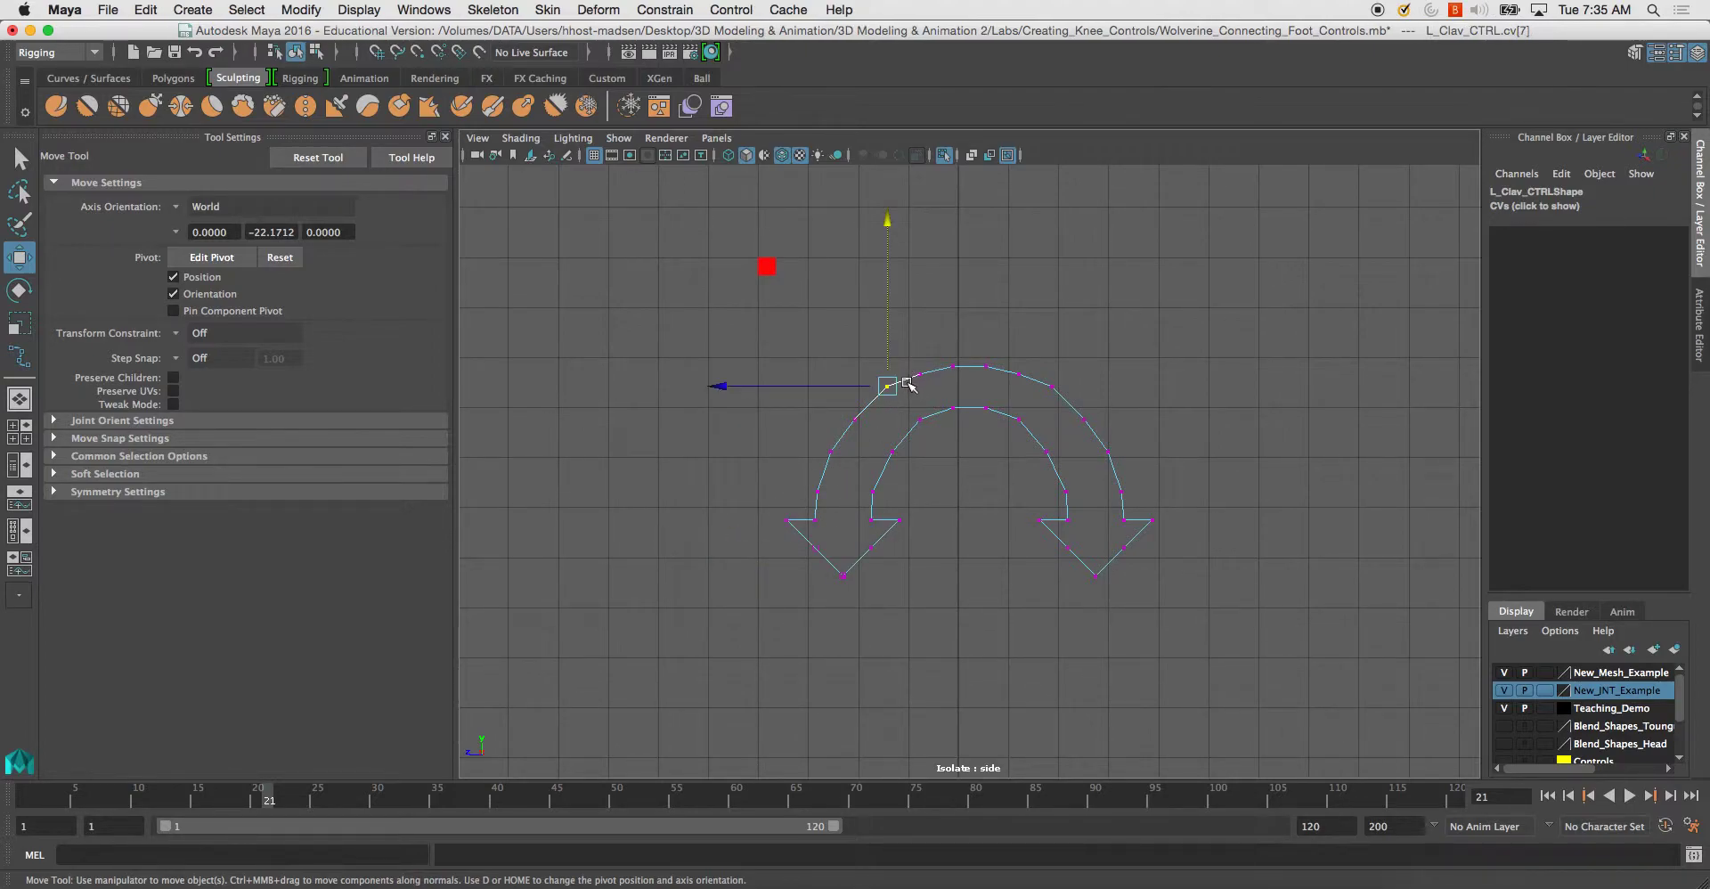
{"action": "left_click", "coordinate": [912, 371]}
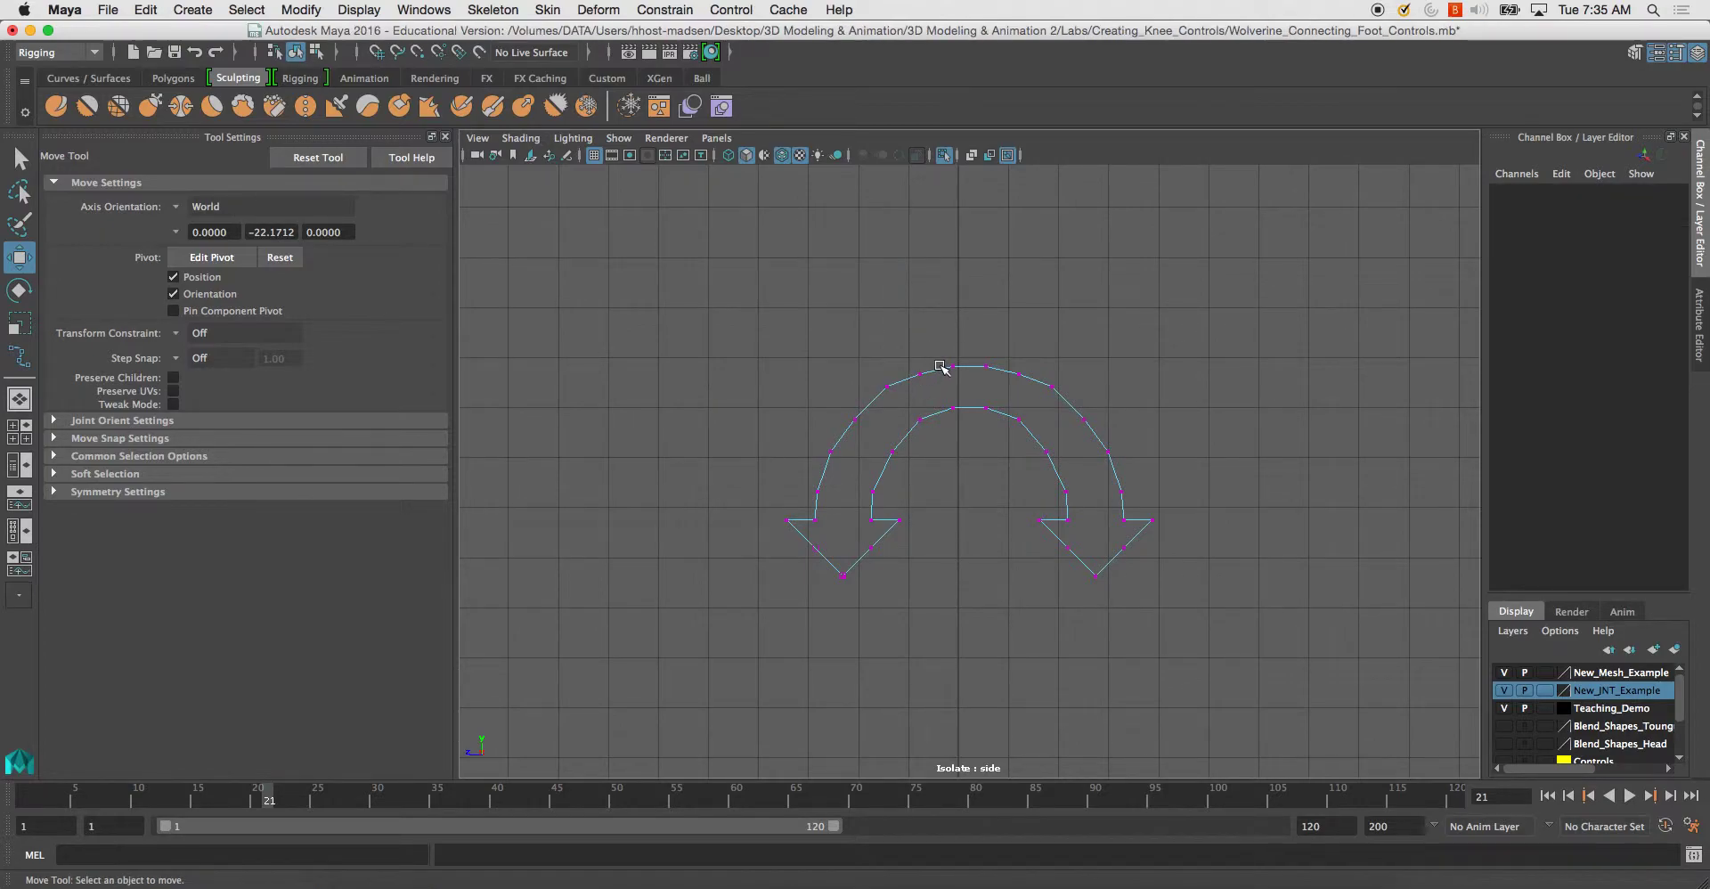
{"action": "left_click", "coordinate": [19, 158]}
{"action": "right_click", "coordinate": [895, 390]}
{"action": "right_click_drag", "start_coordinate": [895, 392], "coordinate": [941, 372]}
{"action": "key", "text": "ctrl+1"}
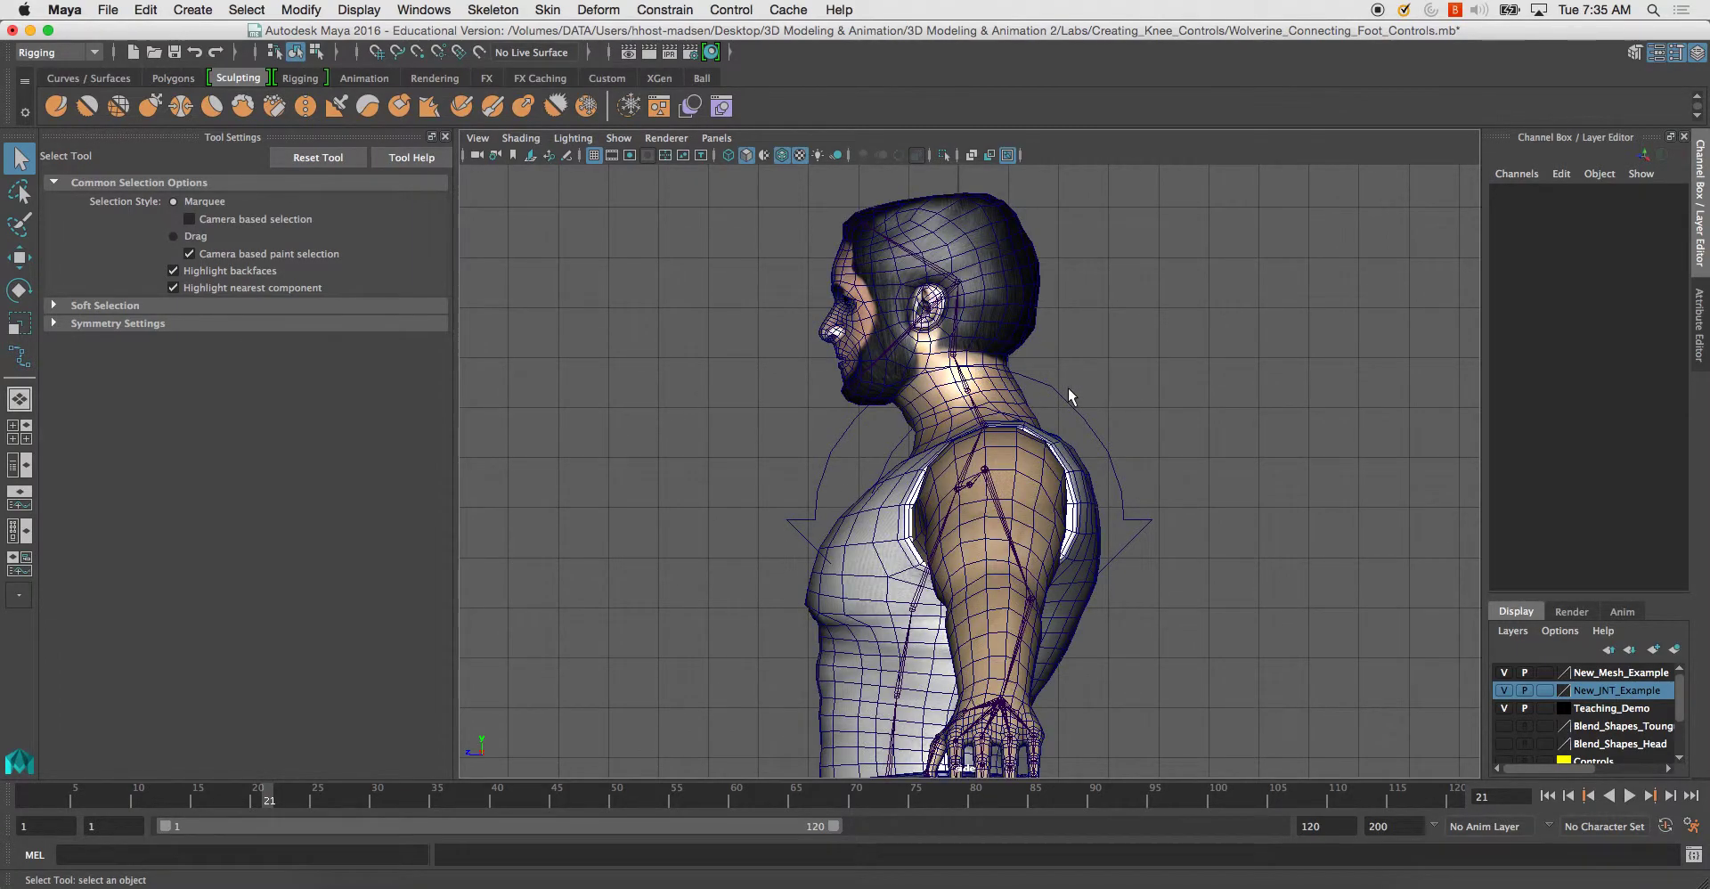
Select the clavicle control, display the side view in wireframe, and widen the control to about 1.273 in Scale X.
{"action": "left_click", "coordinate": [1090, 406]}
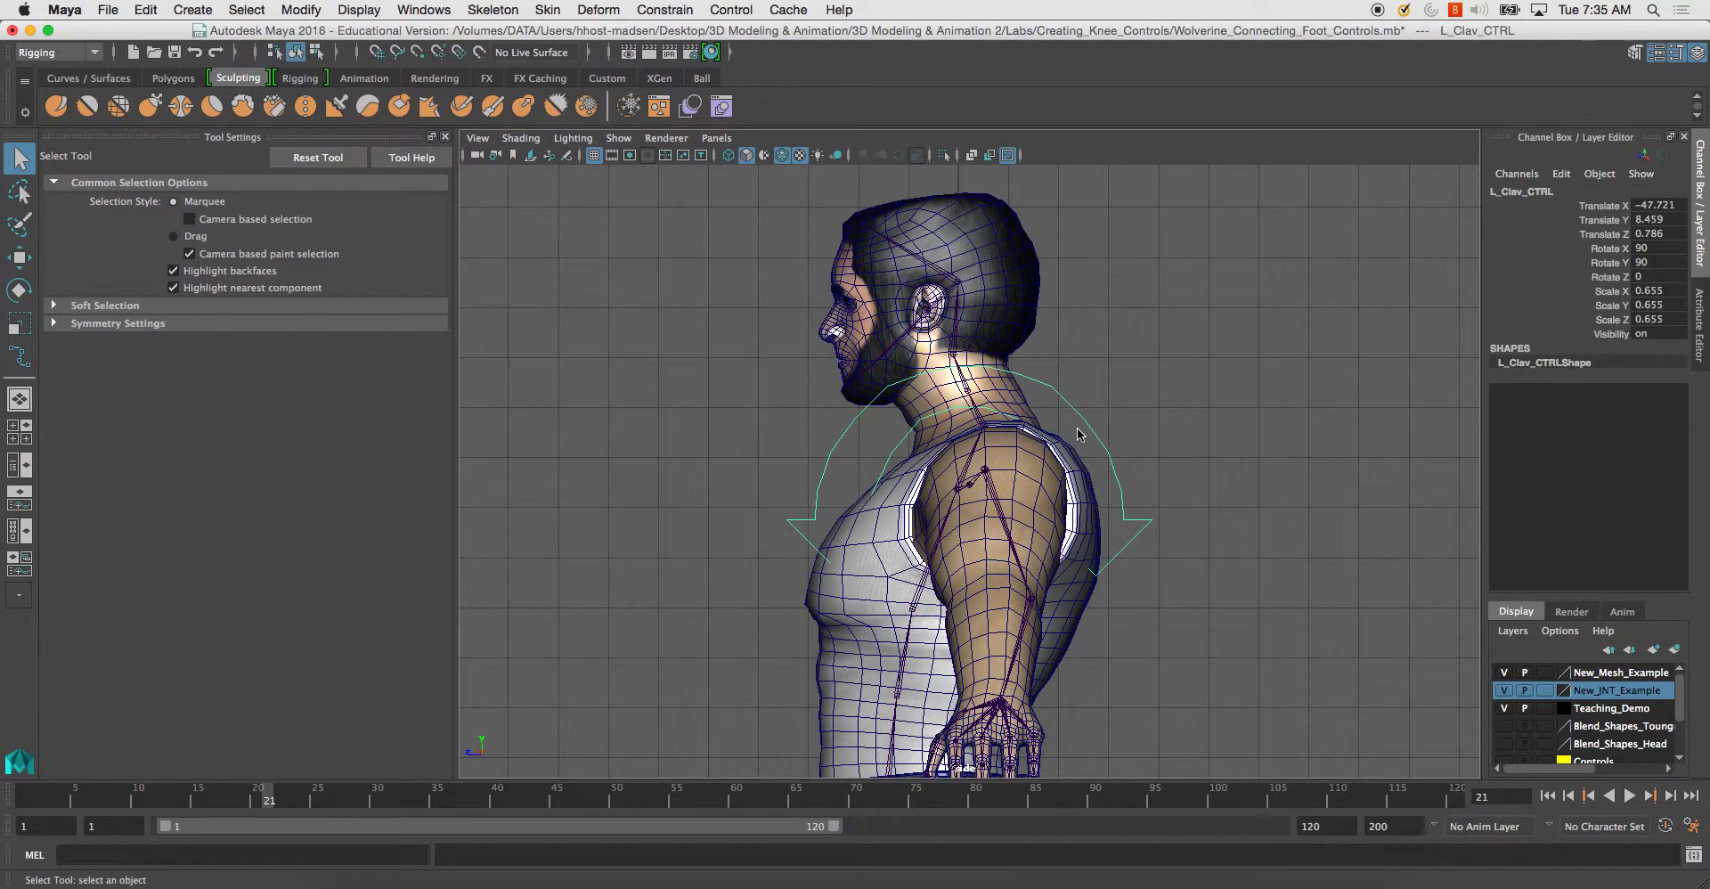
{"action": "key", "text": "4"}
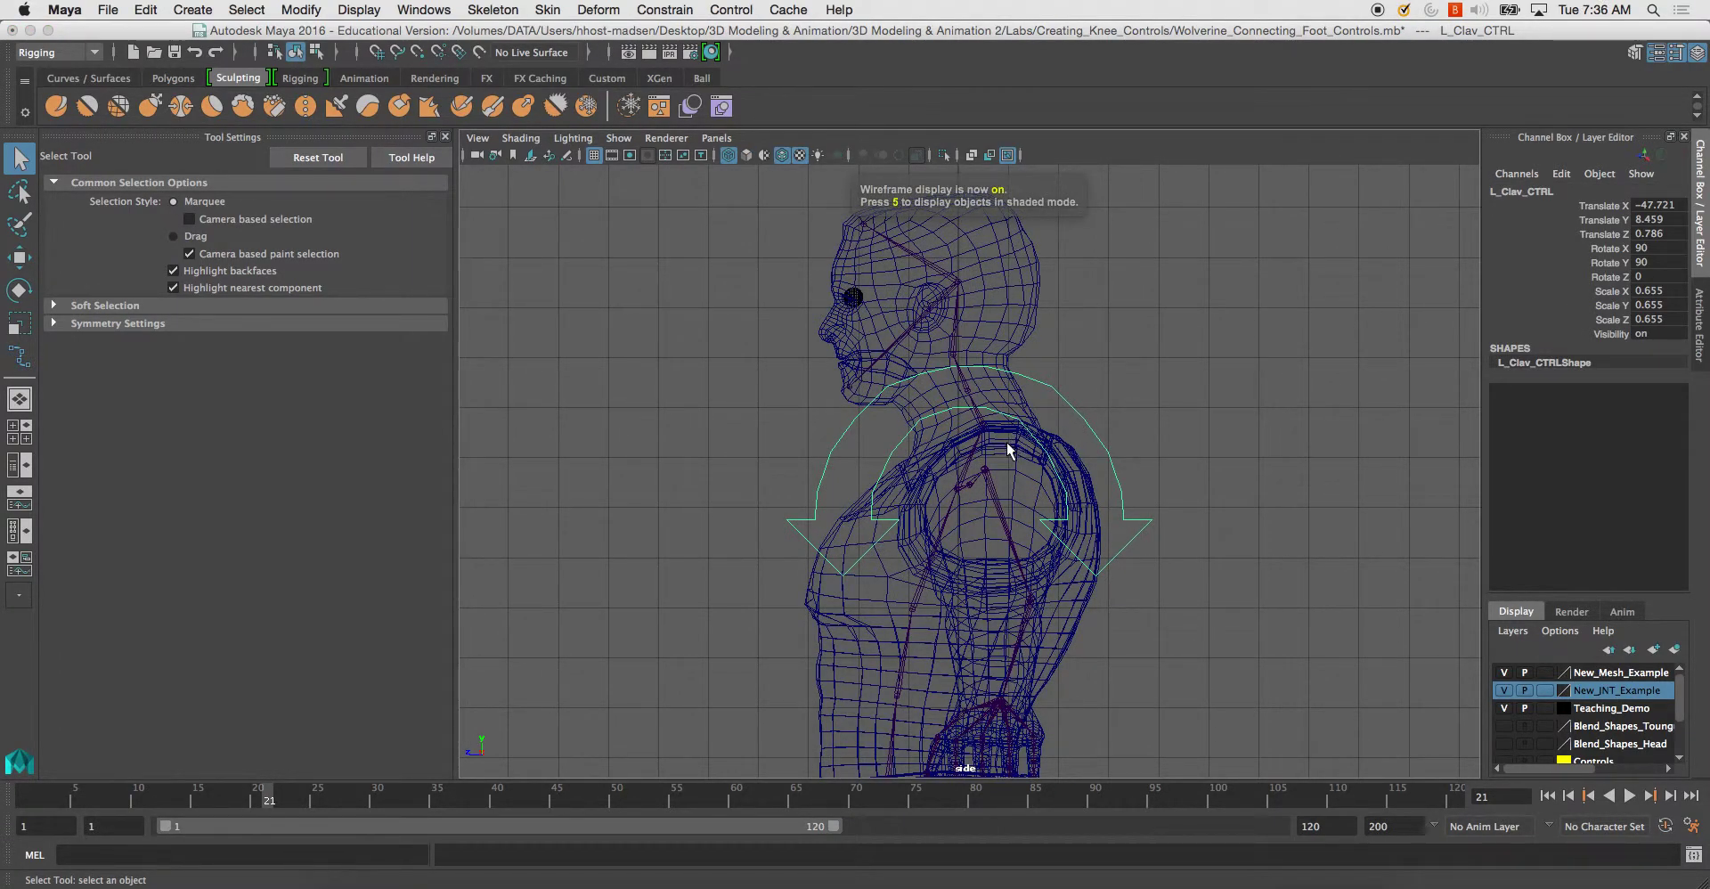
{"action": "key", "text": "r"}
{"action": "left_click_drag", "start_coordinate": [1132, 485], "coordinate": [1280, 492]}
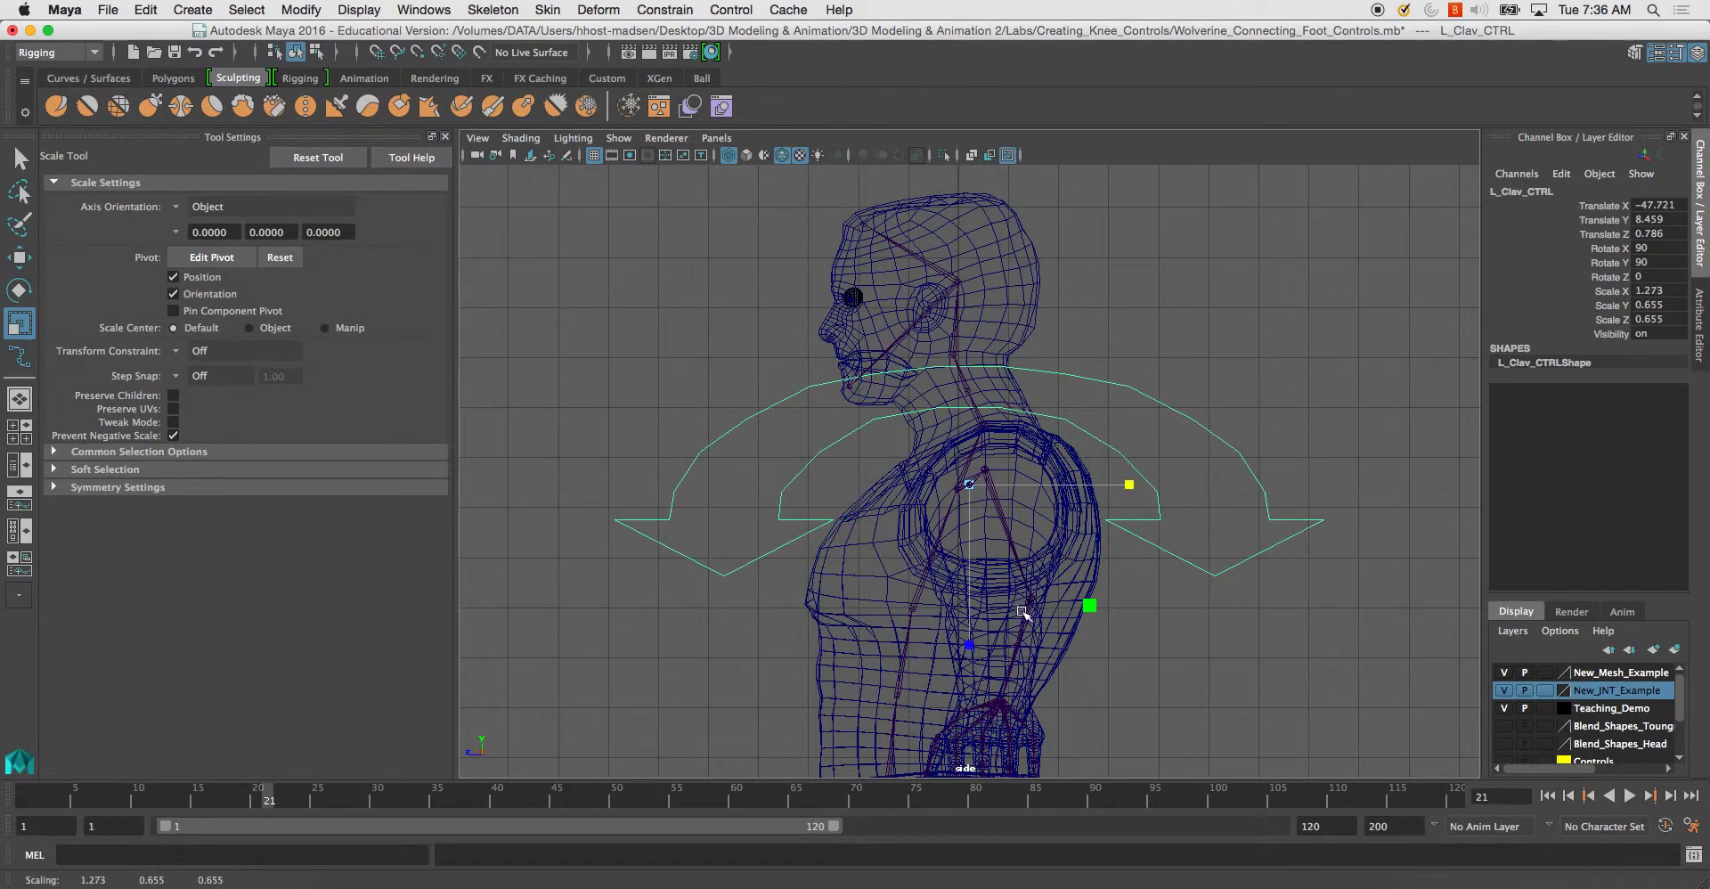
Try flattening the clavicle control to 0.608 in Scale Z and selecting control vertices on its rear arrowhead.
{"action": "left_click_drag", "start_coordinate": [973, 645], "coordinate": [976, 638]}
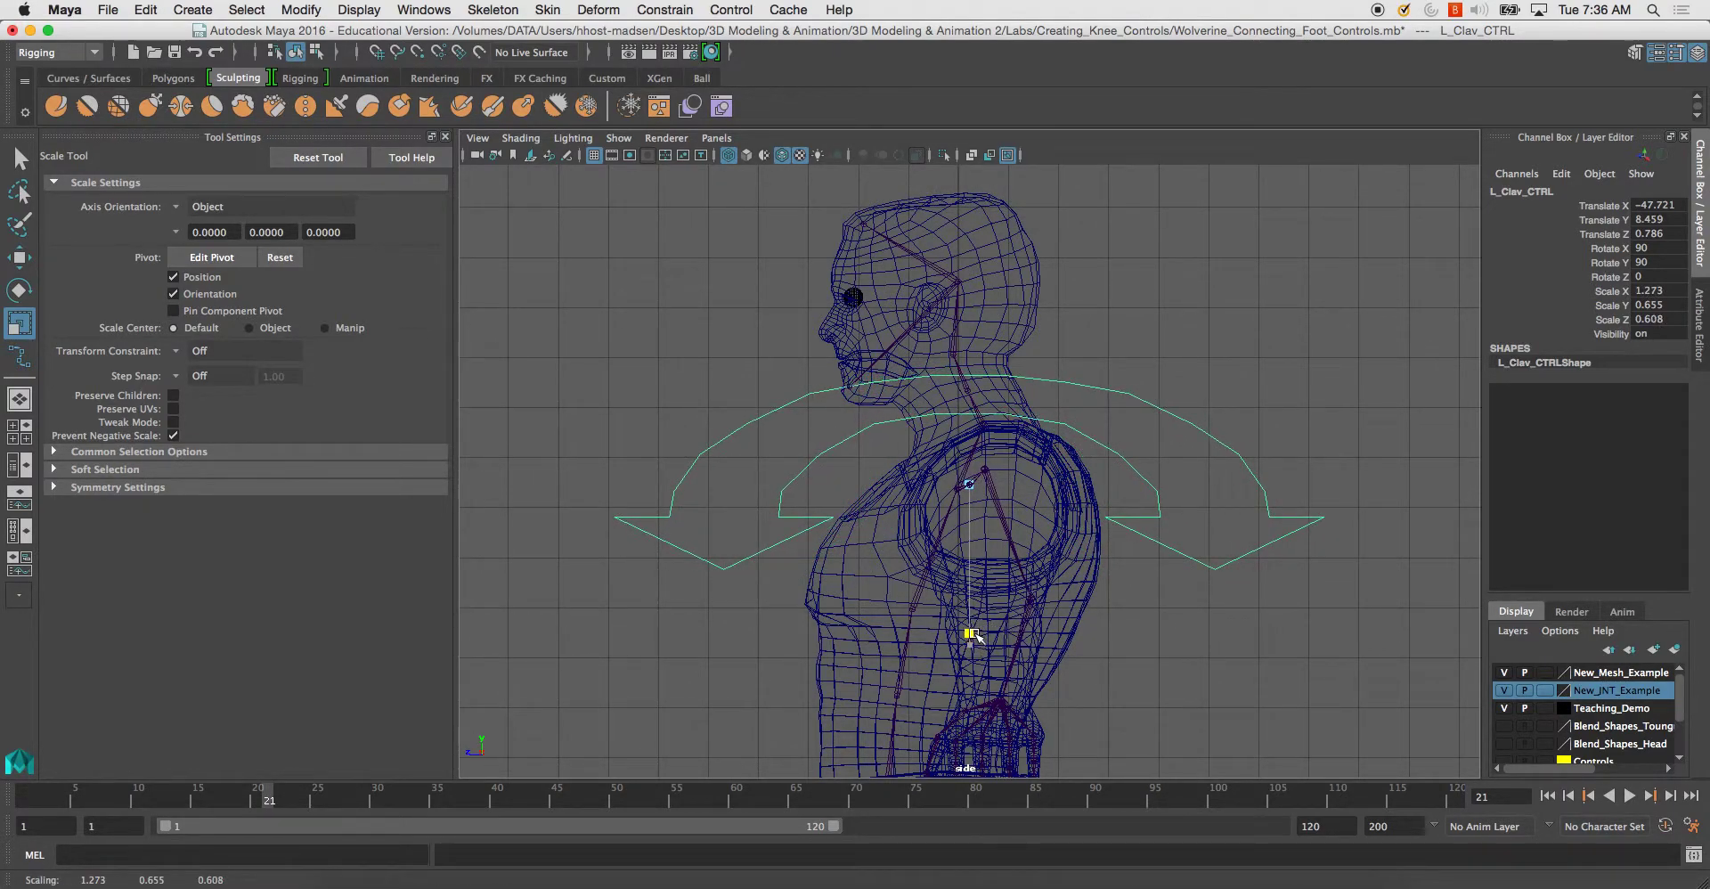
{"action": "right_click", "coordinate": [1161, 492]}
{"action": "left_click", "coordinate": [1104, 478]}
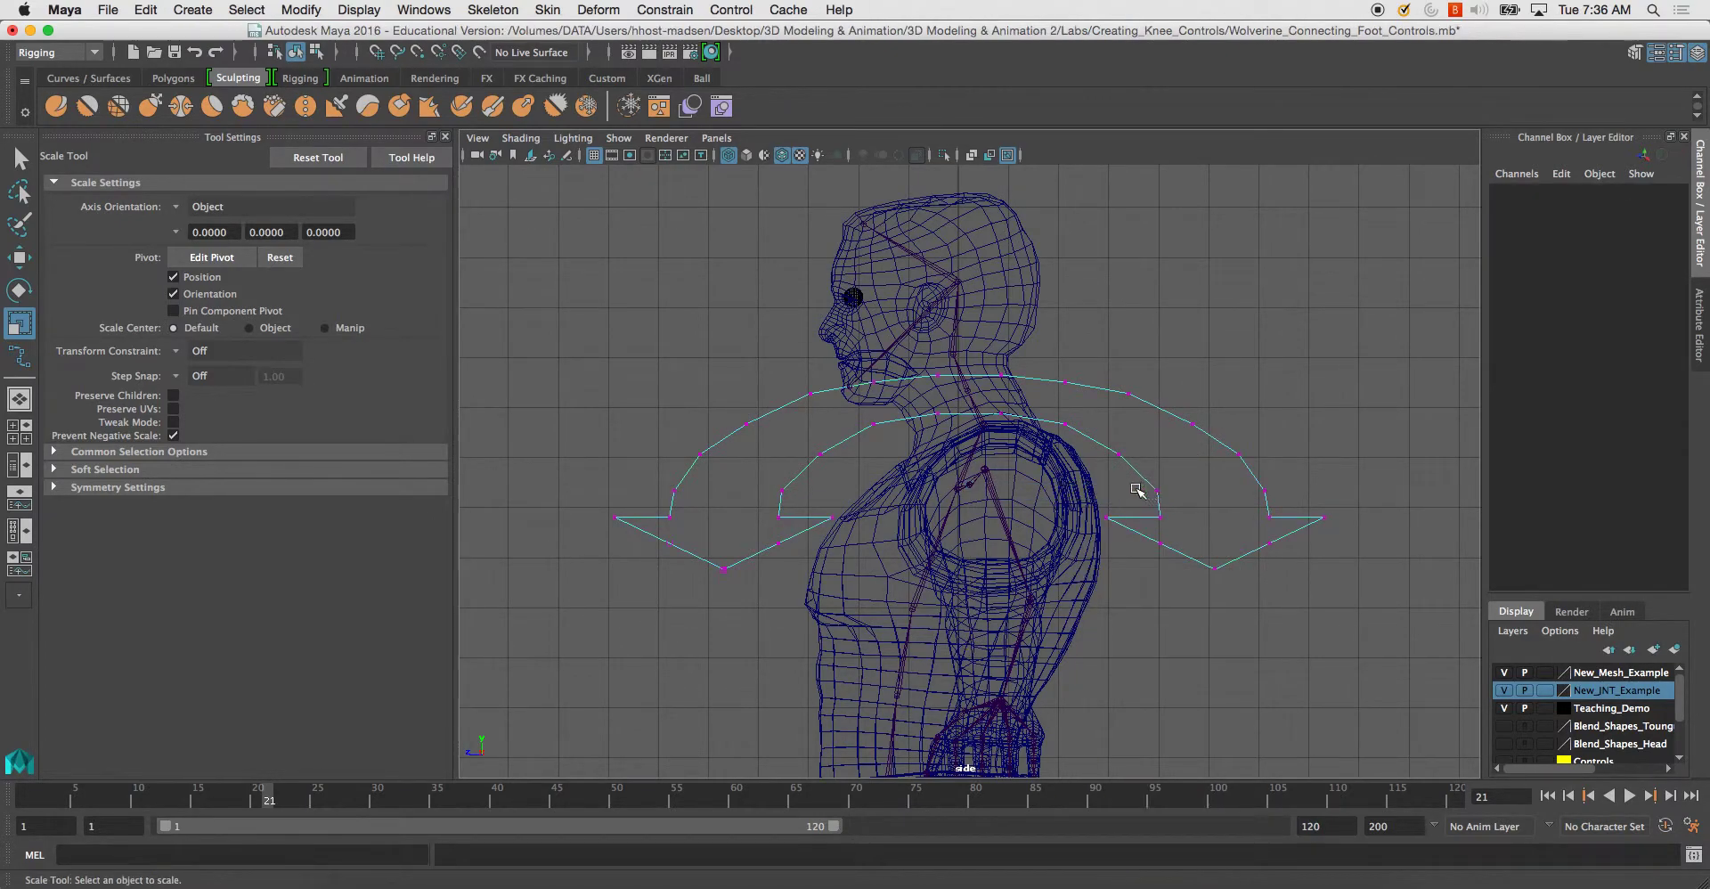
{"action": "left_click_drag", "start_coordinate": [1325, 605], "coordinate": [1331, 608]}
{"action": "left_click_drag", "start_coordinate": [1222, 535], "coordinate": [1172, 516]}
Undo the vertex selections and the non-uniform scaling of the clavicle control.
{"action": "key", "text": "w"}
{"action": "key", "text": "z"}
{"action": "key", "text": "z"}
{"action": "left_click", "coordinate": [668, 517]}
{"action": "key", "text": "z"}
Select the clavicle control as an object and isolate it in the side view.
{"action": "right_click_drag", "start_coordinate": [820, 461], "coordinate": [748, 452]}
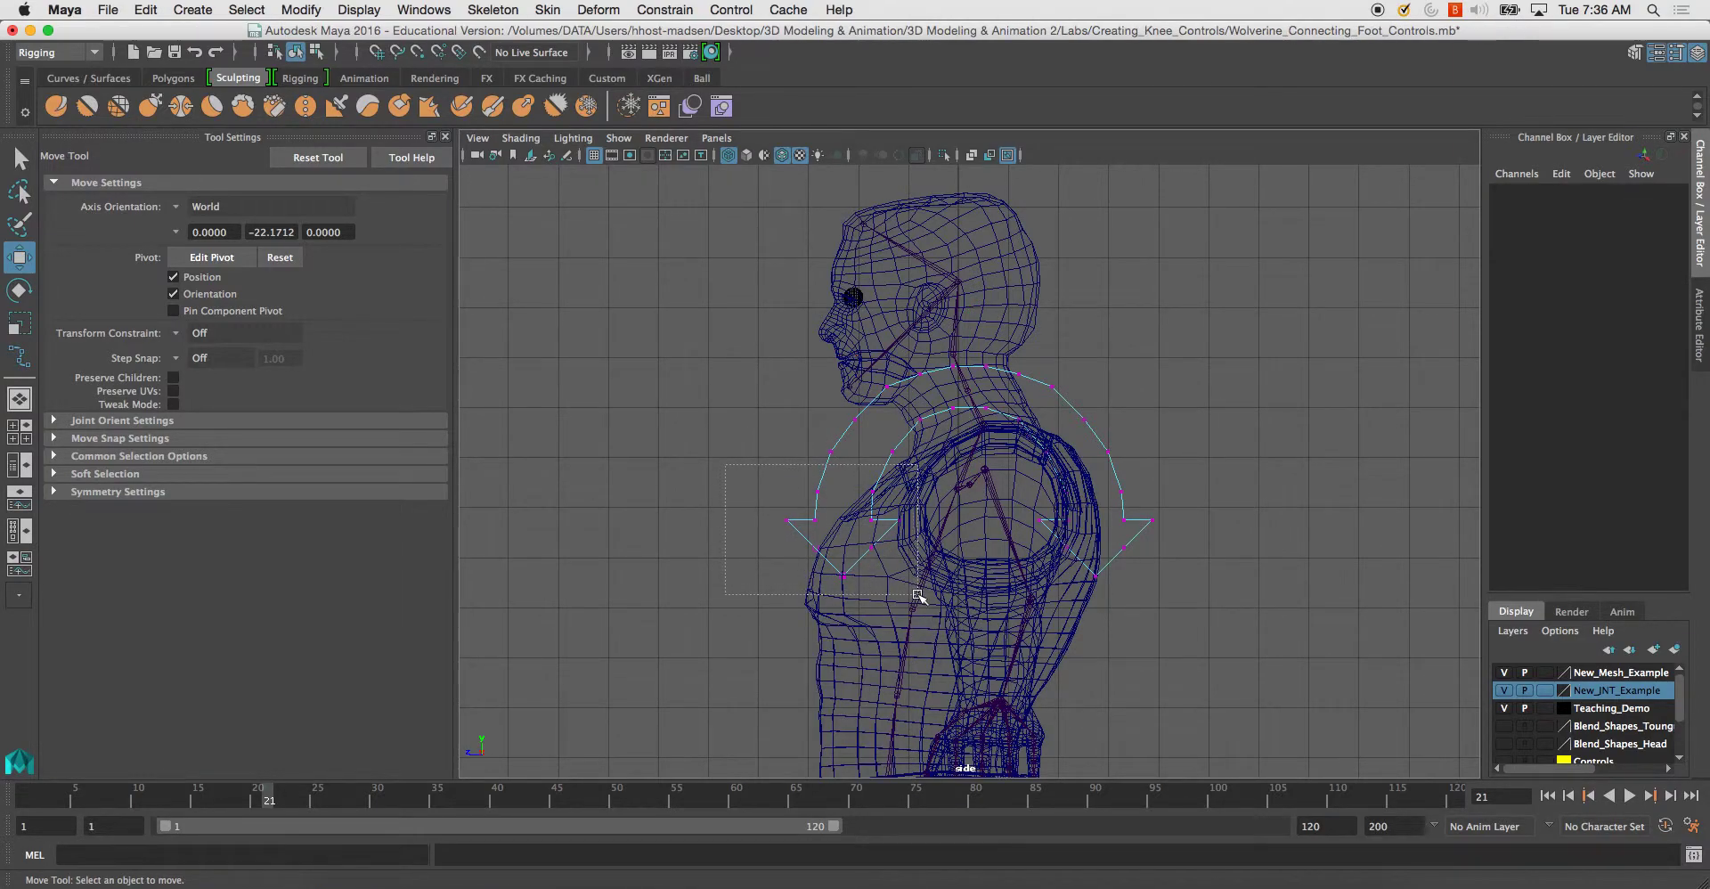
{"action": "left_click_drag", "start_coordinate": [917, 594], "coordinate": [918, 595]}
{"action": "left_click", "coordinate": [835, 492]}
{"action": "left_click", "coordinate": [819, 474]}
{"action": "key", "text": "ctrl+1"}
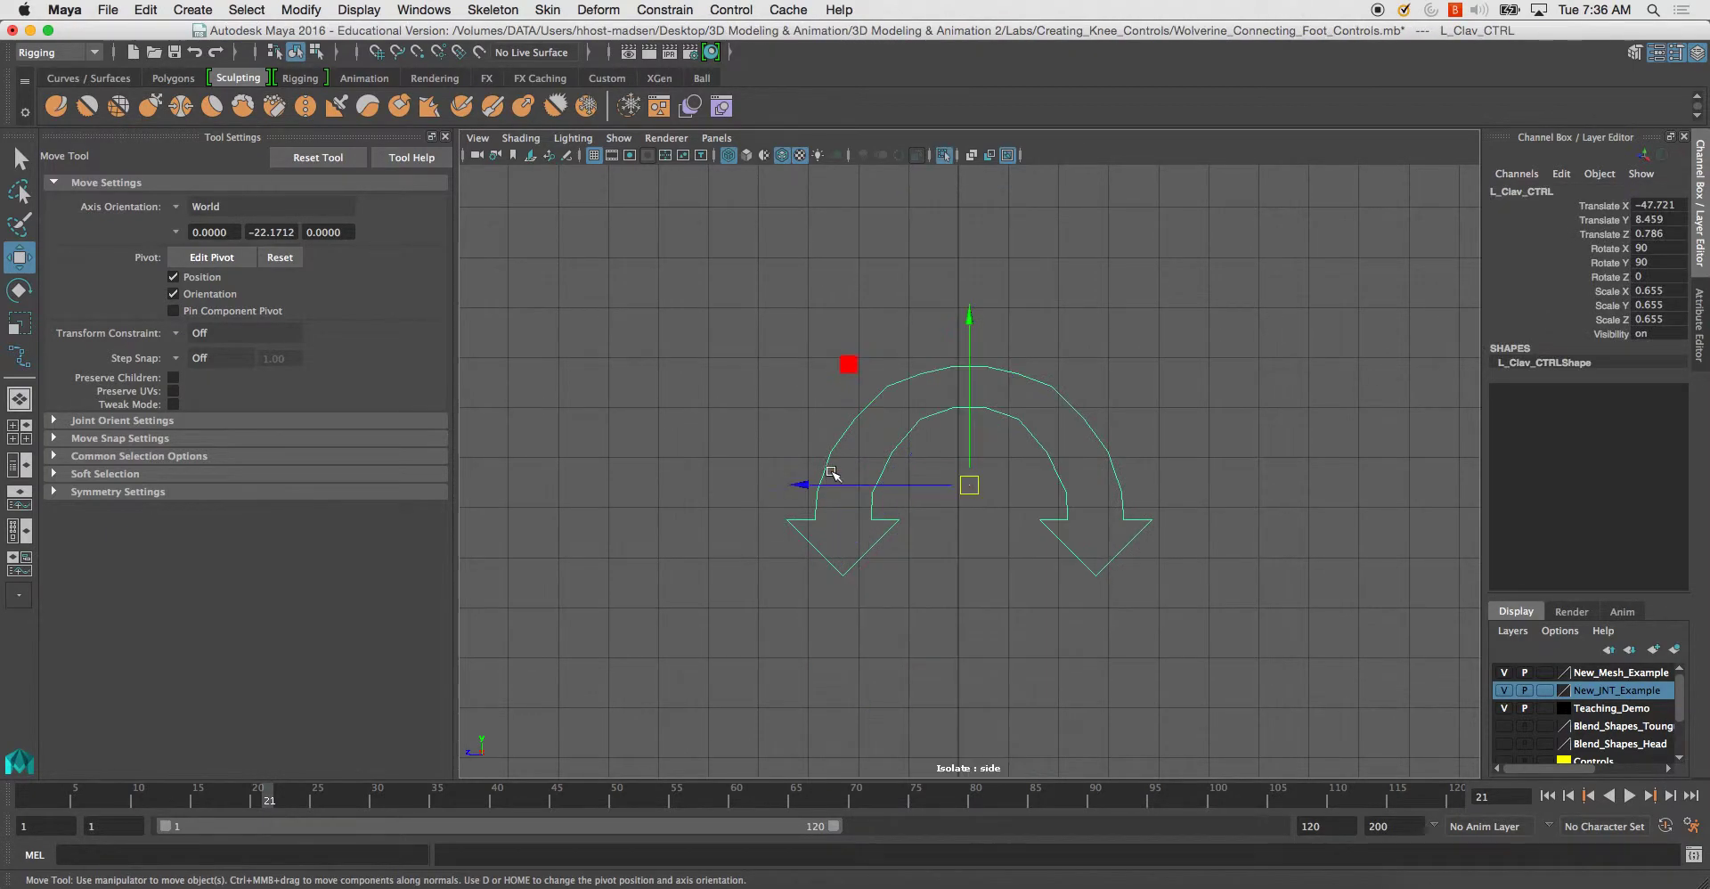
Switch the isolated curve to control vertices and move its whole front half forward to widen the arch.
{"action": "left_click", "coordinate": [857, 416]}
{"action": "left_click", "coordinate": [858, 416]}
{"action": "right_click_drag", "start_coordinate": [869, 405], "coordinate": [694, 318]}
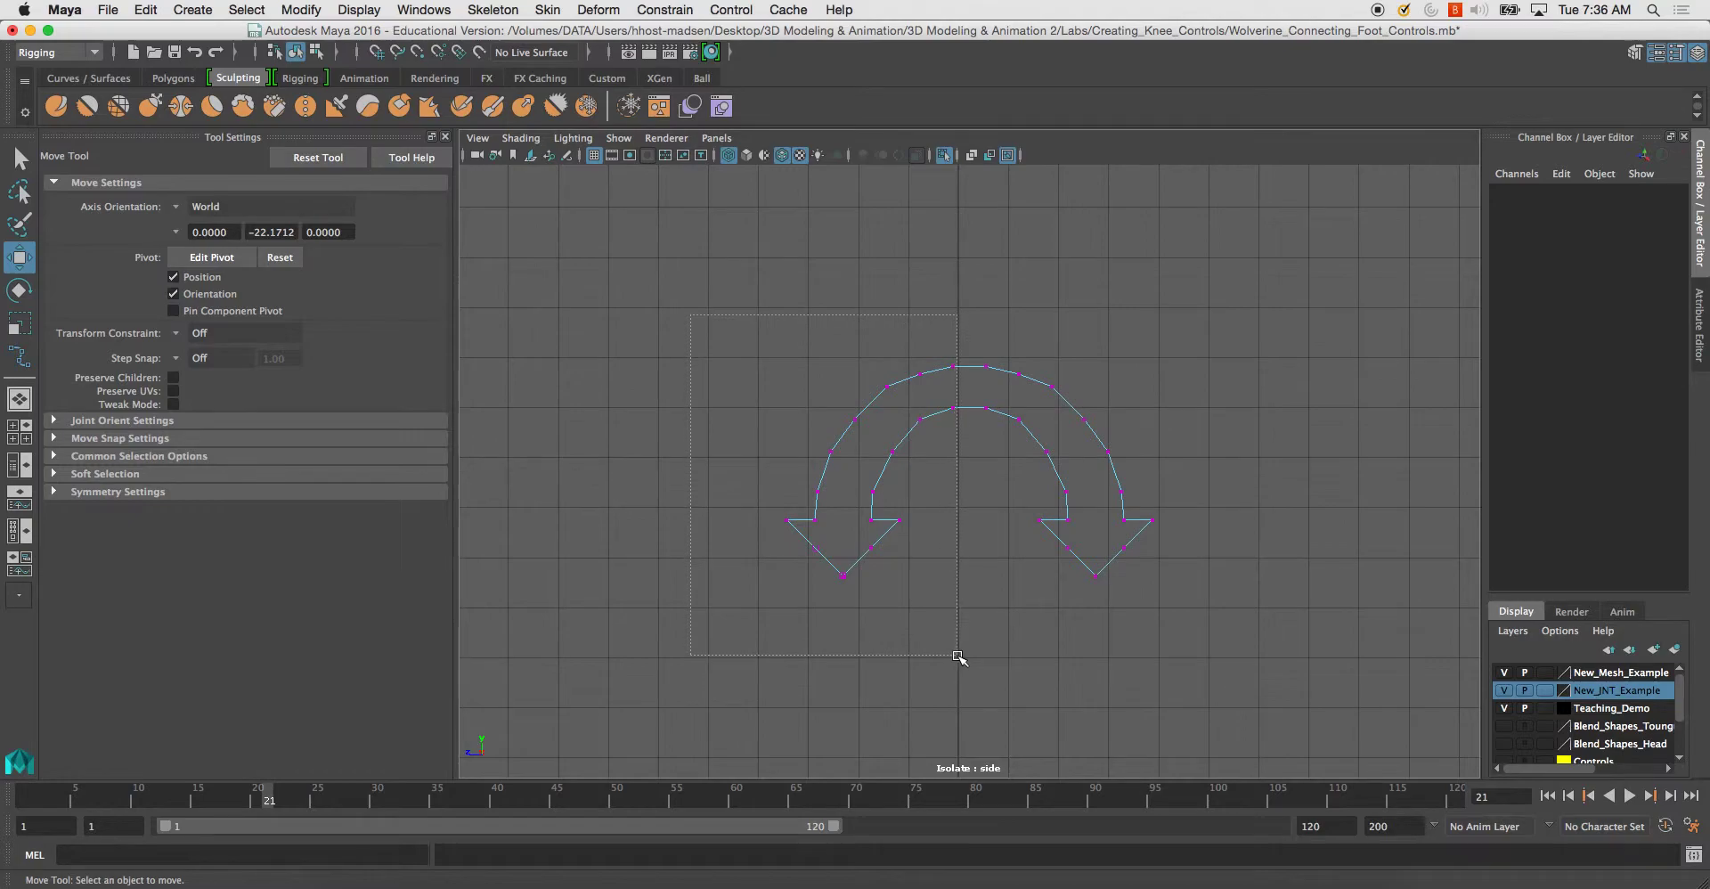
{"action": "left_click_drag", "start_coordinate": [958, 658], "coordinate": [958, 656]}
{"action": "mouse_move", "coordinate": [728, 471]}
{"action": "left_mouse_down"}
{"action": "mouse_move", "coordinate": [672, 470]}
{"action": "mouse_move", "coordinate": [701, 468]}
{"action": "left_mouse_up"}
Move the control vertices of the rear half backward, then return to object mode and end the isolation.
{"action": "left_click_drag", "start_coordinate": [967, 340], "coordinate": [1216, 646]}
{"action": "left_click_drag", "start_coordinate": [913, 471], "coordinate": [943, 470]}
{"action": "left_click", "coordinate": [1034, 371]}
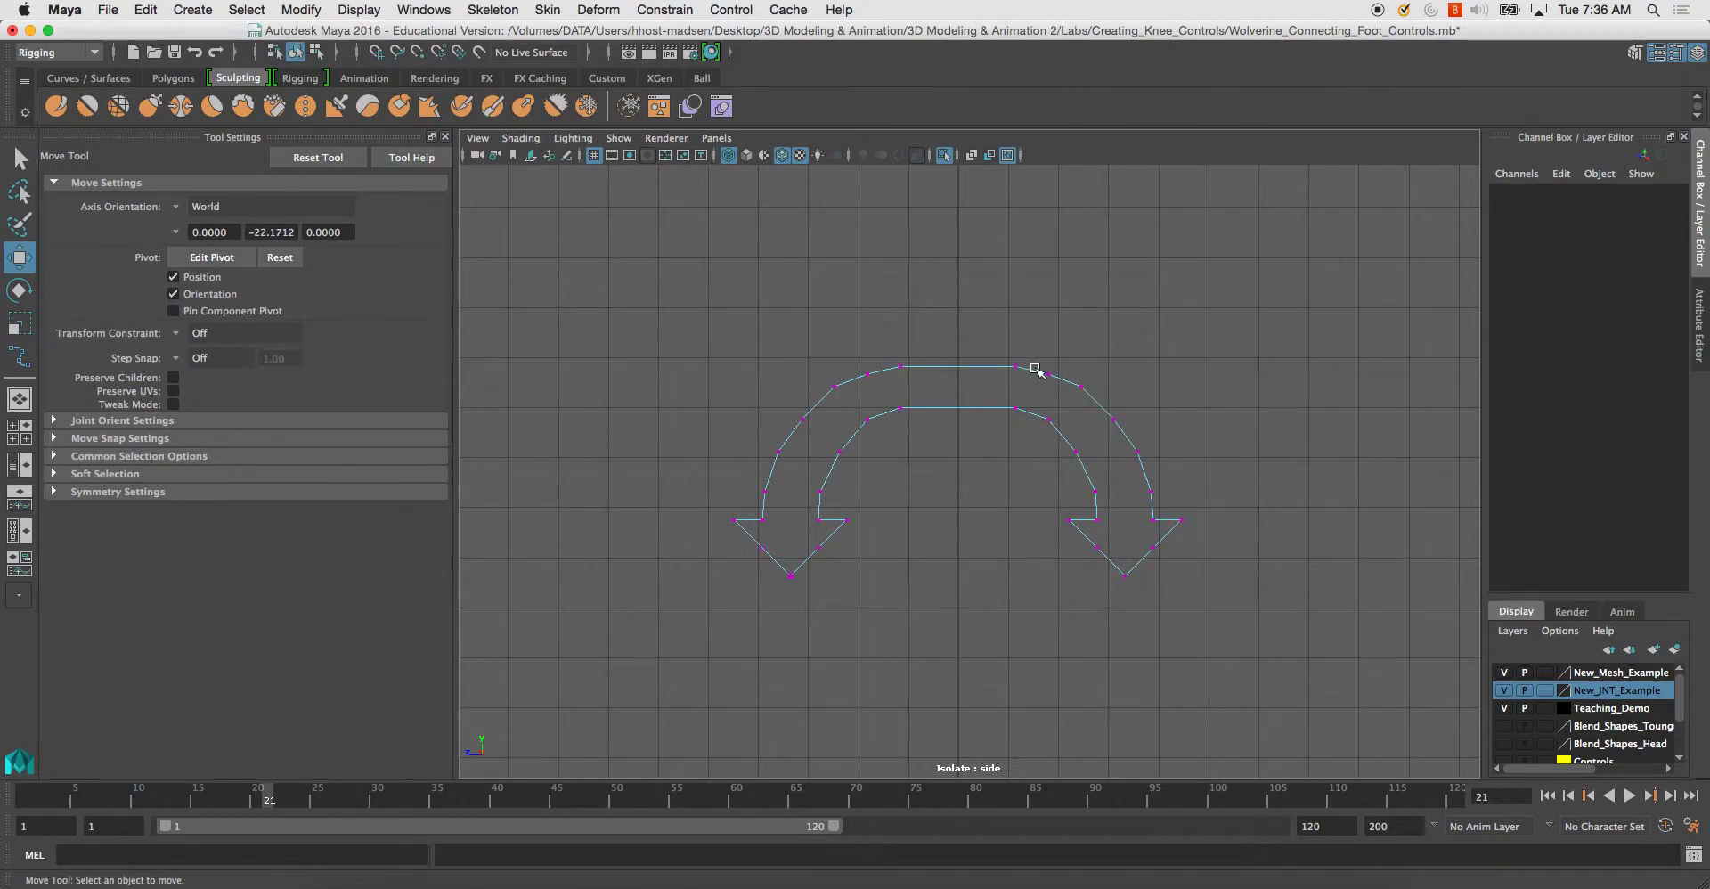
{"action": "left_click", "coordinate": [20, 159]}
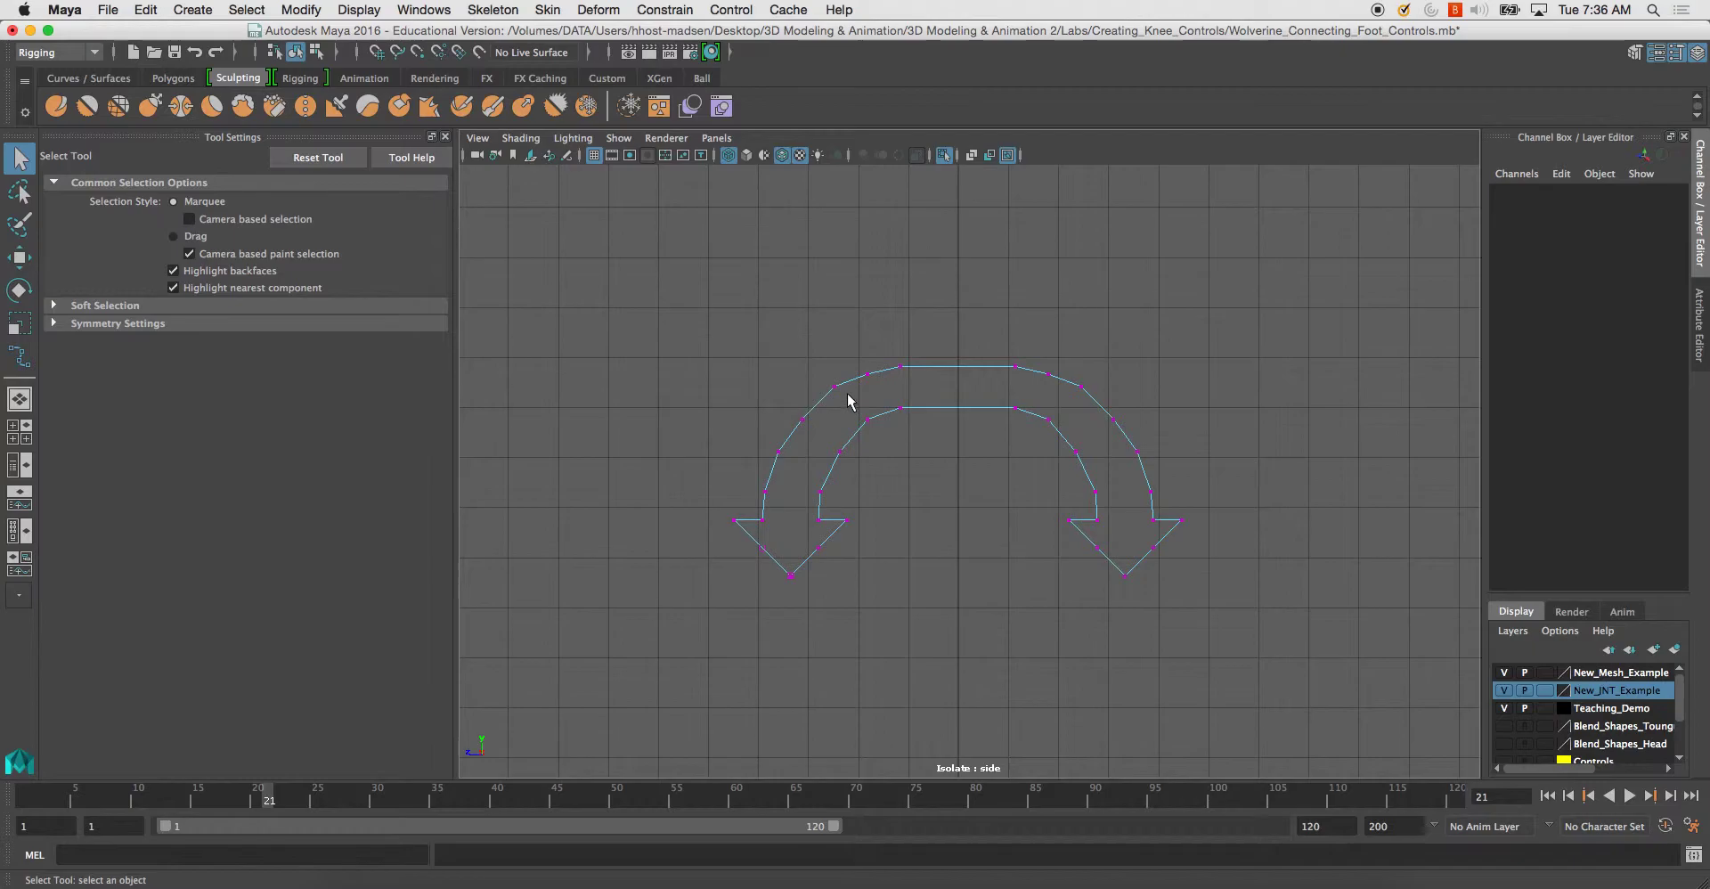
{"action": "right_click_drag", "start_coordinate": [848, 383], "coordinate": [935, 351]}
{"action": "key", "text": "ctrl+1"}
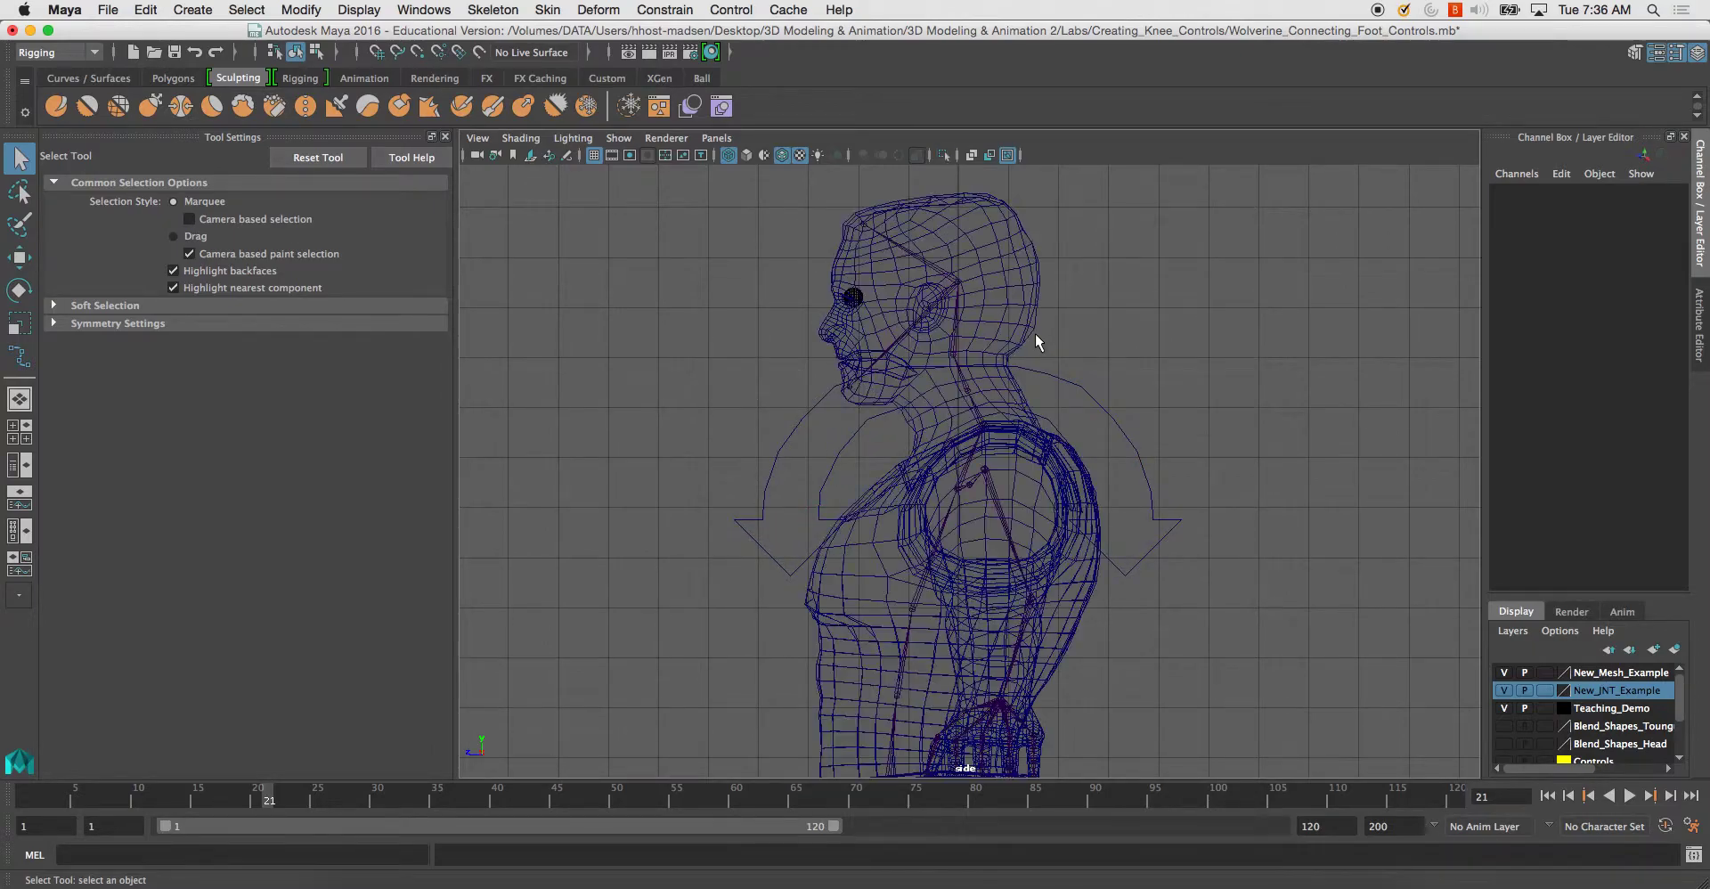
In the perspective view, raise the clavicle control to 9.319 in Translate Y and scale it uniformly to about 0.376.
{"action": "key", "text": "space"}
{"action": "key", "text": "space"}
{"action": "left_click_drag", "start_coordinate": [1177, 405], "coordinate": [919, 523], "text": "alt"}
{"action": "left_click", "coordinate": [959, 385]}
{"action": "key", "text": "r"}
{"action": "key", "text": "w"}
{"action": "left_click_drag", "start_coordinate": [942, 360], "coordinate": [942, 331]}
{"action": "key", "text": "r"}
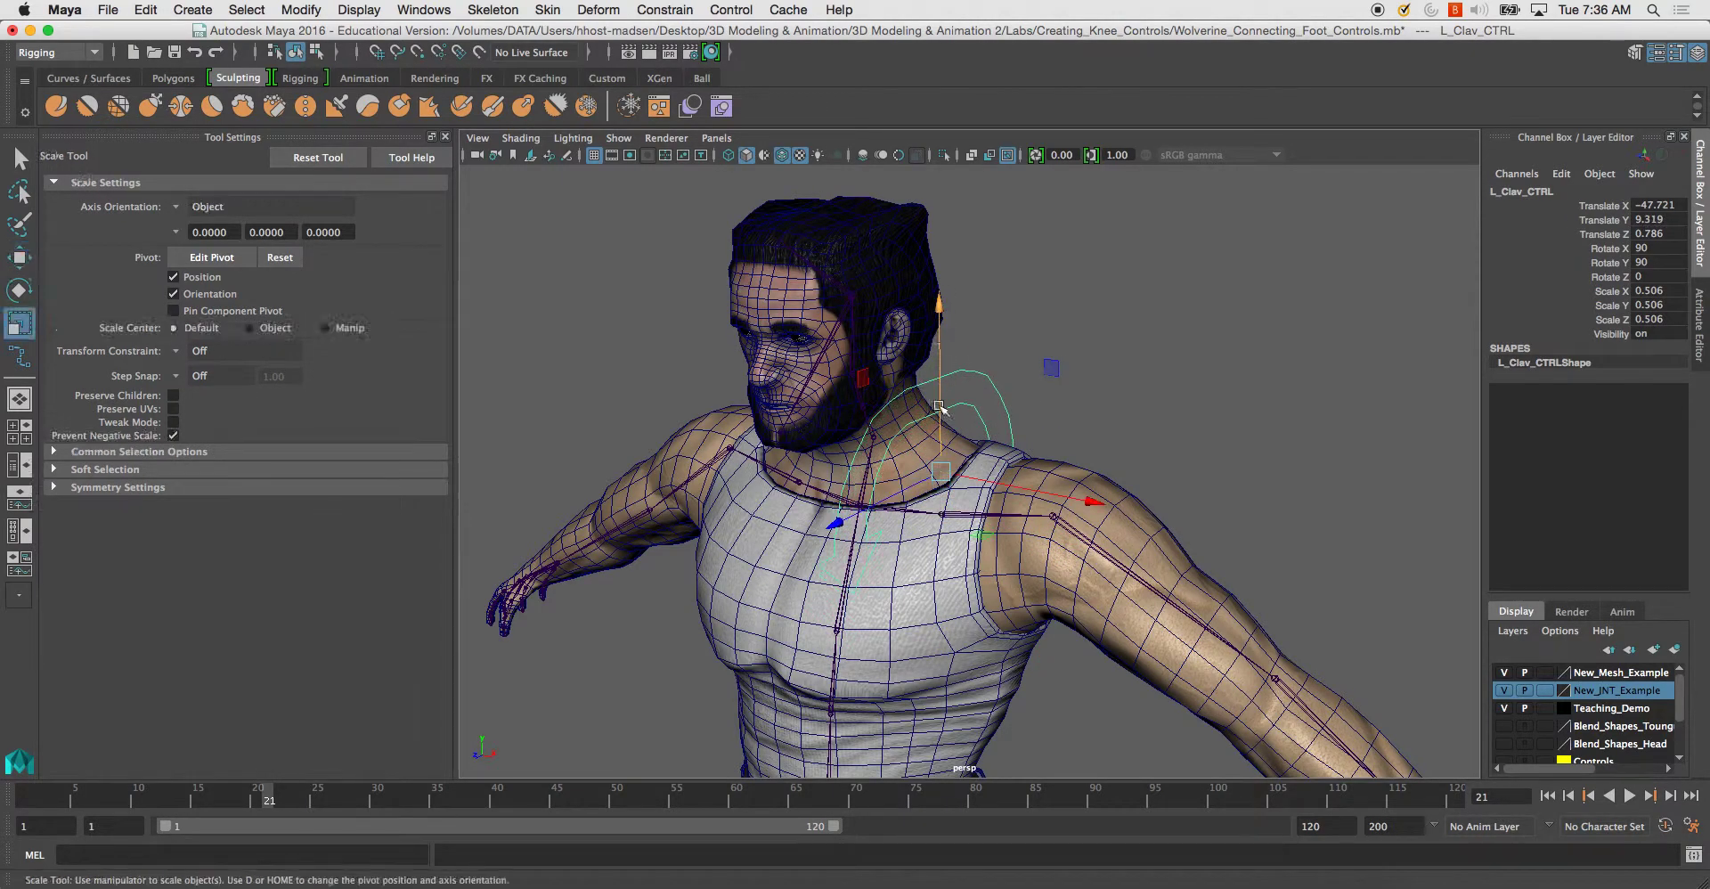
{"action": "left_click_drag", "start_coordinate": [940, 472], "coordinate": [891, 461]}
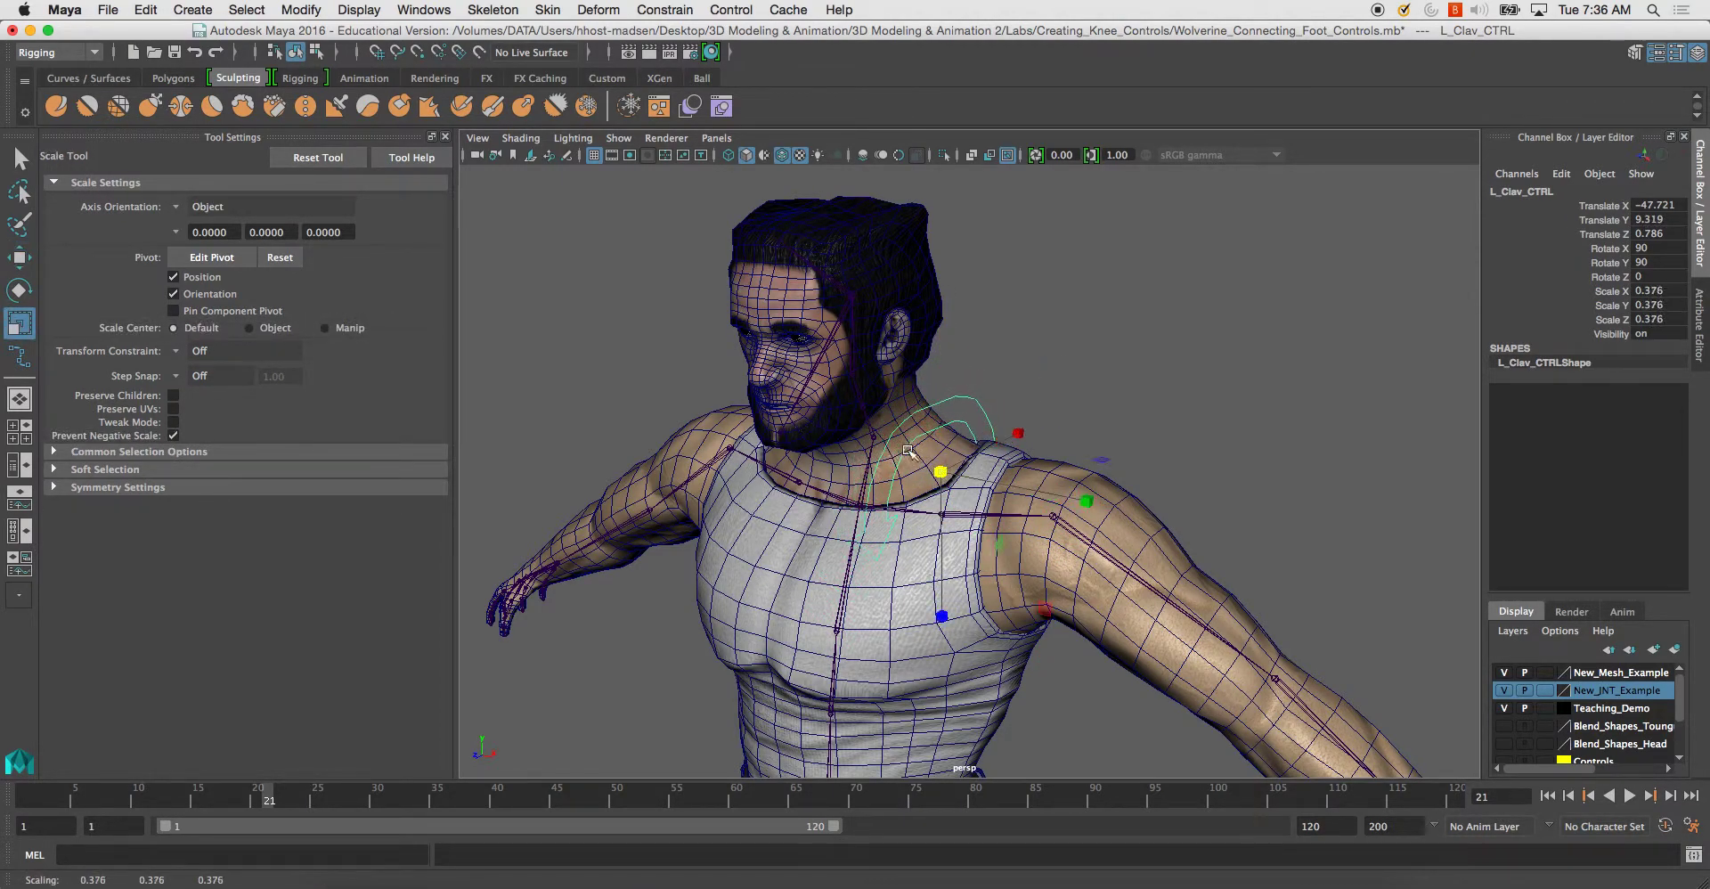
Try tilting the clavicle control about 17 degrees over the shoulder and raising it to 9.556 in Translate Y.
{"action": "key", "text": "w"}
{"action": "scroll", "coordinate": [946, 459], "scroll_direction": "up", "scroll_amount": 5}
{"action": "left_click_drag", "start_coordinate": [990, 479], "coordinate": [802, 485], "text": "alt"}
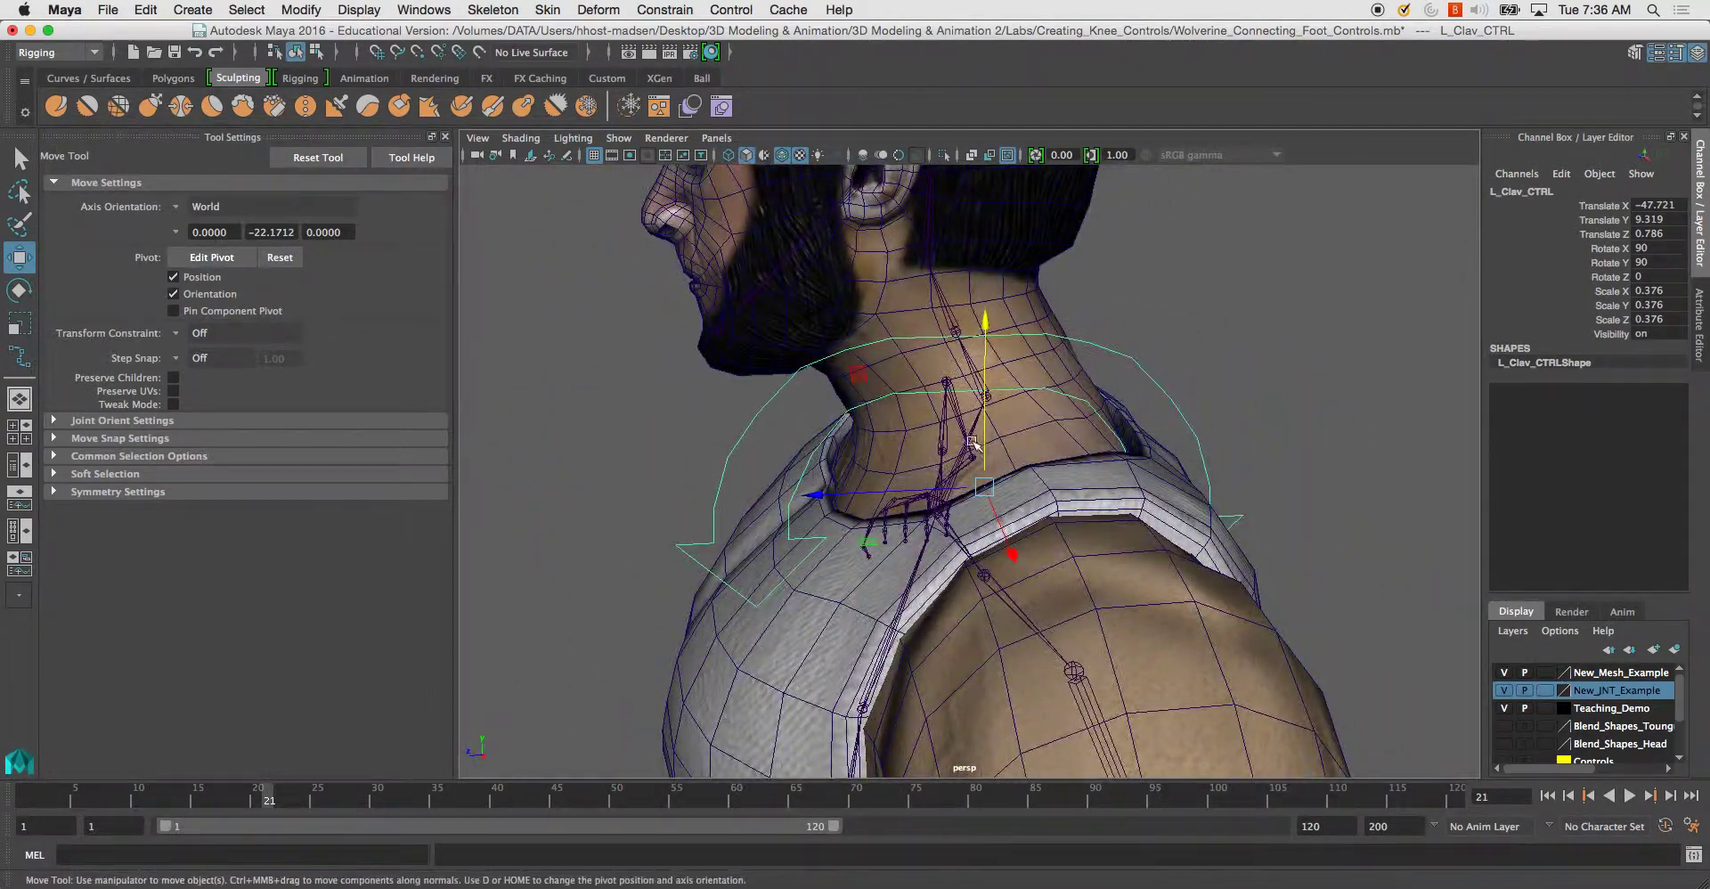
{"action": "key", "text": "e"}
{"action": "left_click_drag", "start_coordinate": [899, 374], "coordinate": [980, 292]}
{"action": "key", "text": "w"}
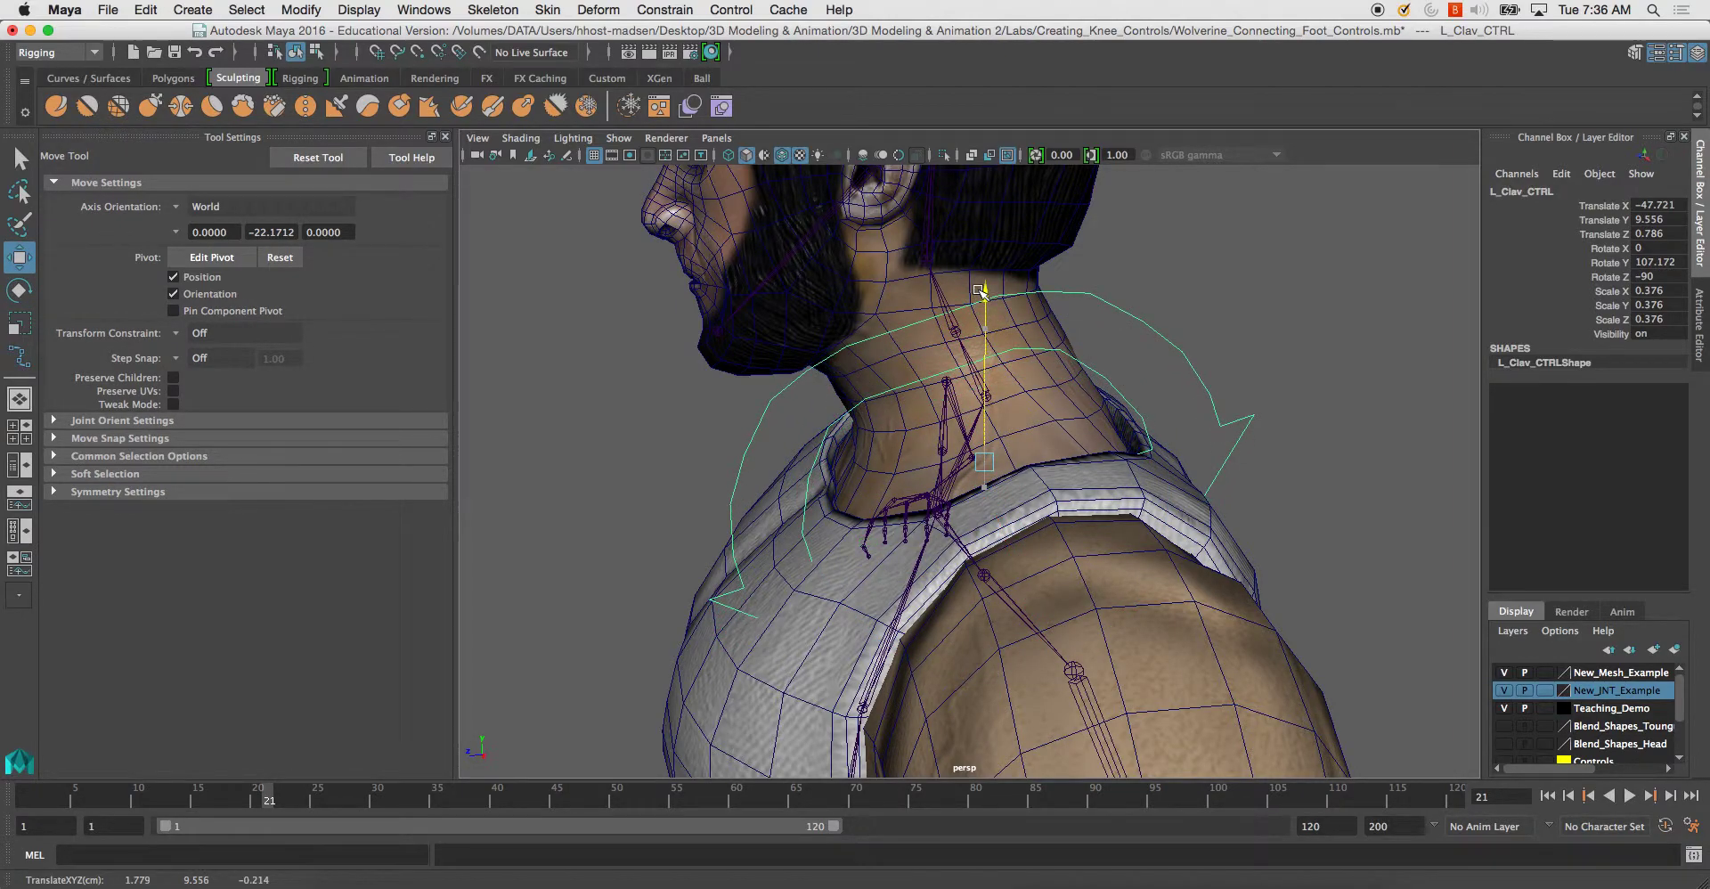
Undo the tilt and the height change of the clavicle control.
{"action": "key", "text": "ctrl+z"}
{"action": "left_click_drag", "start_coordinate": [951, 415], "coordinate": [837, 399], "text": "alt"}
{"action": "key", "text": "e"}
{"action": "key", "text": "r"}
{"action": "key", "text": "ctrl+z"}
{"action": "key", "text": "ctrl+z"}
{"action": "key", "text": "ctrl+z"}
Zoom the side view in on the shoulder and isolate the clavicle control there.
{"action": "key", "text": "space"}
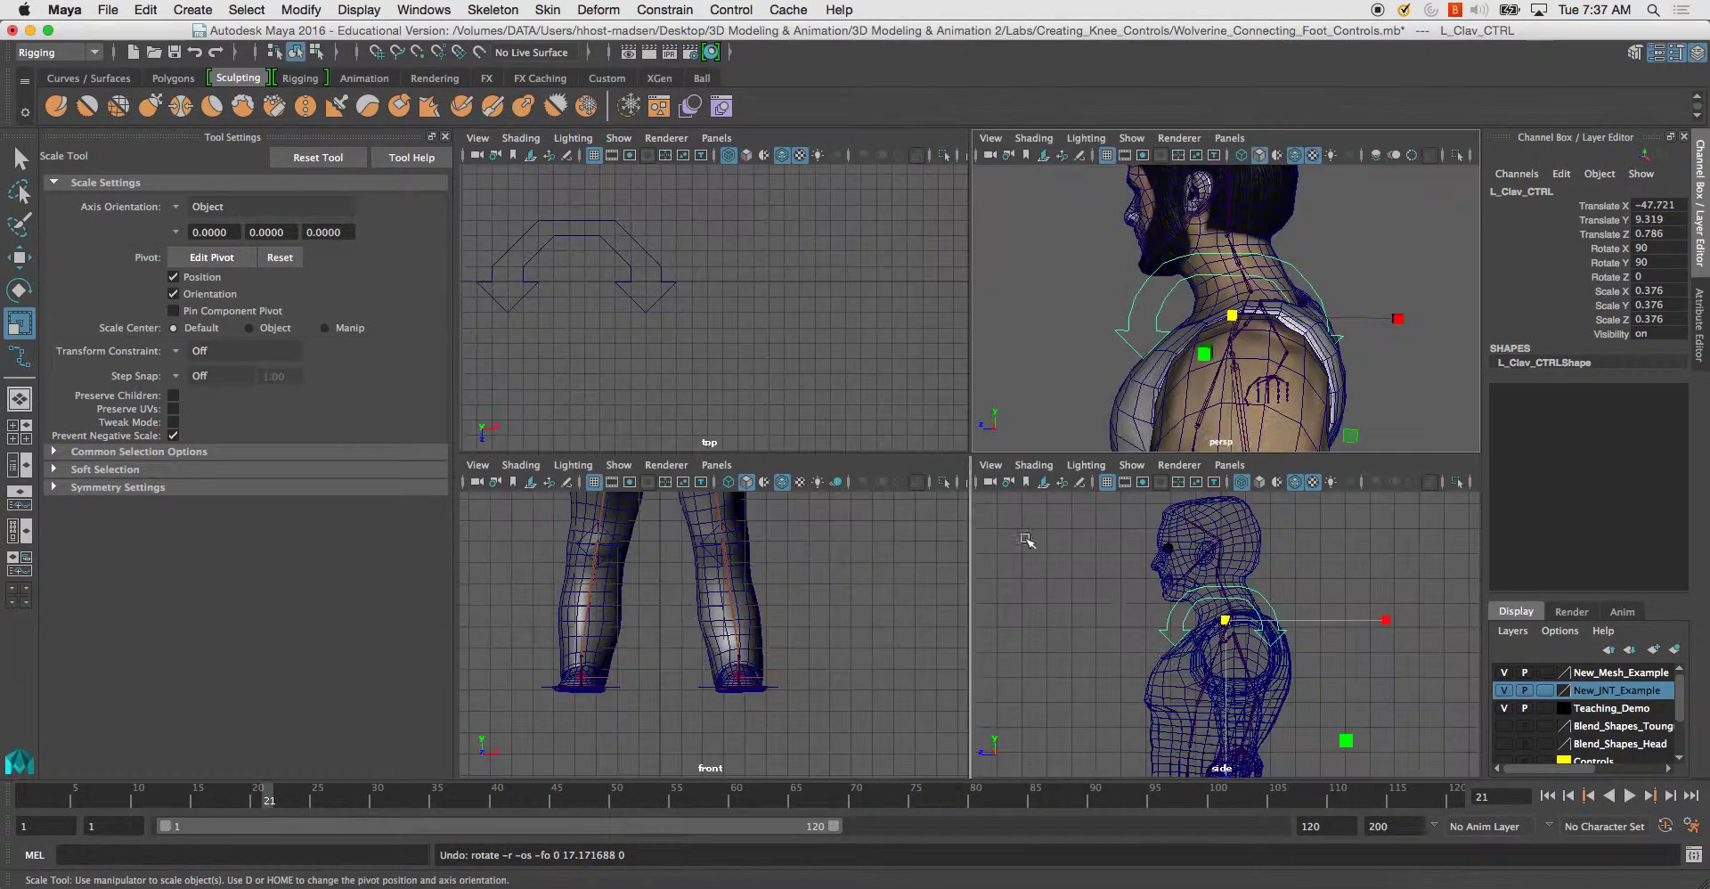
{"action": "key", "text": "space"}
{"action": "scroll", "coordinate": [800, 386], "scroll_direction": "up", "scroll_amount": 5}
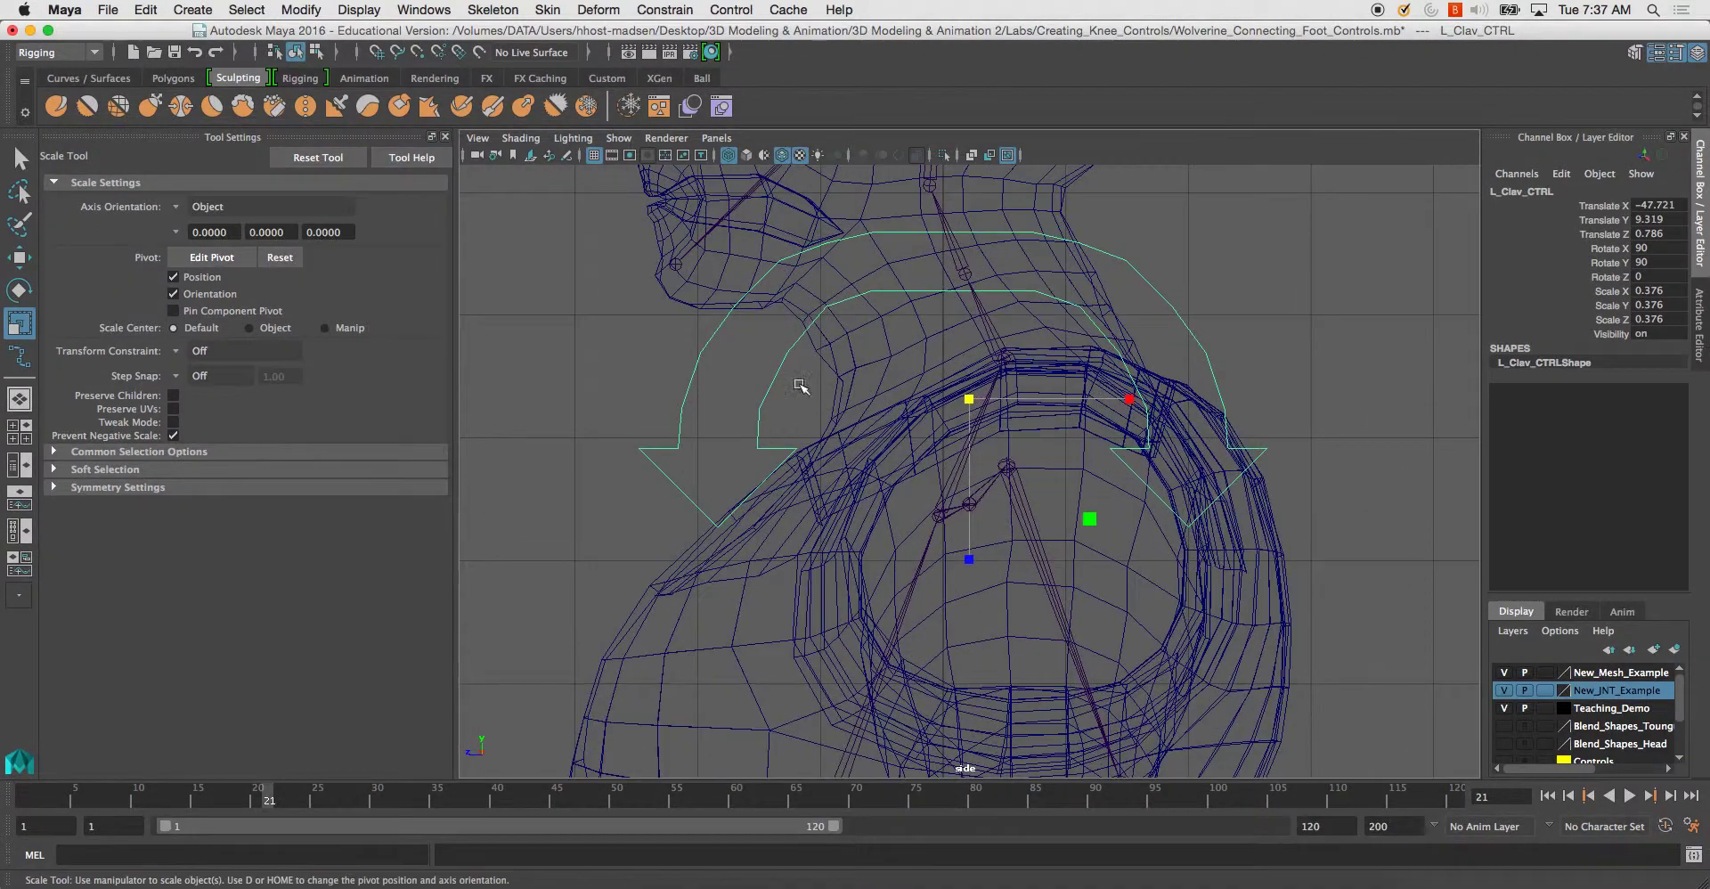
{"action": "right_click_drag", "start_coordinate": [706, 342], "coordinate": [590, 332]}
{"action": "left_click", "coordinate": [917, 572]}
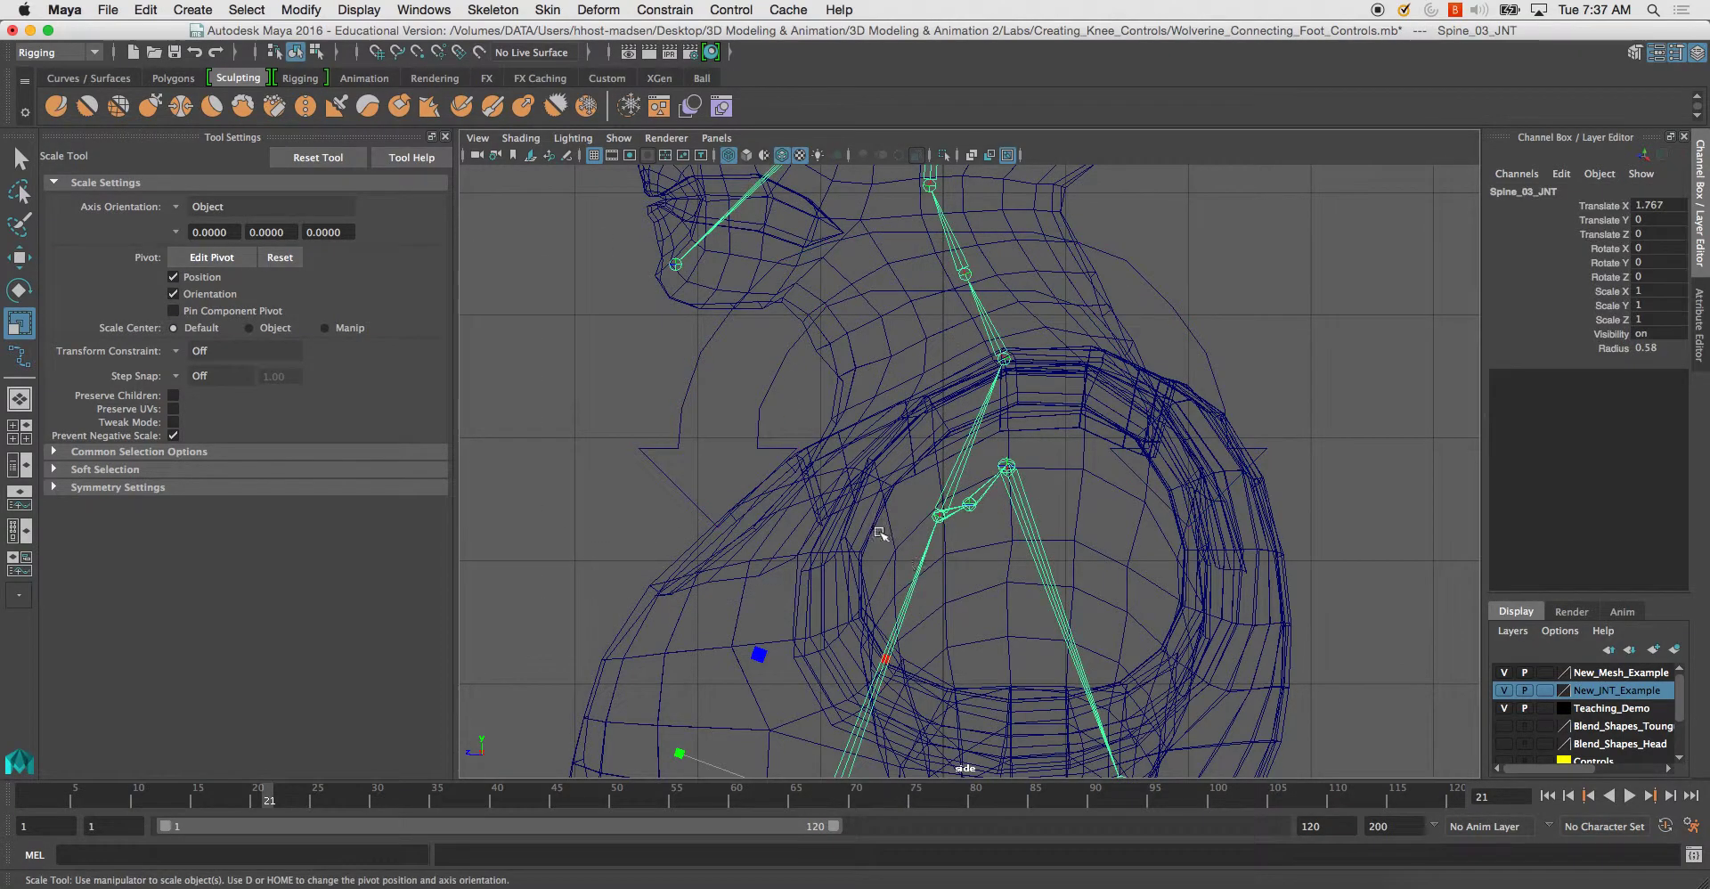
{"action": "left_click", "coordinate": [692, 335]}
{"action": "key", "text": "ctrl+1"}
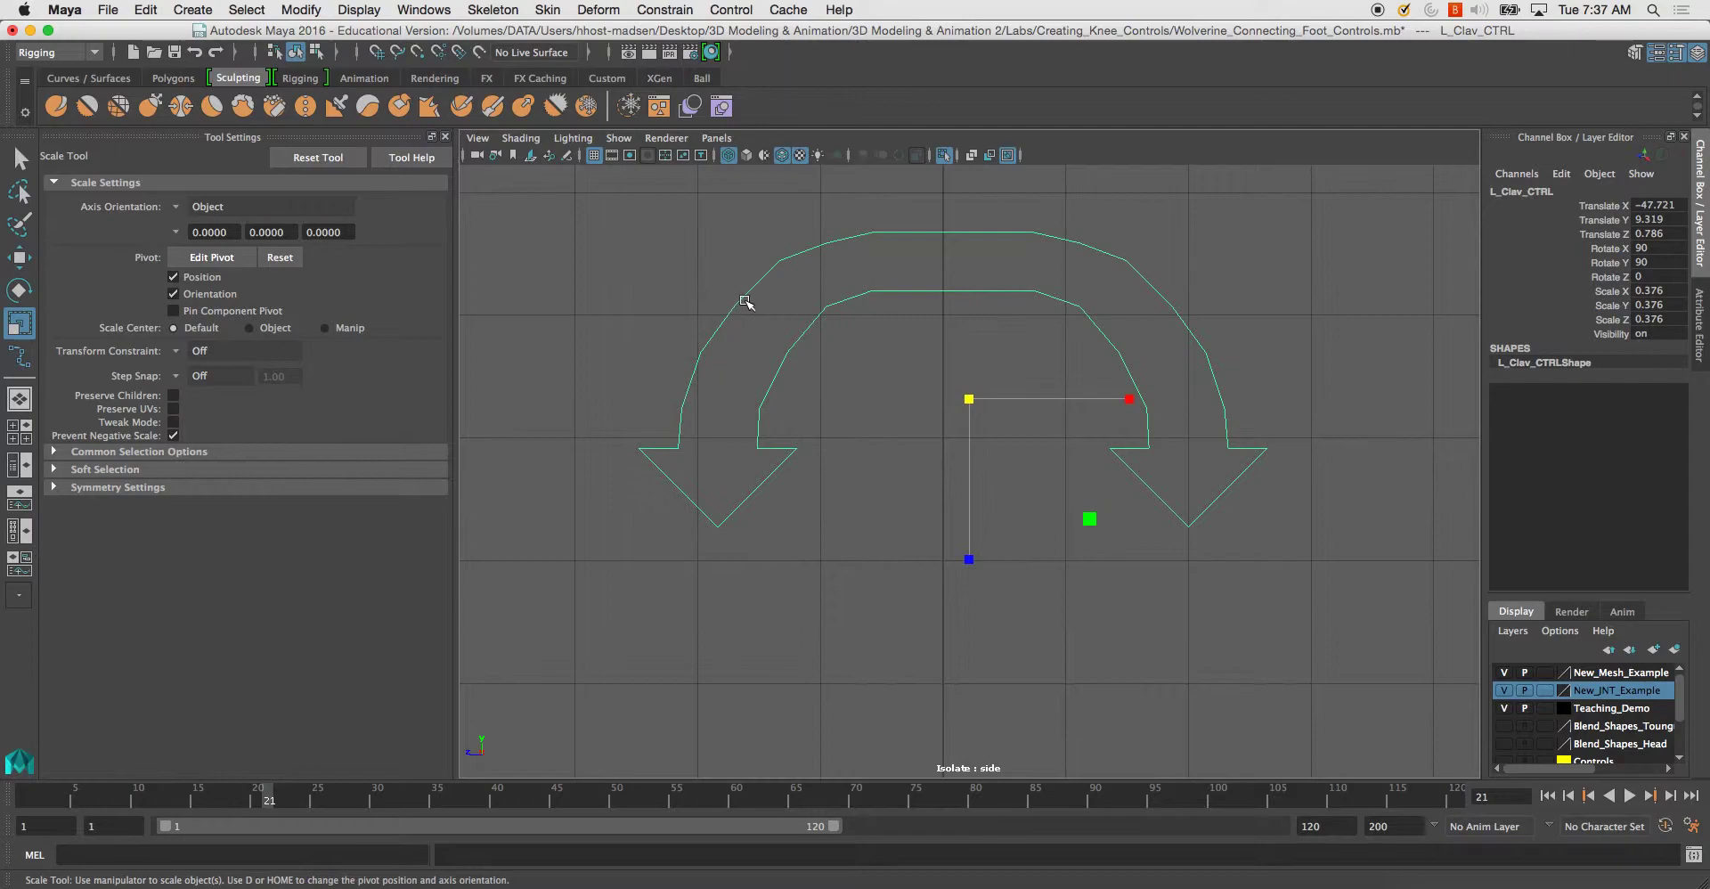
Select the control vertices of the curve's front half and move them further forward to lengthen the arch.
{"action": "left_click", "coordinate": [18, 158]}
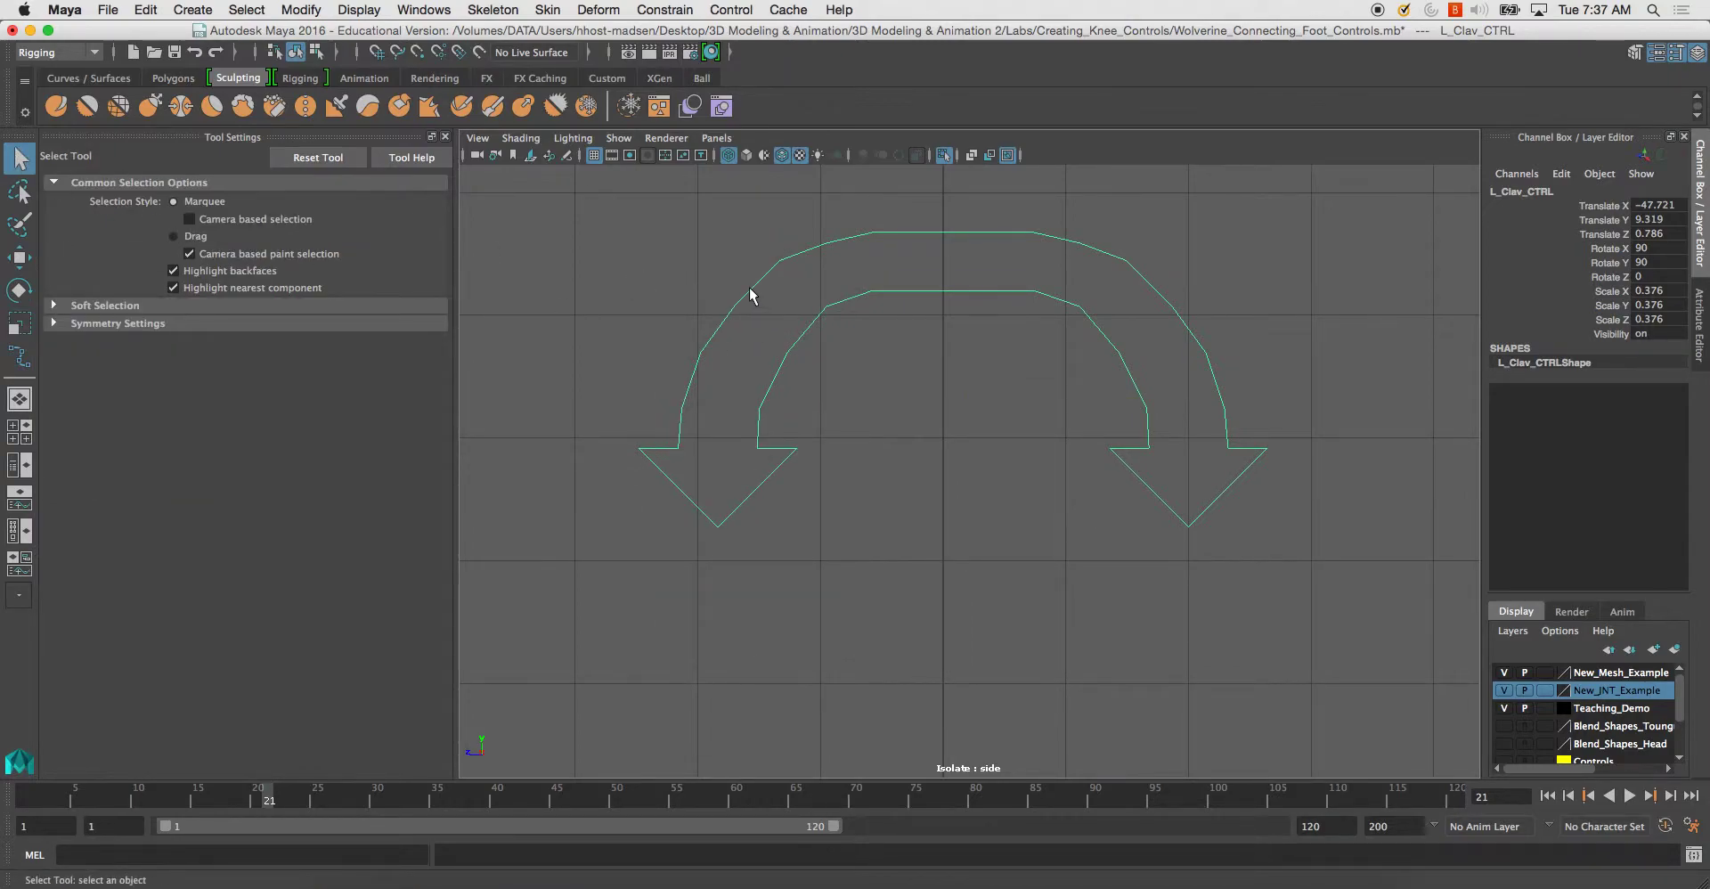
{"action": "right_click_drag", "start_coordinate": [750, 295], "coordinate": [636, 282]}
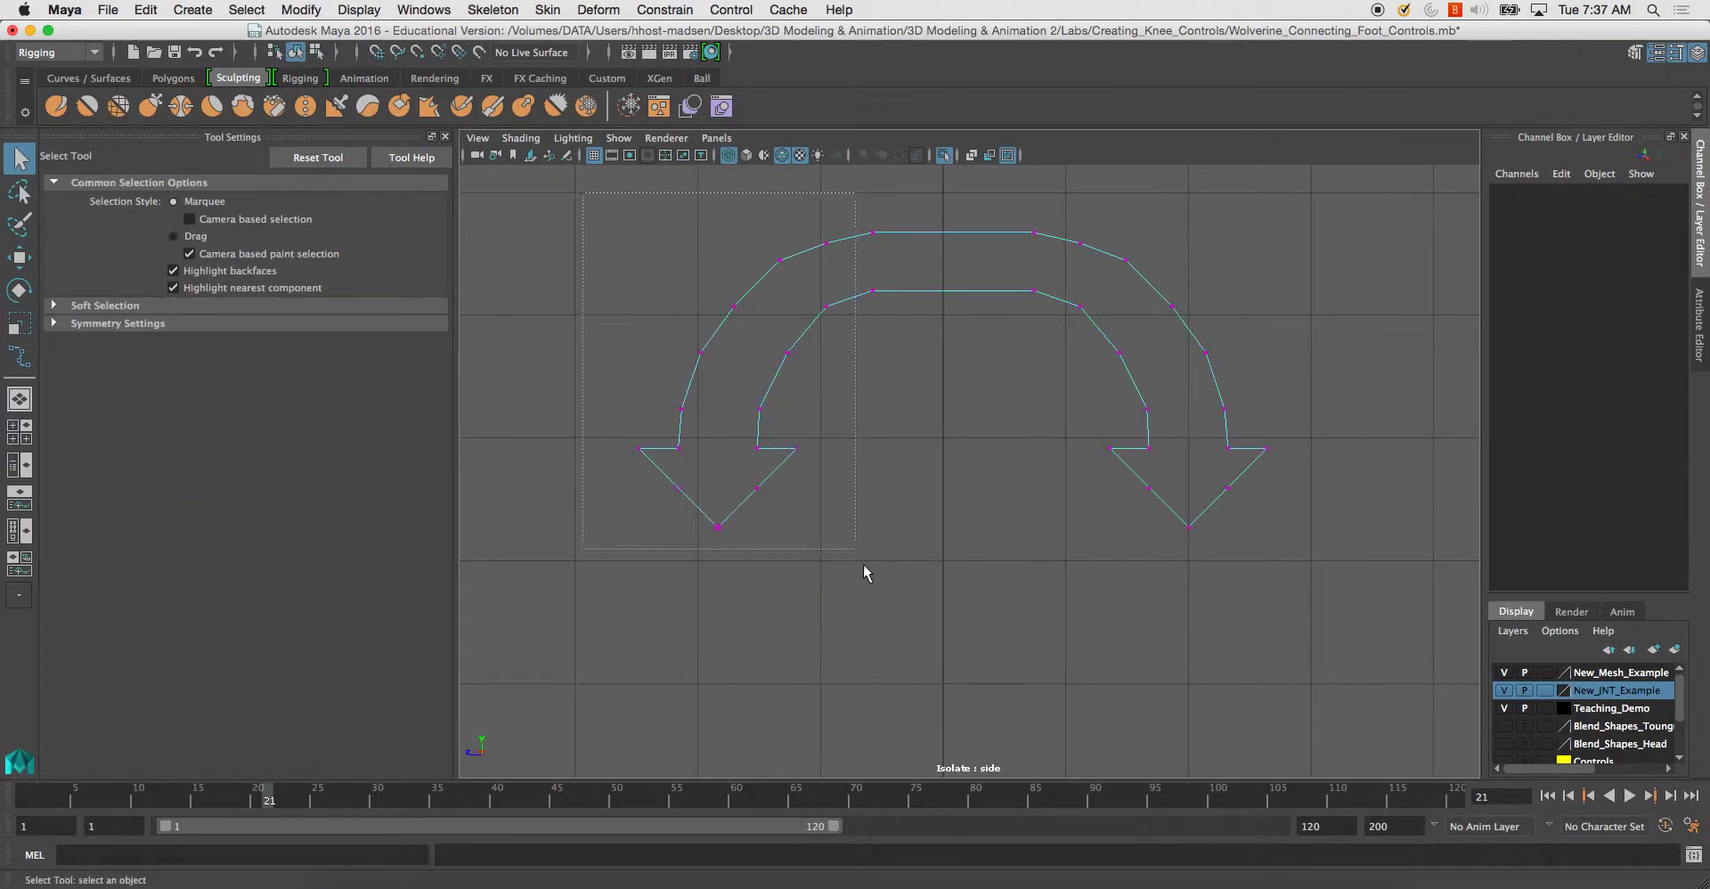
{"action": "left_click_drag", "start_coordinate": [853, 548], "coordinate": [857, 552]}
{"action": "key", "text": "w"}
{"action": "left_click_drag", "start_coordinate": [584, 380], "coordinate": [534, 372]}
{"action": "left_click", "coordinate": [928, 241]}
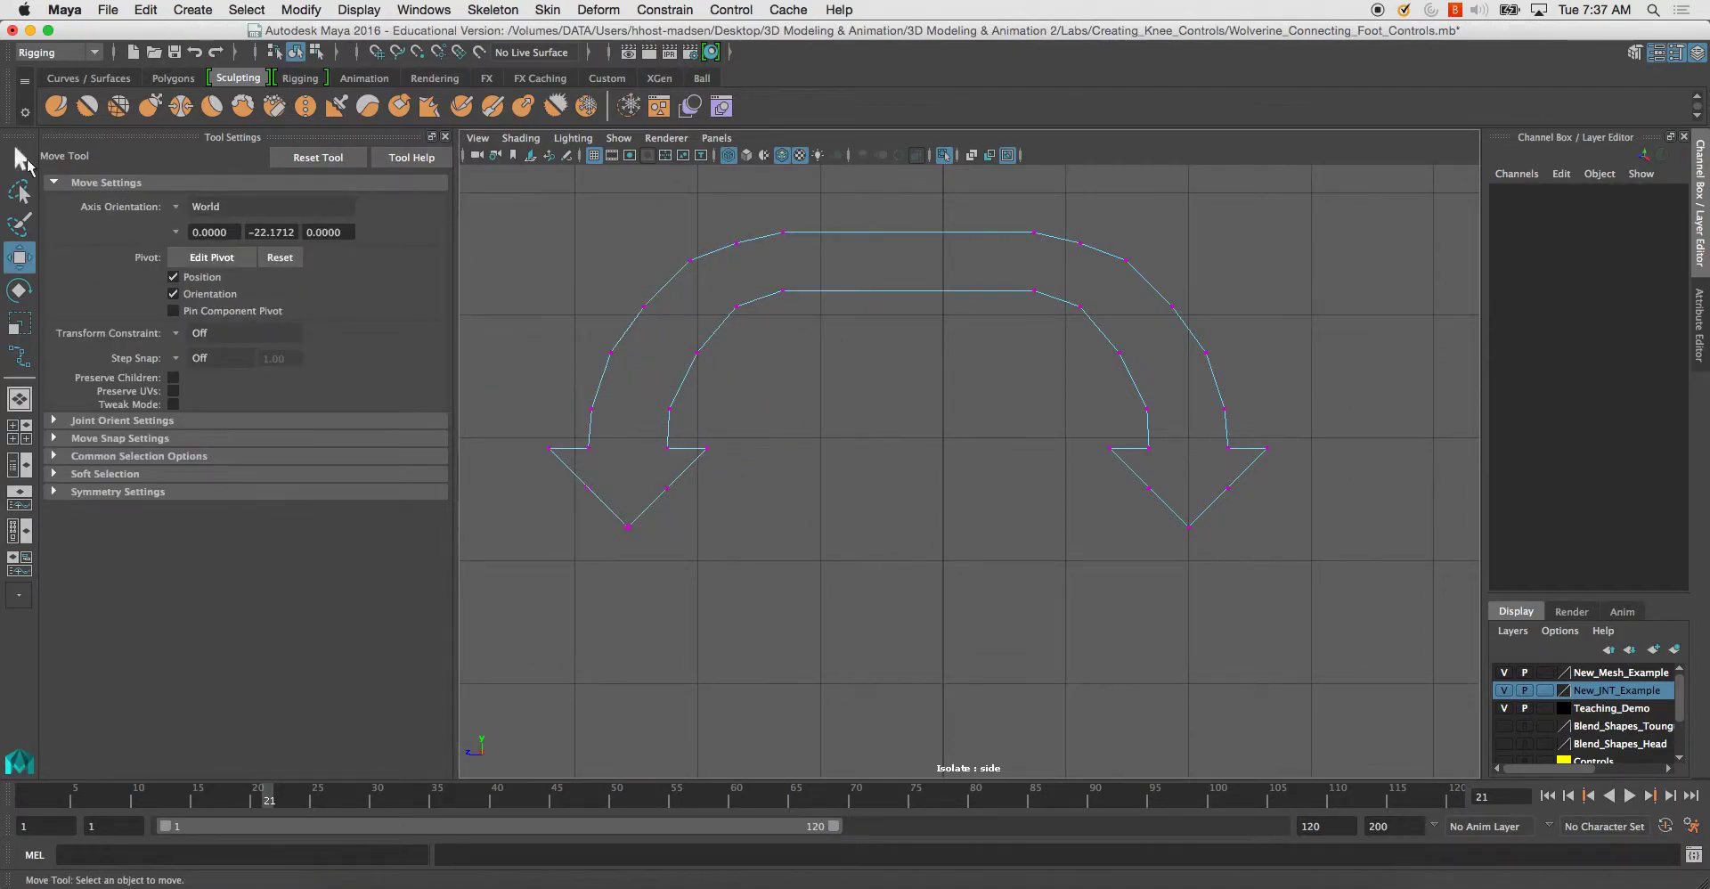
Return the clavicle curve to object mode and end its isolation.
{"action": "left_click_drag", "start_coordinate": [1, 162], "coordinate": [8, 161]}
{"action": "left_click", "coordinate": [28, 162]}
{"action": "right_click_drag", "start_coordinate": [846, 245], "coordinate": [884, 216]}
{"action": "key", "text": "ctrl+1"}
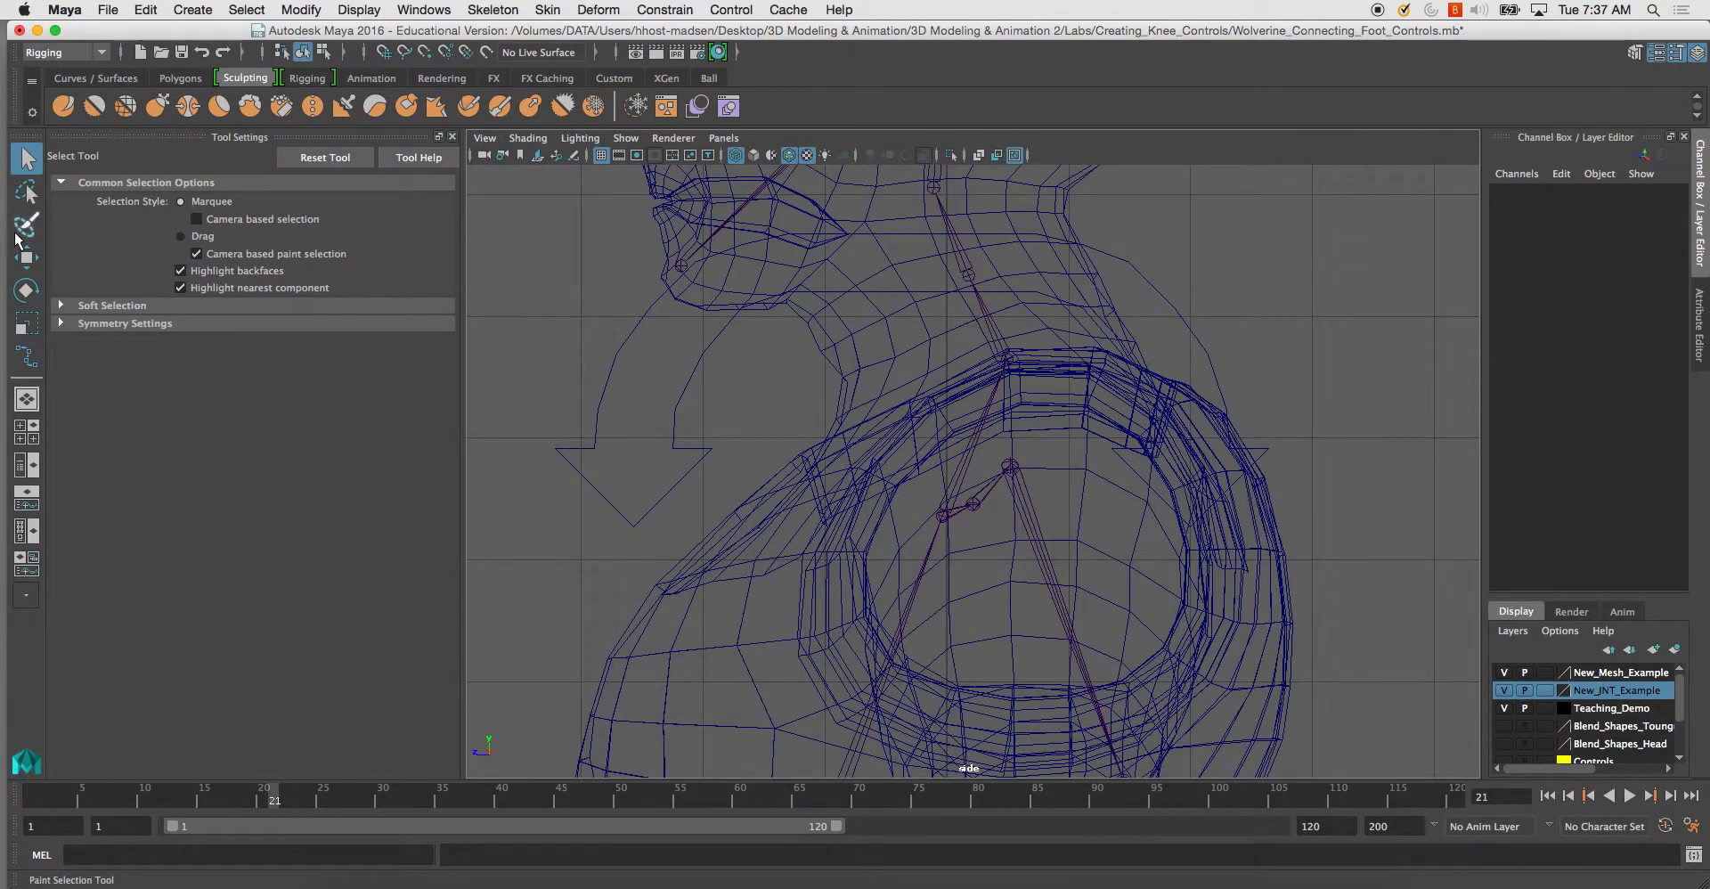
{"action": "left_click_drag", "start_coordinate": [5, 232], "coordinate": [0, 231]}
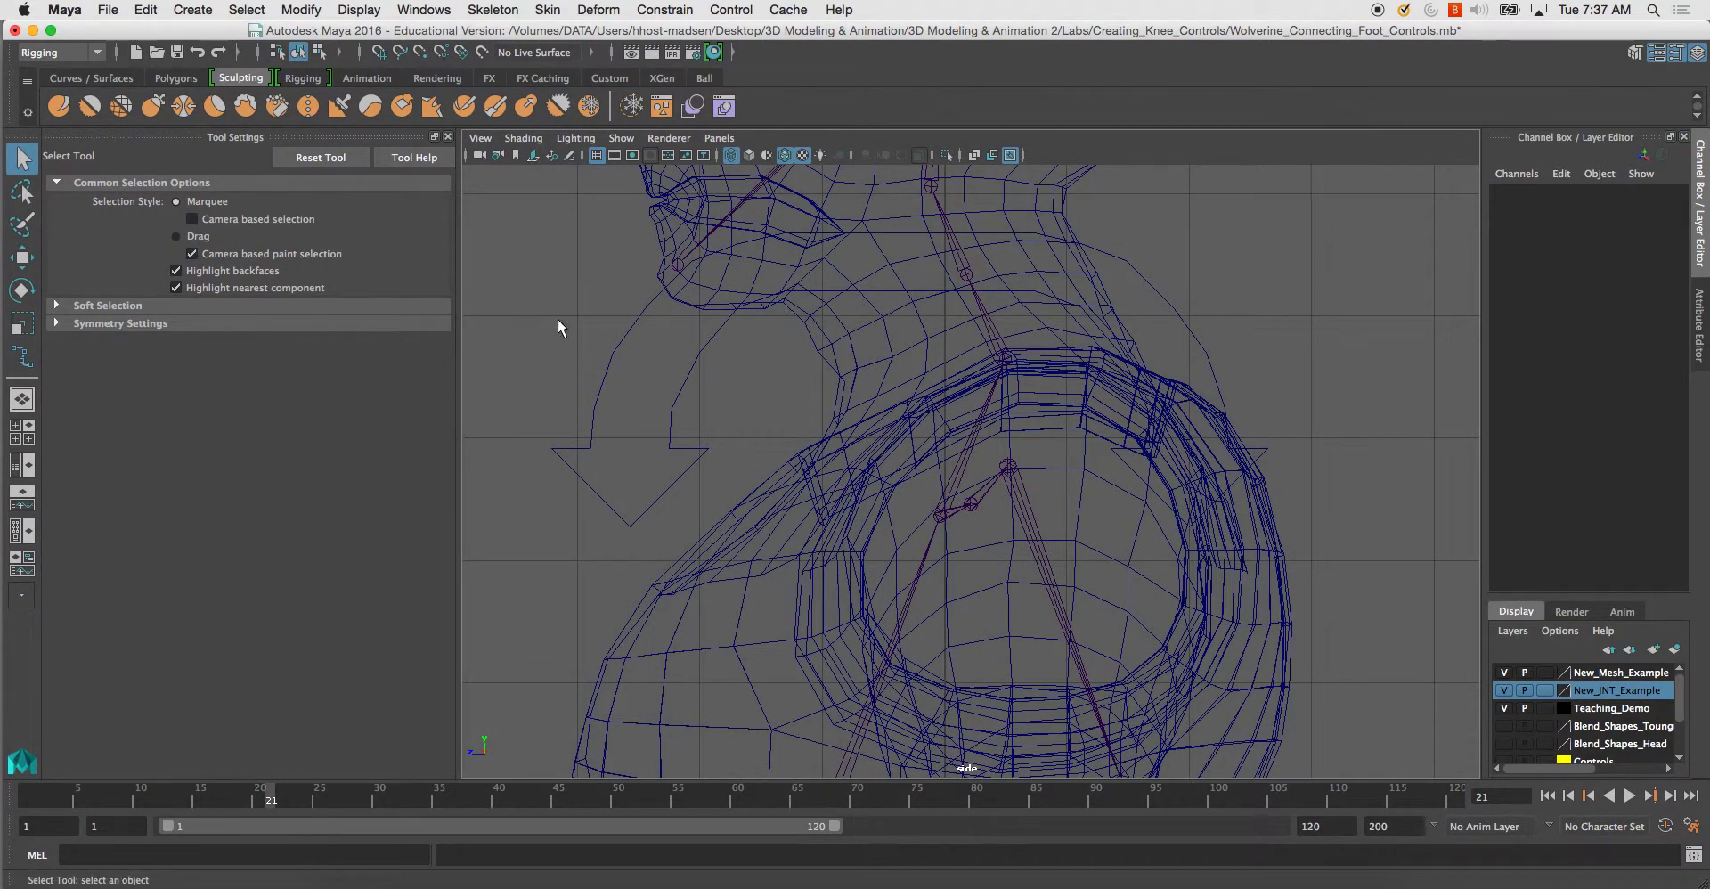
Select the clavicle control and, in the perspective view, move it to 8.93 in Translate Y and 0.046 in Translate Z.
{"action": "left_click_drag", "start_coordinate": [566, 317], "coordinate": [629, 419]}
{"action": "key", "text": "space"}
{"action": "key", "text": "space"}
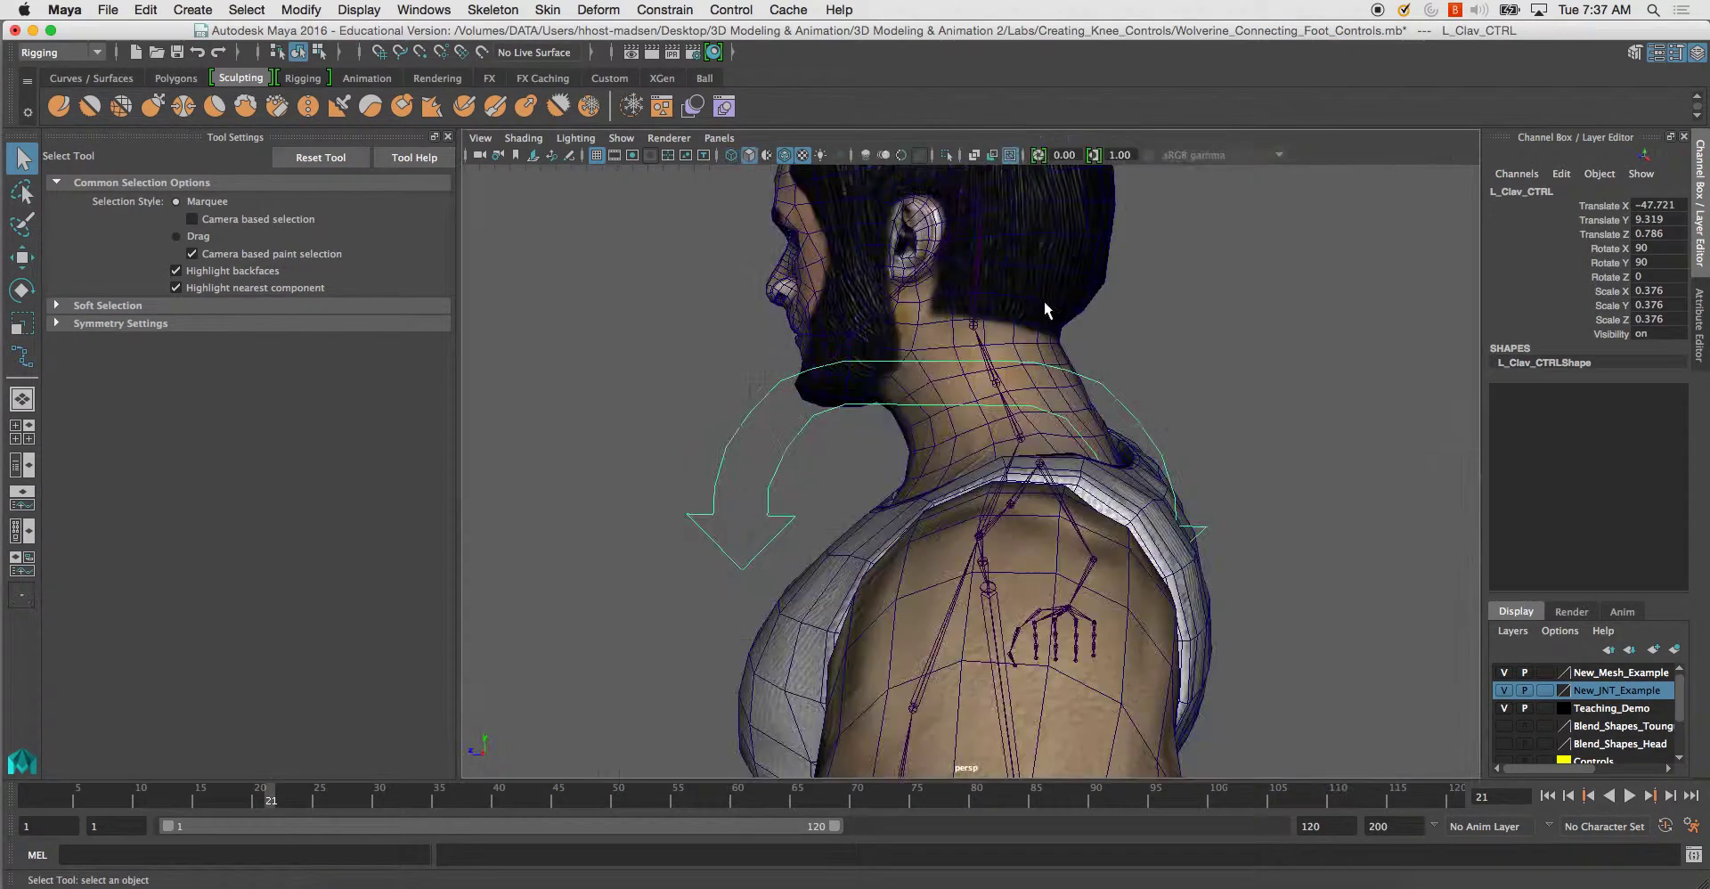
{"action": "key", "text": "w"}
{"action": "left_click_drag", "start_coordinate": [984, 320], "coordinate": [980, 352]}
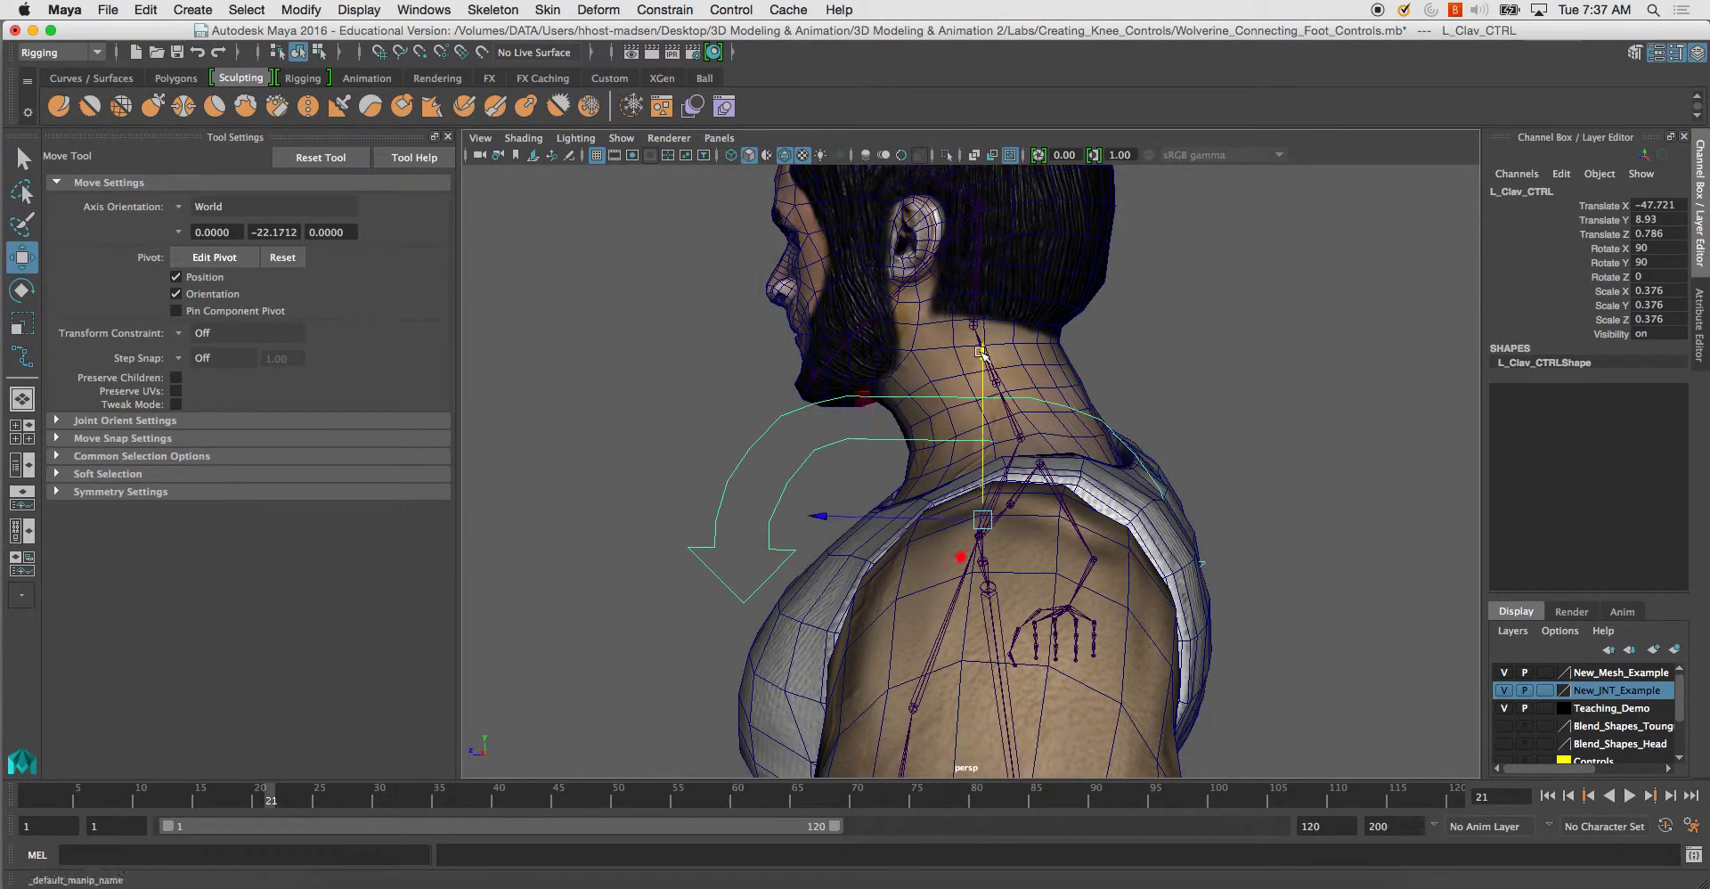
{"action": "left_click_drag", "start_coordinate": [851, 509], "coordinate": [852, 519]}
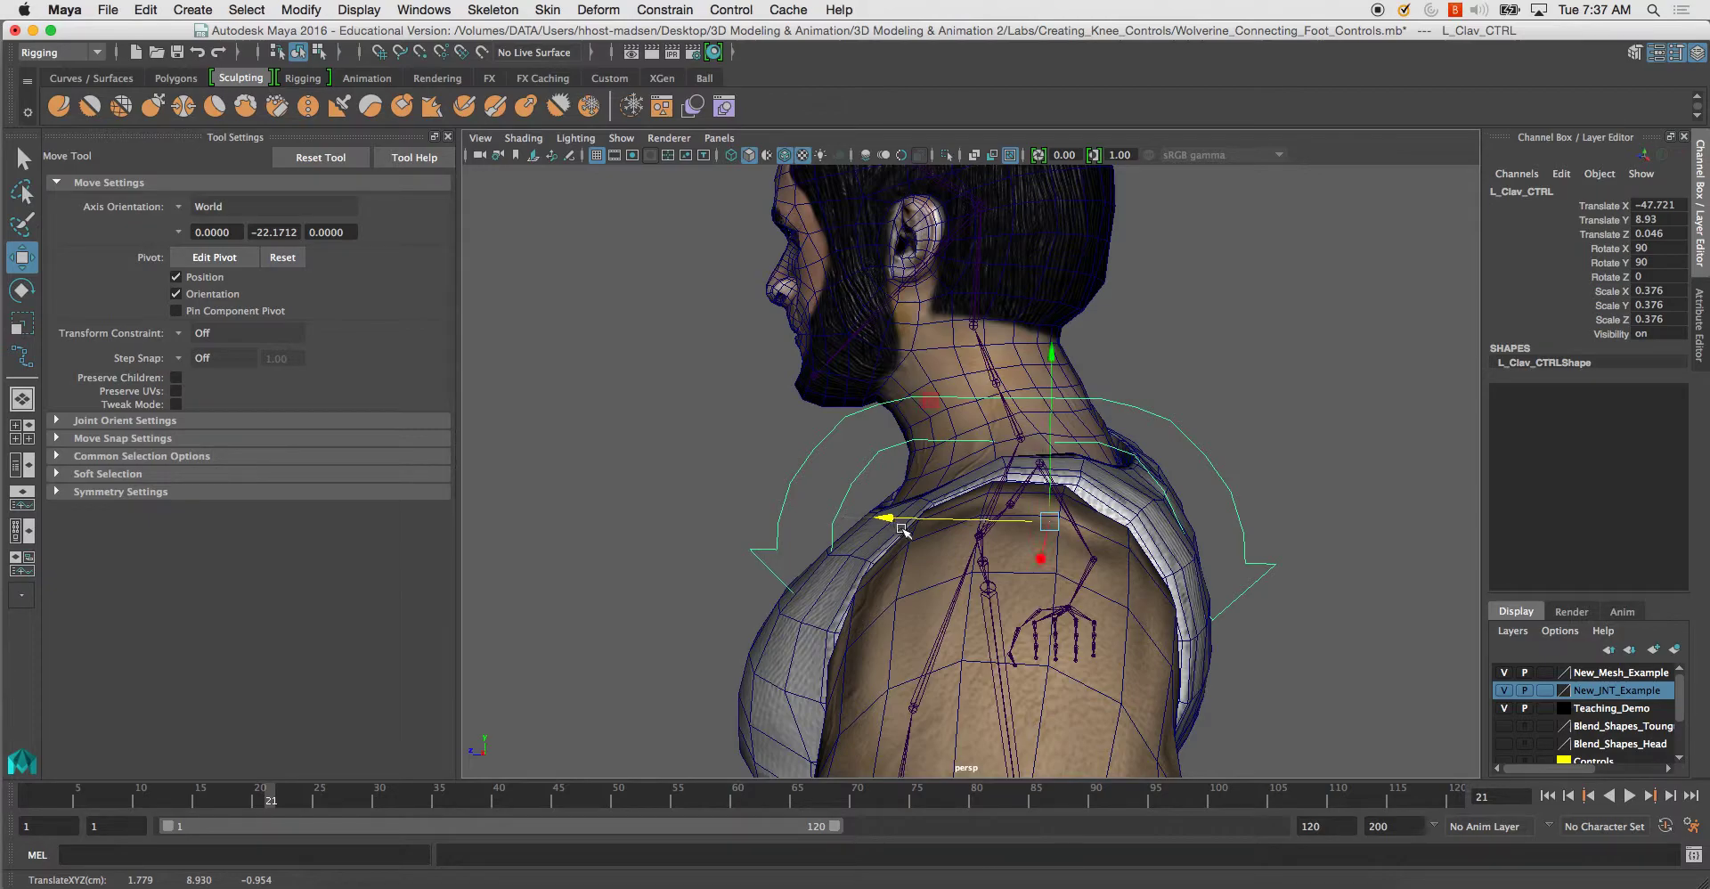
Check the control's placement from the side and raise it to 9.31 in Translate Y in the perspective view.
{"action": "key", "text": "space"}
{"action": "key", "text": "space"}
{"action": "key", "text": "e"}
{"action": "key", "text": "space"}
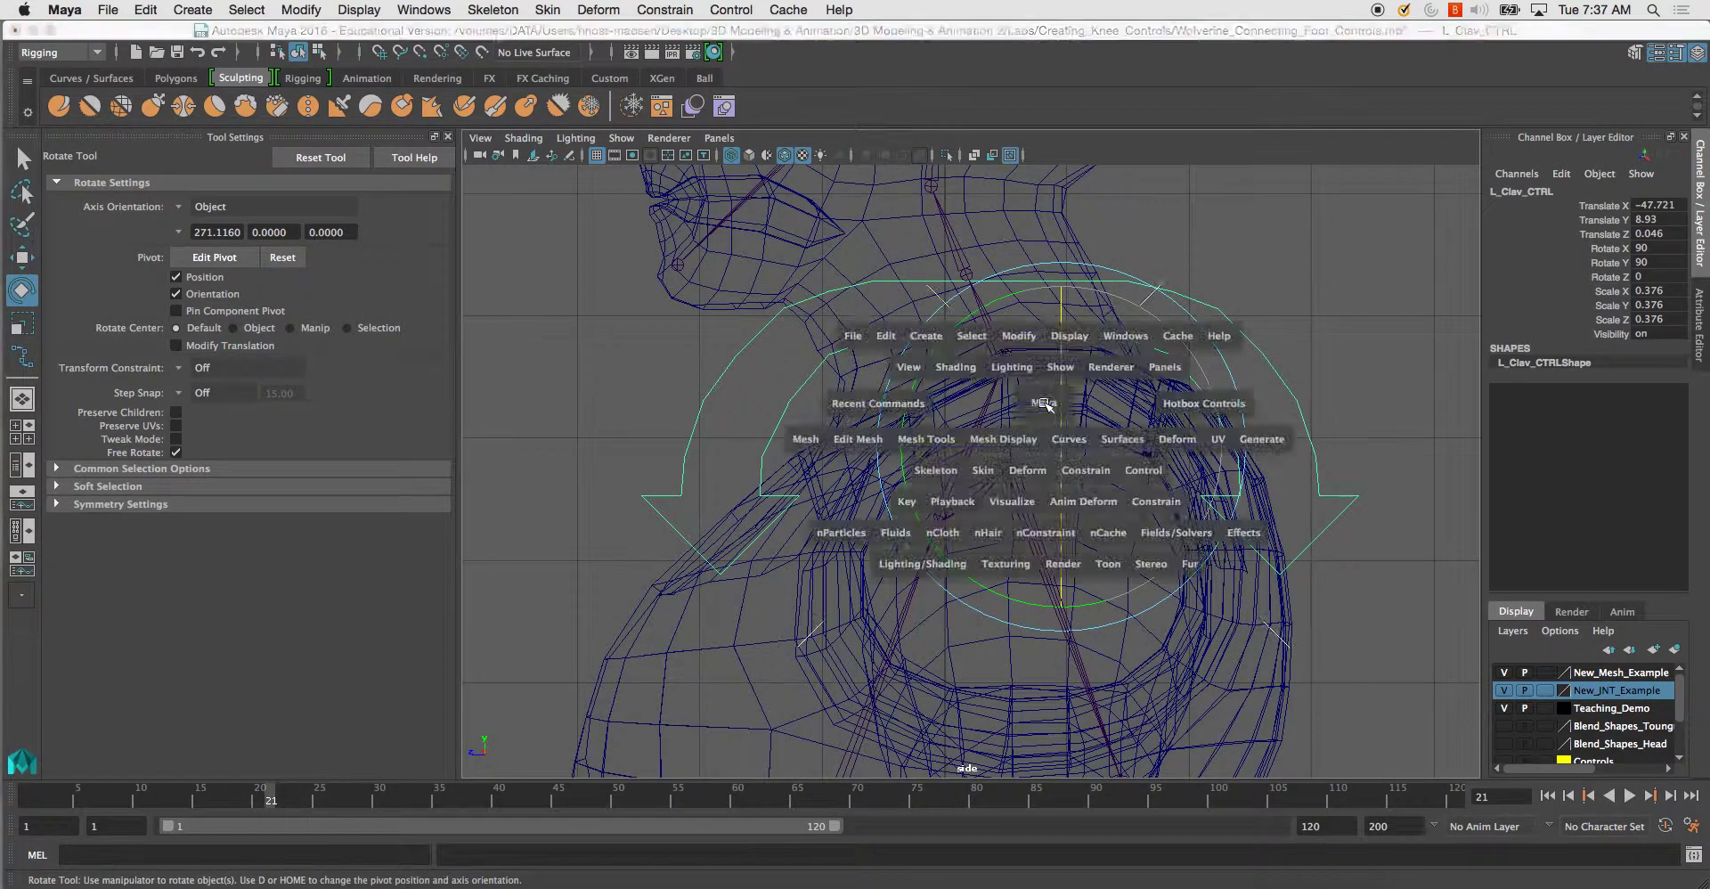
{"action": "key", "text": "space"}
{"action": "left_click_drag", "start_coordinate": [1175, 360], "coordinate": [1083, 356], "text": "alt"}
{"action": "key", "text": "w"}
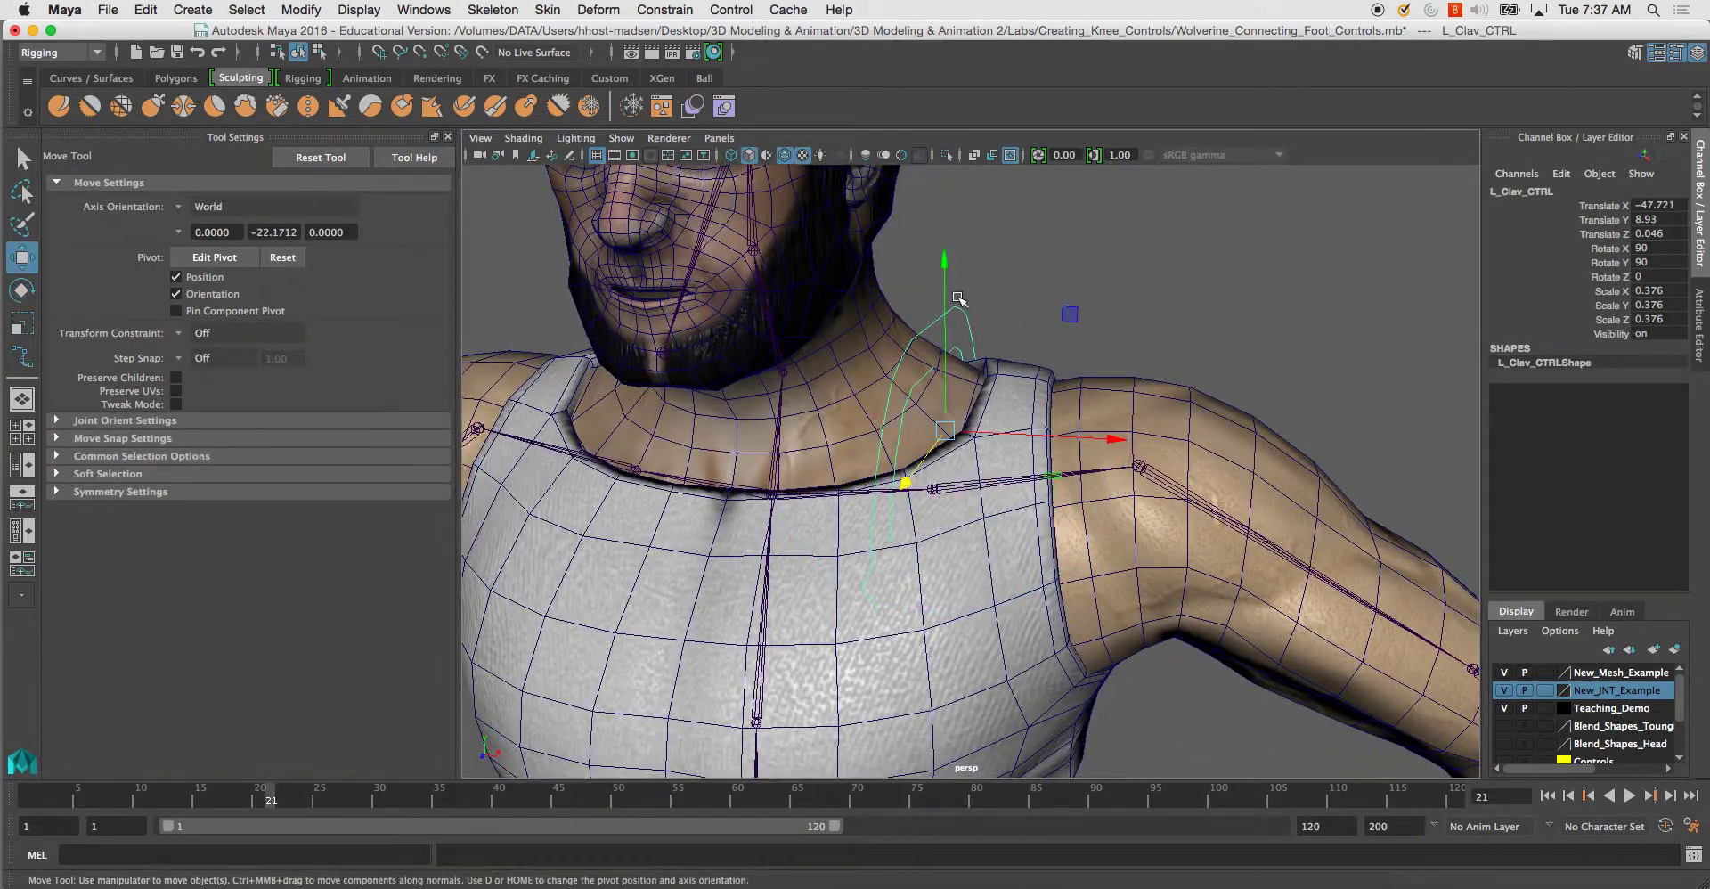
{"action": "left_click_drag", "start_coordinate": [942, 257], "coordinate": [944, 222]}
{"action": "key", "text": "e"}
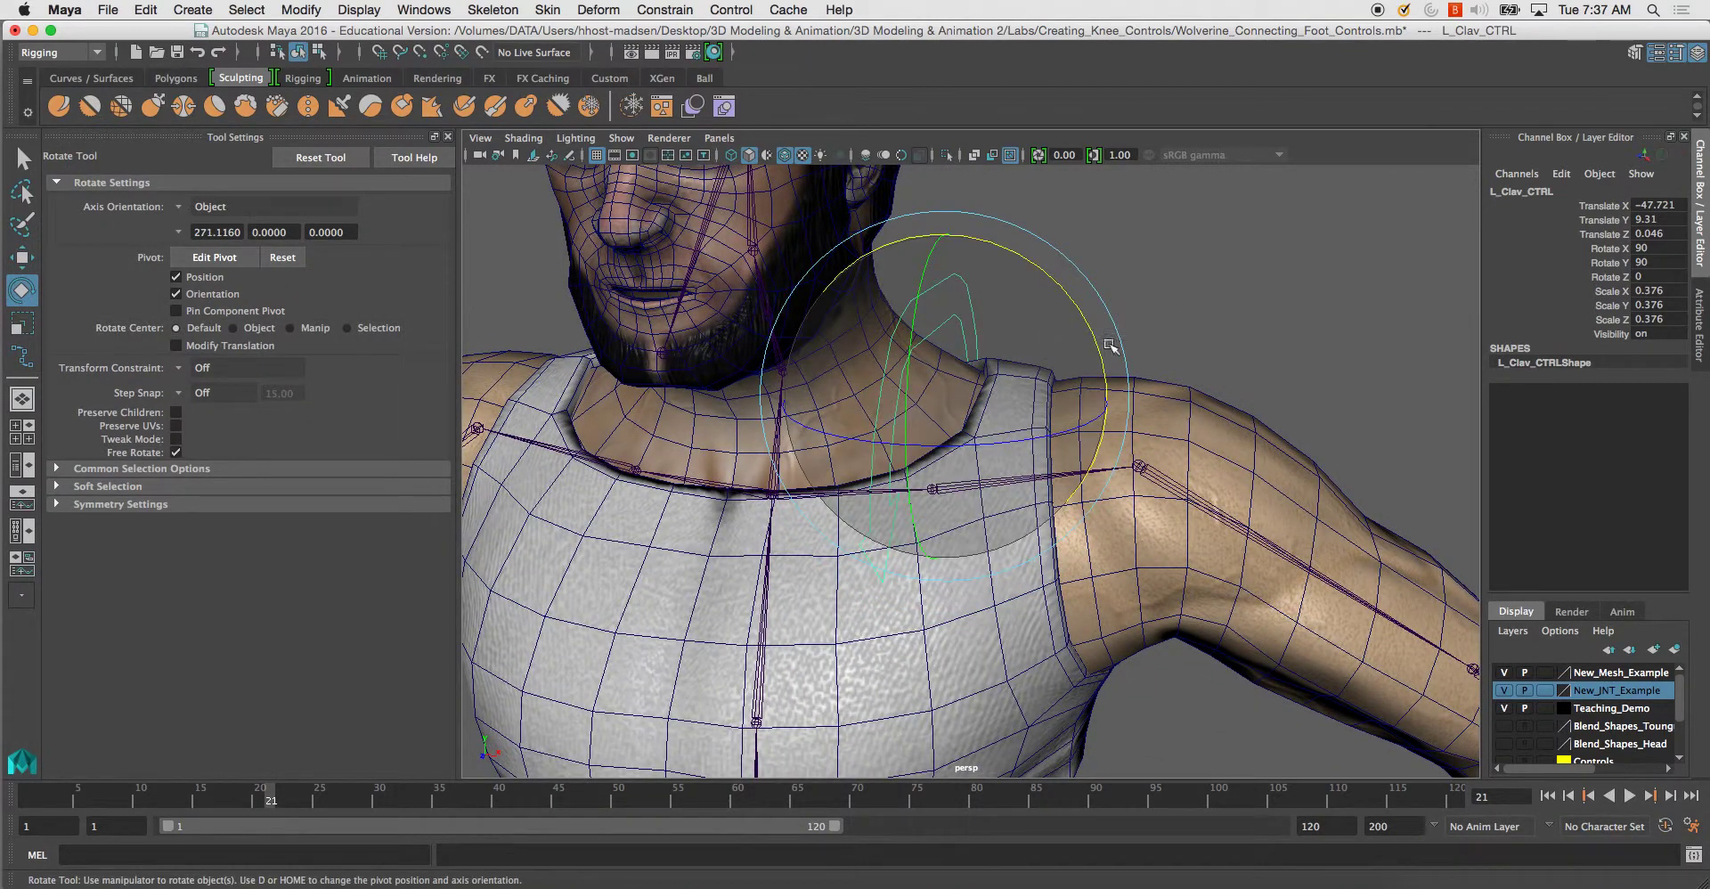
{"action": "left_click", "coordinate": [1092, 330]}
{"action": "left_click_drag", "start_coordinate": [1092, 331], "coordinate": [1206, 355], "text": "alt"}
{"action": "left_click", "coordinate": [1254, 437]}
In the side view, select the control vertices of the curve's rear half and move them further backward.
{"action": "key", "text": "space"}
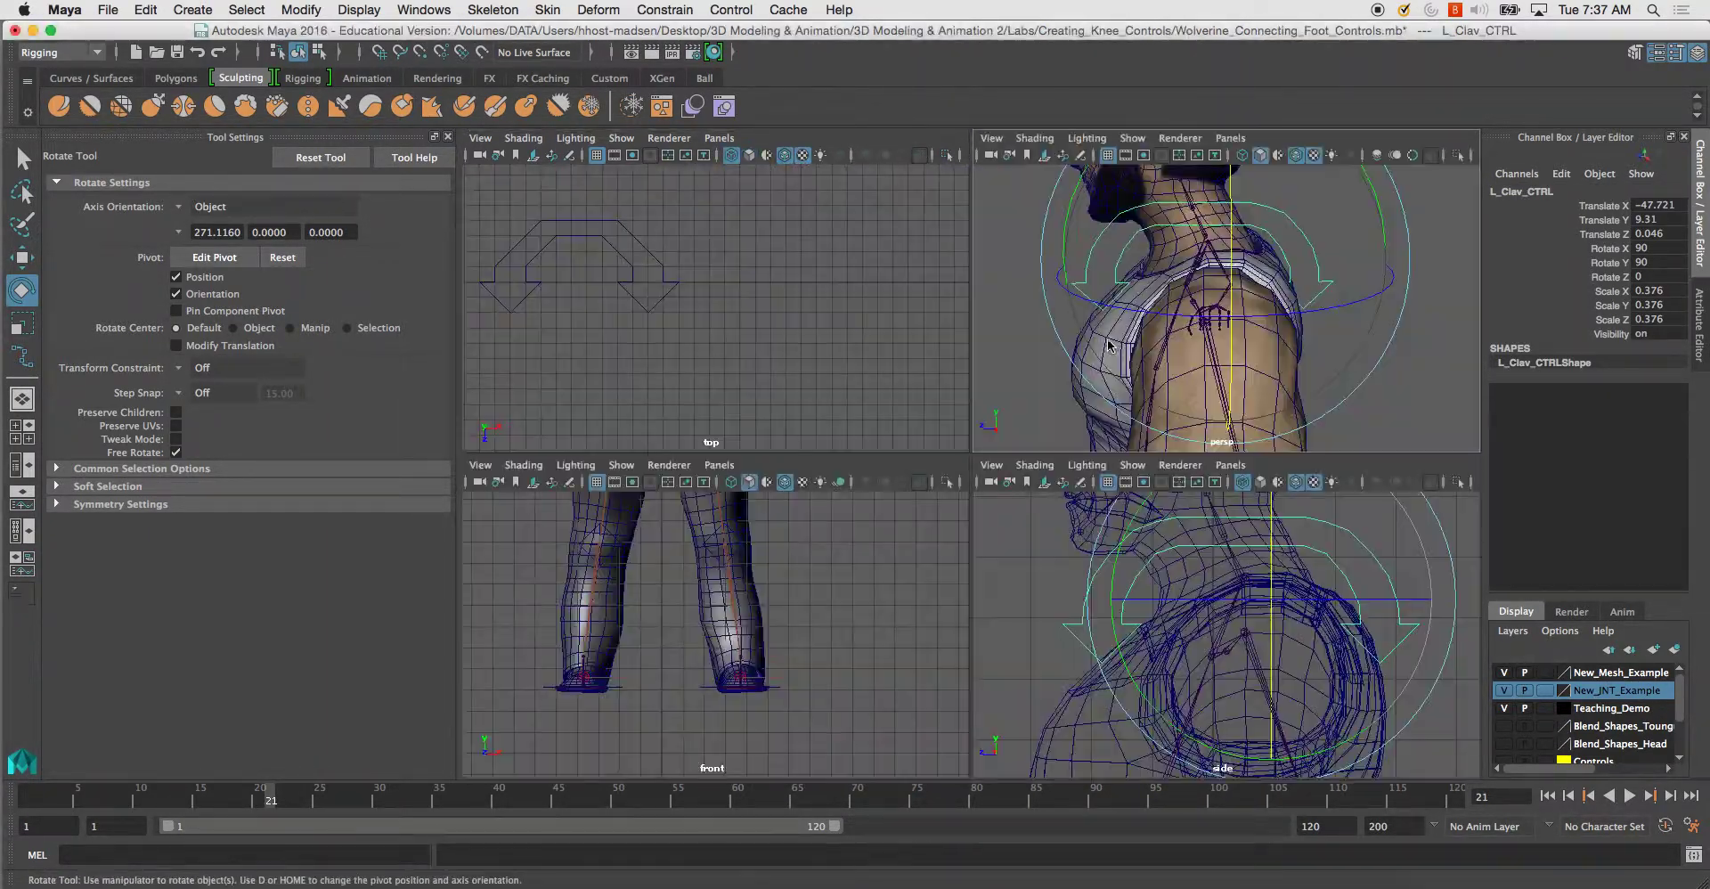
{"action": "key", "text": "space"}
{"action": "right_click_drag", "start_coordinate": [1282, 341], "coordinate": [1162, 267]}
{"action": "left_click_drag", "start_coordinate": [1429, 567], "coordinate": [1429, 567]}
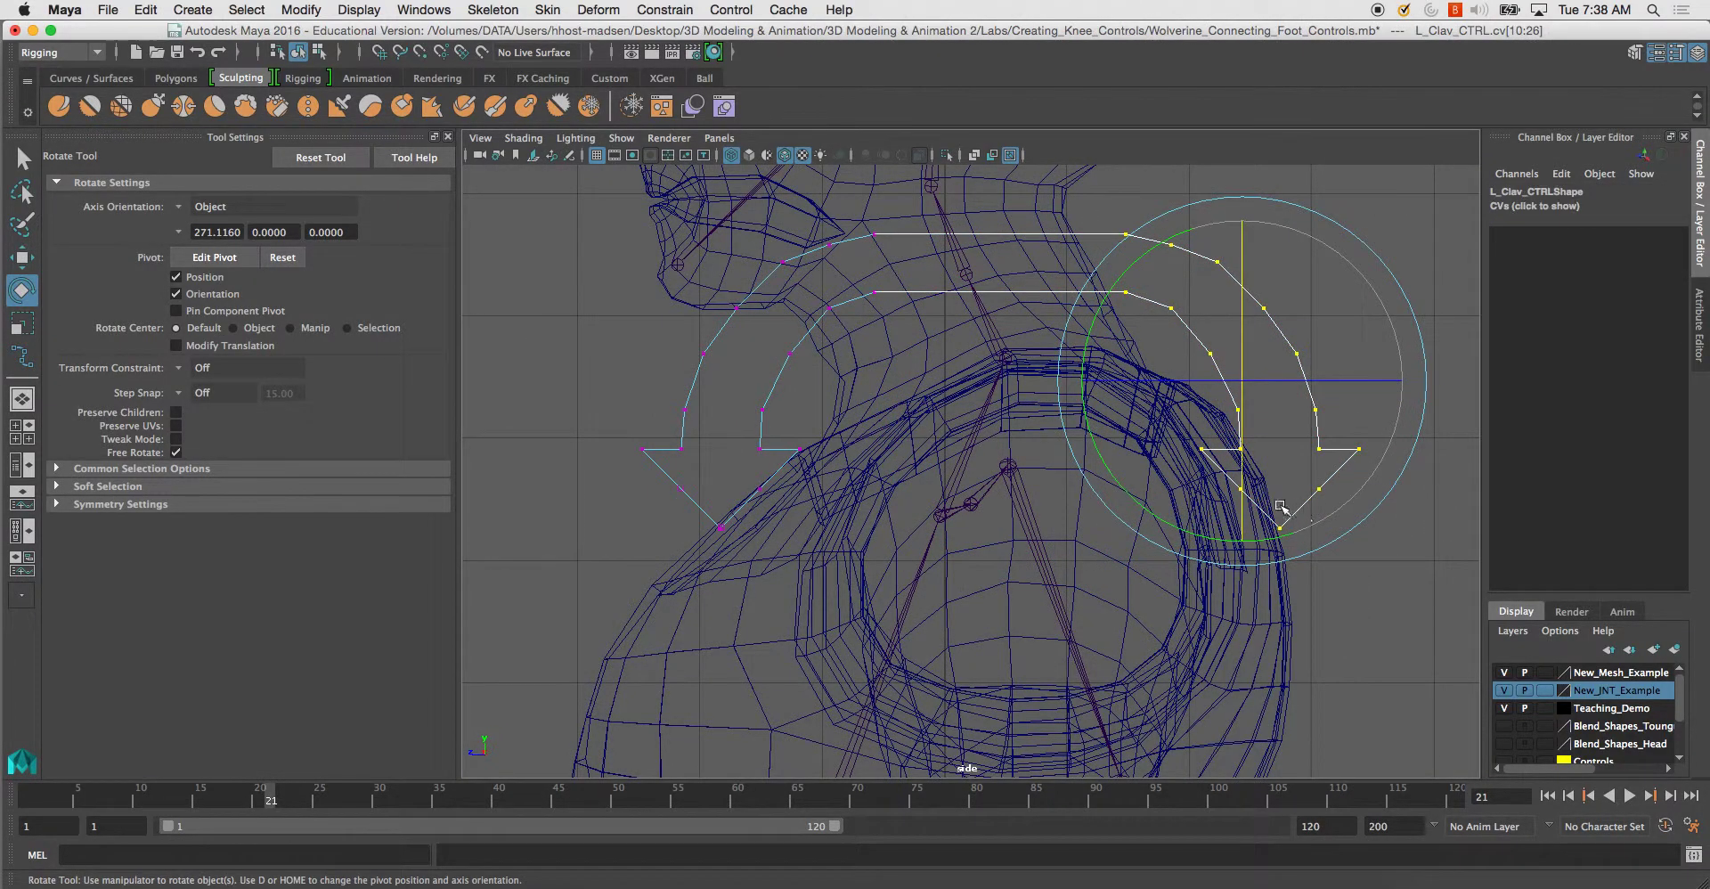
{"action": "key", "text": "w"}
{"action": "left_click_drag", "start_coordinate": [1079, 392], "coordinate": [1131, 401]}
Leave component mode and review the lengthened clavicle control around the shoulder in the perspective view.
{"action": "key", "text": "space"}
{"action": "key", "text": "space"}
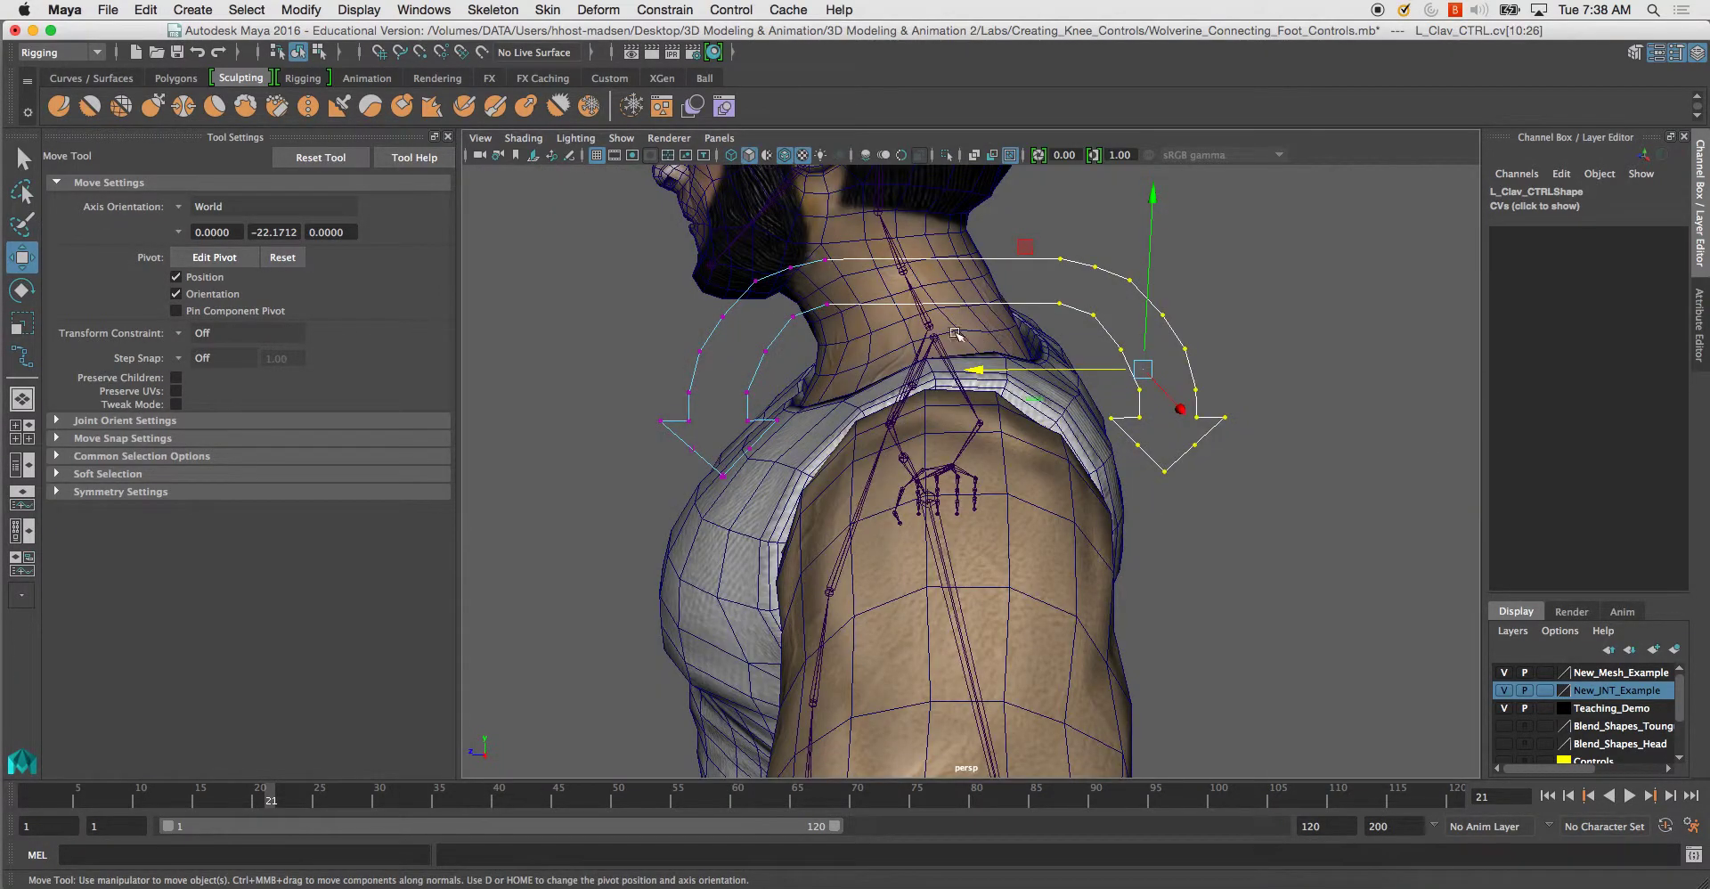
{"action": "key", "text": "f"}
{"action": "left_click", "coordinate": [1167, 243]}
{"action": "left_click_drag", "start_coordinate": [1167, 243], "coordinate": [781, 309], "text": "alt"}
{"action": "scroll", "coordinate": [1061, 351], "scroll_direction": "down", "scroll_amount": 4}
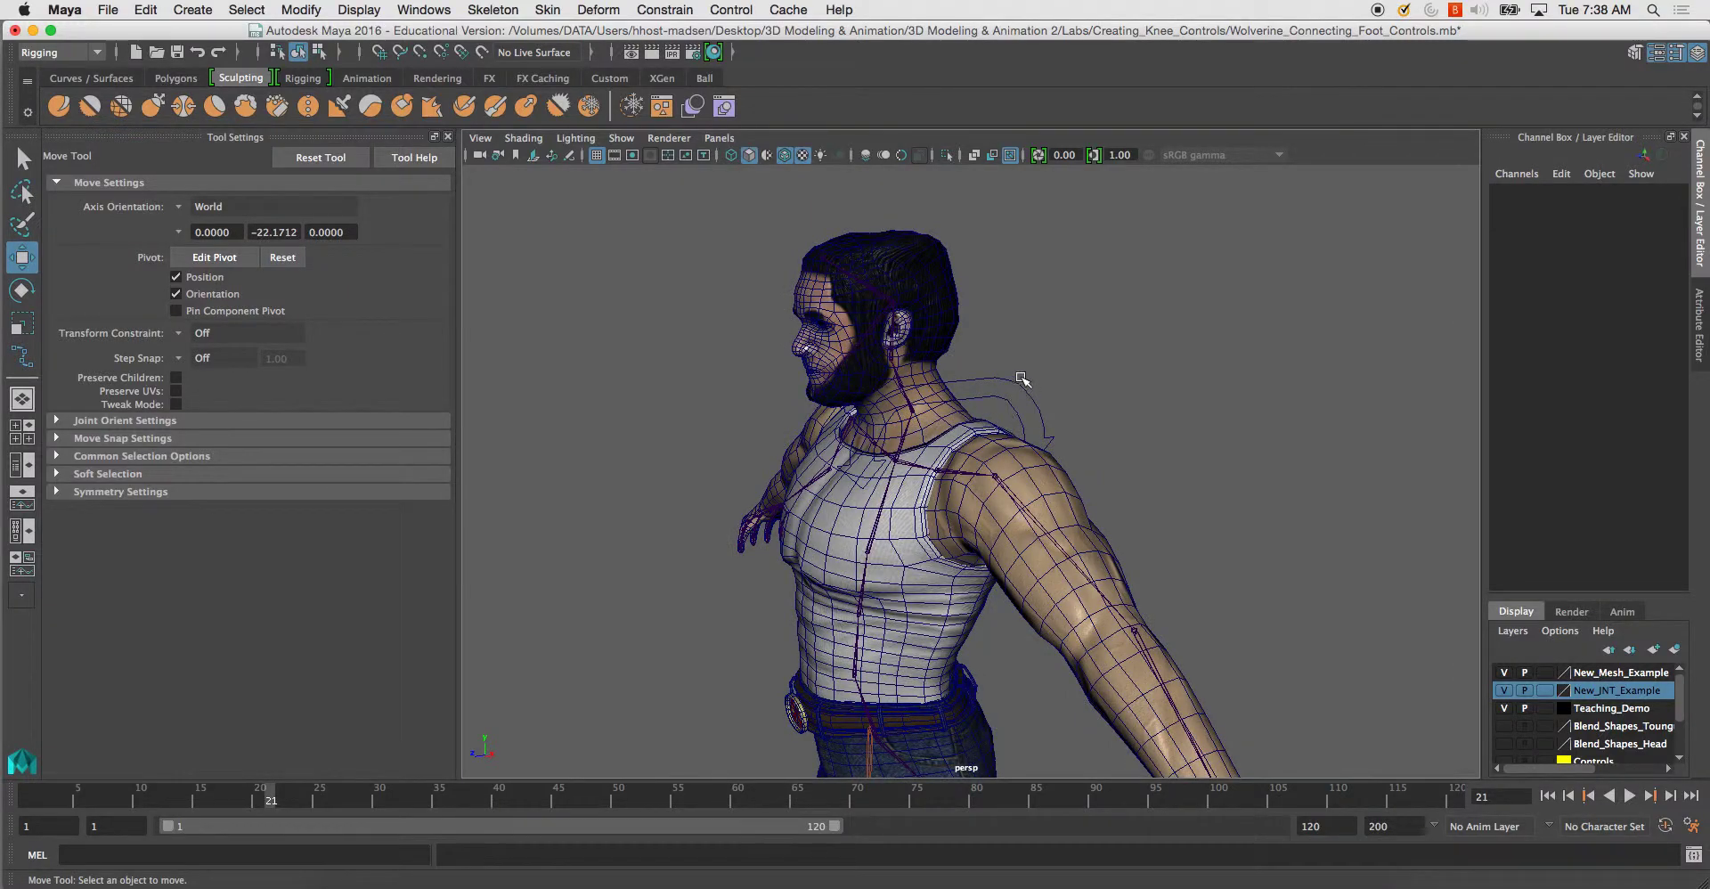
Try raising the clavicle control and rotating it freely above the left shoulder.
{"action": "left_click", "coordinate": [1023, 379]}
{"action": "left_click_drag", "start_coordinate": [1023, 380], "coordinate": [956, 263], "text": "alt"}
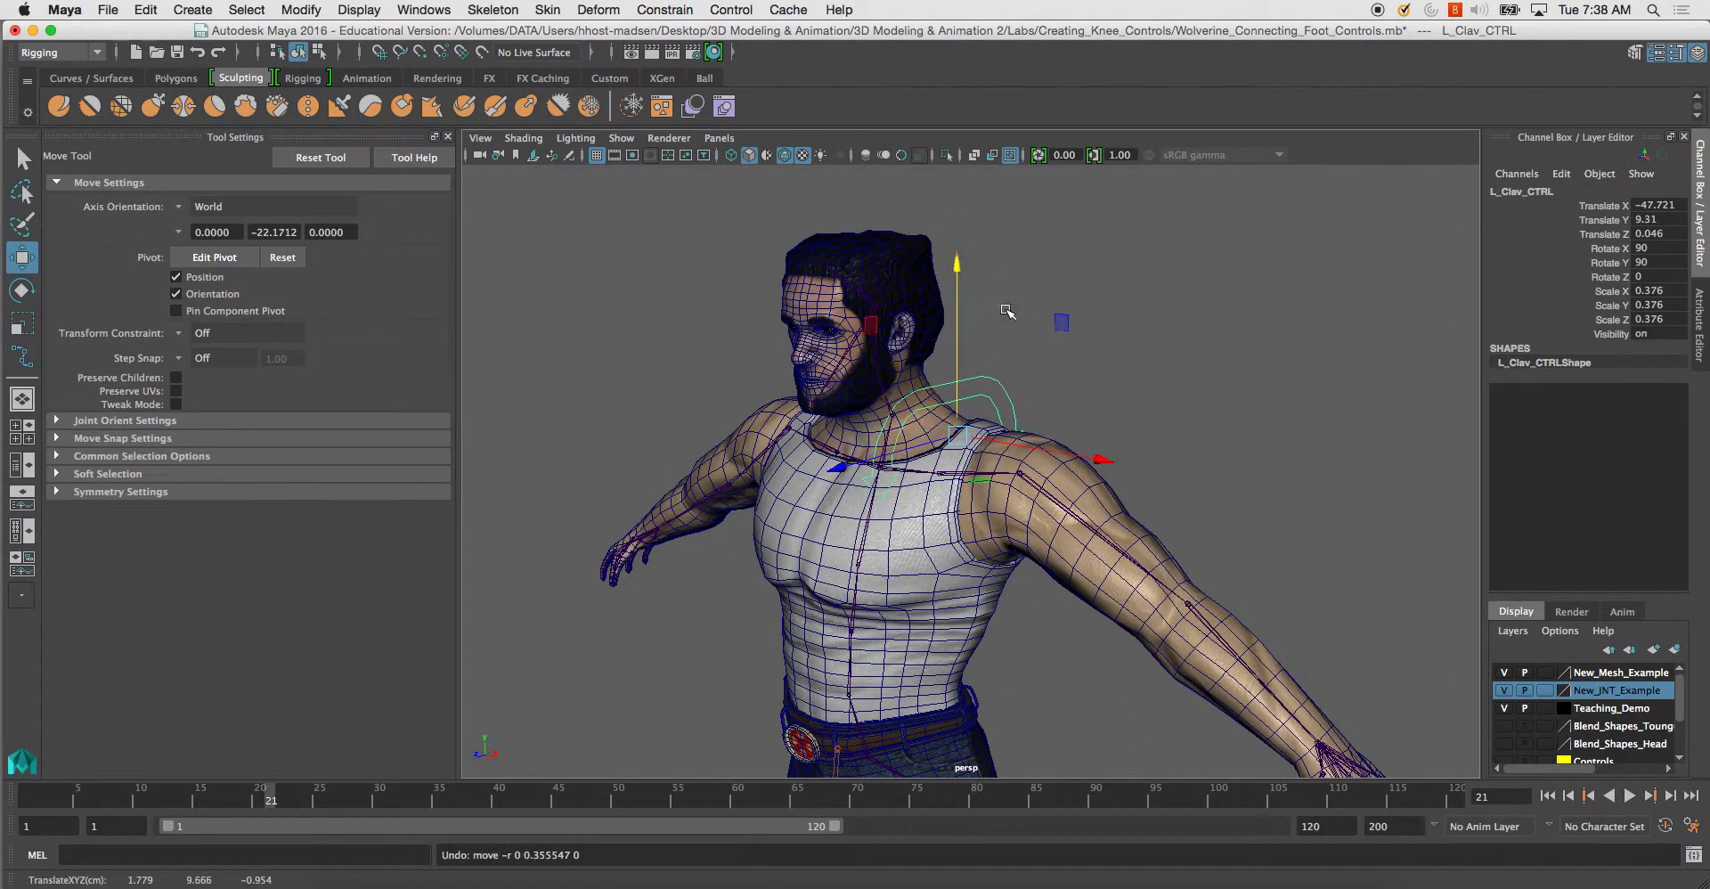
{"action": "key", "text": "e"}
{"action": "mouse_move", "coordinate": [985, 371]}
{"action": "left_mouse_down"}
{"action": "mouse_move", "coordinate": [1012, 381]}
{"action": "mouse_move", "coordinate": [965, 391]}
{"action": "left_mouse_up"}
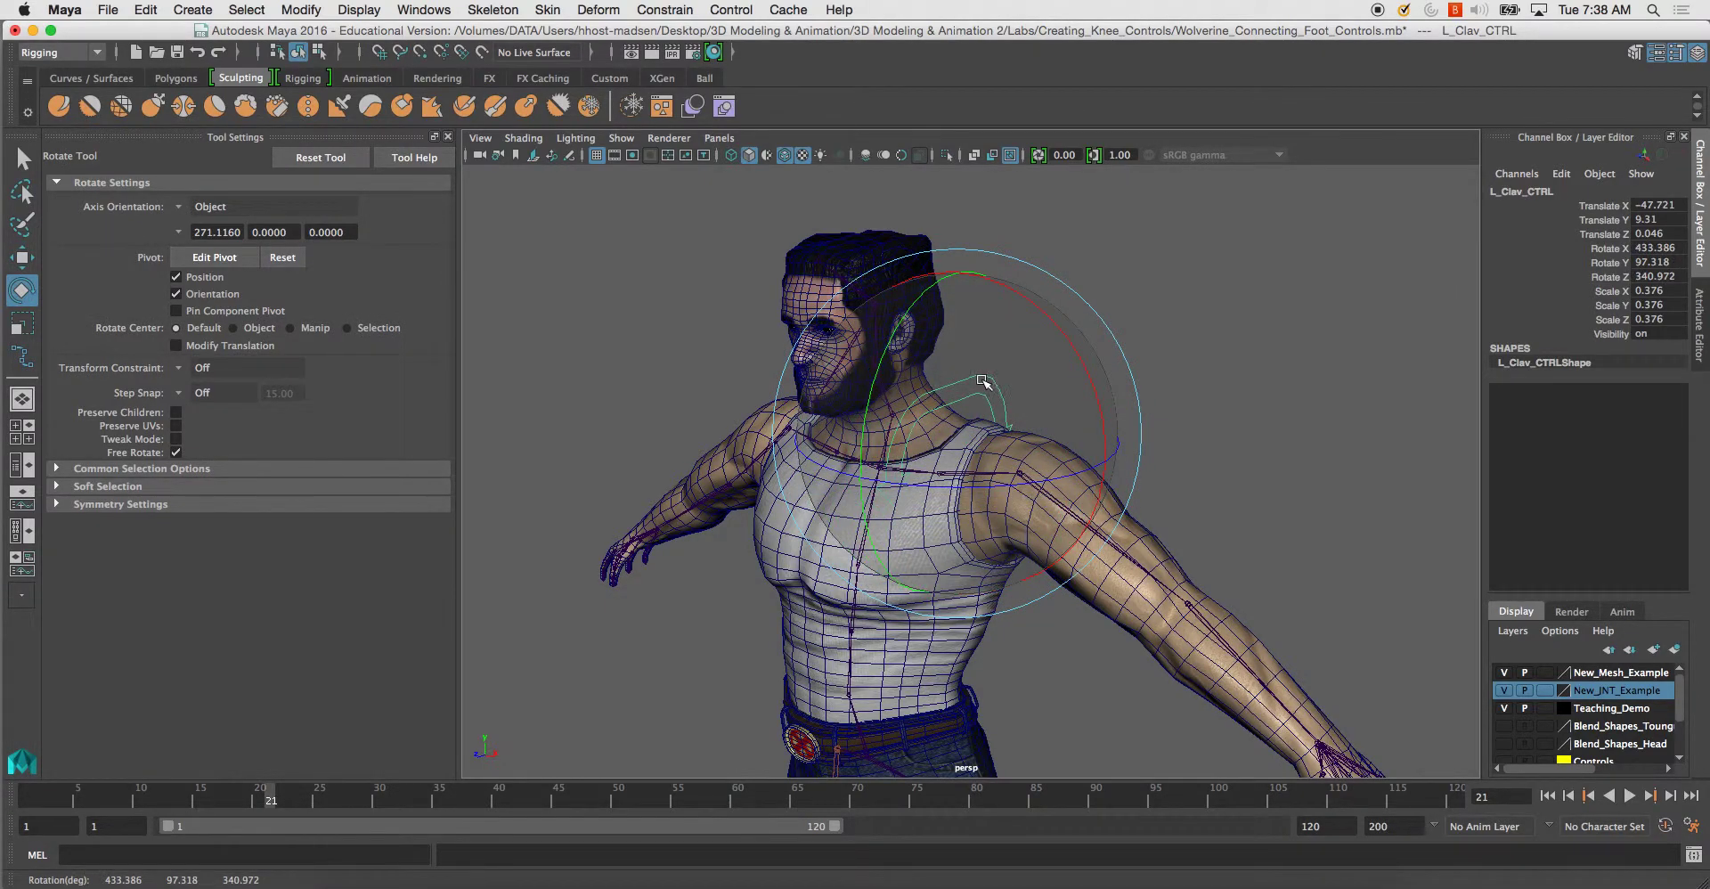
{"action": "left_click", "coordinate": [1260, 321]}
Examine how the left clavicle control fits around the neck and shoulder from the front and the side.
{"action": "left_click_drag", "start_coordinate": [1048, 341], "coordinate": [969, 347], "text": "alt"}
{"action": "right_click_drag", "start_coordinate": [970, 347], "coordinate": [989, 382], "text": "alt"}
{"action": "left_click_drag", "start_coordinate": [989, 382], "coordinate": [1004, 419], "text": "alt"}
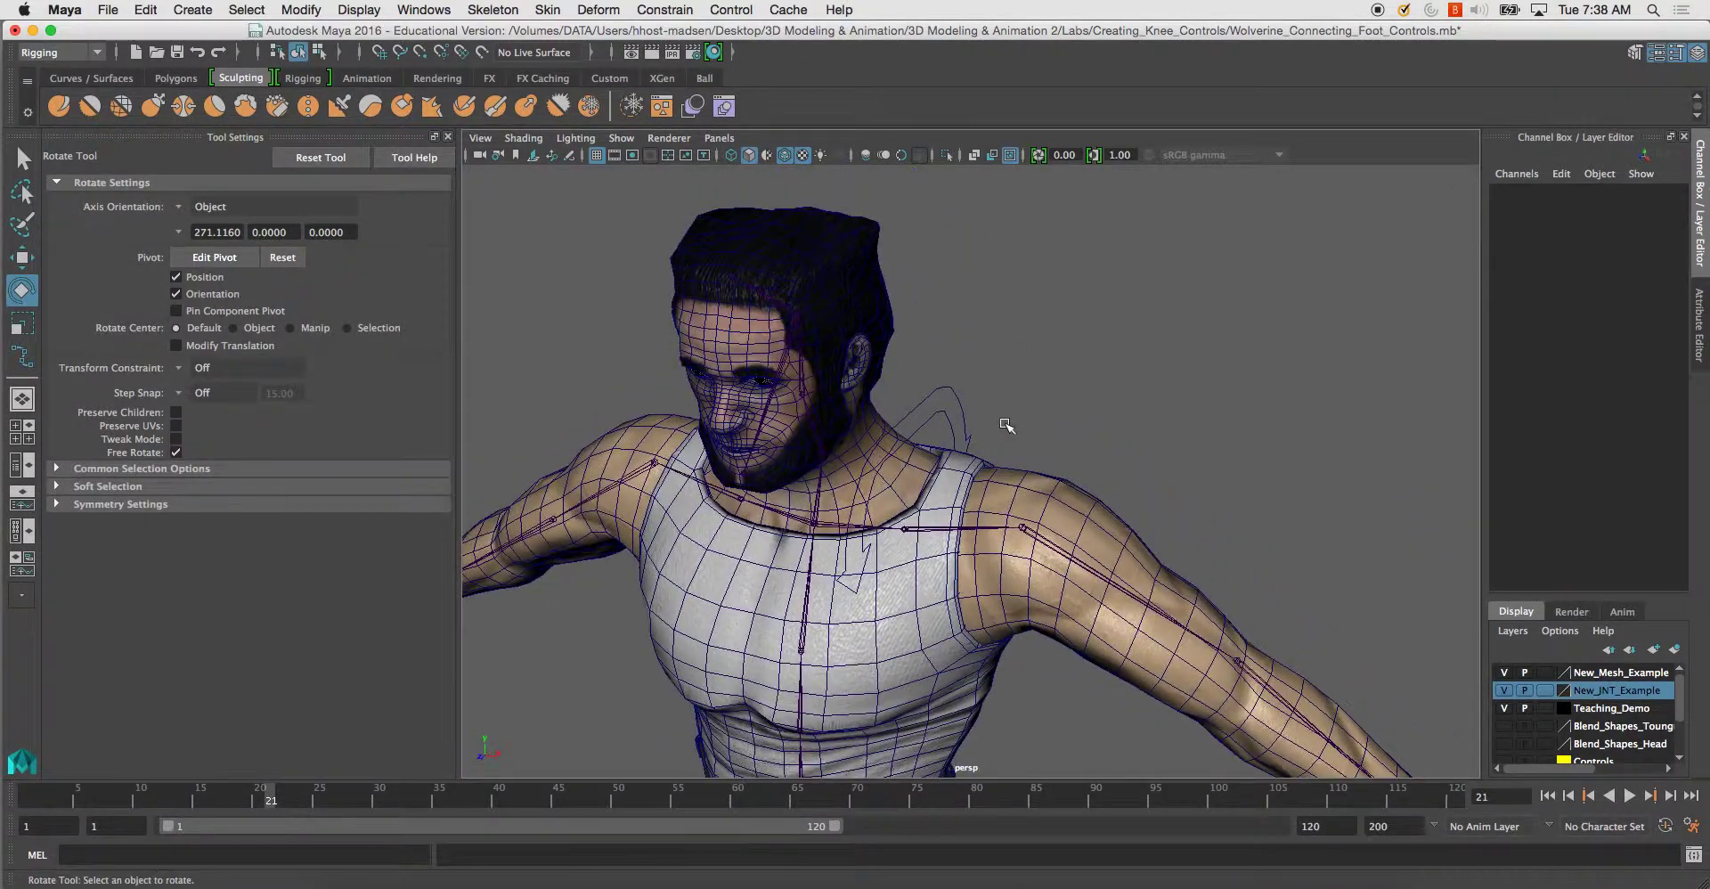
{"action": "right_click_drag", "start_coordinate": [1004, 419], "coordinate": [992, 473], "text": "alt"}
{"action": "left_click_drag", "start_coordinate": [992, 473], "coordinate": [945, 390], "text": "alt"}
{"action": "left_click", "coordinate": [896, 392]}
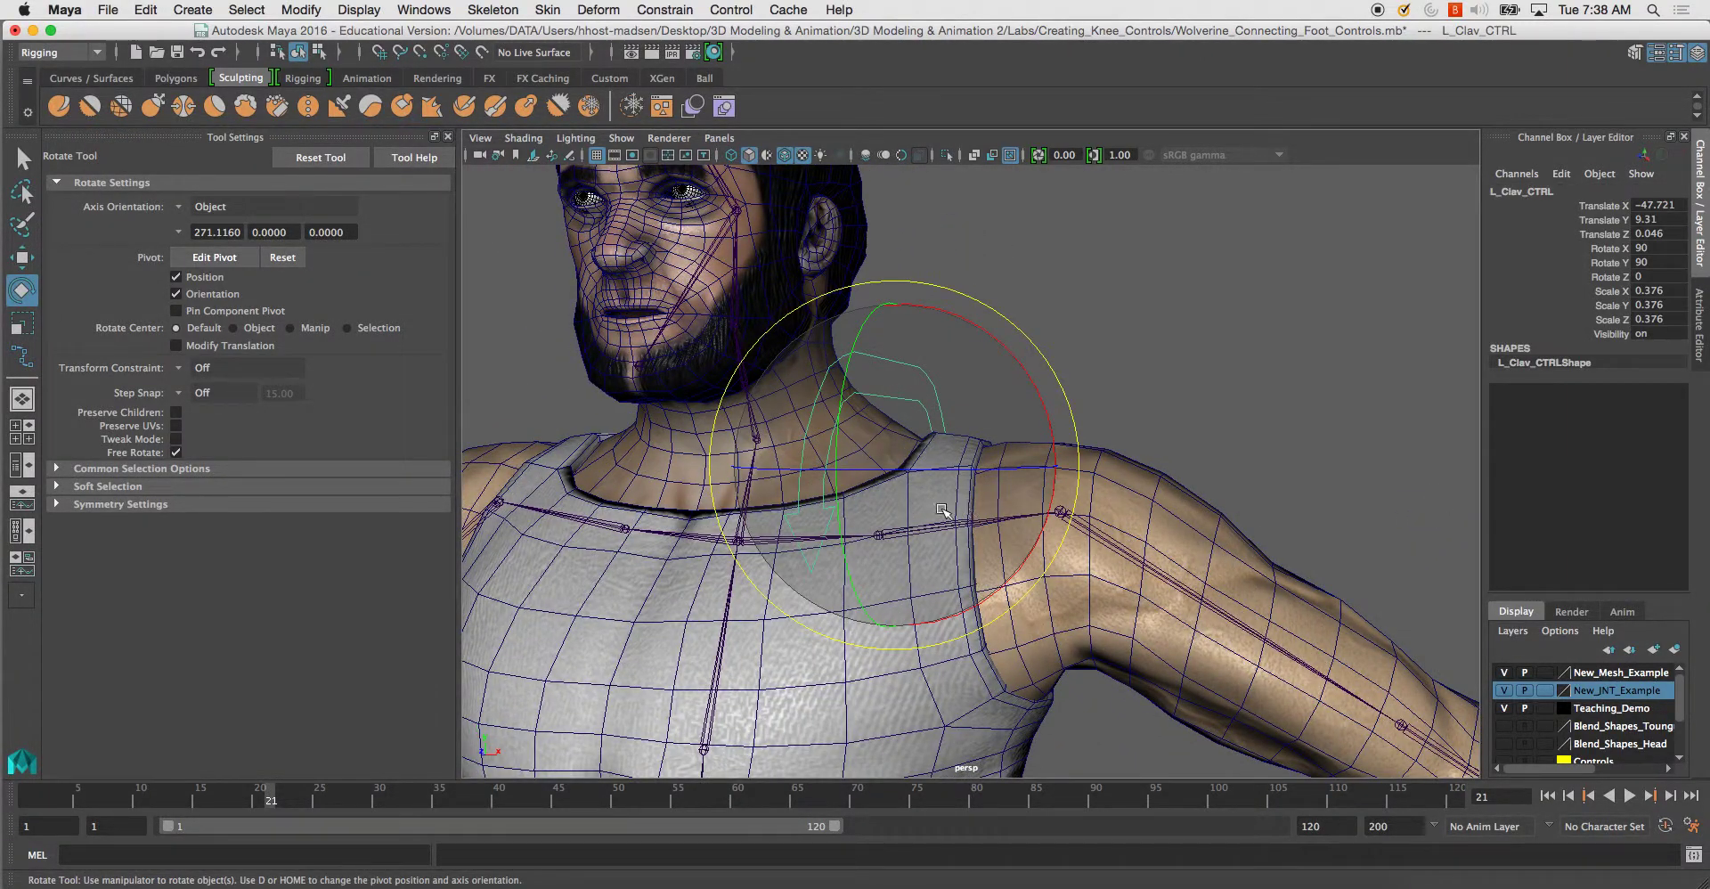
{"action": "left_click_drag", "start_coordinate": [929, 496], "coordinate": [883, 458], "text": "alt"}
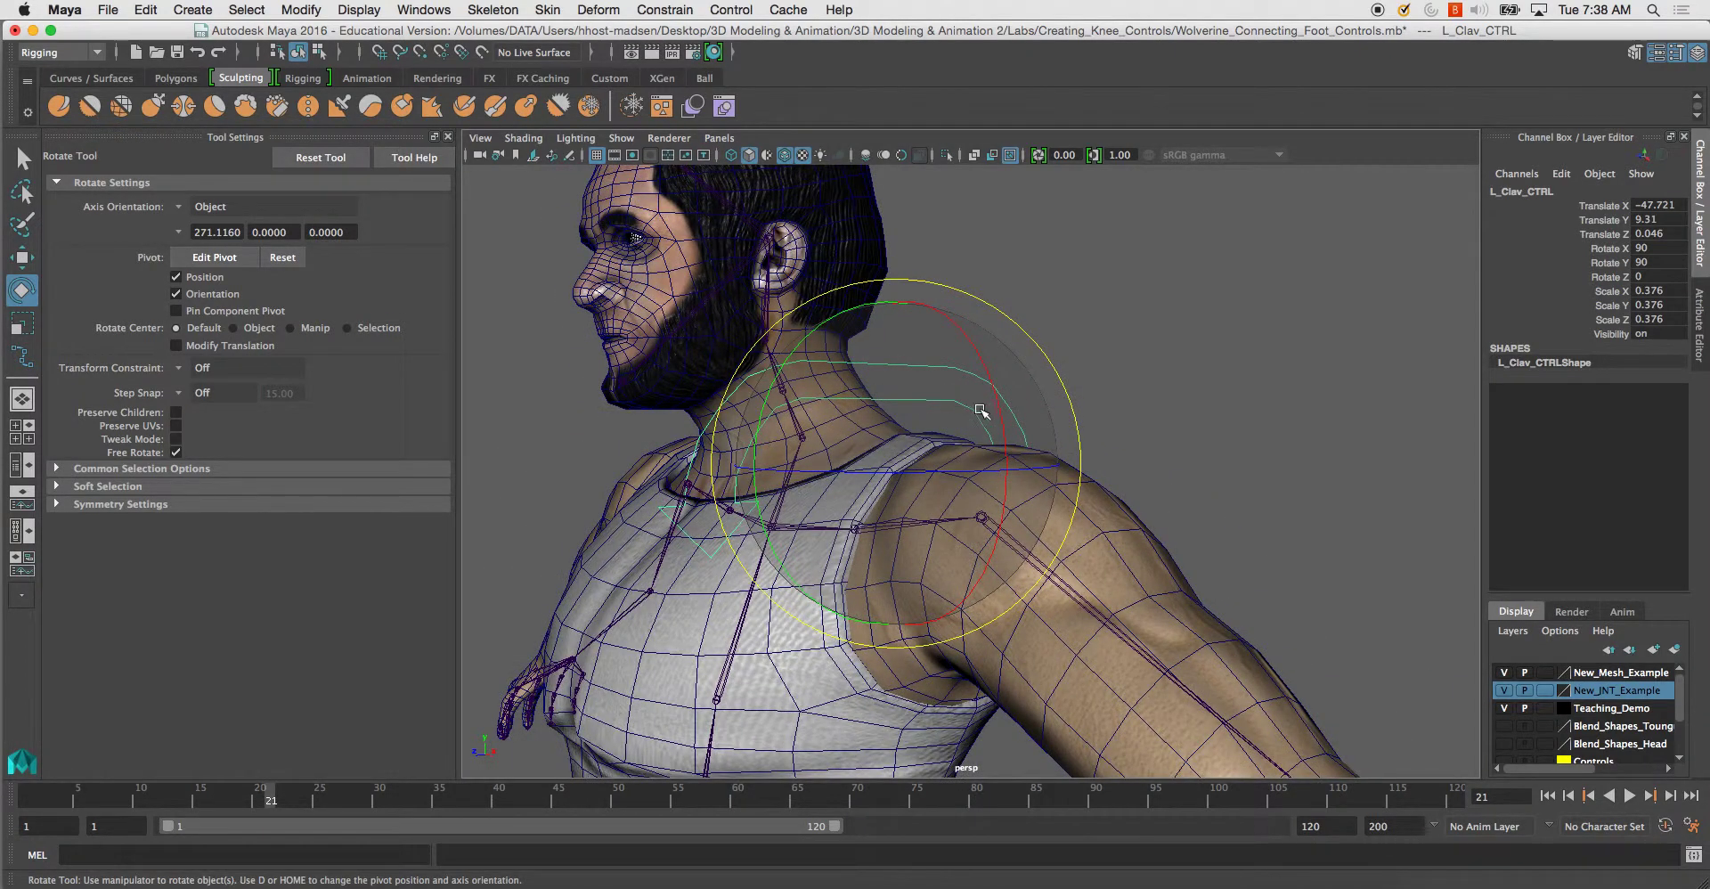
{"action": "left_click", "coordinate": [1126, 313]}
{"action": "left_click", "coordinate": [921, 367]}
Isolate the left clavicle control curve in the side view and display its control vertices.
{"action": "key", "text": "space"}
{"action": "key", "text": "space"}
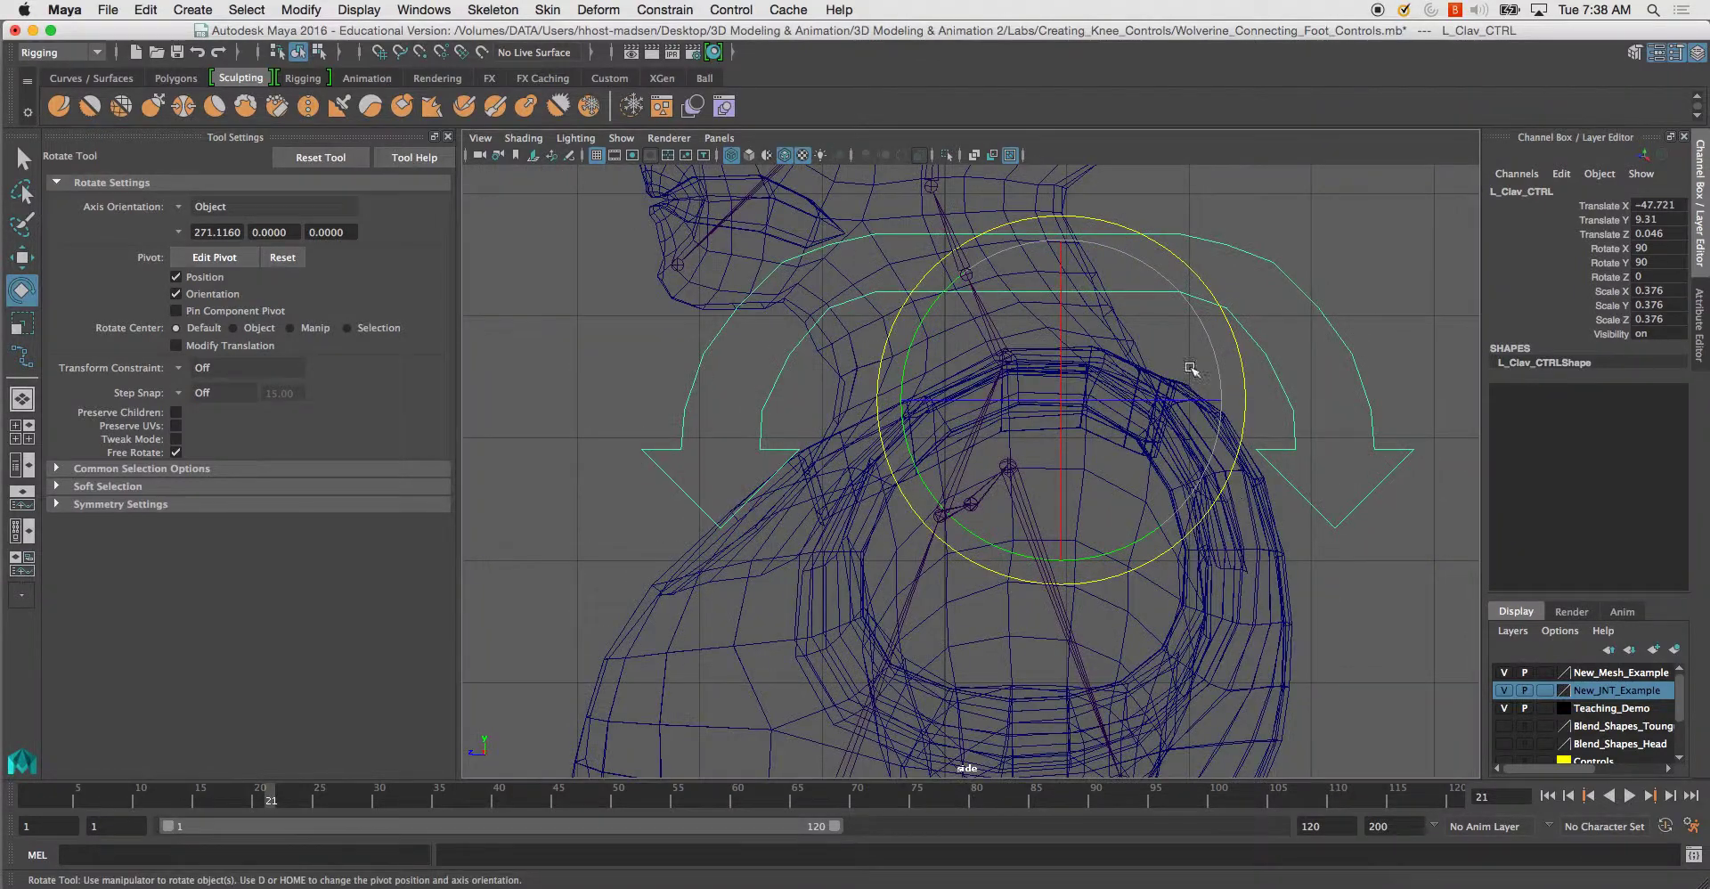
{"action": "left_click", "coordinate": [1224, 240]}
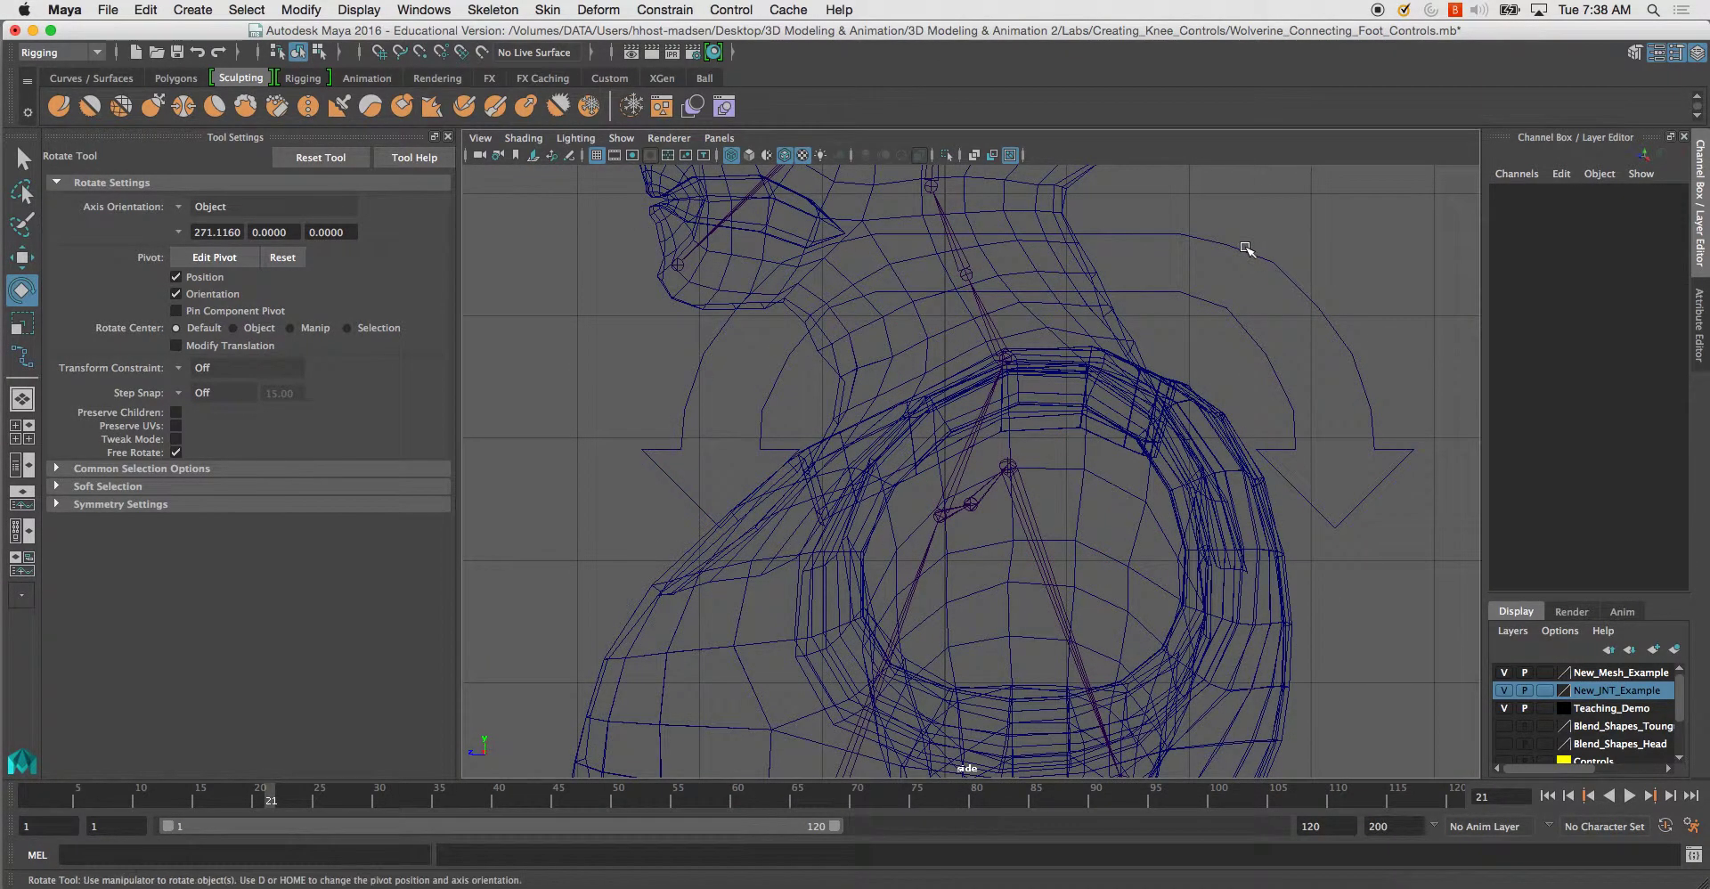
{"action": "left_click", "coordinate": [1245, 251]}
{"action": "key", "text": "ctrl+1"}
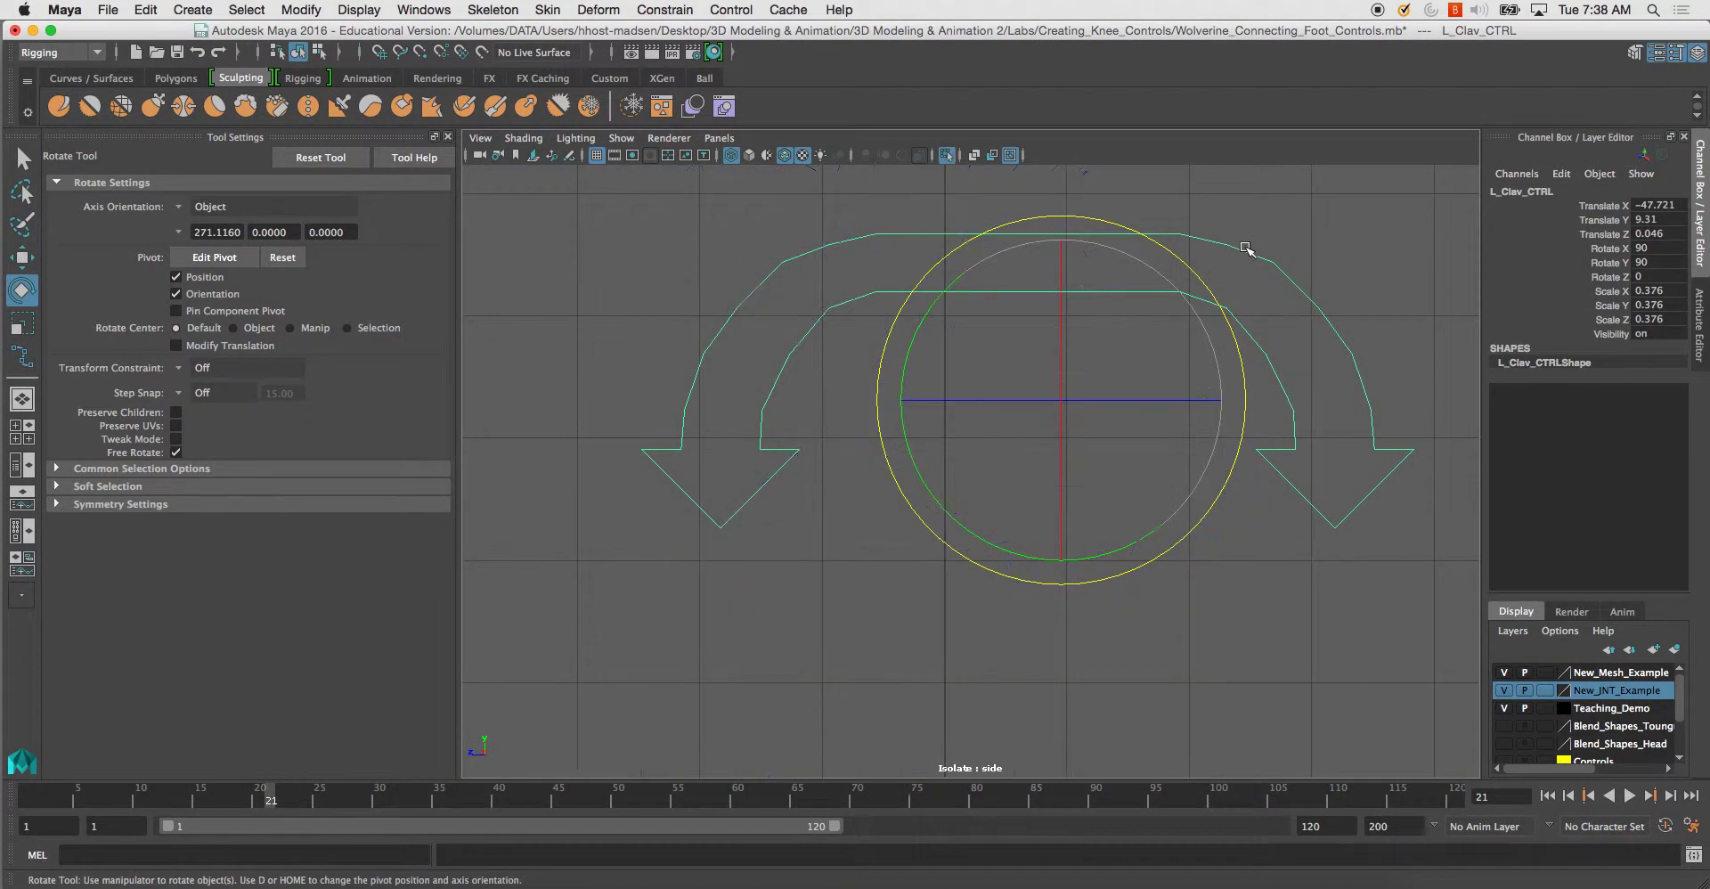
{"action": "left_click", "coordinate": [1194, 232]}
{"action": "key", "text": "q"}
{"action": "right_click_drag", "start_coordinate": [1081, 241], "coordinate": [996, 224]}
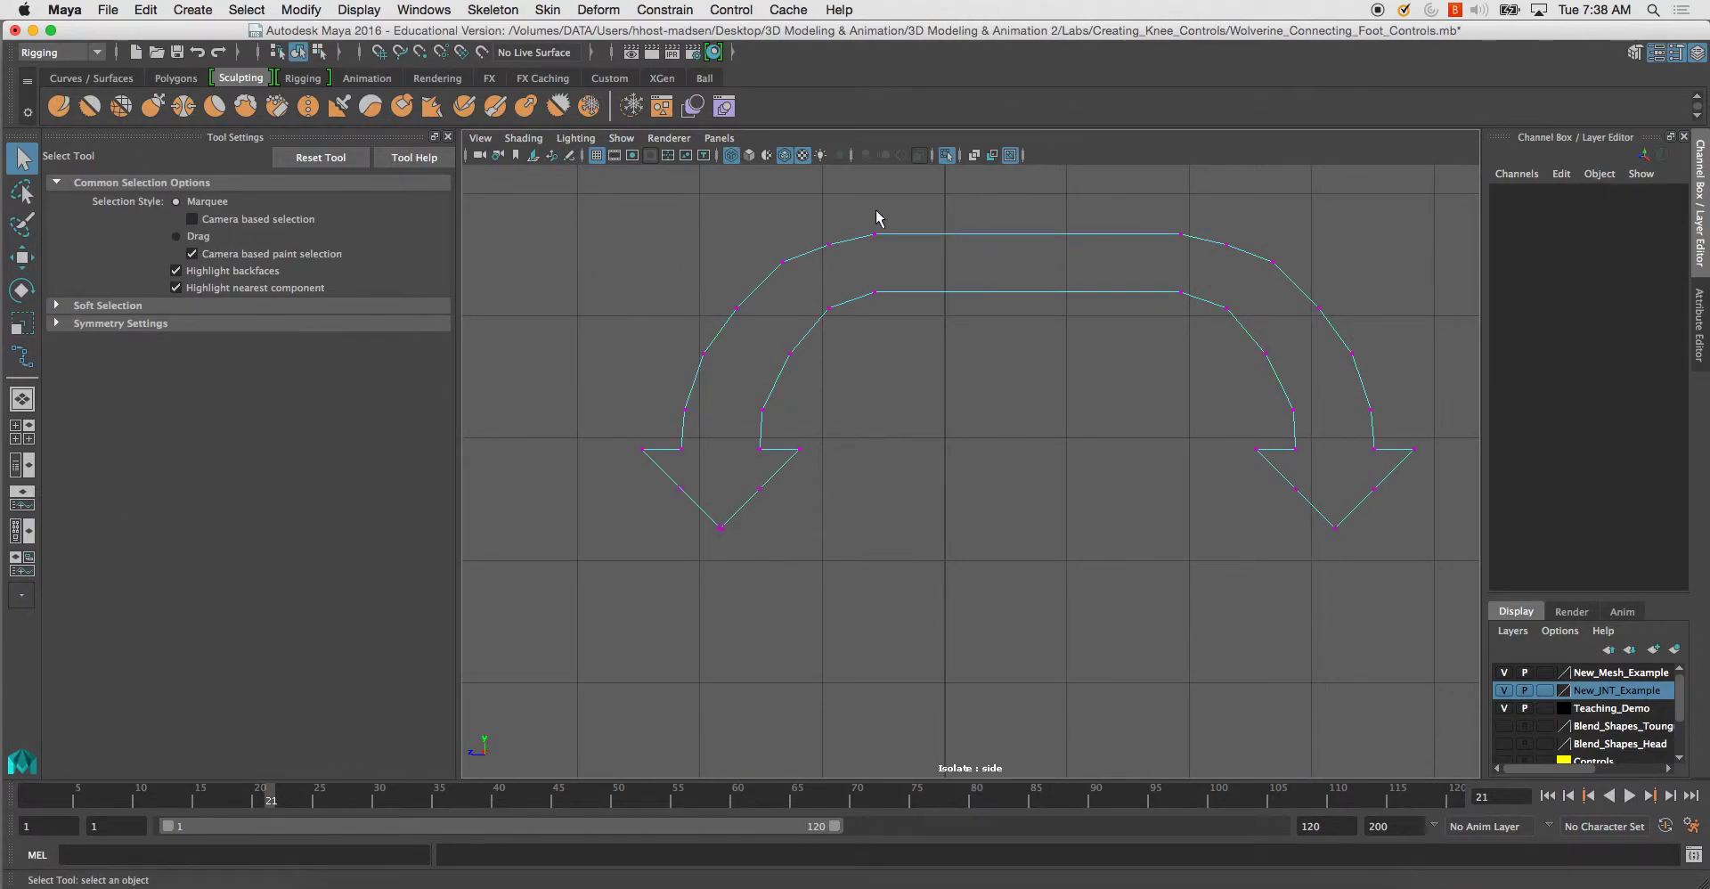
Try raising the vertices of the curve's flat top section, followed by the adjacent corner vertices on both sides.
{"action": "left_click_drag", "start_coordinate": [1201, 374], "coordinate": [1200, 370]}
{"action": "key", "text": "w"}
{"action": "left_click_drag", "start_coordinate": [1030, 206], "coordinate": [1030, 185]}
{"action": "left_click_drag", "start_coordinate": [804, 225], "coordinate": [835, 319]}
{"action": "left_click_drag", "start_coordinate": [1218, 326], "coordinate": [1240, 319], "text": "shift"}
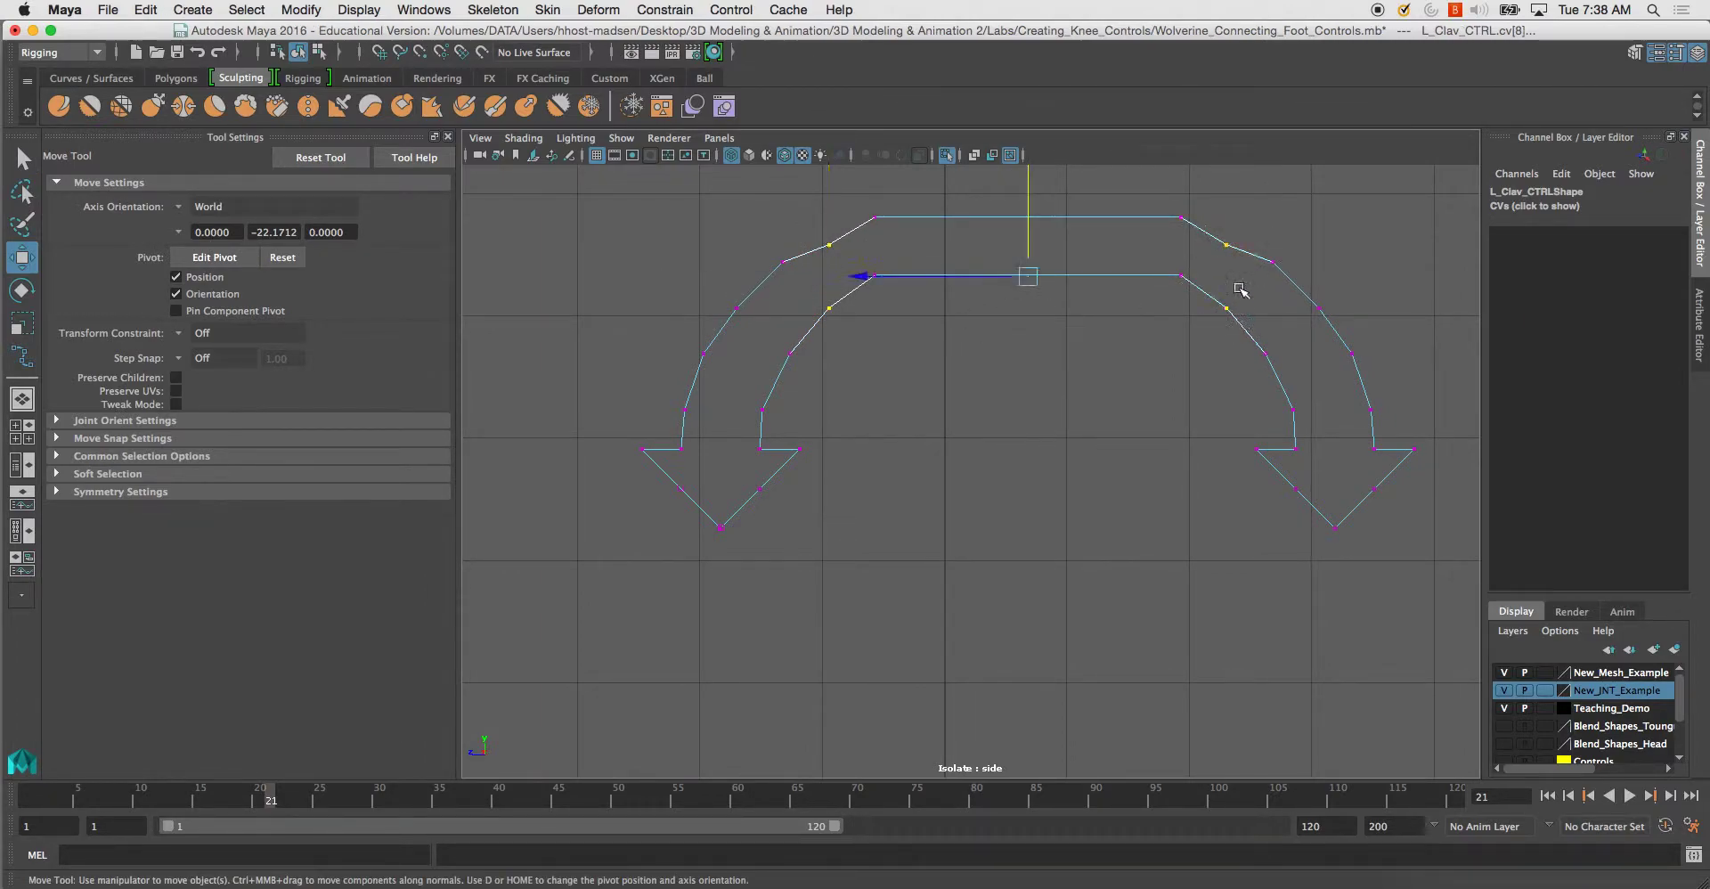
{"action": "left_click_drag", "start_coordinate": [1031, 190], "coordinate": [1032, 175]}
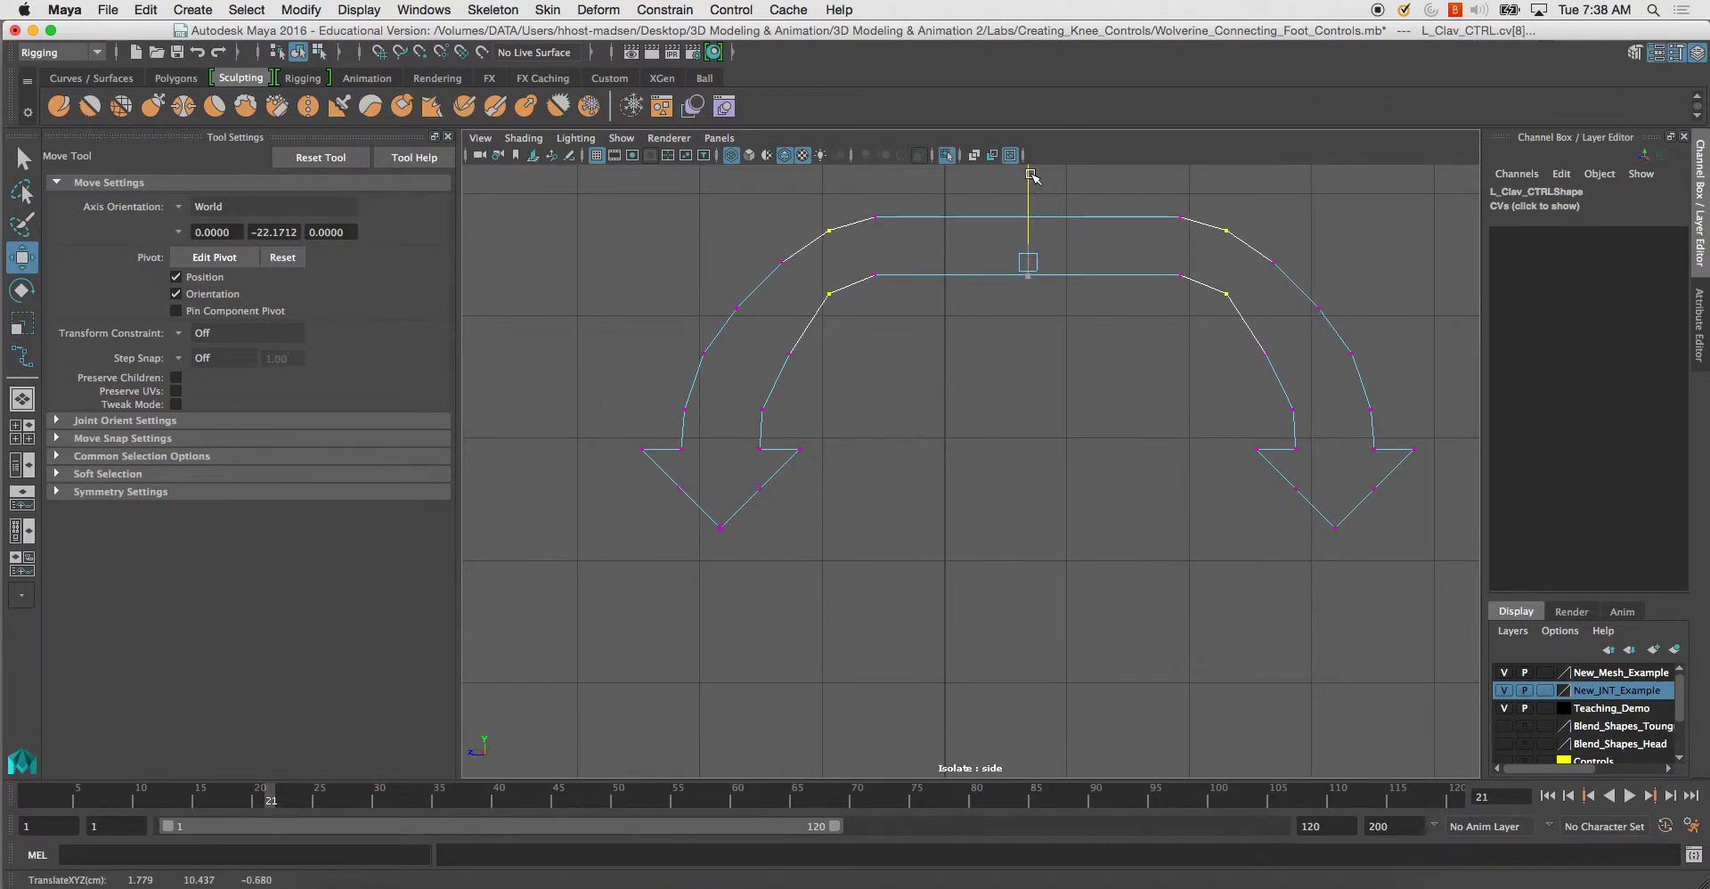
Undo the vertex moves and return the curve to object mode.
{"action": "key", "text": "ctrl+z"}
{"action": "key", "text": "ctrl+z"}
{"action": "key", "text": "ctrl+z"}
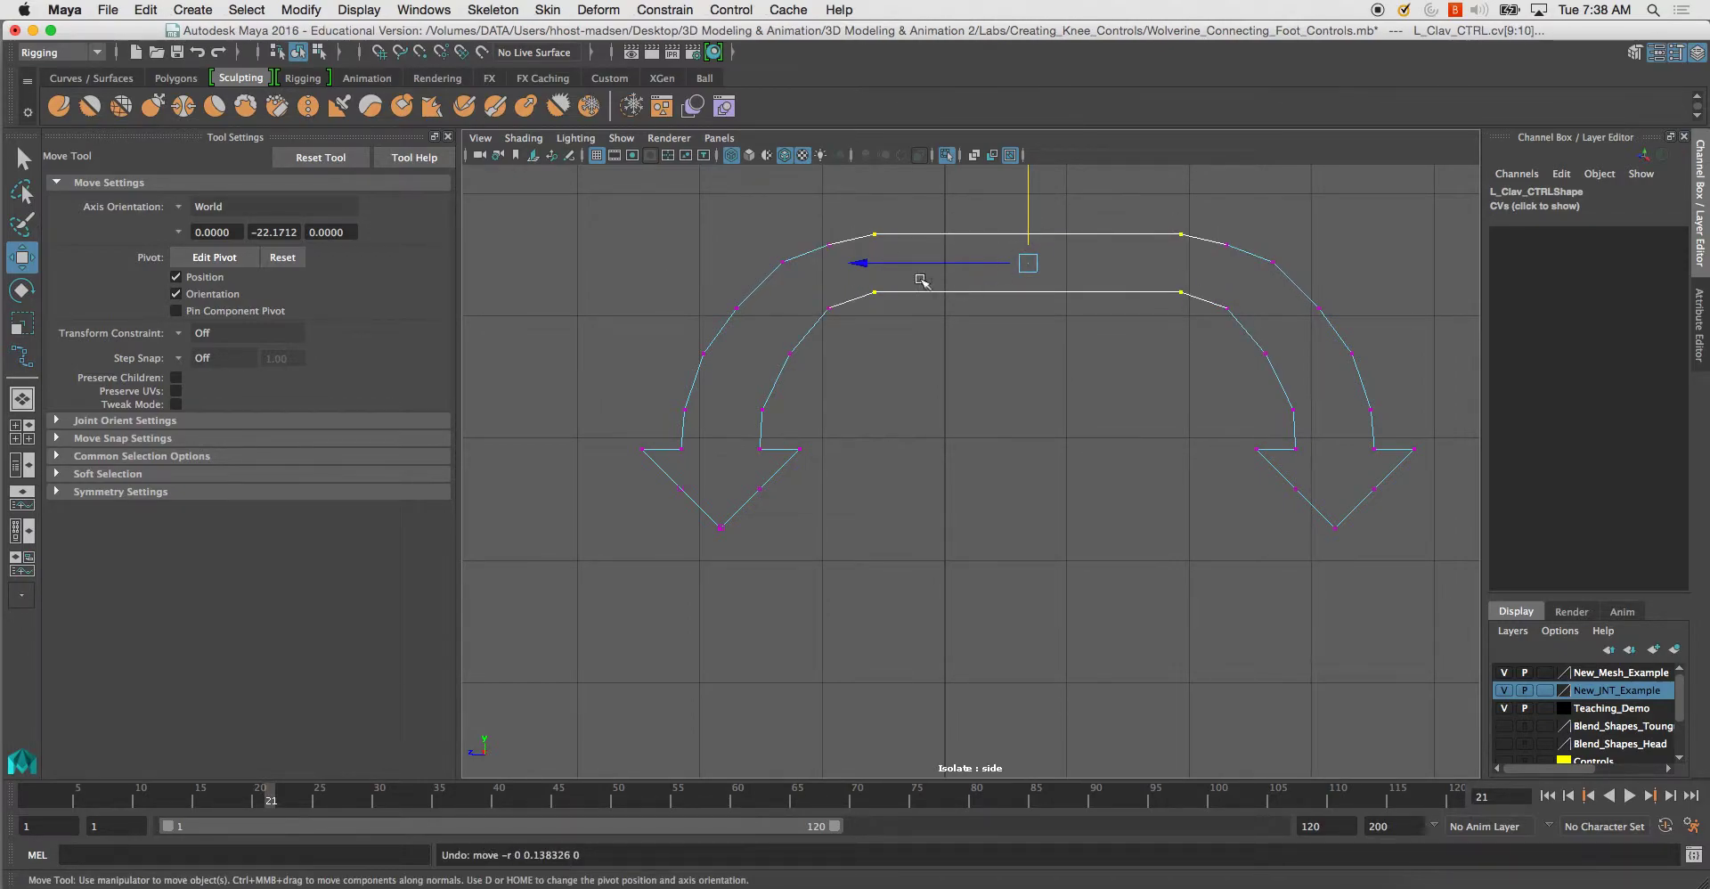
{"action": "left_click", "coordinate": [21, 161]}
{"action": "right_click", "coordinate": [495, 177]}
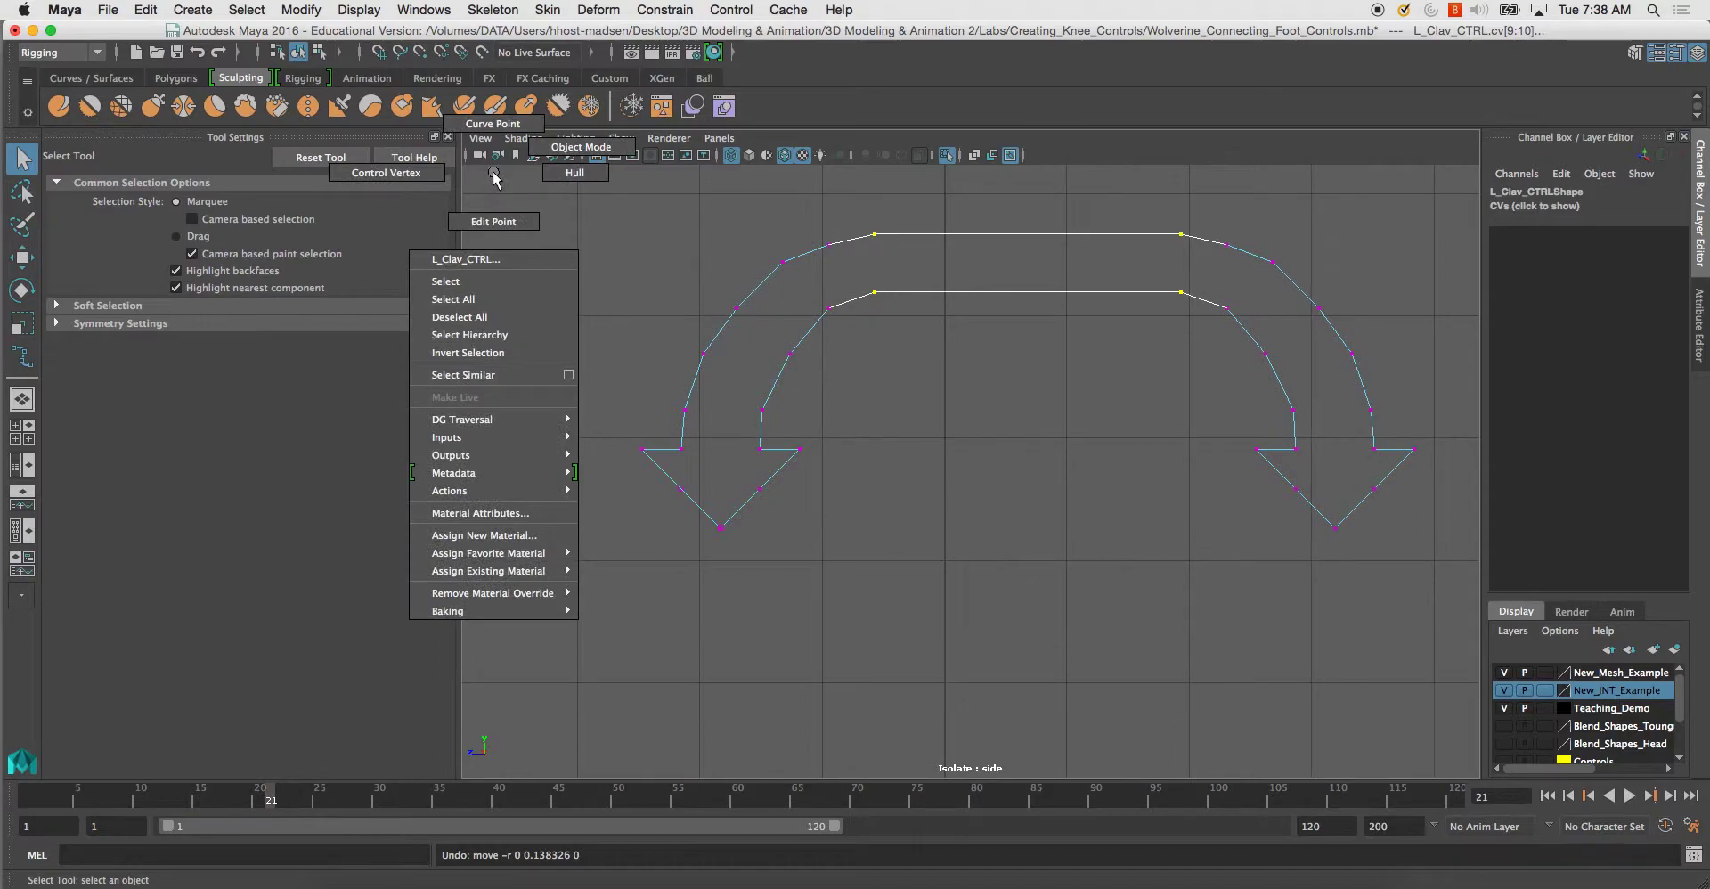
{"action": "left_click_drag", "start_coordinate": [788, 186], "coordinate": [896, 267]}
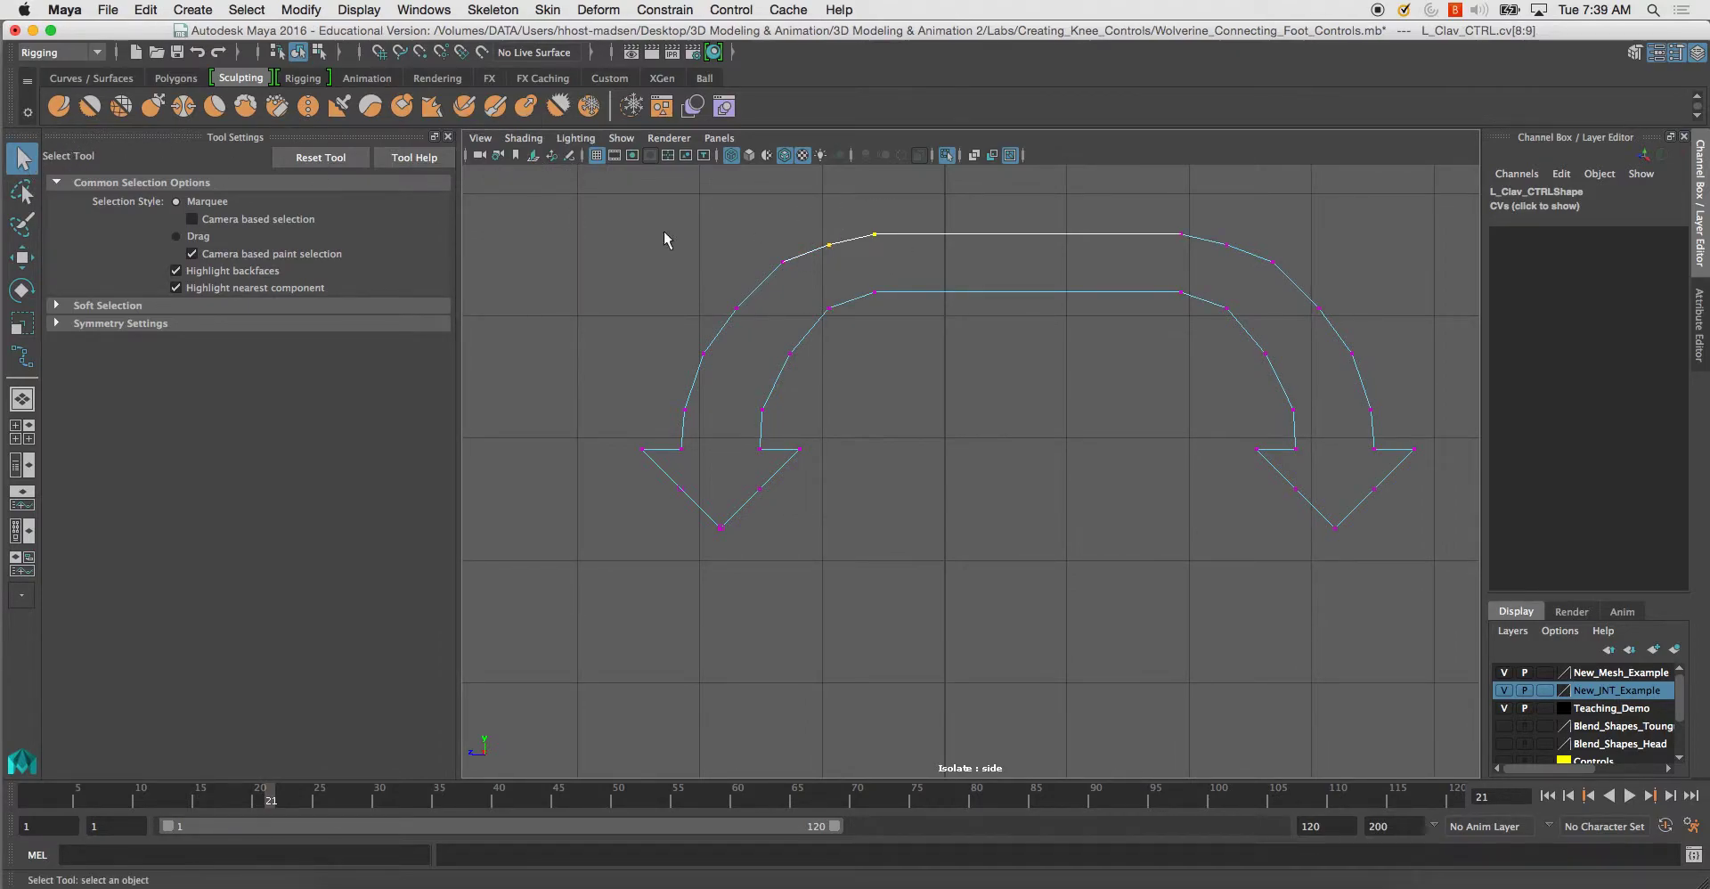
{"action": "right_click_drag", "start_coordinate": [825, 256], "coordinate": [921, 203]}
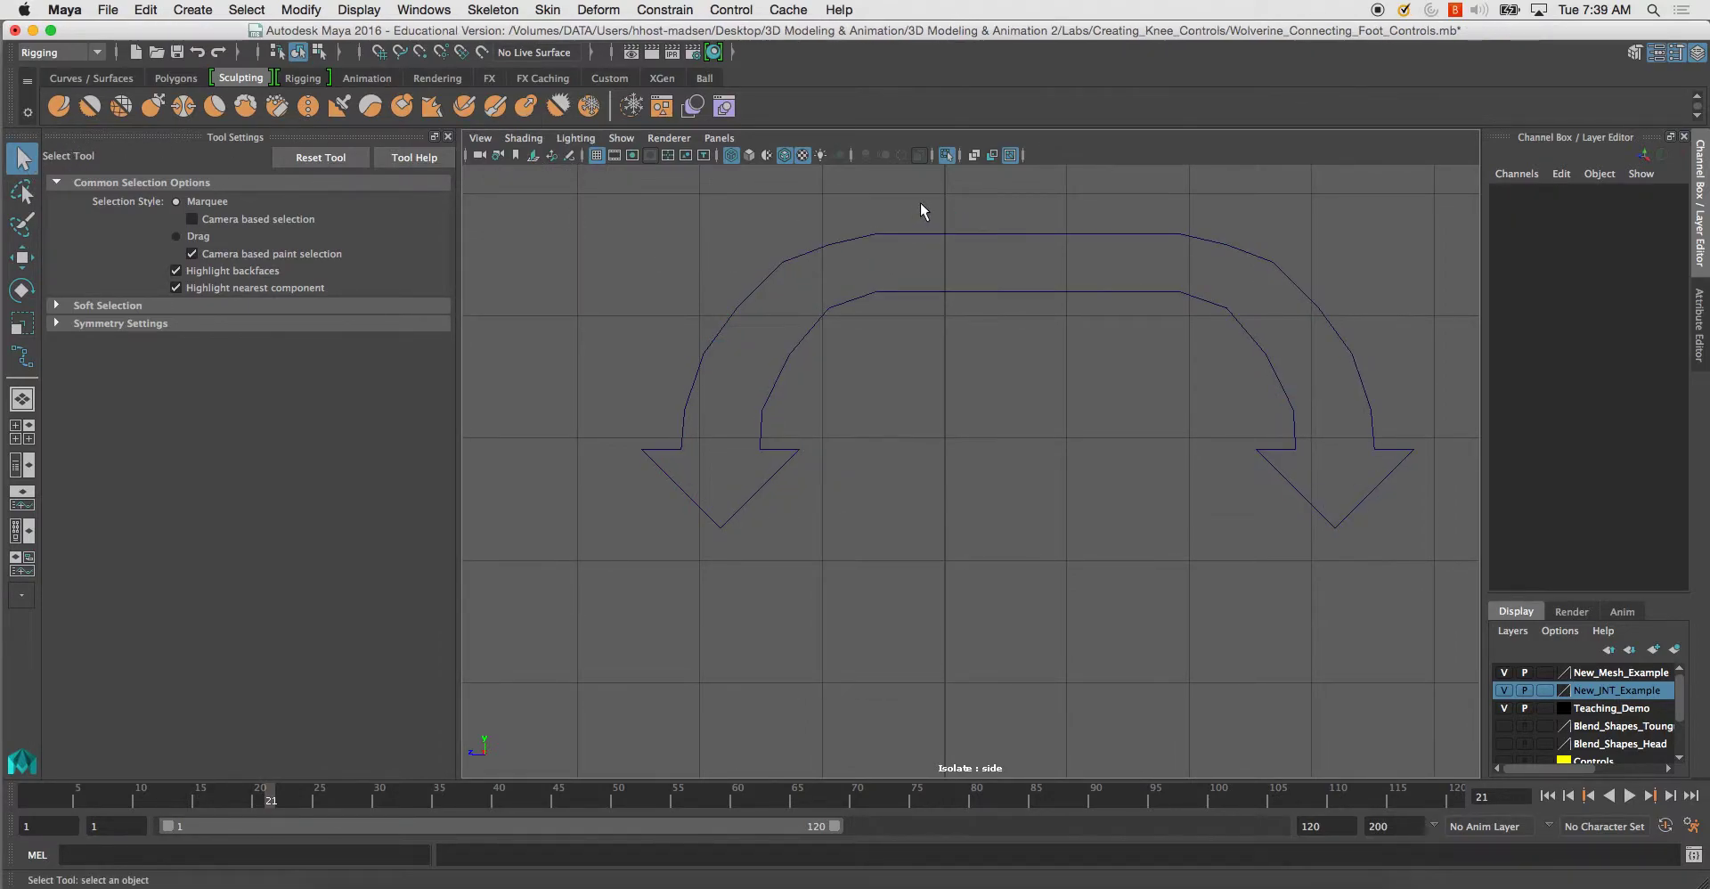
End the curve's isolation and return to the perspective view of the whole character.
{"action": "key", "text": "ctrl+1"}
{"action": "key", "text": "space"}
{"action": "key", "text": "space"}
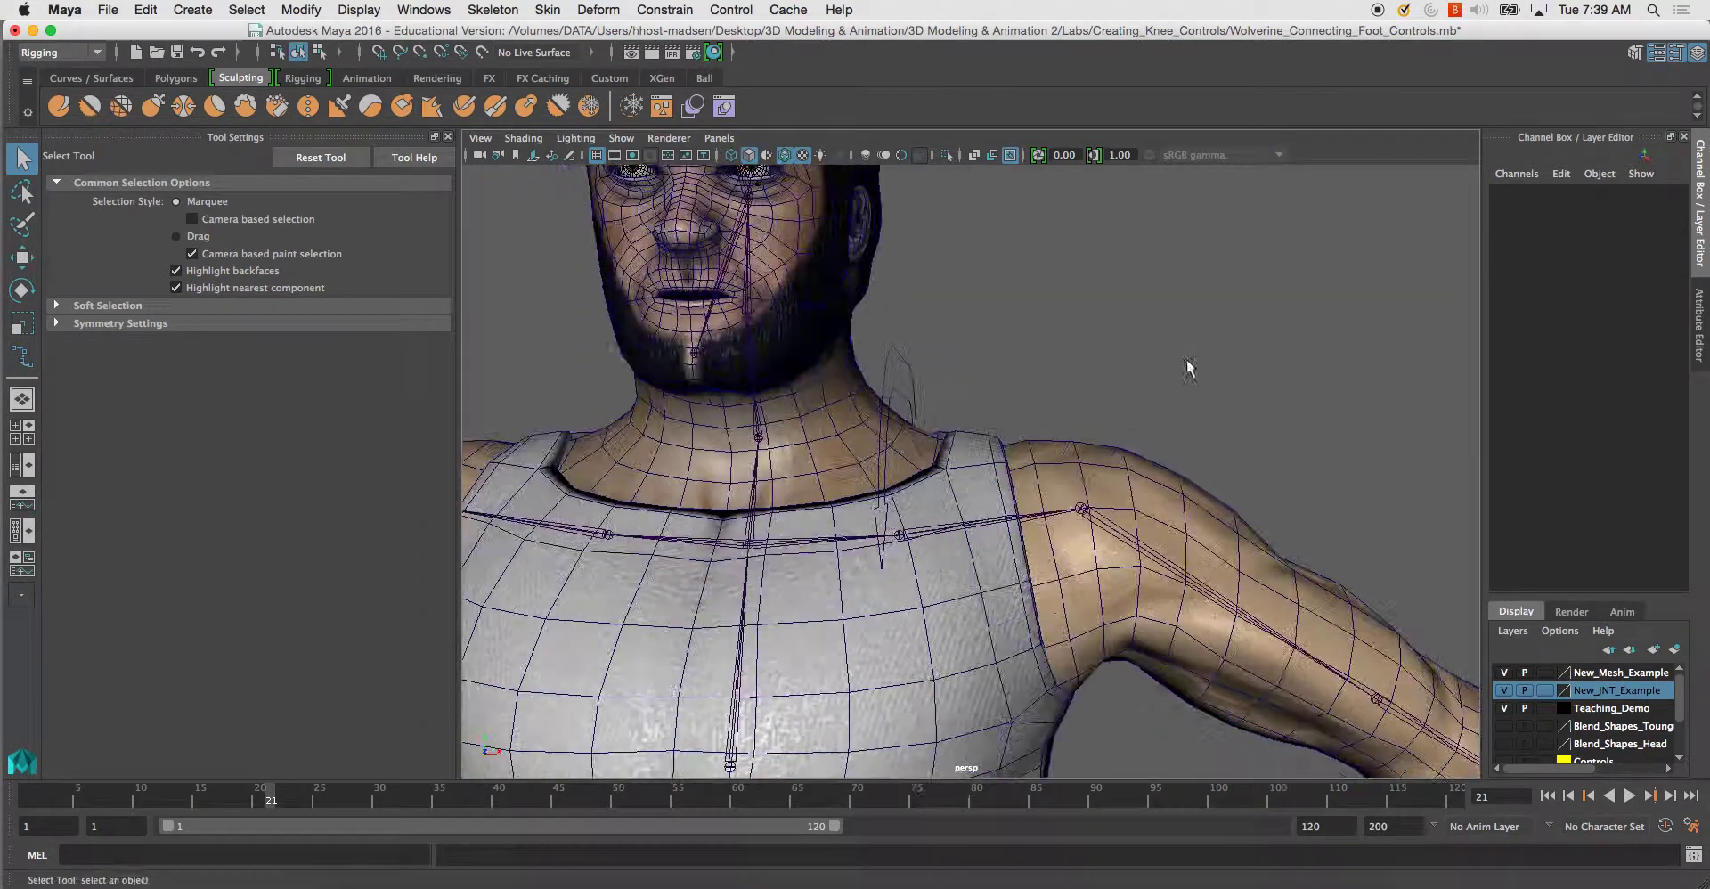
{"action": "scroll", "coordinate": [1091, 447], "scroll_direction": "down", "scroll_amount": 3}
{"action": "middle_click_drag", "start_coordinate": [1114, 593], "coordinate": [1117, 486], "text": "alt"}
{"action": "left_click_drag", "start_coordinate": [1117, 487], "coordinate": [1034, 467], "text": "alt"}
Show the Controls, Wolverine_Skeleton and Wolverine_Mesh layers to inspect the finished rig's shoulder controls.
{"action": "scroll", "coordinate": [1617, 698], "scroll_direction": "down", "scroll_amount": 3}
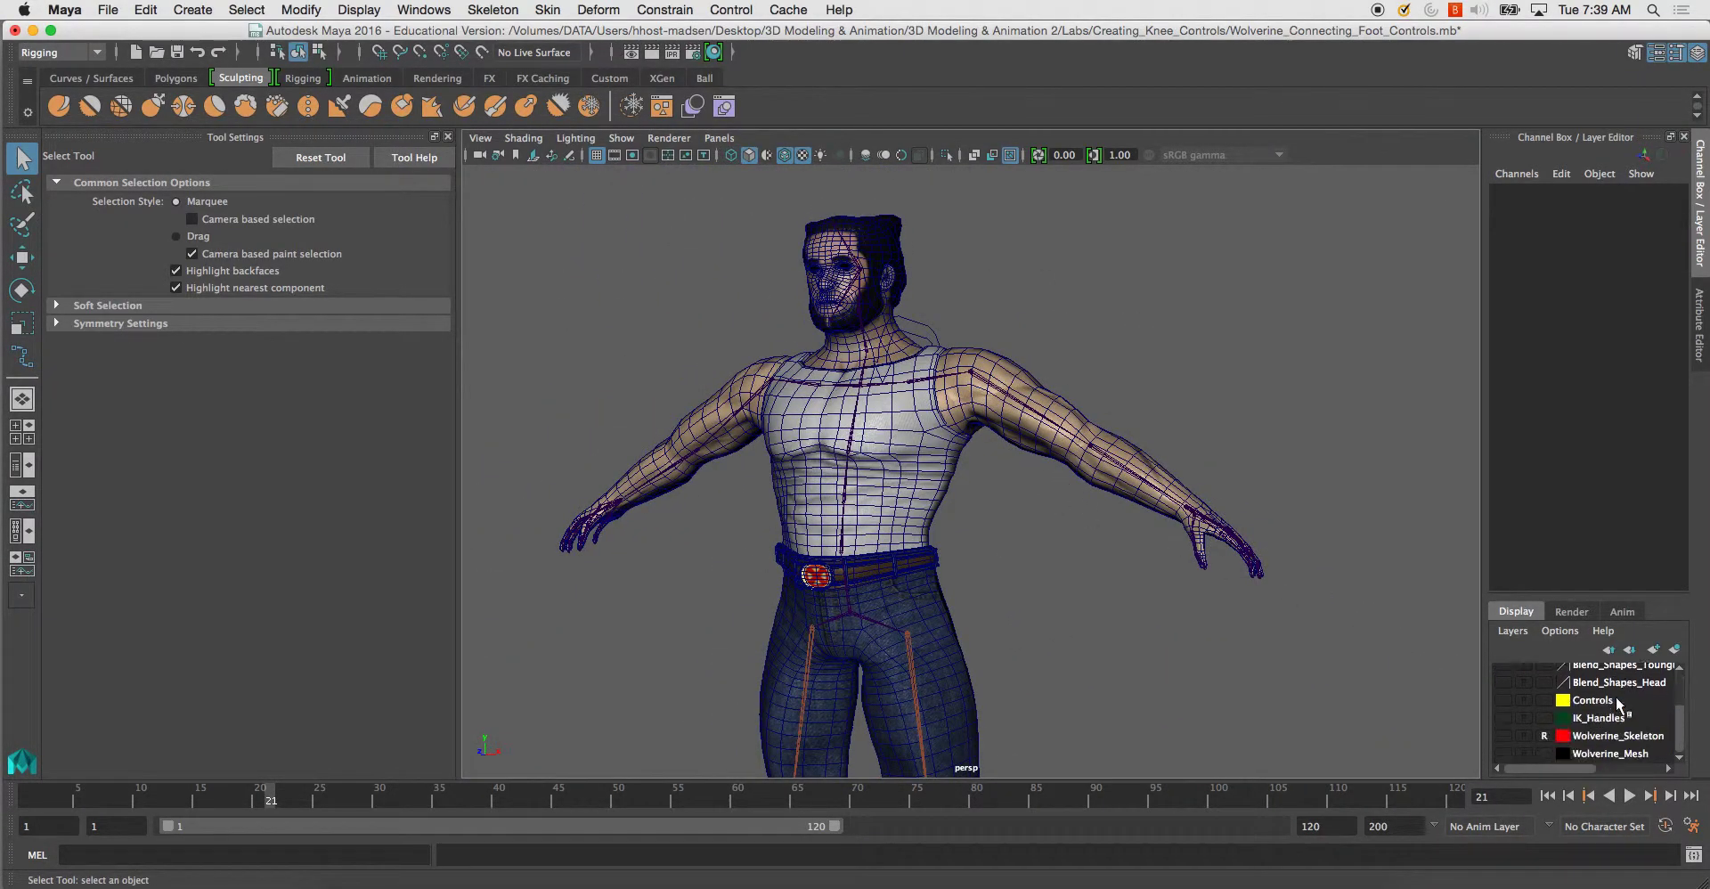
{"action": "left_click", "coordinate": [1502, 700]}
{"action": "left_click_drag", "start_coordinate": [968, 569], "coordinate": [1010, 593], "text": "alt"}
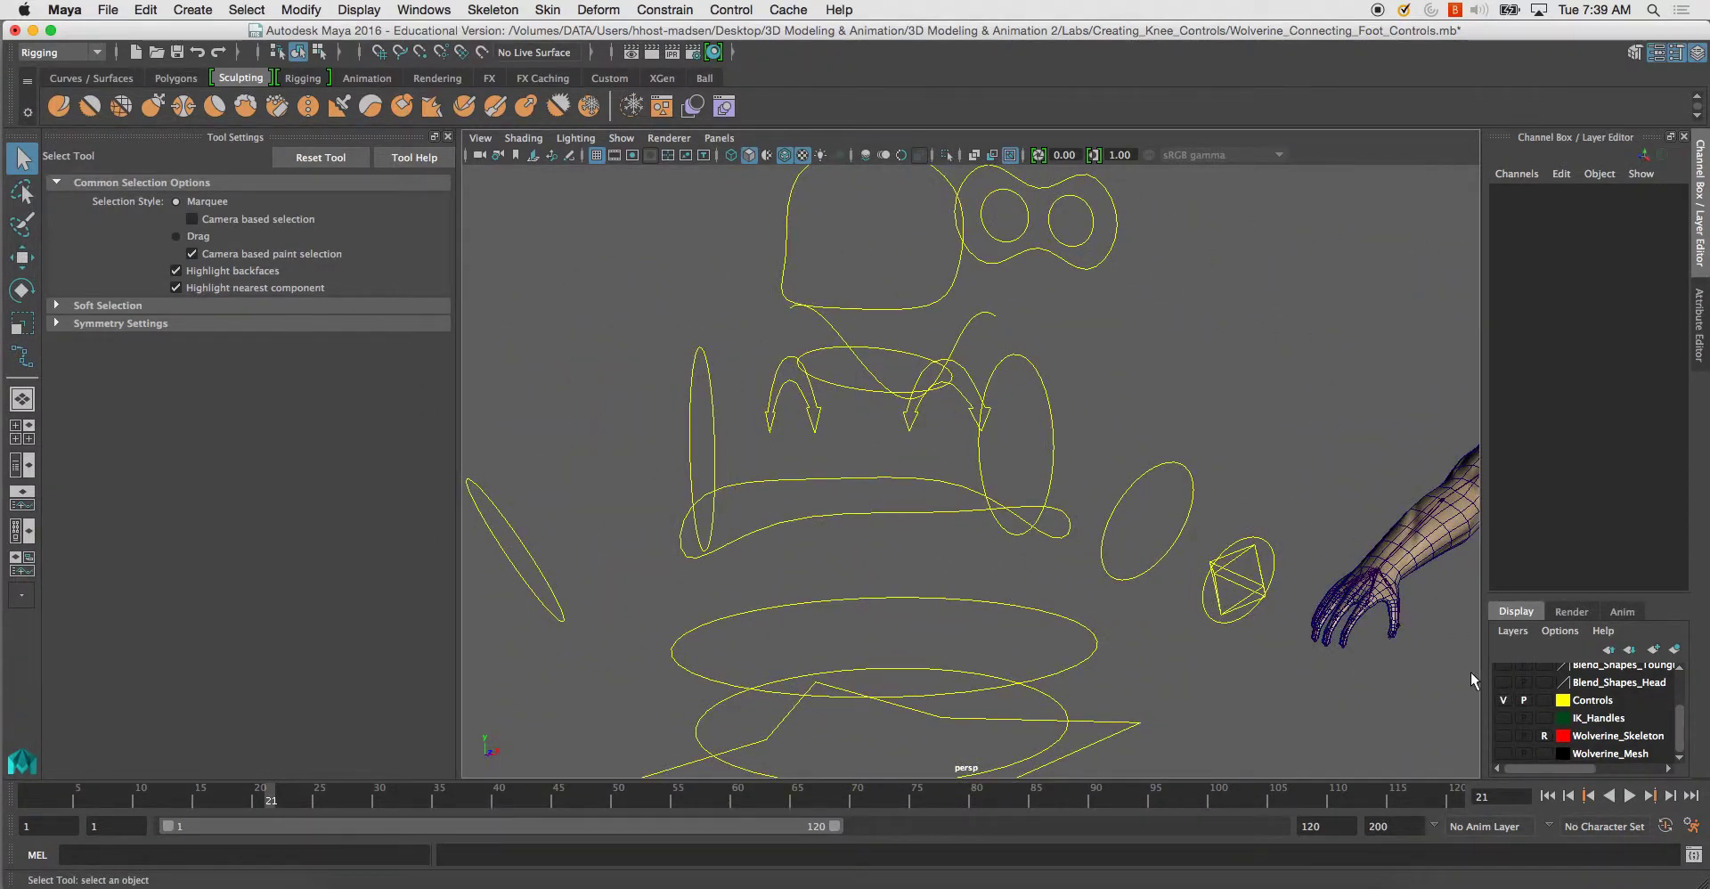
{"action": "left_click", "coordinate": [1503, 735]}
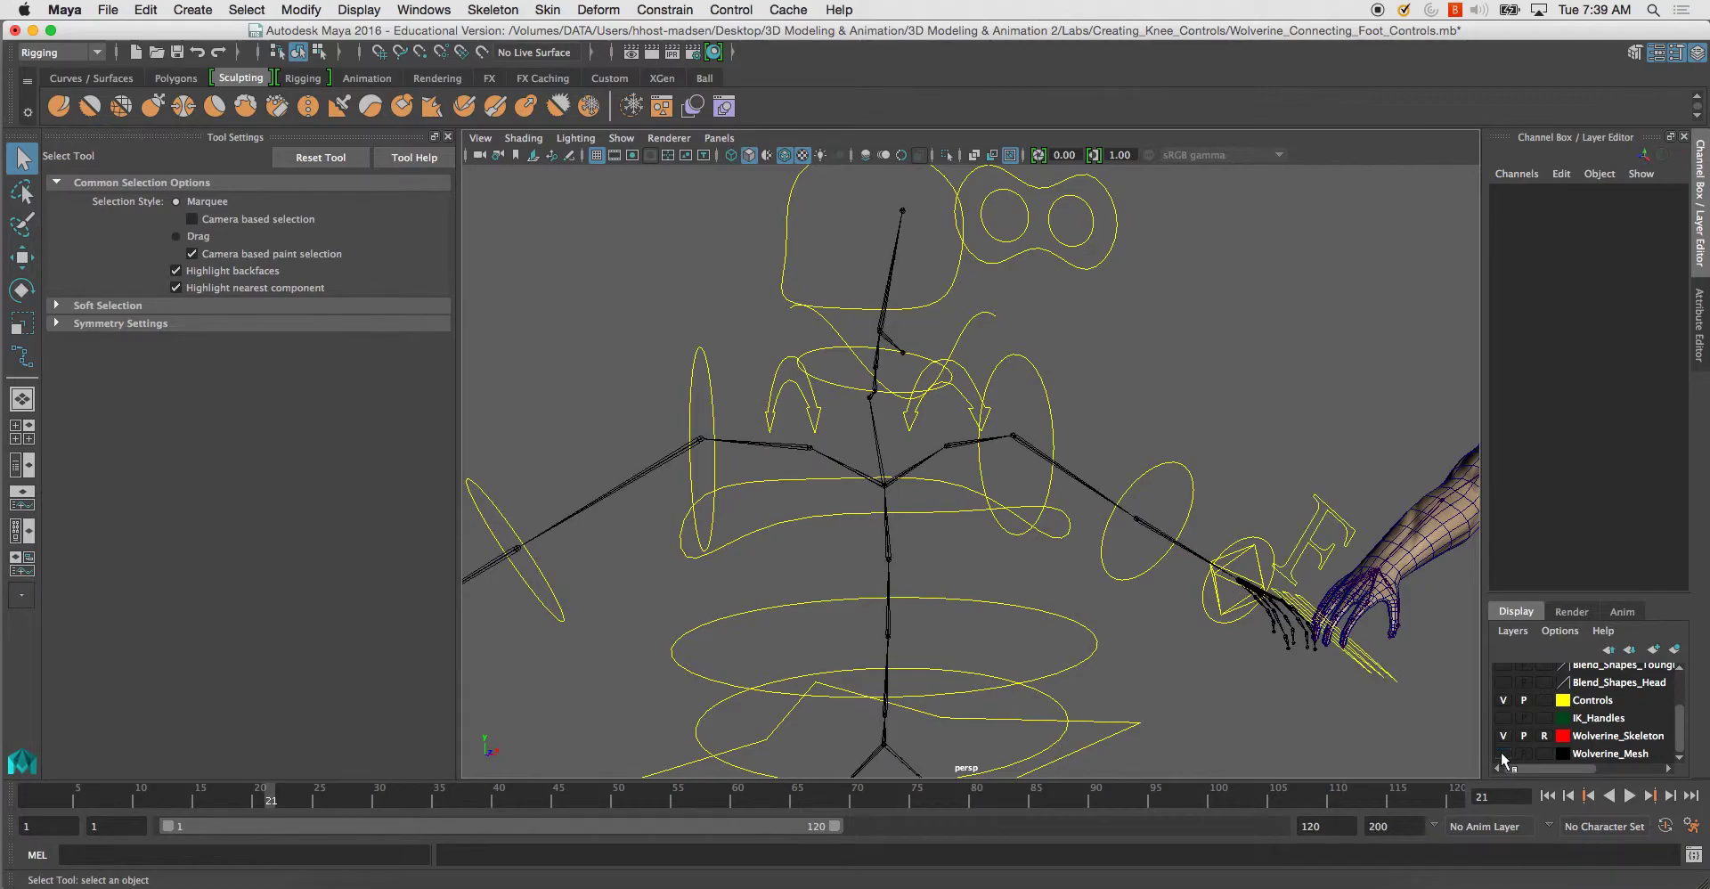
{"action": "left_click", "coordinate": [1503, 752]}
{"action": "left_click_drag", "start_coordinate": [873, 588], "coordinate": [975, 601], "text": "alt"}
{"action": "middle_click_drag", "start_coordinate": [815, 543], "coordinate": [954, 534], "text": "alt"}
{"action": "scroll", "coordinate": [951, 524], "scroll_direction": "up", "scroll_amount": 5}
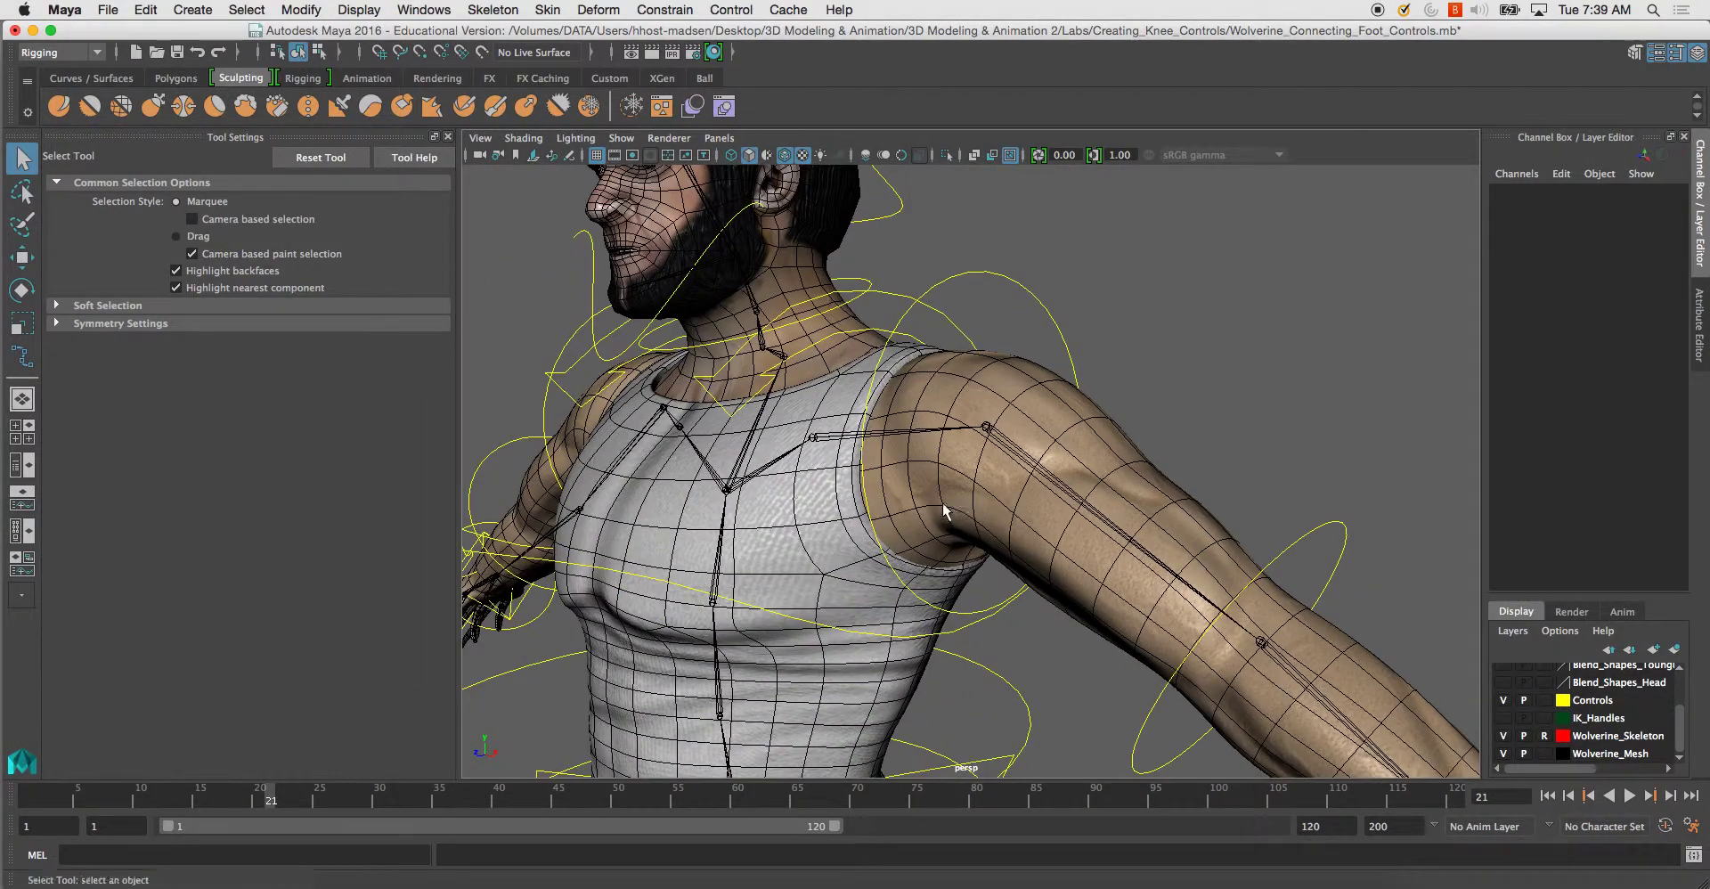
Test rotating the finished rig's left collar control, undo the rotation and deselect the control.
{"action": "left_click_drag", "start_coordinate": [889, 273], "coordinate": [1023, 371]}
{"action": "key", "text": "e"}
{"action": "key", "text": "super+z"}
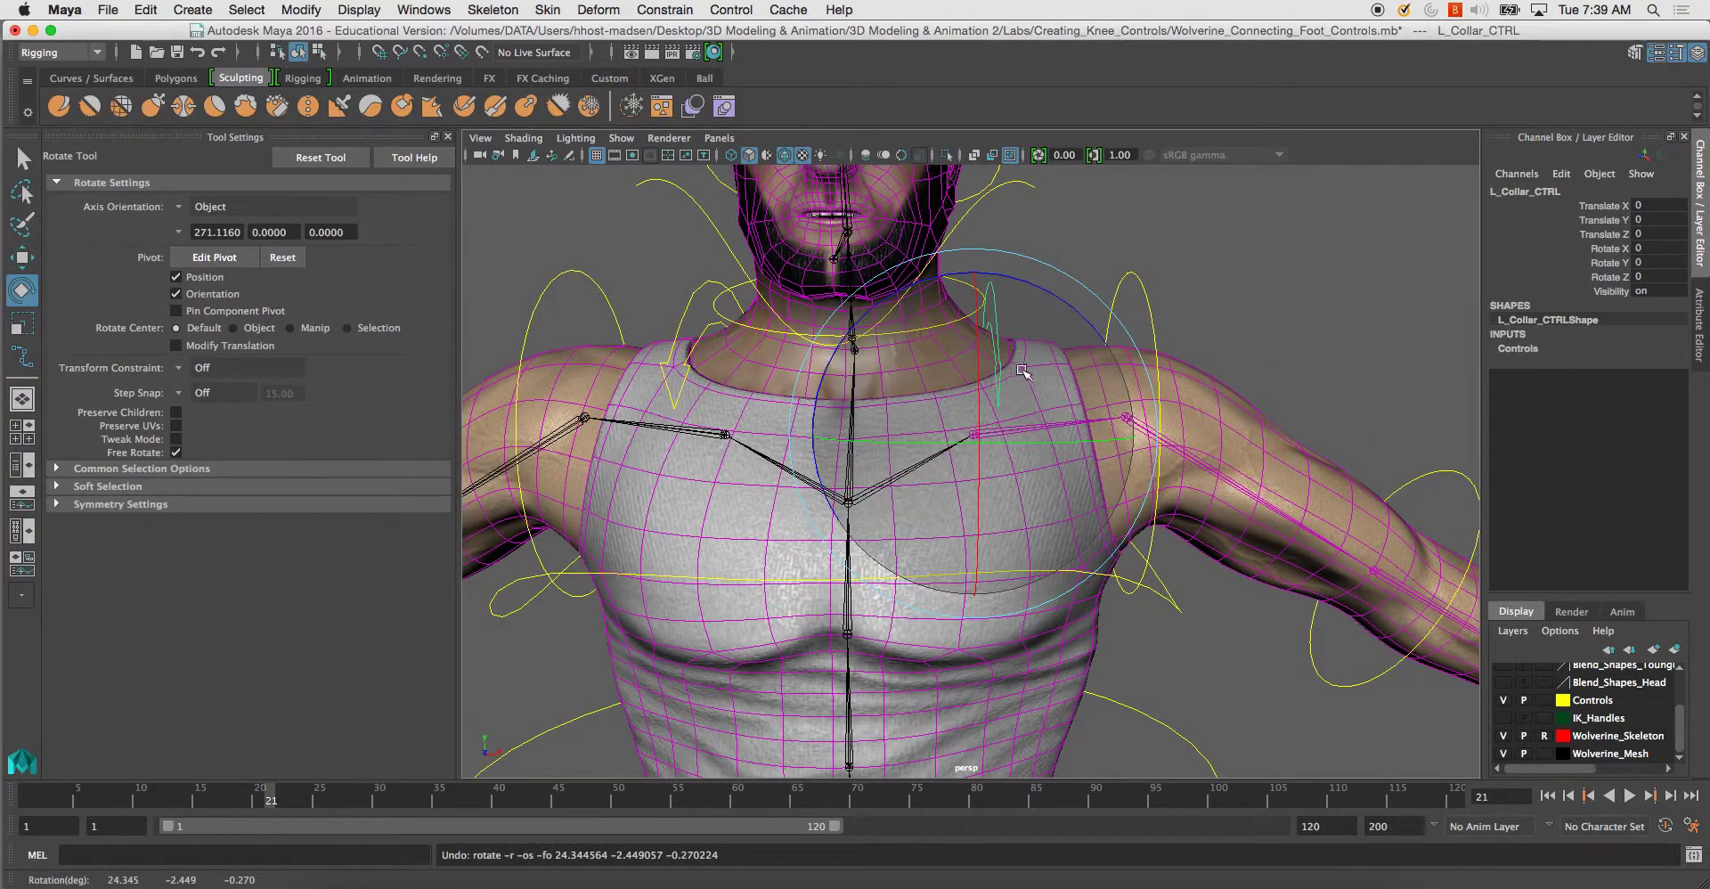
{"action": "left_click_drag", "start_coordinate": [1228, 311], "coordinate": [1115, 341], "text": "alt"}
{"action": "left_click", "coordinate": [1183, 324]}
{"action": "scroll", "coordinate": [987, 288], "scroll_direction": "down", "scroll_amount": 5}
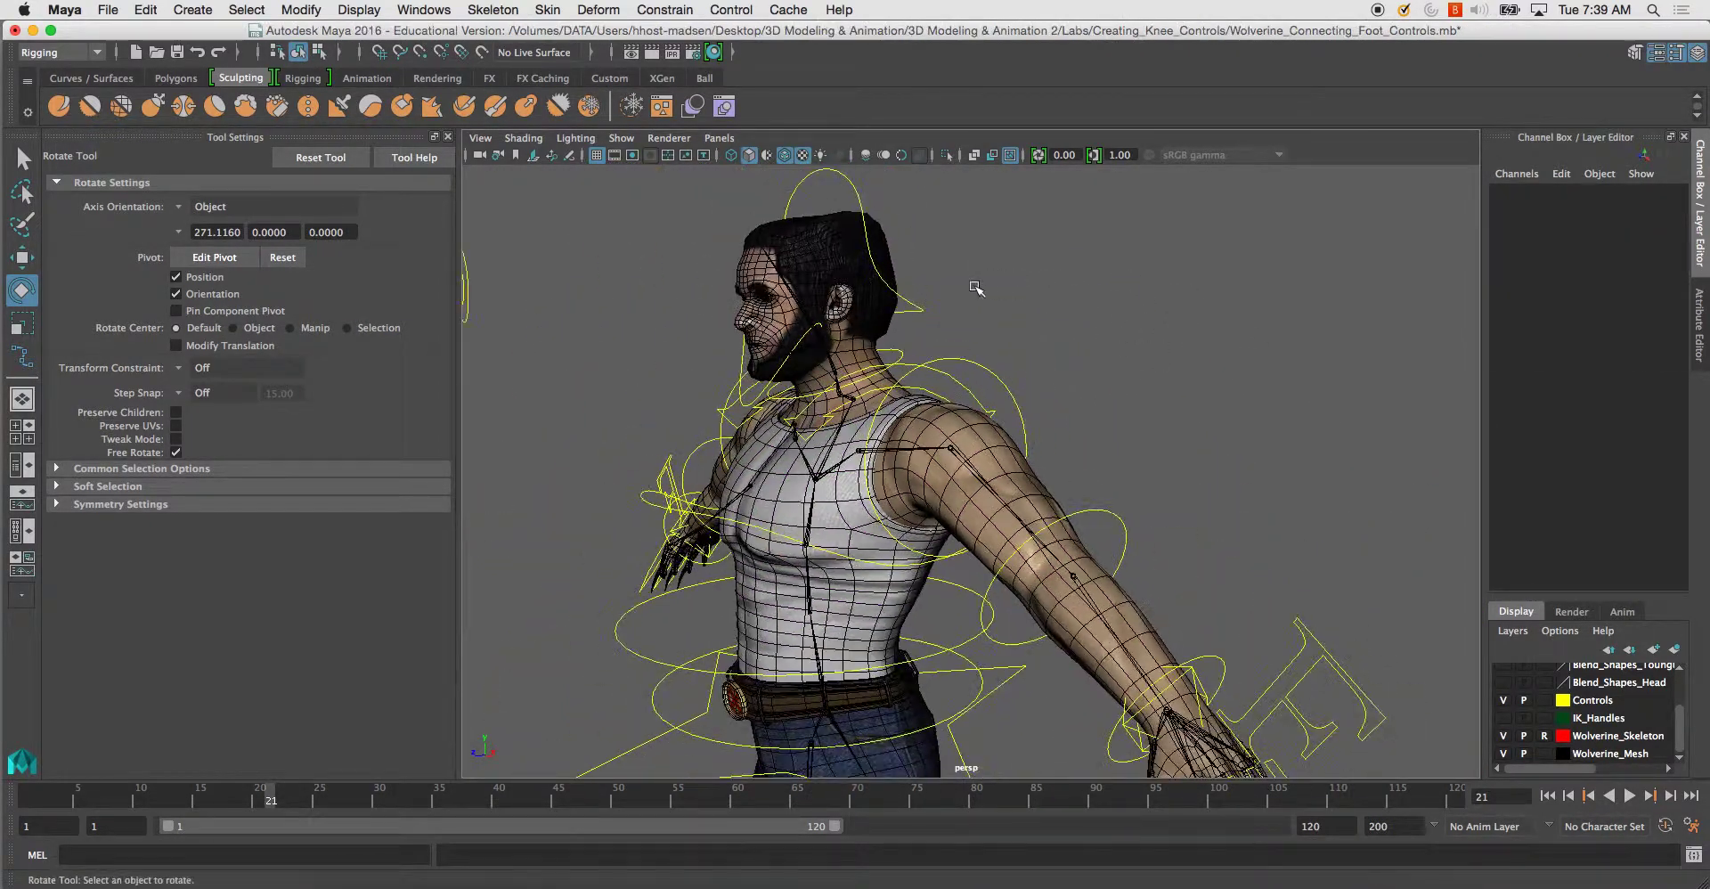
Hide the Controls, Wolverine_Skeleton and Wolverine_Mesh layers.
{"action": "left_click", "coordinate": [24, 161]}
{"action": "scroll", "coordinate": [1104, 423], "scroll_direction": "down", "scroll_amount": 5}
{"action": "left_click_drag", "start_coordinate": [1105, 424], "coordinate": [1078, 369], "text": "alt"}
{"action": "left_click", "coordinate": [1505, 701]}
{"action": "left_click", "coordinate": [1503, 736]}
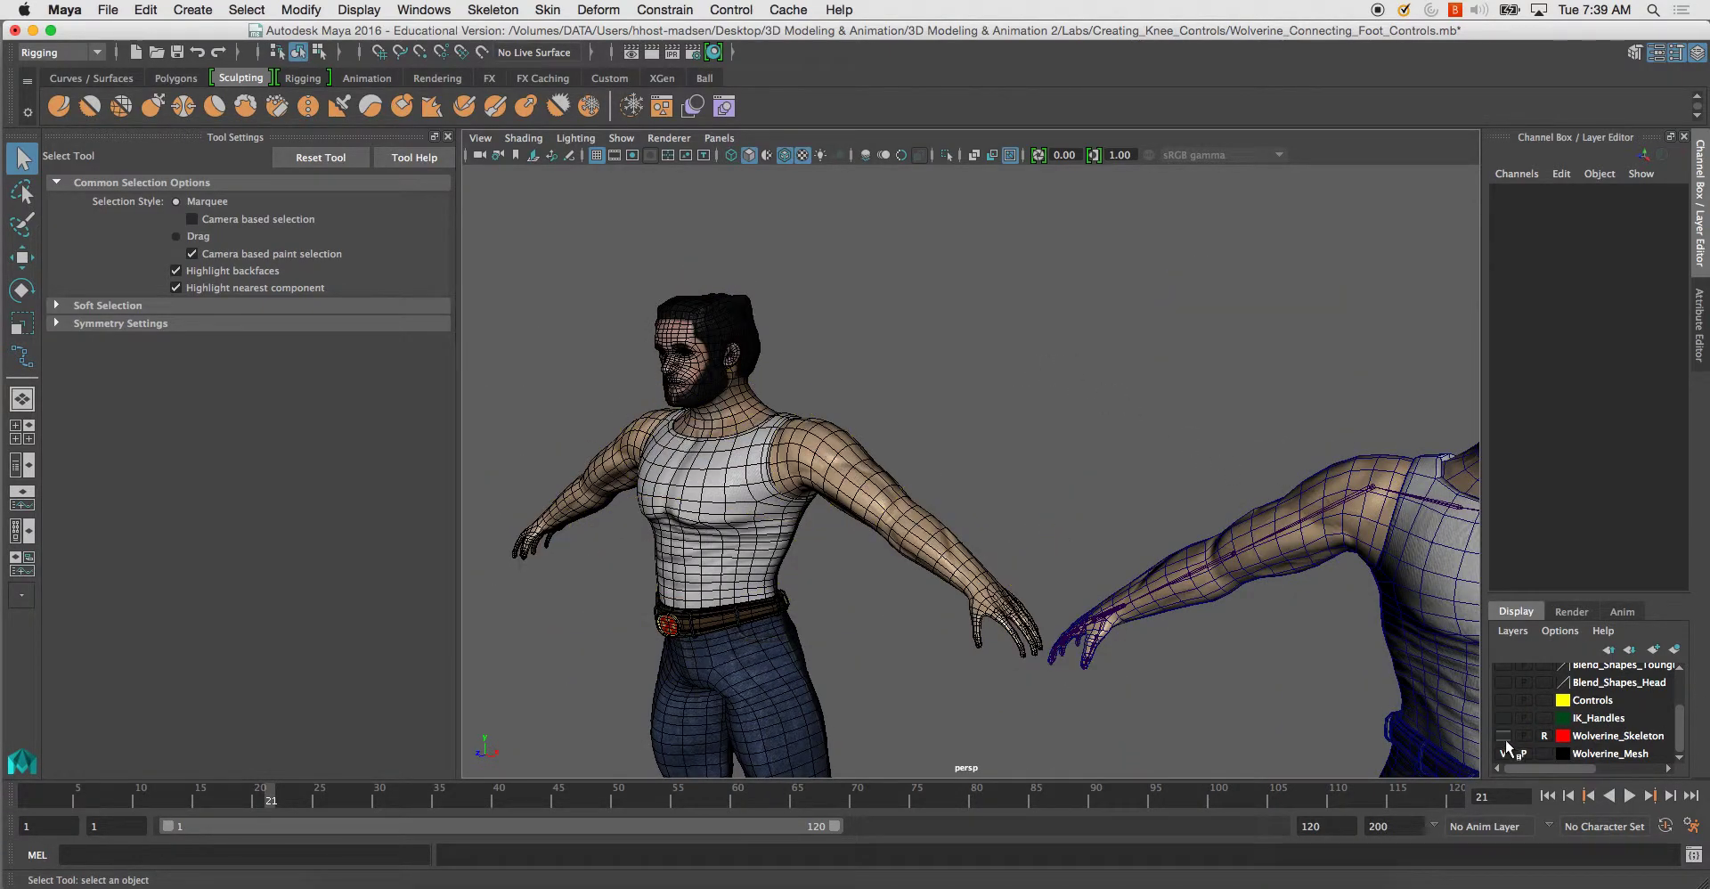
{"action": "left_click", "coordinate": [1504, 753]}
Select the left clavicle control on the working character and freeze its transformations.
{"action": "left_click_drag", "start_coordinate": [1247, 576], "coordinate": [1534, 244], "text": "alt"}
{"action": "scroll", "coordinate": [1199, 533], "scroll_direction": "up", "scroll_amount": 5}
{"action": "left_click", "coordinate": [1332, 269]}
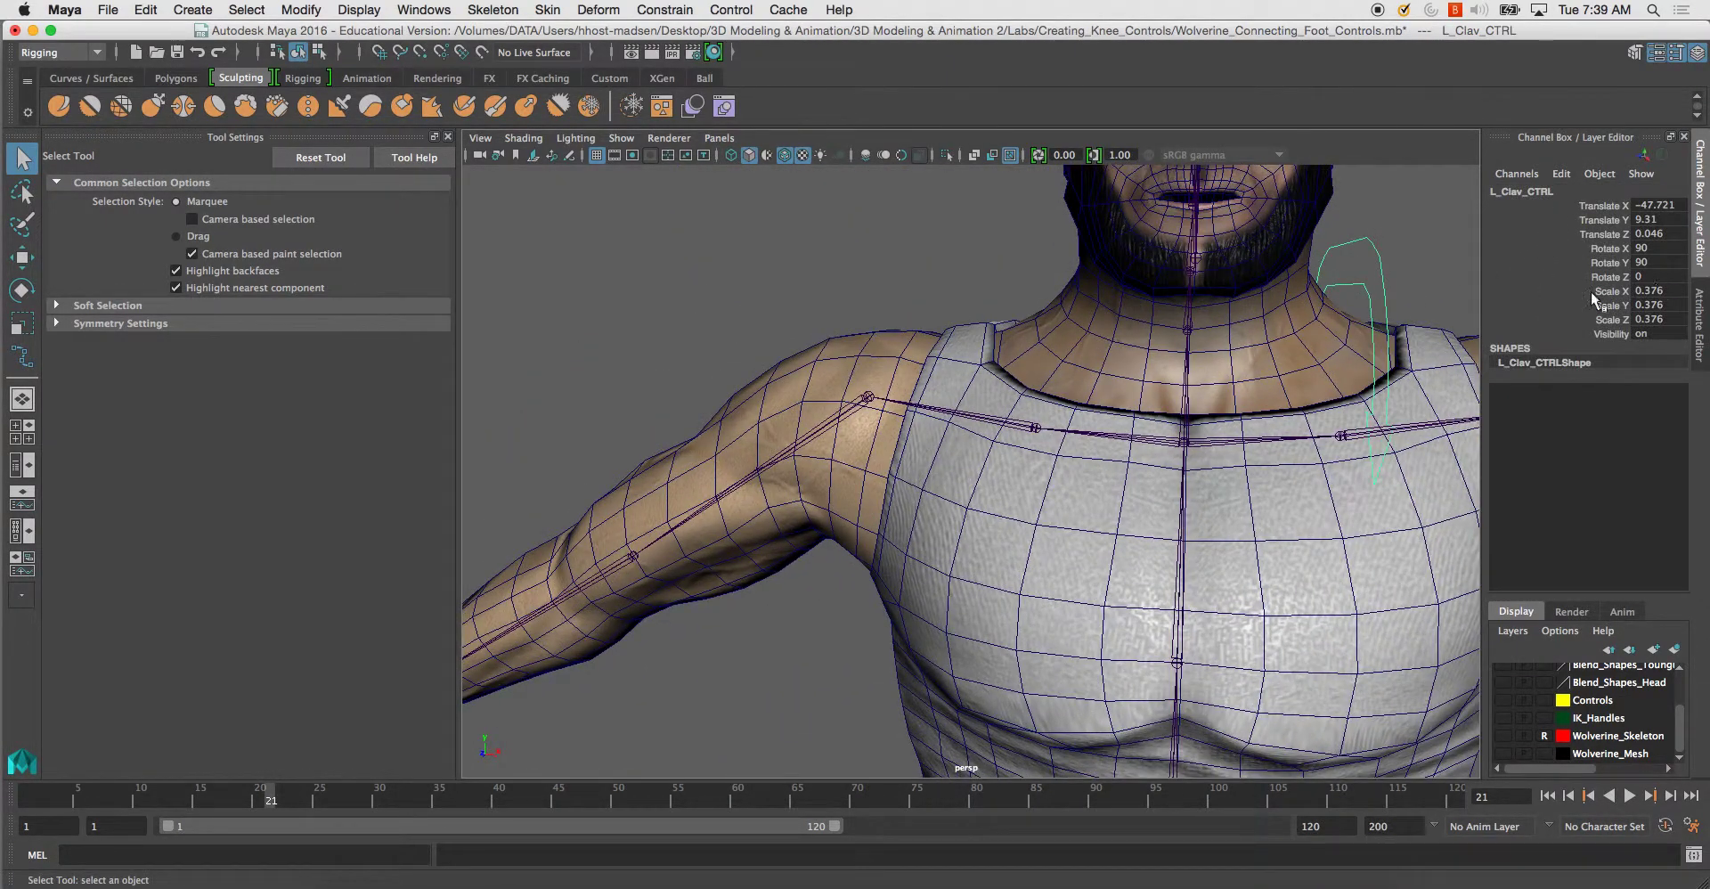
{"action": "left_click", "coordinate": [309, 12]}
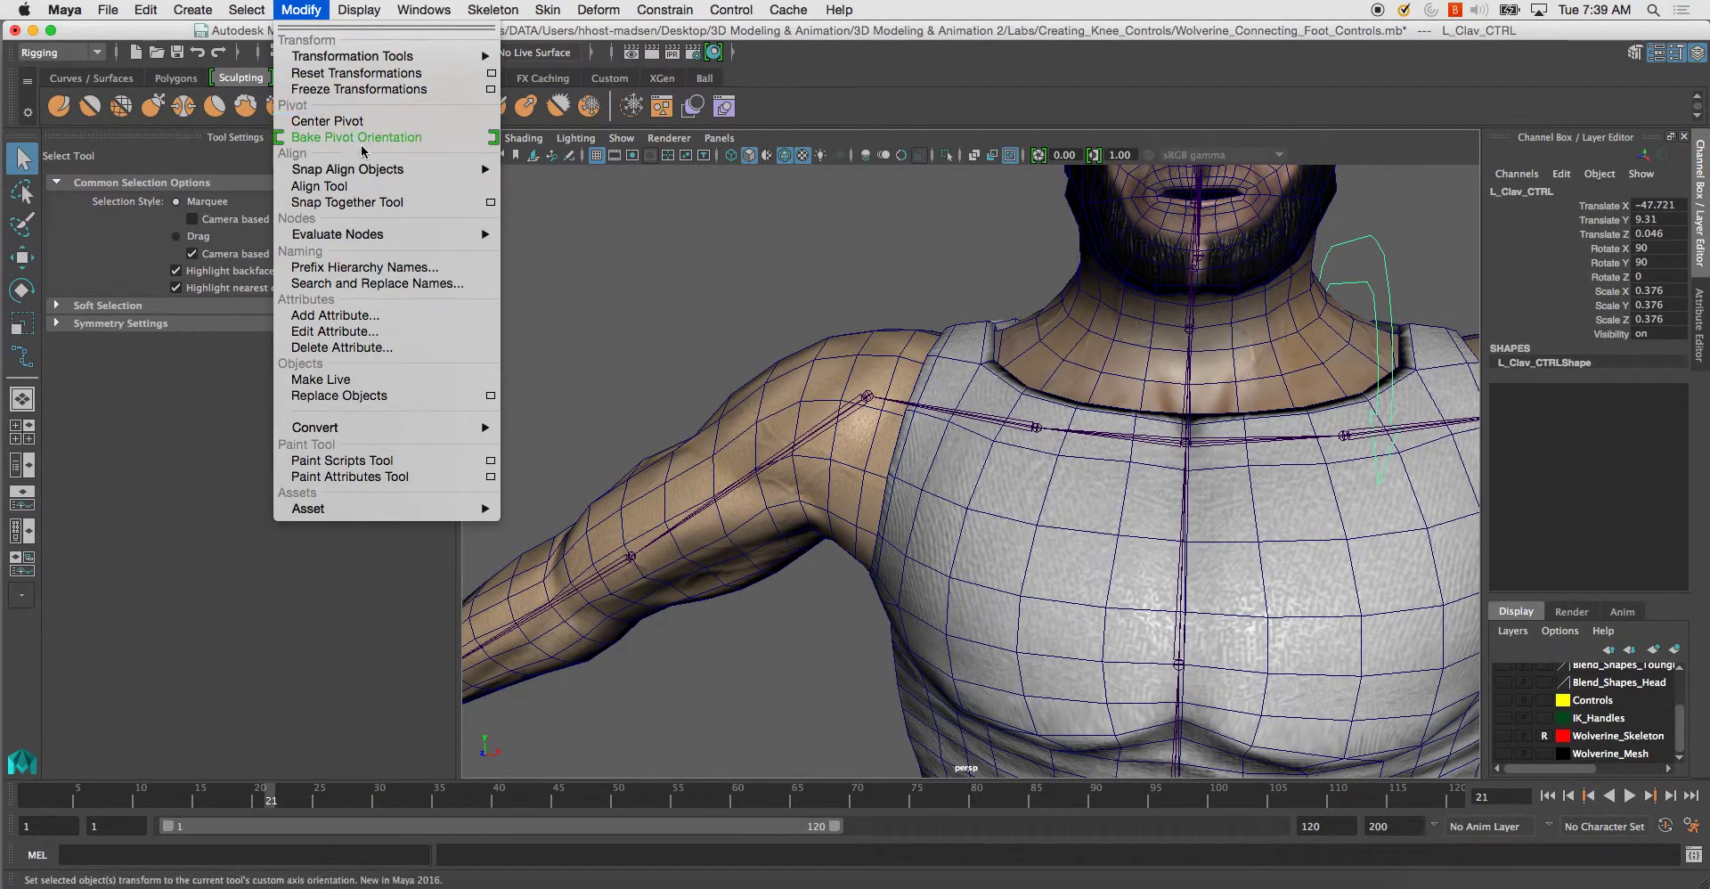
{"action": "left_click", "coordinate": [383, 89]}
Try duplicating the left clavicle control and moving the copy across to the character's right side.
{"action": "left_click_drag", "start_coordinate": [916, 216], "coordinate": [767, 269], "text": "alt"}
{"action": "left_click_drag", "start_coordinate": [953, 248], "coordinate": [912, 233], "text": "alt"}
{"action": "key", "text": "ctrl+d"}
{"action": "key", "text": "w"}
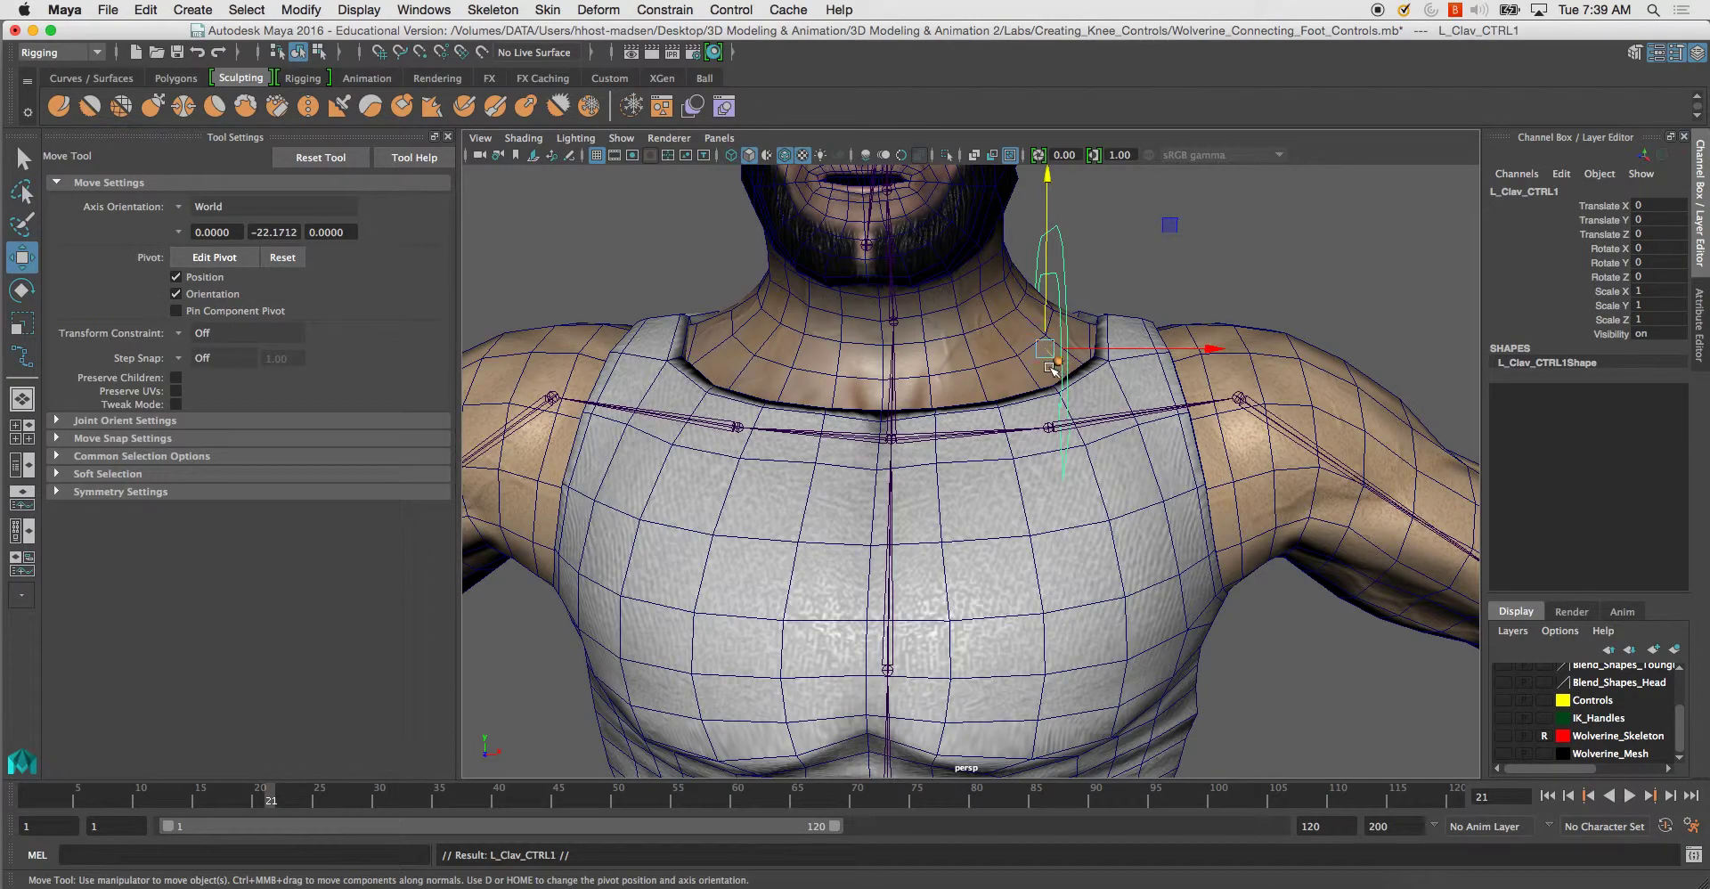
{"action": "left_click_drag", "start_coordinate": [1044, 349], "coordinate": [708, 356]}
{"action": "key", "text": "ctrl+z"}
{"action": "key", "text": "ctrl+z"}
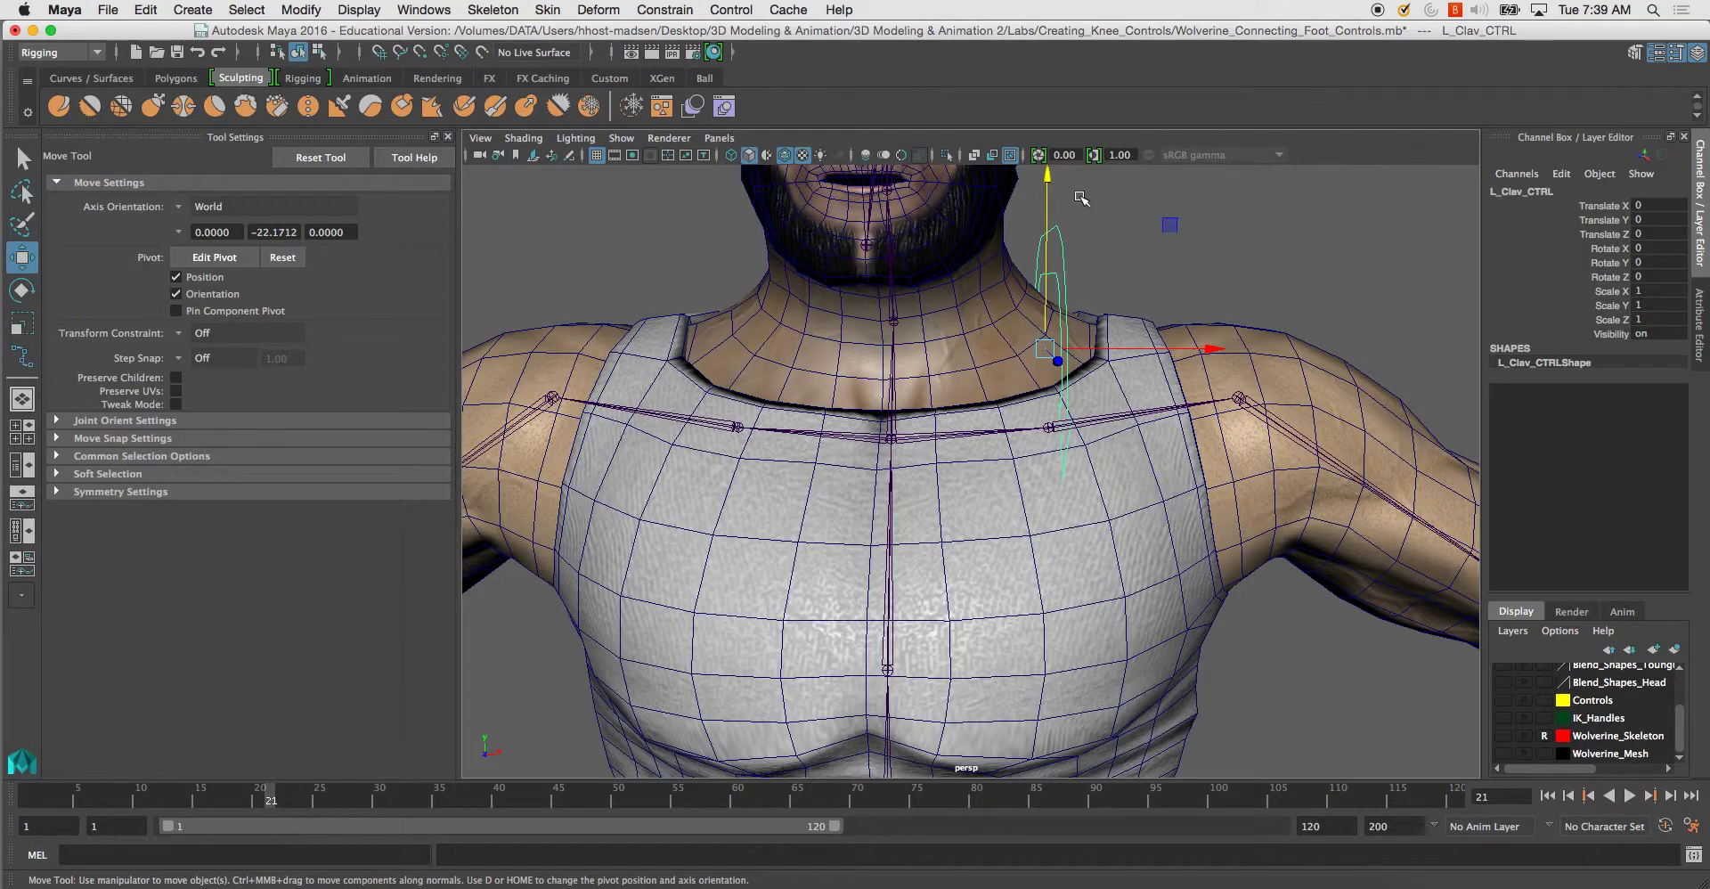
Move the left clavicle control's pivot onto the left clavicle joint.
{"action": "left_click_drag", "start_coordinate": [1062, 251], "coordinate": [991, 266], "text": "alt"}
{"action": "middle_click_drag", "start_coordinate": [991, 266], "coordinate": [1202, 378], "text": "alt"}
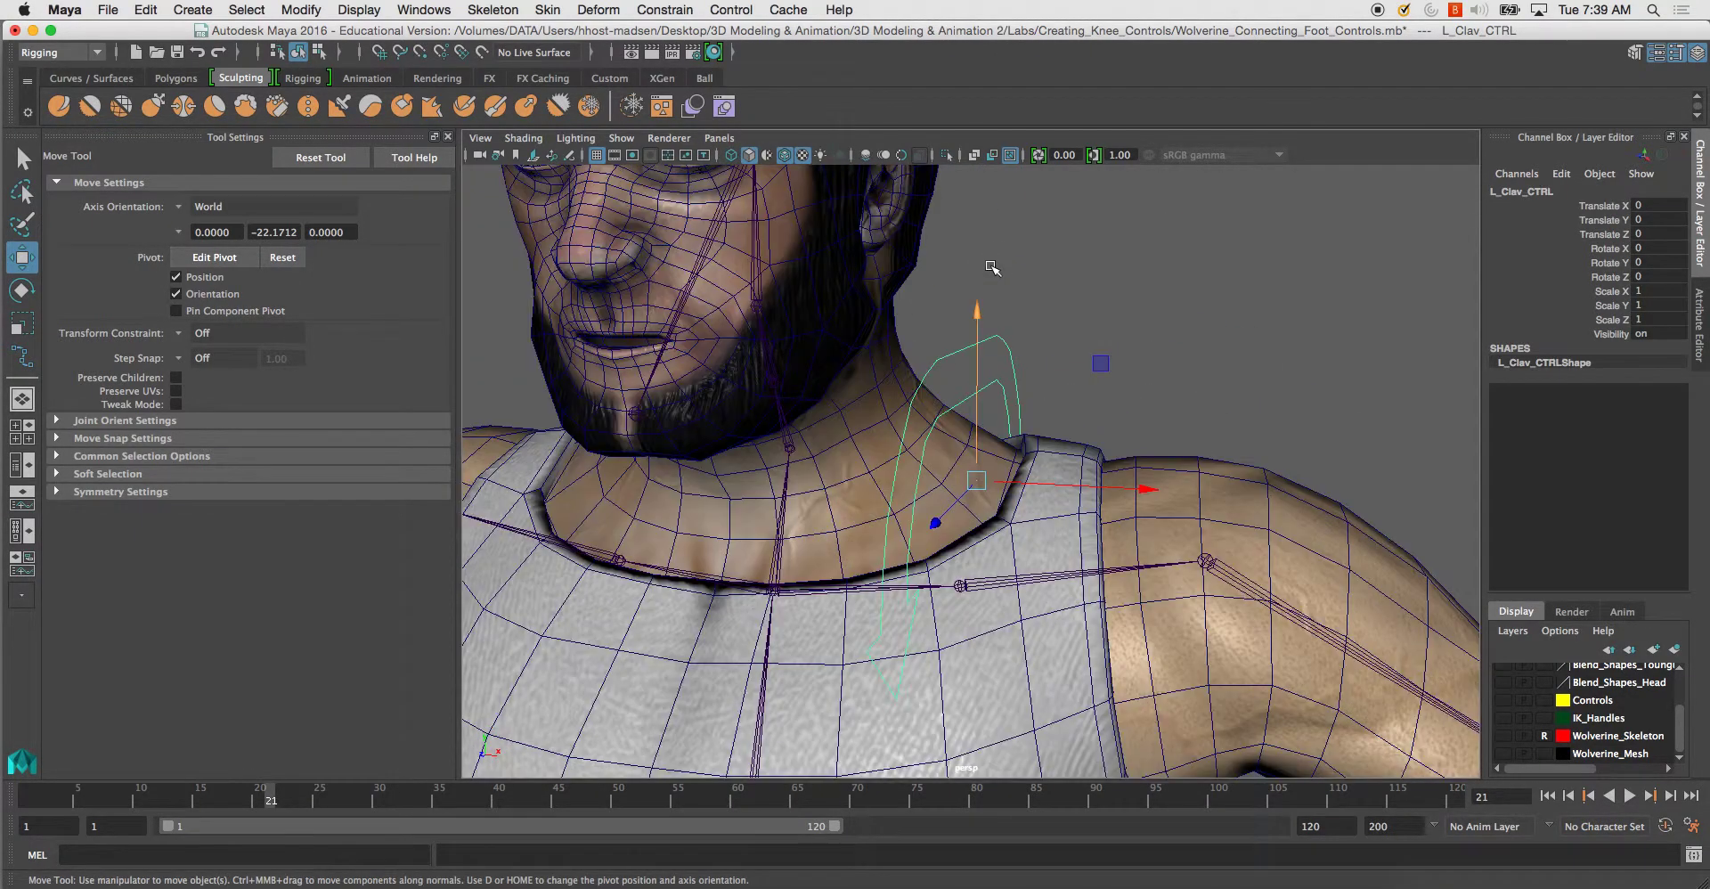
{"action": "left_click_drag", "start_coordinate": [1065, 296], "coordinate": [937, 577], "text": "alt"}
{"action": "key", "text": "d"}
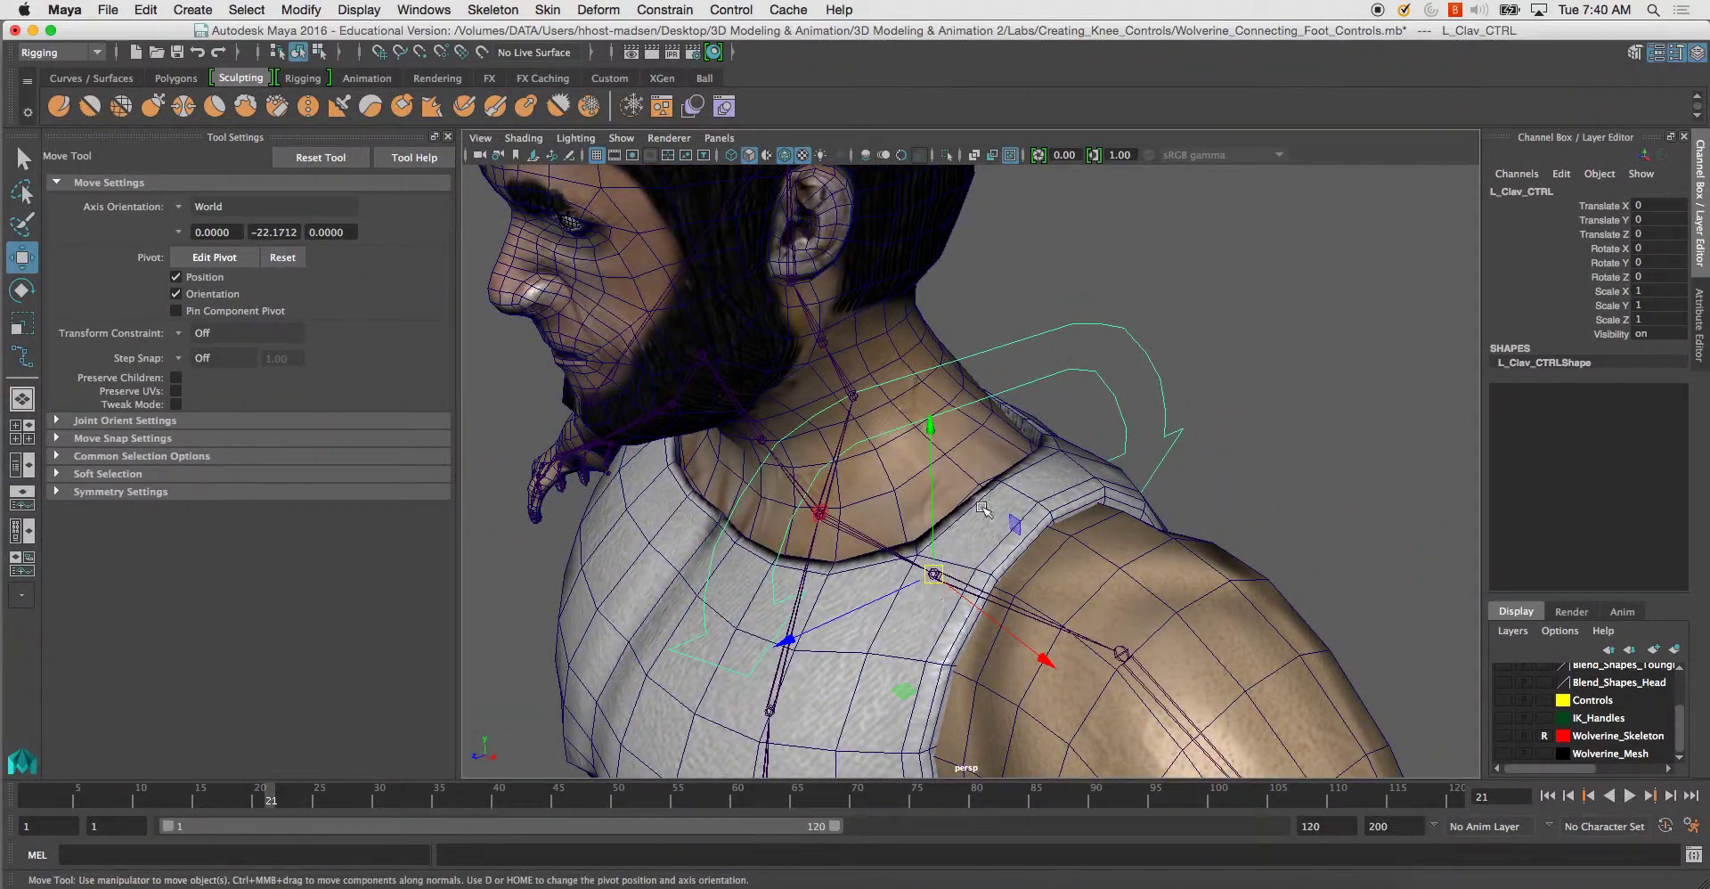
Test rotating the left clavicle control about its relocated pivot, undo the rotation and deselect it.
{"action": "key", "text": "e"}
{"action": "mouse_move", "coordinate": [953, 501]}
{"action": "left_mouse_down"}
{"action": "mouse_move", "coordinate": [967, 495]}
{"action": "mouse_move", "coordinate": [949, 514]}
{"action": "left_mouse_up"}
{"action": "key", "text": "super+z"}
{"action": "left_click", "coordinate": [1279, 368]}
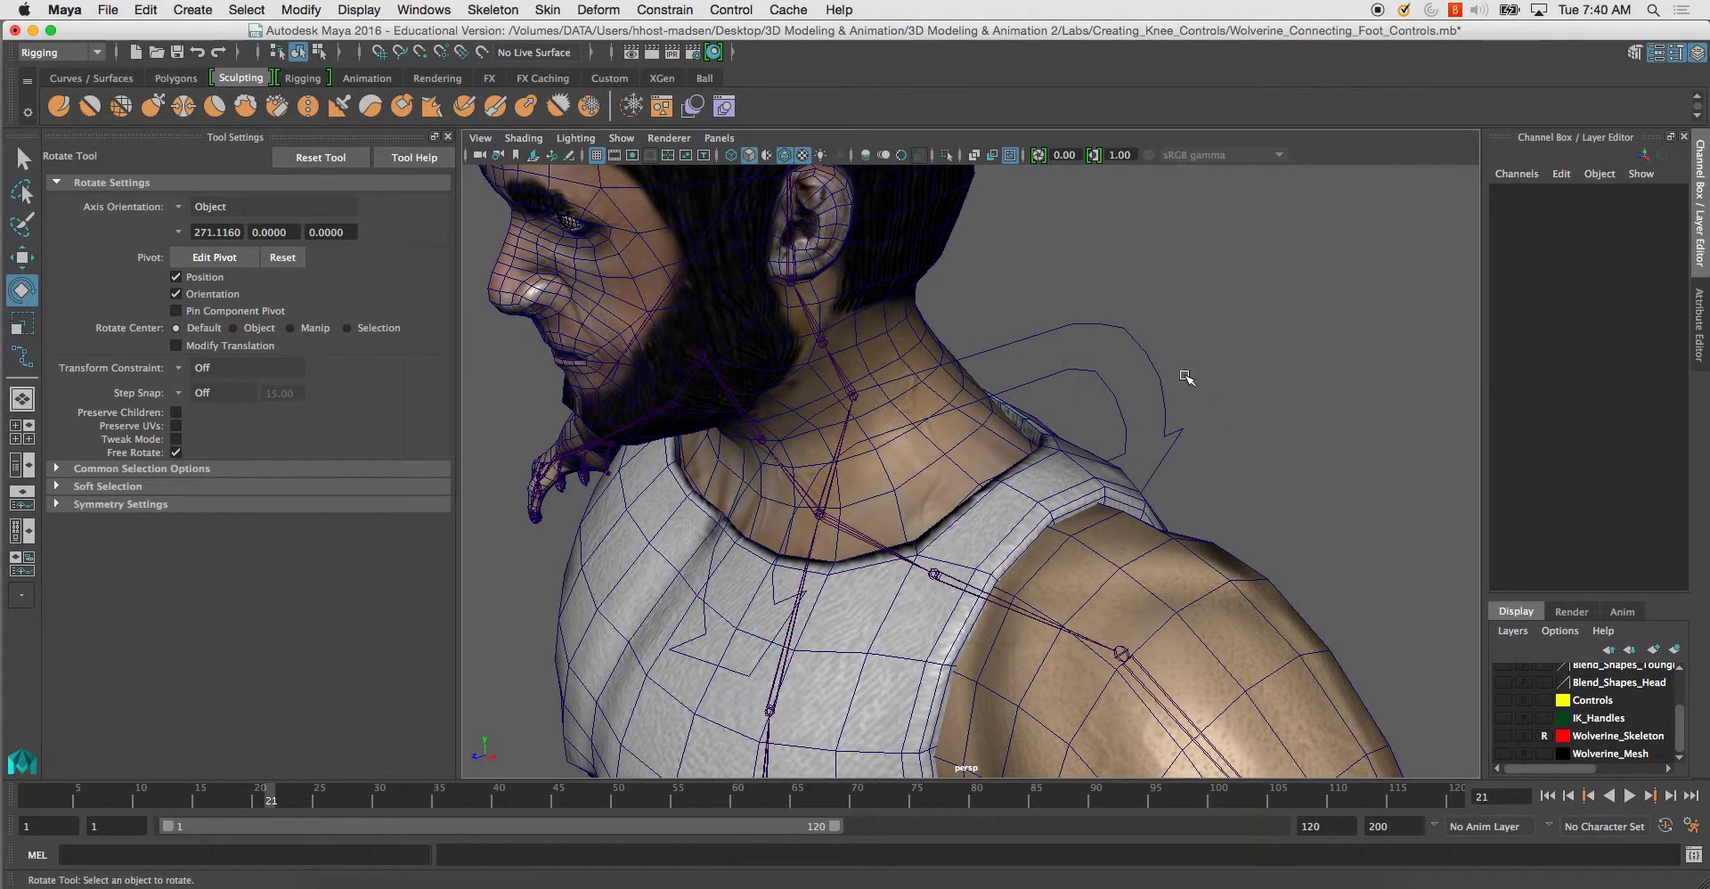
Duplicate the left clavicle control and move the copy to the right clavicle joint, at -3.557 in Translate X.
{"action": "left_click_drag", "start_coordinate": [1100, 306], "coordinate": [1221, 331]}
{"action": "key", "text": "super+d"}
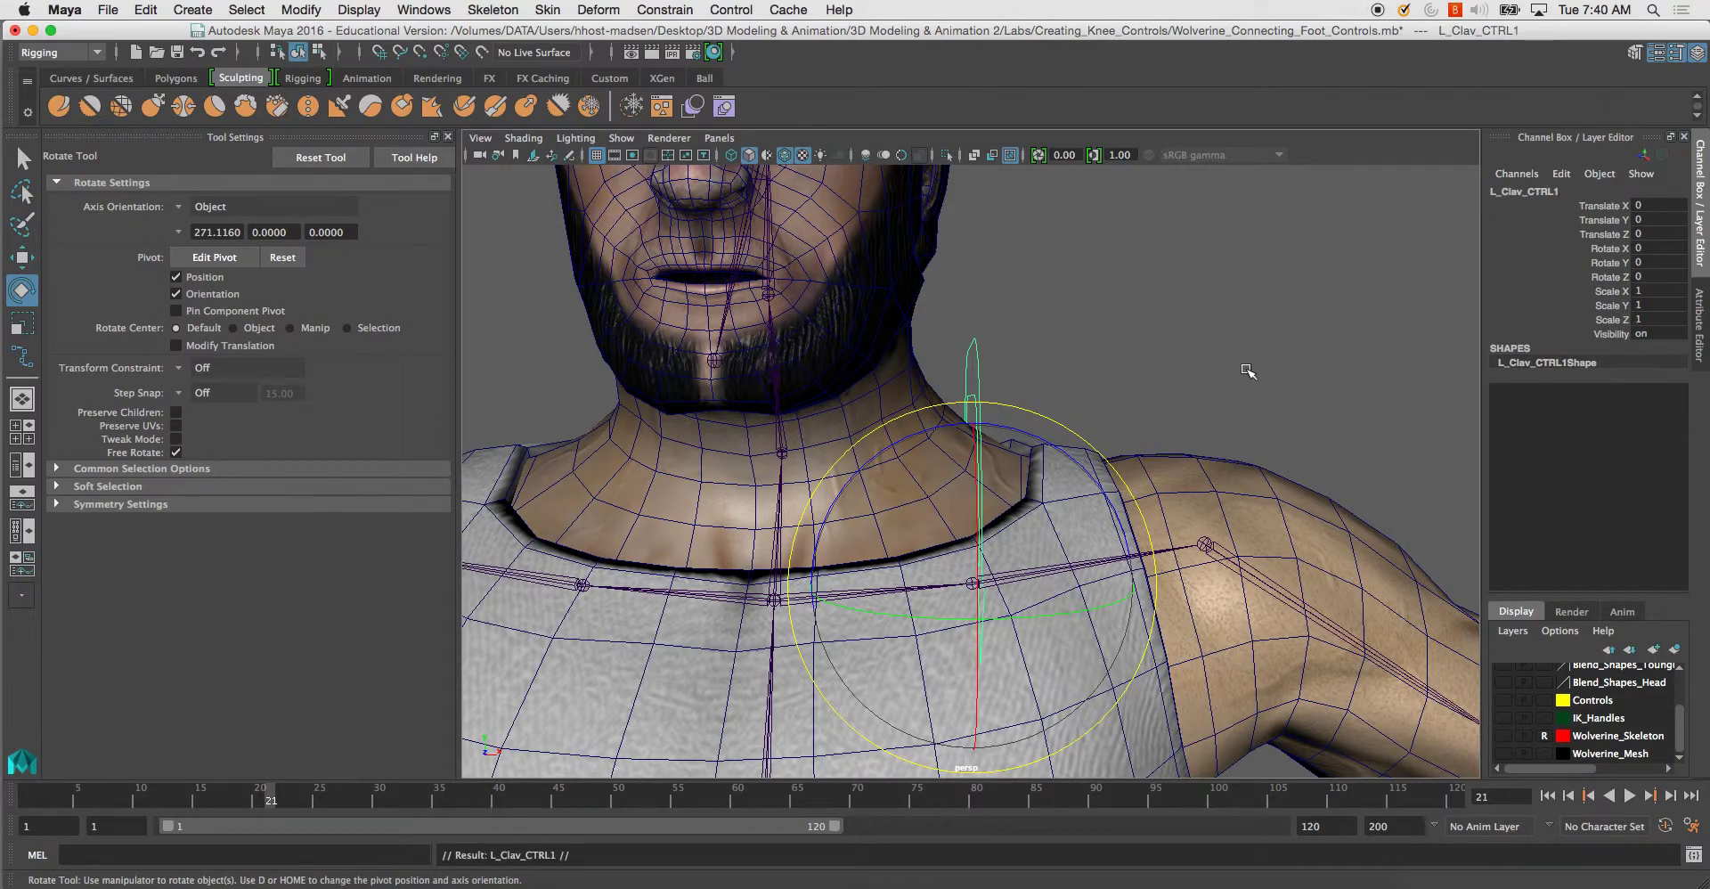
{"action": "left_click_drag", "start_coordinate": [1136, 415], "coordinate": [1182, 466], "text": "alt"}
{"action": "key", "text": "w"}
{"action": "left_click_drag", "start_coordinate": [1150, 568], "coordinate": [784, 563]}
{"action": "mouse_move", "coordinate": [962, 412]}
{"action": "left_mouse_down", "text": "alt"}
{"action": "mouse_move", "coordinate": [965, 435]}
{"action": "mouse_move", "coordinate": [1051, 432]}
{"action": "mouse_move", "coordinate": [882, 423]}
{"action": "mouse_move", "coordinate": [972, 414]}
{"action": "left_mouse_up", "text": "alt"}
Rename the duplicated control R_Clav_CTRL and freeze its transformations.
{"action": "left_click", "coordinate": [1530, 192]}
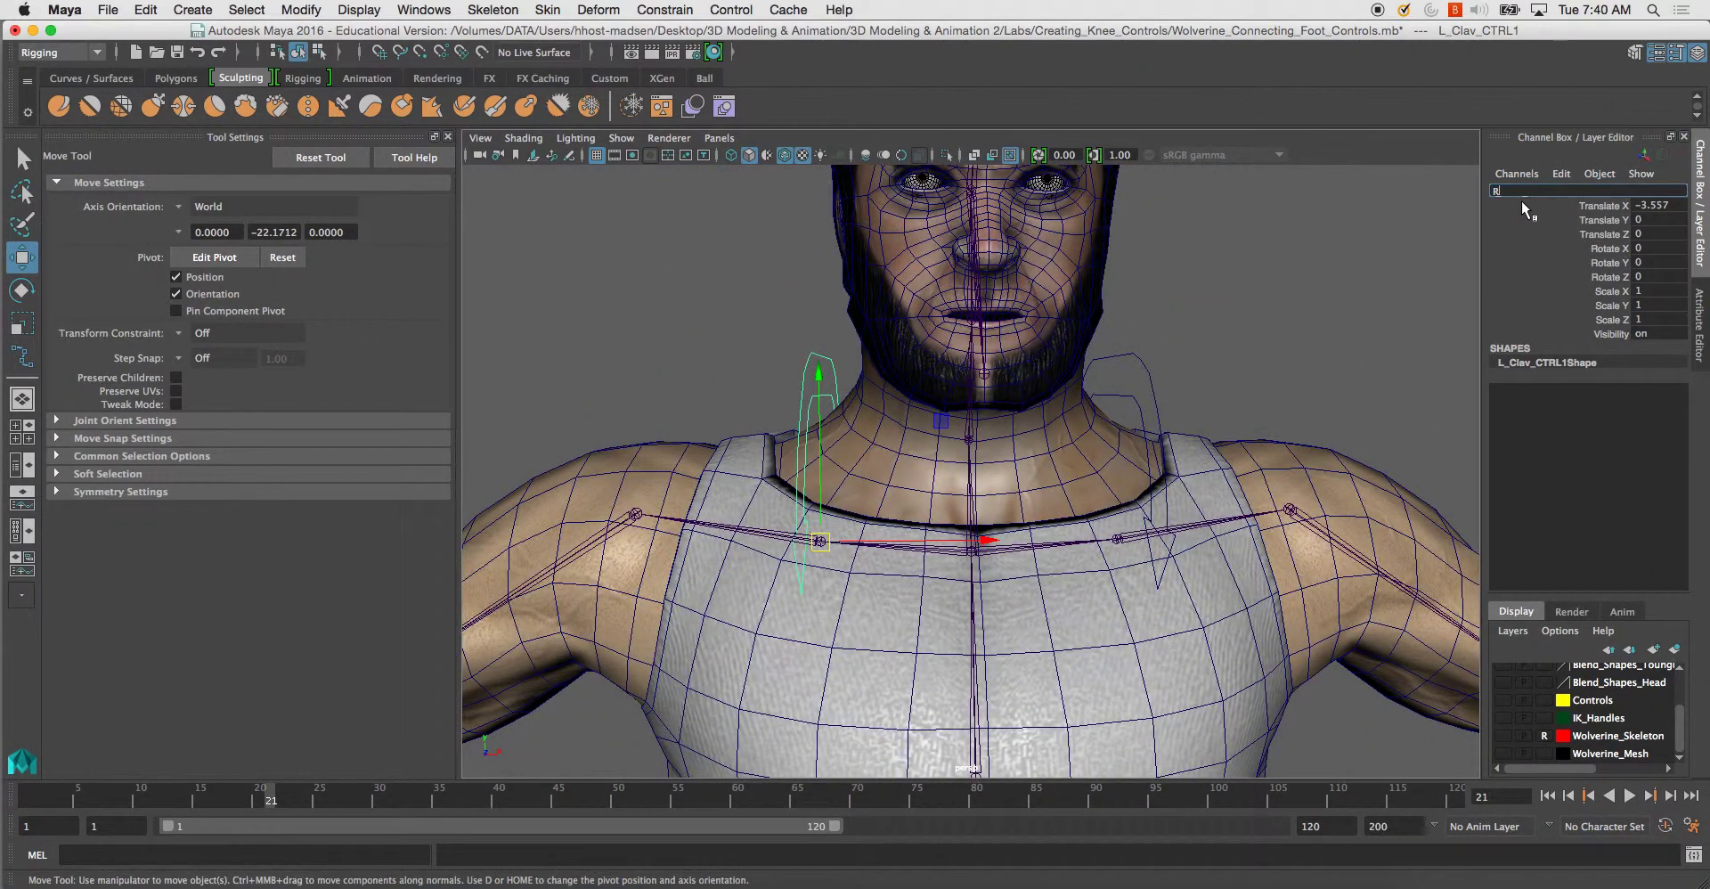
{"action": "type", "text": "R_Clav_CTRL"}
{"action": "key", "text": "Return"}
{"action": "left_click", "coordinate": [294, 10]}
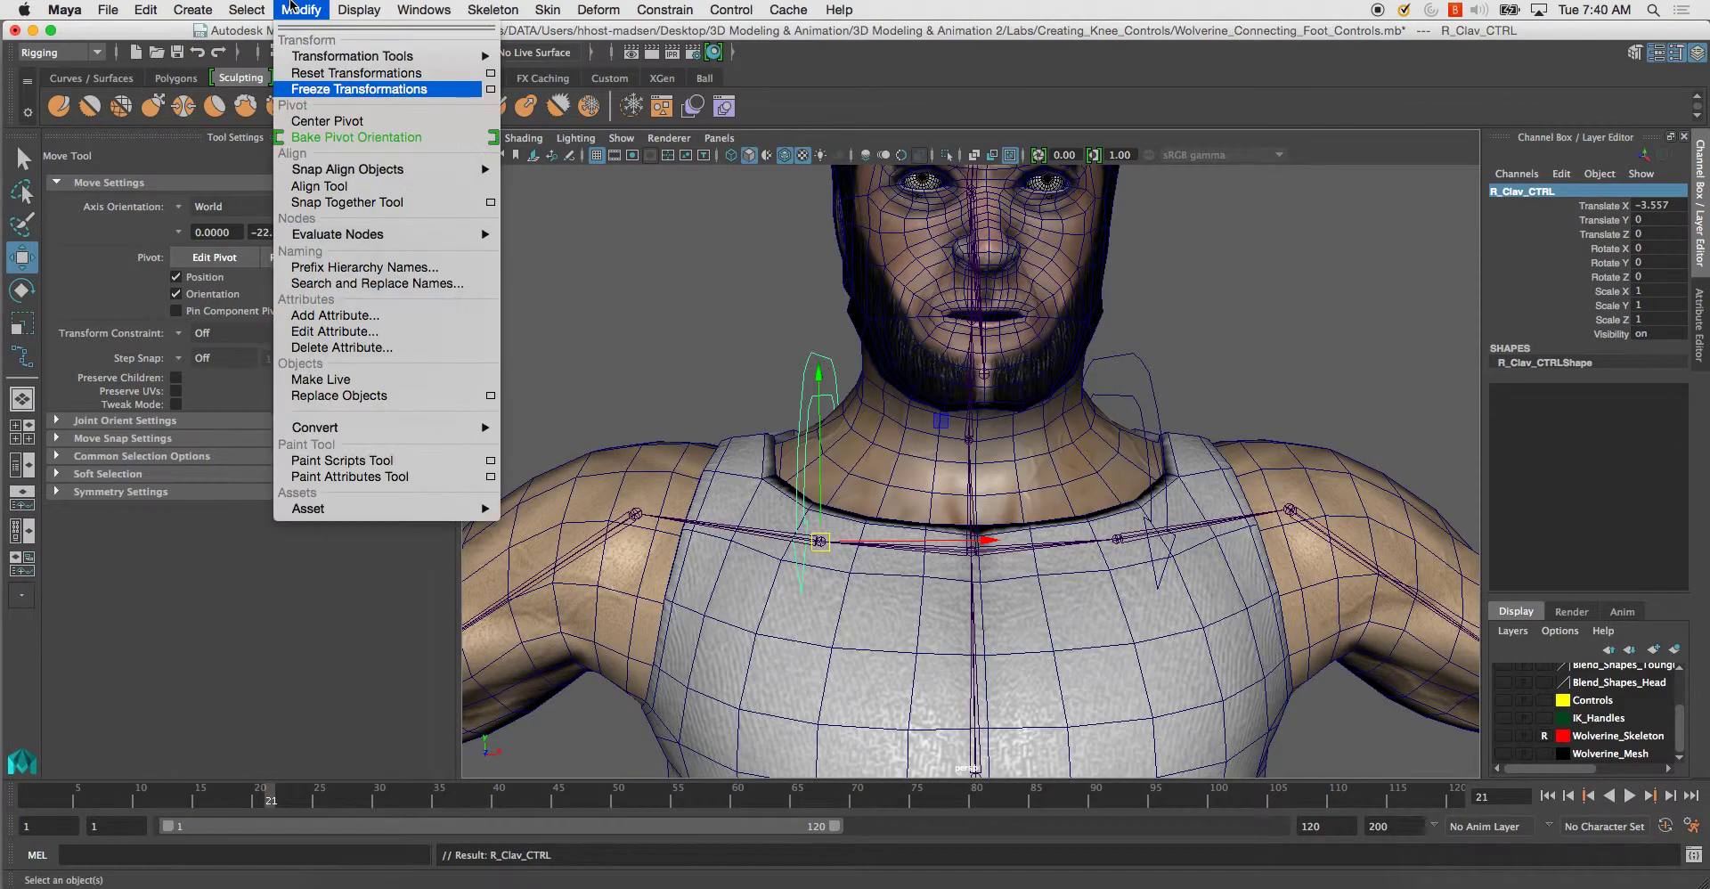
{"action": "left_click", "coordinate": [339, 96]}
Select the right clavicle control to check its placement around the shoulder, and deselect it.
{"action": "left_click", "coordinate": [738, 322]}
{"action": "mouse_move", "coordinate": [710, 383]}
{"action": "left_mouse_down", "text": "alt"}
{"action": "mouse_move", "coordinate": [847, 386]}
{"action": "mouse_move", "coordinate": [867, 369]}
{"action": "mouse_move", "coordinate": [739, 387]}
{"action": "left_mouse_up", "text": "alt"}
{"action": "left_click_drag", "start_coordinate": [771, 369], "coordinate": [815, 405]}
{"action": "left_click_drag", "start_coordinate": [815, 405], "coordinate": [781, 351], "text": "alt"}
{"action": "left_click", "coordinate": [741, 397]}
Select and delete the leftover object beside the character.
{"action": "left_click_drag", "start_coordinate": [863, 424], "coordinate": [914, 422], "text": "alt"}
{"action": "scroll", "coordinate": [918, 419], "scroll_direction": "down", "scroll_amount": 5}
{"action": "middle_click_drag", "start_coordinate": [1091, 615], "coordinate": [966, 470], "text": "alt"}
{"action": "left_click_drag", "start_coordinate": [965, 469], "coordinate": [877, 469], "text": "alt"}
{"action": "middle_click_drag", "start_coordinate": [944, 570], "coordinate": [890, 446], "text": "alt"}
{"action": "left_click_drag", "start_coordinate": [944, 553], "coordinate": [1032, 553], "text": "alt"}
{"action": "middle_click_drag", "start_coordinate": [1032, 554], "coordinate": [597, 559], "text": "alt"}
{"action": "left_click_drag", "start_coordinate": [1094, 393], "coordinate": [1229, 443], "text": "alt"}
{"action": "left_click_drag", "start_coordinate": [1238, 267], "coordinate": [1173, 443]}
{"action": "key", "text": "Delete"}
Review the whole character with both clavicle controls and the foot and knee controls from several angles.
{"action": "middle_click_drag", "start_coordinate": [926, 392], "coordinate": [1104, 437], "text": "alt"}
{"action": "scroll", "coordinate": [980, 436], "scroll_direction": "down", "scroll_amount": 3}
{"action": "middle_click_drag", "start_coordinate": [802, 463], "coordinate": [1000, 470], "text": "alt"}
{"action": "left_click_drag", "start_coordinate": [1001, 469], "coordinate": [855, 446], "text": "alt"}
{"action": "middle_click_drag", "start_coordinate": [837, 410], "coordinate": [854, 375], "text": "alt"}
{"action": "left_click_drag", "start_coordinate": [854, 375], "coordinate": [932, 457], "text": "alt"}
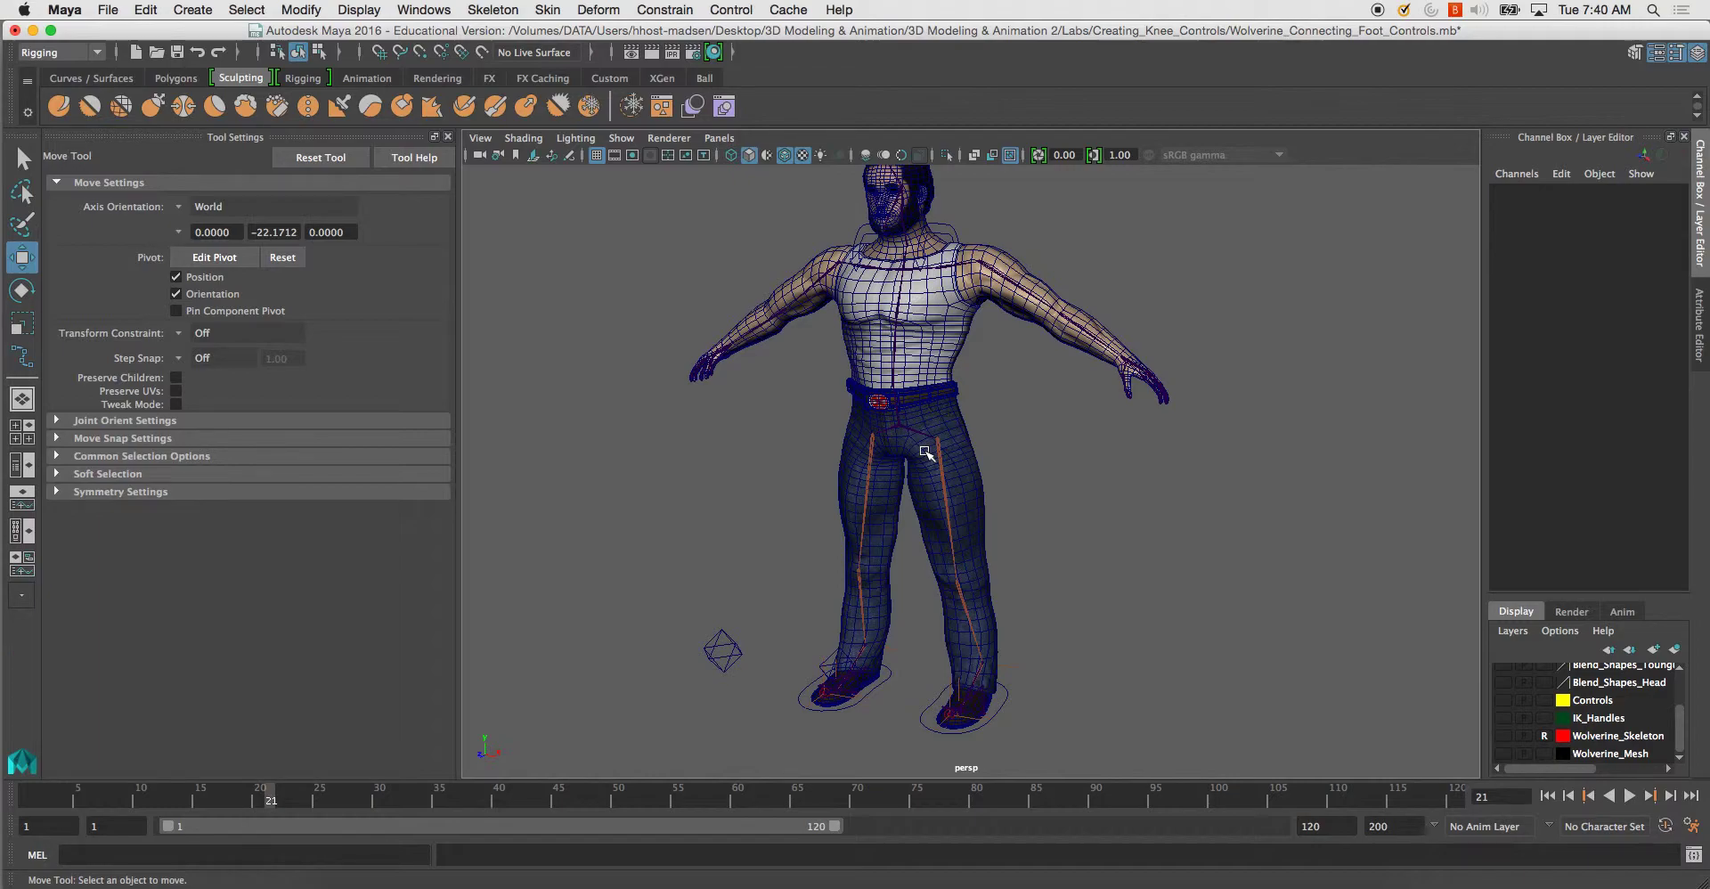
{"action": "left_click_drag", "start_coordinate": [928, 433], "coordinate": [871, 424], "text": "alt"}
{"action": "scroll", "coordinate": [974, 439], "scroll_direction": "up", "scroll_amount": 5}
{"action": "scroll", "coordinate": [987, 532], "scroll_direction": "down", "scroll_amount": 3}
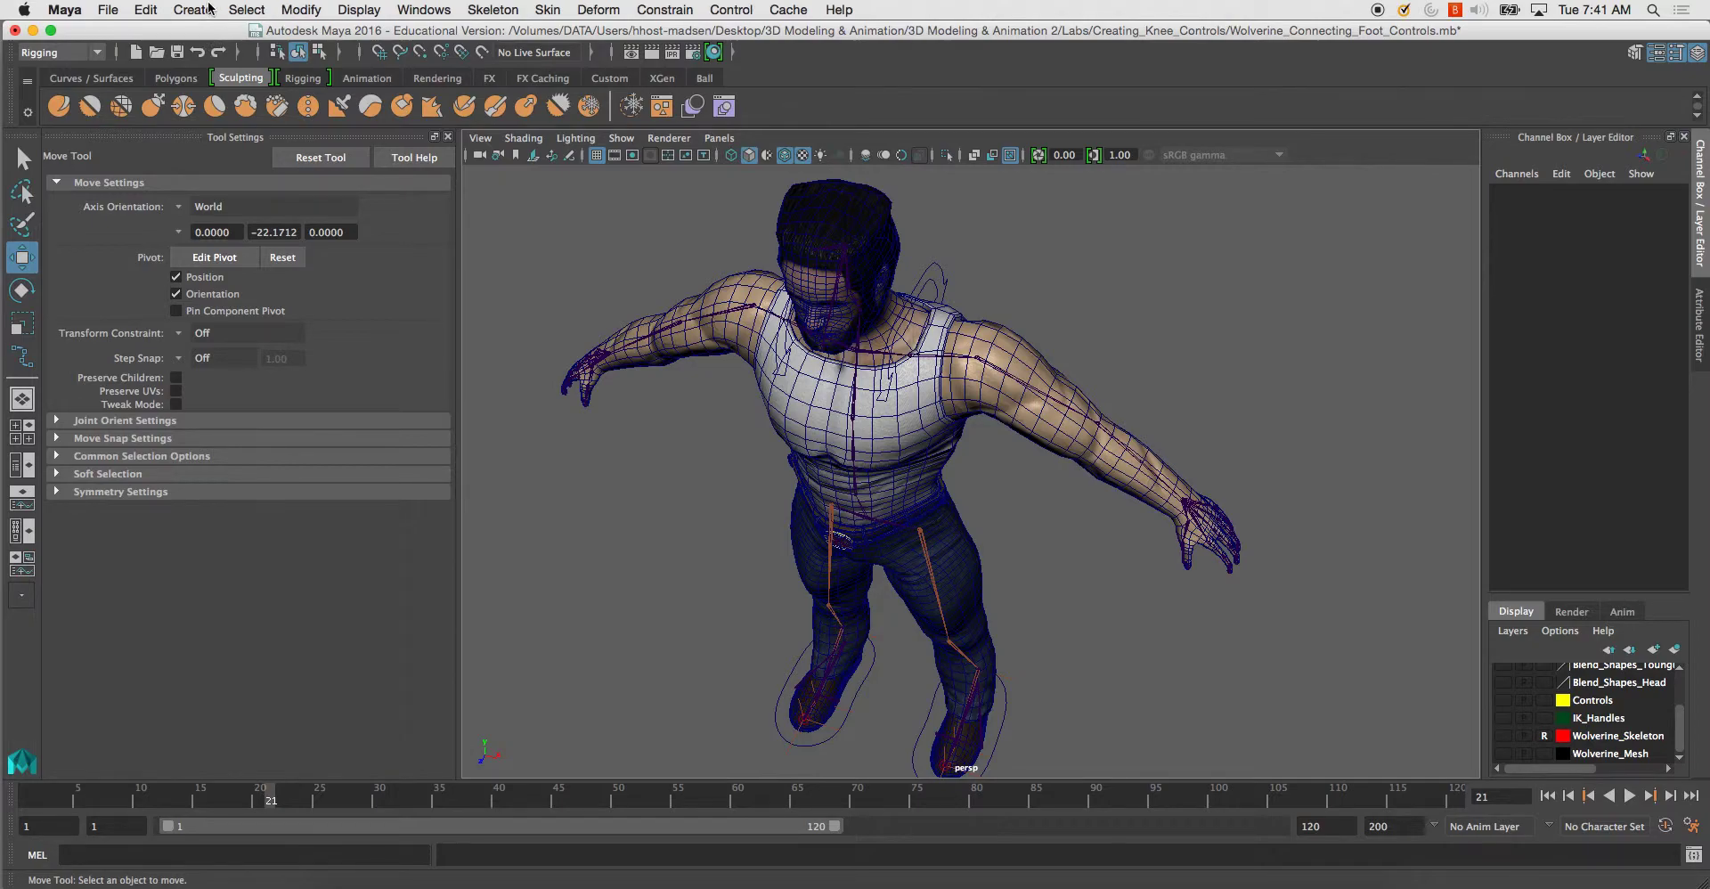
{"action": "middle_click_drag", "start_coordinate": [703, 330], "coordinate": [708, 336], "text": "alt"}
{"action": "right_click_drag", "start_coordinate": [645, 332], "coordinate": [508, 321], "text": "alt"}
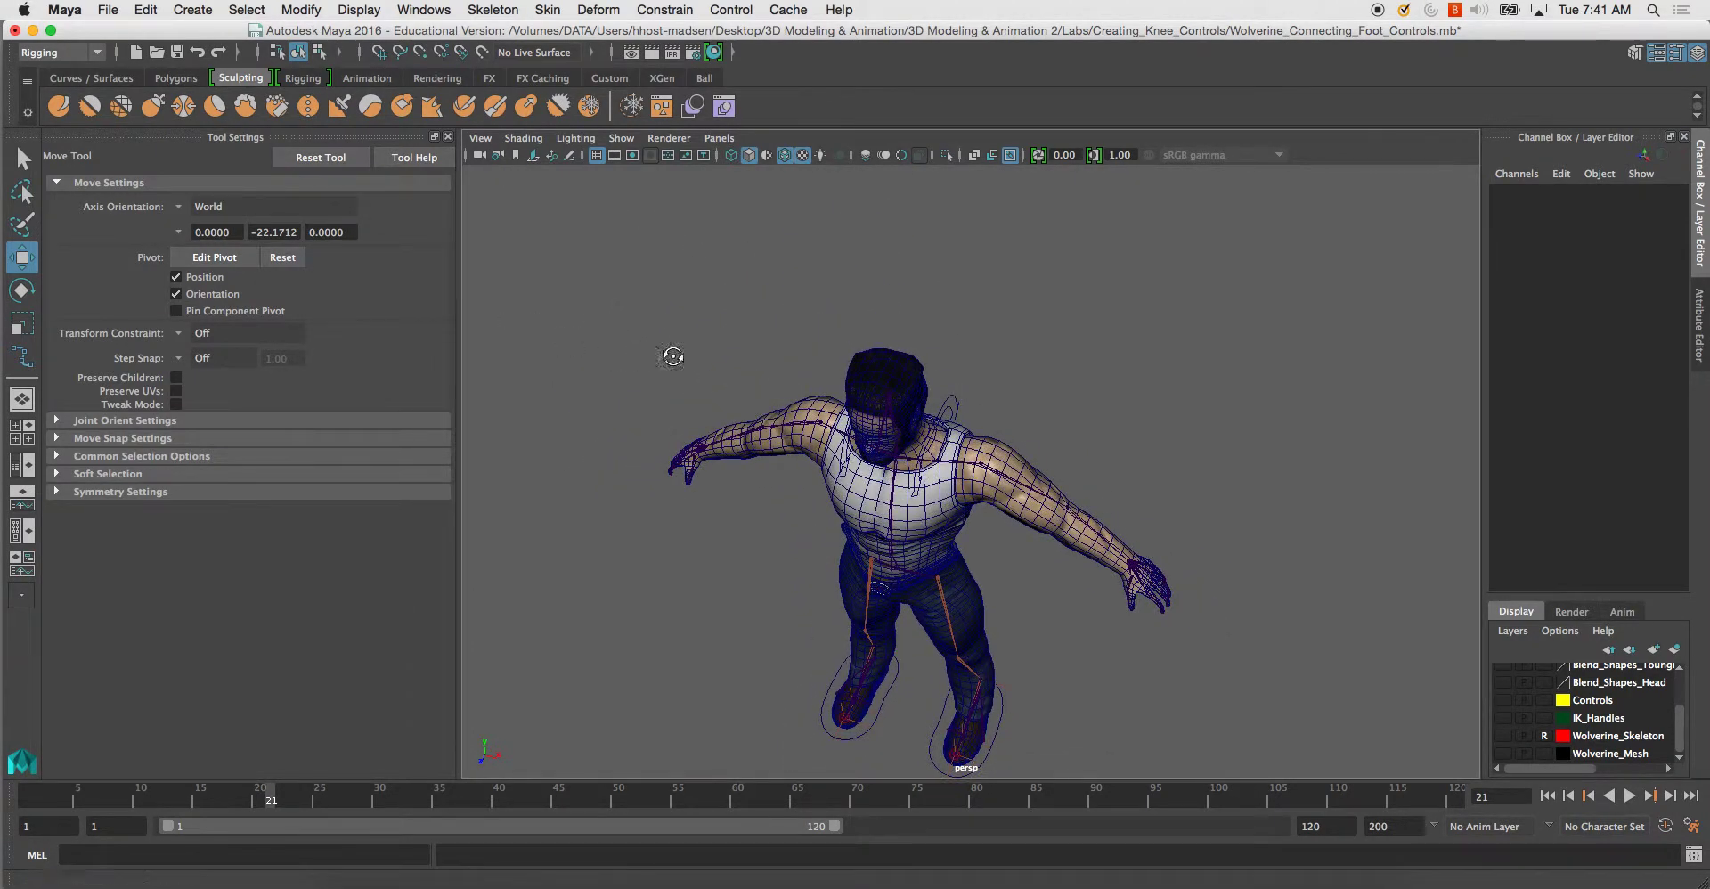
{"action": "left_click_drag", "start_coordinate": [673, 356], "coordinate": [699, 324], "text": "alt"}
{"action": "middle_click_drag", "start_coordinate": [673, 387], "coordinate": [687, 269], "text": "alt"}
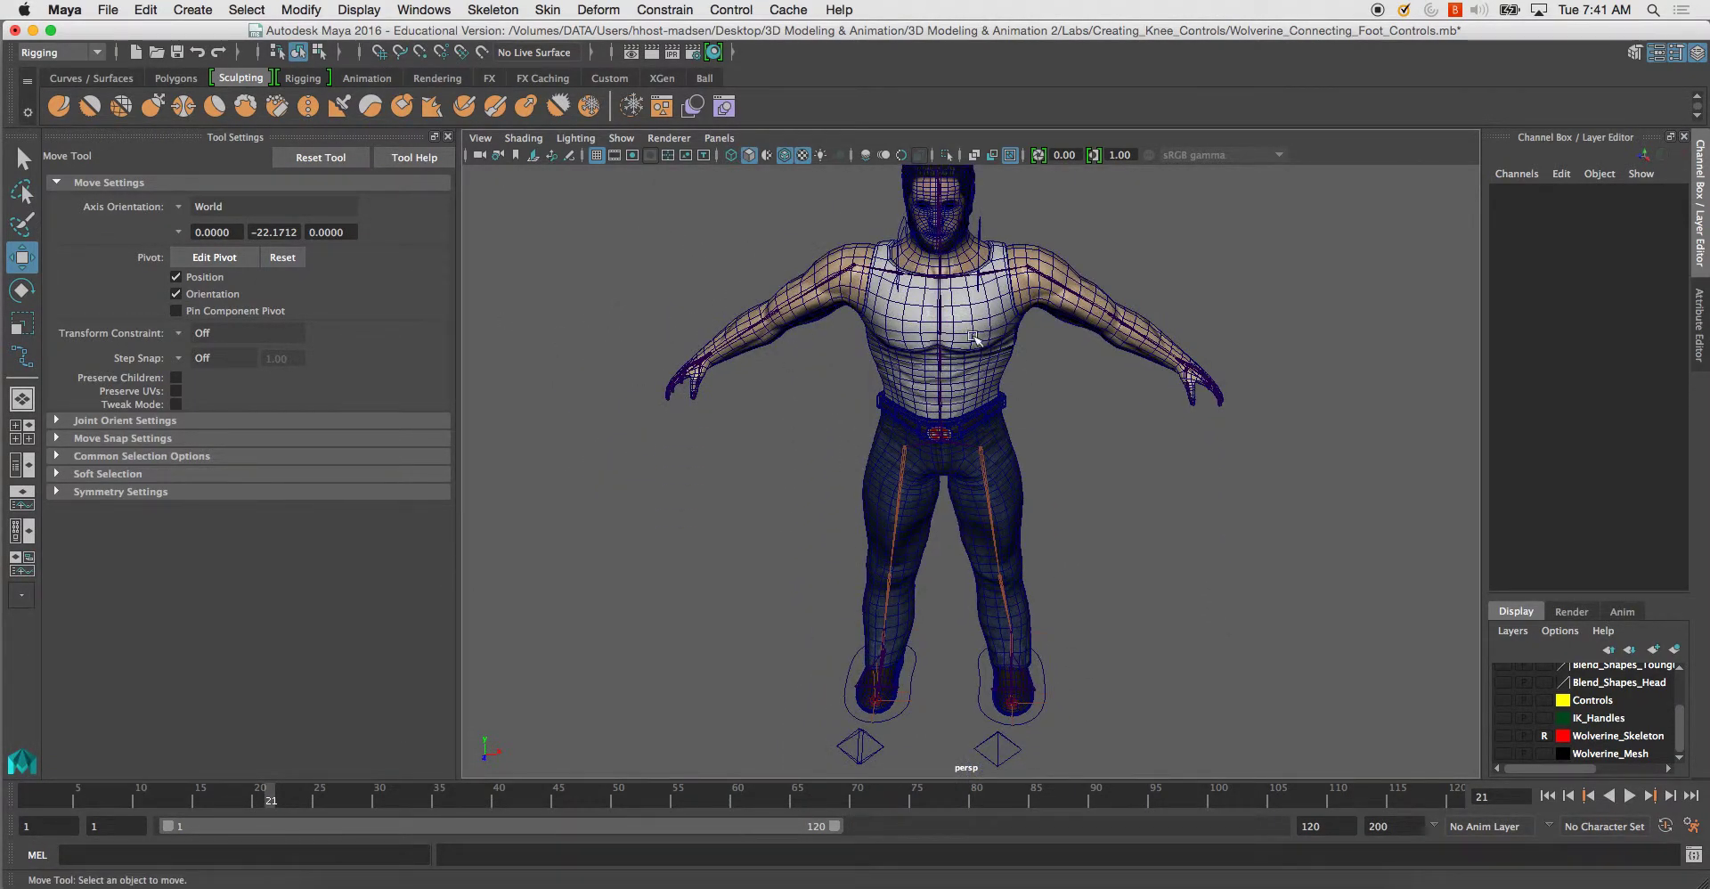
Show the Controls layer to examine the reference control shapes beside the character, and hide it again.
{"action": "left_click_drag", "start_coordinate": [1029, 438], "coordinate": [1000, 424], "text": "alt"}
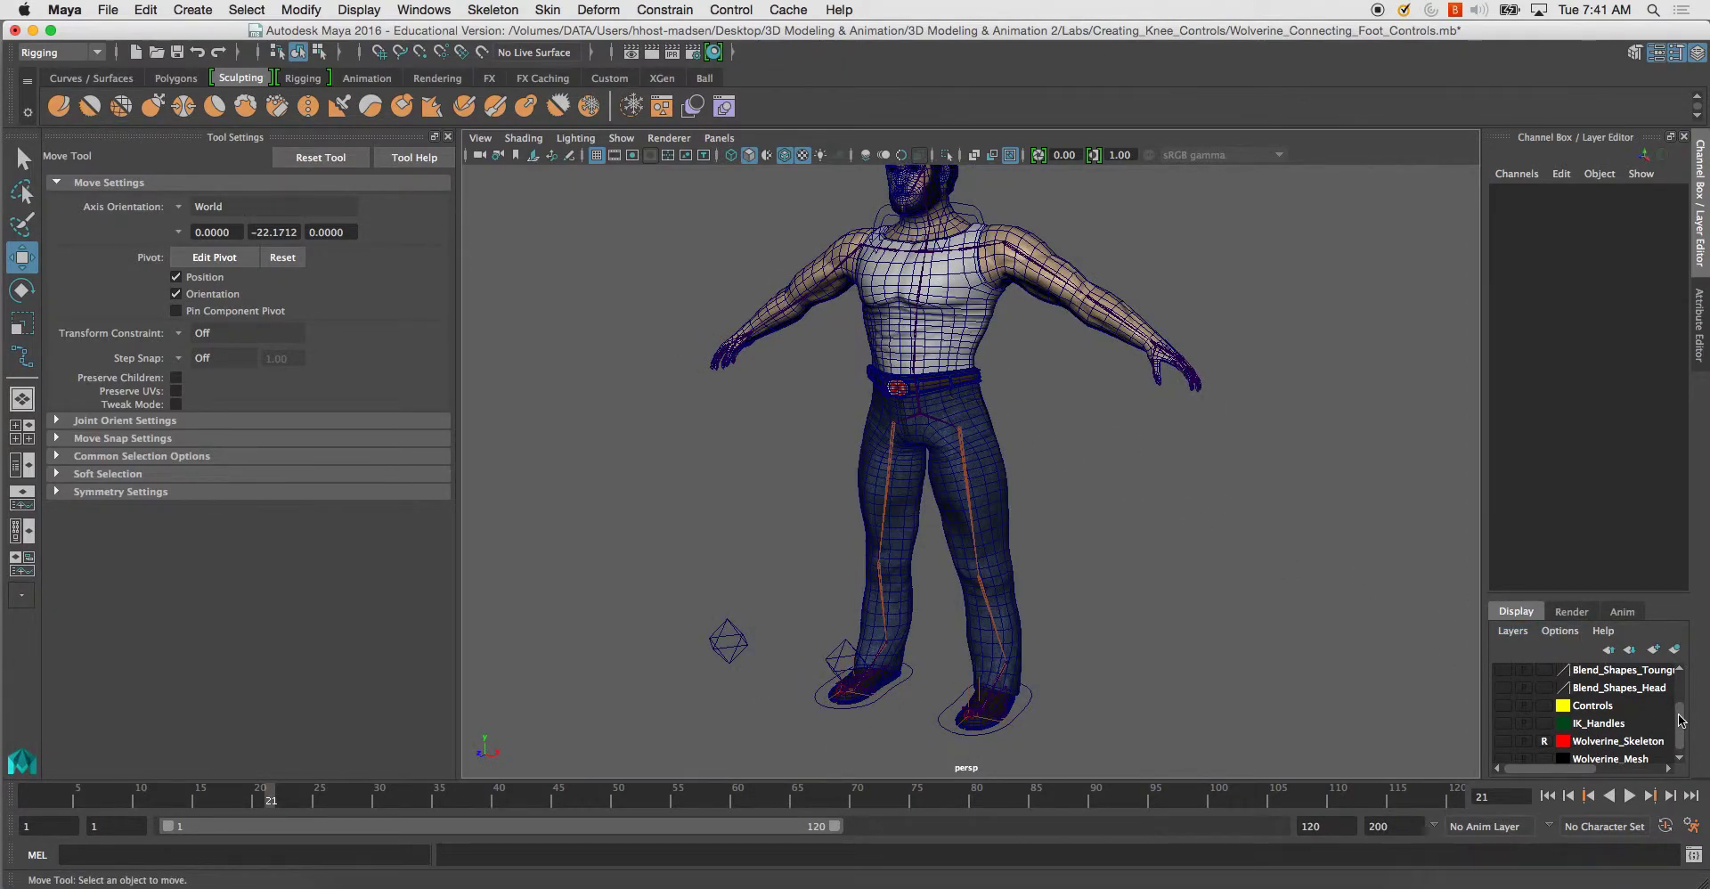
{"action": "left_click", "coordinate": [1504, 701]}
{"action": "left_click_drag", "start_coordinate": [1161, 652], "coordinate": [1418, 630], "text": "alt"}
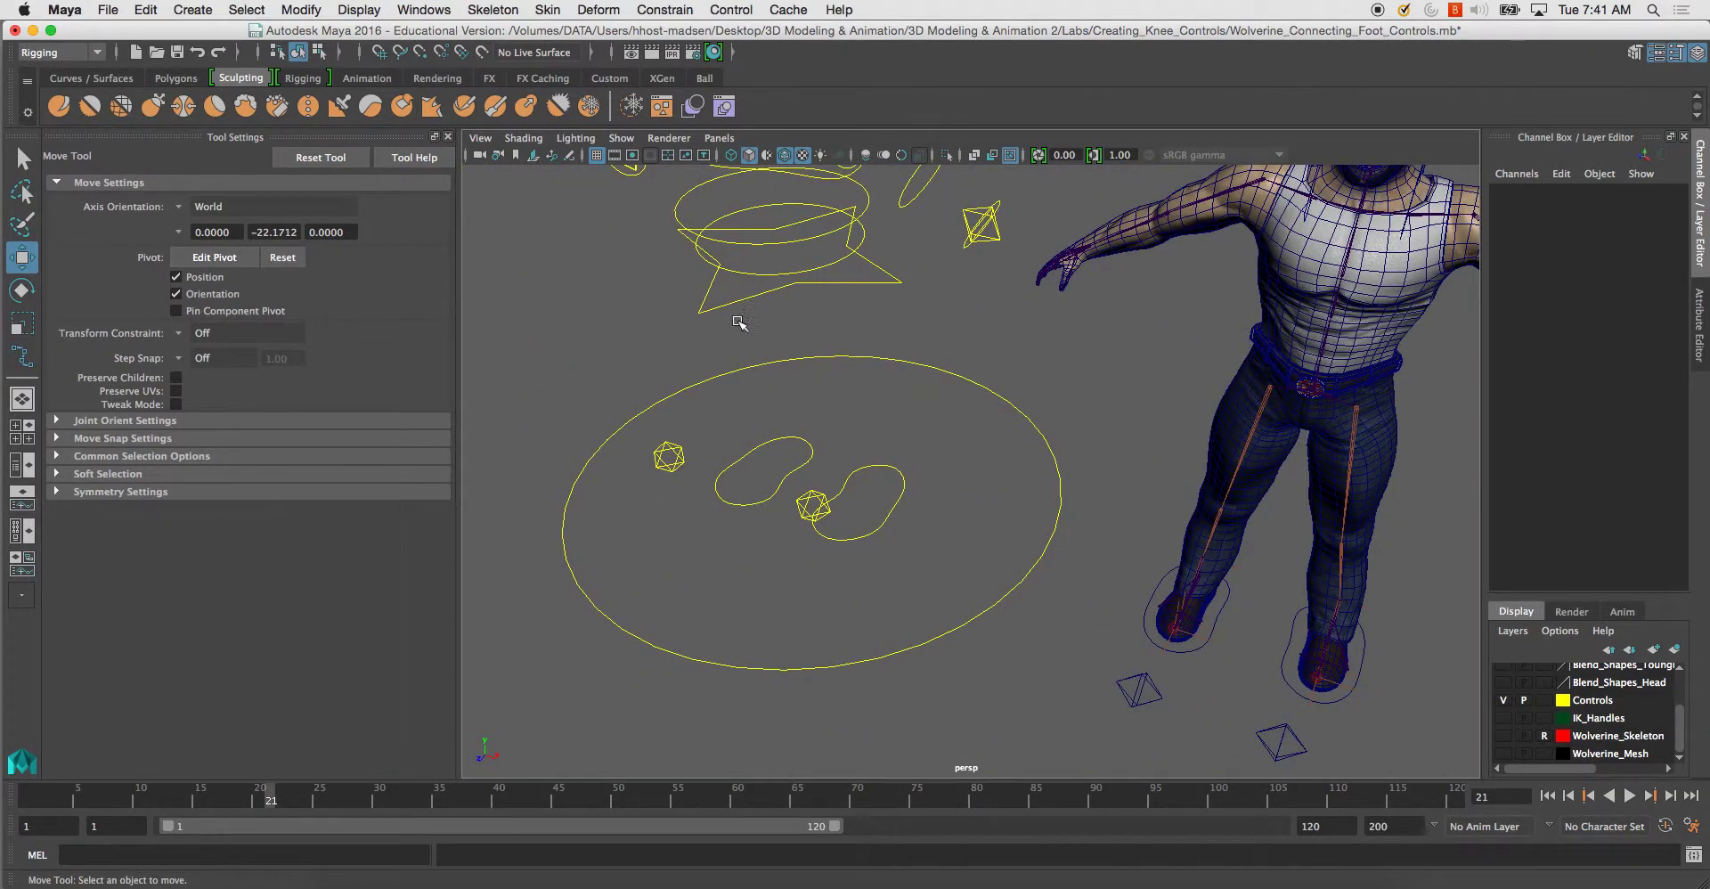
{"action": "left_click", "coordinate": [1504, 701]}
{"action": "left_click_drag", "start_coordinate": [1393, 649], "coordinate": [987, 458], "text": "alt"}
In the top view, draw a closed four-pointed star with the linear EP Curve tool, snapped to the empty grid beside the hand.
{"action": "key", "text": "space"}
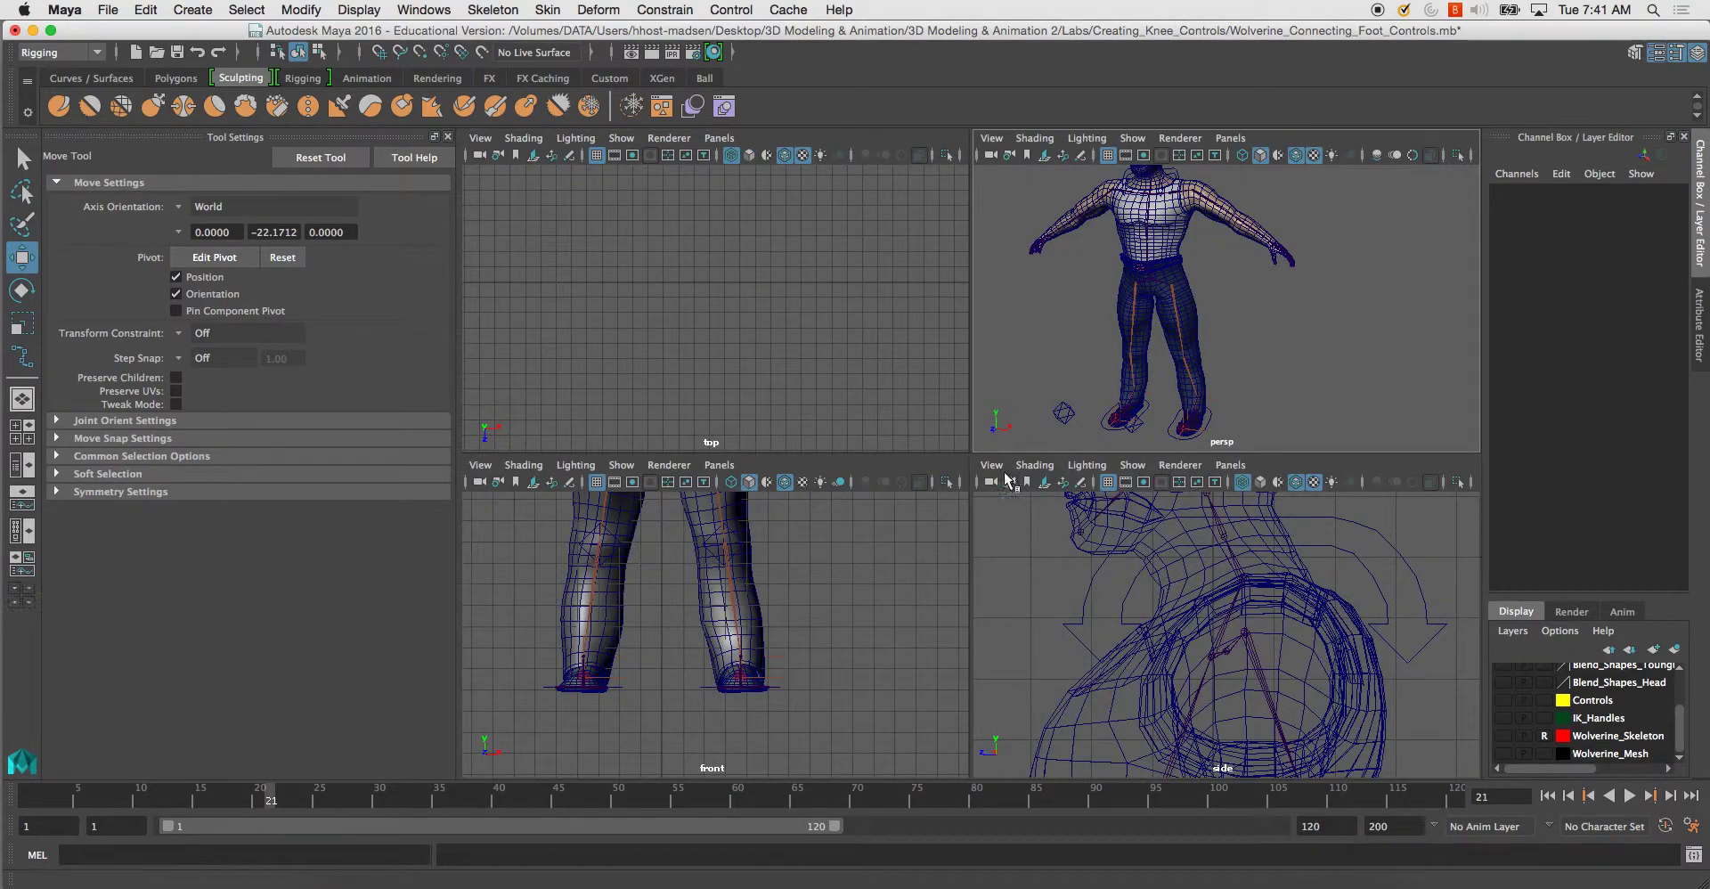
{"action": "key", "text": "space"}
{"action": "right_click_drag", "start_coordinate": [809, 397], "coordinate": [855, 368], "text": "alt"}
{"action": "middle_click_drag", "start_coordinate": [856, 368], "coordinate": [1019, 427], "text": "alt"}
{"action": "right_click_drag", "start_coordinate": [1019, 427], "coordinate": [1012, 372], "text": "alt"}
{"action": "middle_click_drag", "start_coordinate": [1012, 372], "coordinate": [1084, 329], "text": "alt"}
{"action": "middle_click_drag", "start_coordinate": [831, 379], "coordinate": [964, 379], "text": "alt"}
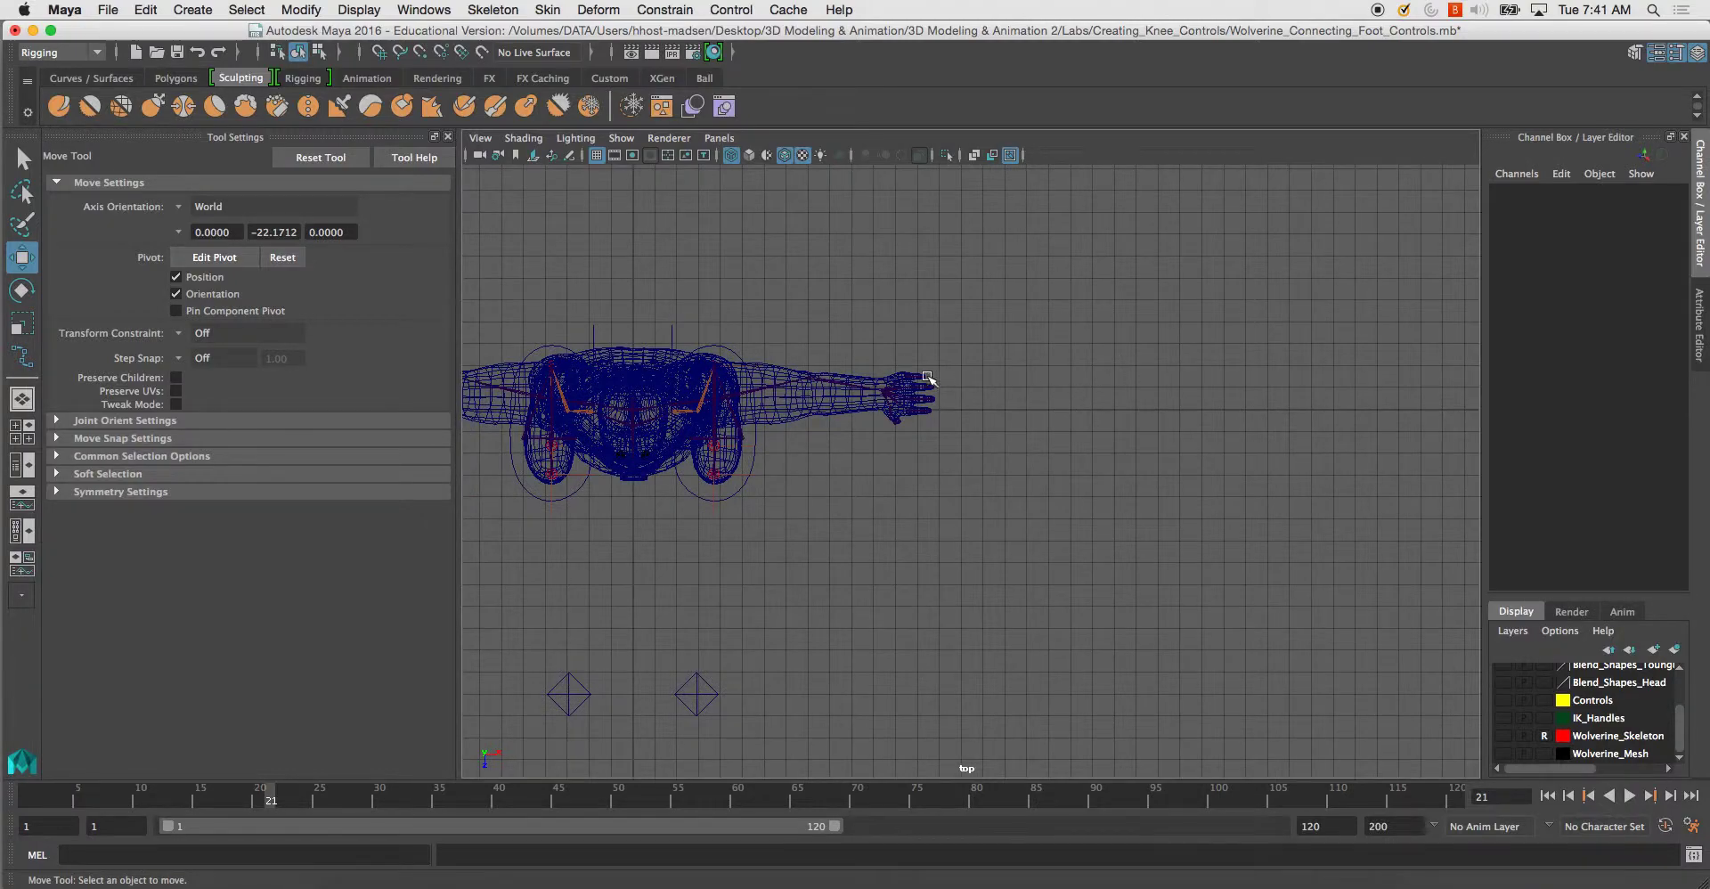
{"action": "middle_click_drag", "start_coordinate": [775, 497], "coordinate": [625, 496], "text": "alt"}
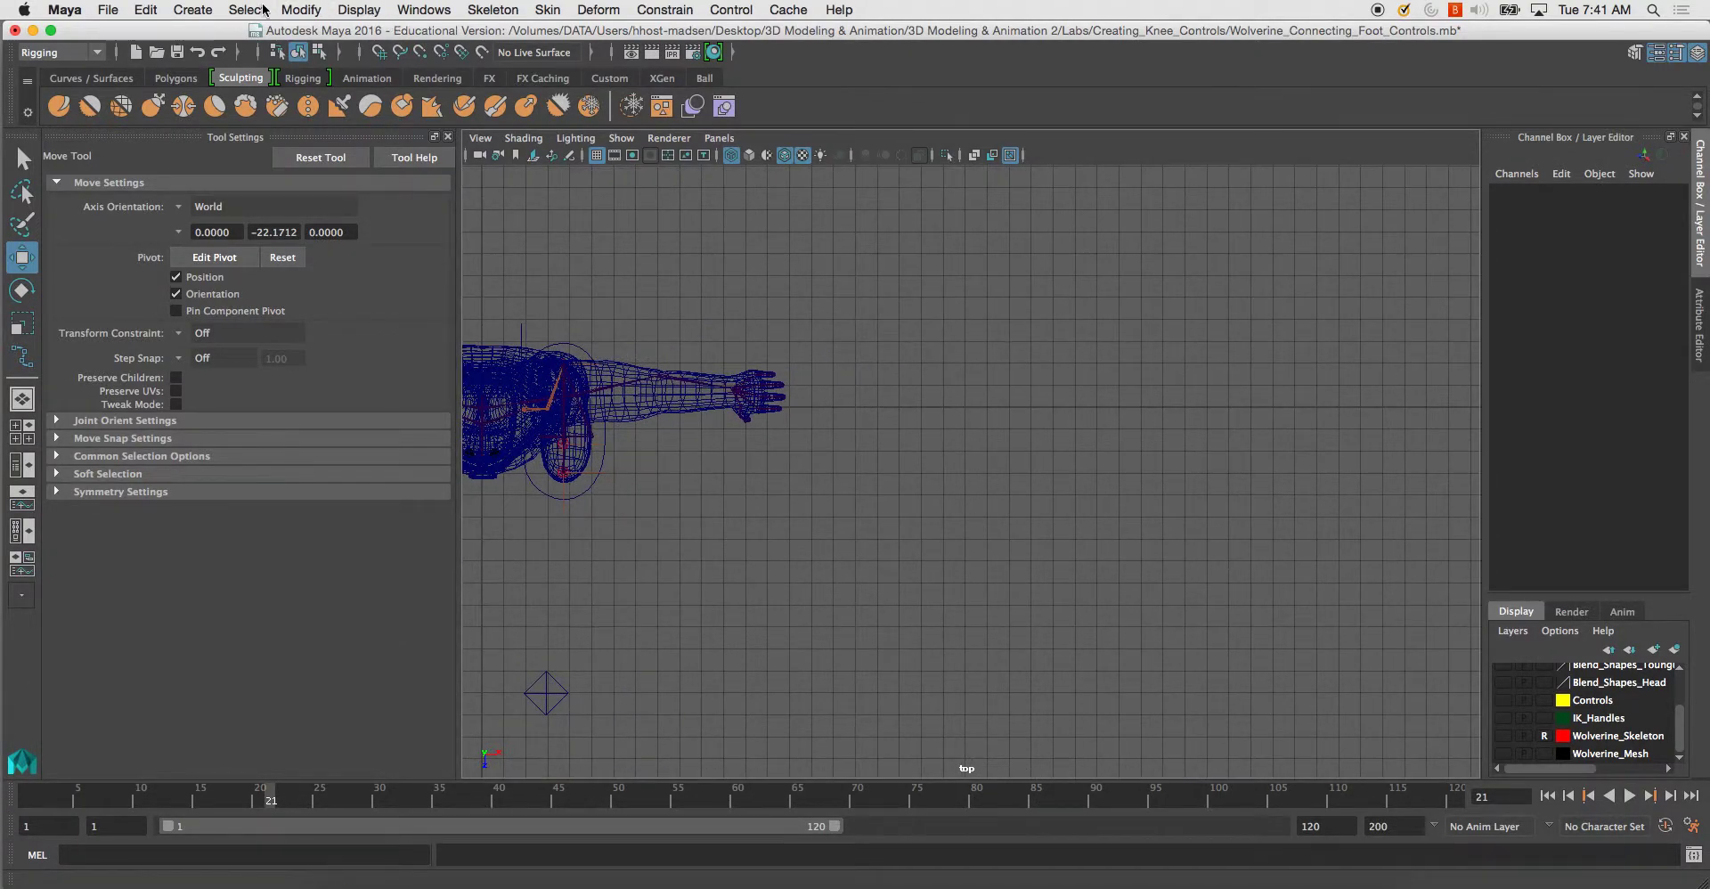
{"action": "left_click", "coordinate": [193, 10]}
{"action": "mouse_move", "coordinate": [315, 138]}
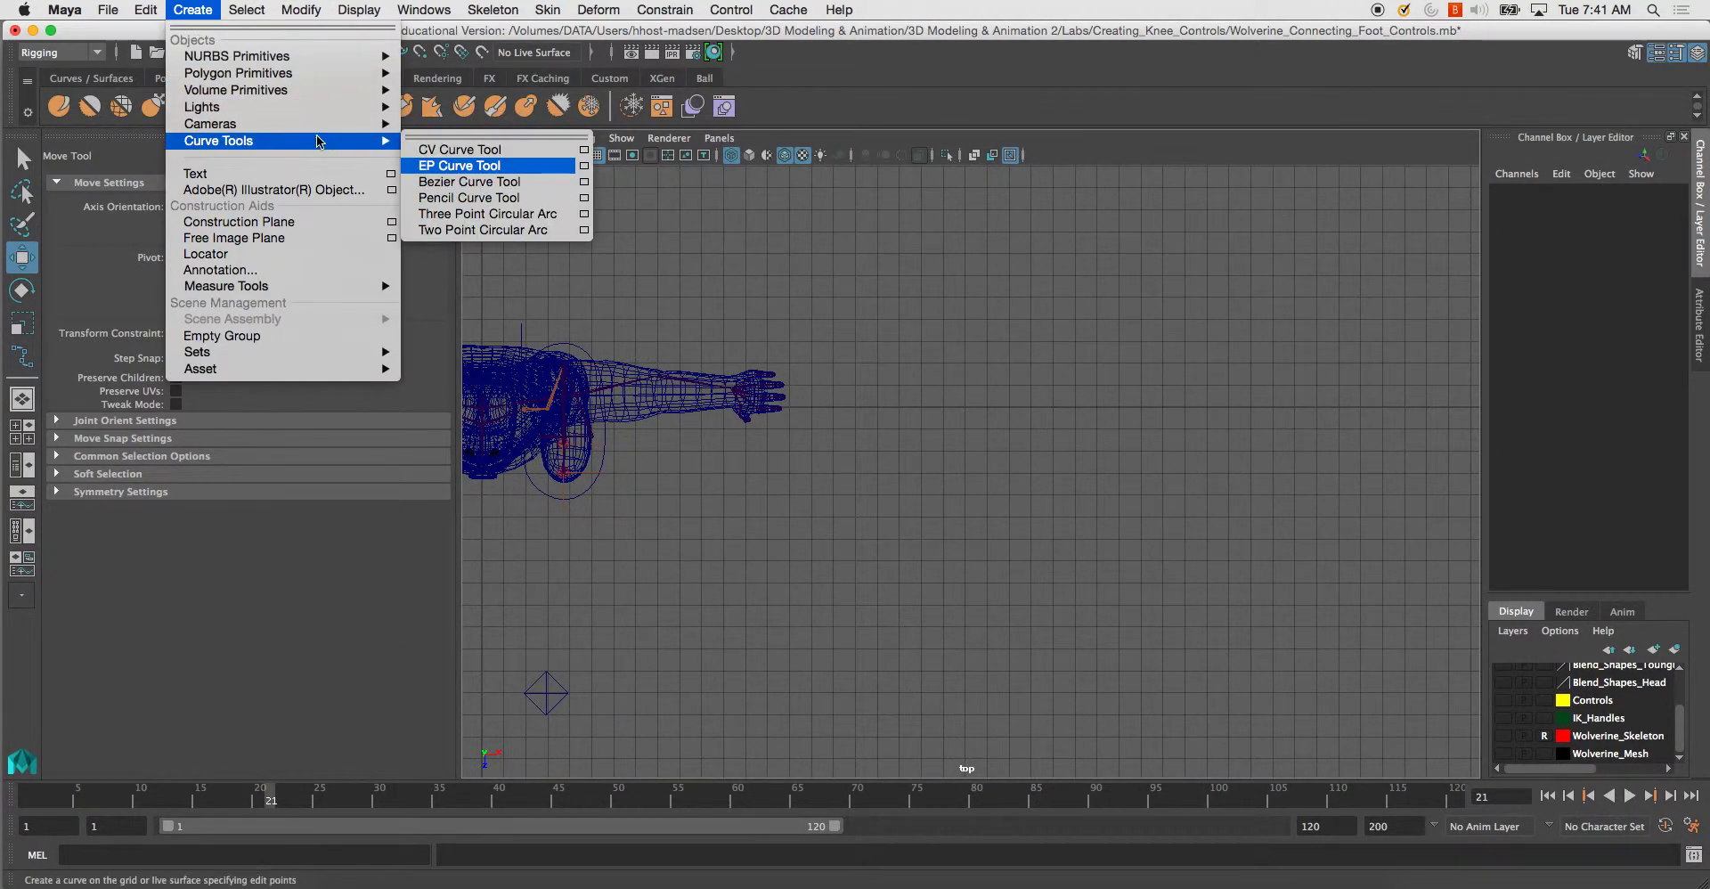
{"action": "left_click", "coordinate": [458, 166]}
{"action": "middle_click_drag", "start_coordinate": [1016, 355], "coordinate": [840, 350], "text": "alt"}
{"action": "right_click_drag", "start_coordinate": [808, 272], "coordinate": [889, 278], "text": "alt"}
{"action": "middle_click_drag", "start_coordinate": [889, 278], "coordinate": [1014, 299], "text": "alt"}
{"action": "right_click_drag", "start_coordinate": [1014, 299], "coordinate": [1024, 472], "text": "alt"}
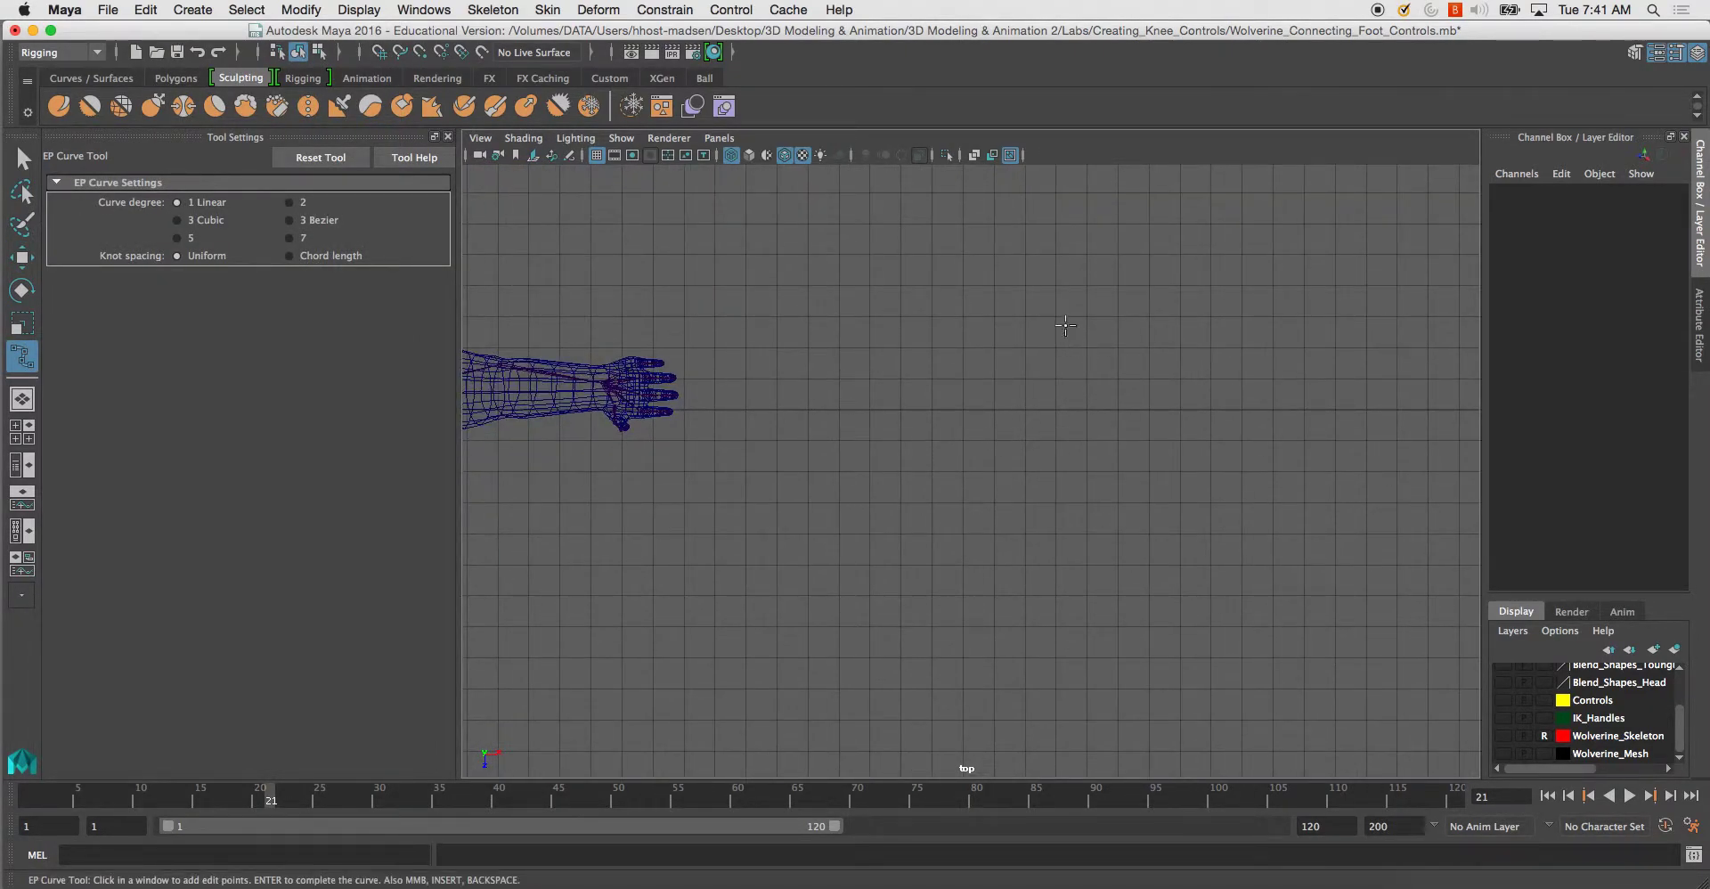
{"action": "left_click", "coordinate": [1087, 256]}
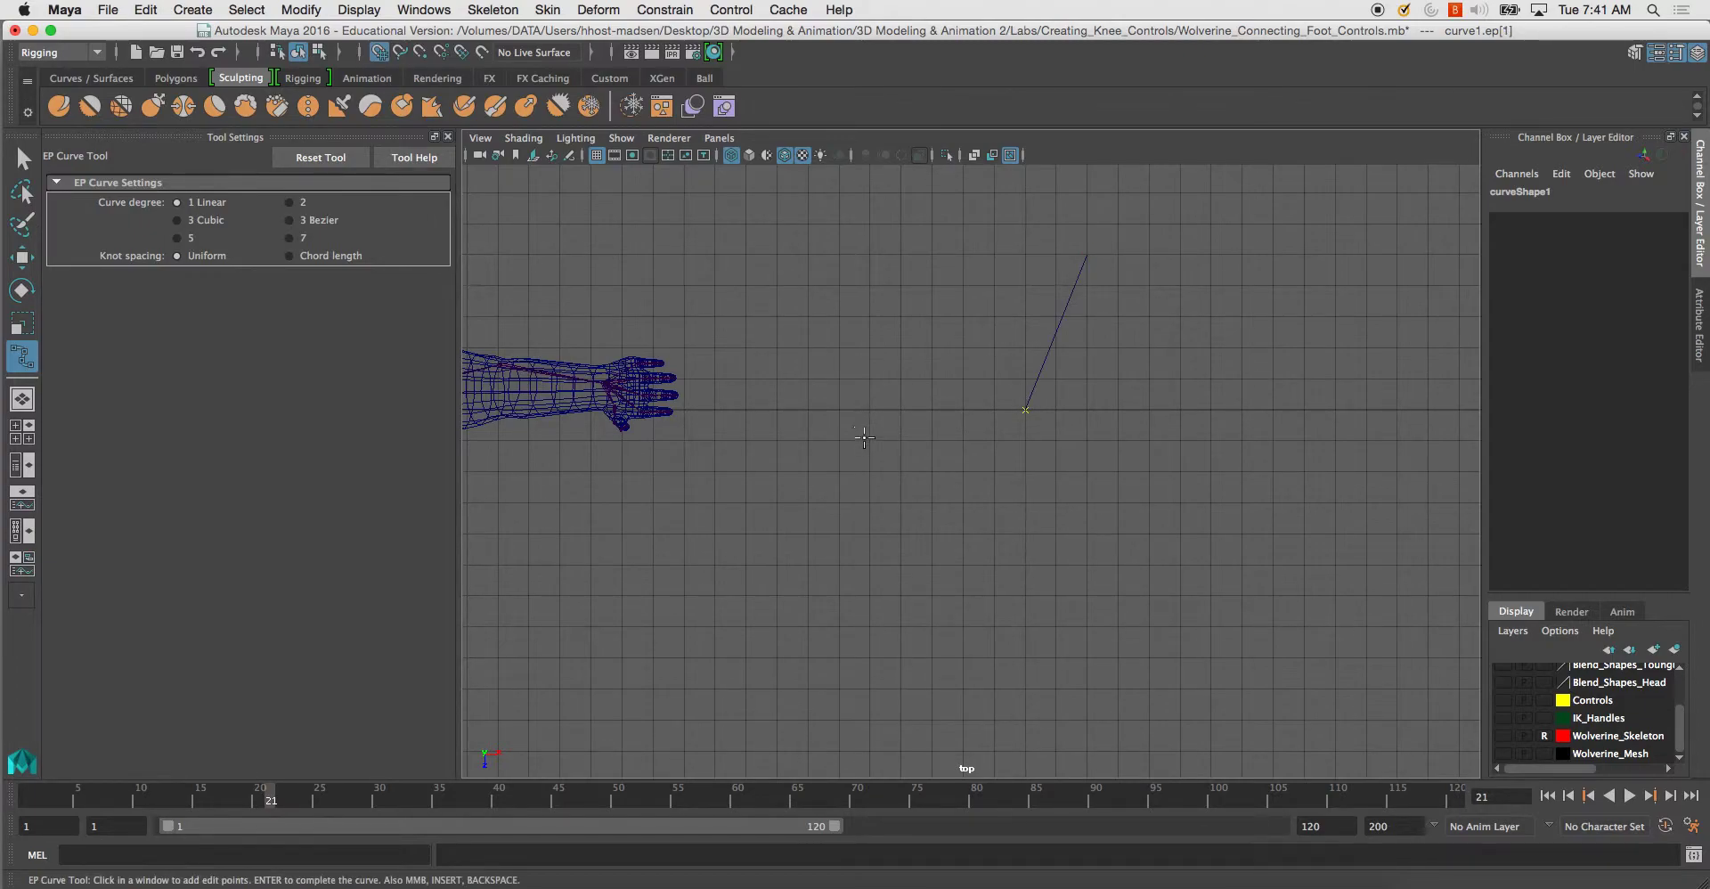
{"action": "left_click", "coordinate": [871, 472]}
{"action": "left_click", "coordinate": [1025, 565]}
{"action": "left_click", "coordinate": [1086, 718]}
{"action": "left_click", "coordinate": [1303, 474]}
{"action": "left_click", "coordinate": [1153, 411]}
{"action": "left_click", "coordinate": [1087, 256]}
{"action": "key", "text": "w"}
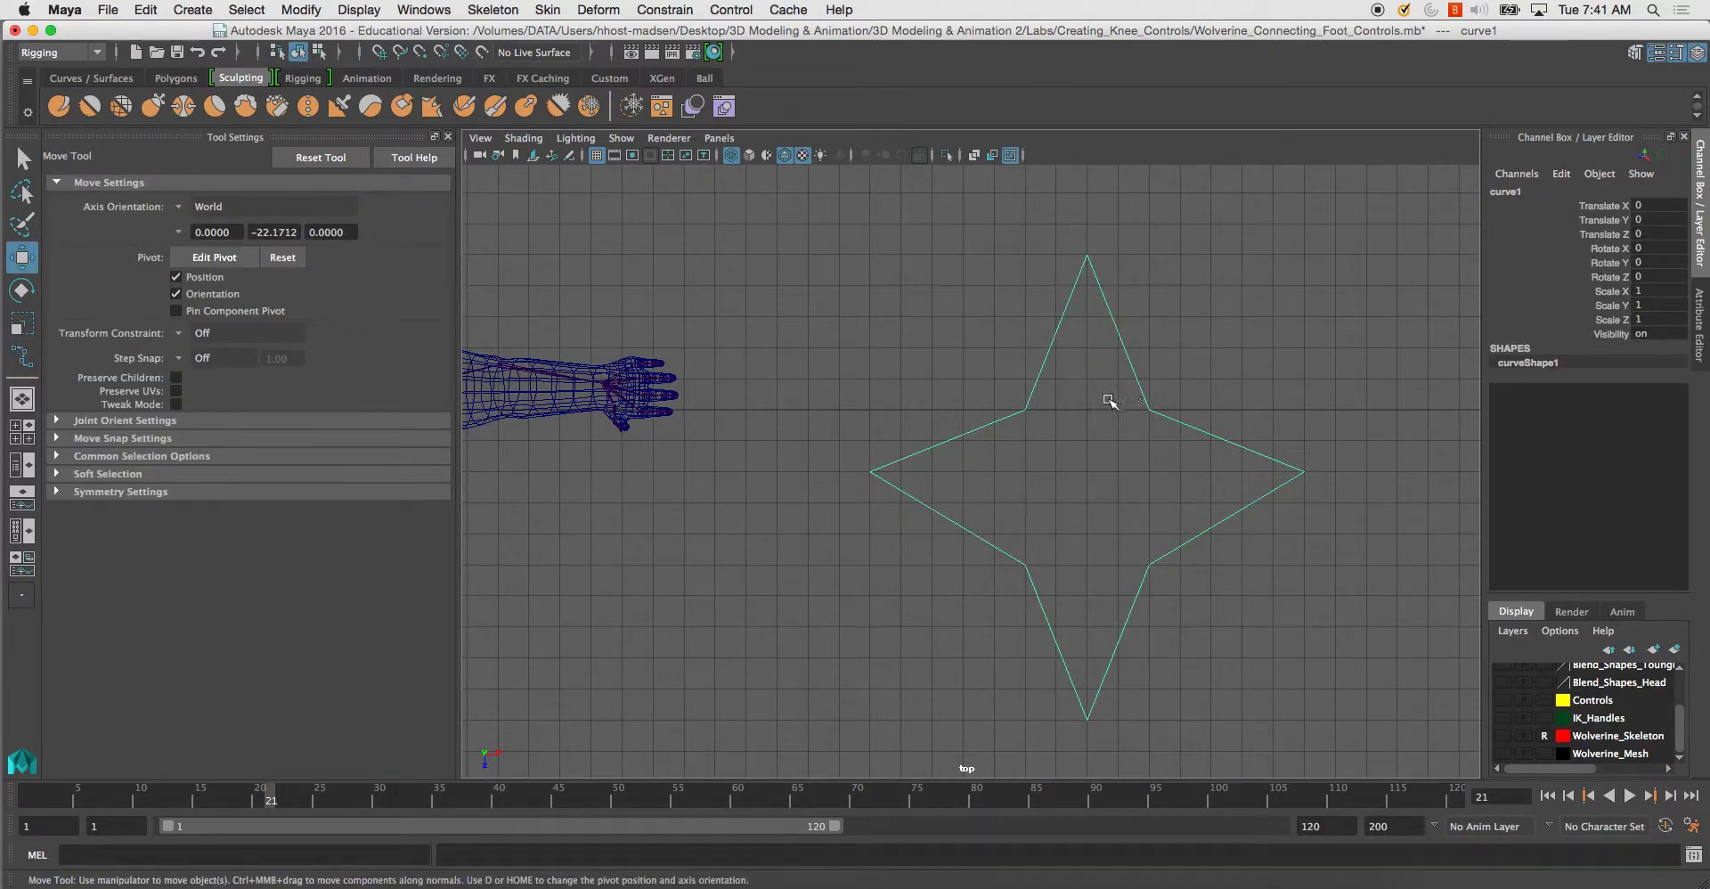
Try adjusting the star's tip farthest from the hand by its control vertex, and return to object mode.
{"action": "middle_click_drag", "start_coordinate": [1067, 455], "coordinate": [995, 379], "text": "alt"}
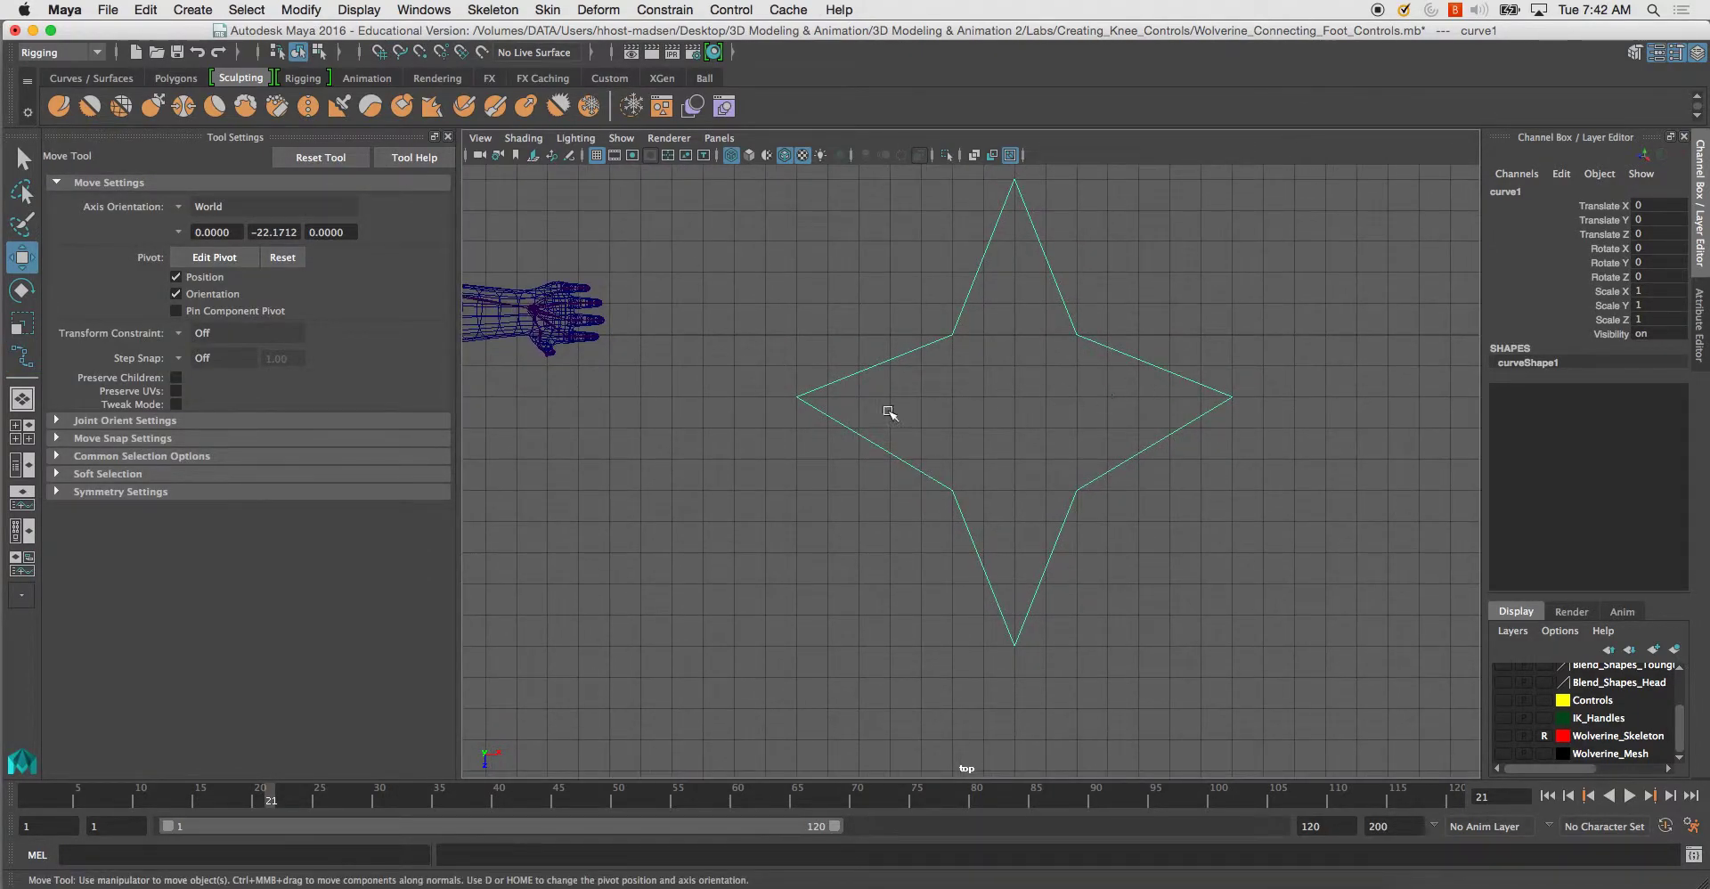
{"action": "right_click", "coordinate": [832, 386]}
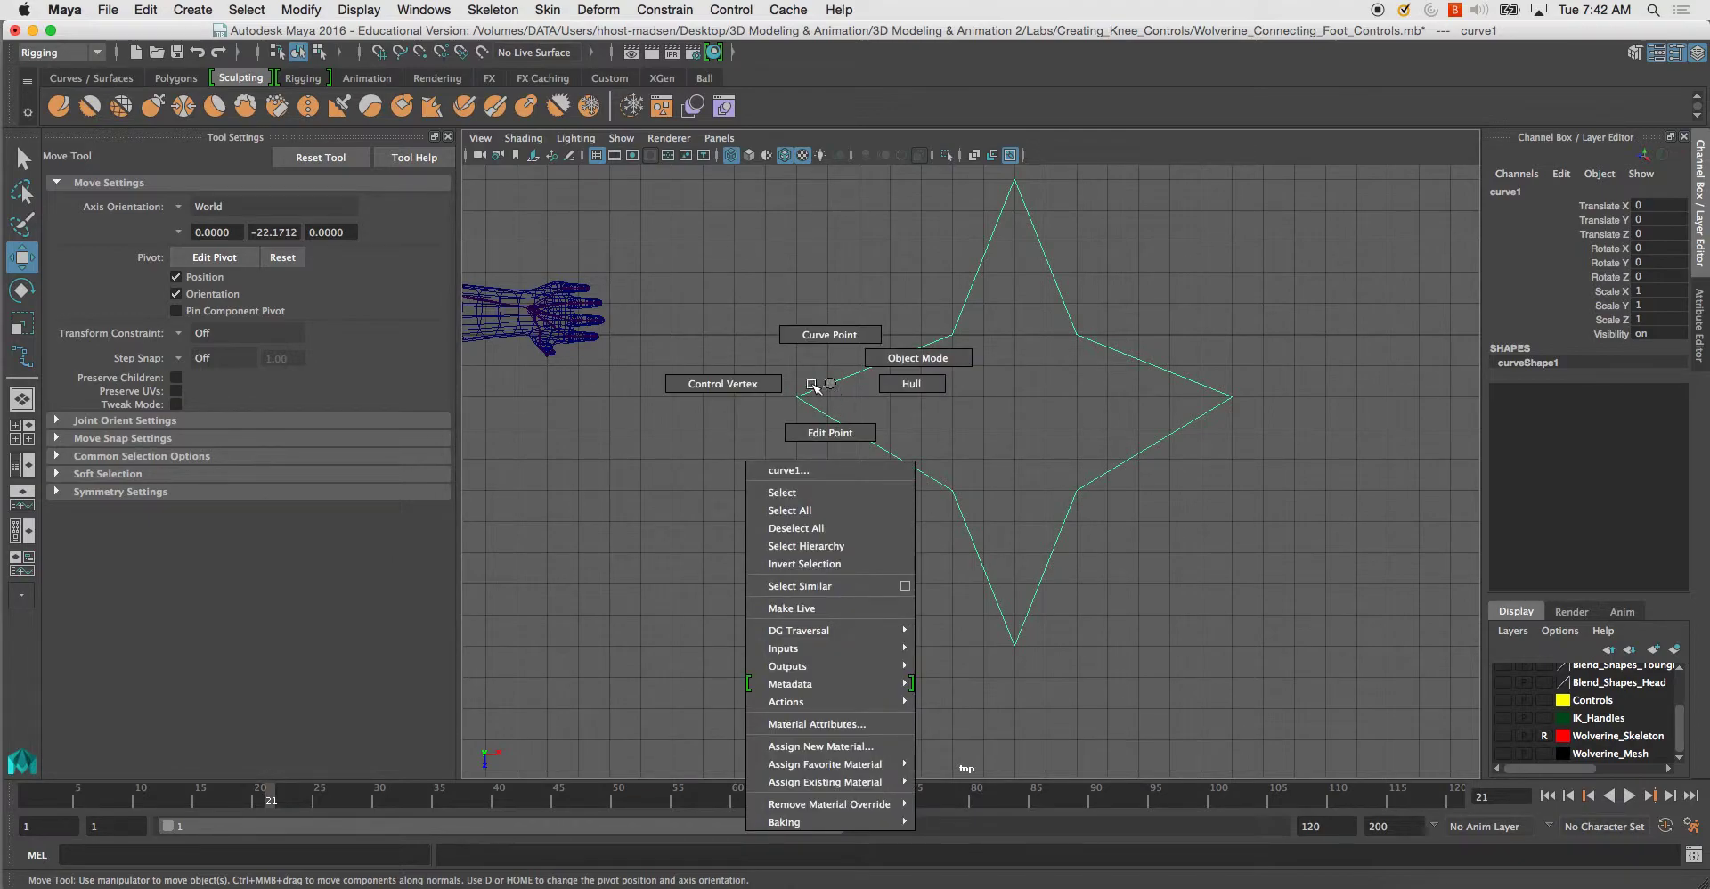
{"action": "right_click_drag", "start_coordinate": [823, 384], "coordinate": [774, 381]}
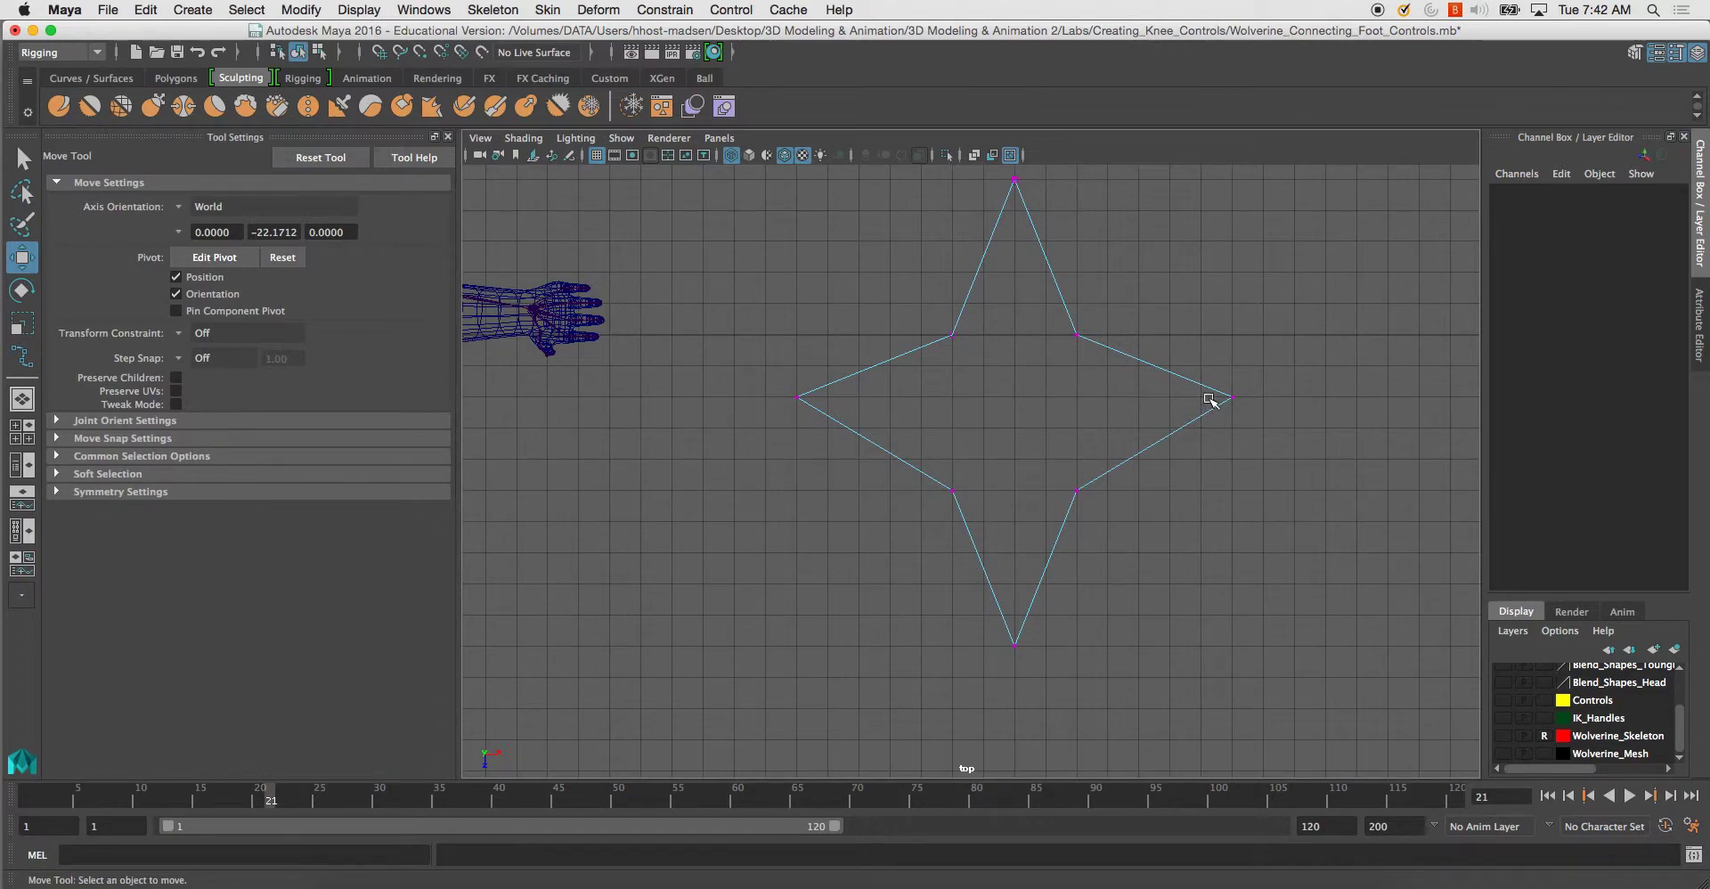
{"action": "mouse_move", "coordinate": [1213, 394]}
{"action": "left_mouse_down"}
{"action": "mouse_move", "coordinate": [1248, 415]}
{"action": "mouse_move", "coordinate": [1219, 399]}
{"action": "mouse_move", "coordinate": [1272, 405]}
{"action": "mouse_move", "coordinate": [1241, 406]}
{"action": "left_mouse_up"}
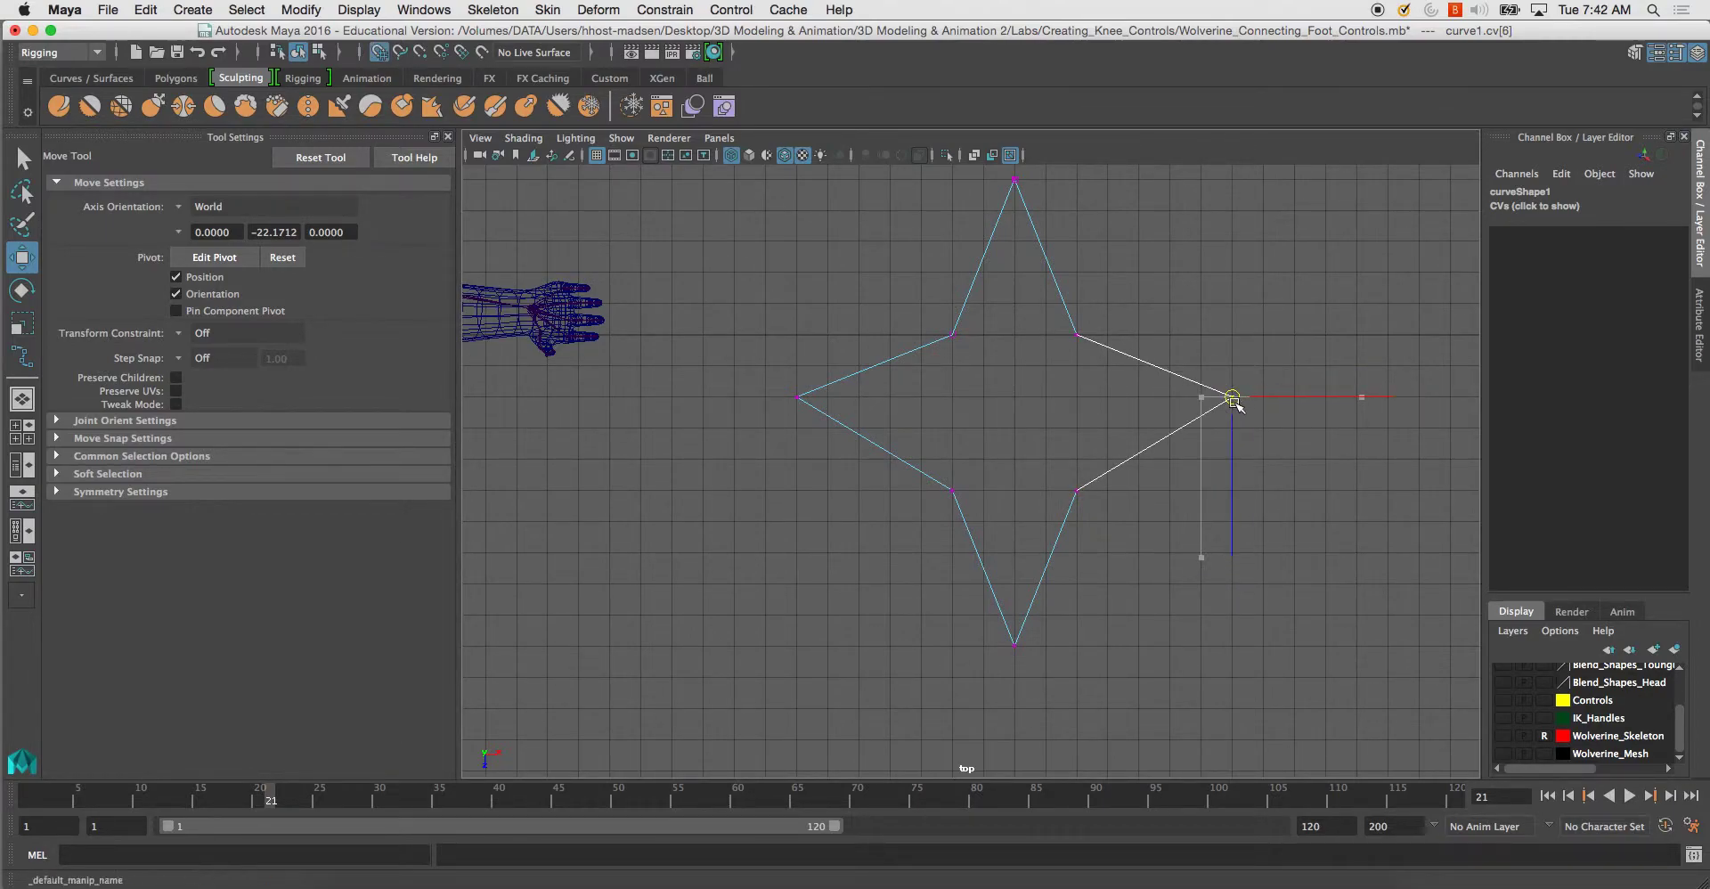
{"action": "right_click_drag", "start_coordinate": [1094, 336], "coordinate": [1129, 322]}
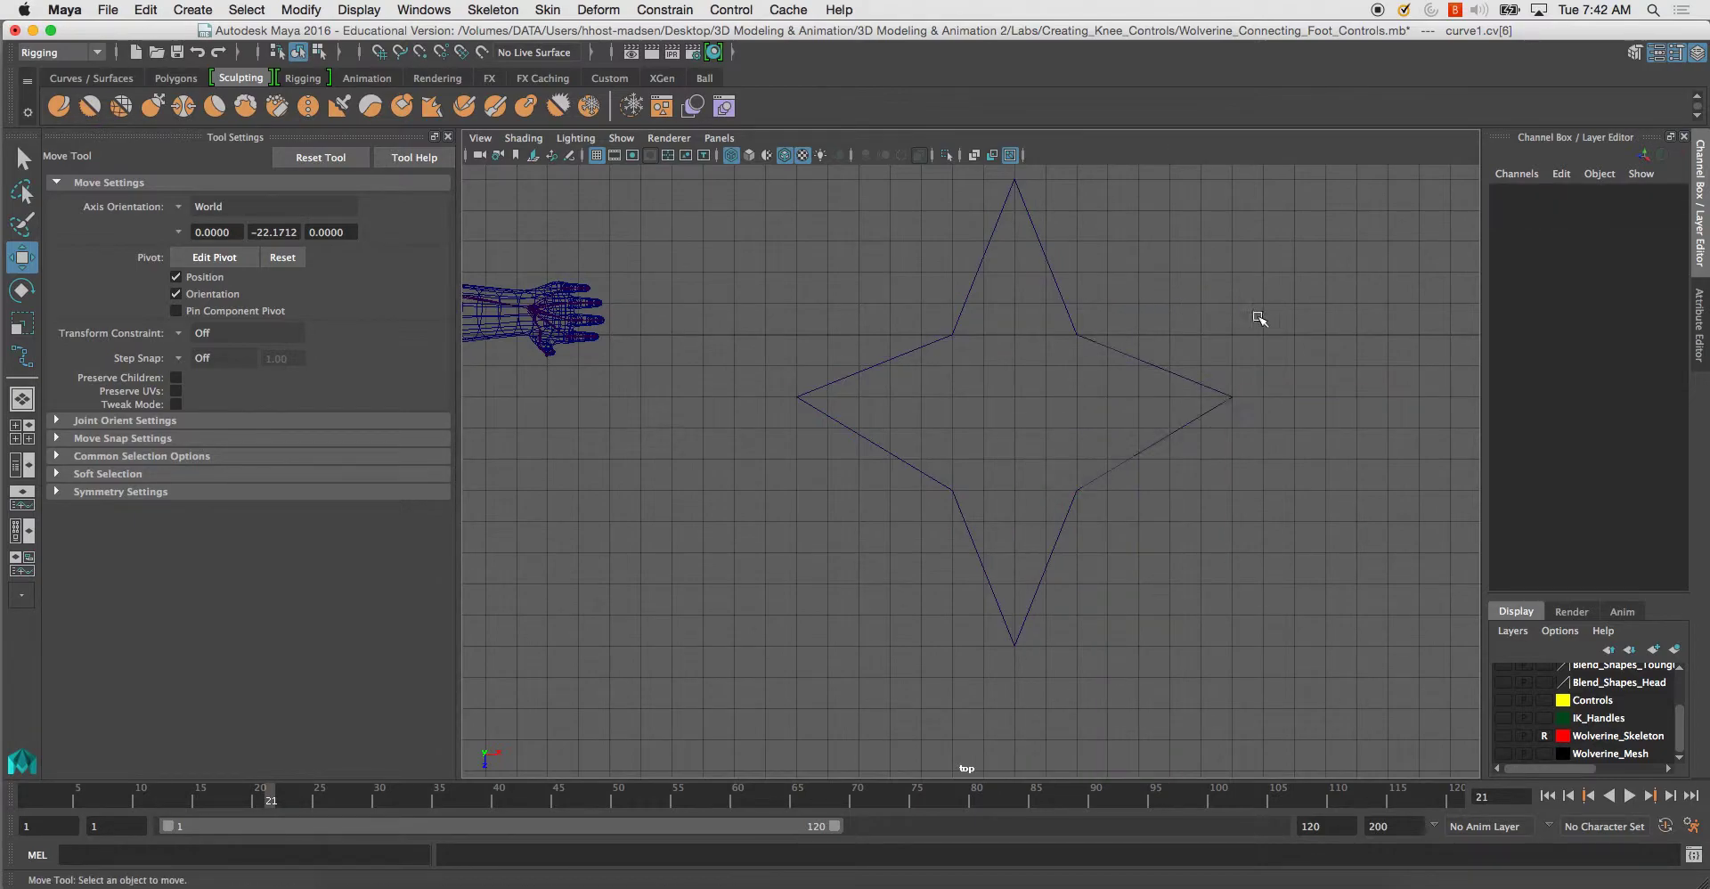
Center the star curve's pivot and snap the curve onto the skeleton's hips in the perspective view.
{"action": "left_click", "coordinate": [1125, 381]}
{"action": "key", "text": "space"}
{"action": "key", "text": "space"}
{"action": "left_click_drag", "start_coordinate": [1161, 362], "coordinate": [1092, 434], "text": "alt"}
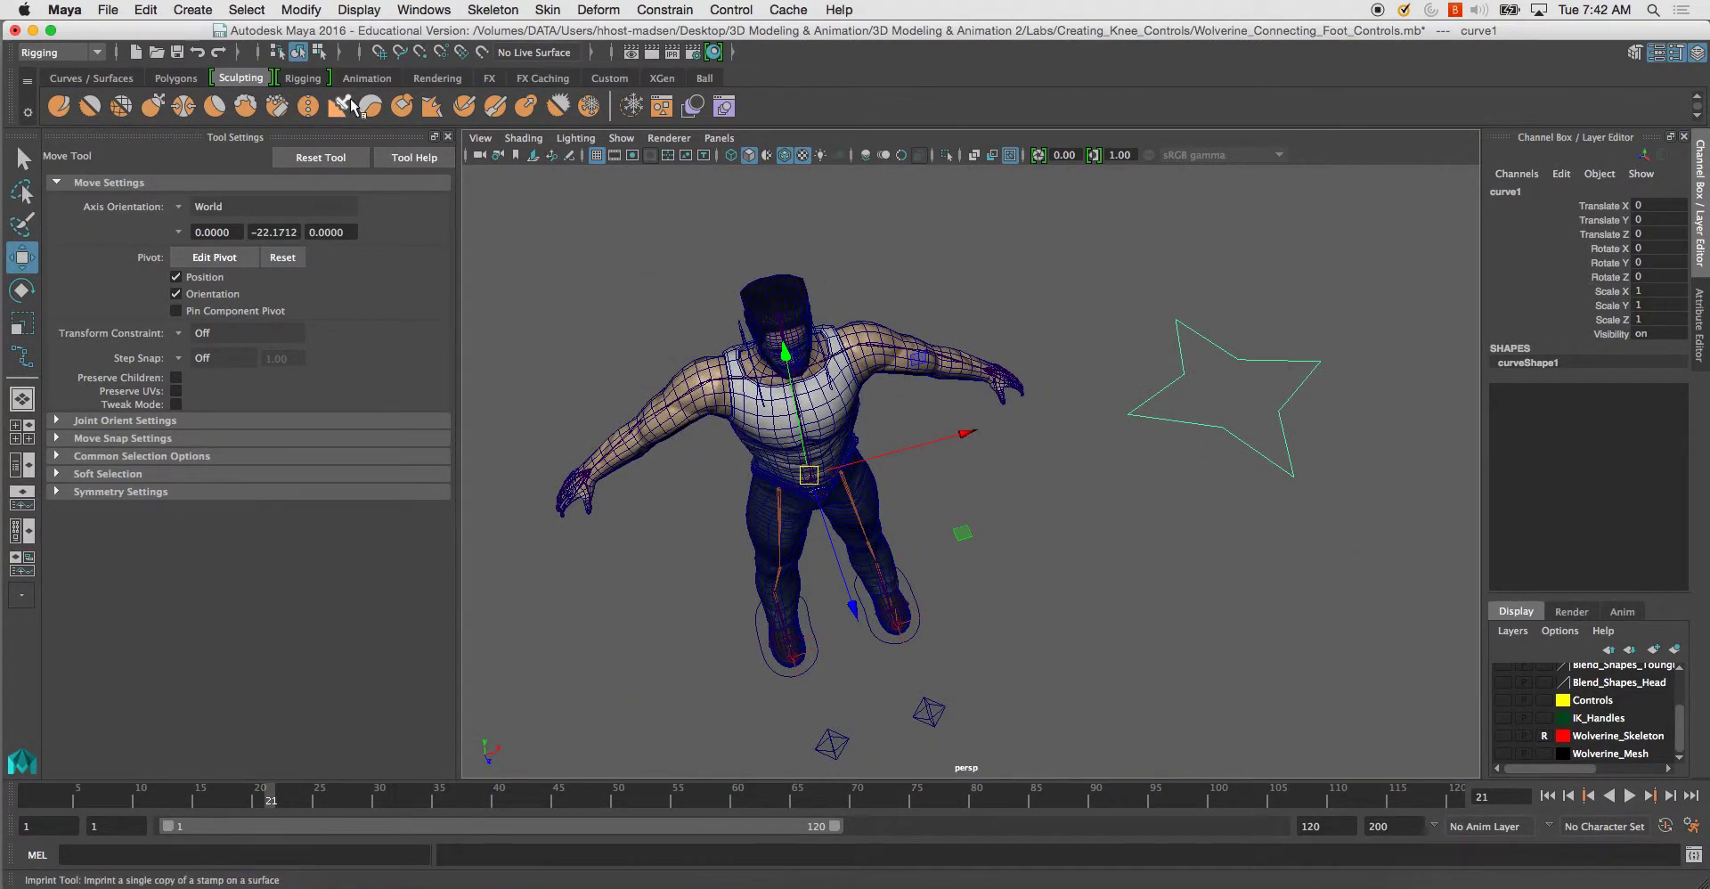
{"action": "left_click", "coordinate": [301, 9]}
{"action": "left_click", "coordinate": [312, 116]}
{"action": "key", "text": "v"}
{"action": "left_click_drag", "start_coordinate": [1230, 392], "coordinate": [808, 474]}
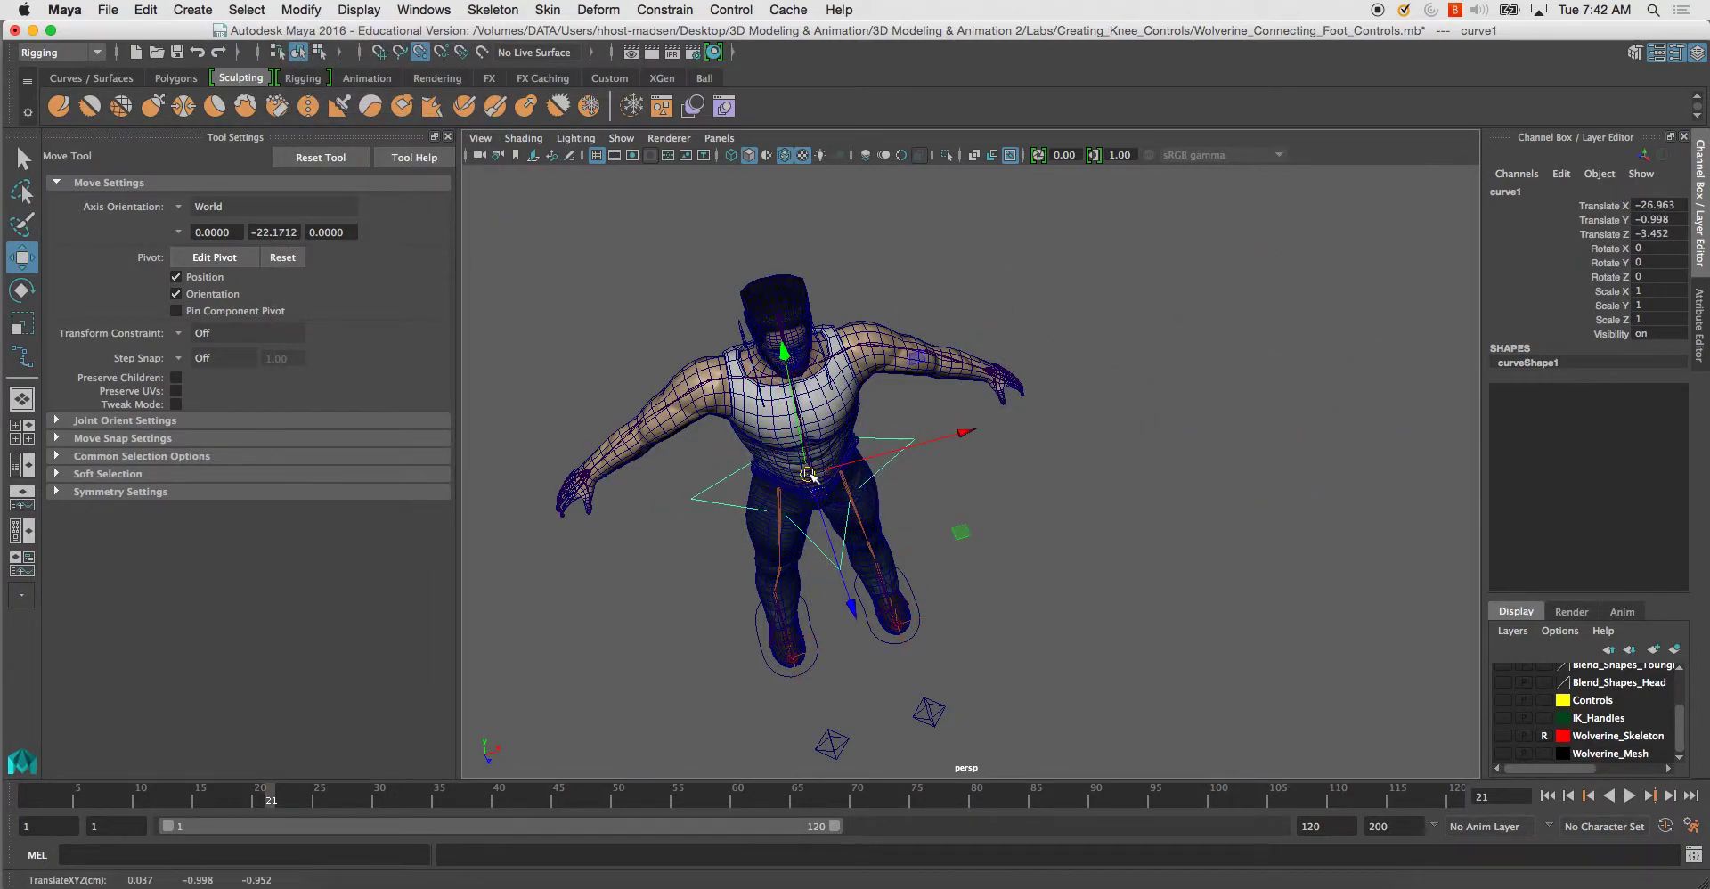
{"action": "key", "text": "f"}
{"action": "left_click_drag", "start_coordinate": [995, 416], "coordinate": [862, 352], "text": "alt"}
{"action": "right_click_drag", "start_coordinate": [862, 353], "coordinate": [962, 481], "text": "alt"}
{"action": "mouse_move", "coordinate": [962, 481]}
{"action": "left_mouse_down", "text": "alt"}
{"action": "mouse_move", "coordinate": [947, 488]}
{"action": "mouse_move", "coordinate": [886, 407]}
{"action": "mouse_move", "coordinate": [904, 454]}
{"action": "mouse_move", "coordinate": [1007, 386]}
{"action": "mouse_move", "coordinate": [1054, 462]}
{"action": "mouse_move", "coordinate": [1158, 469]}
{"action": "mouse_move", "coordinate": [1110, 462]}
{"action": "mouse_move", "coordinate": [1206, 445]}
{"action": "mouse_move", "coordinate": [924, 472]}
{"action": "mouse_move", "coordinate": [964, 469]}
{"action": "left_mouse_up", "text": "alt"}
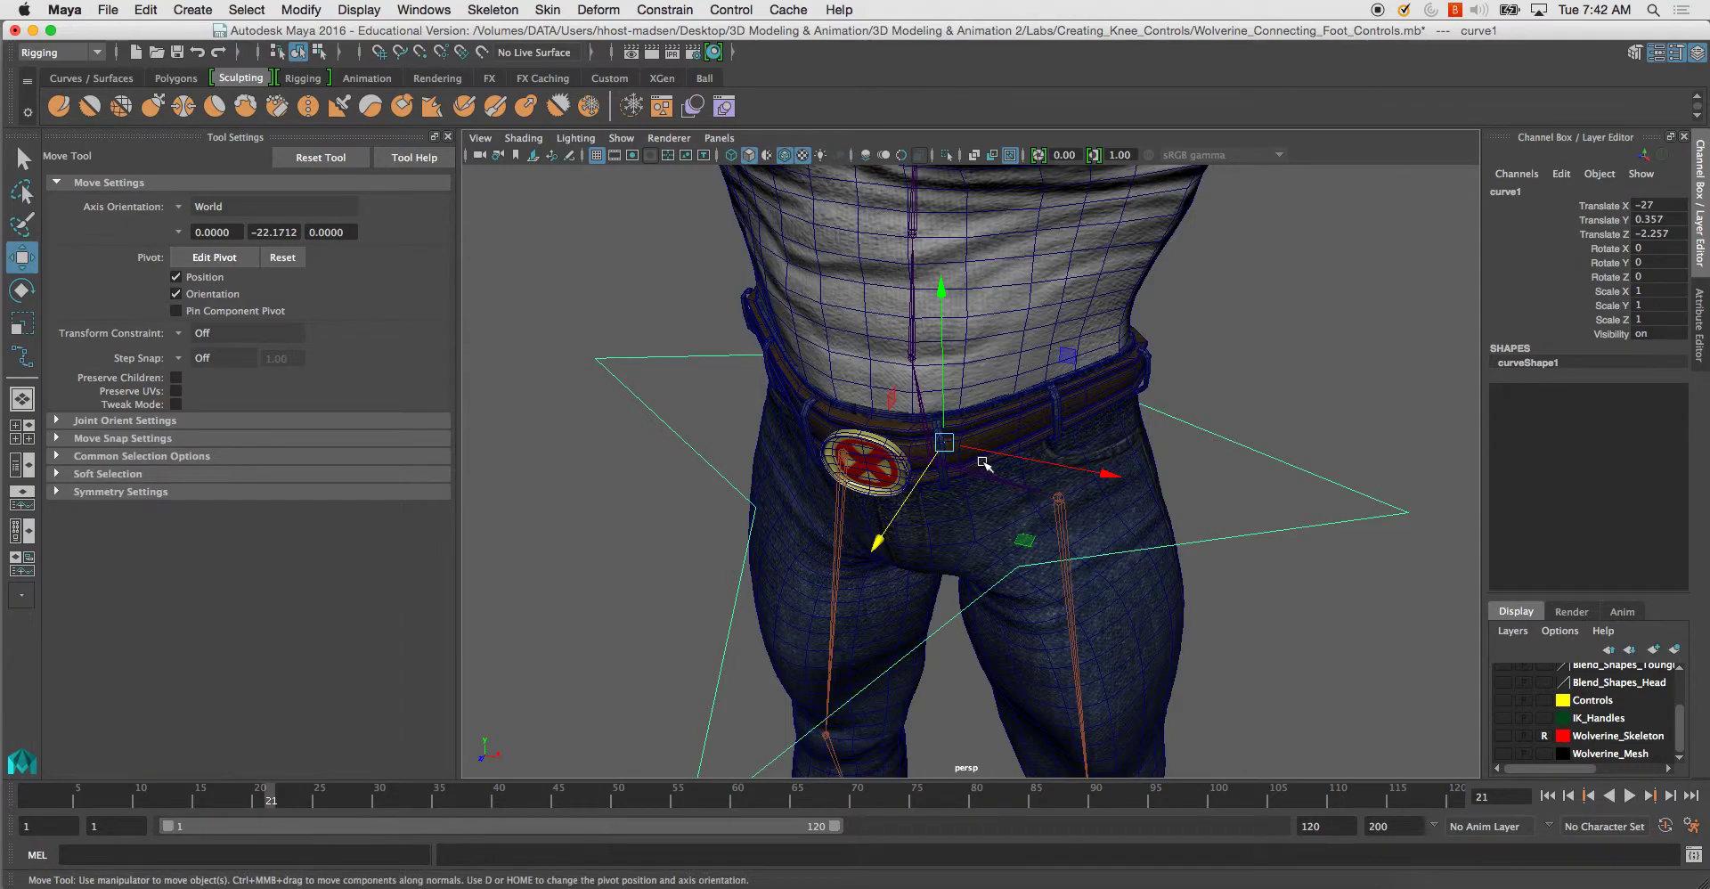
Rotate the star curve around its vertical axis and set Rotate Y to exactly 90.
{"action": "key", "text": "e"}
{"action": "left_click_drag", "start_coordinate": [999, 538], "coordinate": [1098, 417]}
{"action": "double_click", "coordinate": [1662, 262]}
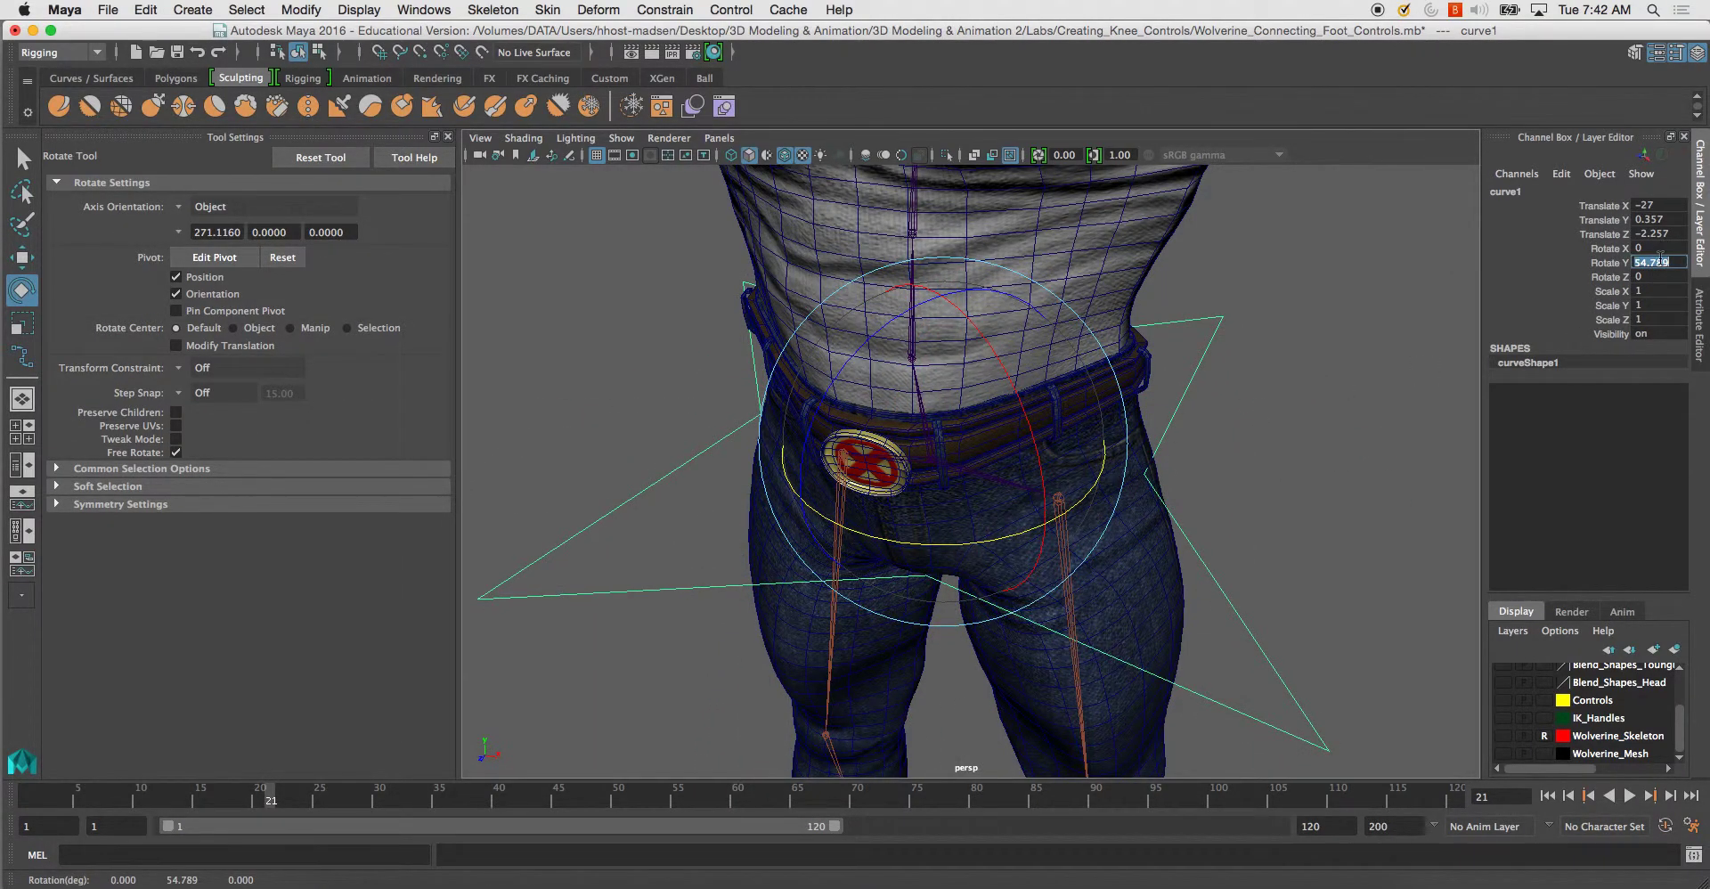
{"action": "type", "text": "90"}
{"action": "key", "text": "Return"}
Examine how the star curve sits around the character's waist from several angles.
{"action": "left_click_drag", "start_coordinate": [1439, 337], "coordinate": [802, 419], "text": "alt"}
{"action": "left_click", "coordinate": [1260, 306]}
{"action": "left_click_drag", "start_coordinate": [1260, 306], "coordinate": [1081, 395], "text": "alt"}
{"action": "scroll", "coordinate": [1080, 394], "scroll_direction": "down", "scroll_amount": 5}
{"action": "left_click_drag", "start_coordinate": [1136, 552], "coordinate": [974, 332], "text": "alt"}
{"action": "scroll", "coordinate": [1094, 452], "scroll_direction": "up", "scroll_amount": 5}
{"action": "middle_click_drag", "start_coordinate": [1095, 455], "coordinate": [958, 420], "text": "alt"}
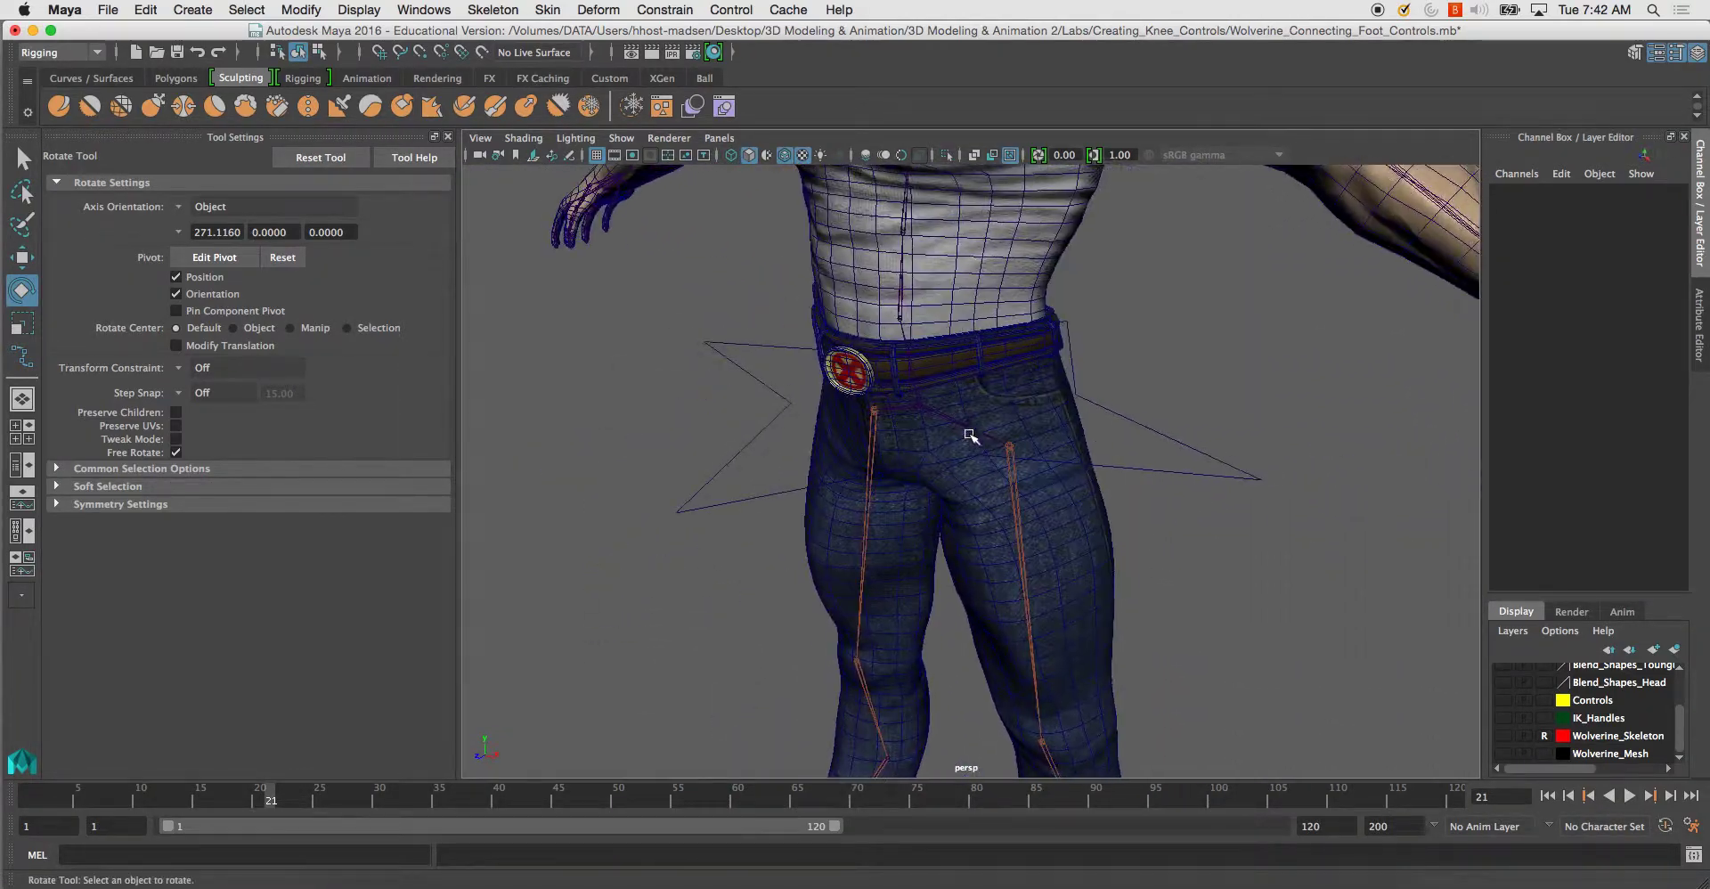
{"action": "scroll", "coordinate": [937, 409], "scroll_direction": "up", "scroll_amount": 1}
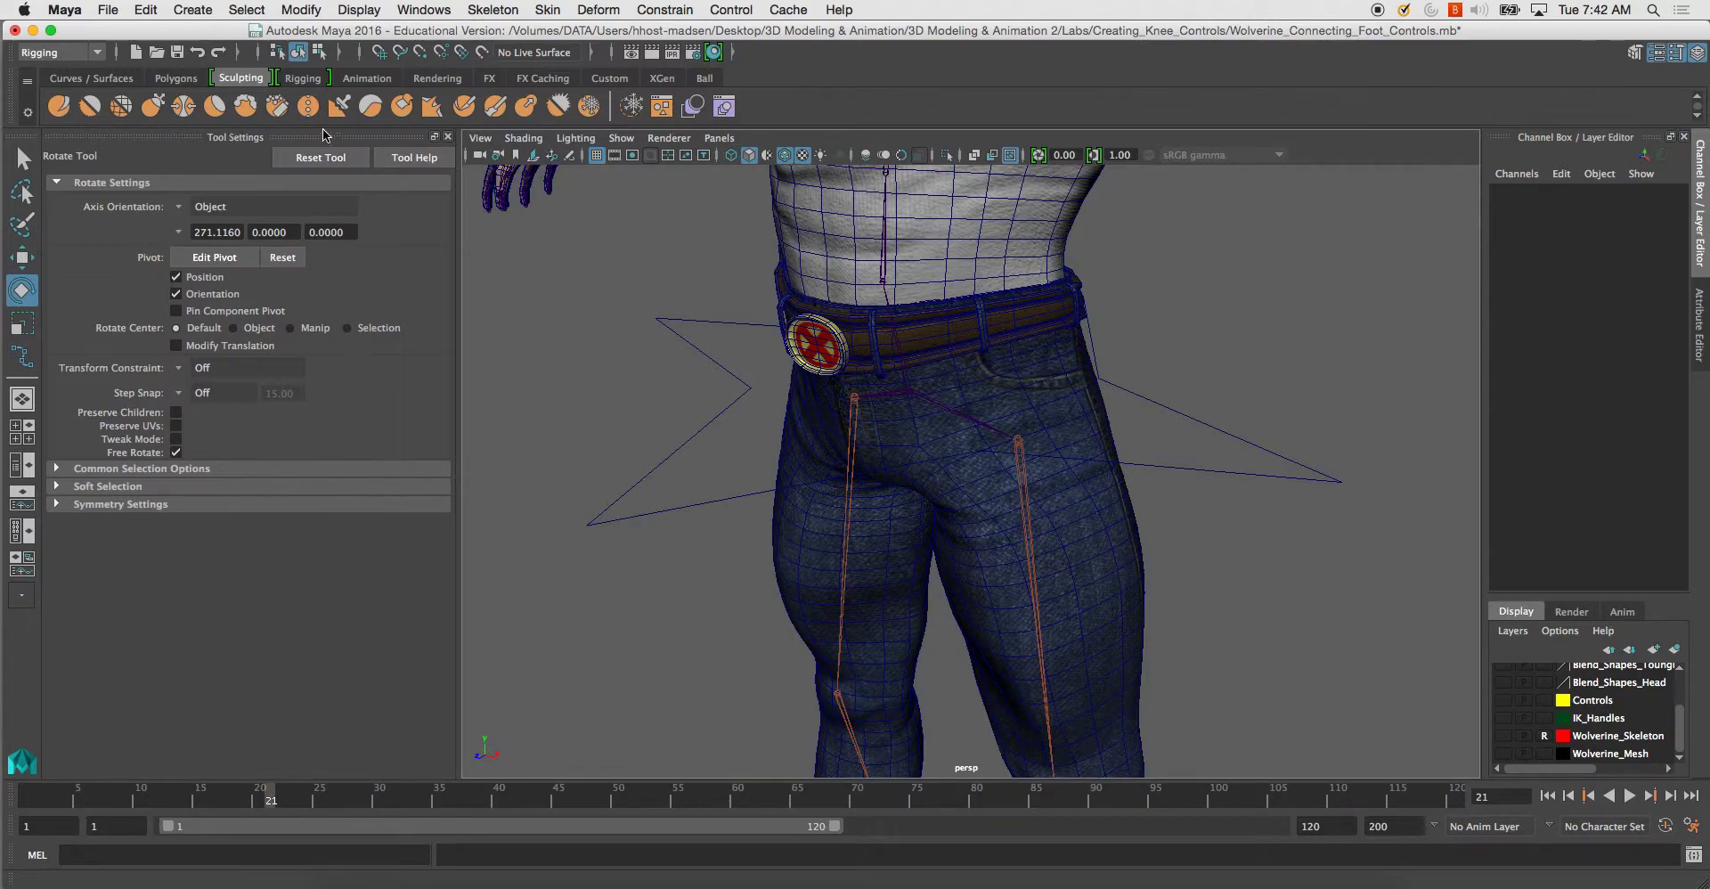
Turn off wireframe on shaded so the star curve and skeleton are easier to see around the hips.
{"action": "left_click", "coordinate": [523, 138]}
{"action": "left_click", "coordinate": [570, 317]}
{"action": "left_click_drag", "start_coordinate": [615, 334], "coordinate": [709, 372], "text": "alt"}
{"action": "left_click_drag", "start_coordinate": [934, 435], "coordinate": [1198, 420], "text": "alt"}
{"action": "scroll", "coordinate": [1158, 454], "scroll_direction": "up", "scroll_amount": 3}
{"action": "left_click_drag", "start_coordinate": [1135, 472], "coordinate": [1172, 535], "text": "alt"}
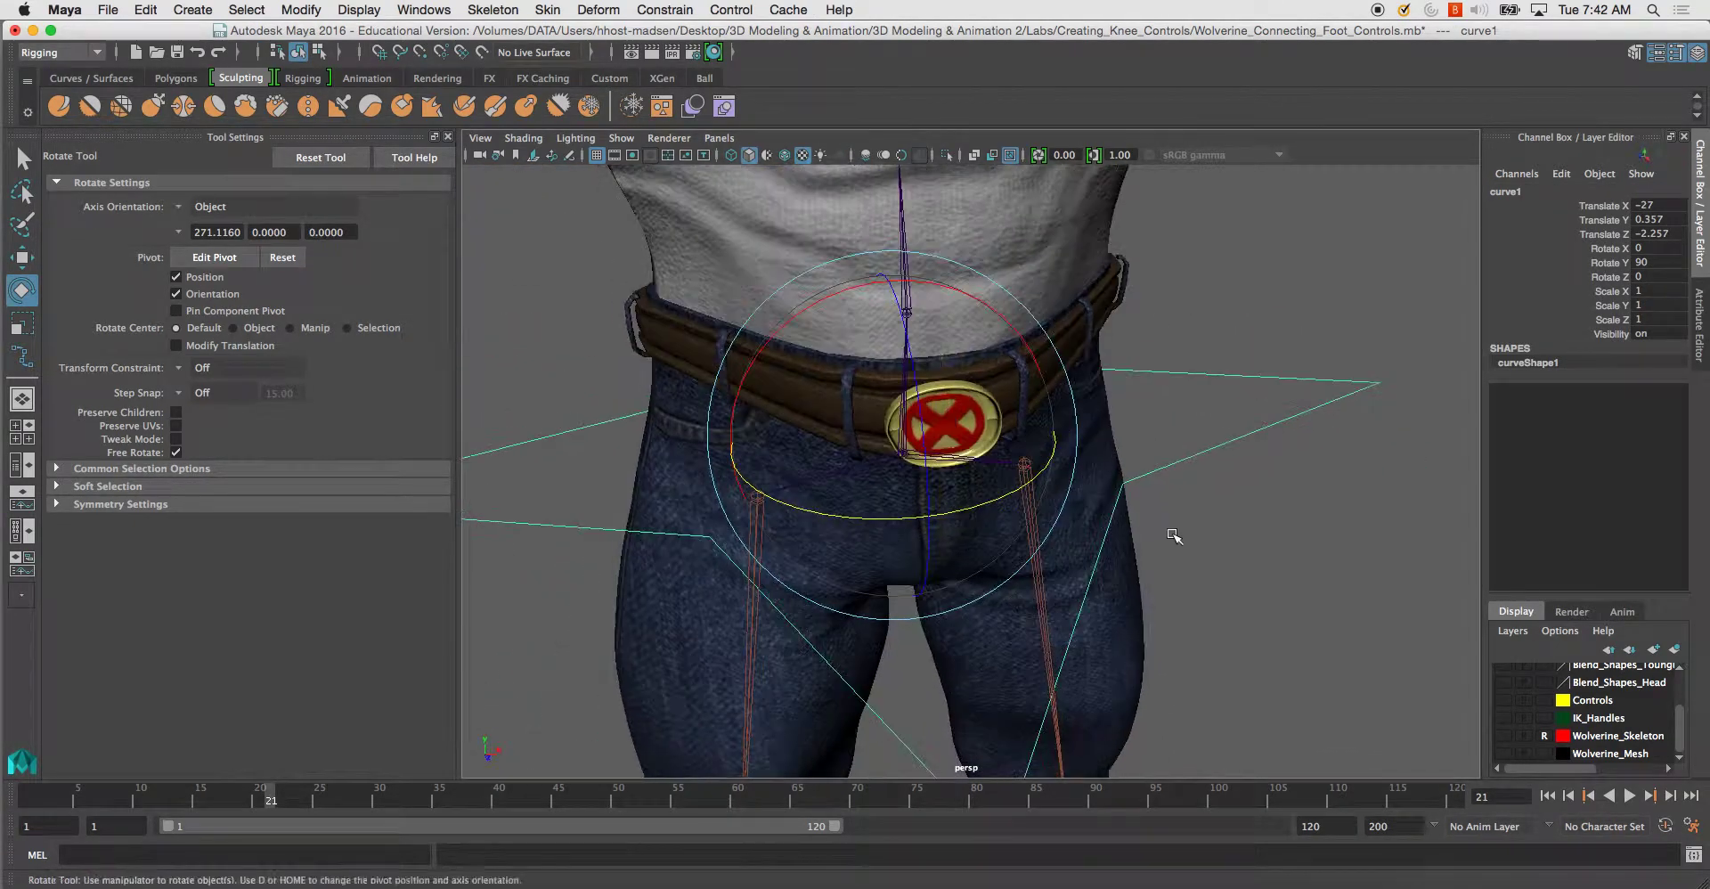
{"action": "left_click_drag", "start_coordinate": [1121, 401], "coordinate": [972, 399], "text": "alt"}
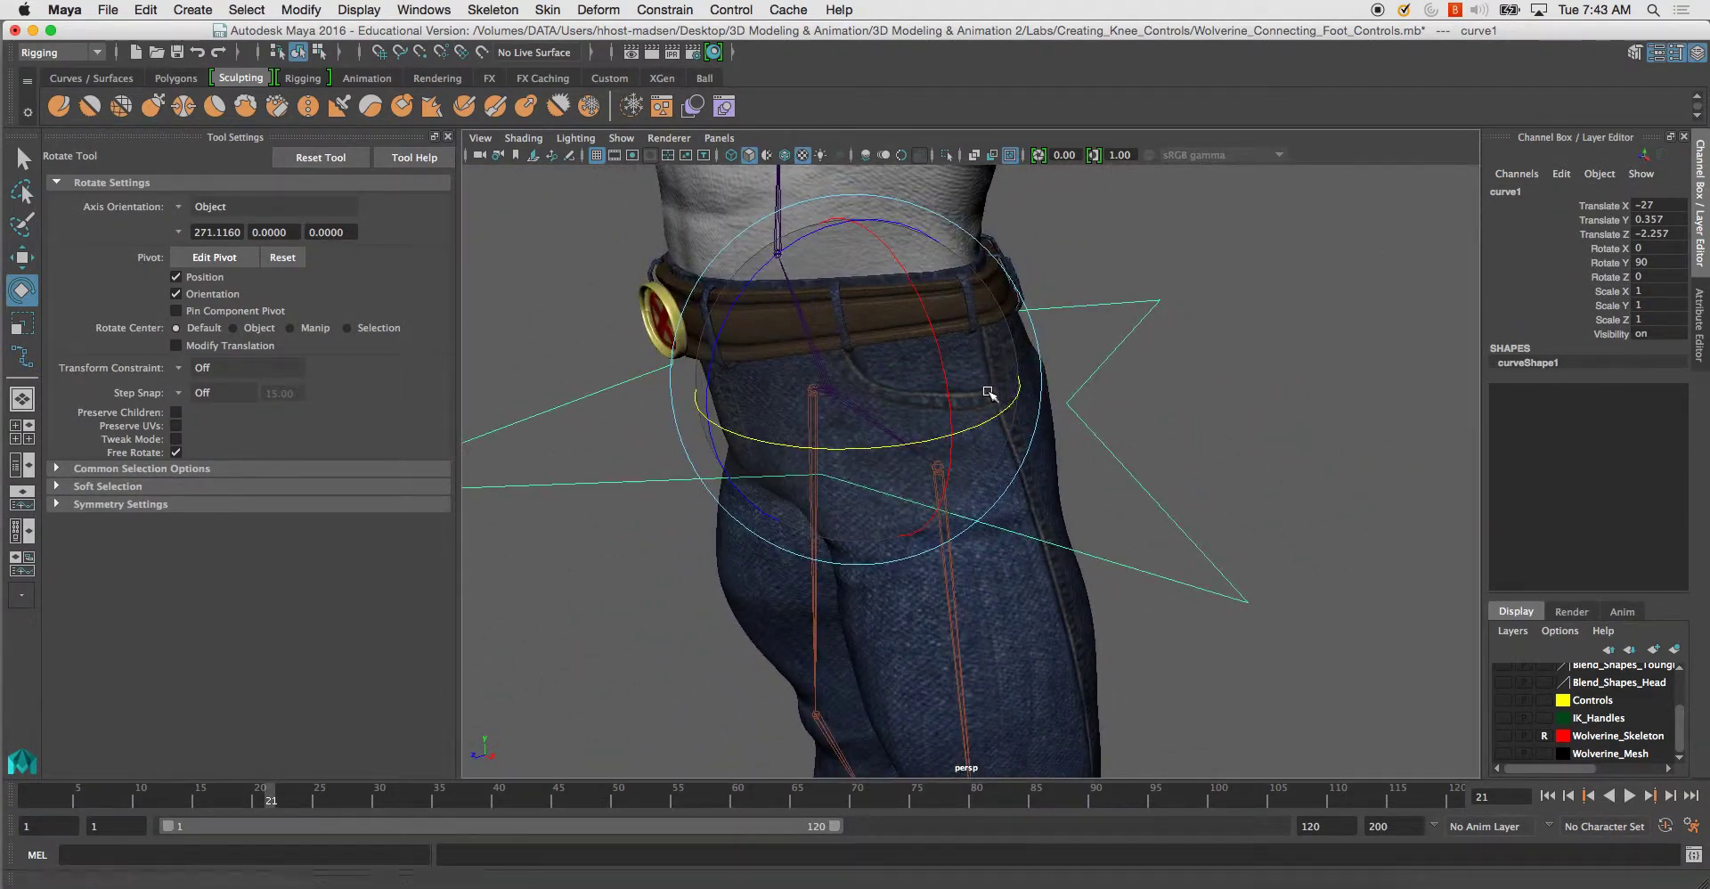
Try to reposition the star curve's pivot at the hips, and undo the change.
{"action": "key", "text": "w"}
{"action": "key", "text": "d"}
{"action": "left_click_drag", "start_coordinate": [860, 383], "coordinate": [989, 412]}
{"action": "key", "text": "d"}
{"action": "key", "text": "super+z"}
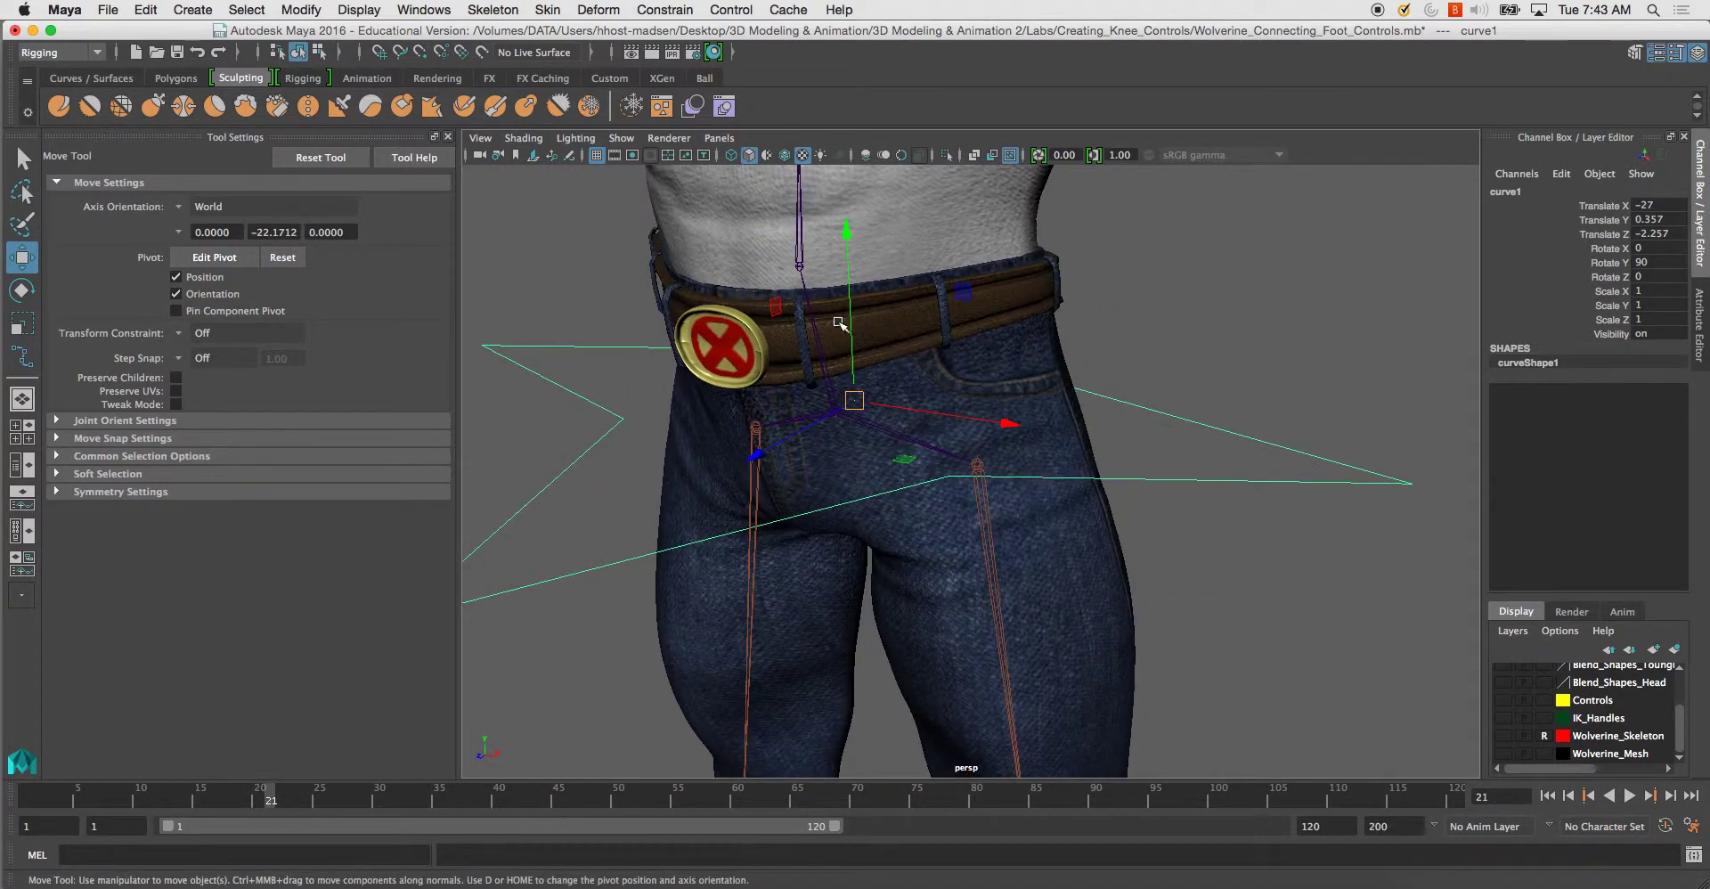
Switch to wireframe display and snap the star curve's pivot onto the root joint of the skeleton.
{"action": "scroll", "coordinate": [1057, 484], "scroll_direction": "up", "scroll_amount": 8}
{"action": "middle_click_drag", "start_coordinate": [797, 353], "coordinate": [1054, 416], "text": "alt"}
{"action": "left_click_drag", "start_coordinate": [1053, 417], "coordinate": [933, 483], "text": "alt"}
{"action": "key", "text": "4"}
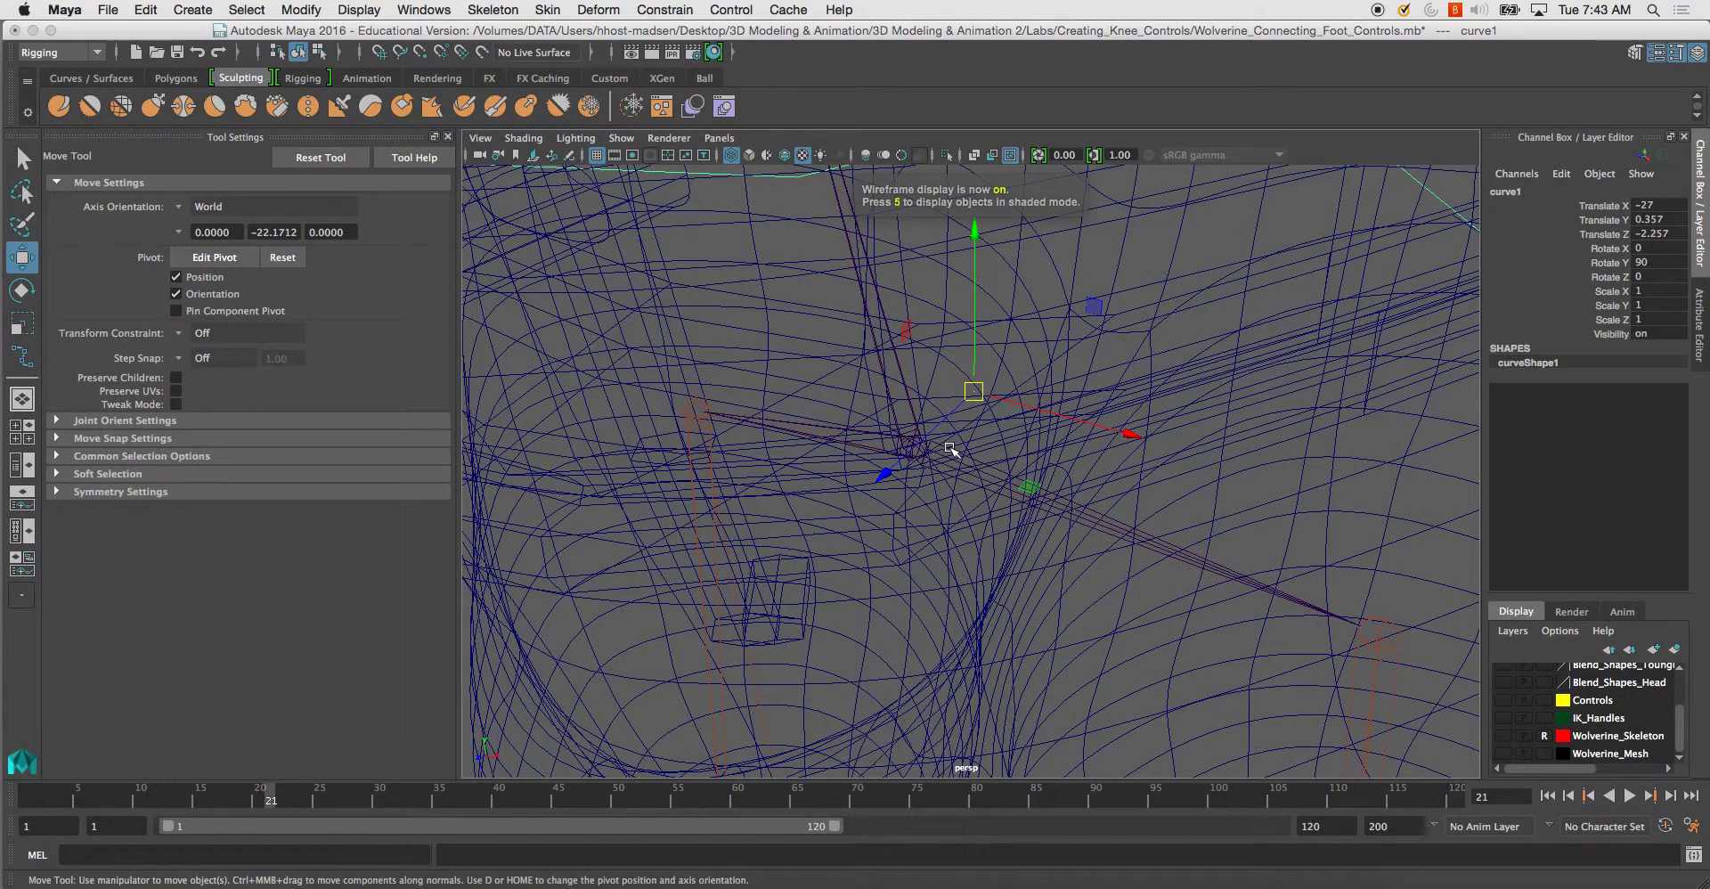
{"action": "key", "text": "v"}
{"action": "key", "text": "d"}
{"action": "left_click_drag", "start_coordinate": [975, 392], "coordinate": [869, 427]}
{"action": "right_click_drag", "start_coordinate": [868, 427], "coordinate": [802, 283], "text": "alt"}
{"action": "left_click_drag", "start_coordinate": [855, 356], "coordinate": [998, 381], "text": "alt"}
Rename the star curve Root_CTRL and freeze its transformations.
{"action": "left_click", "coordinate": [1309, 306]}
{"action": "left_click_drag", "start_coordinate": [1305, 321], "coordinate": [1216, 404], "text": "alt"}
{"action": "left_click", "coordinate": [1285, 463]}
{"action": "left_click_drag", "start_coordinate": [1285, 463], "coordinate": [1327, 418], "text": "alt"}
{"action": "left_click", "coordinate": [1517, 173]}
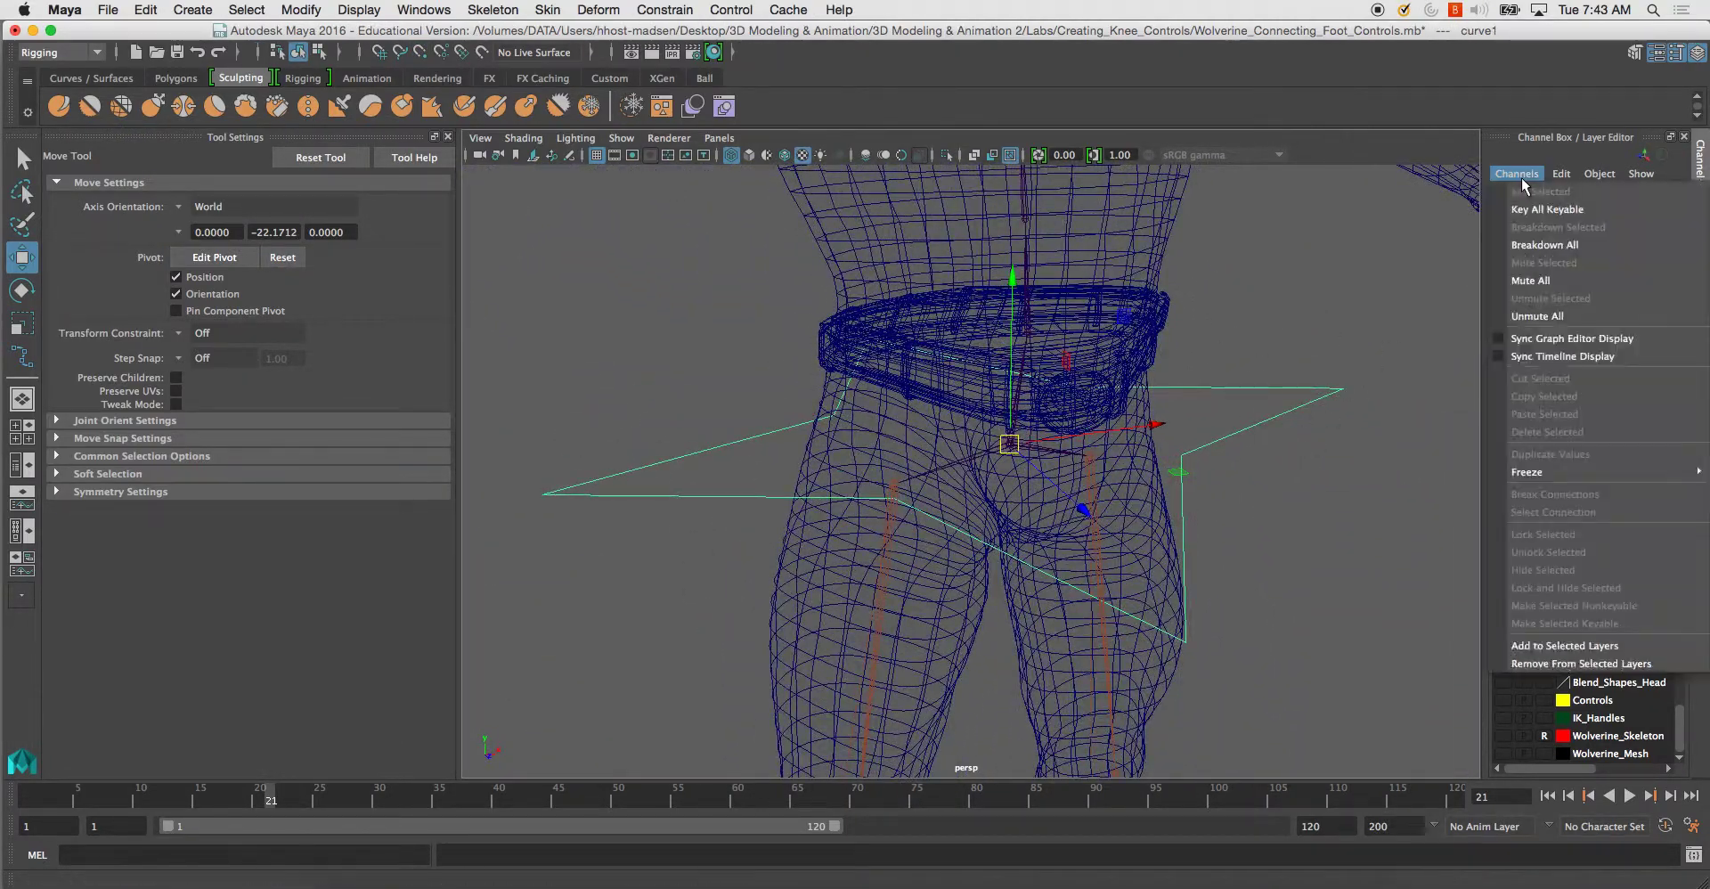
{"action": "left_click", "coordinate": [1522, 179]}
{"action": "double_click", "coordinate": [1524, 191]}
{"action": "type", "text": "Root_CTRL"}
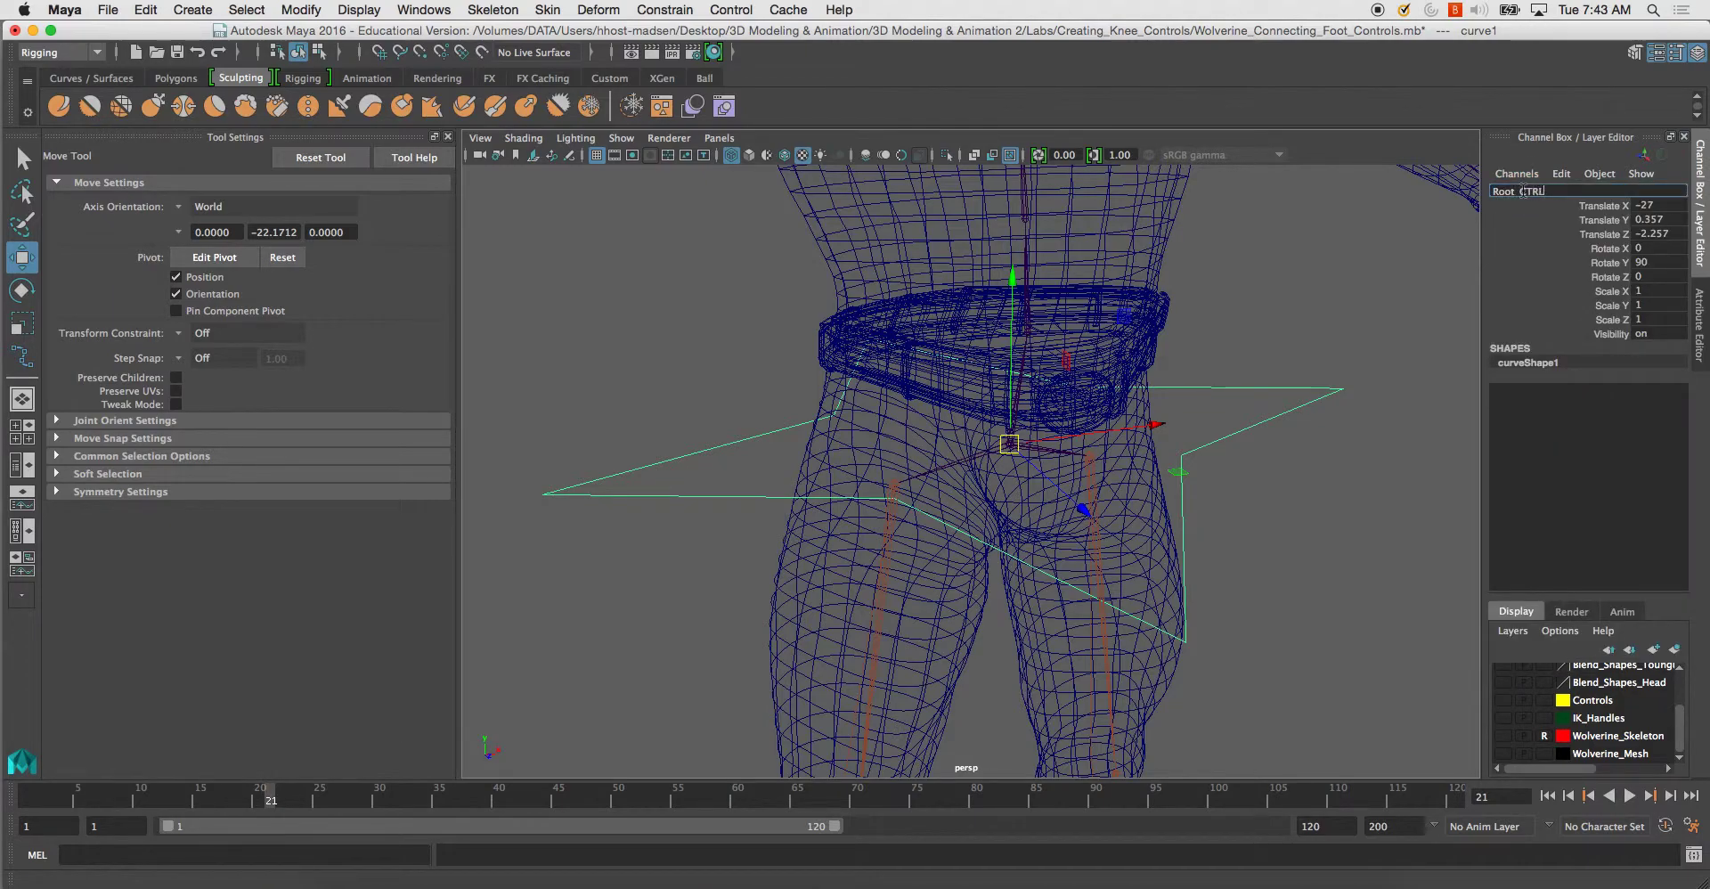
{"action": "key", "text": "Return"}
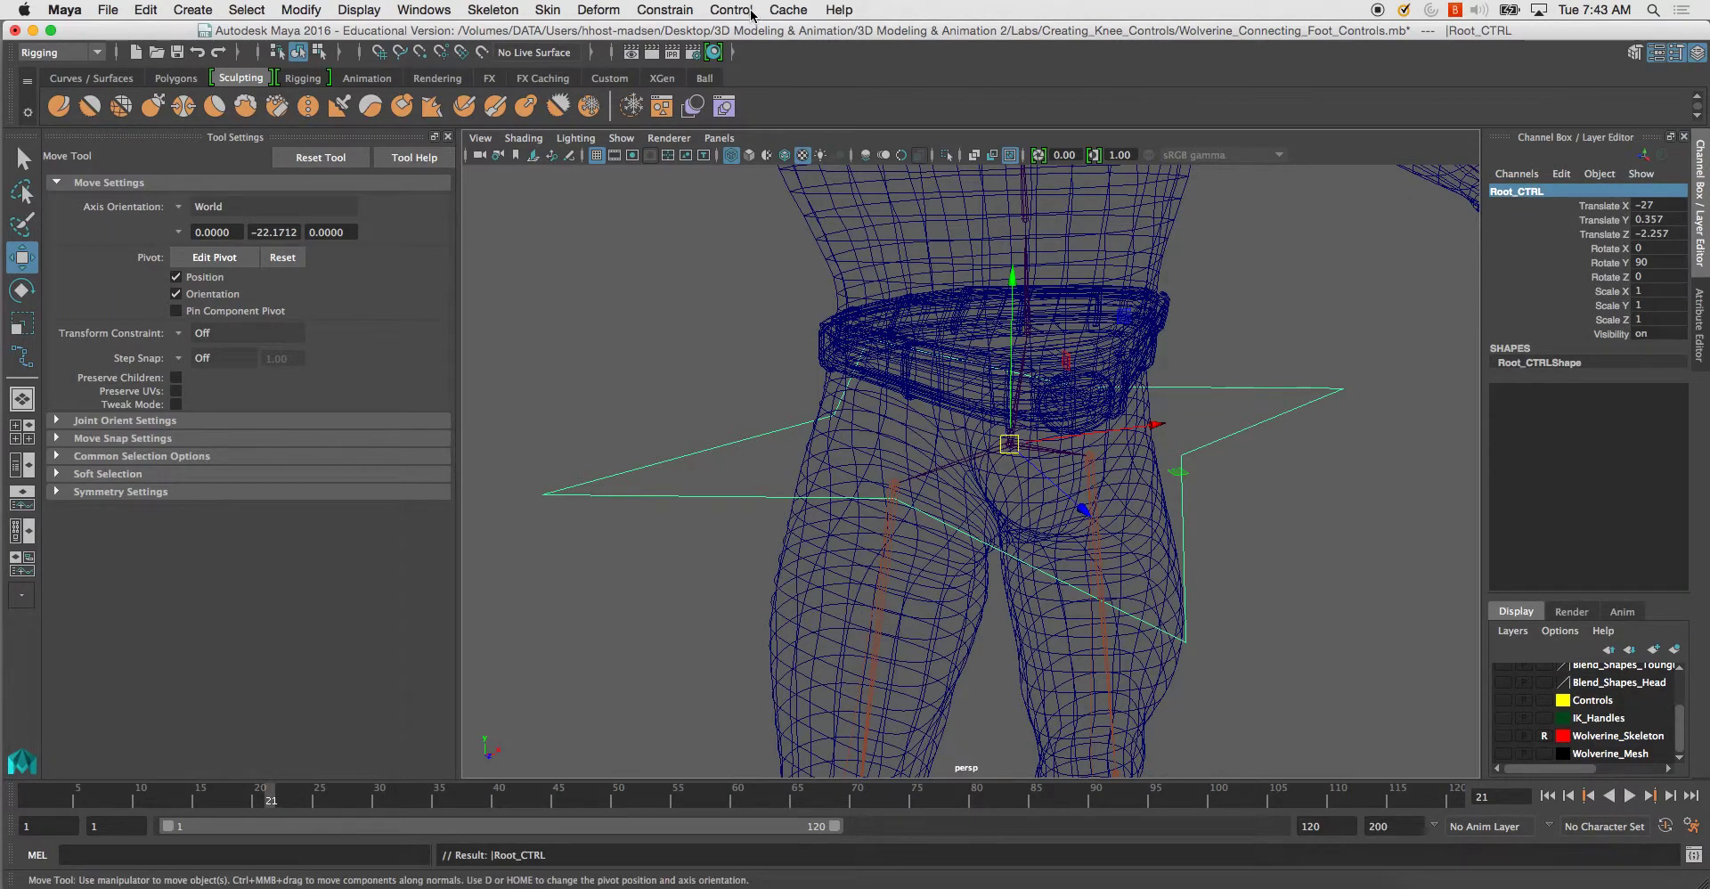
{"action": "left_click", "coordinate": [303, 10]}
{"action": "left_click", "coordinate": [696, 267]}
Return the viewport from wireframe to textured shaded display with the whole character in view.
{"action": "middle_click_drag", "start_coordinate": [897, 329], "coordinate": [890, 431], "text": "alt"}
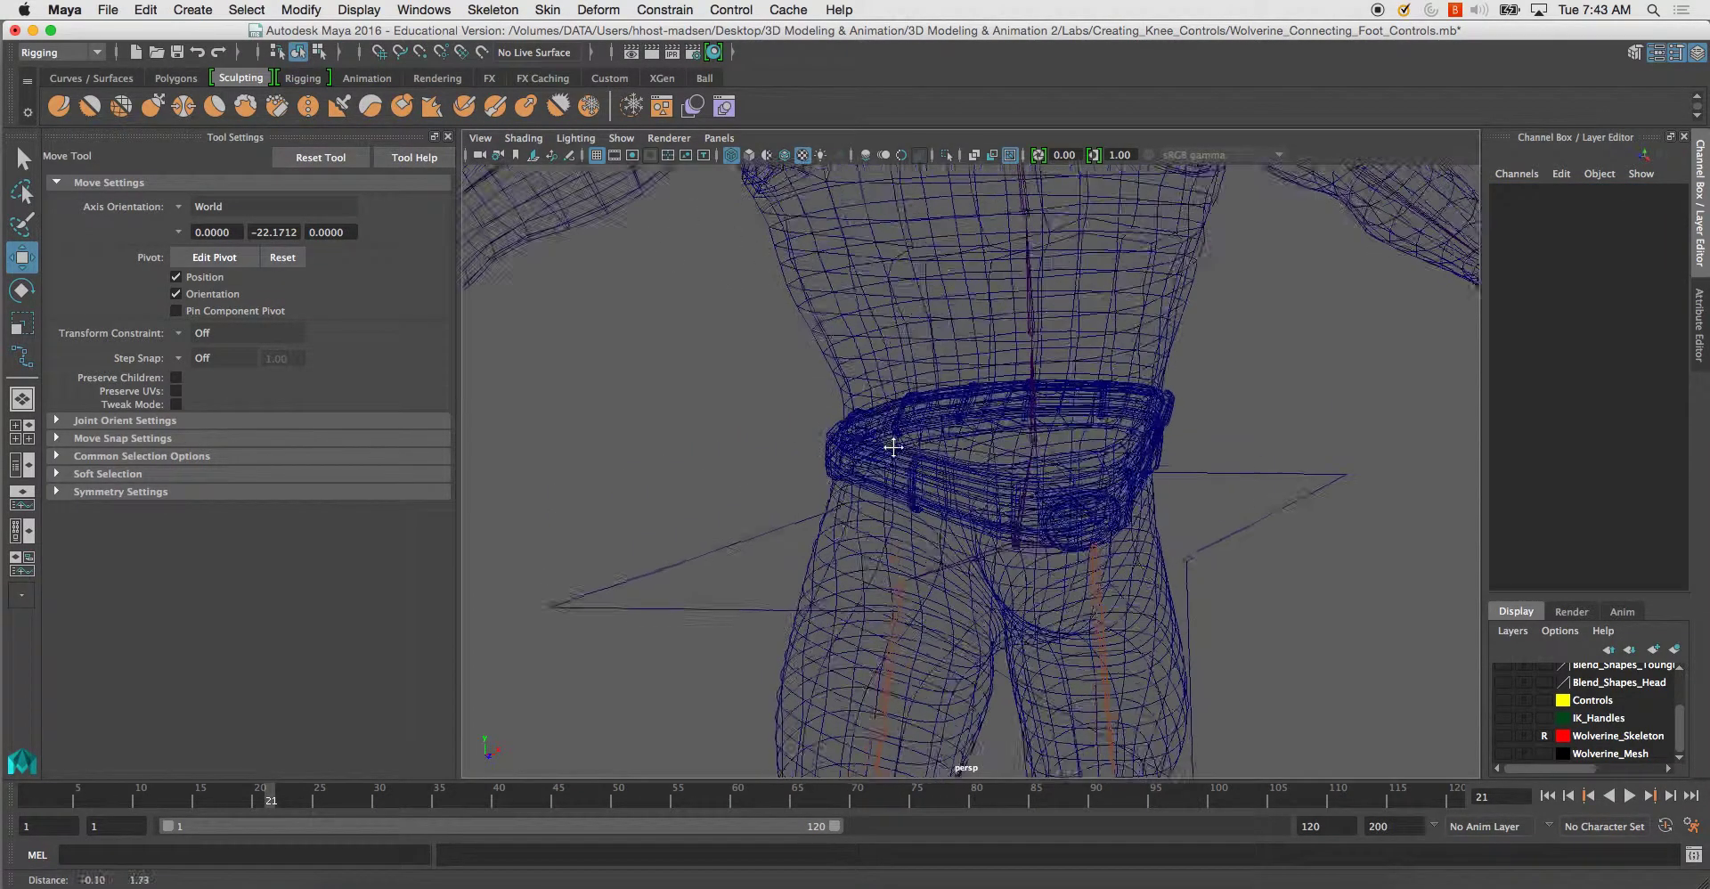
{"action": "scroll", "coordinate": [891, 433], "scroll_direction": "down", "scroll_amount": 5}
{"action": "left_click_drag", "start_coordinate": [981, 454], "coordinate": [1067, 493], "text": "alt"}
{"action": "left_click", "coordinate": [1139, 534]}
{"action": "left_click_drag", "start_coordinate": [1140, 537], "coordinate": [914, 348], "text": "alt"}
{"action": "left_click", "coordinate": [1172, 572]}
{"action": "scroll", "coordinate": [1172, 572], "scroll_direction": "down", "scroll_amount": 5}
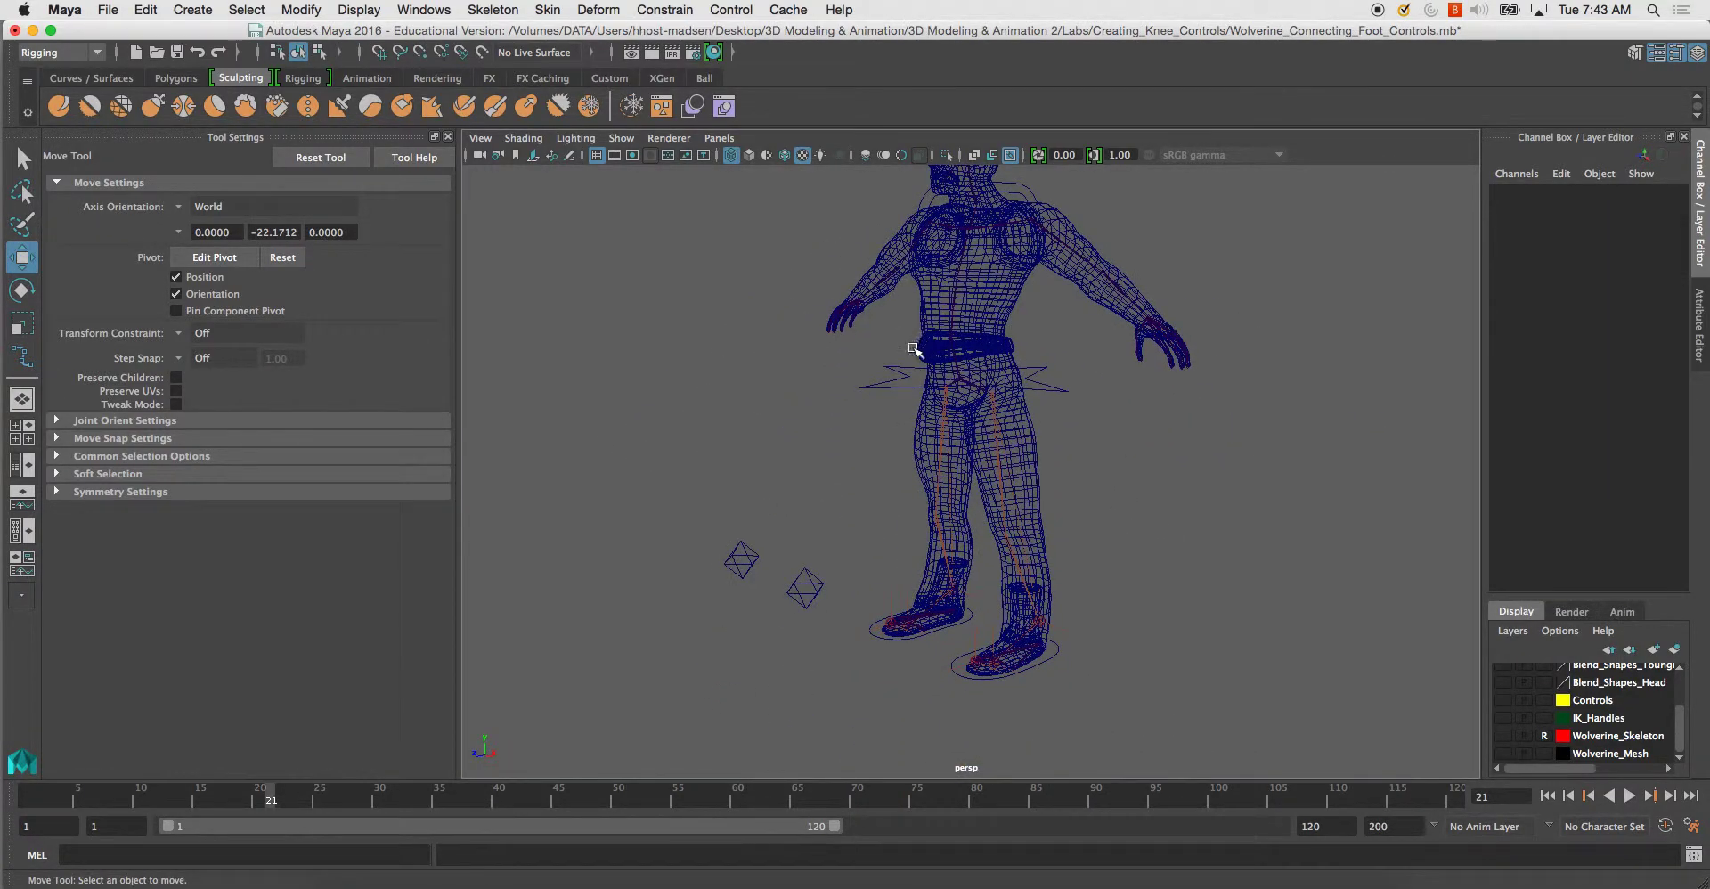
{"action": "left_click_drag", "start_coordinate": [994, 386], "coordinate": [913, 391], "text": "alt"}
{"action": "key", "text": "6"}
Review the root, clavicle, foot and knee controls around the shaded character from several angles.
{"action": "mouse_move", "coordinate": [859, 377]}
{"action": "right_mouse_down", "text": "alt"}
{"action": "mouse_move", "coordinate": [857, 498]}
{"action": "mouse_move", "coordinate": [997, 605]}
{"action": "right_mouse_up", "text": "alt"}
{"action": "left_click_drag", "start_coordinate": [998, 606], "coordinate": [962, 615], "text": "alt"}
{"action": "right_click_drag", "start_coordinate": [962, 615], "coordinate": [933, 586], "text": "alt"}
{"action": "left_click_drag", "start_coordinate": [891, 579], "coordinate": [1007, 551], "text": "alt"}
{"action": "right_click_drag", "start_coordinate": [1007, 552], "coordinate": [761, 396], "text": "alt"}
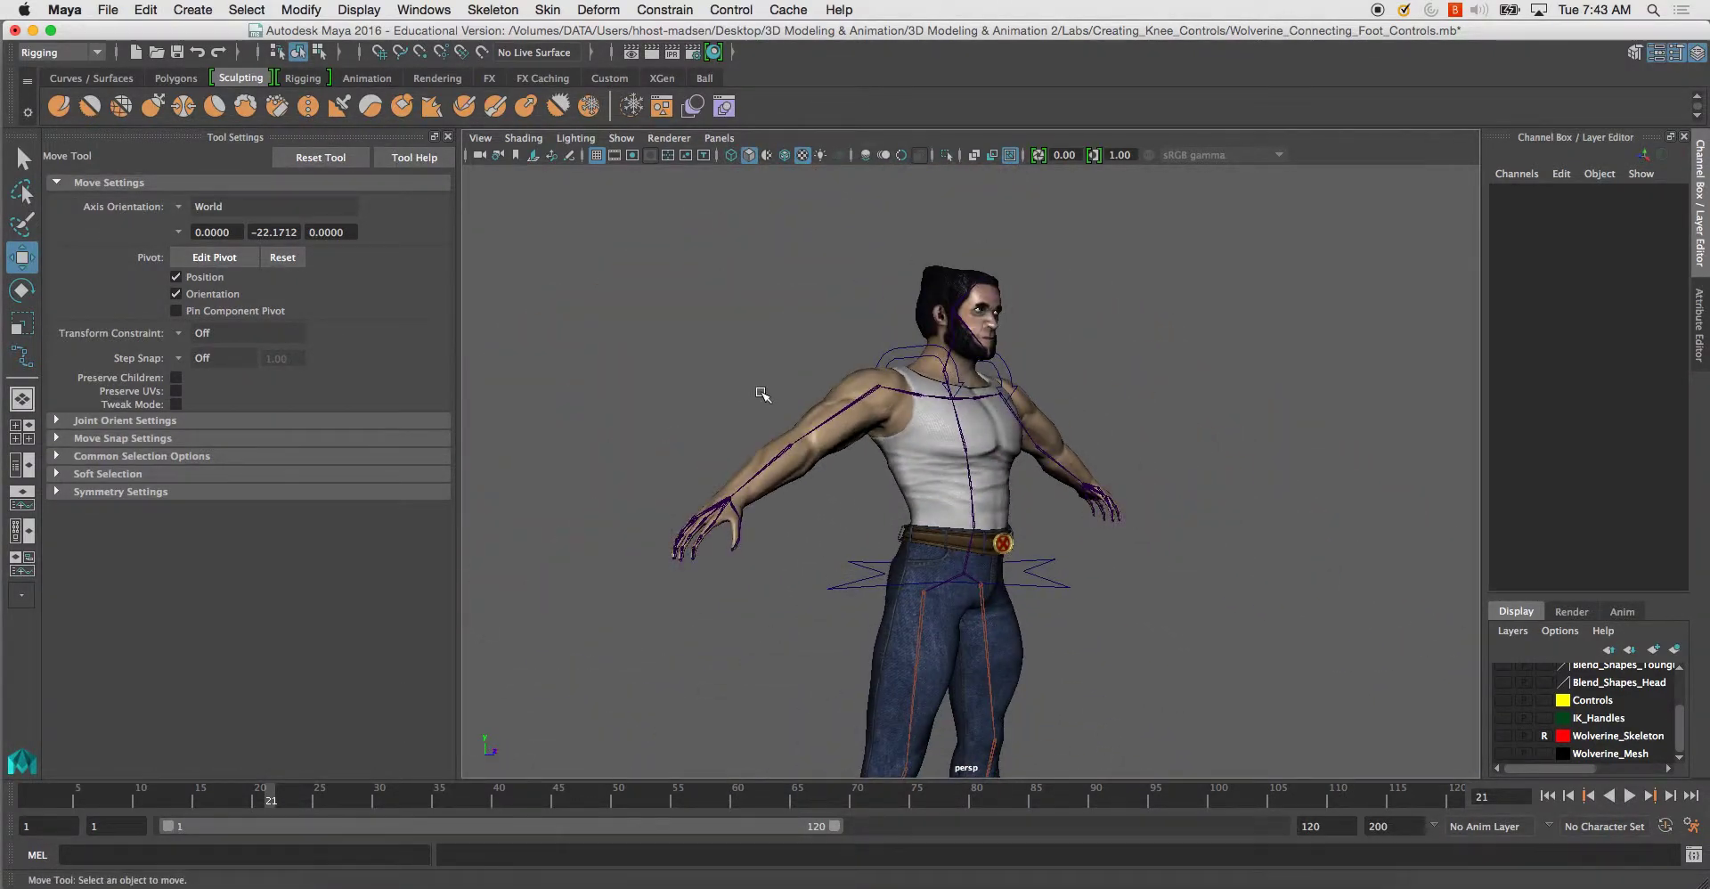
{"action": "left_click_drag", "start_coordinate": [889, 445], "coordinate": [922, 387], "text": "alt"}
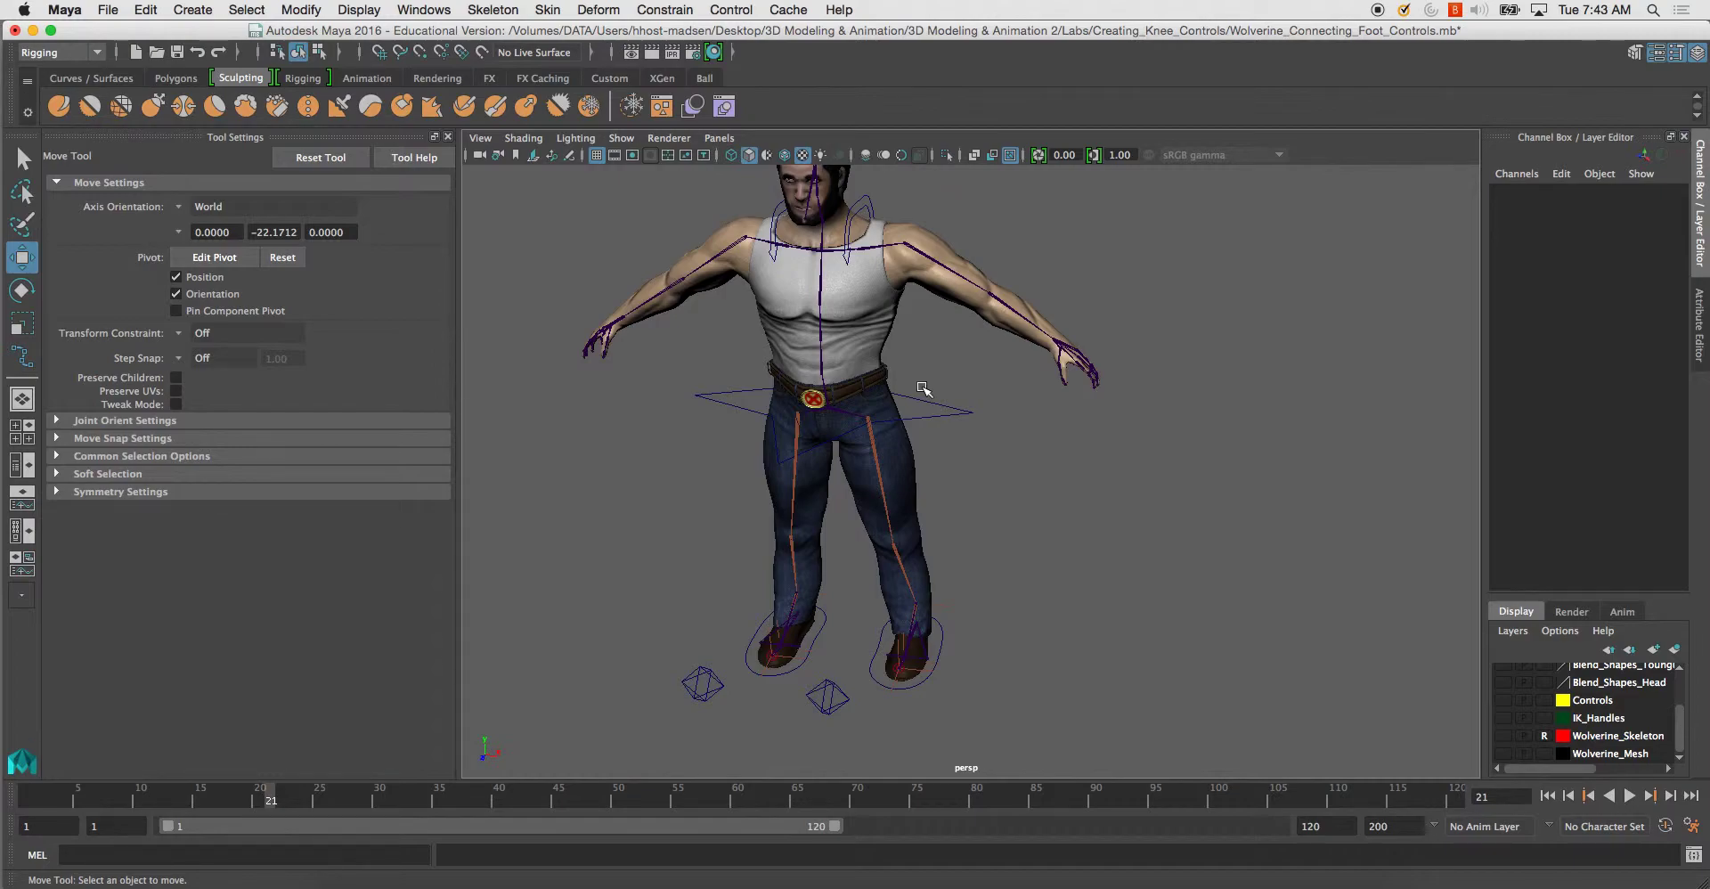
{"action": "left_click_drag", "start_coordinate": [922, 389], "coordinate": [835, 355], "text": "alt"}
{"action": "scroll", "coordinate": [926, 446], "scroll_direction": "up", "scroll_amount": 5}
{"action": "middle_click_drag", "start_coordinate": [940, 458], "coordinate": [947, 579], "text": "alt"}
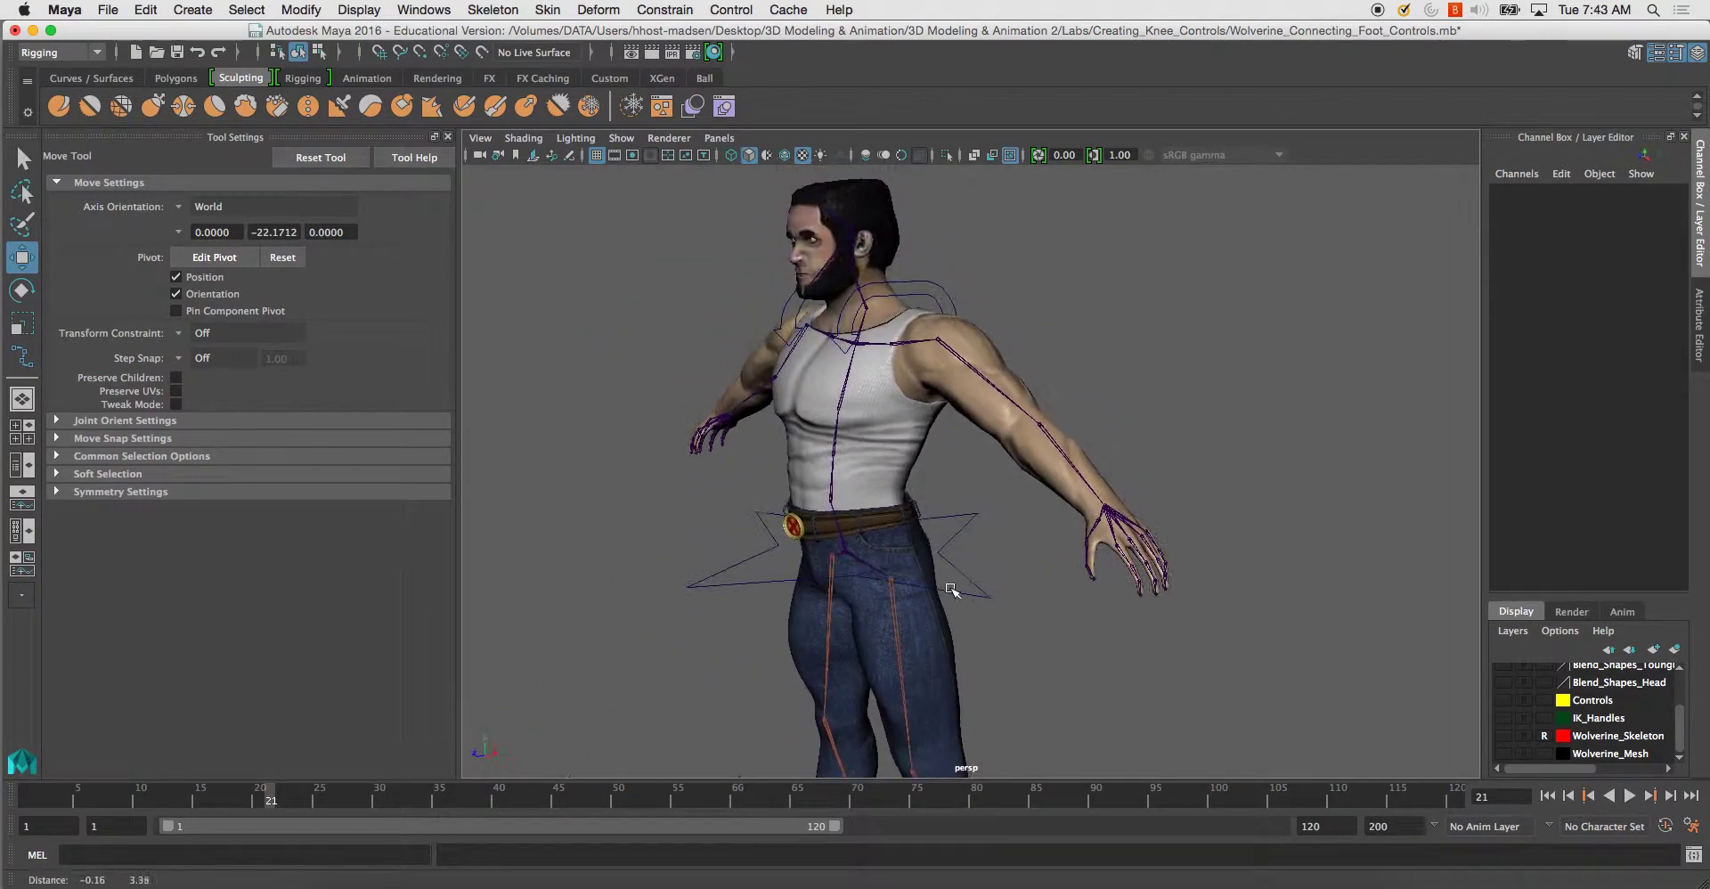
{"action": "left_click_drag", "start_coordinate": [940, 436], "coordinate": [999, 427], "text": "alt"}
{"action": "left_click_drag", "start_coordinate": [942, 351], "coordinate": [957, 472], "text": "alt"}
{"action": "middle_click_drag", "start_coordinate": [979, 518], "coordinate": [977, 426], "text": "alt"}
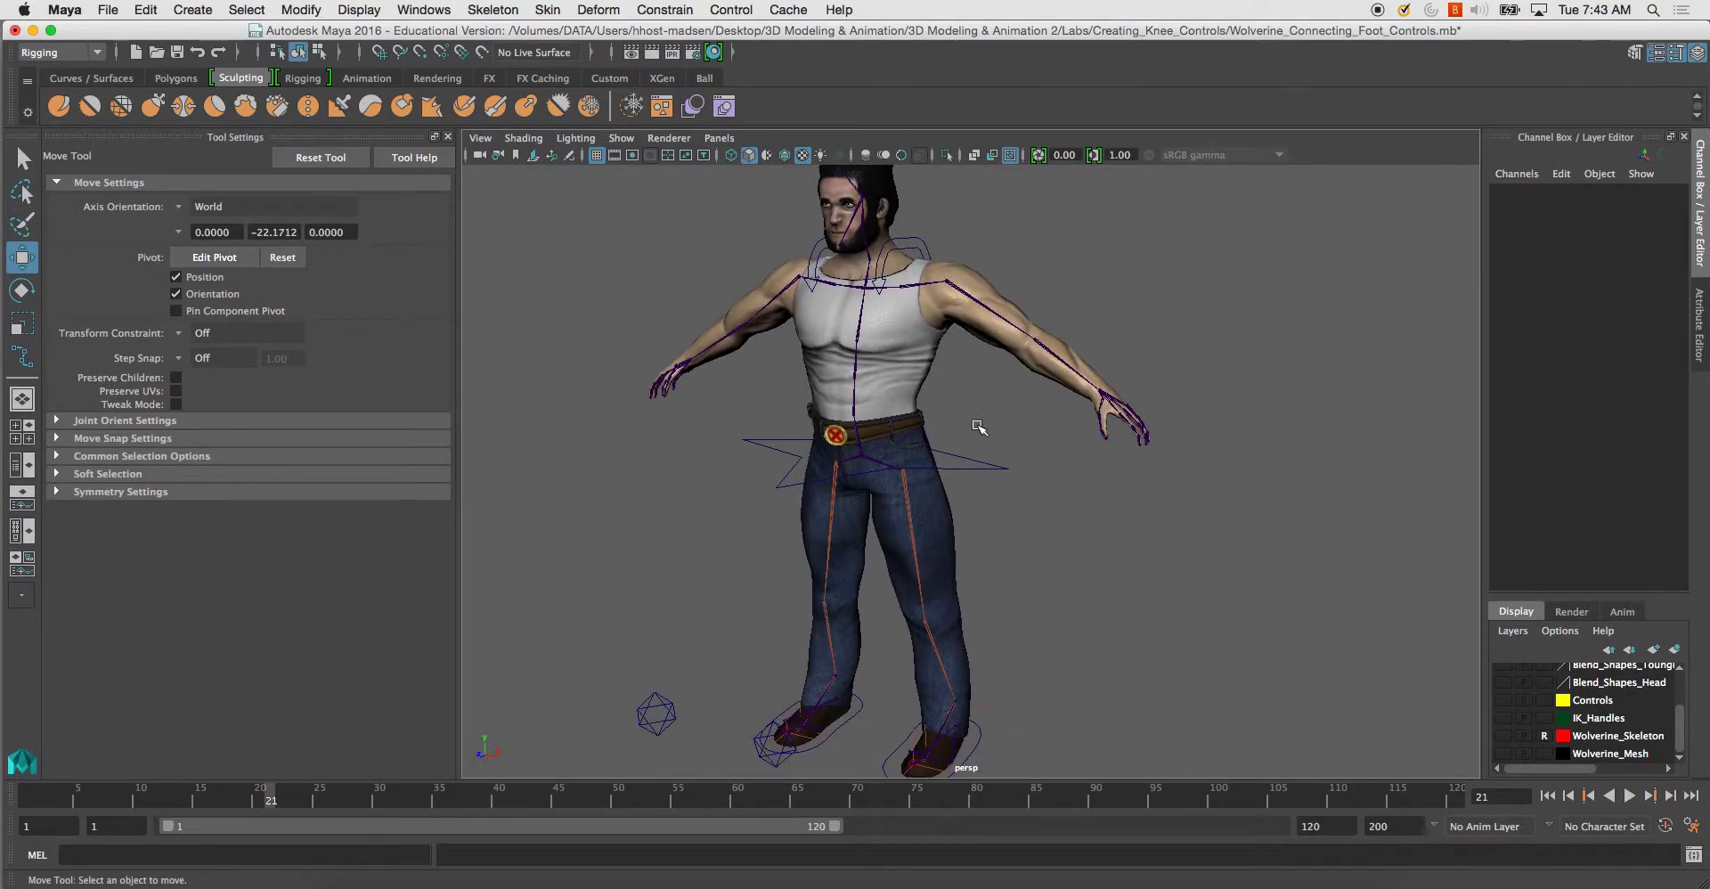
{"action": "left_click_drag", "start_coordinate": [975, 430], "coordinate": [969, 431], "text": "alt"}
Select the root control, try moving it about 2.23 units down, and undo the move.
{"action": "left_click", "coordinate": [1008, 470]}
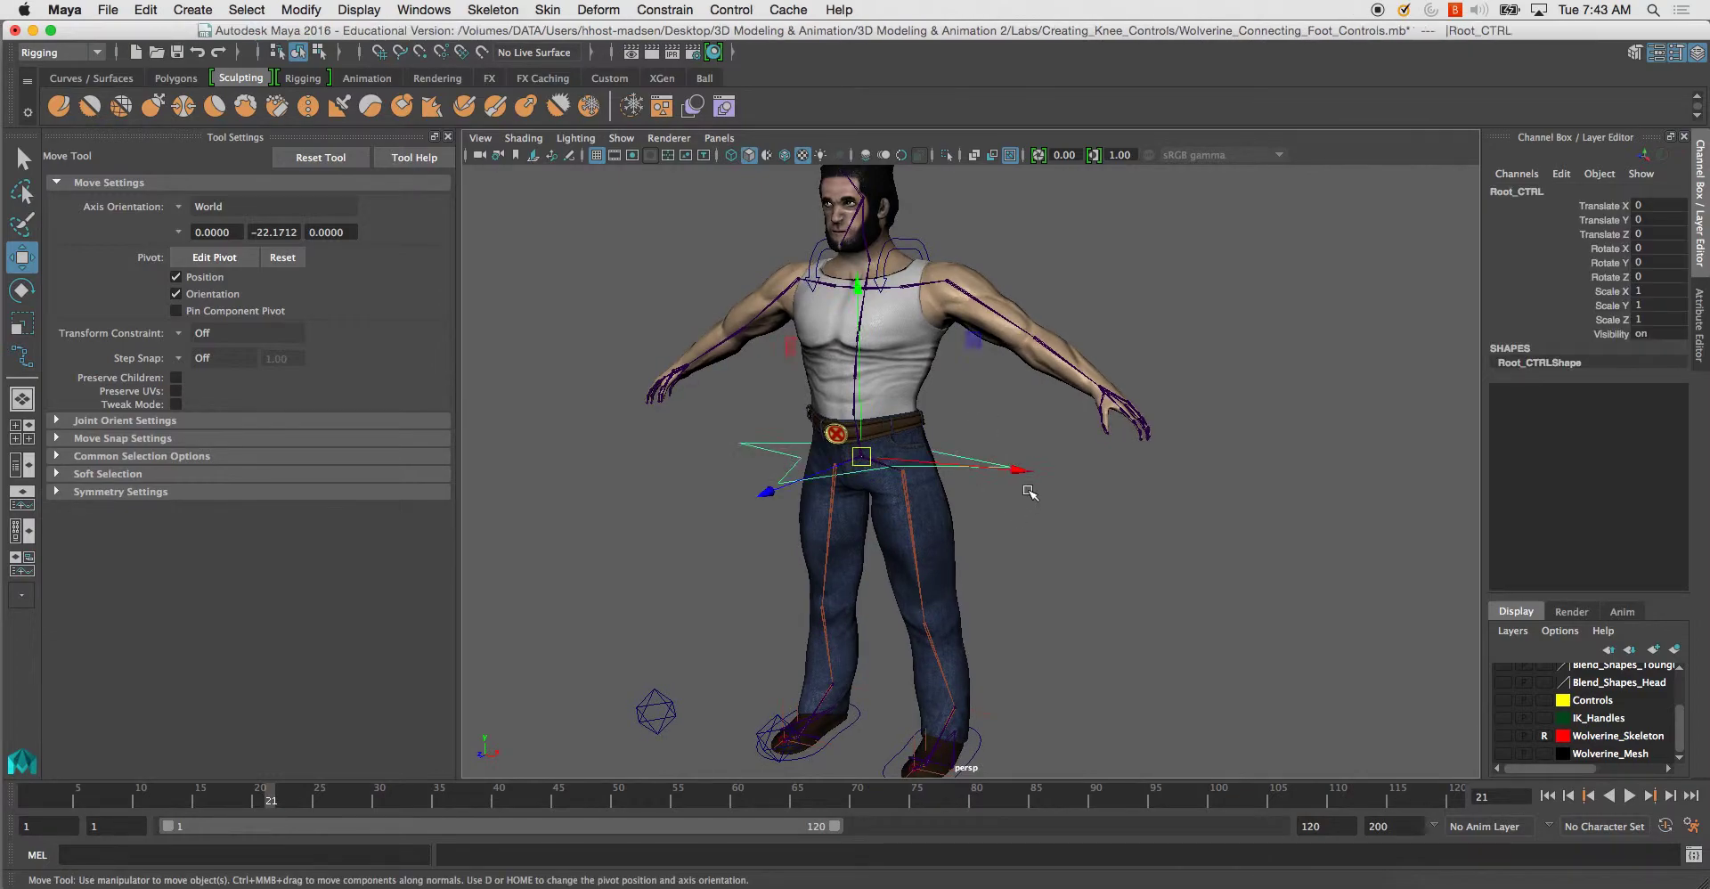
{"action": "left_click_drag", "start_coordinate": [1027, 489], "coordinate": [1031, 456], "text": "alt"}
{"action": "middle_click_drag", "start_coordinate": [988, 445], "coordinate": [1057, 484], "text": "alt"}
{"action": "left_click_drag", "start_coordinate": [1057, 483], "coordinate": [983, 464], "text": "alt"}
{"action": "left_click_drag", "start_coordinate": [928, 332], "coordinate": [931, 383]}
{"action": "key", "text": "super+z"}
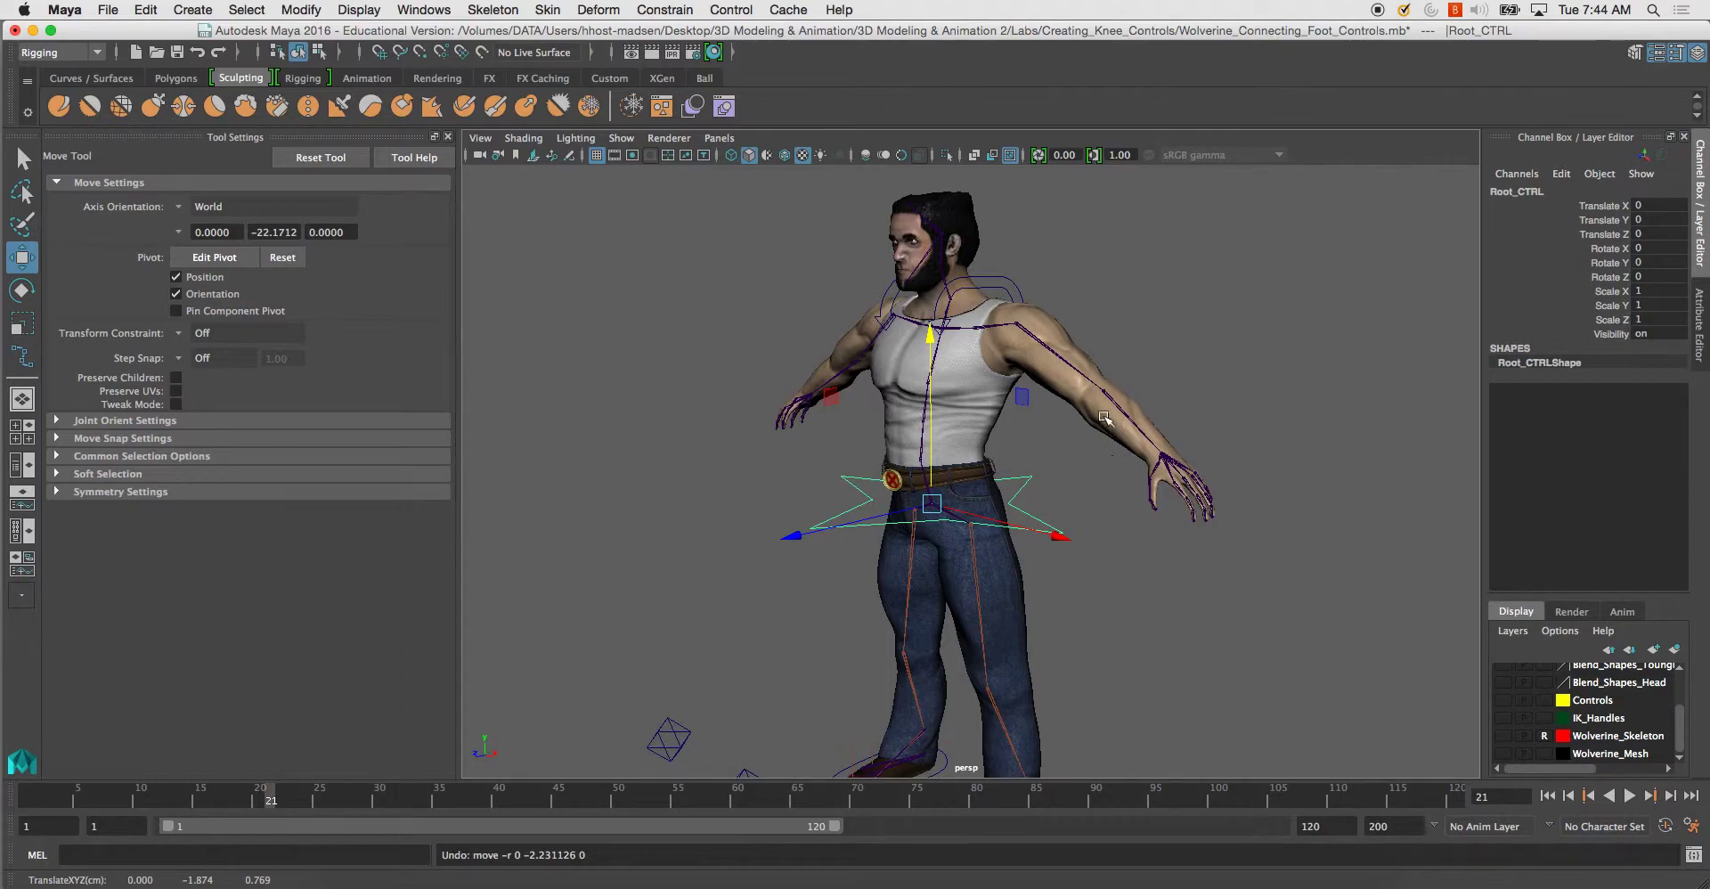
Examine the clavicle and root controls around the character's torso from several angles.
{"action": "left_click", "coordinate": [1075, 461]}
{"action": "left_click_drag", "start_coordinate": [1019, 436], "coordinate": [1033, 395], "text": "alt"}
{"action": "right_click_drag", "start_coordinate": [1033, 394], "coordinate": [1073, 481], "text": "alt"}
{"action": "middle_click_drag", "start_coordinate": [1072, 481], "coordinate": [1075, 504], "text": "alt"}
{"action": "left_click_drag", "start_coordinate": [1075, 505], "coordinate": [1111, 489], "text": "alt"}
{"action": "mouse_move", "coordinate": [1111, 489]}
{"action": "middle_mouse_down", "text": "alt"}
{"action": "mouse_move", "coordinate": [1088, 421]}
{"action": "mouse_move", "coordinate": [1092, 486]}
{"action": "middle_mouse_up", "text": "alt"}
{"action": "left_click_drag", "start_coordinate": [1076, 450], "coordinate": [1016, 459], "text": "alt"}
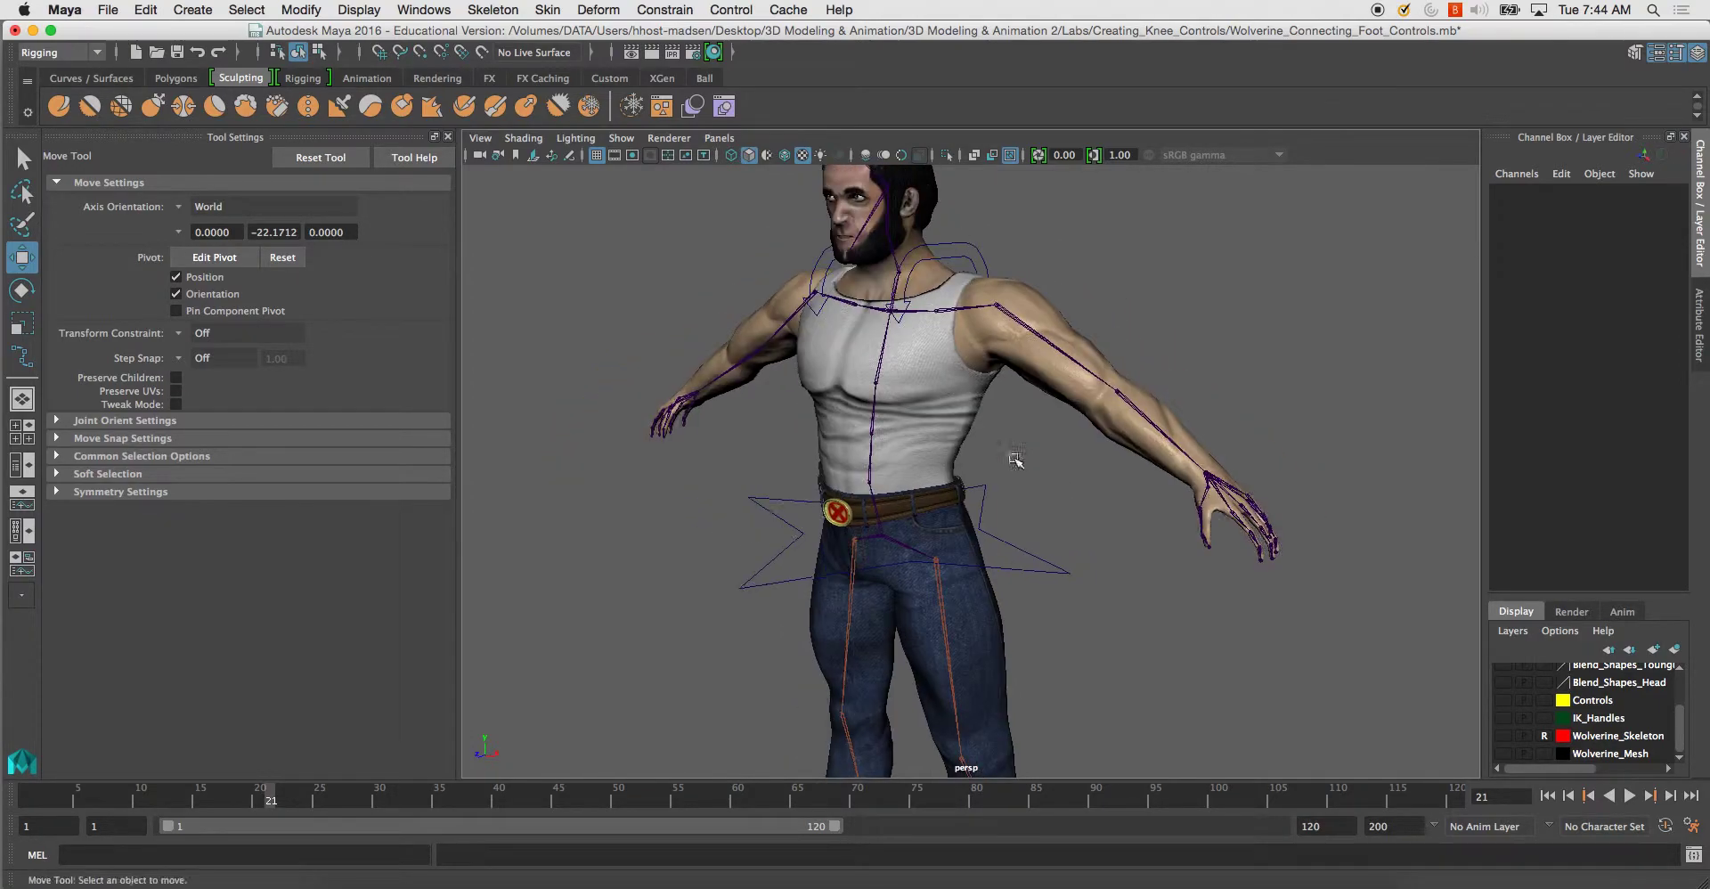
{"action": "left_click", "coordinate": [987, 295]}
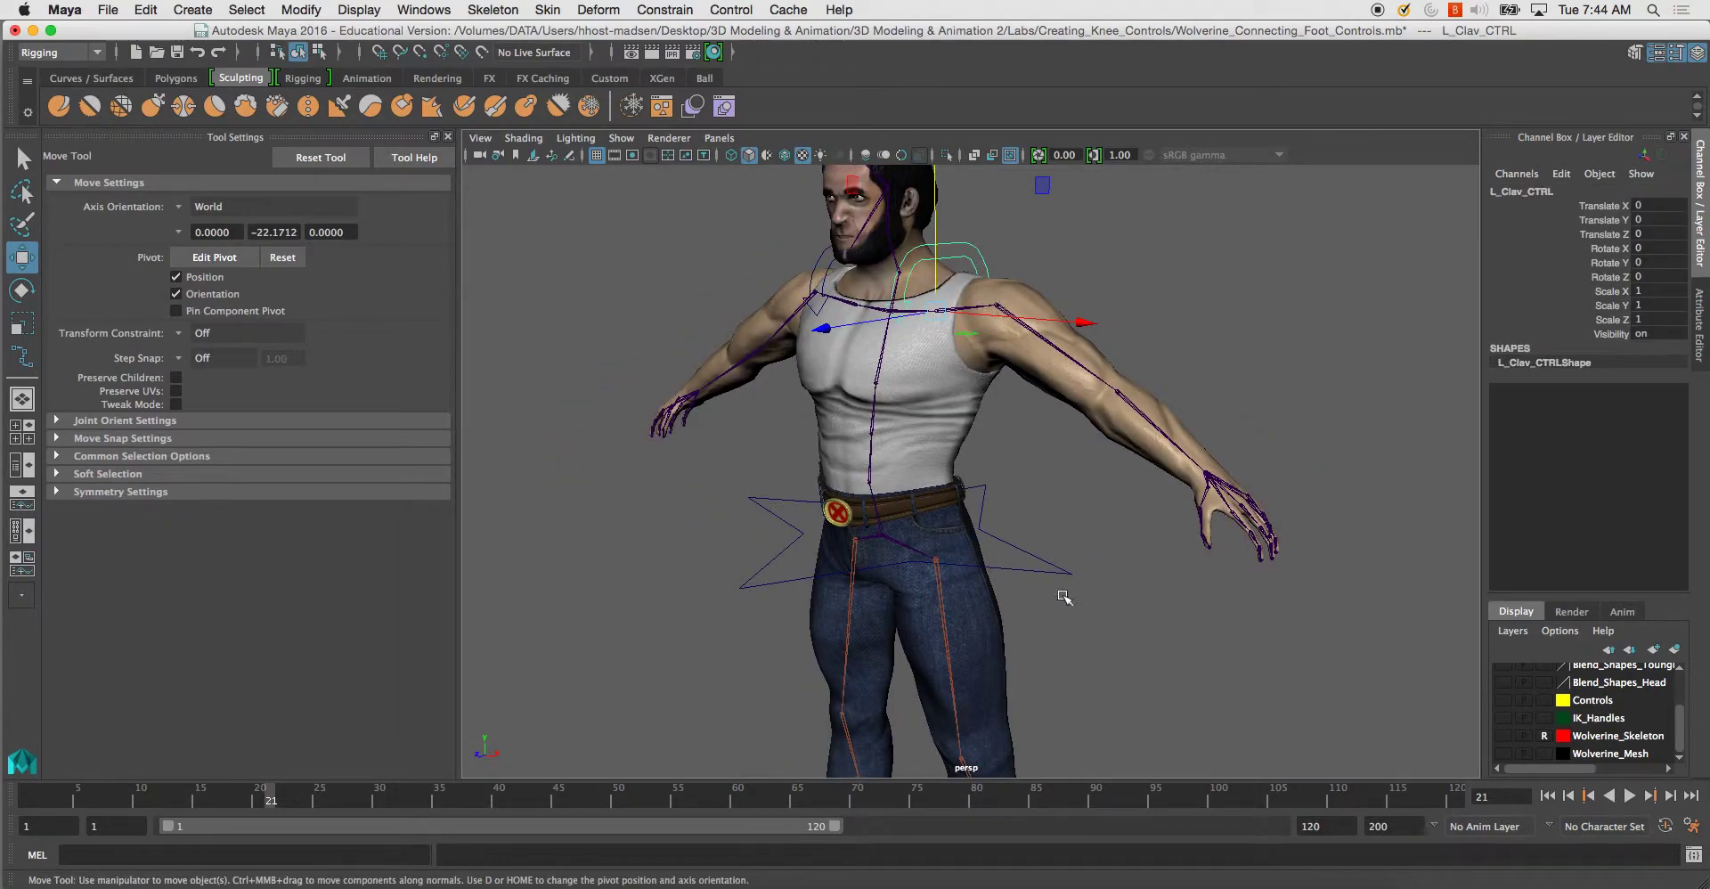
{"action": "left_click_drag", "start_coordinate": [1064, 596], "coordinate": [1119, 603], "text": "alt"}
{"action": "left_click", "coordinate": [837, 399]}
{"action": "scroll", "coordinate": [492, 167], "scroll_direction": "up", "scroll_amount": 1}
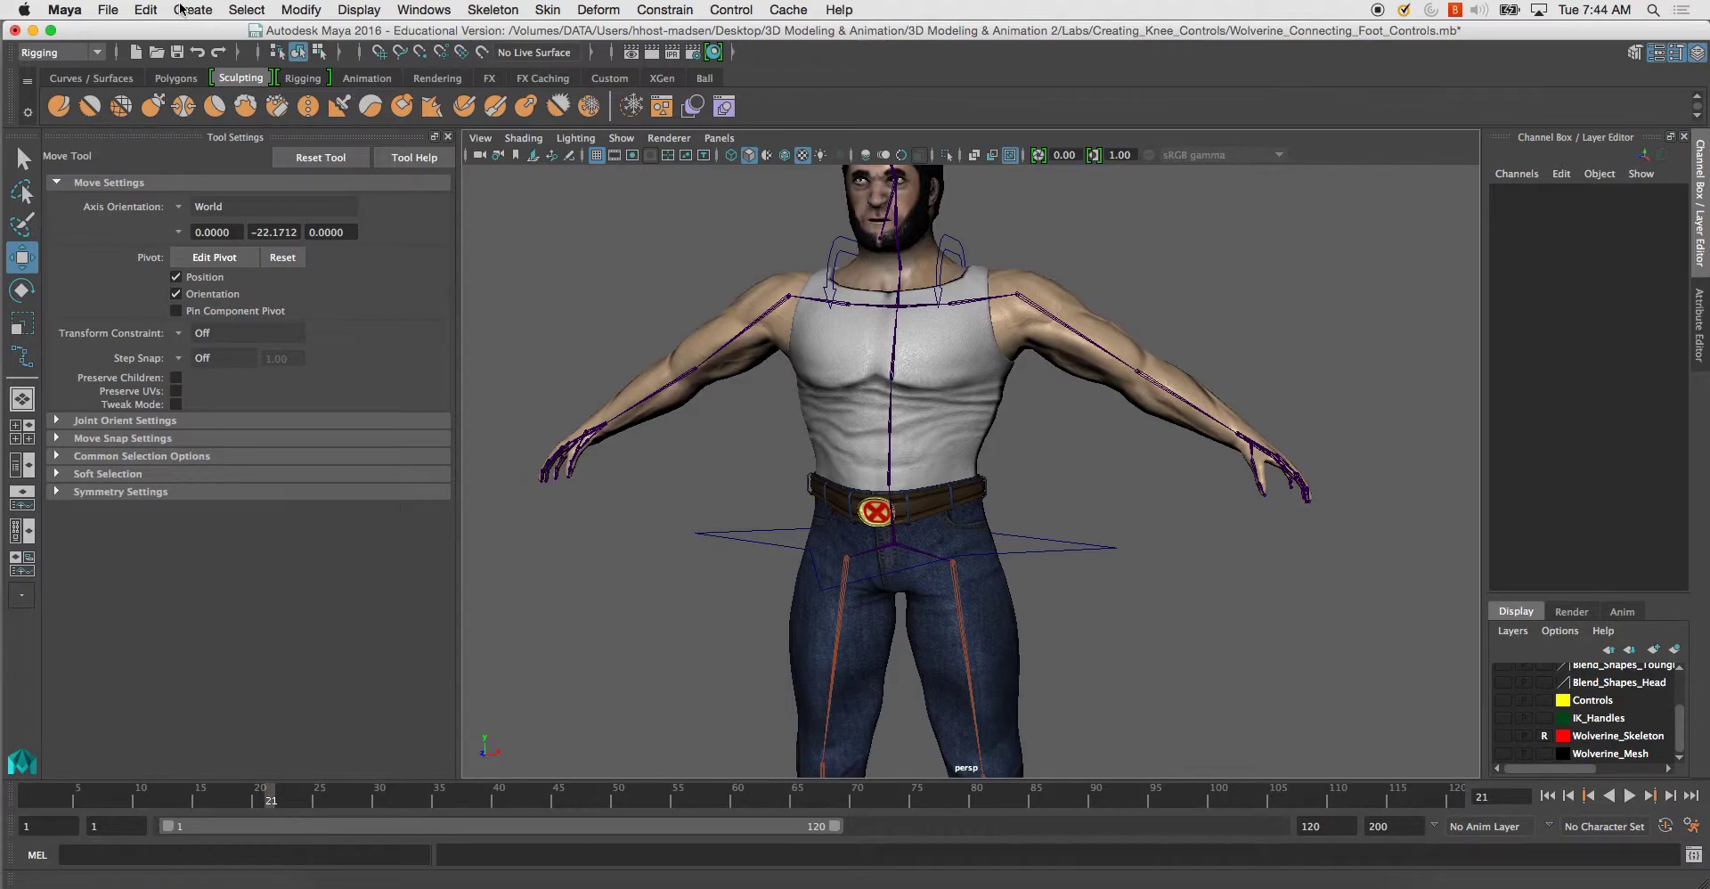
{"action": "left_click_drag", "start_coordinate": [858, 360], "coordinate": [814, 350], "text": "alt"}
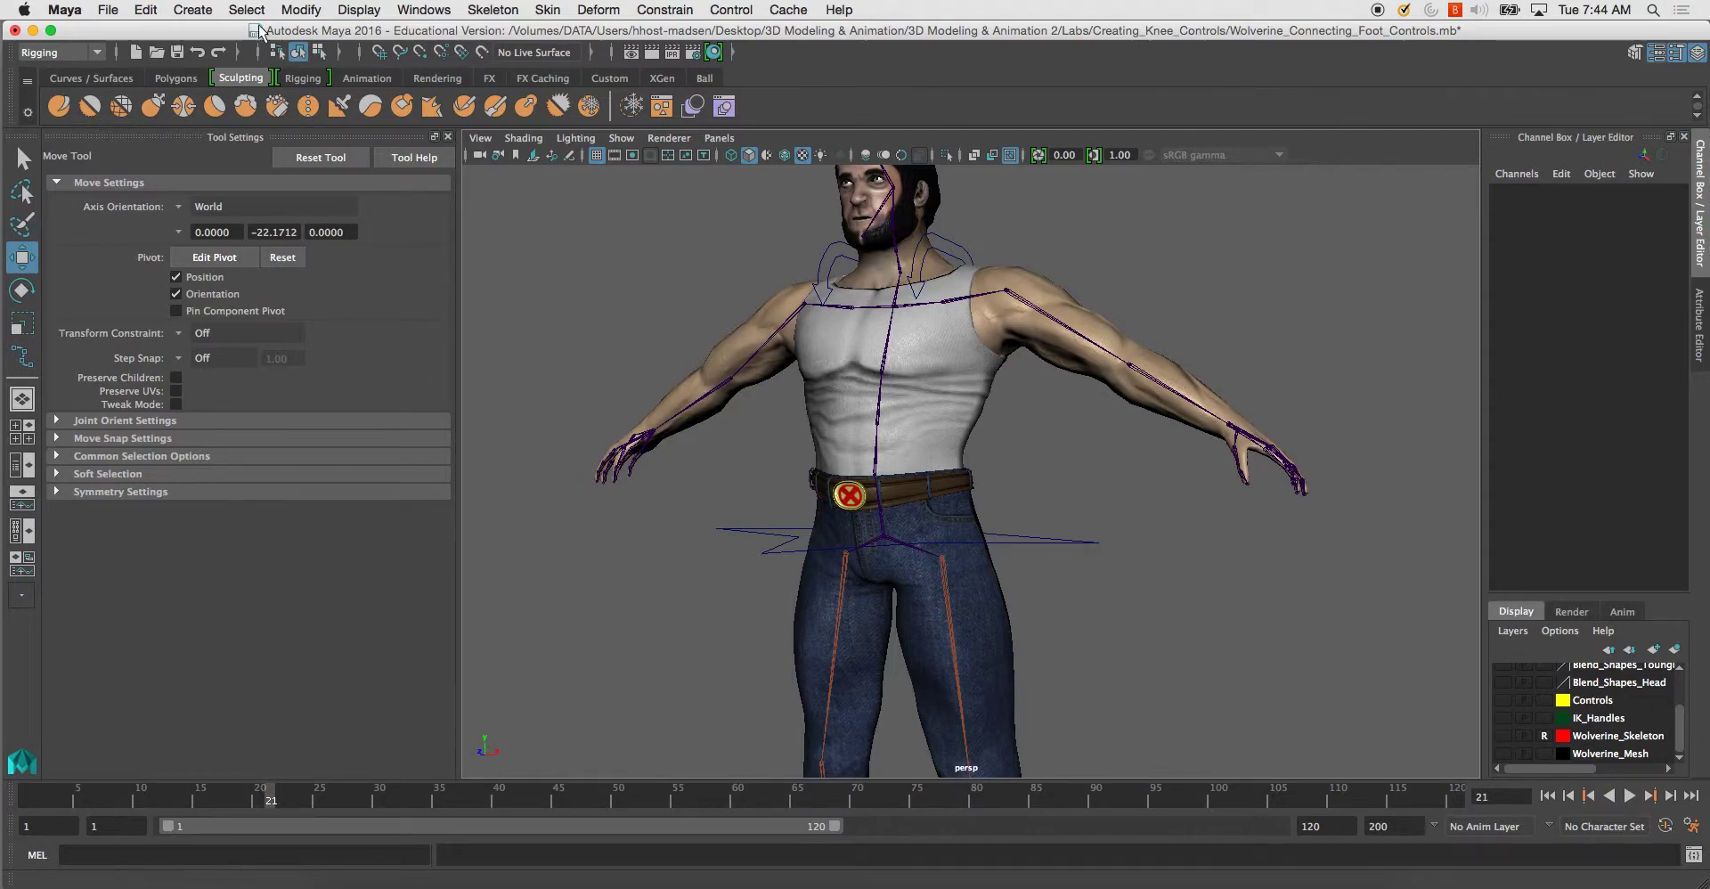
Create a NURBS circle and scale it uniformly to about 6.39 so it surrounds the hips.
{"action": "left_click", "coordinate": [205, 10]}
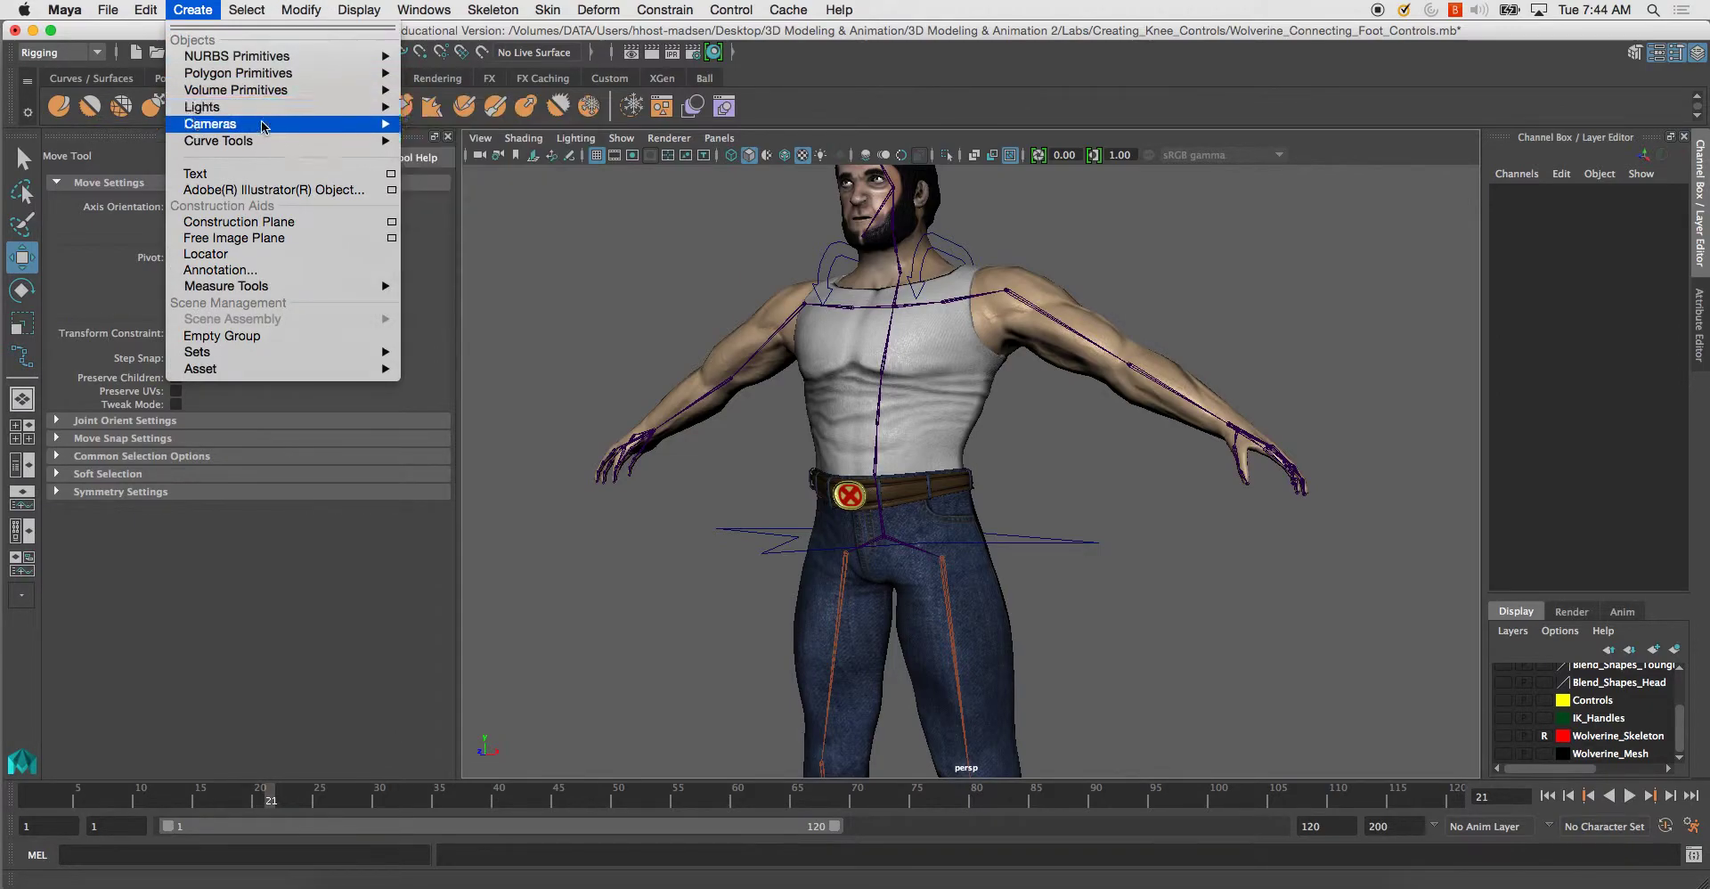
{"action": "mouse_move", "coordinate": [287, 58]}
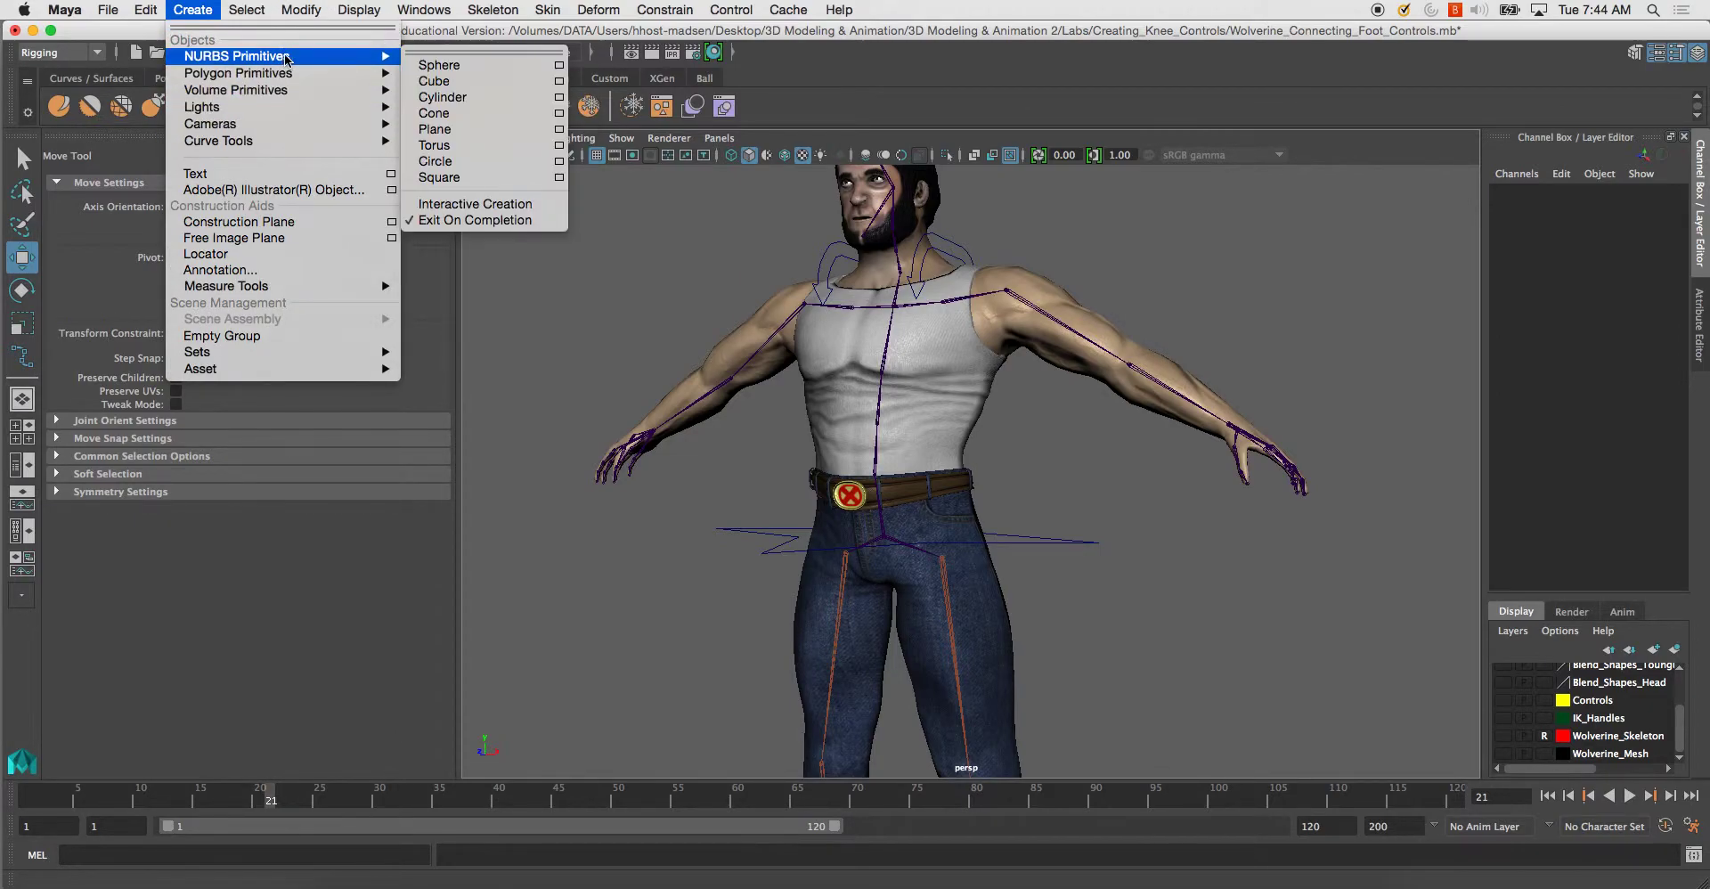
{"action": "left_click", "coordinate": [475, 162]}
{"action": "left_click_drag", "start_coordinate": [835, 412], "coordinate": [875, 480], "text": "alt"}
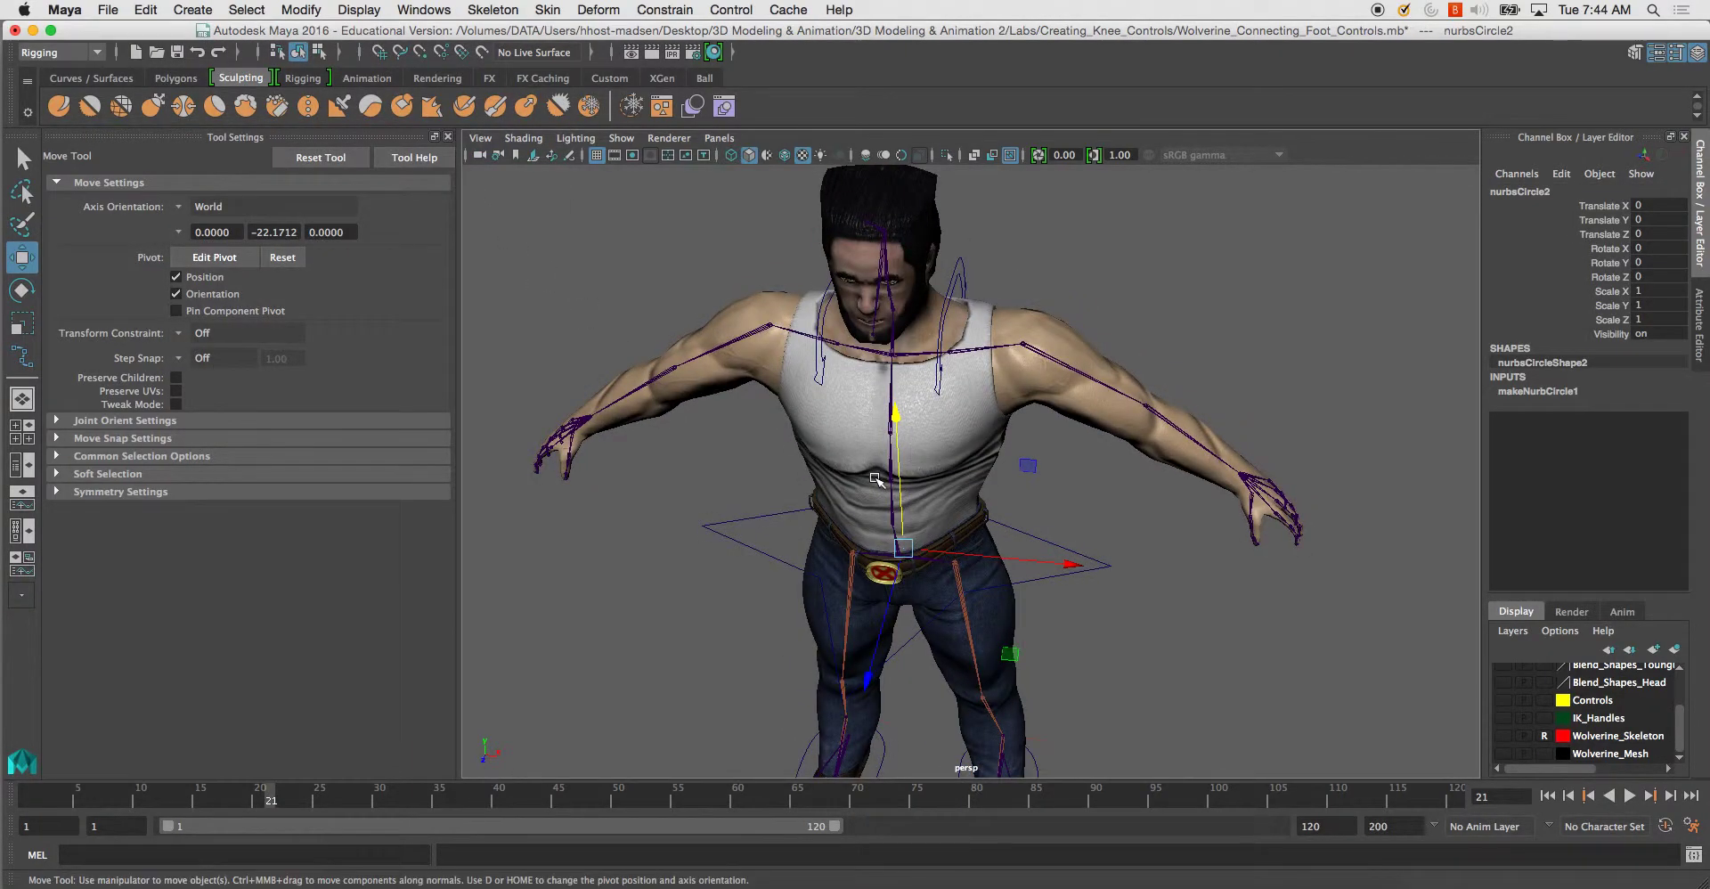
{"action": "key", "text": "space"}
{"action": "key", "text": "space"}
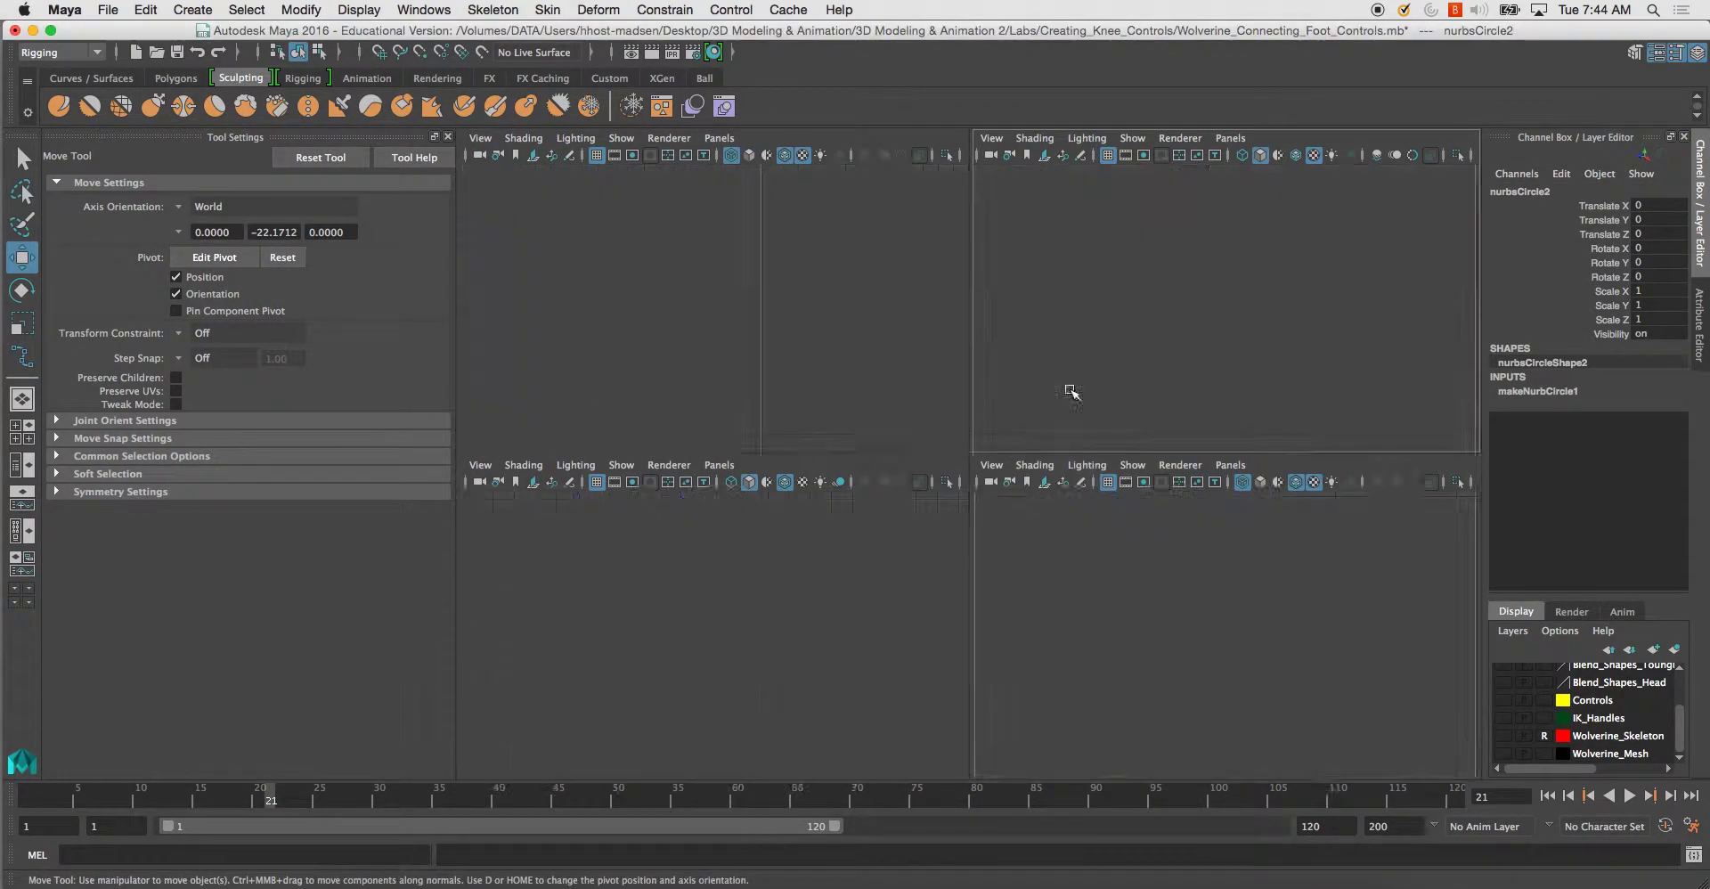
{"action": "key", "text": "r"}
{"action": "left_click_drag", "start_coordinate": [903, 547], "coordinate": [1137, 610]}
{"action": "key", "text": "w"}
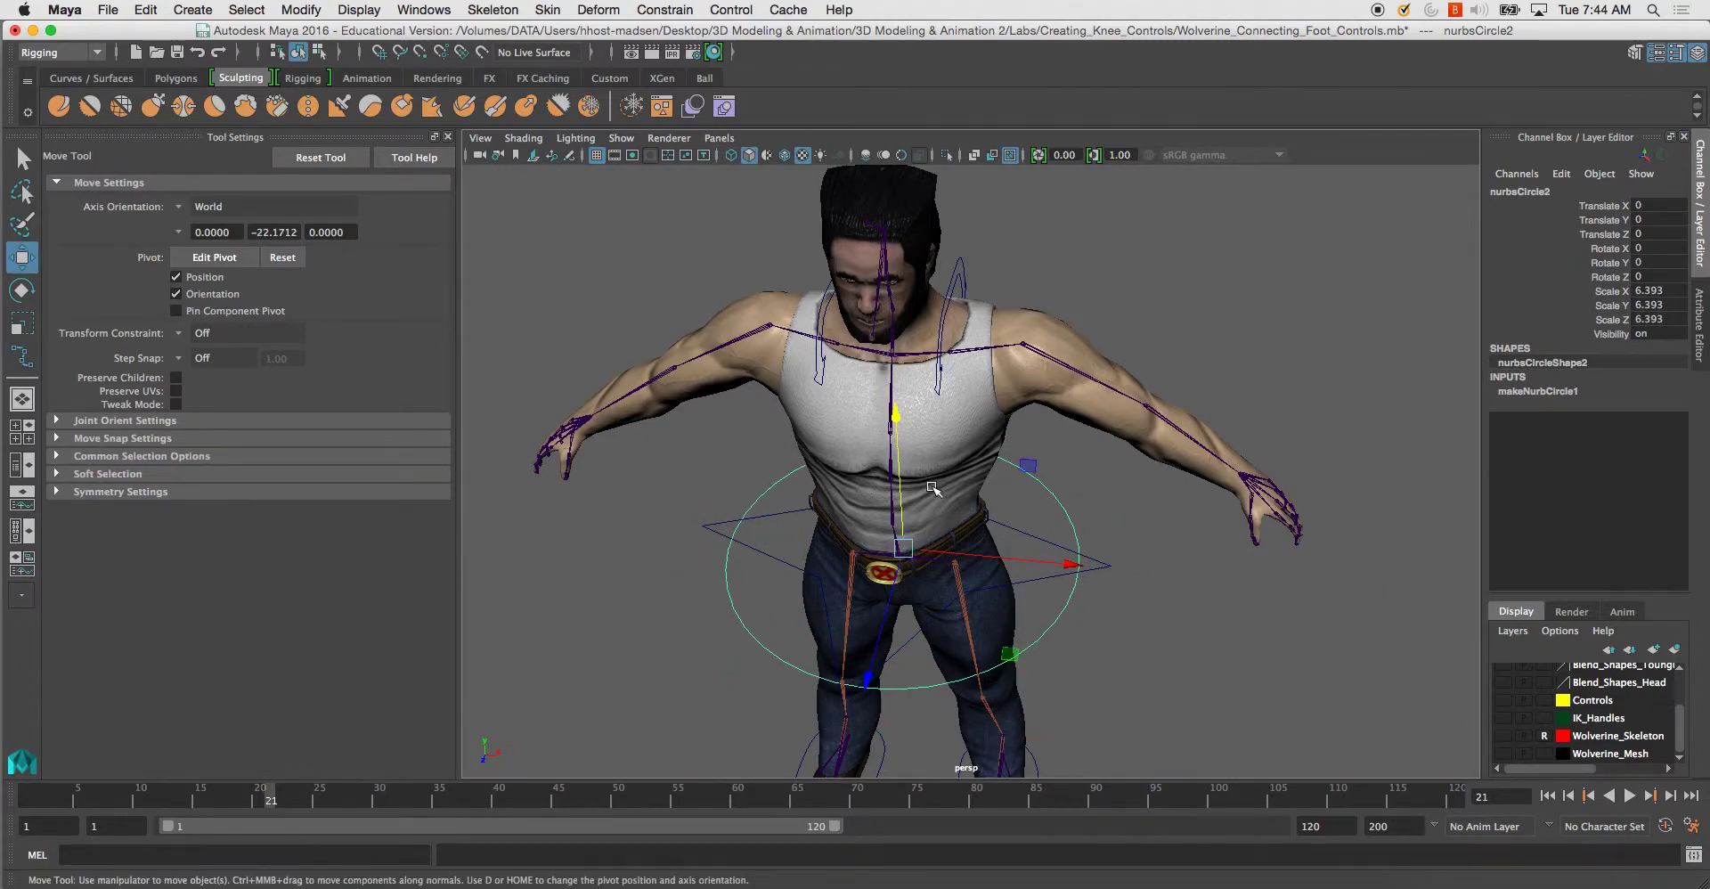
Raise the new circle to just above the belt, about 2.5 units in Y and 1.42 in Z.
{"action": "left_click_drag", "start_coordinate": [932, 489], "coordinate": [917, 431], "text": "alt"}
{"action": "right_click_drag", "start_coordinate": [917, 431], "coordinate": [1007, 511], "text": "alt"}
{"action": "middle_click_drag", "start_coordinate": [931, 531], "coordinate": [1031, 484], "text": "alt"}
{"action": "left_click_drag", "start_coordinate": [1031, 485], "coordinate": [985, 508], "text": "alt"}
{"action": "left_click_drag", "start_coordinate": [935, 582], "coordinate": [1013, 482]}
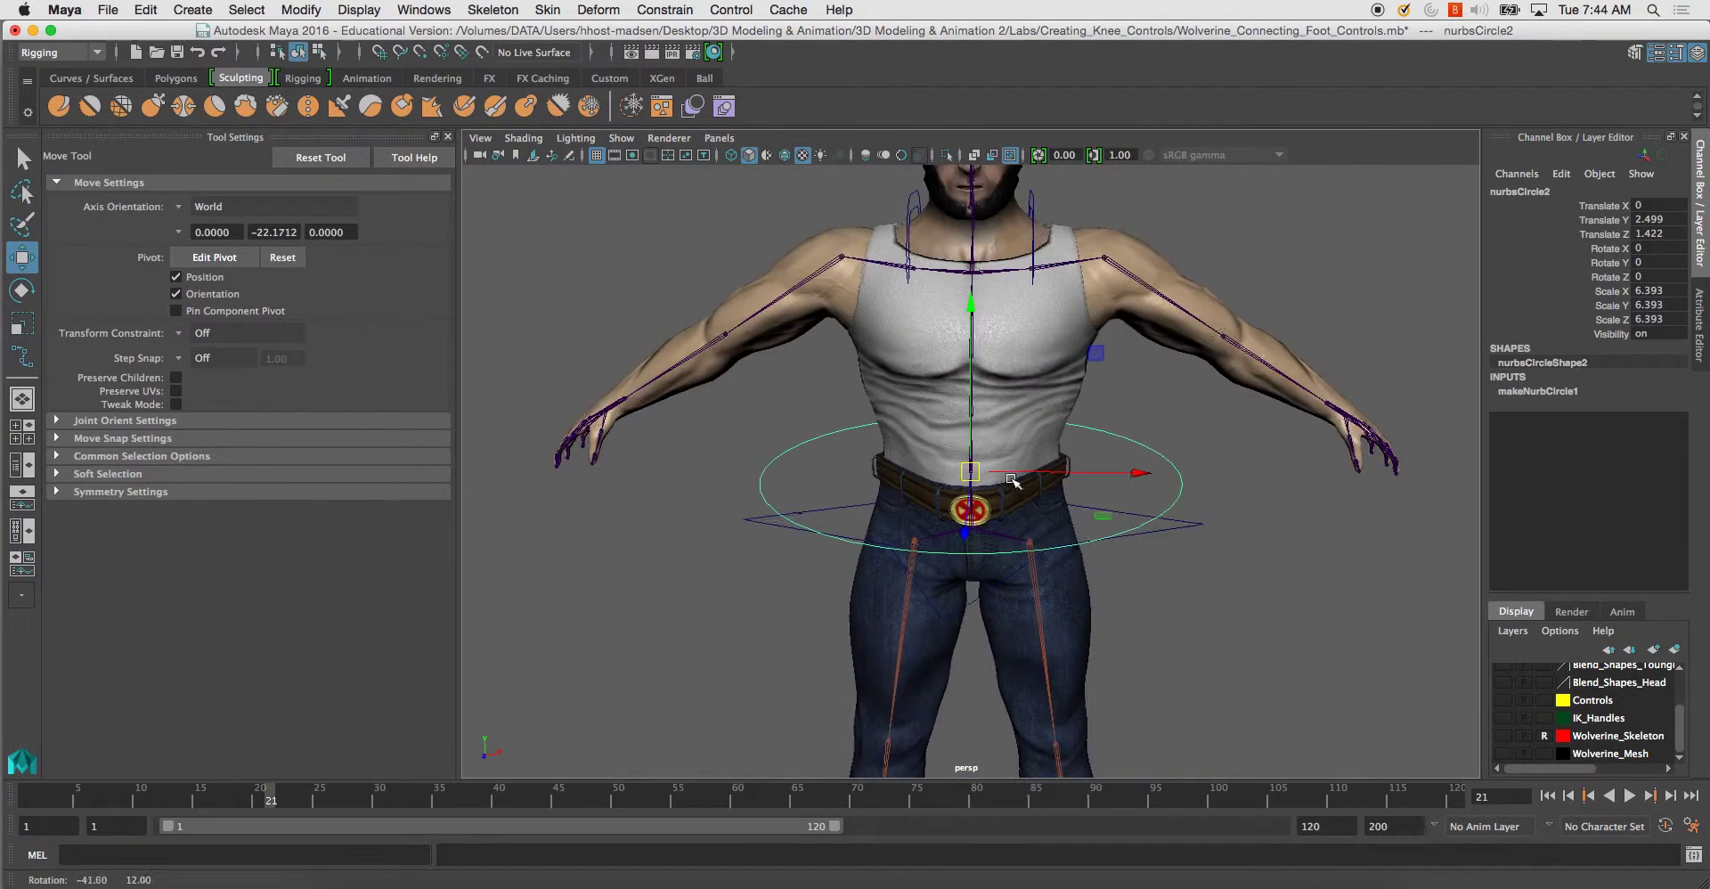
Reduce the waist circle's uniform scale to about 4.35 and centre it around the body at about 0.33 in Z.
{"action": "right_click_drag", "start_coordinate": [1013, 482], "coordinate": [1023, 530], "text": "alt"}
{"action": "left_click_drag", "start_coordinate": [1022, 530], "coordinate": [1201, 436], "text": "alt"}
{"action": "key", "text": "r"}
{"action": "key", "text": "w"}
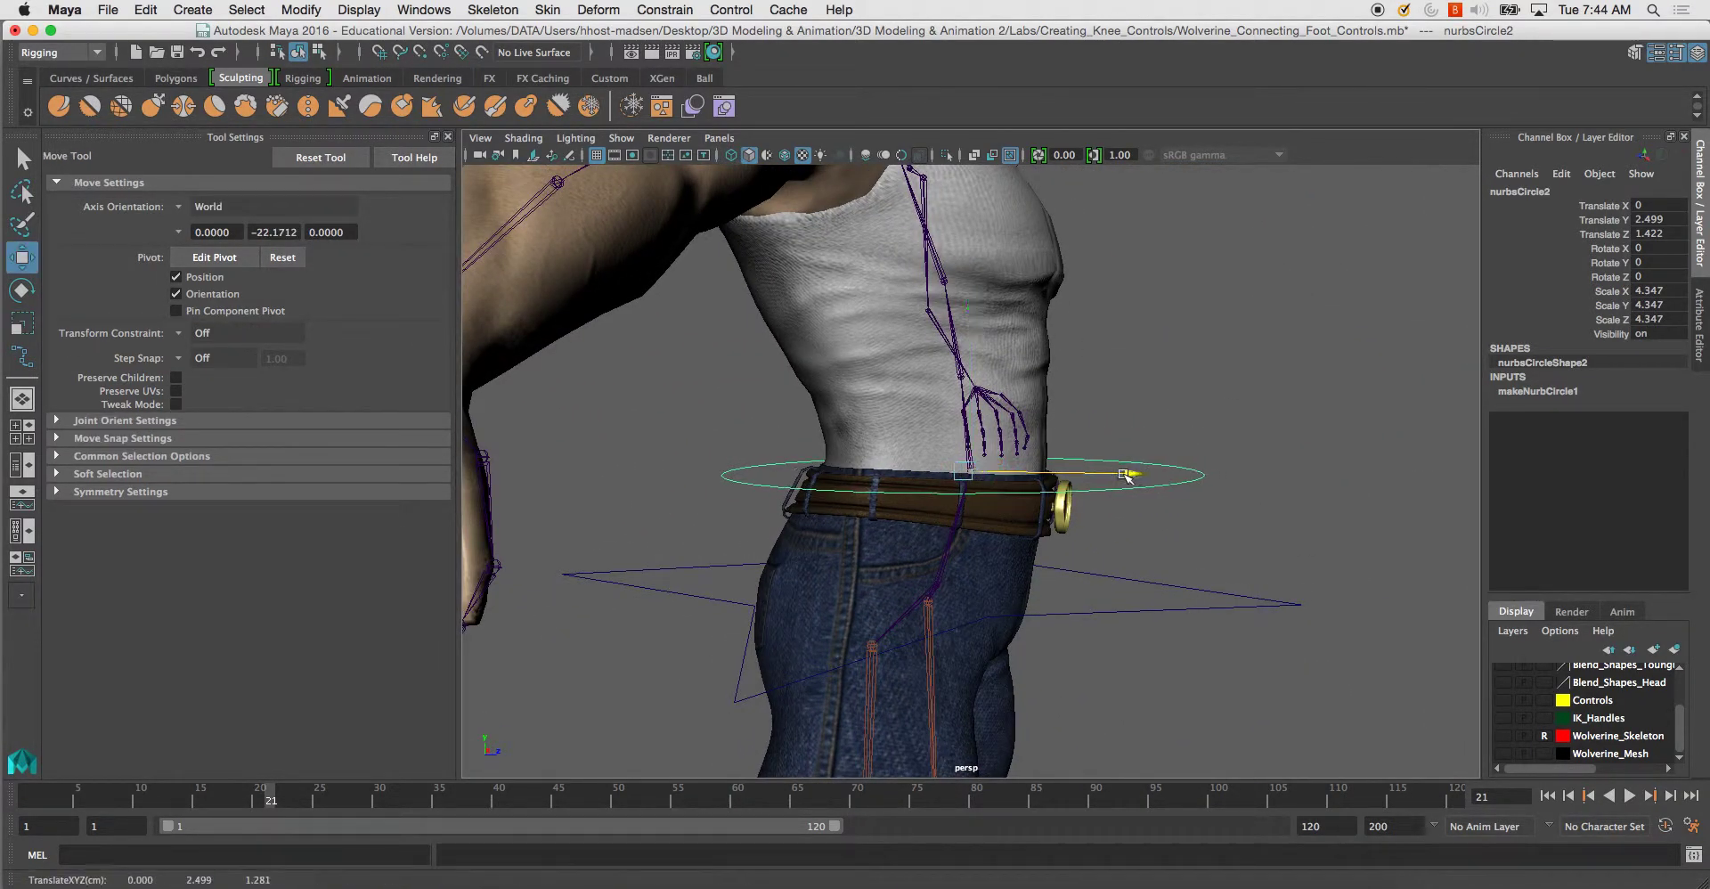
{"action": "left_click_drag", "start_coordinate": [1081, 478], "coordinate": [1077, 477]}
{"action": "left_click_drag", "start_coordinate": [1077, 477], "coordinate": [1016, 368], "text": "alt"}
{"action": "key", "text": "d"}
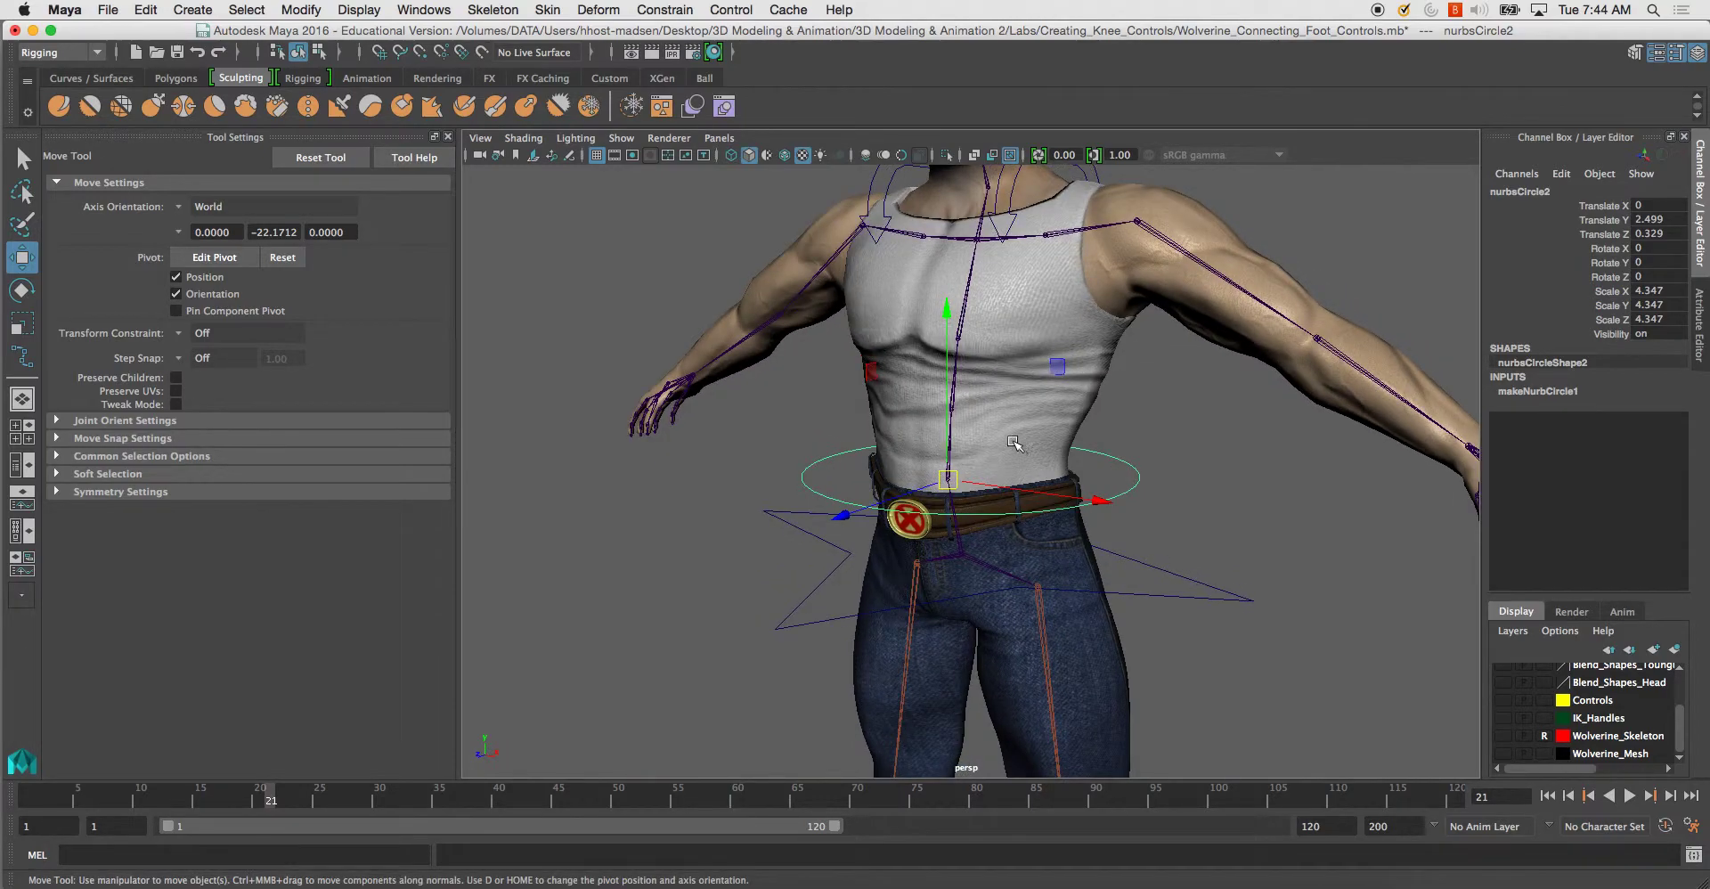
{"action": "left_click_drag", "start_coordinate": [1016, 444], "coordinate": [1015, 426], "text": "alt"}
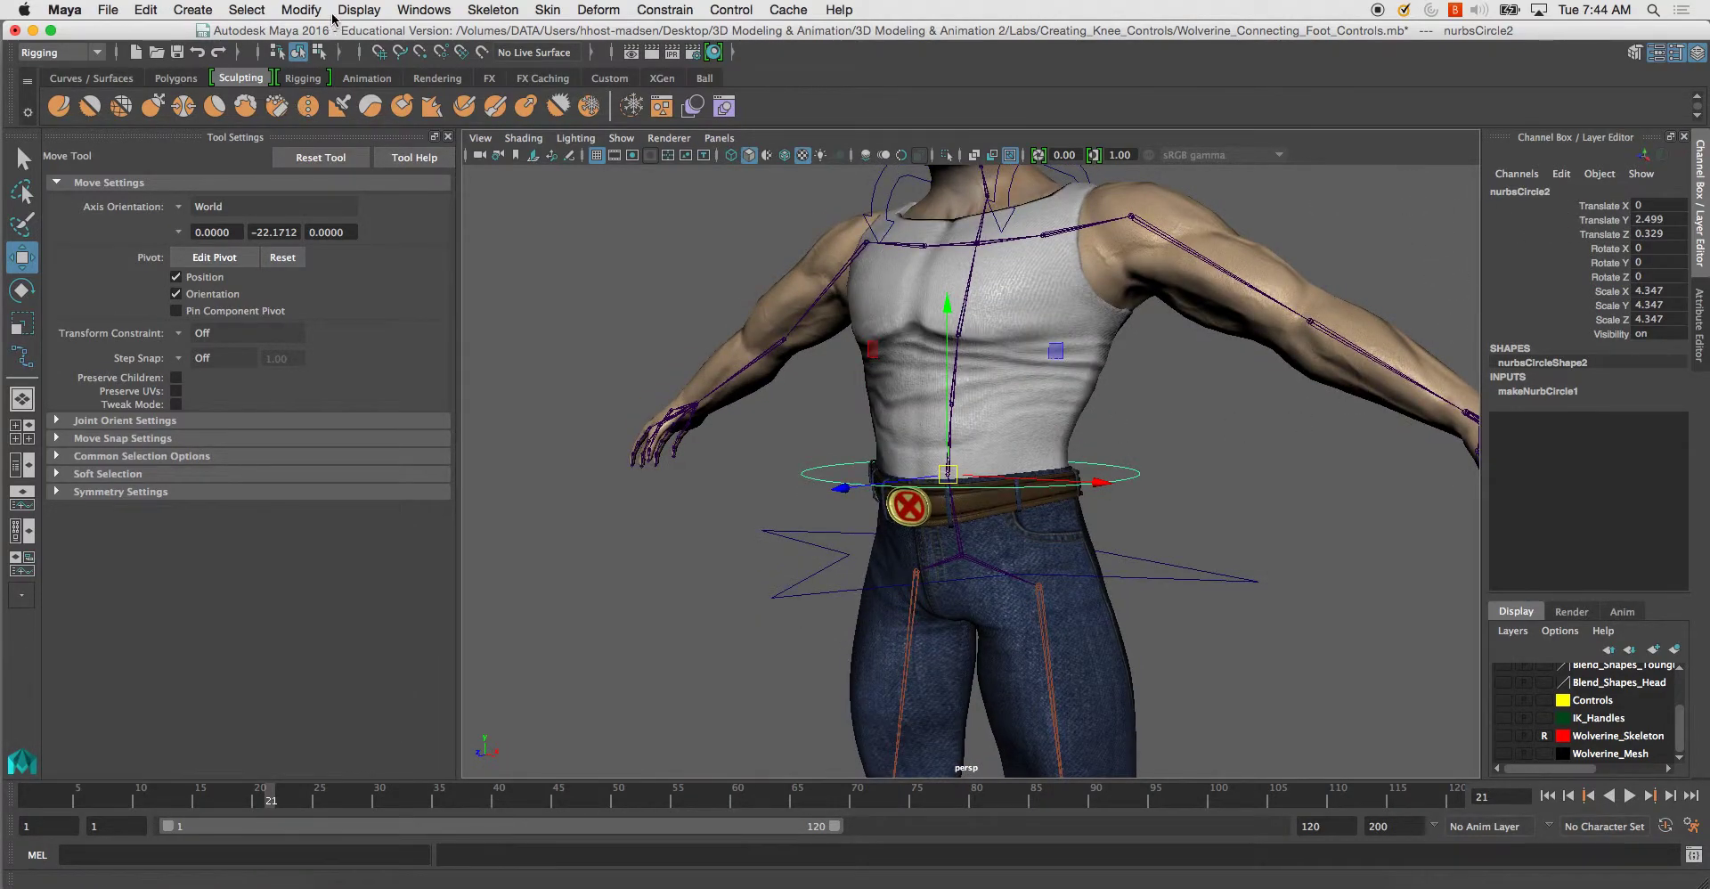
Freeze the waist circle's transformations and rename it Spine_01_CTRL.
{"action": "left_click", "coordinate": [303, 10]}
{"action": "left_click", "coordinate": [374, 88]}
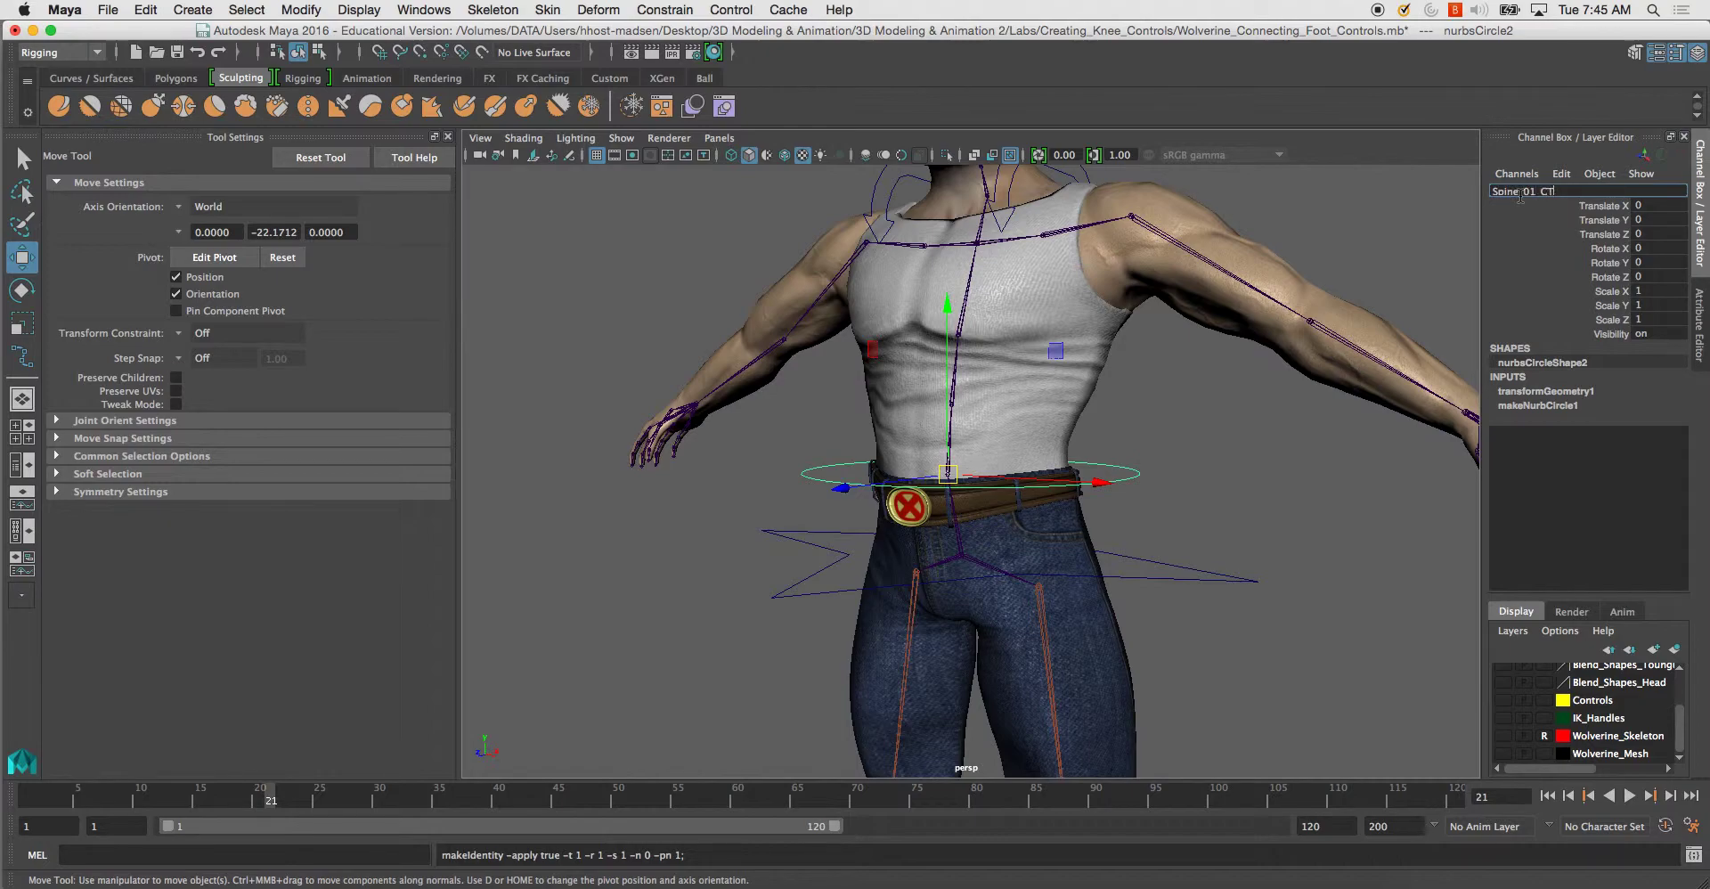
{"action": "key", "text": "Return"}
{"action": "left_click_drag", "start_coordinate": [1167, 473], "coordinate": [1170, 635], "text": "alt"}
{"action": "key", "text": "F8"}
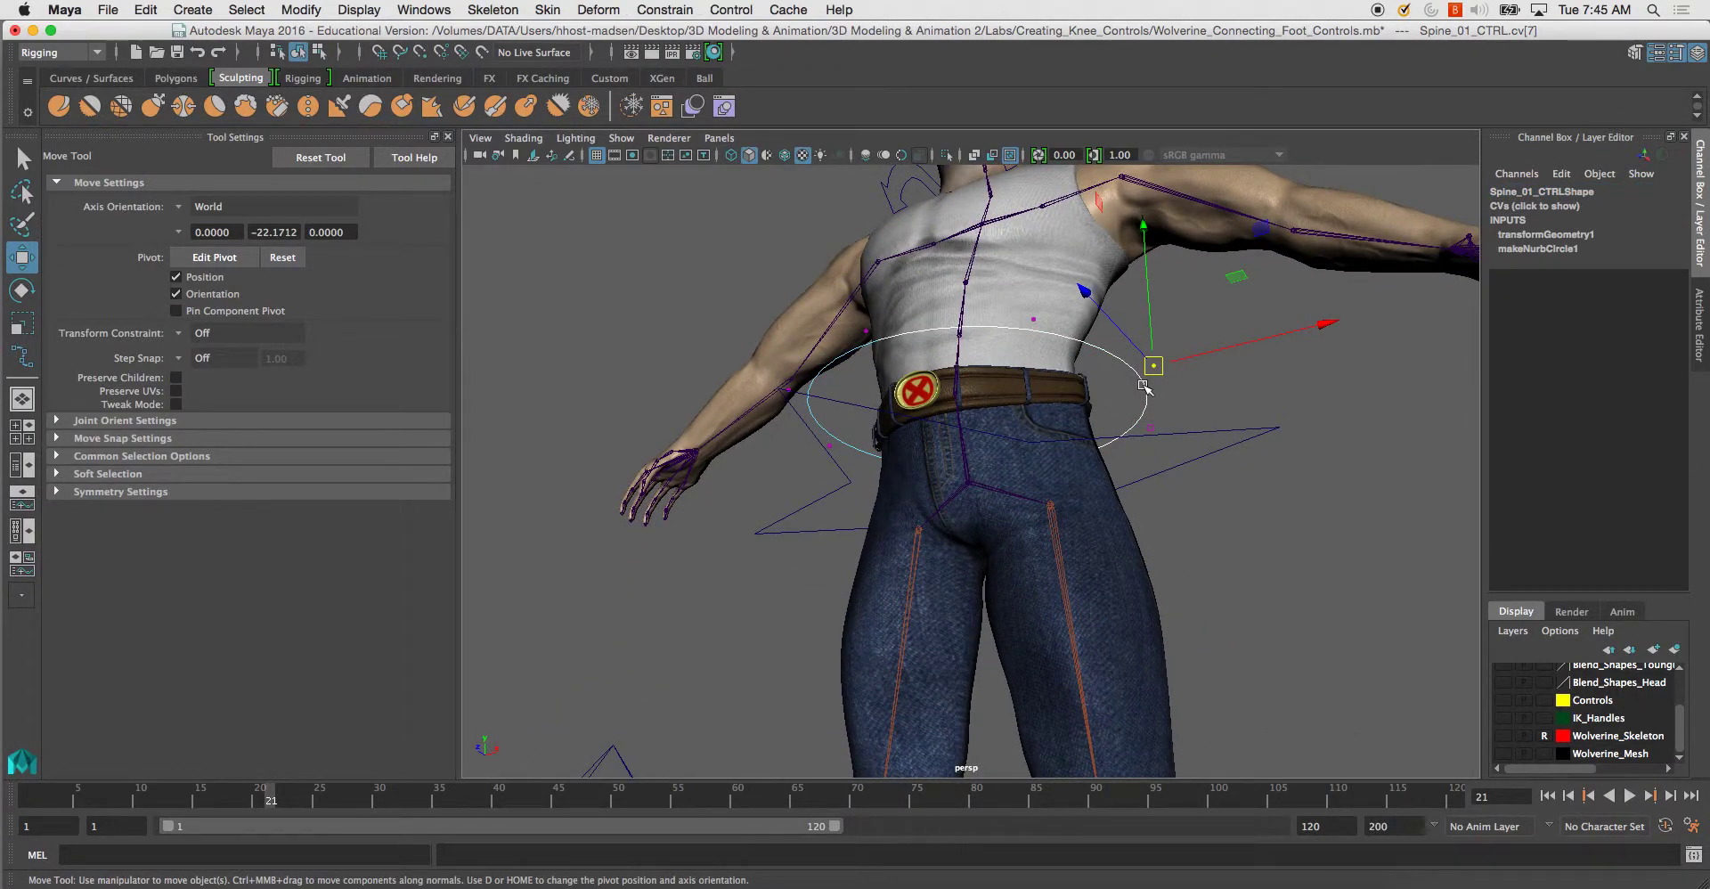
{"action": "left_click", "coordinate": [1147, 384]}
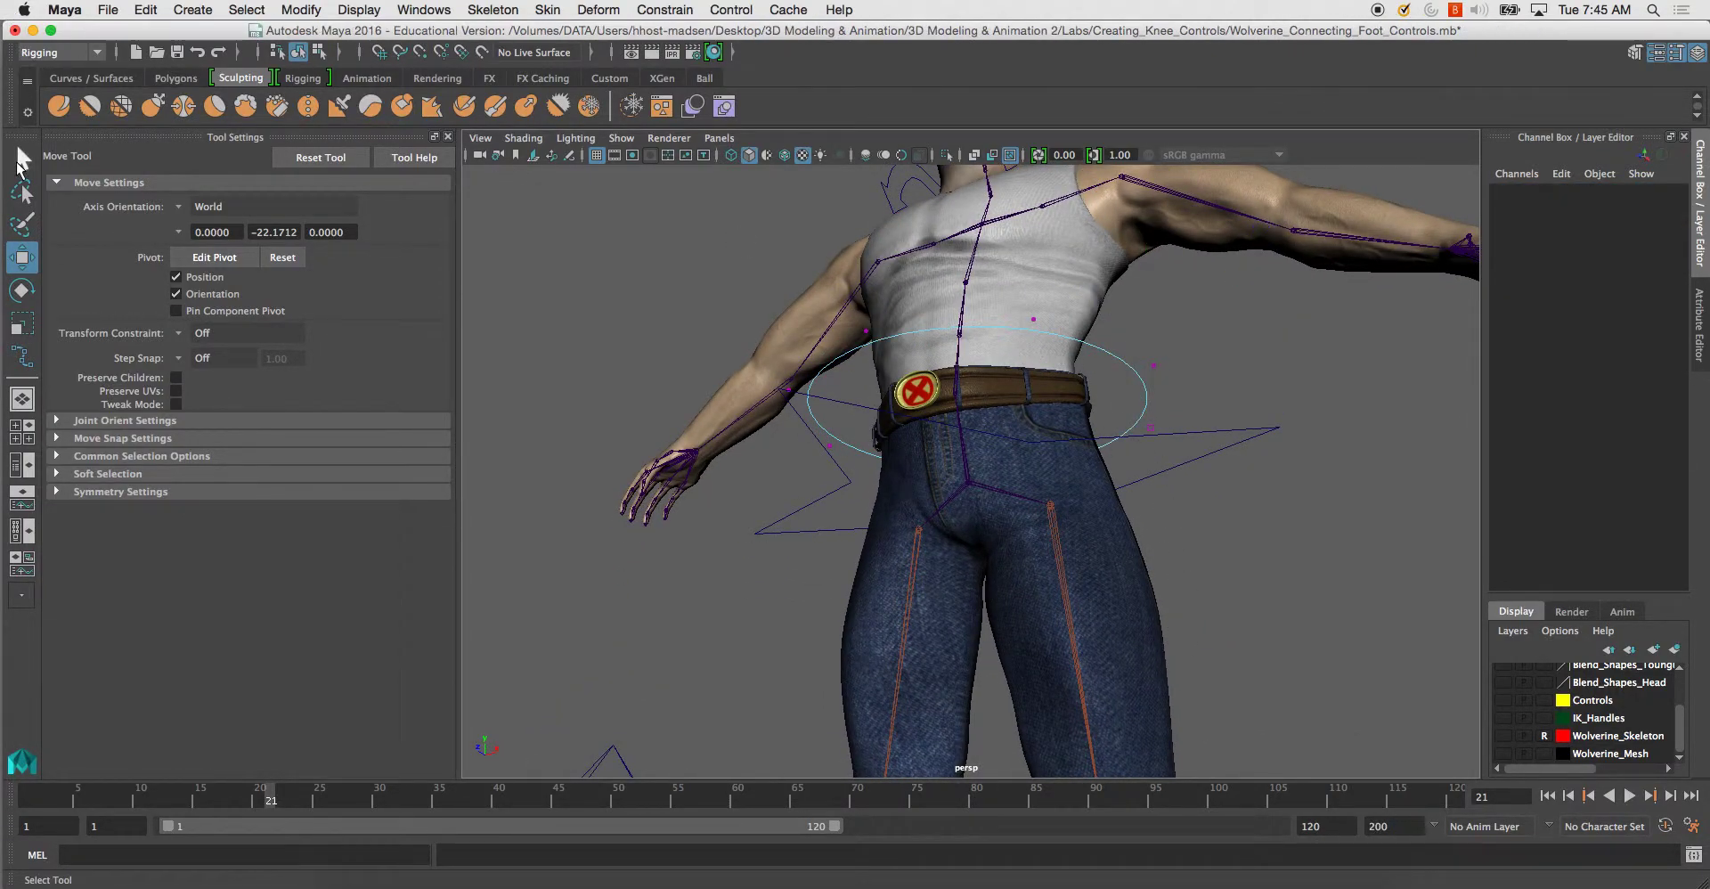
{"action": "left_click", "coordinate": [22, 160]}
{"action": "right_click_drag", "start_coordinate": [1126, 365], "coordinate": [1177, 329]}
Duplicate Spine_01_CTRL and move the copy up to the second spine joint, about 1.74 units in Y.
{"action": "left_click", "coordinate": [1120, 349]}
{"action": "left_click_drag", "start_coordinate": [1121, 348], "coordinate": [1095, 448], "text": "alt"}
{"action": "scroll", "coordinate": [1171, 455], "scroll_direction": "up", "scroll_amount": 3}
{"action": "key", "text": "ctrl+d"}
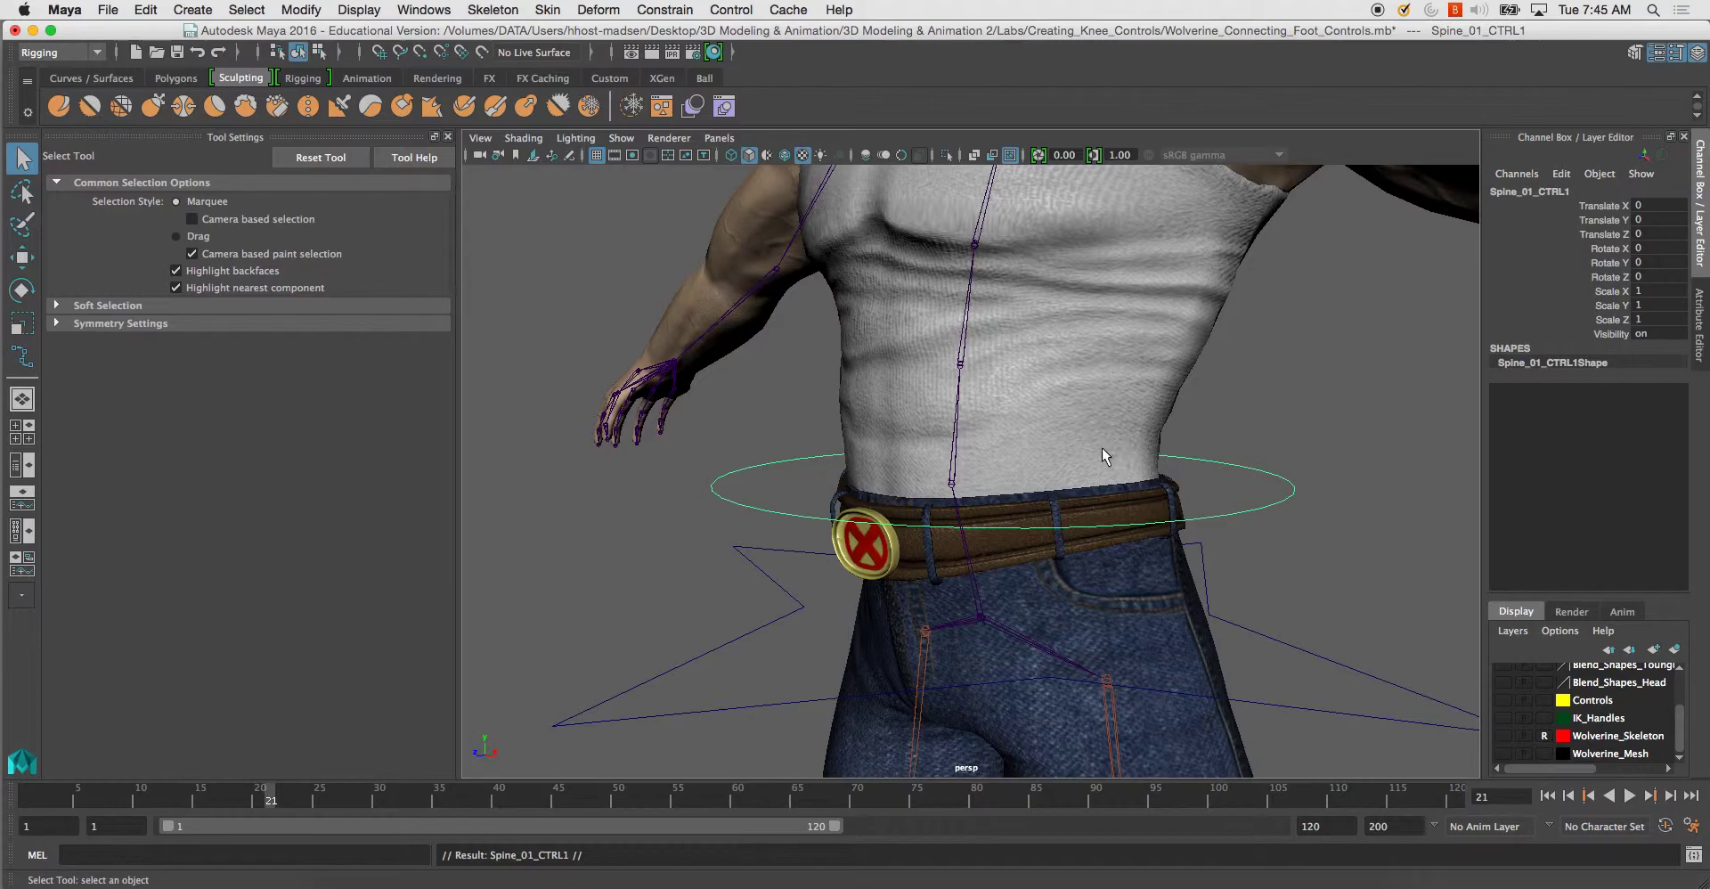
{"action": "key", "text": "w"}
{"action": "left_click_drag", "start_coordinate": [955, 491], "coordinate": [960, 365]}
{"action": "key", "text": "f"}
{"action": "left_click_drag", "start_coordinate": [946, 428], "coordinate": [860, 449], "text": "alt"}
Center the duplicate circle's pivot and shift the circle forward around the torso to about 0.26 in Z.
{"action": "left_click", "coordinate": [301, 9]}
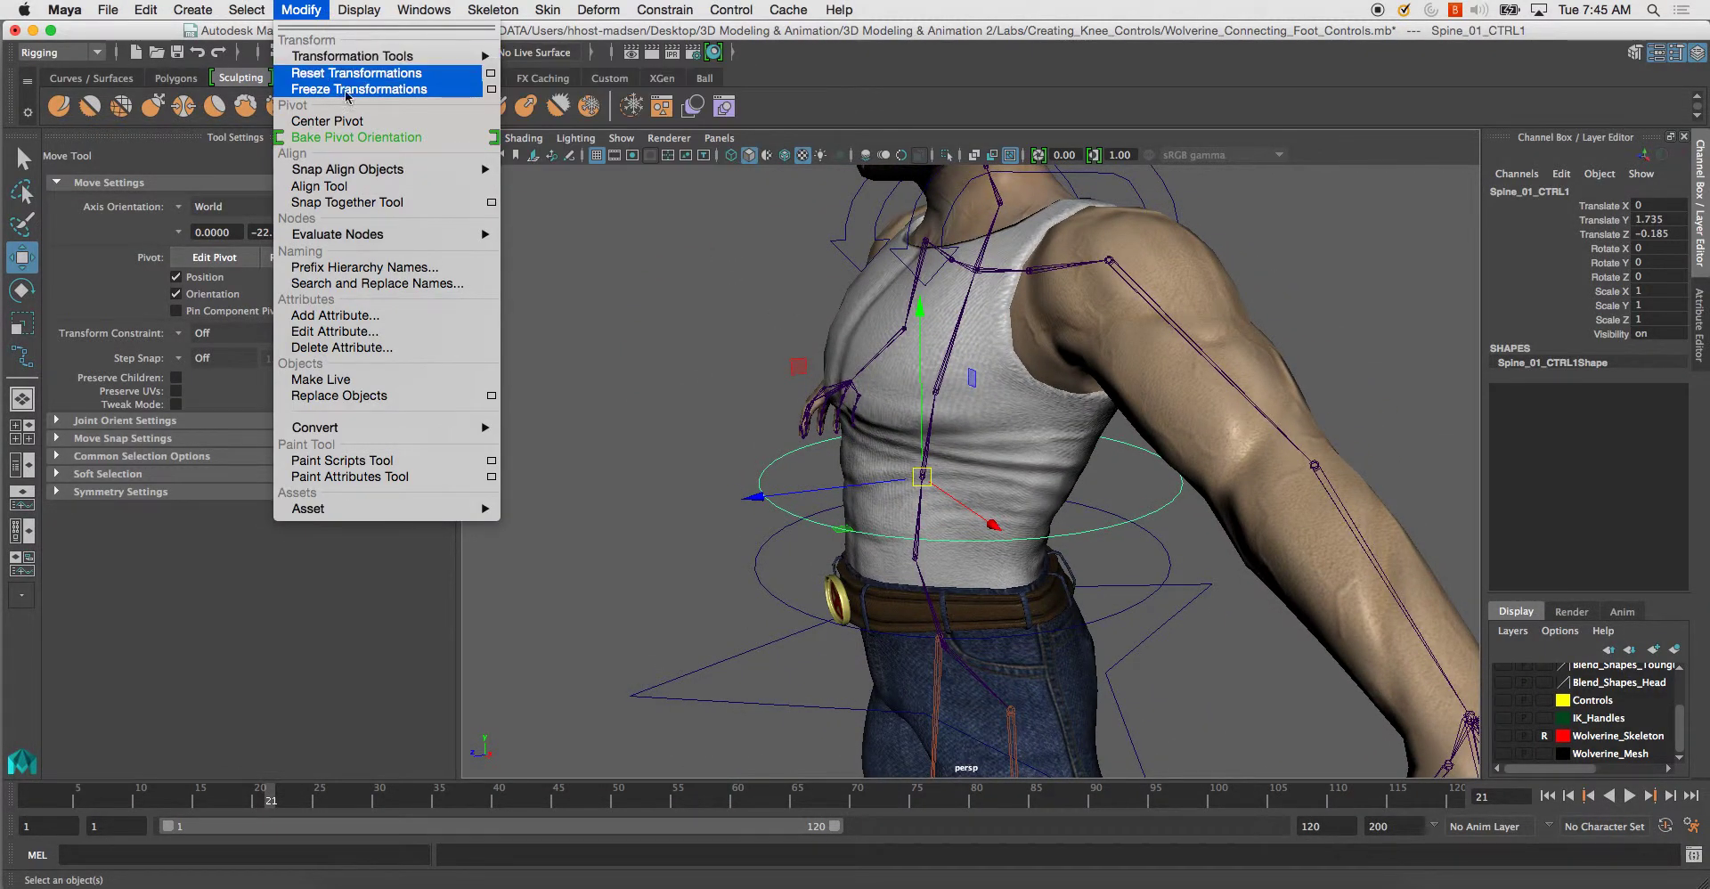
{"action": "left_click", "coordinate": [327, 121]}
{"action": "left_click_drag", "start_coordinate": [963, 474], "coordinate": [924, 479]}
{"action": "left_click_drag", "start_coordinate": [1028, 444], "coordinate": [871, 429], "text": "alt"}
{"action": "right_click_drag", "start_coordinate": [871, 429], "coordinate": [1023, 556], "text": "alt"}
{"action": "left_click_drag", "start_coordinate": [960, 533], "coordinate": [1037, 521]}
{"action": "right_click_drag", "start_coordinate": [1038, 521], "coordinate": [931, 477], "text": "alt"}
{"action": "left_click_drag", "start_coordinate": [930, 477], "coordinate": [746, 482], "text": "alt"}
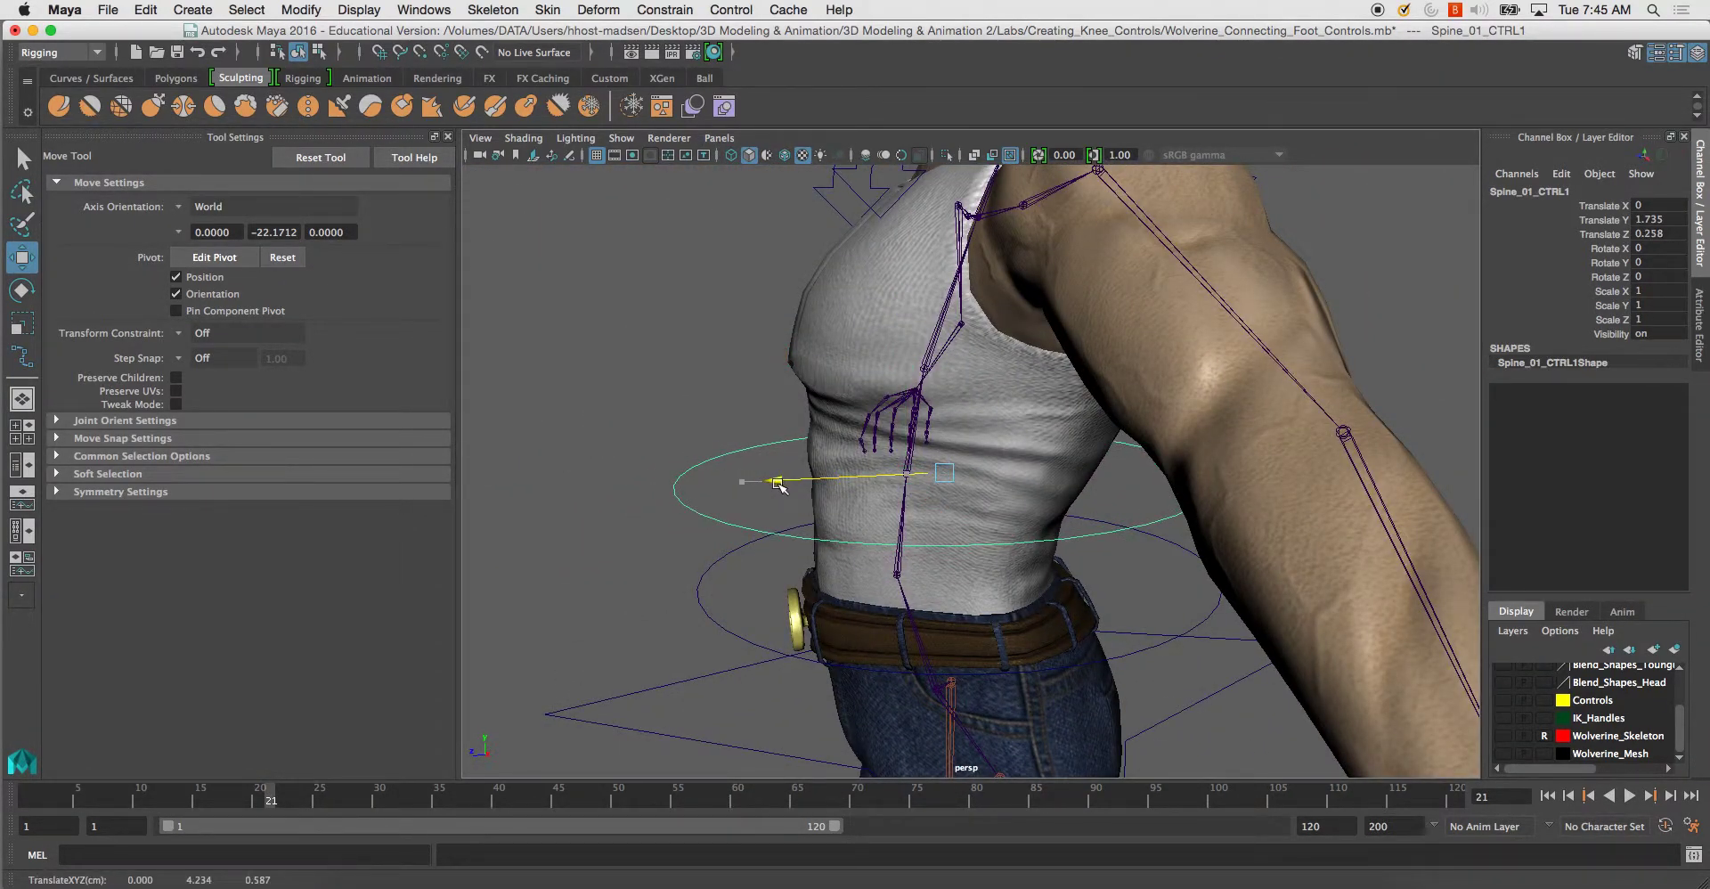
Place the duplicate circle's pivot on the second spine joint.
{"action": "left_click_drag", "start_coordinate": [777, 486], "coordinate": [1091, 490], "text": "alt"}
{"action": "left_click_drag", "start_coordinate": [1077, 433], "coordinate": [894, 395], "text": "alt"}
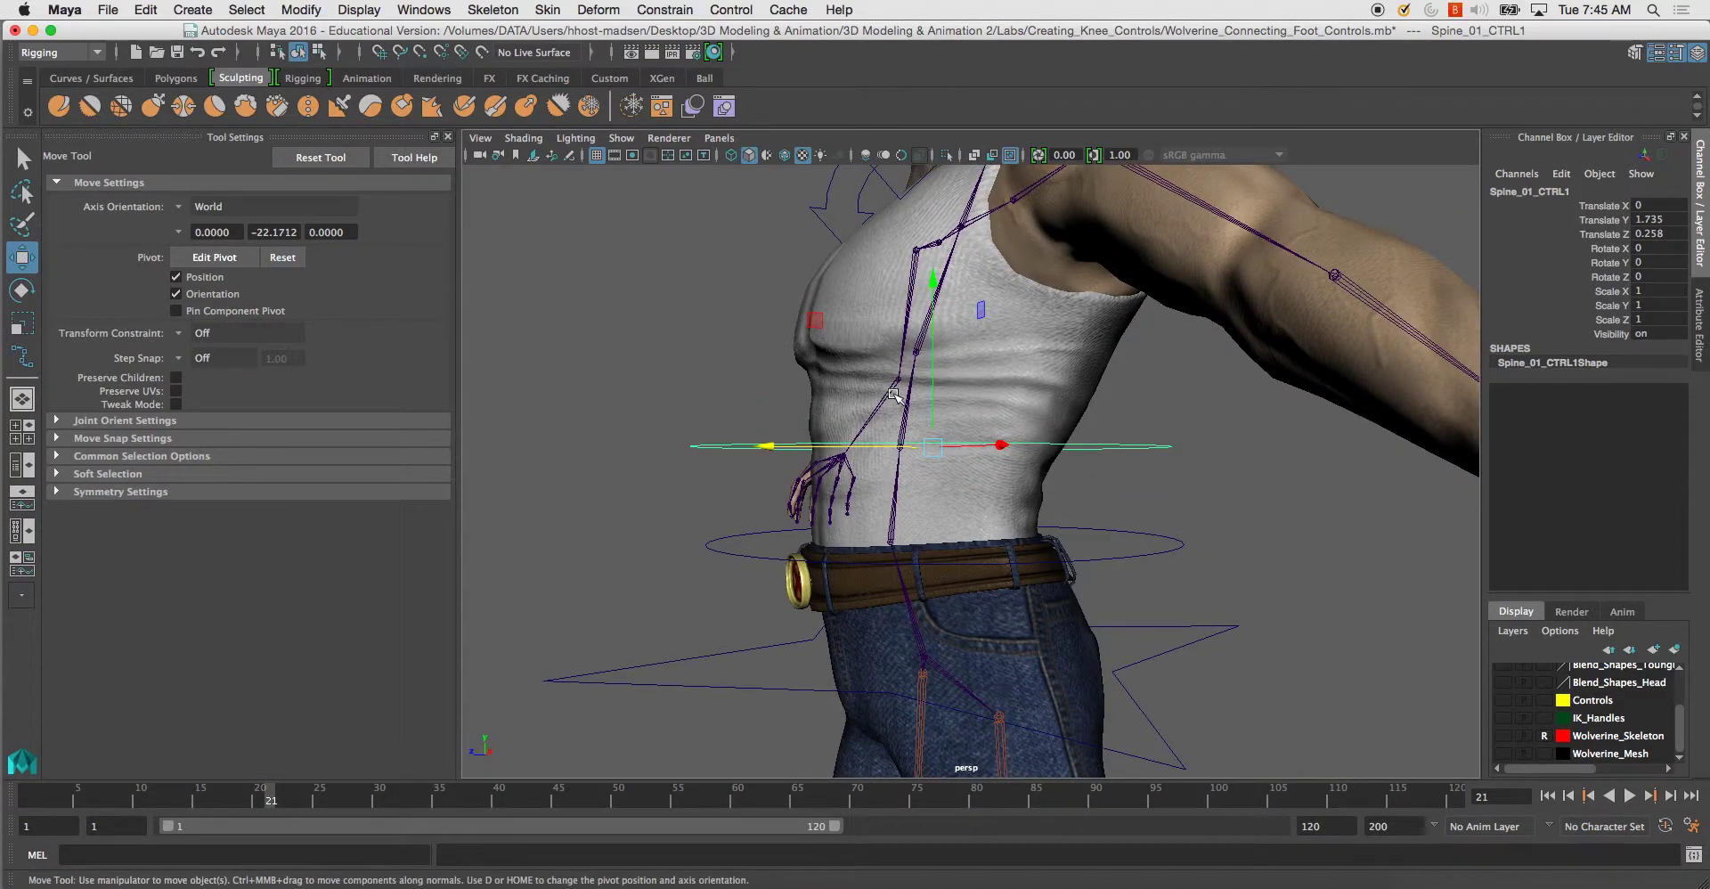
{"action": "left_click_drag", "start_coordinate": [878, 394], "coordinate": [986, 490], "text": "alt"}
{"action": "key", "text": "d"}
{"action": "key", "text": "d"}
{"action": "right_click_drag", "start_coordinate": [937, 537], "coordinate": [870, 377], "text": "alt"}
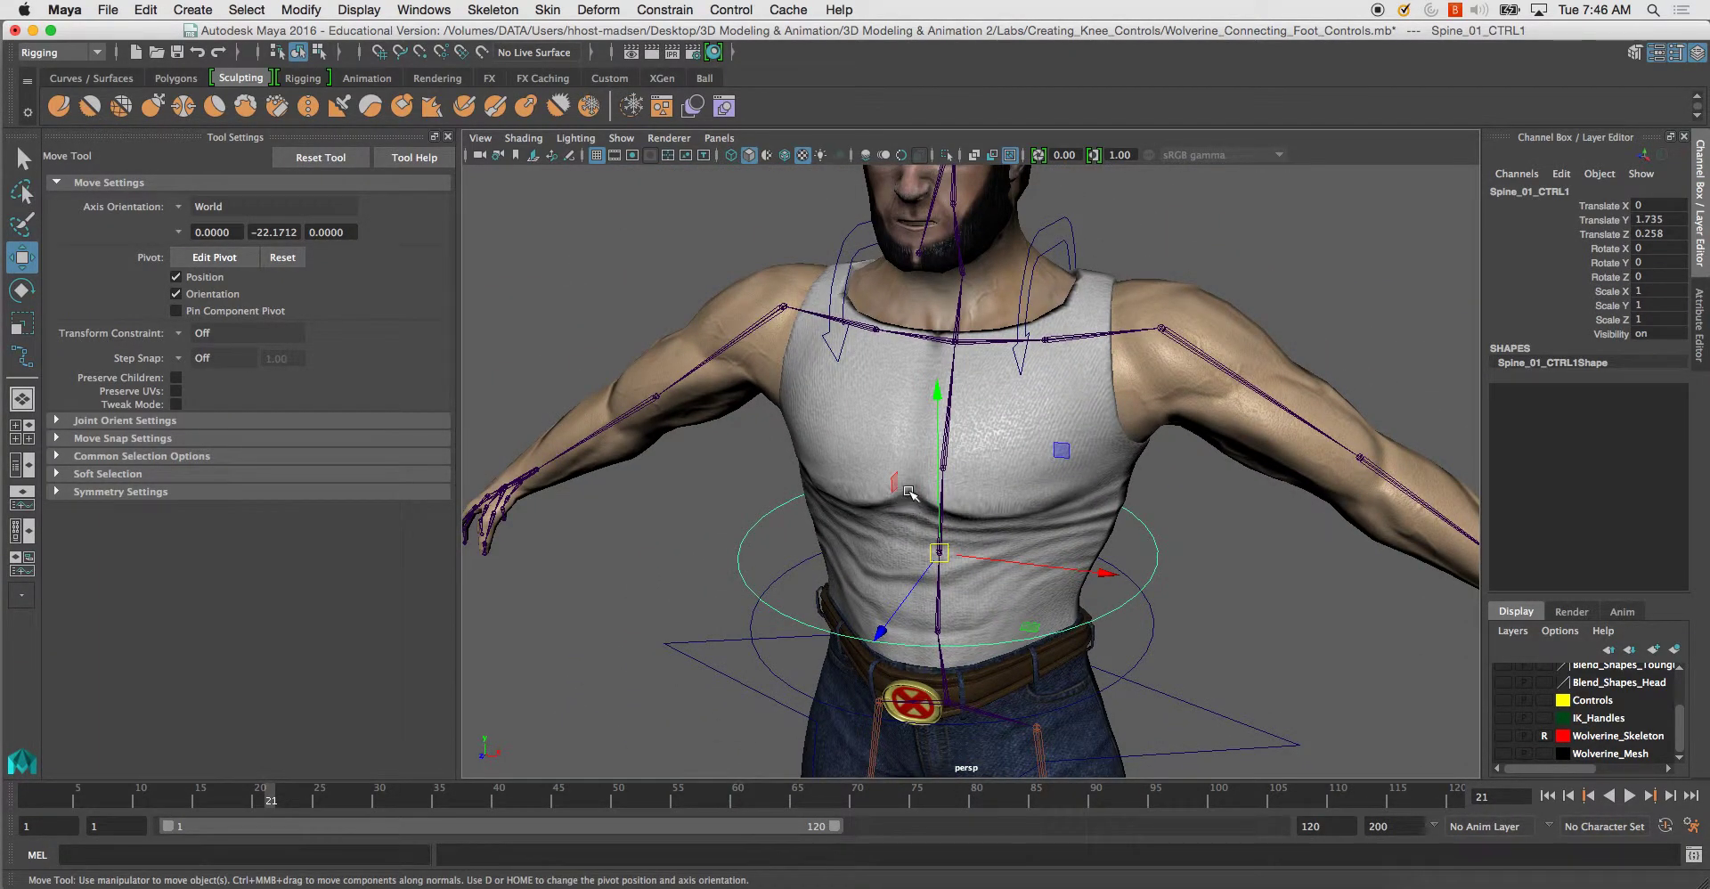
{"action": "left_click_drag", "start_coordinate": [946, 439], "coordinate": [963, 374], "text": "alt"}
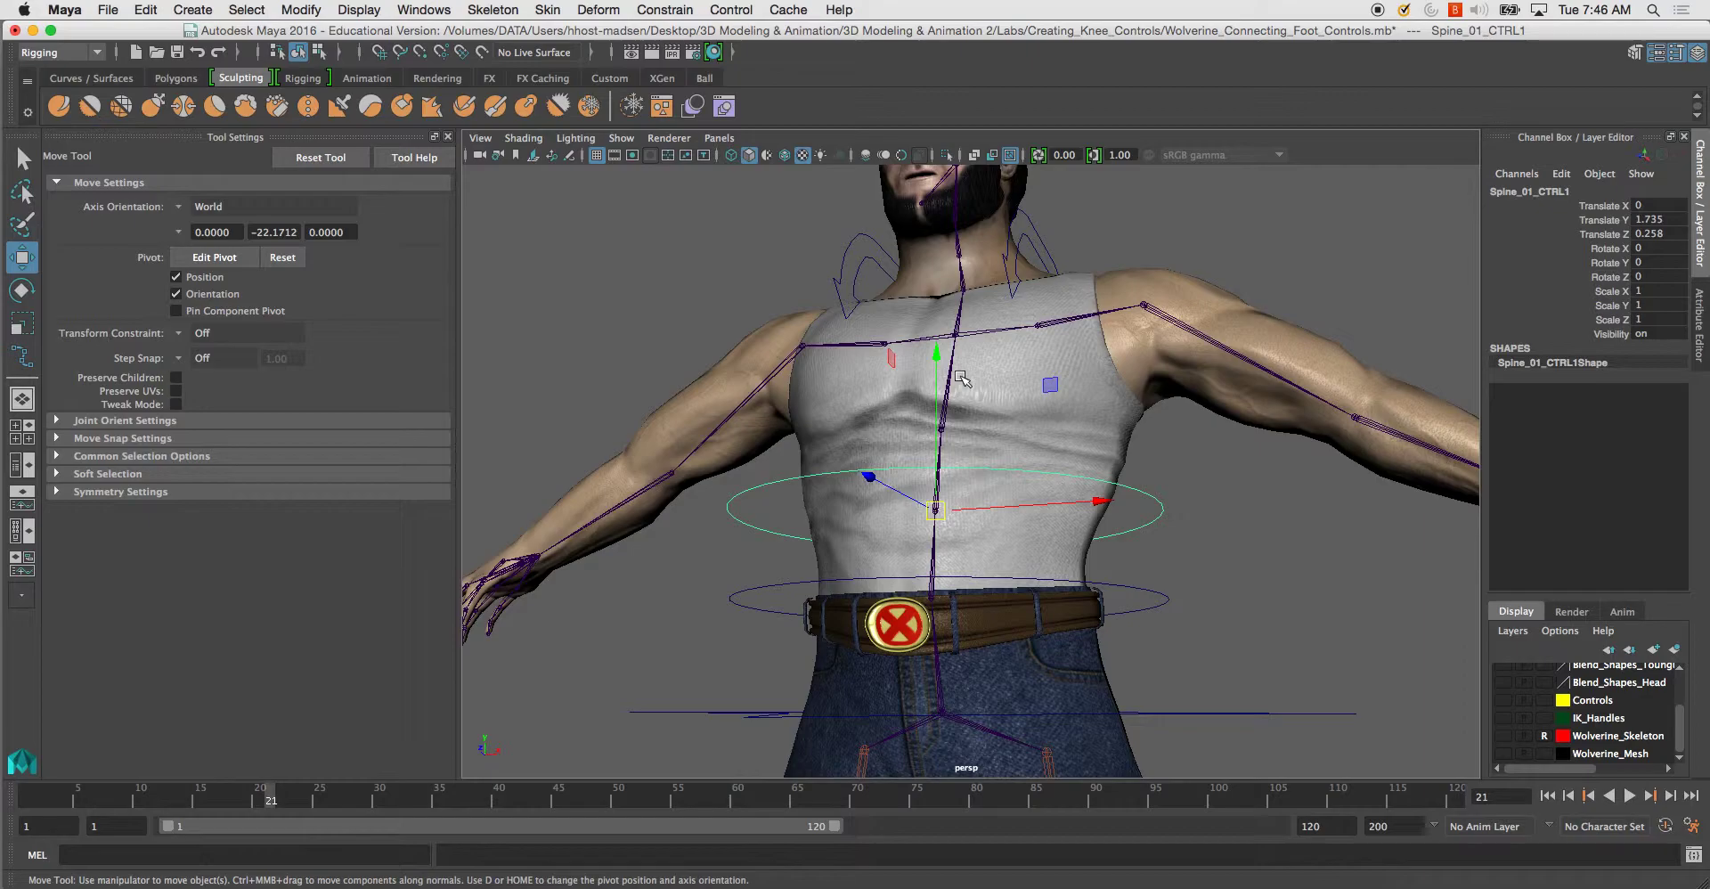
{"action": "left_click_drag", "start_coordinate": [969, 372], "coordinate": [1013, 388], "text": "alt"}
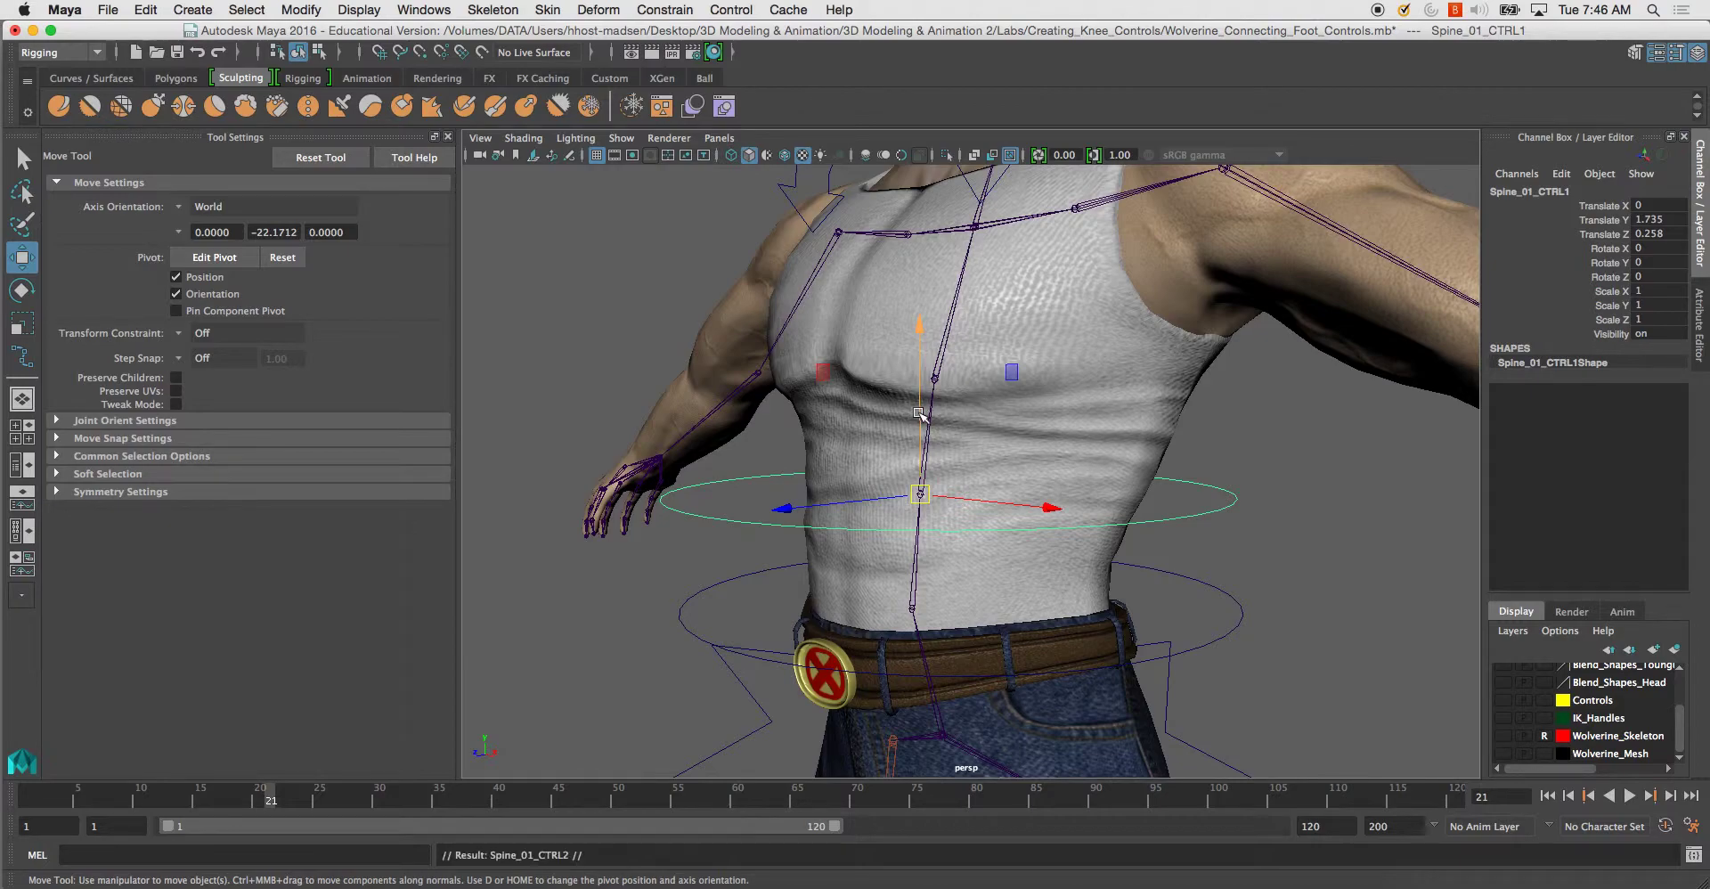
Duplicate the second spine circle, raise the copy to the third spine joint at about 3.47 in Y, and scale it to about 1.09.
{"action": "left_click_drag", "start_coordinate": [922, 500], "coordinate": [861, 454]}
{"action": "key", "text": "r"}
{"action": "left_click_drag", "start_coordinate": [1007, 374], "coordinate": [1028, 390]}
{"action": "left_click_drag", "start_coordinate": [1029, 390], "coordinate": [917, 409], "text": "alt"}
Scale the middle spine circle uniformly to about 1.04.
{"action": "left_click", "coordinate": [1255, 488]}
{"action": "left_click_drag", "start_coordinate": [1104, 499], "coordinate": [1180, 505], "text": "alt"}
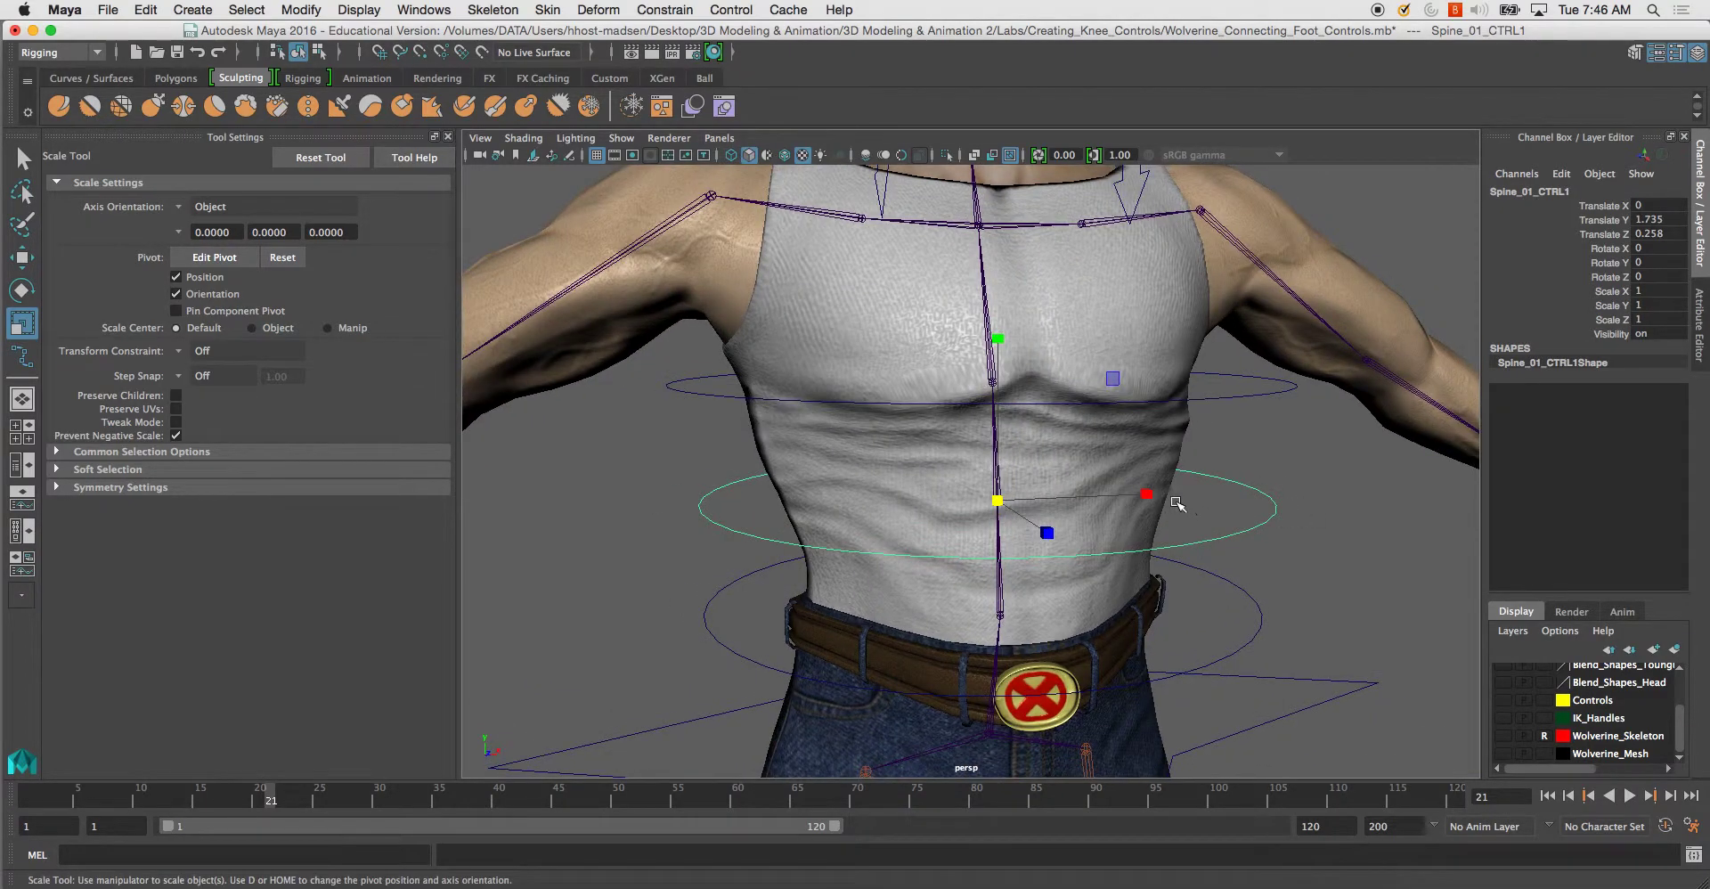
{"action": "left_click_drag", "start_coordinate": [1001, 501], "coordinate": [1106, 528]}
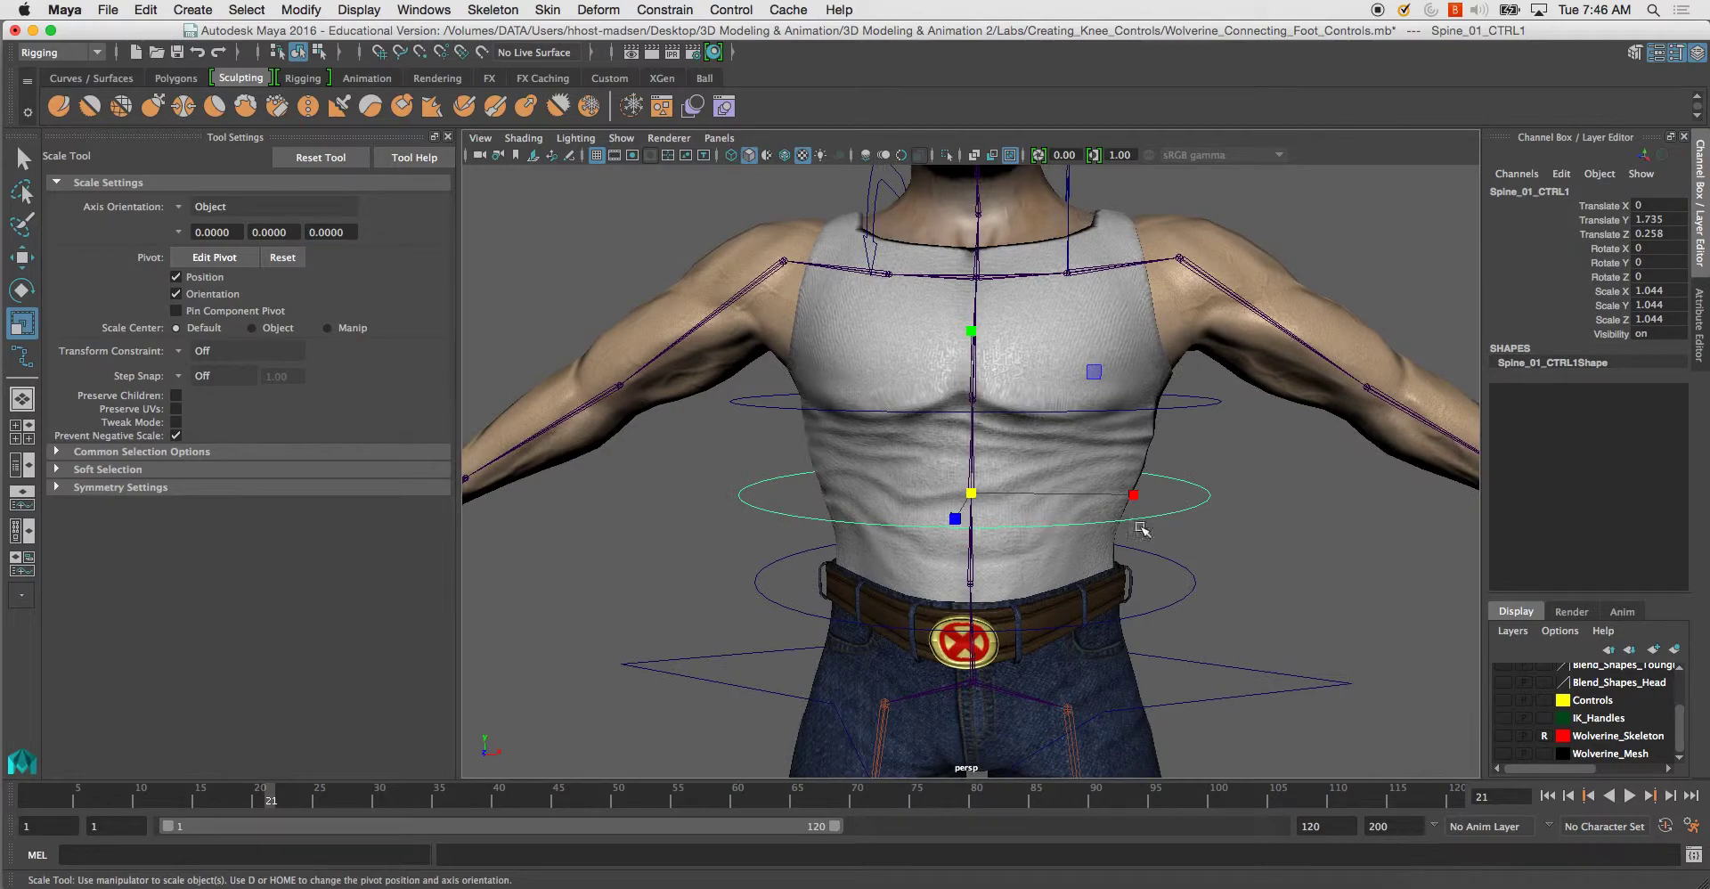
Rename the middle spine circle Spine_02_CTRL and the upper one Spine_03_CTRL.
{"action": "double_click", "coordinate": [1550, 190]}
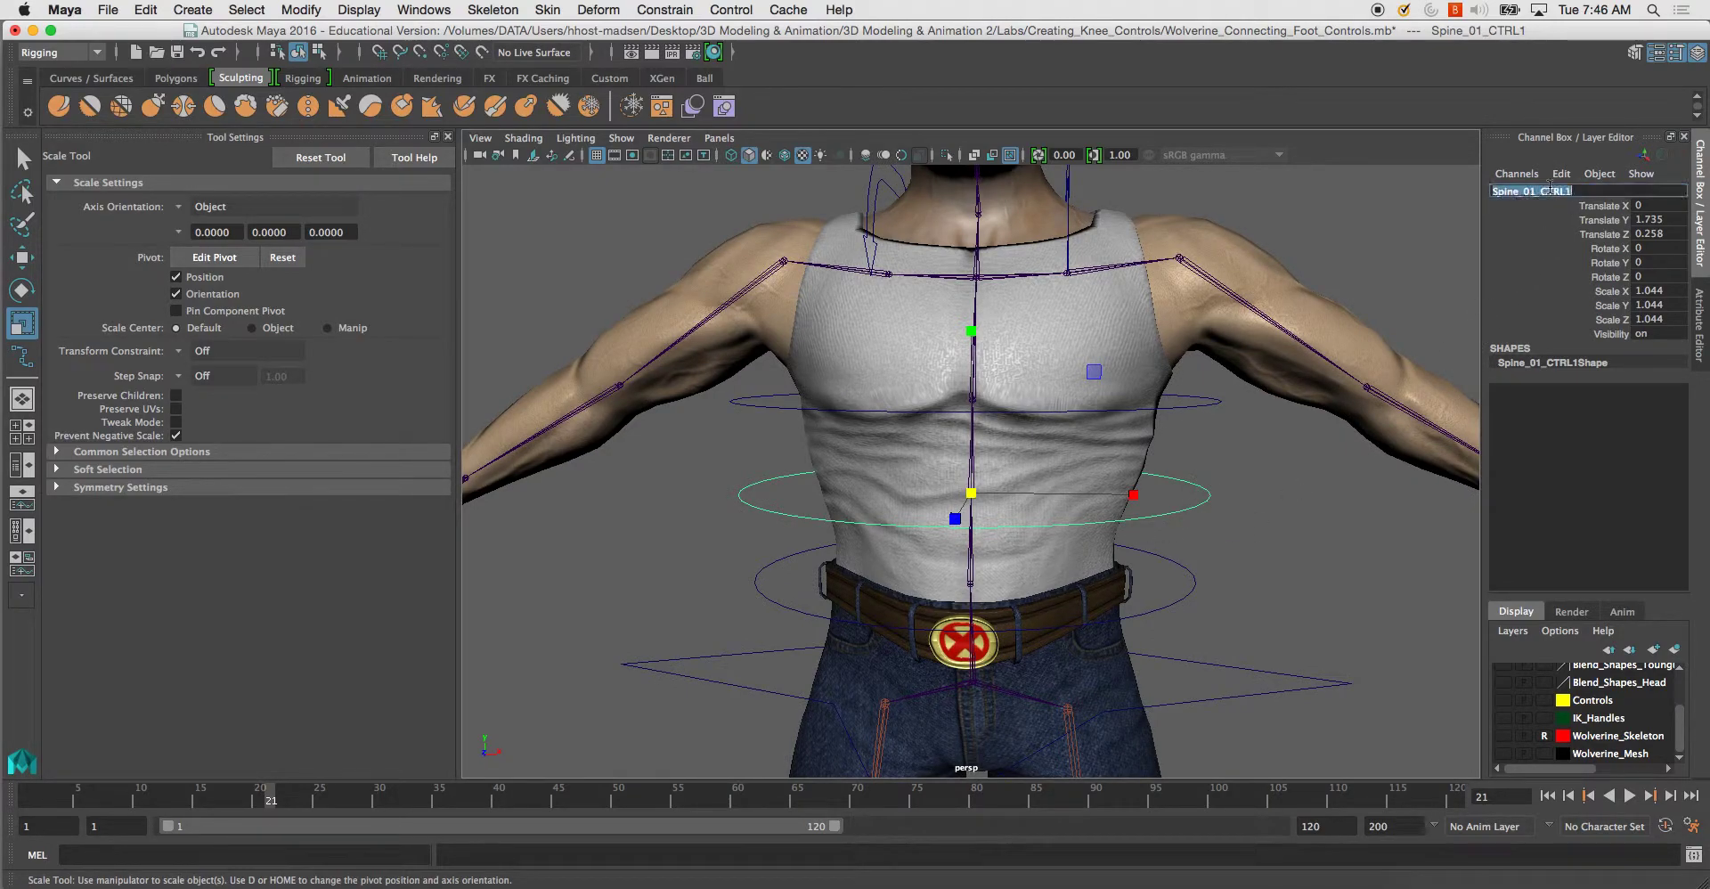
{"action": "key", "text": "Return"}
{"action": "double_click", "coordinate": [1606, 191]}
{"action": "key", "text": "Return"}
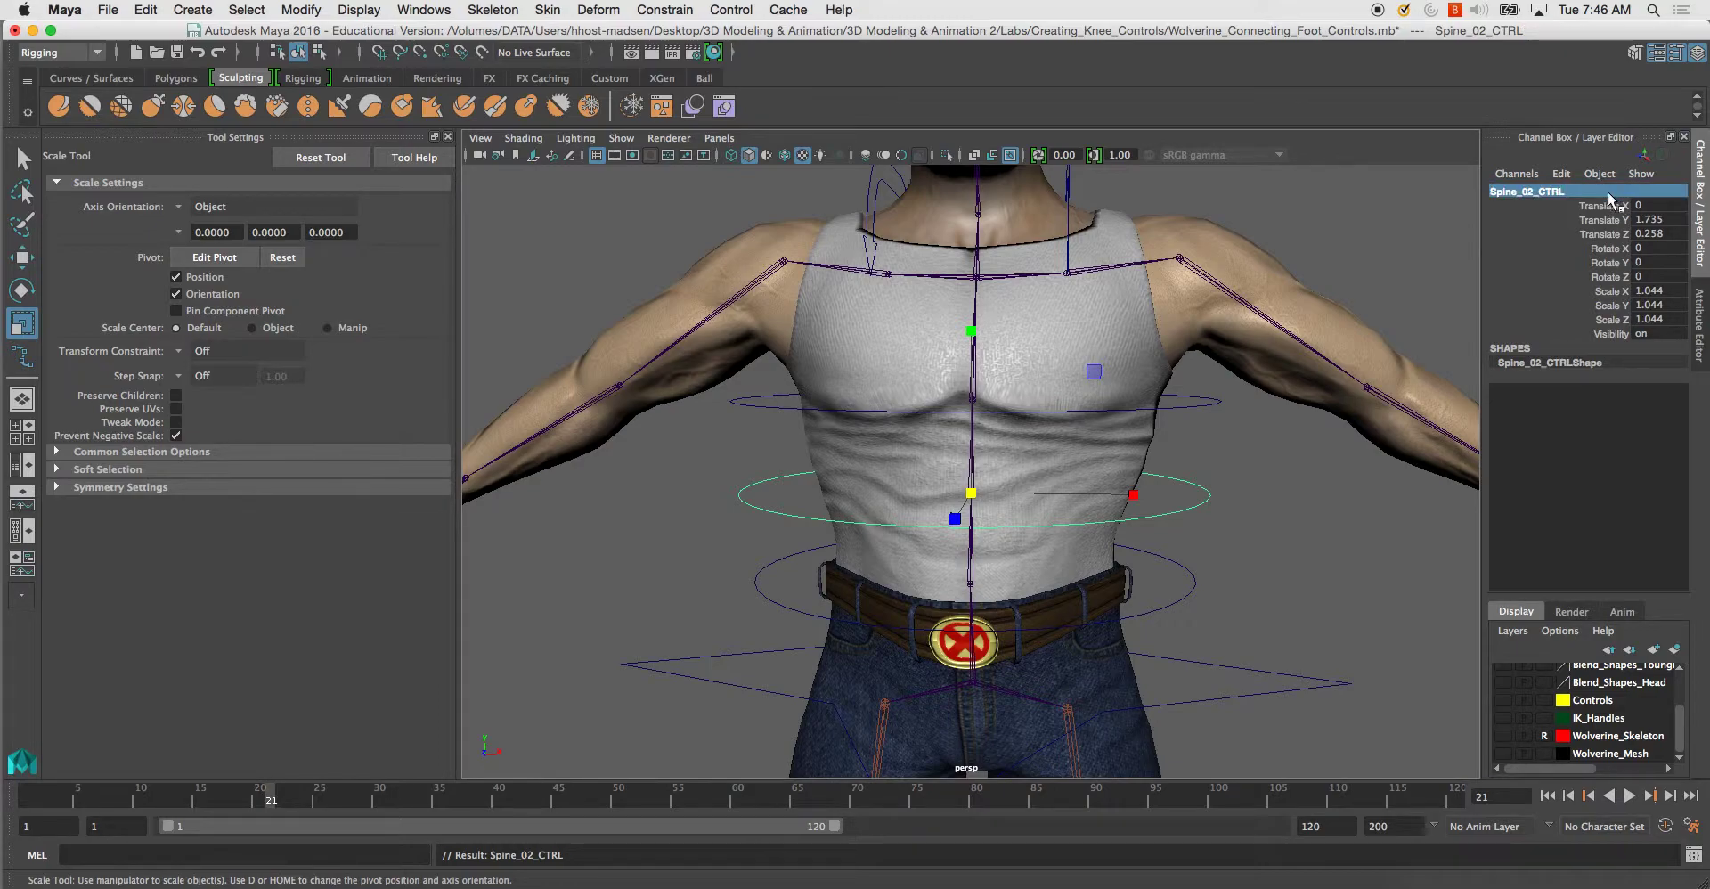
{"action": "left_click", "coordinate": [1140, 392]}
{"action": "double_click", "coordinate": [1585, 190]}
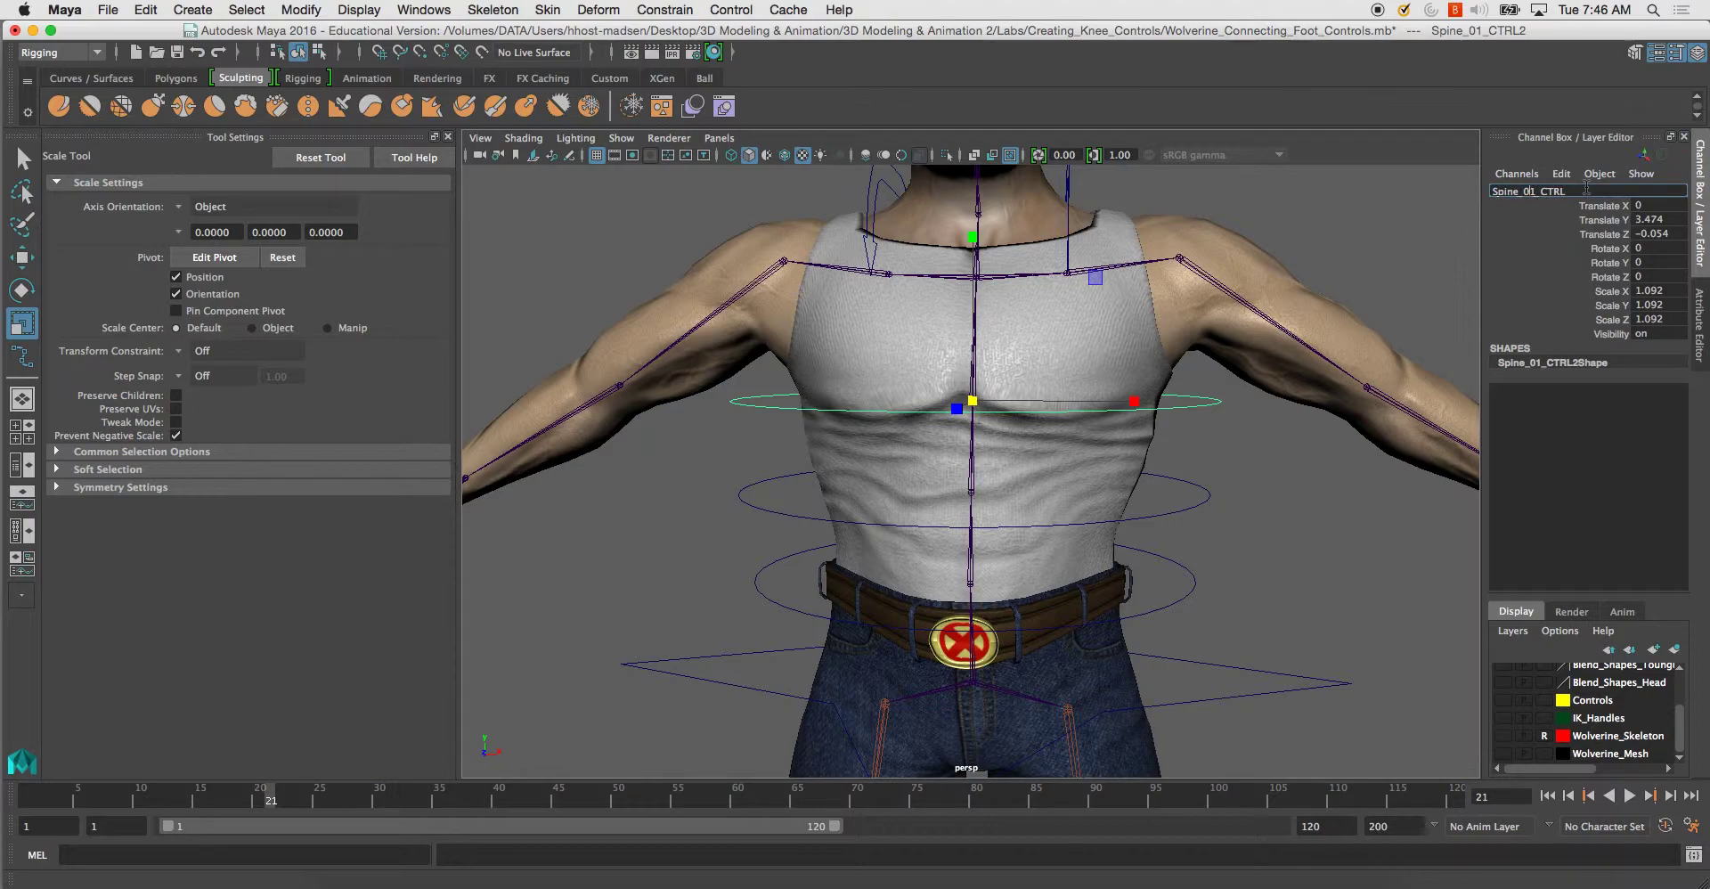
{"action": "key", "text": "Return"}
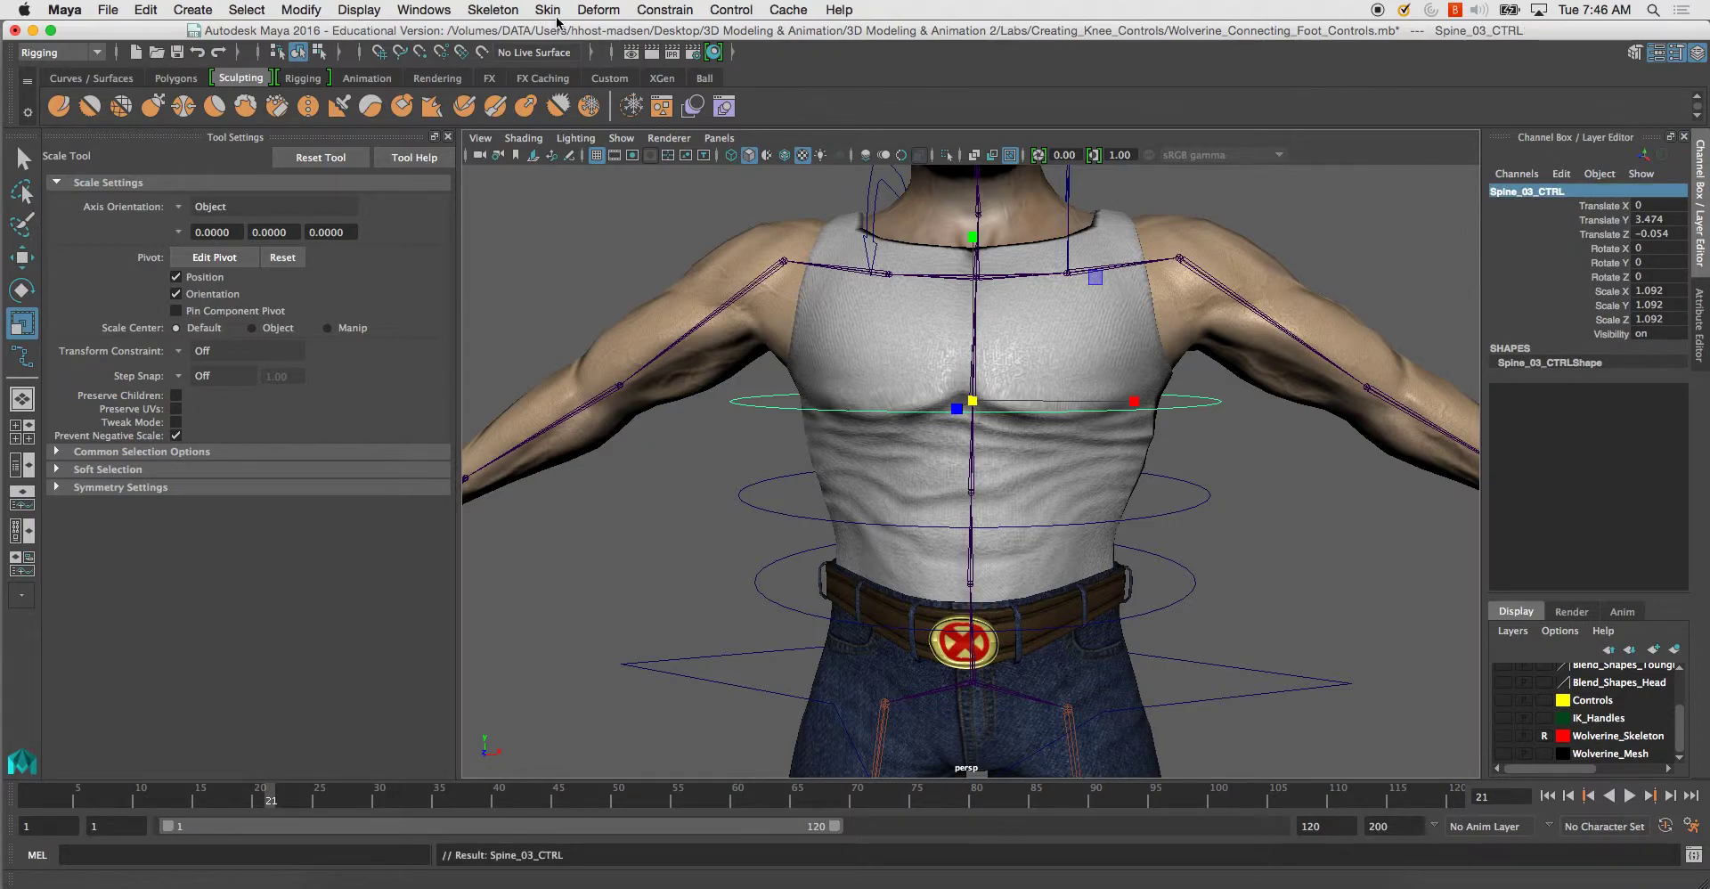
Freeze the transformations of Spine_03_CTRL and Spine_02_CTRL.
{"action": "left_click", "coordinate": [302, 10]}
{"action": "left_click", "coordinate": [349, 85]}
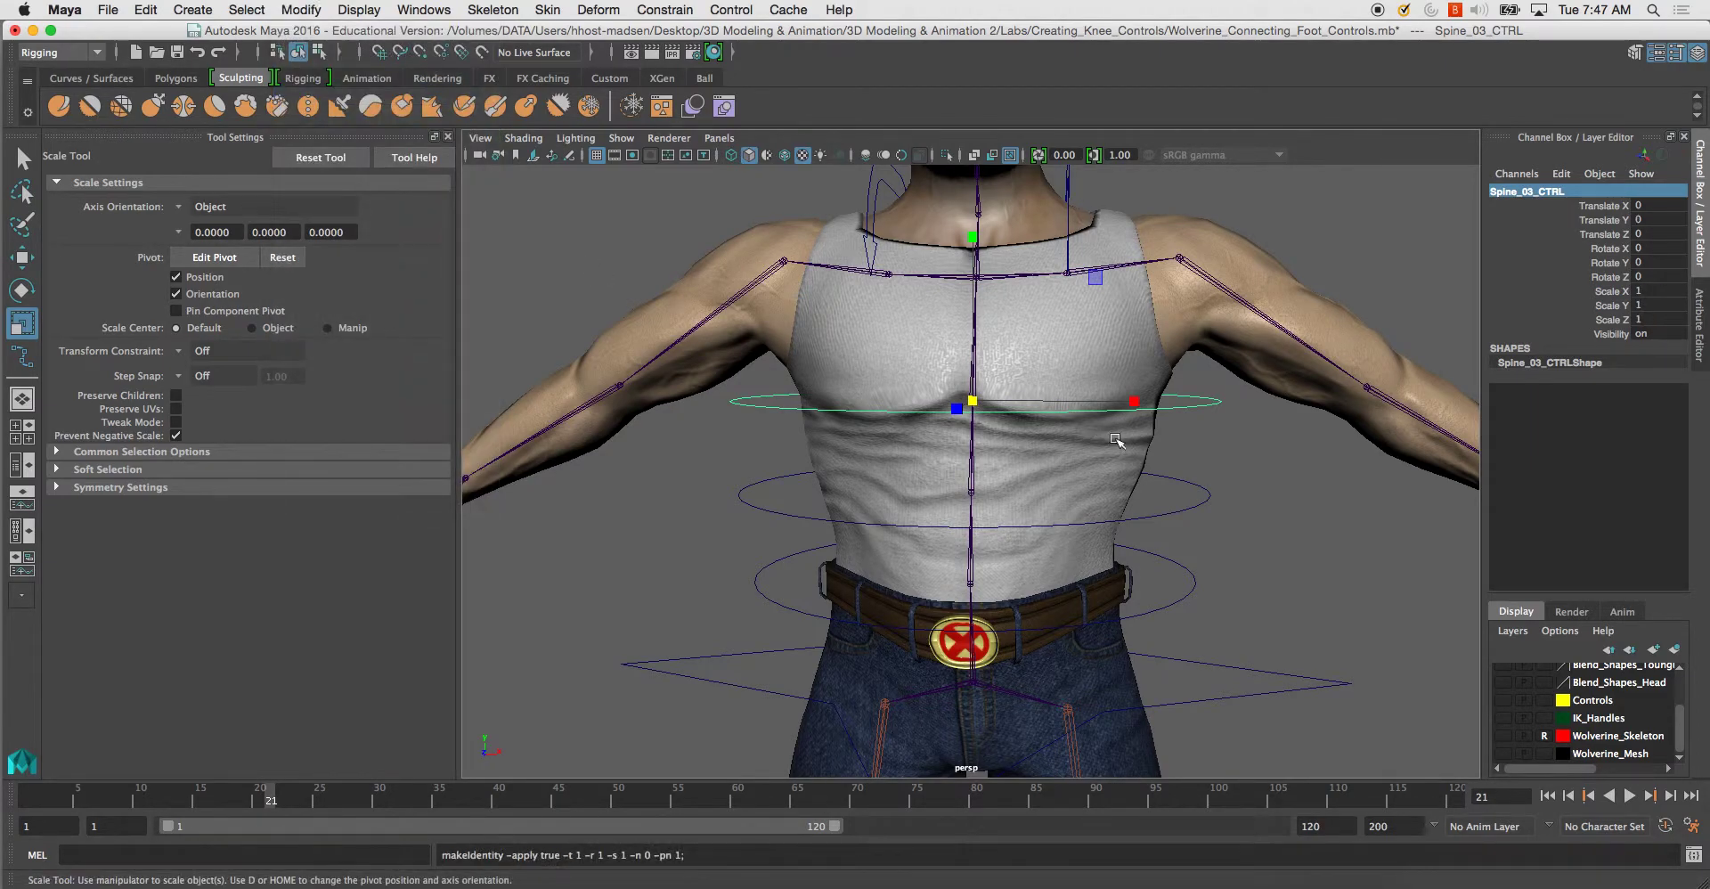
{"action": "left_click", "coordinate": [1209, 495]}
{"action": "key", "text": "g"}
{"action": "left_click_drag", "start_coordinate": [1270, 611], "coordinate": [1183, 570]}
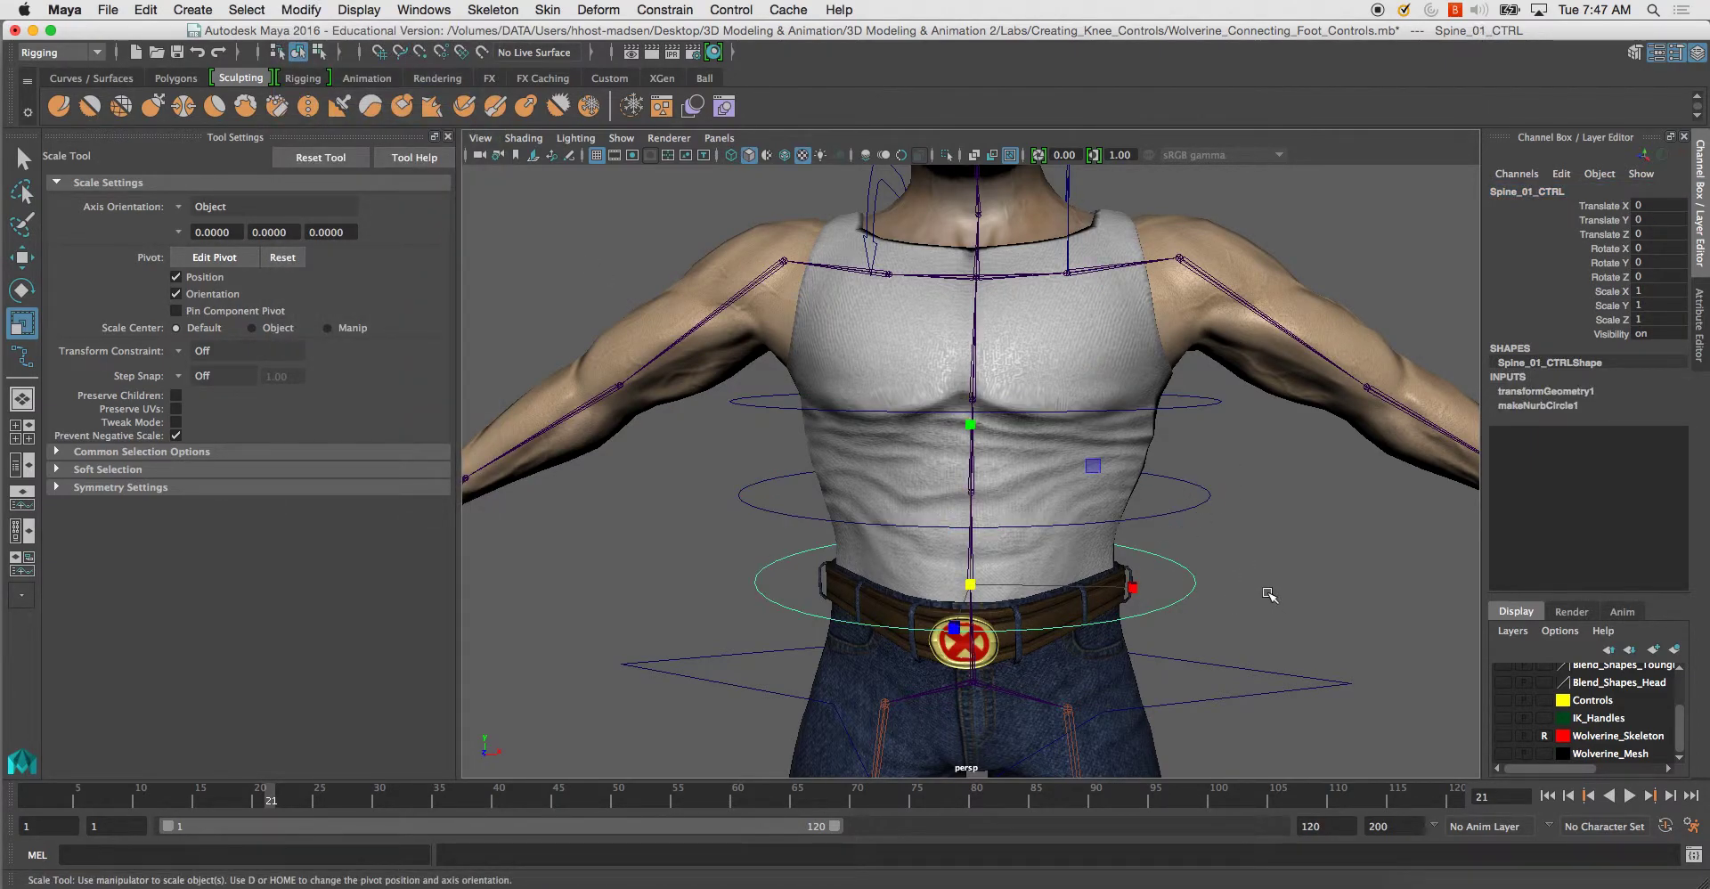
{"action": "left_click", "coordinate": [1266, 526]}
{"action": "left_click_drag", "start_coordinate": [1207, 497], "coordinate": [1086, 374], "text": "alt"}
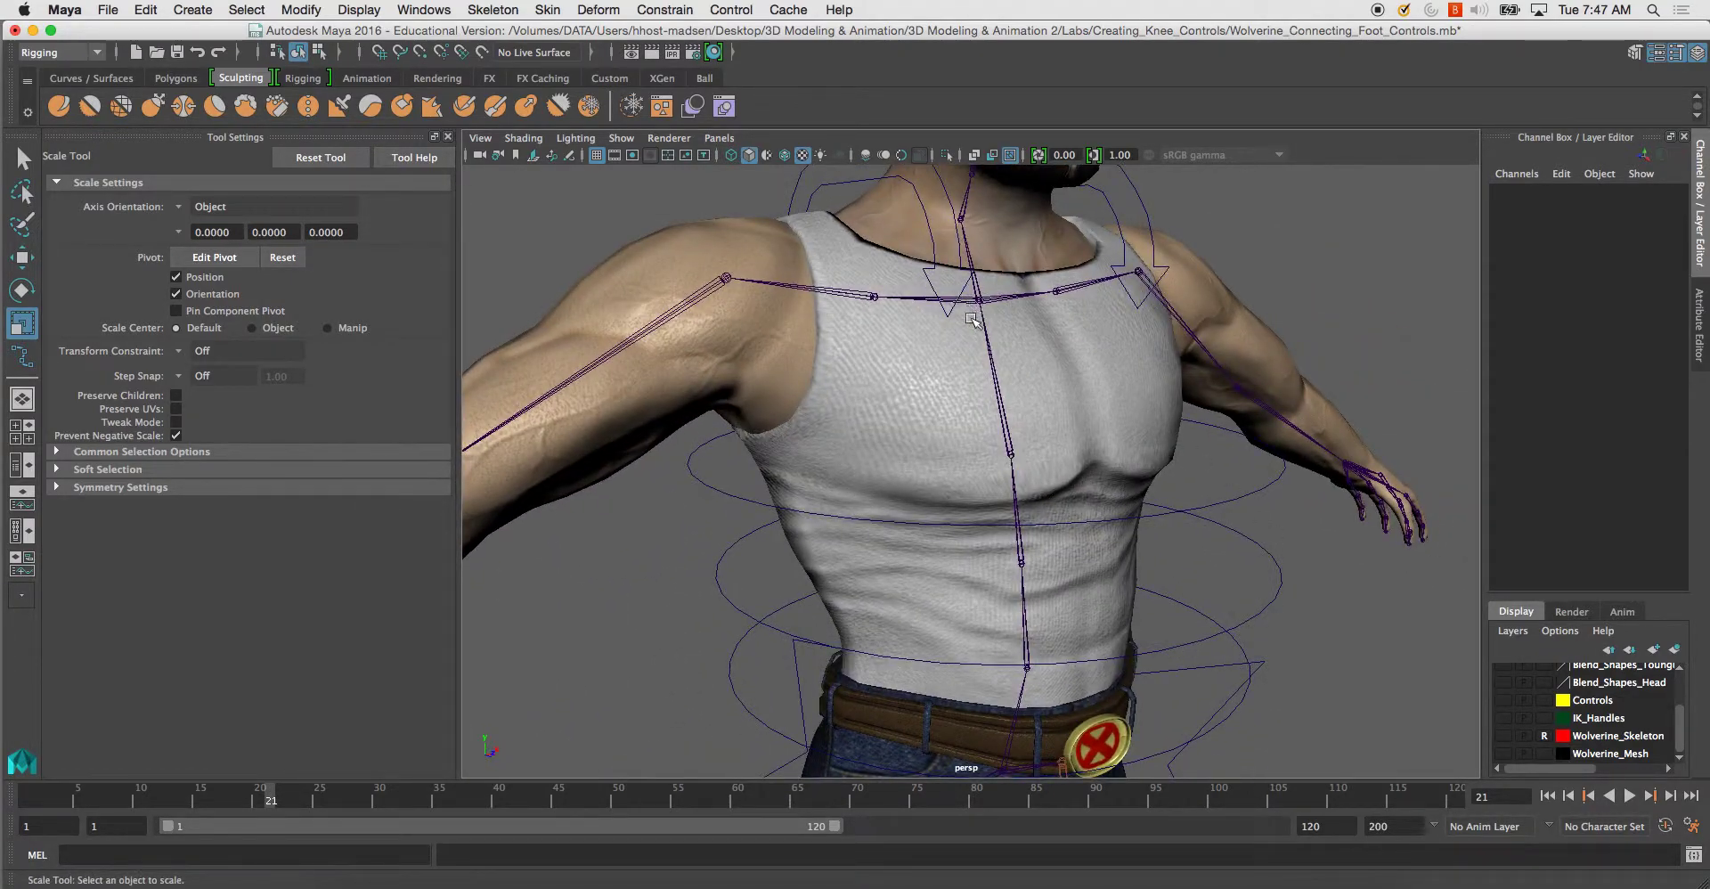
{"action": "scroll", "coordinate": [972, 311], "scroll_direction": "down", "scroll_amount": 4}
{"action": "left_click_drag", "start_coordinate": [1149, 421], "coordinate": [1042, 410], "text": "alt"}
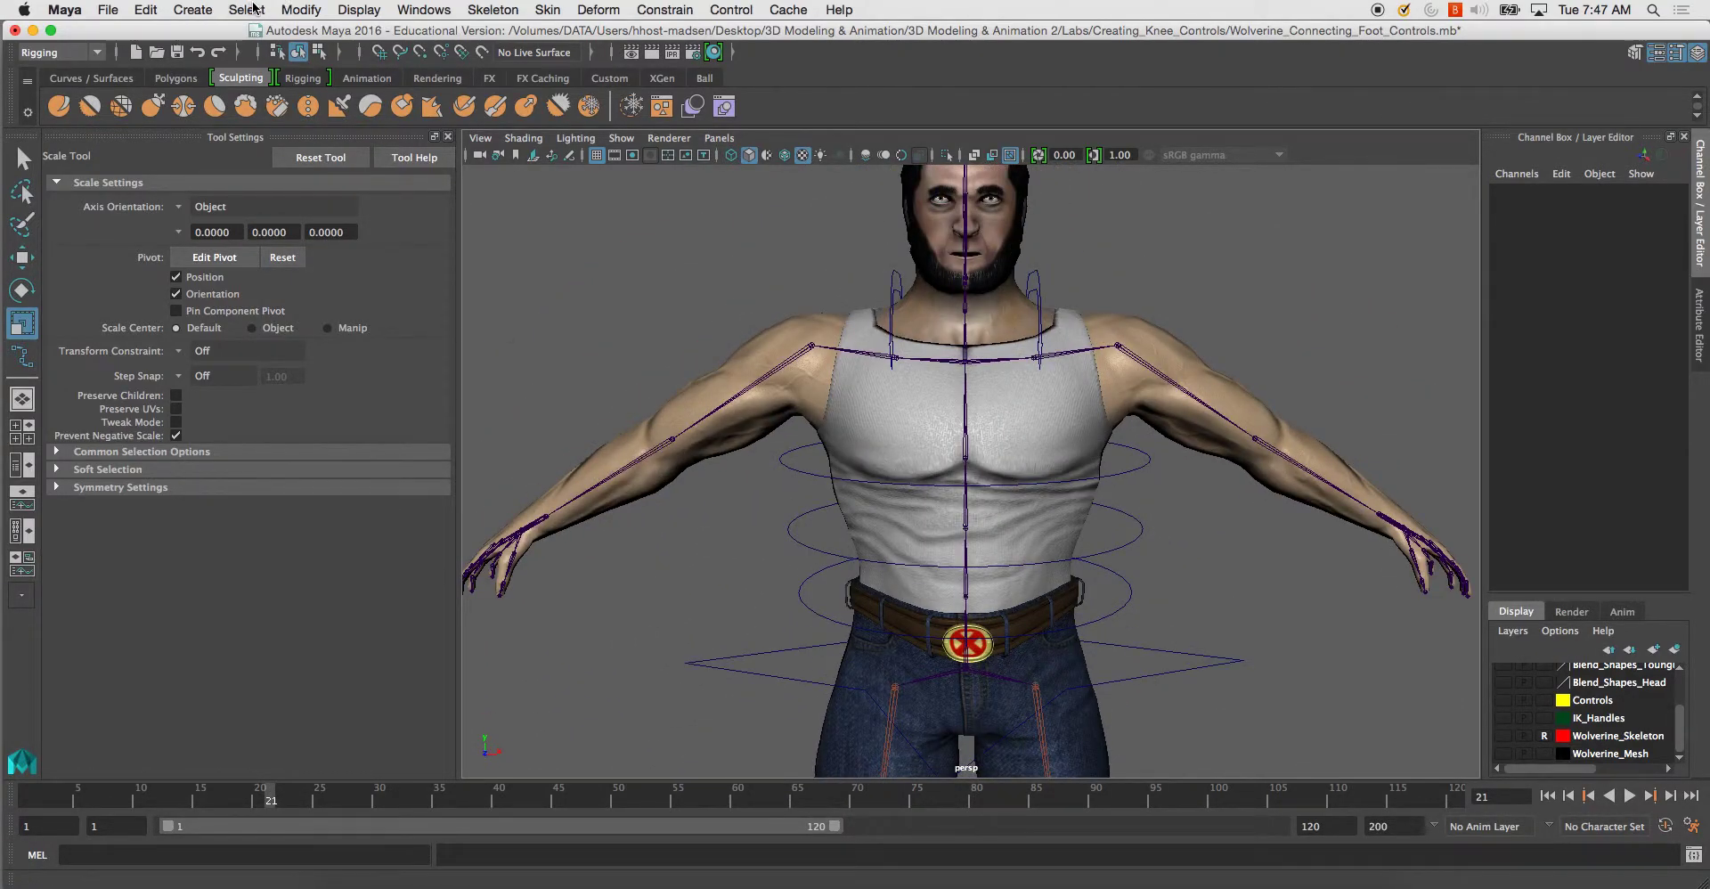
{"action": "left_click", "coordinate": [190, 9]}
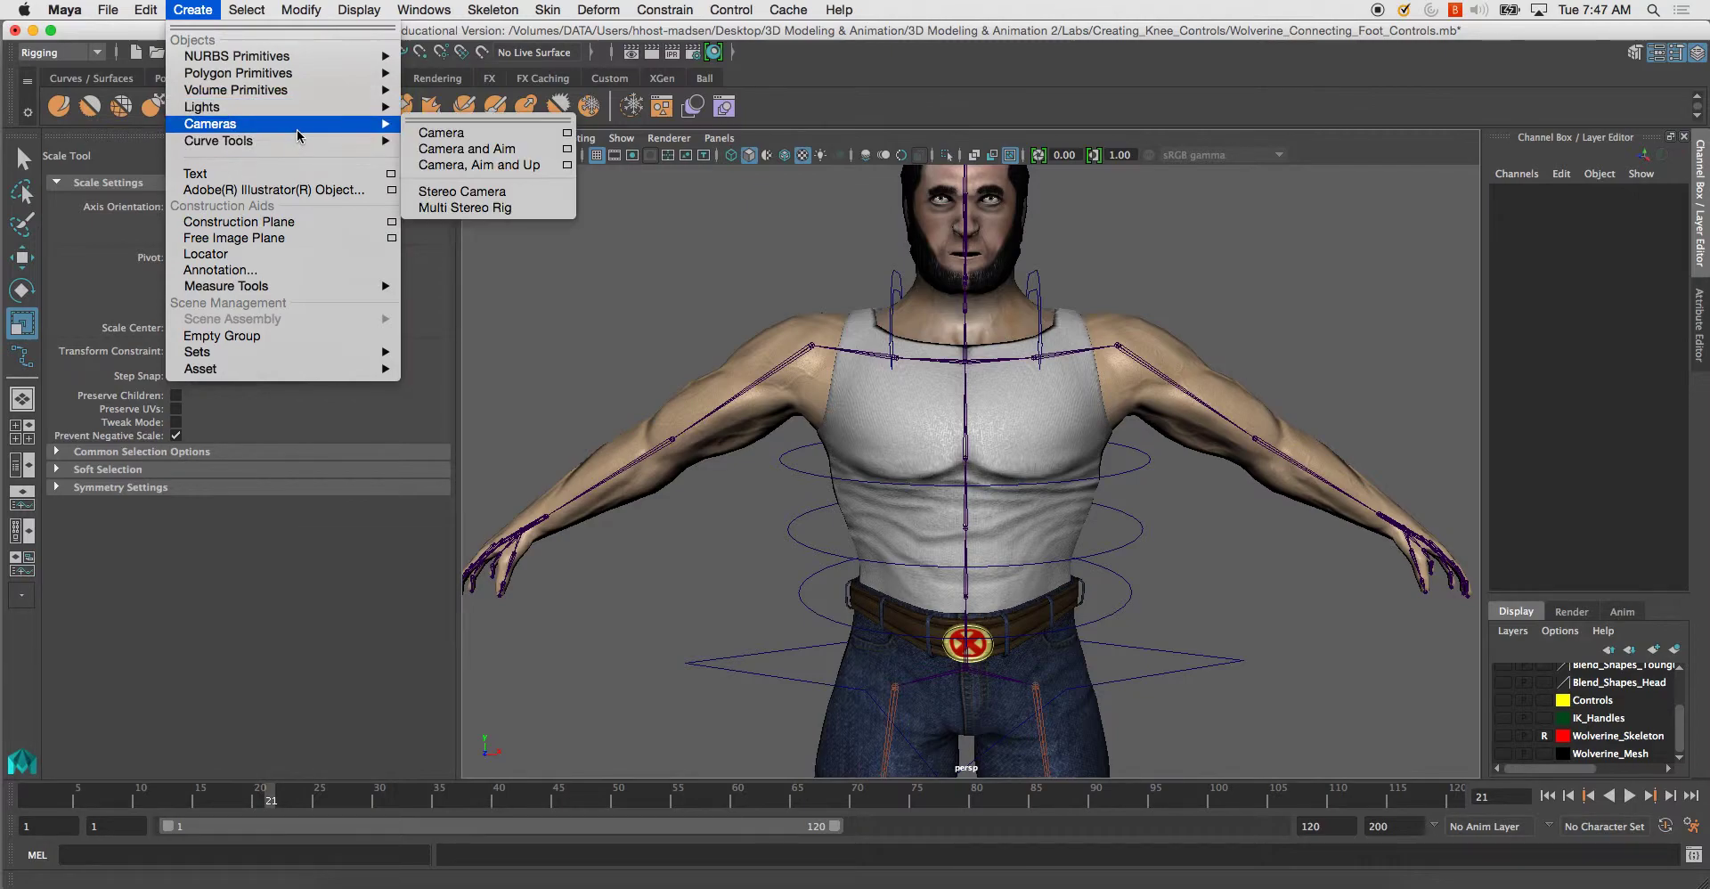
{"action": "mouse_move", "coordinate": [275, 7]}
{"action": "left_click", "coordinate": [801, 230]}
Duplicate Spine_03_CTRL and snap the copy onto the chest joint between the clavicles, about 2.387 in Y and -0.888 in Z.
{"action": "left_click", "coordinate": [1130, 453]}
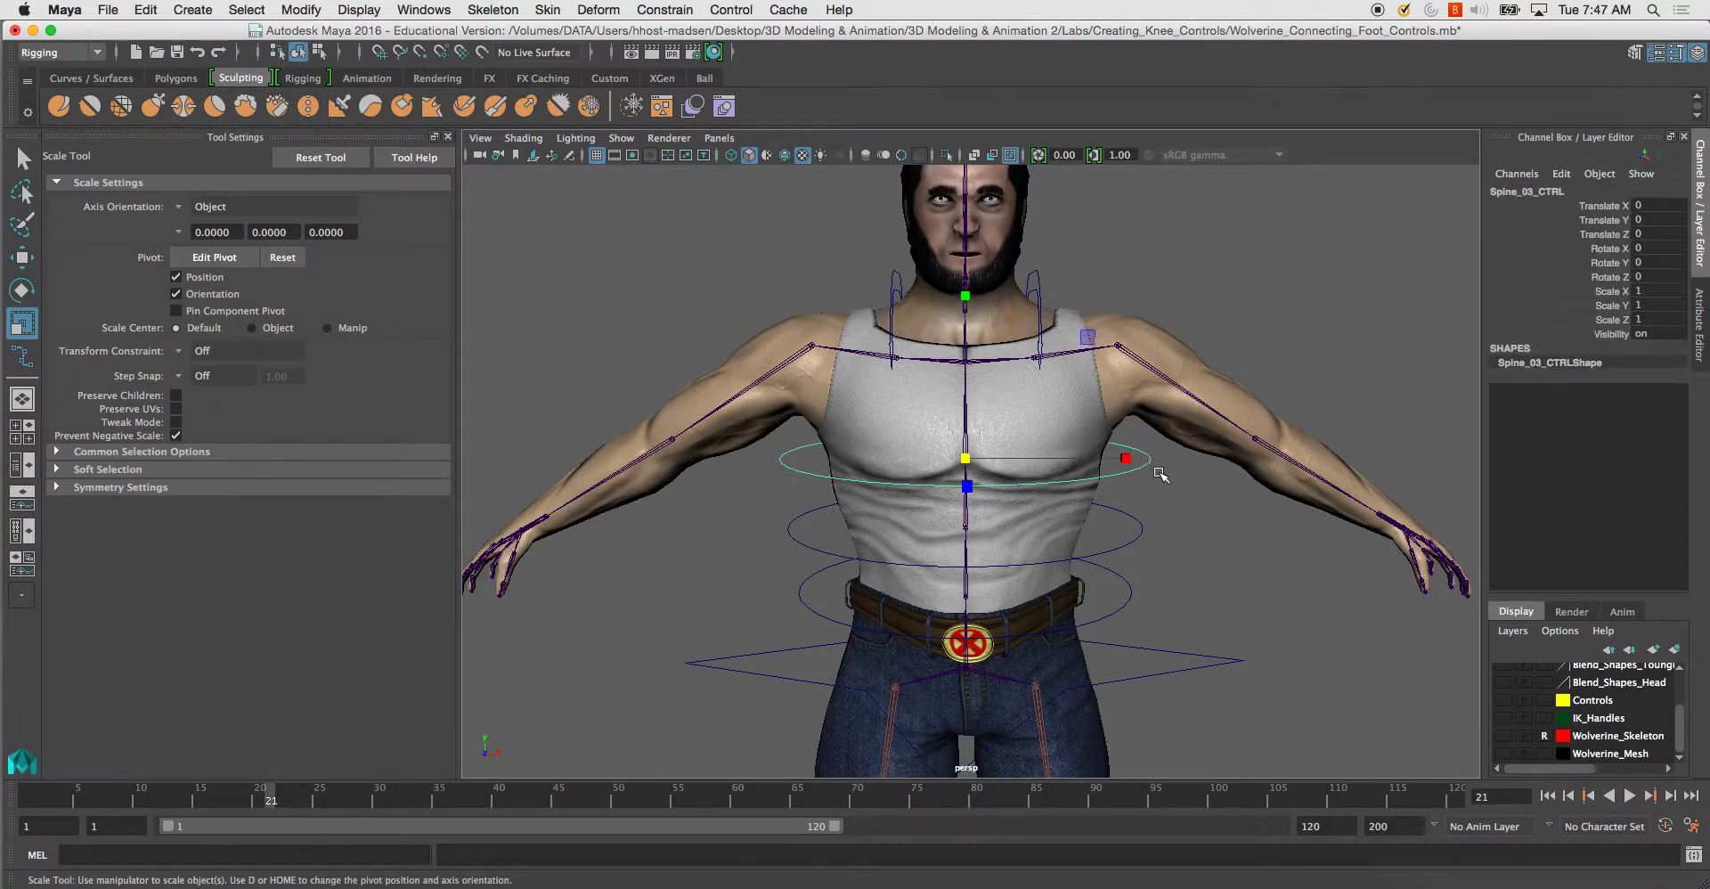
{"action": "left_click_drag", "start_coordinate": [1129, 453], "coordinate": [1217, 485], "text": "alt"}
{"action": "key", "text": "ctrl+d"}
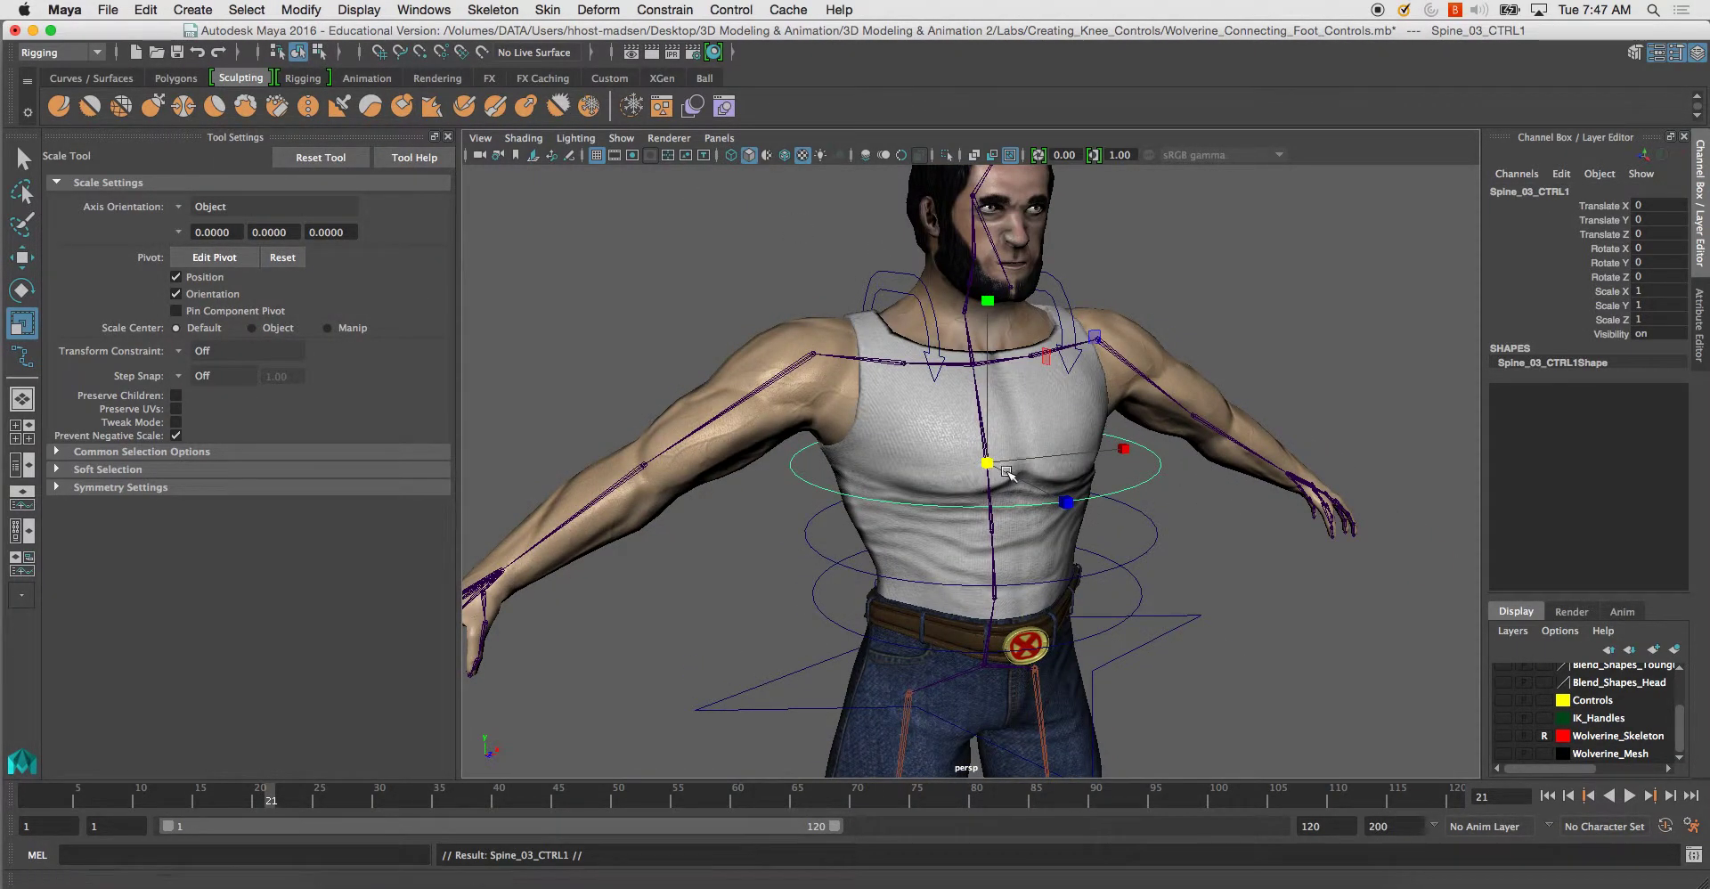
{"action": "key", "text": "w"}
{"action": "left_click_drag", "start_coordinate": [1007, 472], "coordinate": [973, 365]}
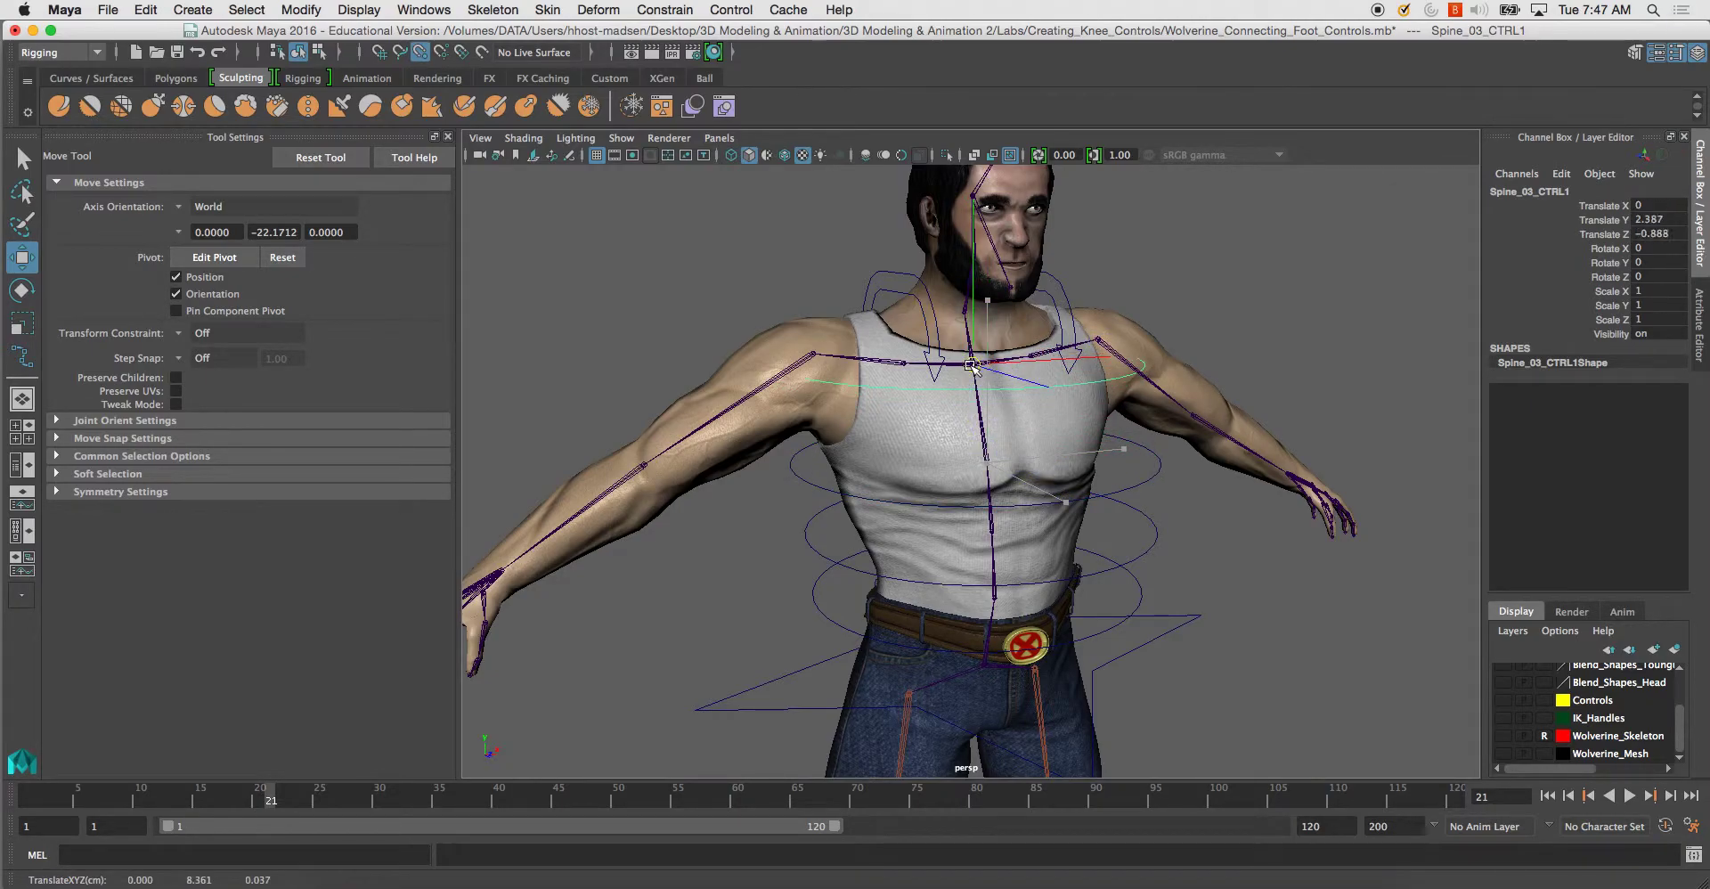
Edit the chest circle's control vertices, lowering the ones at both sides so the curve dips under the arms.
{"action": "key", "text": "f"}
{"action": "left_click_drag", "start_coordinate": [948, 428], "coordinate": [760, 439], "text": "alt"}
{"action": "right_click_drag", "start_coordinate": [684, 446], "coordinate": [611, 435]}
{"action": "left_click_drag", "start_coordinate": [621, 437], "coordinate": [485, 367], "text": "alt"}
{"action": "key", "text": "4"}
{"action": "left_click_drag", "start_coordinate": [684, 426], "coordinate": [686, 430]}
{"action": "left_click_drag", "start_coordinate": [686, 431], "coordinate": [858, 393], "text": "alt"}
{"action": "left_click_drag", "start_coordinate": [878, 316], "coordinate": [1119, 396]}
{"action": "left_click_drag", "start_coordinate": [1119, 396], "coordinate": [1034, 499], "text": "alt"}
{"action": "left_click_drag", "start_coordinate": [799, 327], "coordinate": [820, 405]}
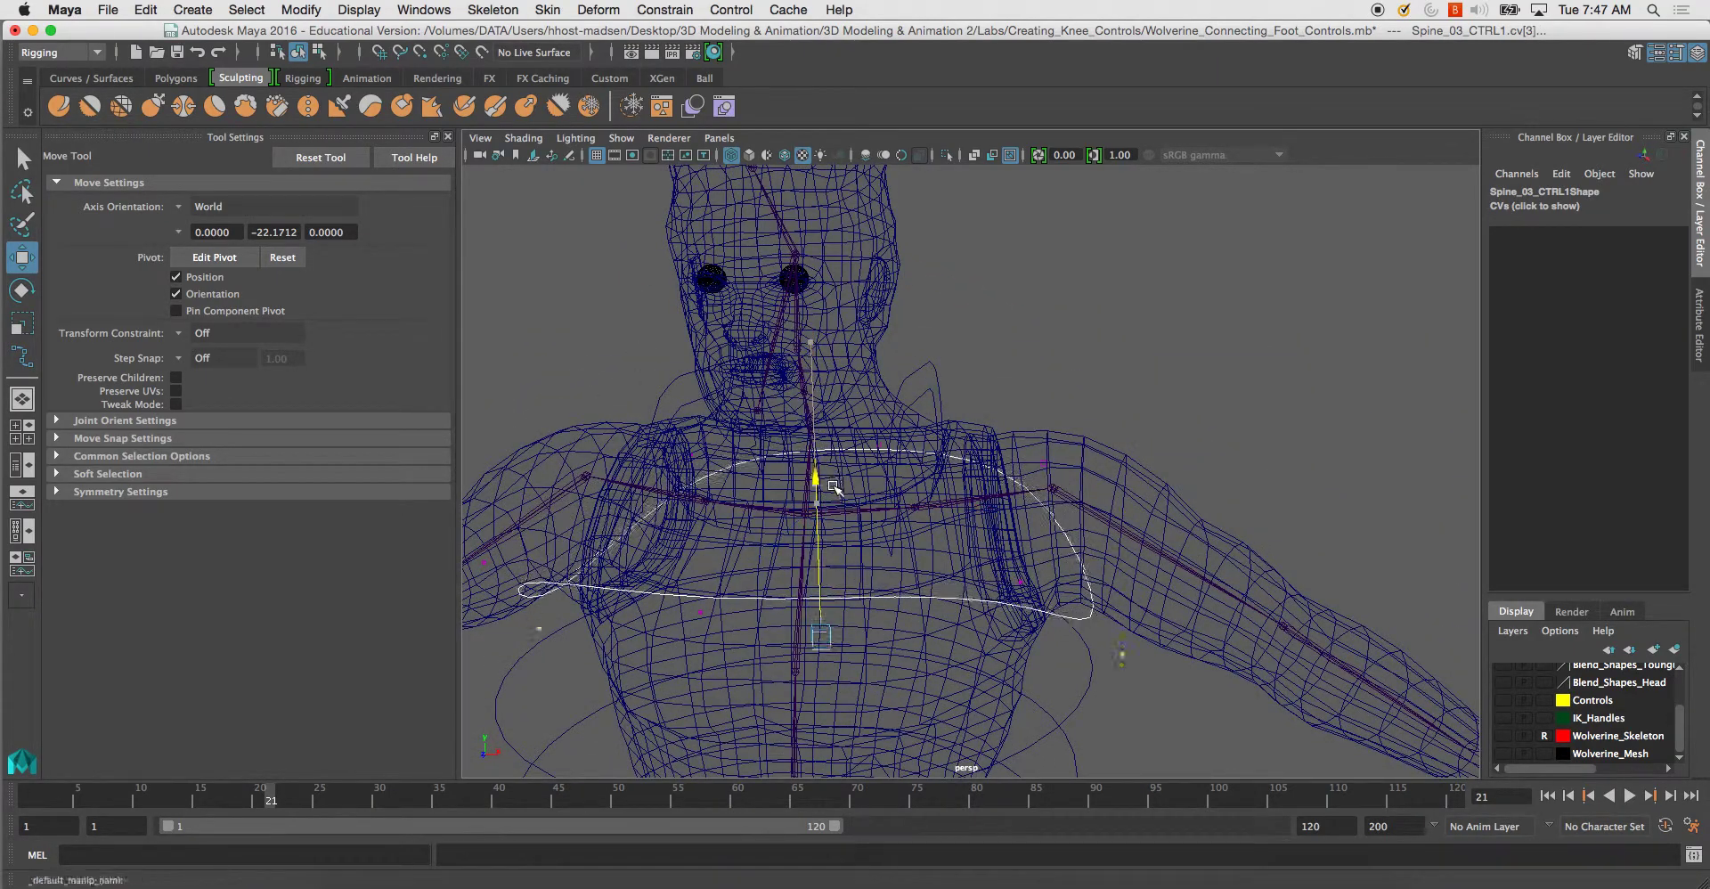
{"action": "left_click_drag", "start_coordinate": [837, 504], "coordinate": [918, 518], "text": "alt"}
{"action": "mouse_move", "coordinate": [871, 433]}
{"action": "left_mouse_down"}
{"action": "mouse_move", "coordinate": [851, 469]}
{"action": "mouse_move", "coordinate": [1005, 470]}
{"action": "mouse_move", "coordinate": [876, 482]}
{"action": "mouse_move", "coordinate": [980, 510]}
{"action": "left_mouse_up"}
{"action": "key", "text": "6"}
{"action": "left_click_drag", "start_coordinate": [904, 549], "coordinate": [998, 469], "text": "alt"}
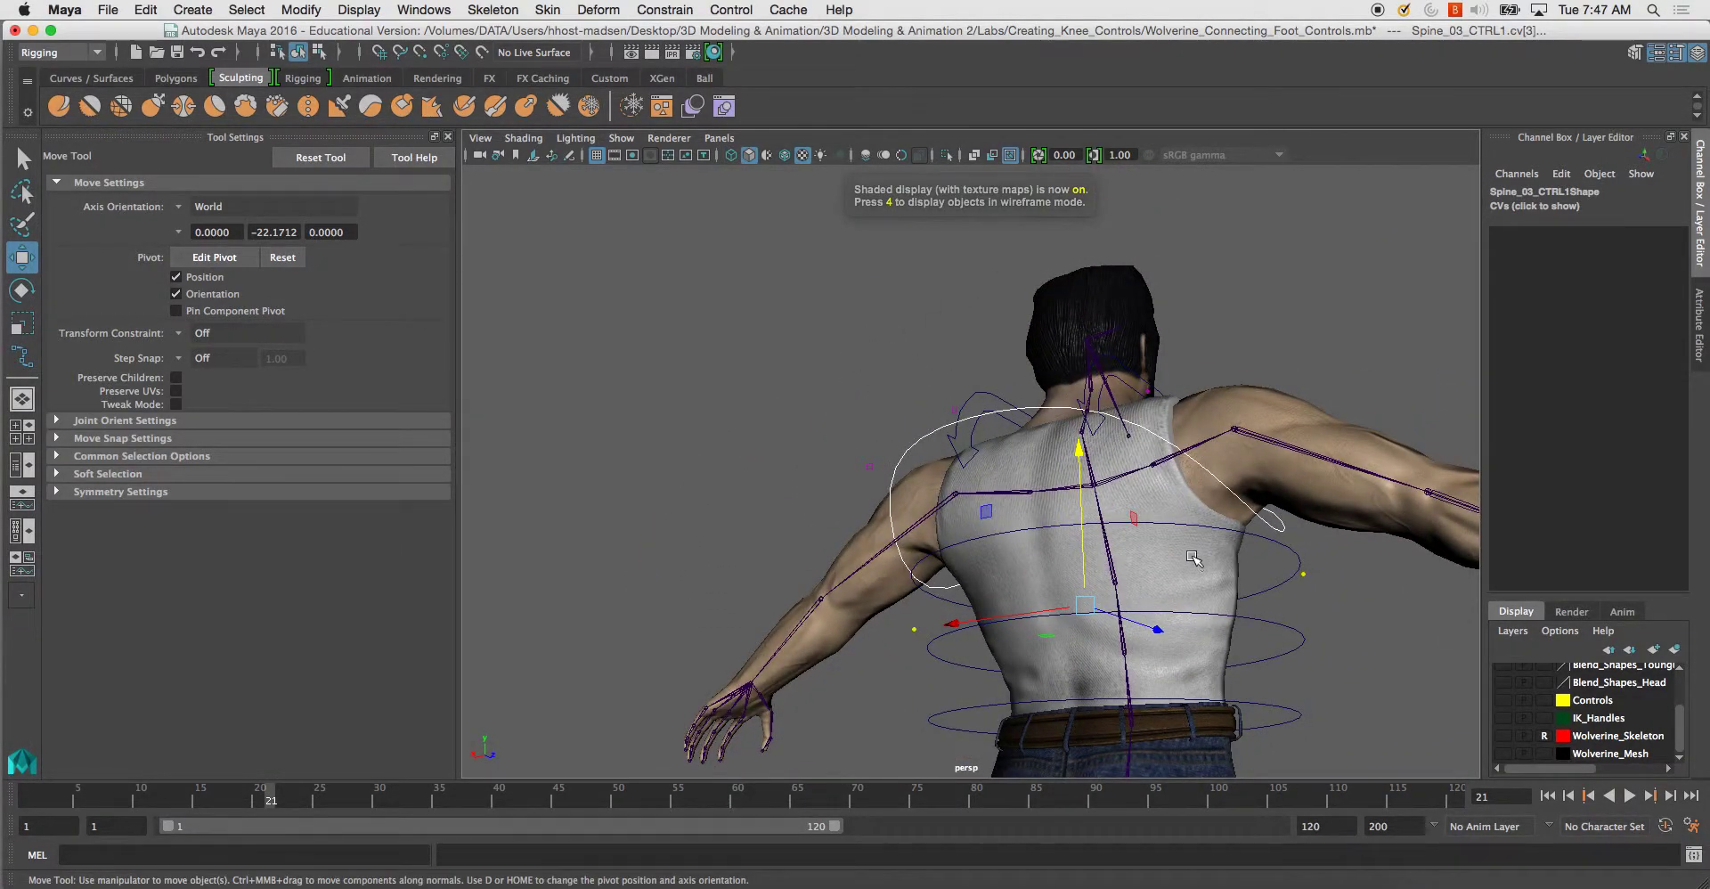
Adjust the back control vertices of the chest circle to refine its curve around the torso.
{"action": "left_click_drag", "start_coordinate": [1192, 559], "coordinate": [996, 391], "text": "alt"}
{"action": "left_click_drag", "start_coordinate": [919, 257], "coordinate": [1118, 260]}
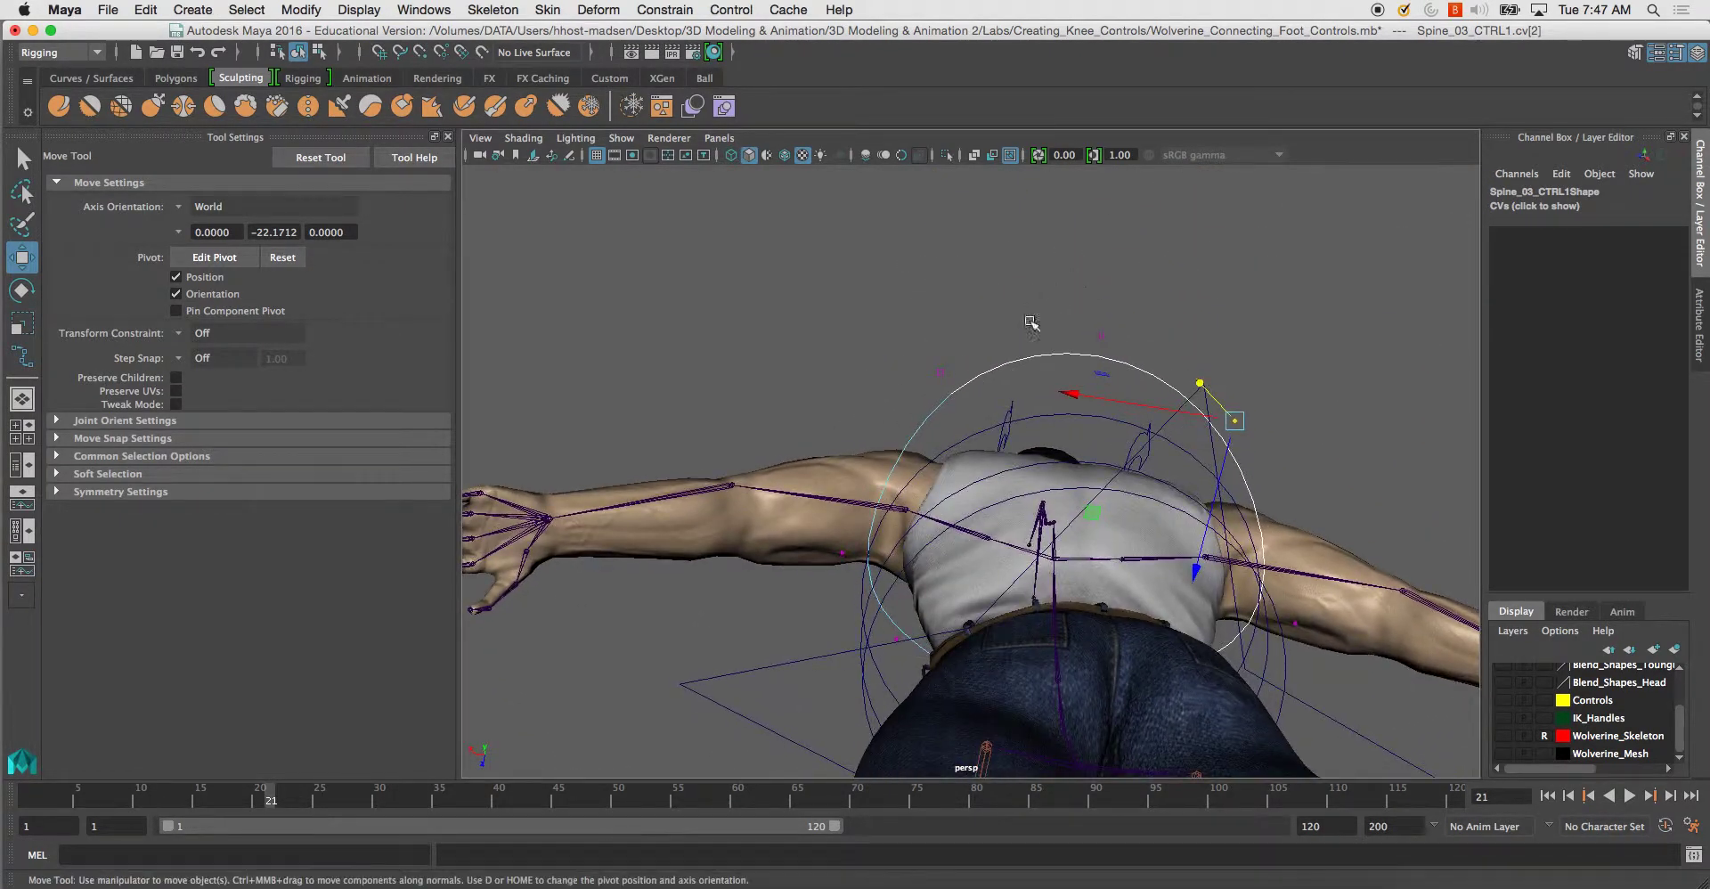
{"action": "left_click", "coordinate": [937, 373]}
{"action": "left_click_drag", "start_coordinate": [937, 372], "coordinate": [1126, 460], "text": "alt"}
{"action": "left_click_drag", "start_coordinate": [1101, 389], "coordinate": [1101, 384]}
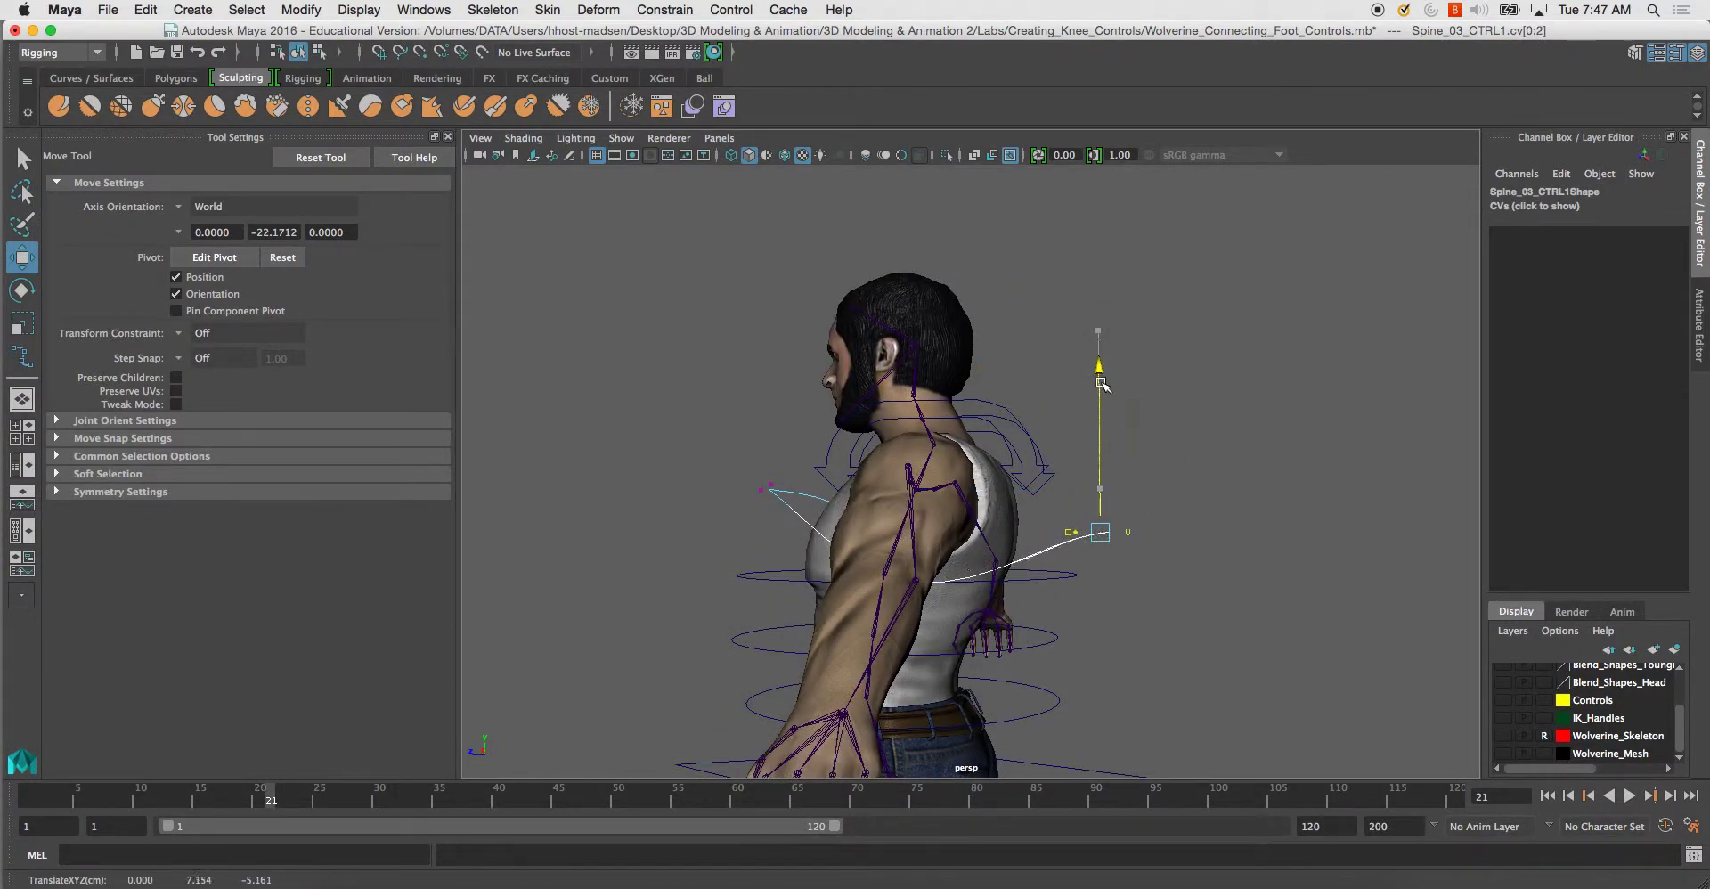
{"action": "key", "text": "z"}
{"action": "left_click_drag", "start_coordinate": [975, 487], "coordinate": [975, 486]}
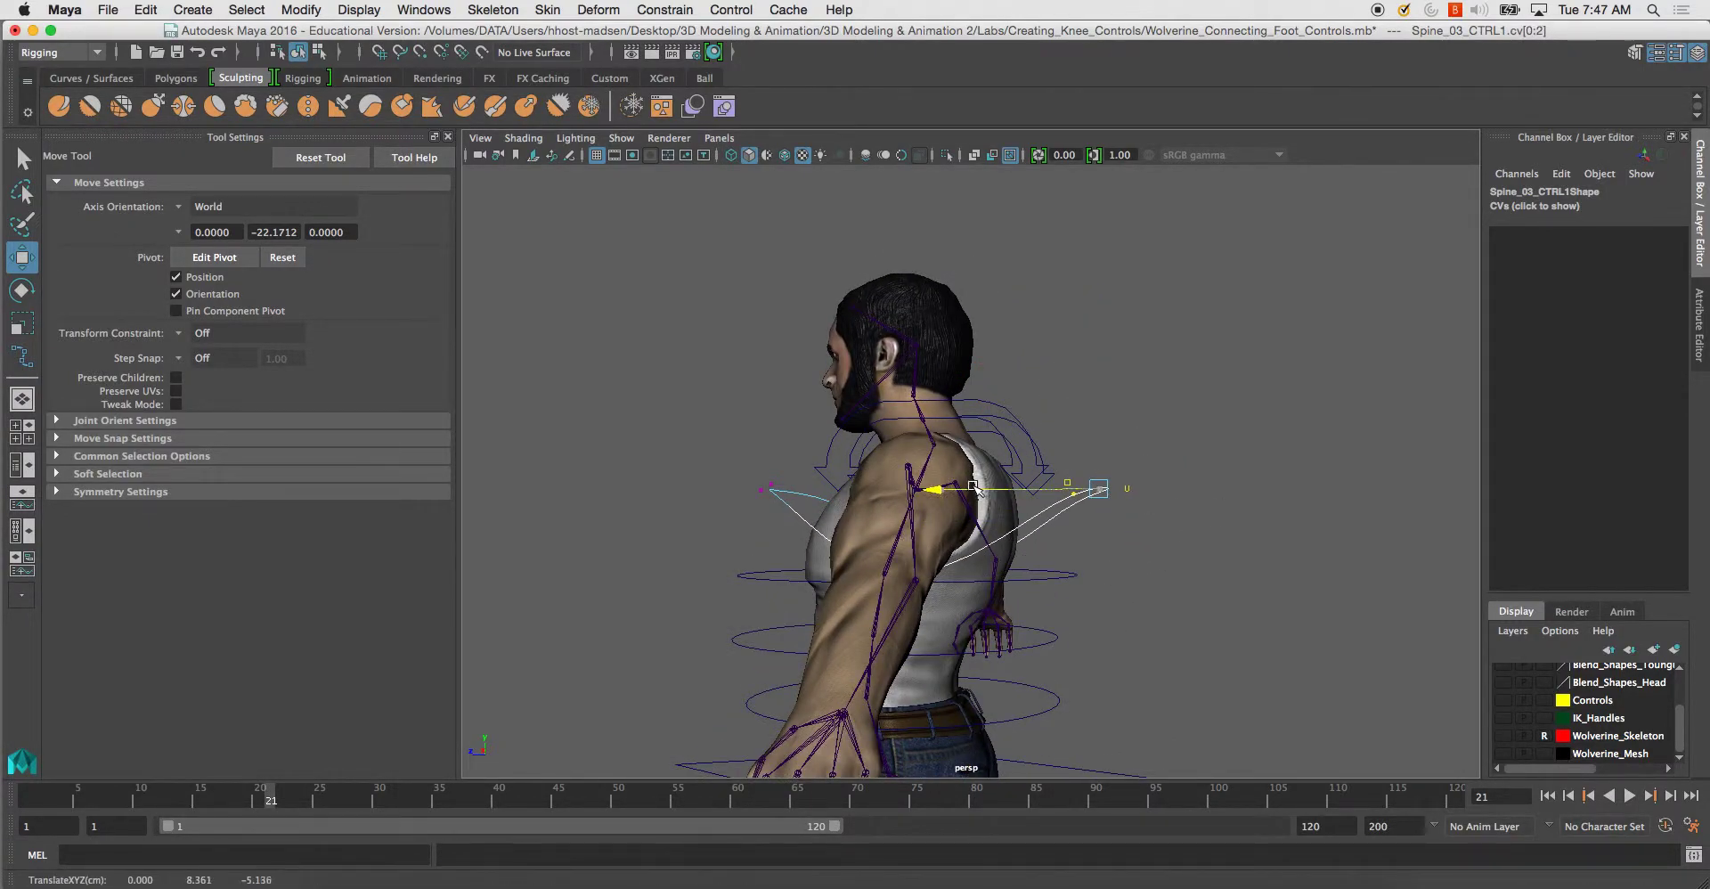
{"action": "left_click", "coordinate": [1095, 535]}
{"action": "mouse_move", "coordinate": [1096, 534]}
{"action": "left_mouse_down", "text": "alt"}
{"action": "mouse_move", "coordinate": [1137, 596]}
{"action": "mouse_move", "coordinate": [1134, 567]}
{"action": "mouse_move", "coordinate": [1062, 536]}
{"action": "left_mouse_up", "text": "alt"}
{"action": "left_click_drag", "start_coordinate": [773, 526], "coordinate": [736, 514], "text": "alt"}
{"action": "left_click_drag", "start_coordinate": [698, 462], "coordinate": [1281, 509]}
{"action": "left_click_drag", "start_coordinate": [1306, 552], "coordinate": [989, 449], "text": "alt"}
{"action": "left_click", "coordinate": [1101, 555]}
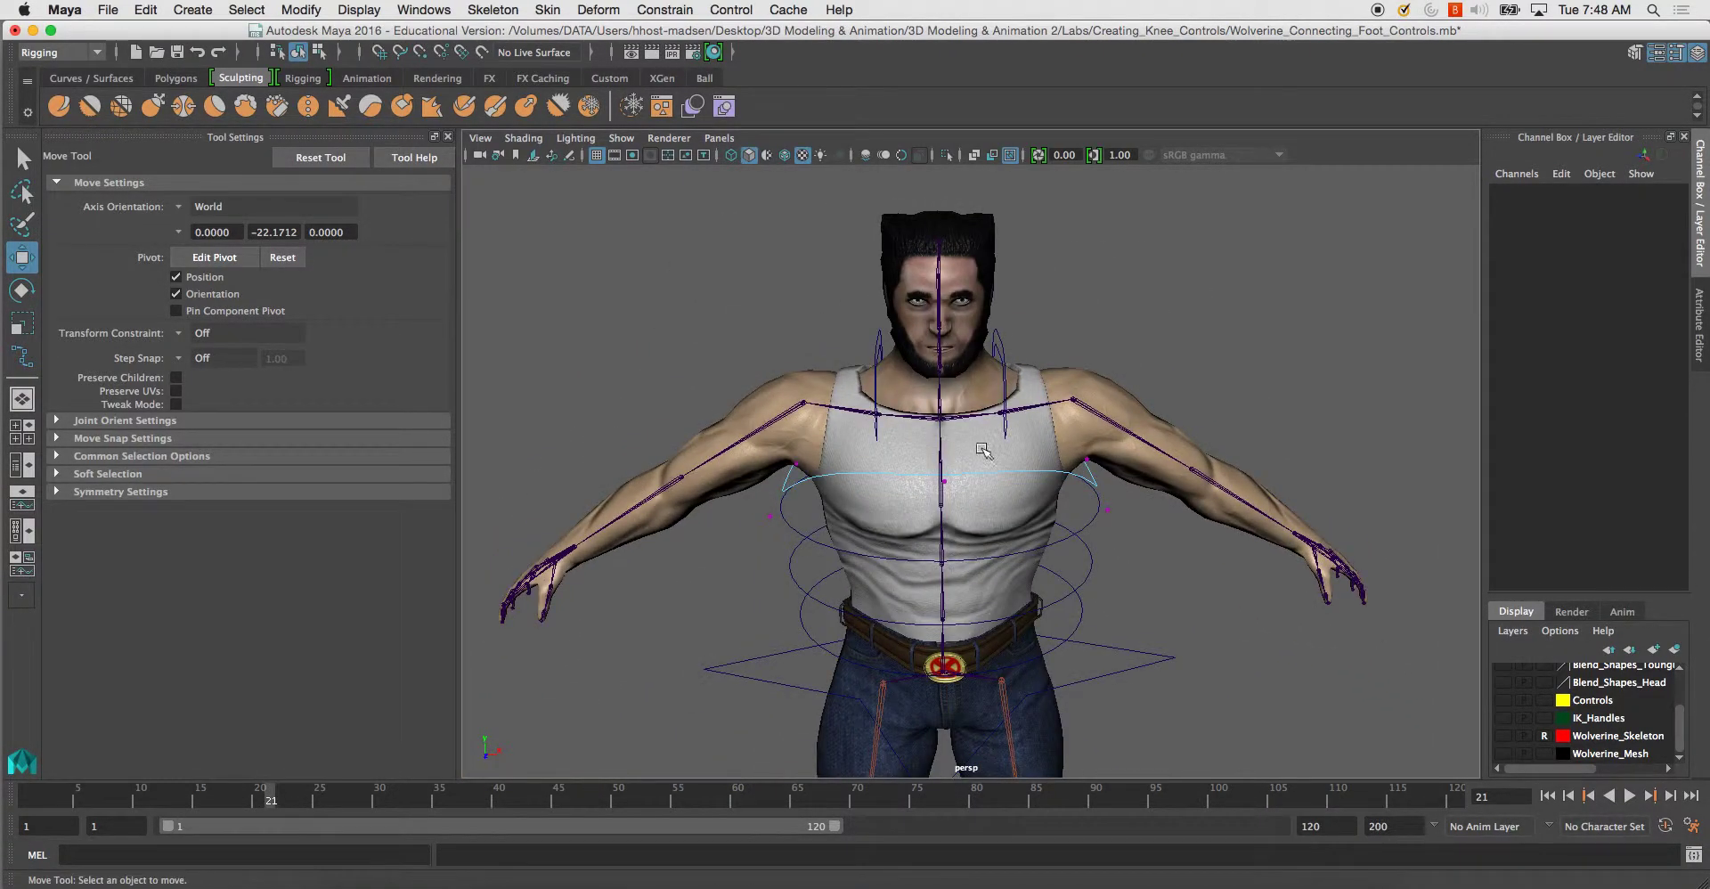
Return the chest circle to object mode, rename it Chest_CTRL and freeze its transformations.
{"action": "right_click_drag", "start_coordinate": [772, 488], "coordinate": [817, 467]}
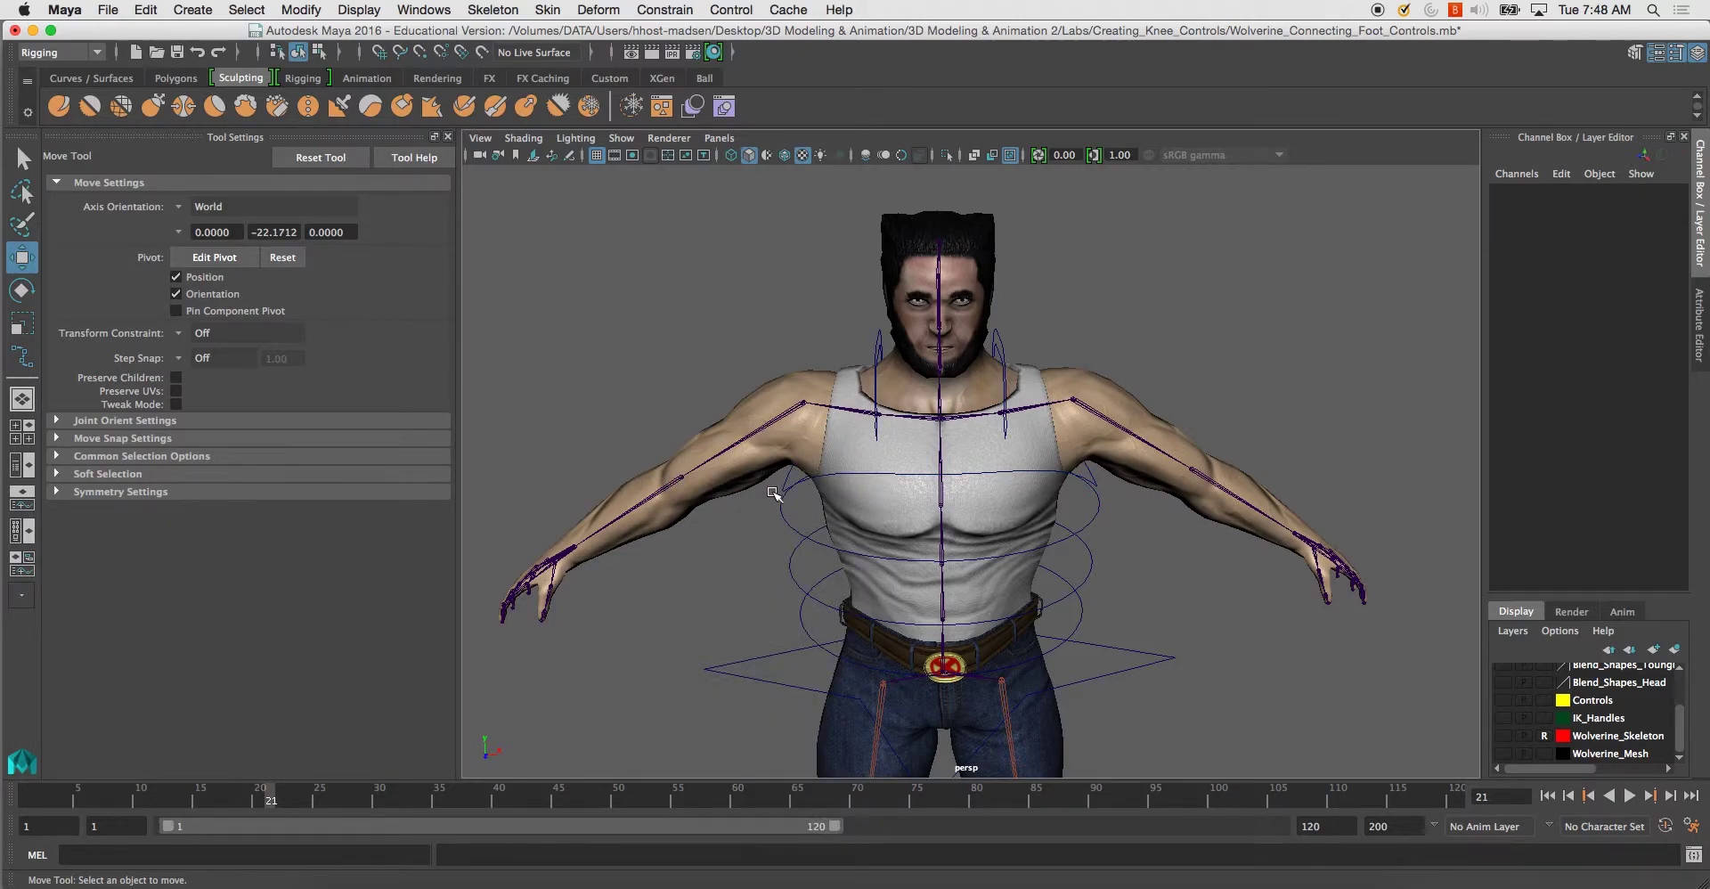
{"action": "left_click_drag", "start_coordinate": [773, 493], "coordinate": [713, 466], "text": "alt"}
{"action": "left_click_drag", "start_coordinate": [891, 466], "coordinate": [946, 474], "text": "alt"}
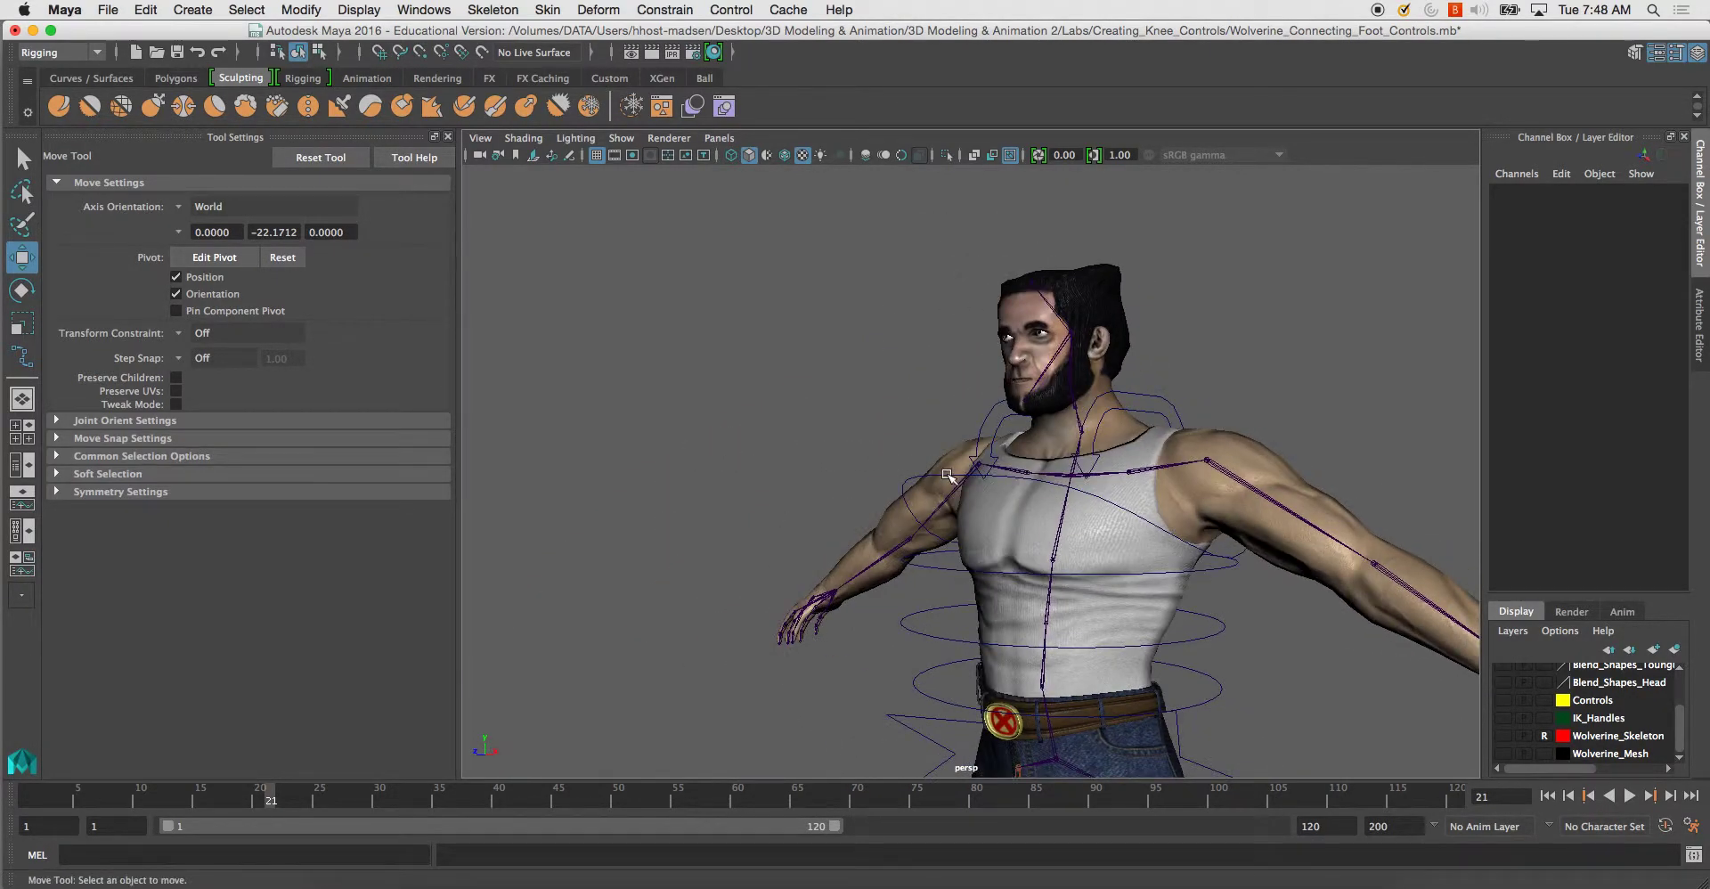
{"action": "left_click", "coordinate": [927, 470]}
{"action": "double_click", "coordinate": [1542, 192]}
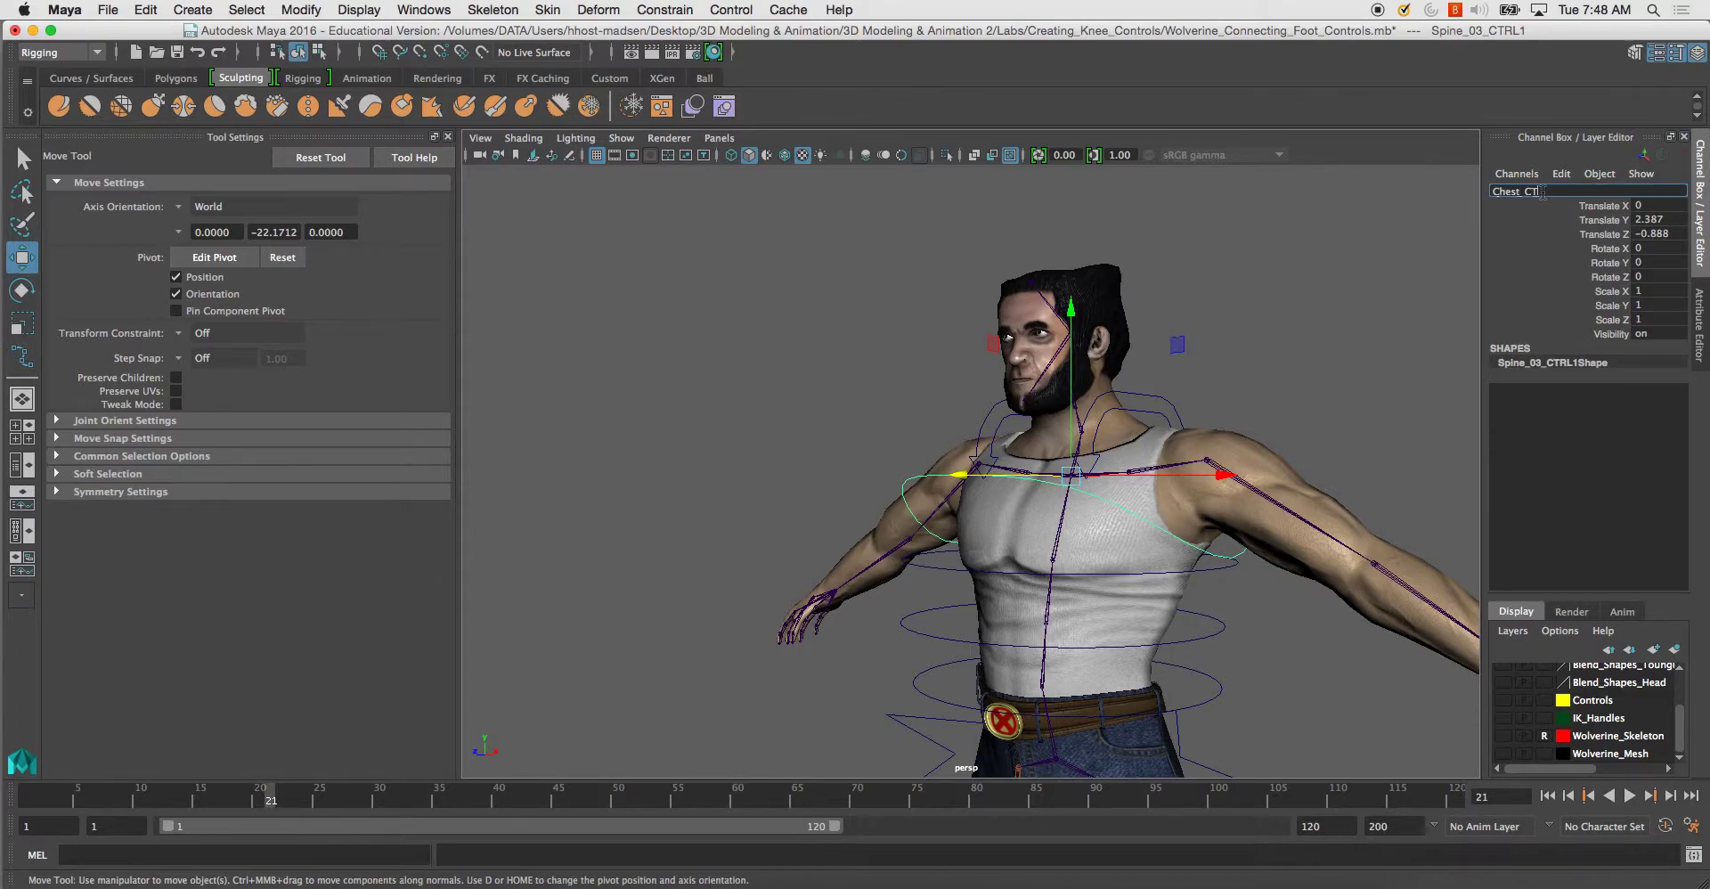
{"action": "type", "text": "Chest_CTRL"}
{"action": "key", "text": "Return"}
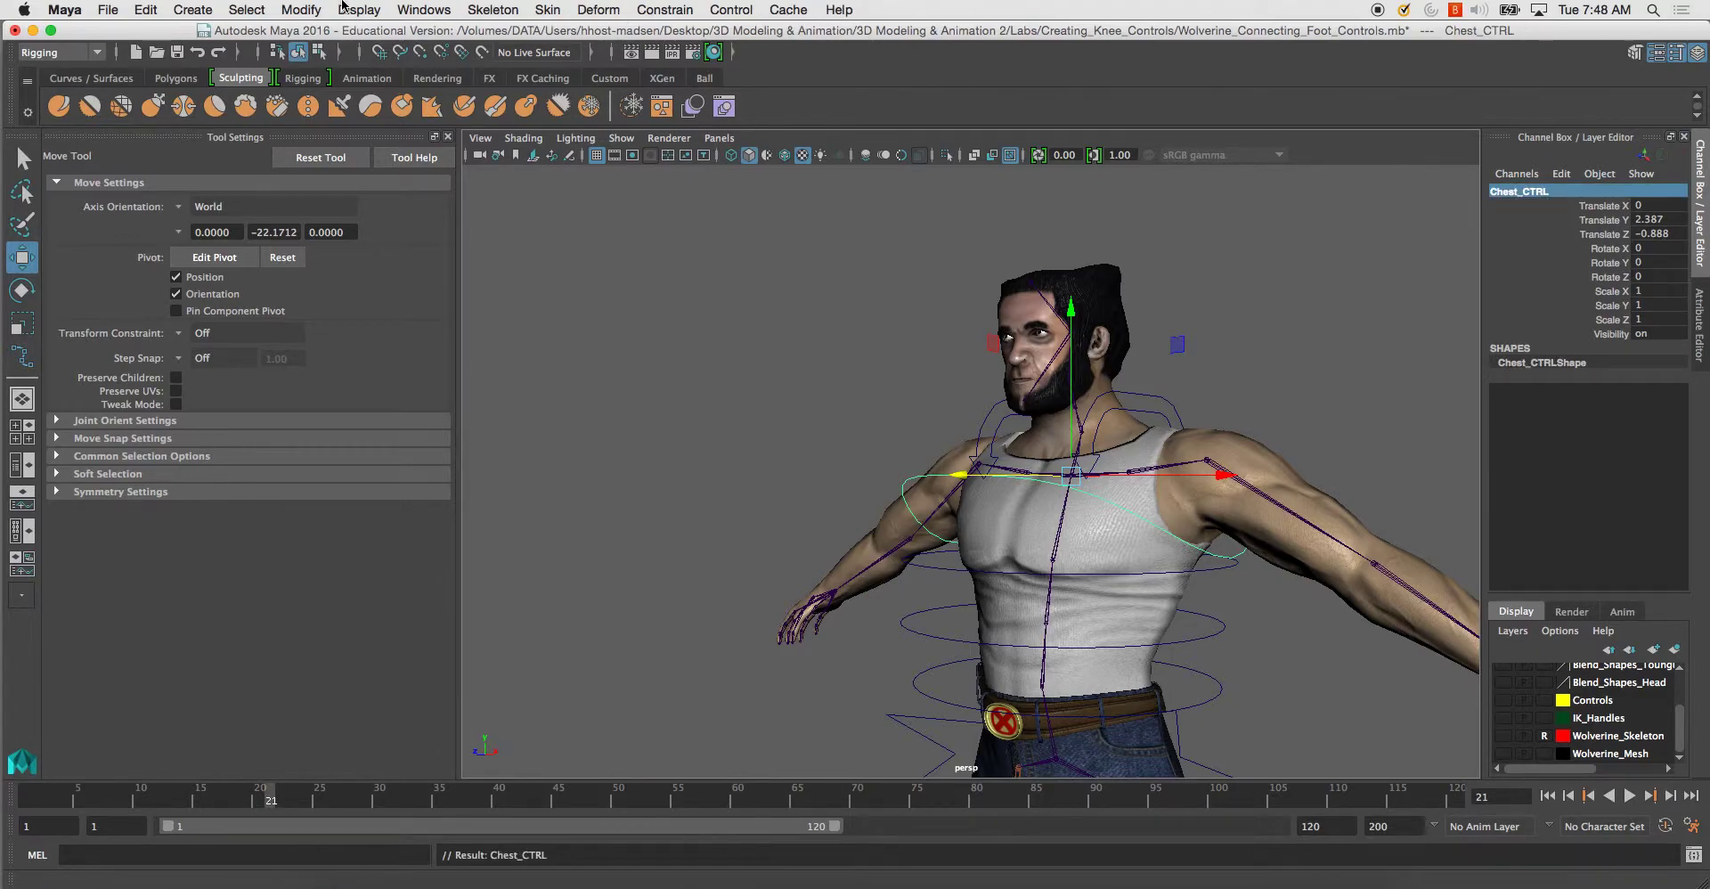
{"action": "left_click", "coordinate": [301, 10]}
{"action": "left_click", "coordinate": [352, 95]}
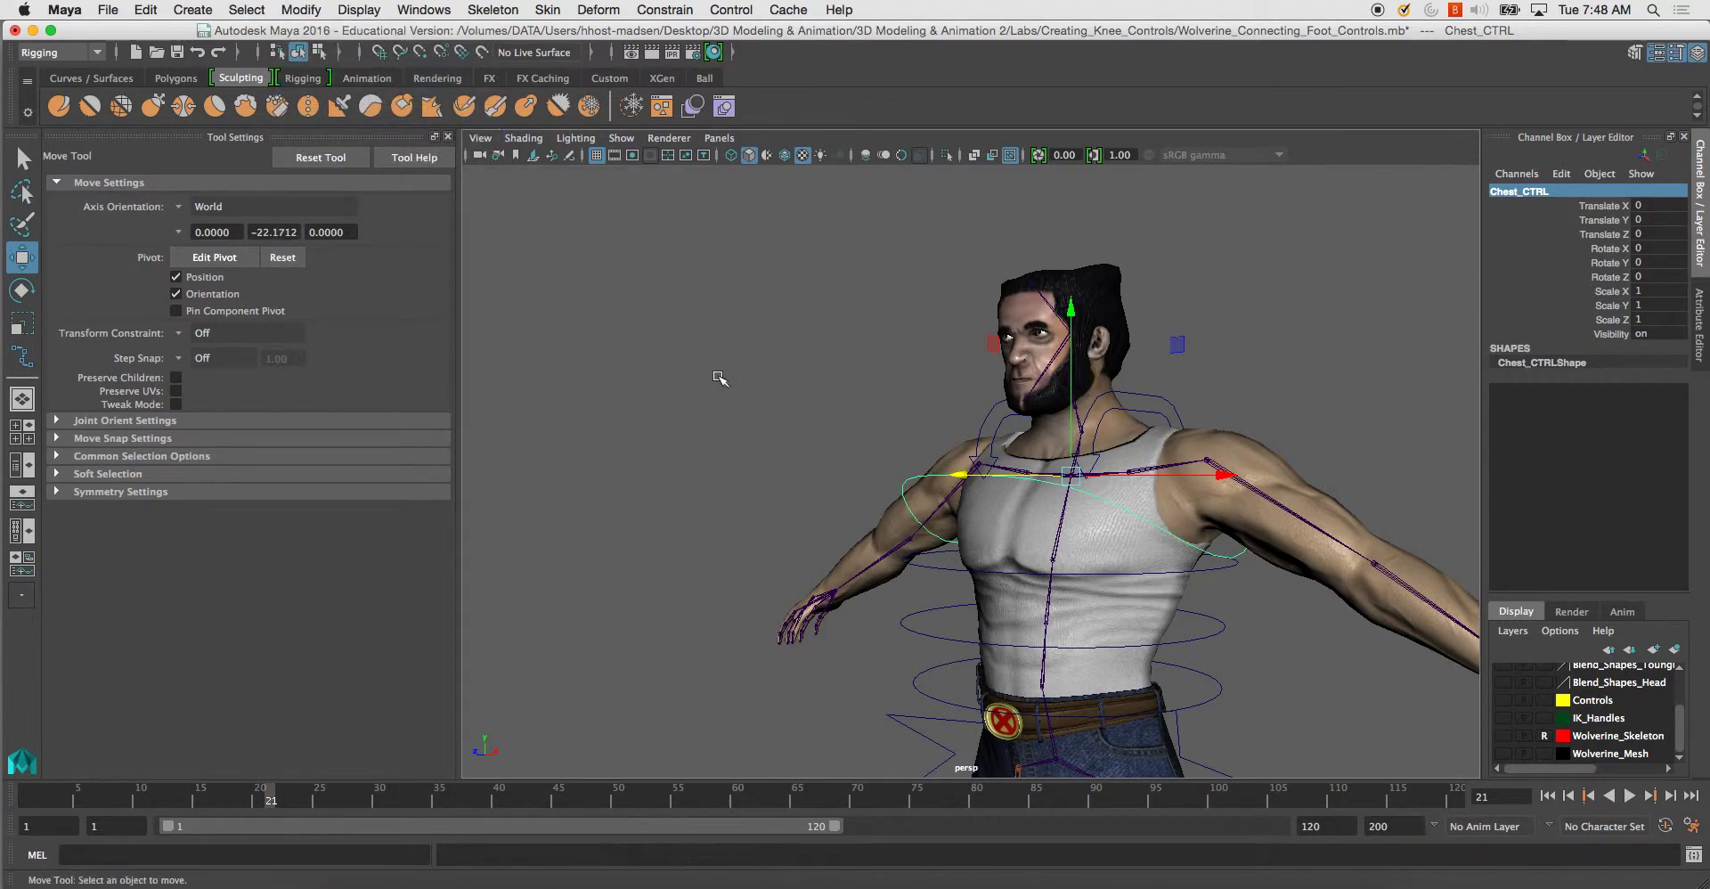
{"action": "left_click", "coordinate": [719, 376]}
Examine the existing controls on the feet, hips and torso, and the arm joints from shoulder to hand.
{"action": "left_click_drag", "start_coordinate": [719, 375], "coordinate": [966, 465], "text": "alt"}
{"action": "right_click_drag", "start_coordinate": [967, 465], "coordinate": [809, 326], "text": "alt"}
{"action": "middle_click_drag", "start_coordinate": [809, 326], "coordinate": [795, 192], "text": "alt"}
{"action": "left_click_drag", "start_coordinate": [795, 192], "coordinate": [918, 227], "text": "alt"}
{"action": "right_click_drag", "start_coordinate": [944, 258], "coordinate": [817, 297], "text": "alt"}
{"action": "middle_click_drag", "start_coordinate": [817, 297], "coordinate": [809, 191], "text": "alt"}
{"action": "left_click_drag", "start_coordinate": [877, 267], "coordinate": [810, 357], "text": "alt"}
{"action": "middle_click_drag", "start_coordinate": [809, 361], "coordinate": [841, 432], "text": "alt"}
{"action": "right_click_drag", "start_coordinate": [783, 422], "coordinate": [831, 431], "text": "alt"}
{"action": "left_click_drag", "start_coordinate": [832, 431], "coordinate": [805, 441], "text": "alt"}
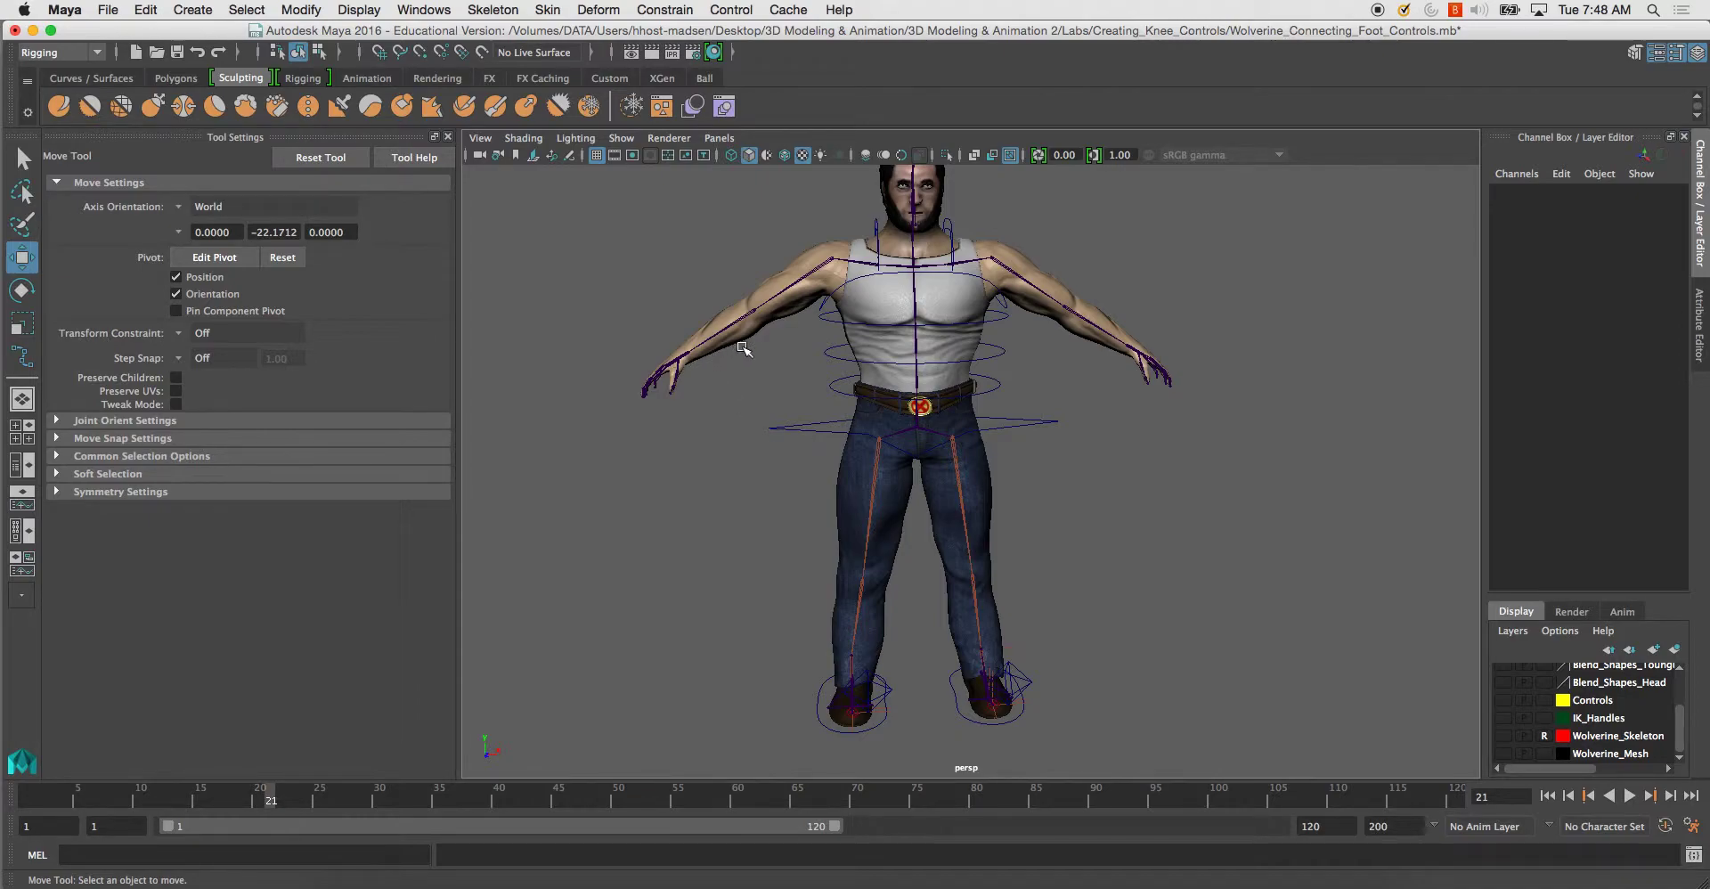
{"action": "left_click_drag", "start_coordinate": [751, 337], "coordinate": [793, 312], "text": "alt"}
{"action": "middle_click_drag", "start_coordinate": [713, 263], "coordinate": [733, 415], "text": "alt"}
{"action": "right_click_drag", "start_coordinate": [733, 415], "coordinate": [821, 441], "text": "alt"}
{"action": "left_click_drag", "start_coordinate": [828, 419], "coordinate": [866, 407], "text": "alt"}
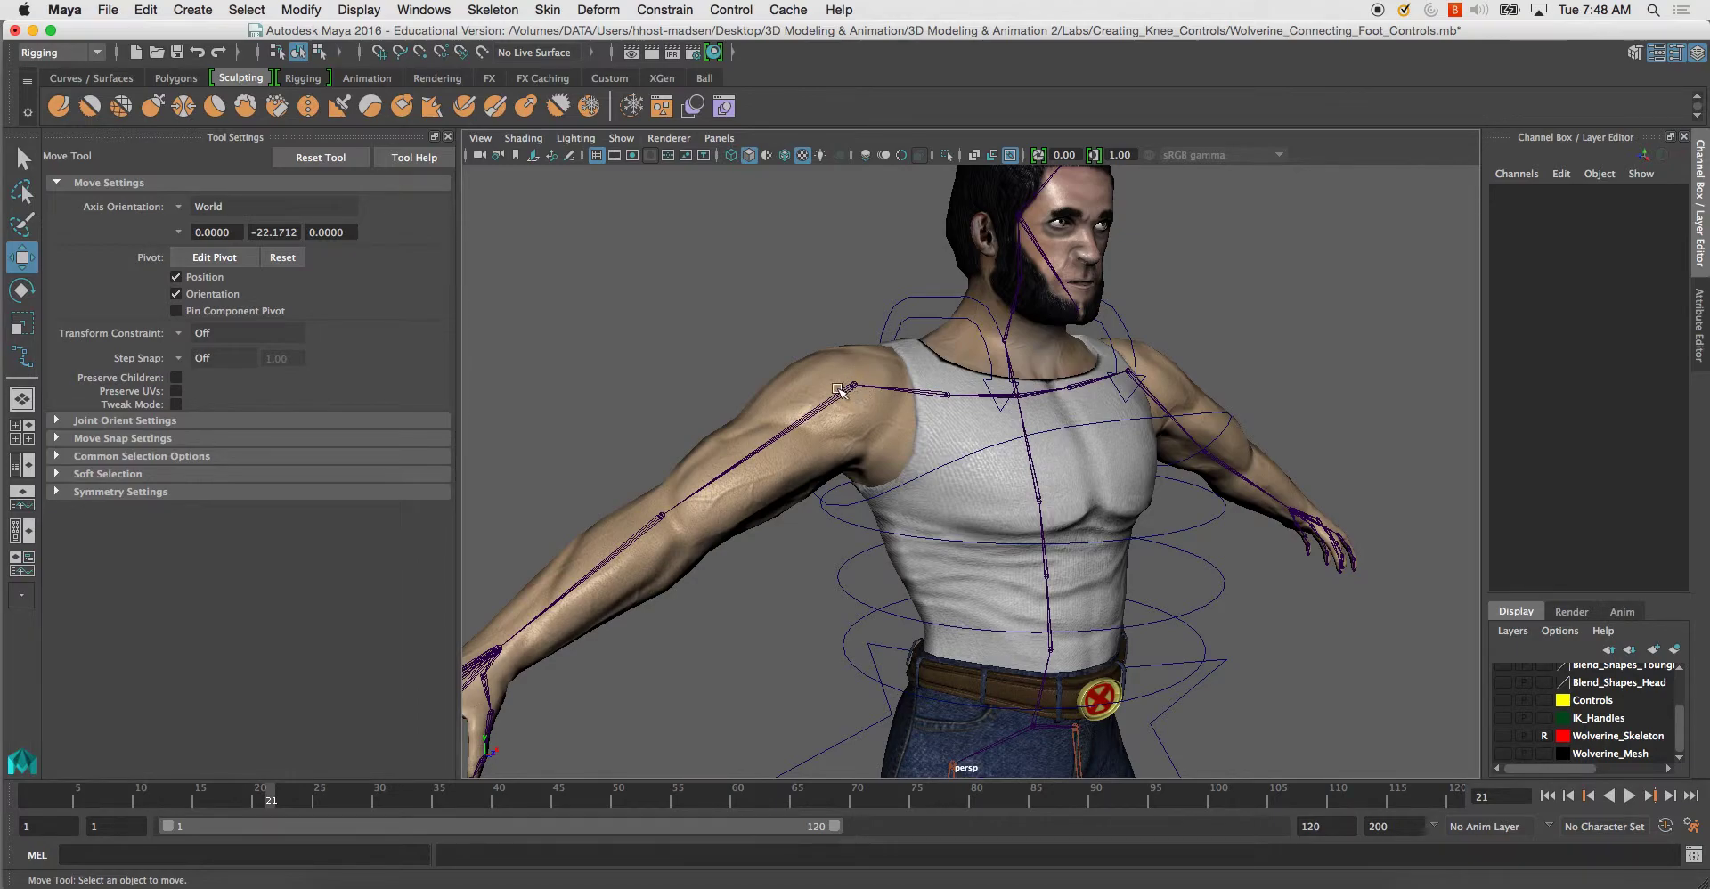
{"action": "left_click_drag", "start_coordinate": [701, 541], "coordinate": [663, 583], "text": "alt"}
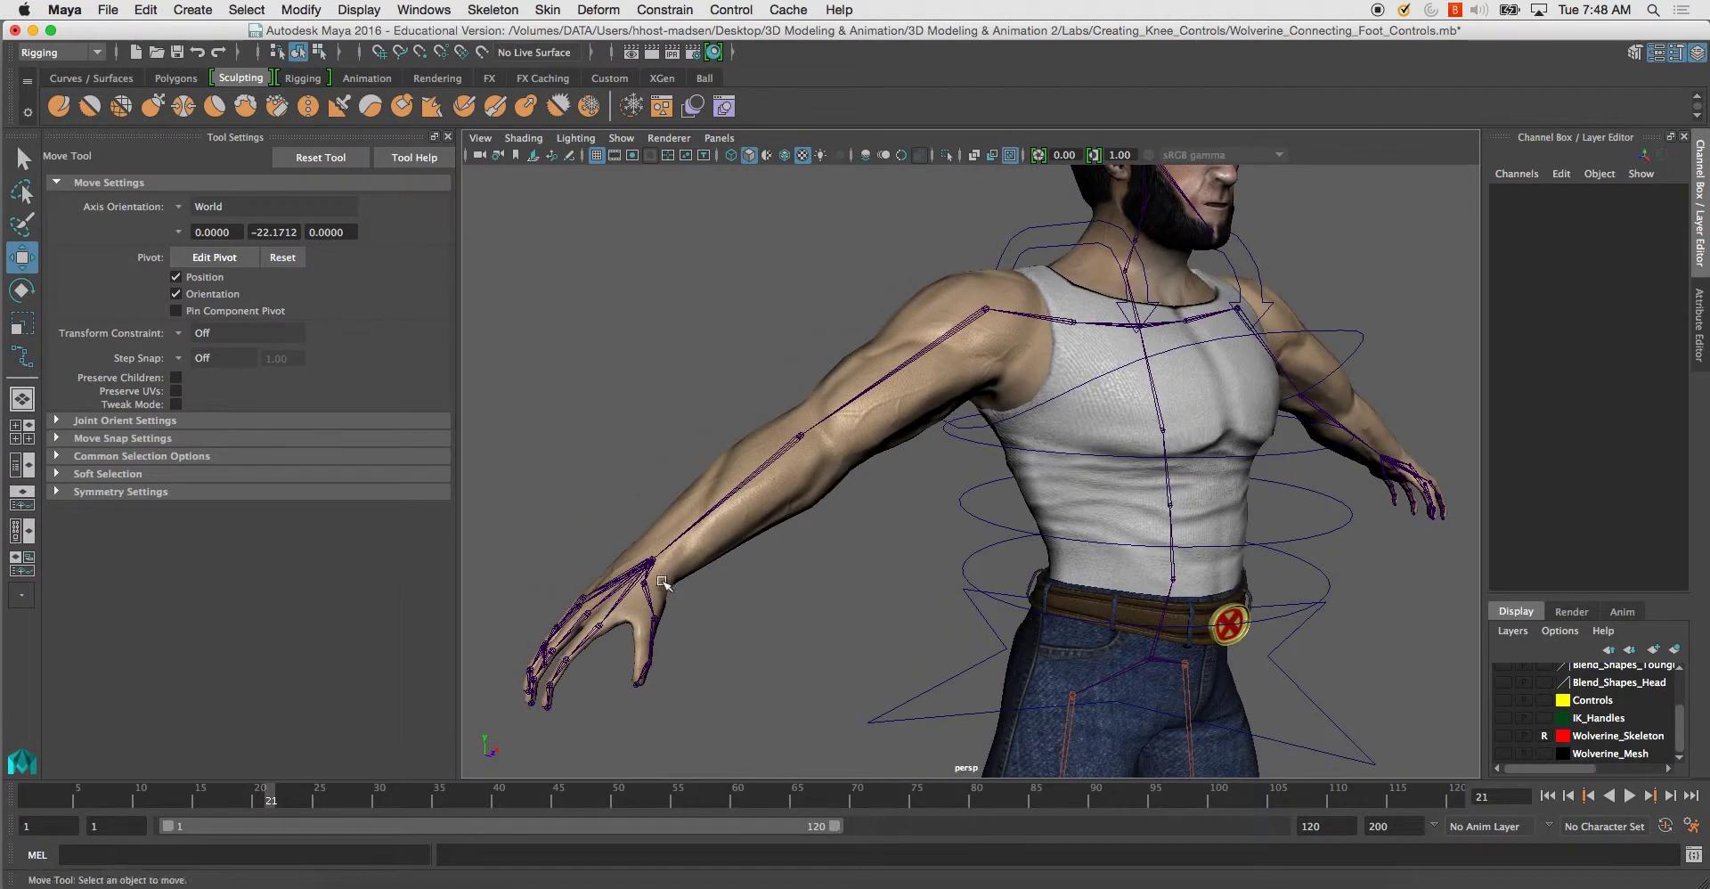
{"action": "middle_click_drag", "start_coordinate": [1149, 429], "coordinate": [1010, 511], "text": "alt"}
{"action": "right_click_drag", "start_coordinate": [1010, 512], "coordinate": [956, 474], "text": "alt"}
{"action": "left_click_drag", "start_coordinate": [956, 474], "coordinate": [812, 470], "text": "alt"}
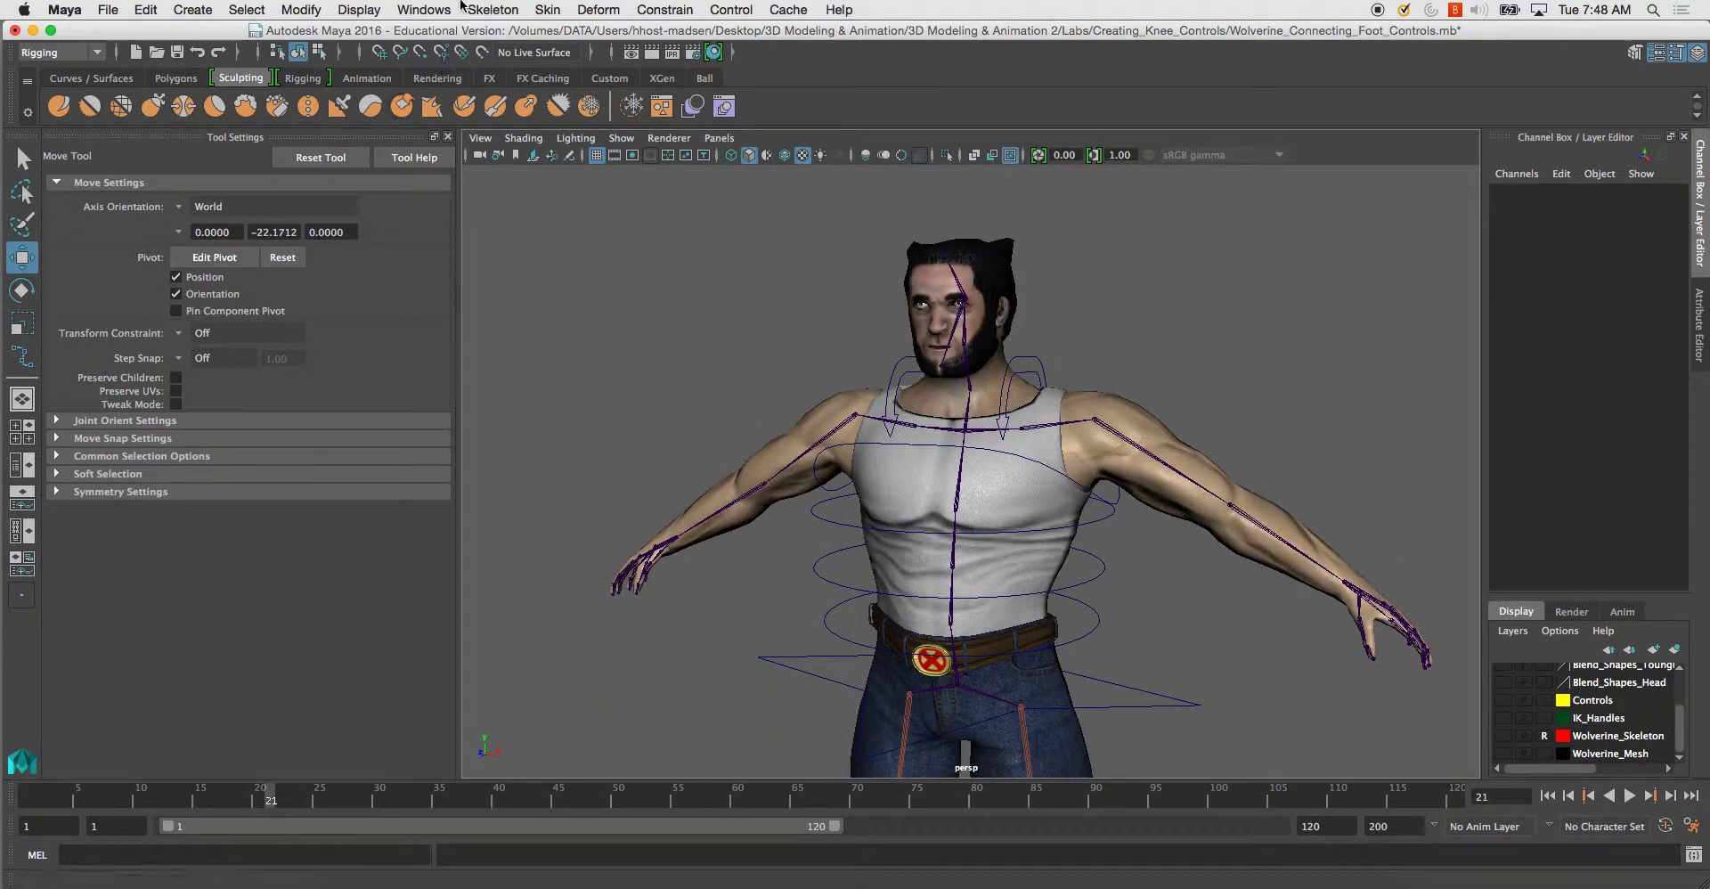
Create a NURBS circle and snap it onto the character's left shoulder joint at about 4.015, 8.773, -0.518.
{"action": "left_click", "coordinate": [200, 12]}
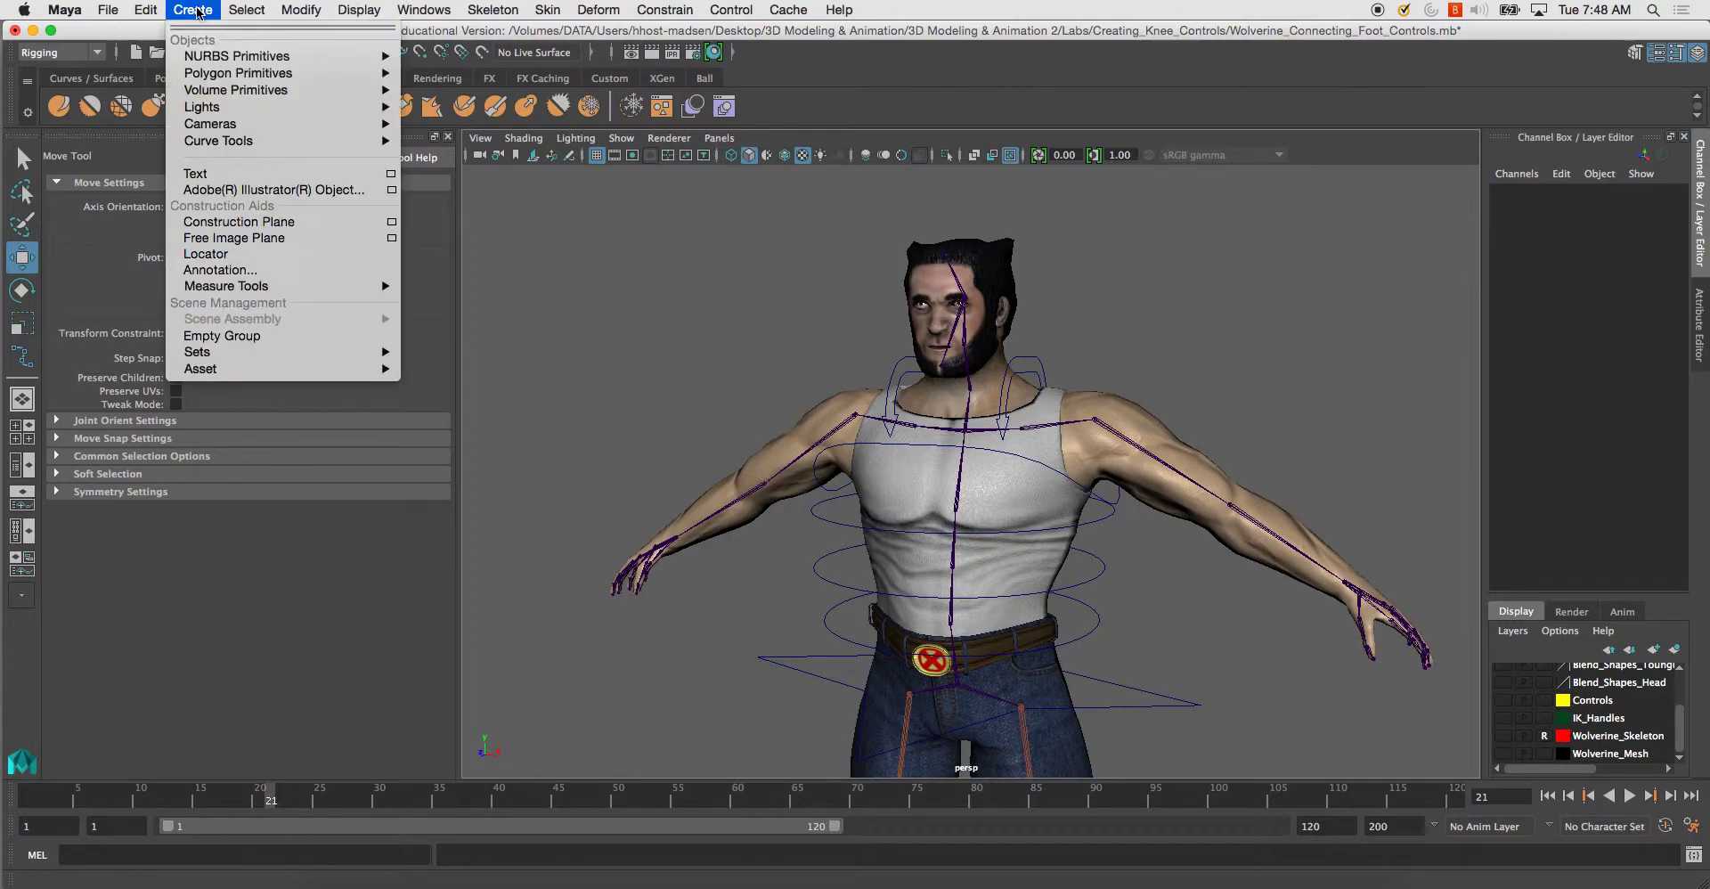
{"action": "mouse_move", "coordinate": [230, 57]}
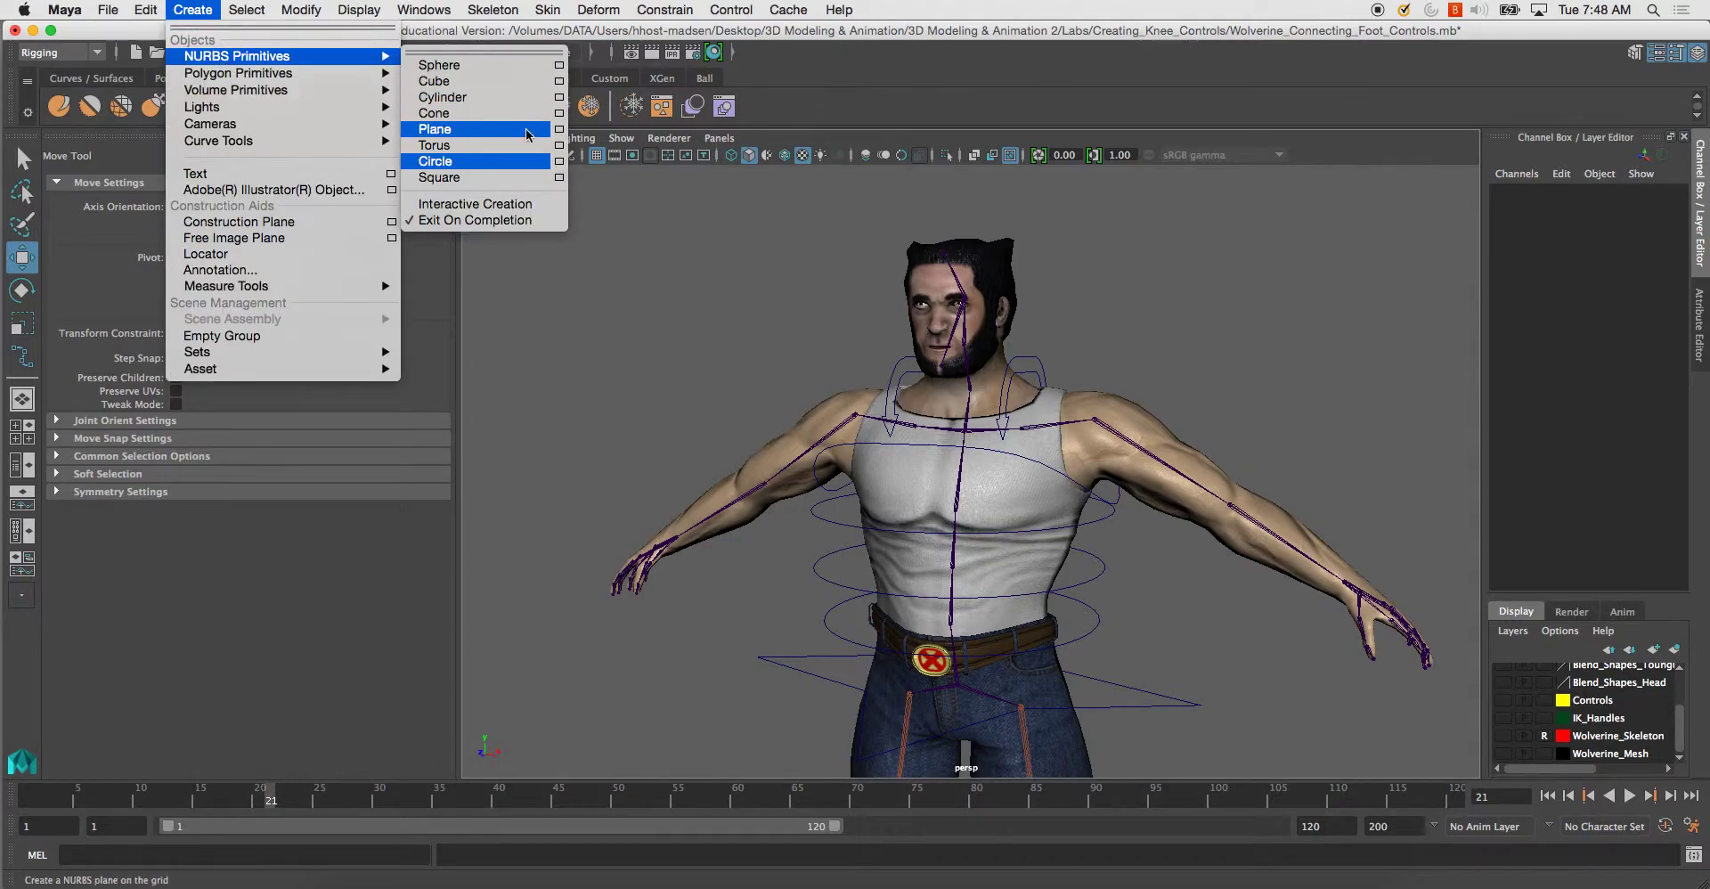
{"action": "left_click", "coordinate": [521, 162]}
{"action": "right_click_drag", "start_coordinate": [840, 345], "coordinate": [815, 347], "text": "alt"}
{"action": "middle_click_drag", "start_coordinate": [815, 347], "coordinate": [689, 221], "text": "alt"}
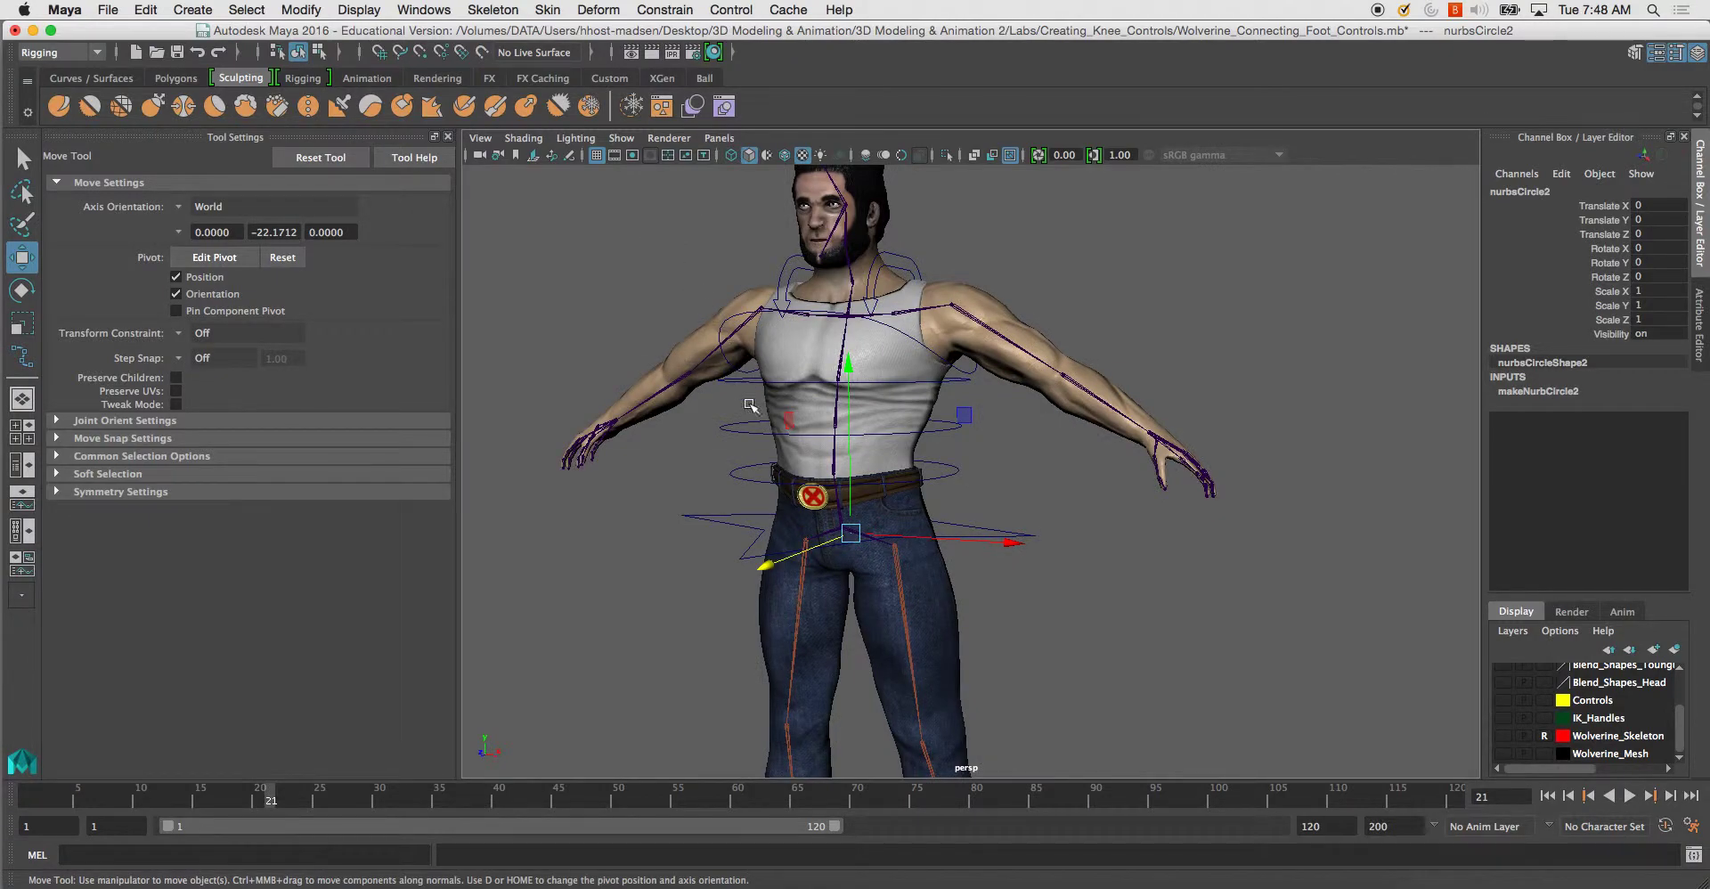
{"action": "left_click_drag", "start_coordinate": [840, 529], "coordinate": [952, 305]}
{"action": "key", "text": "f"}
{"action": "scroll", "coordinate": [893, 425], "scroll_direction": "up", "scroll_amount": 3}
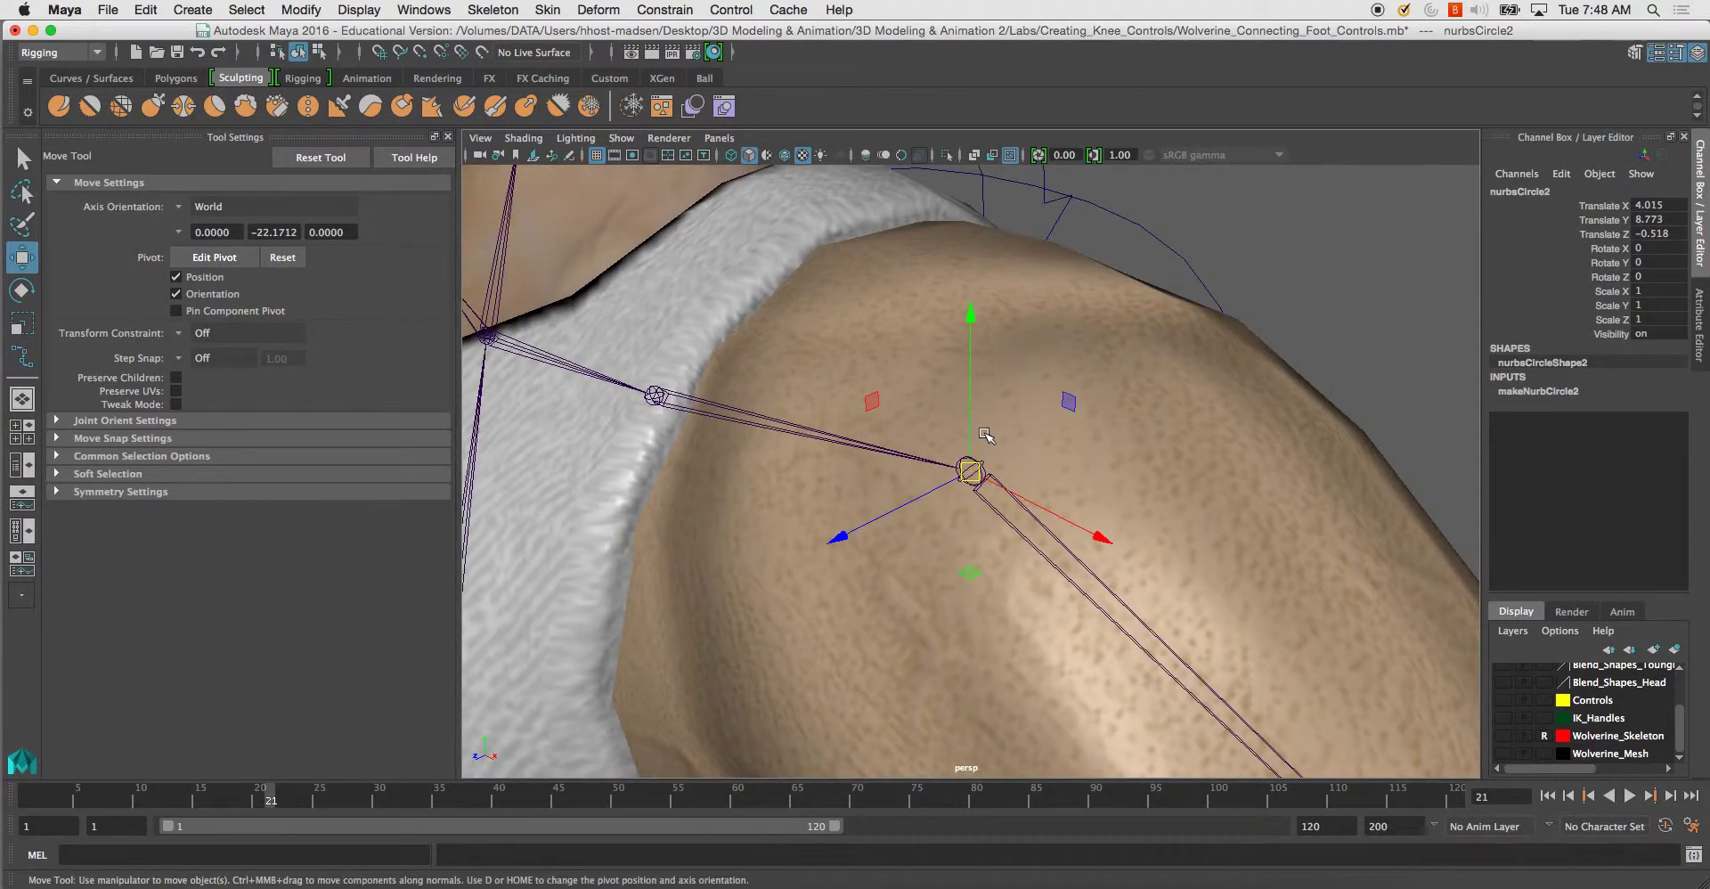
Set the shoulder circle's Z rotation to 90 and scale it uniformly to about 2.516 so it encloses the upper arm.
{"action": "key", "text": "e"}
{"action": "left_click_drag", "start_coordinate": [1077, 443], "coordinate": [888, 278]}
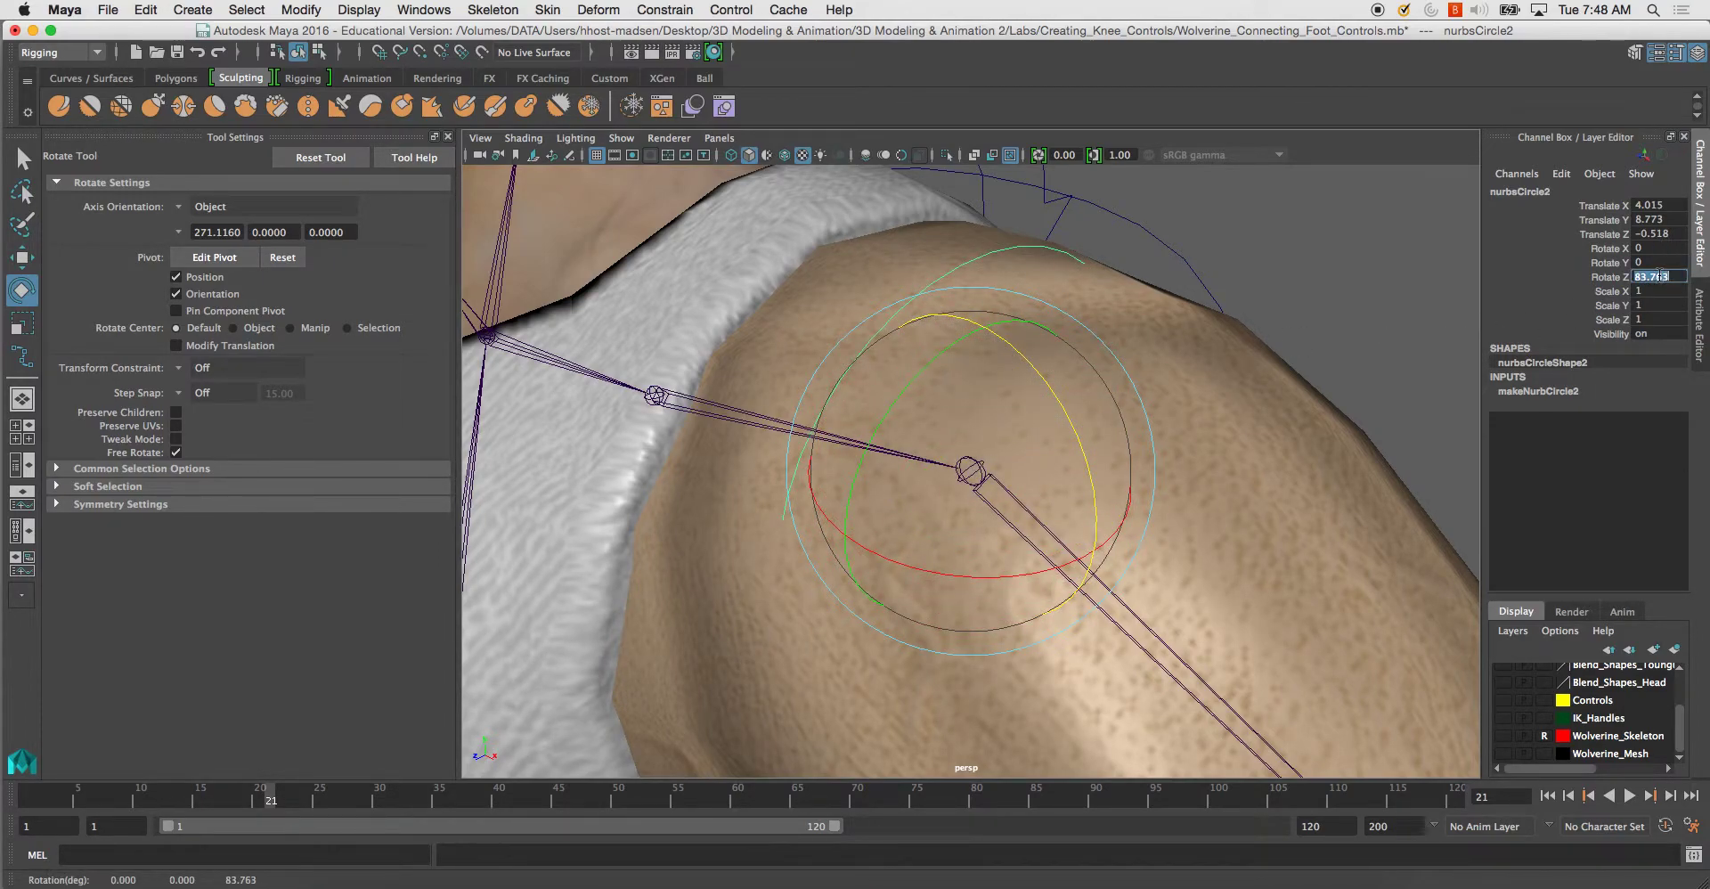
{"action": "key", "text": "Return"}
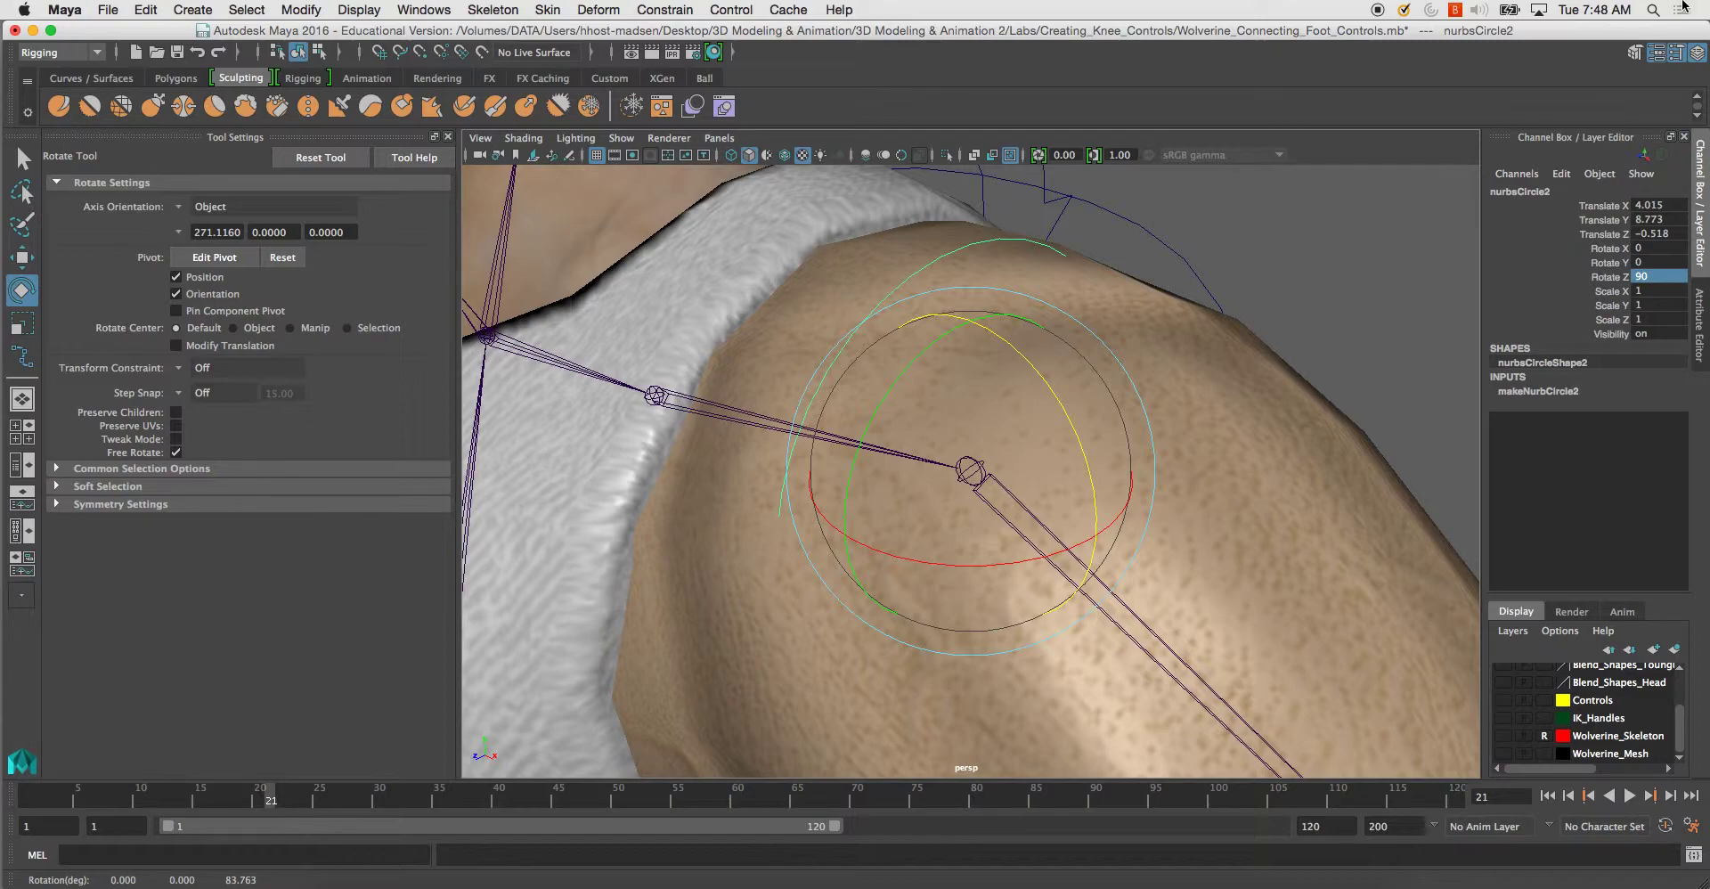
{"action": "scroll", "coordinate": [1107, 484], "scroll_direction": "down", "scroll_amount": 5}
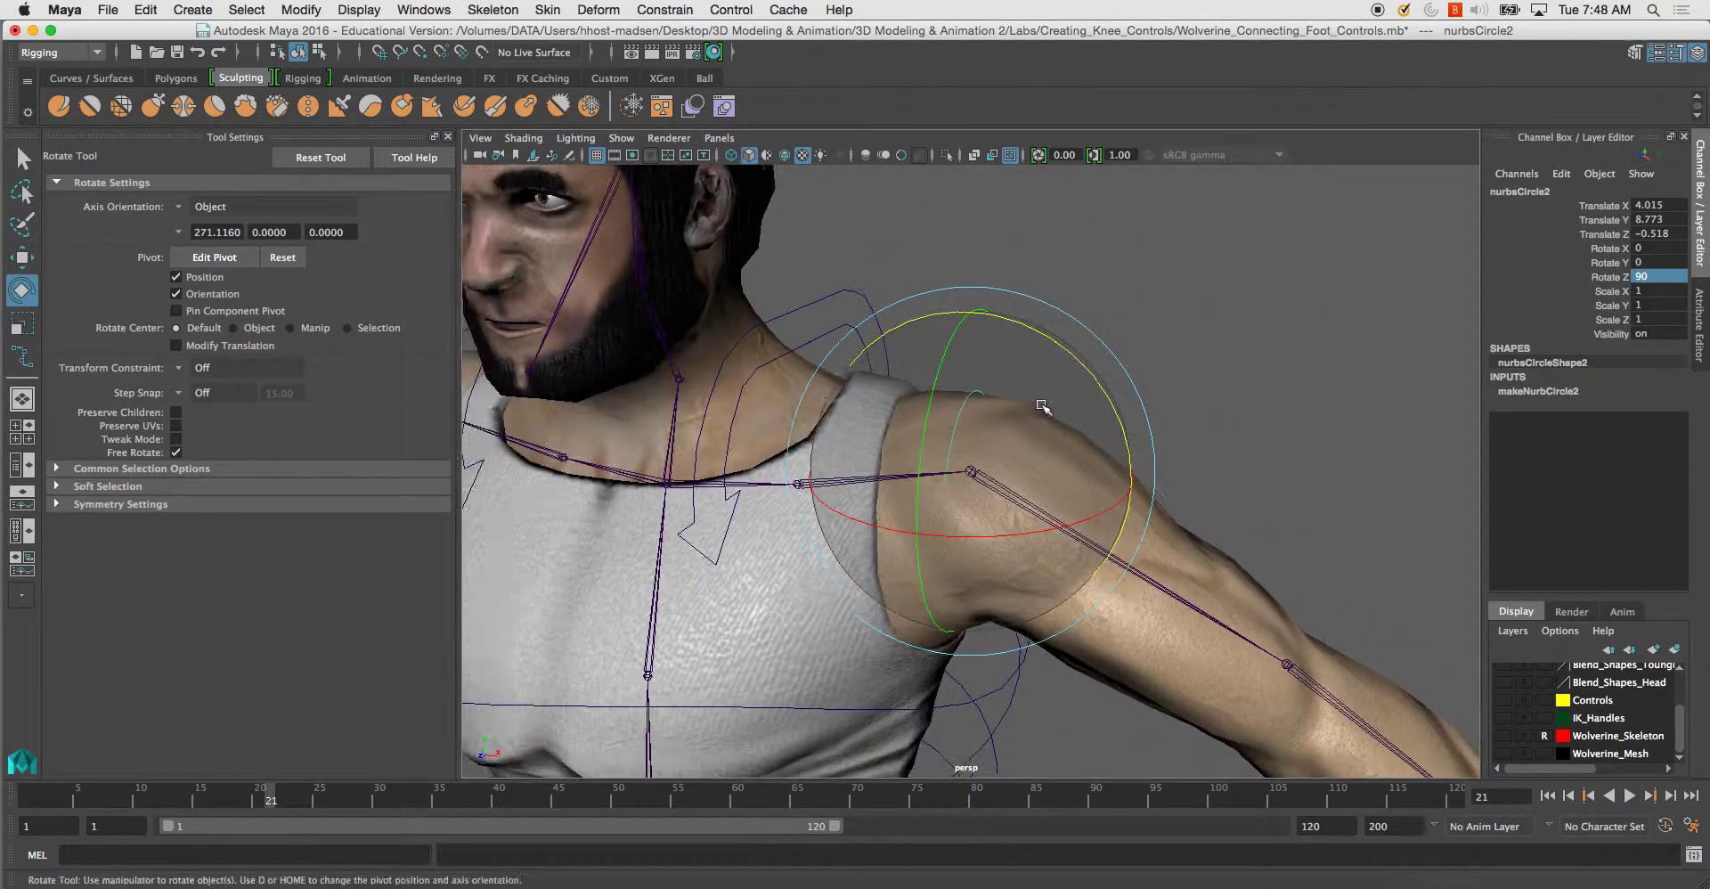
{"action": "key", "text": "r"}
{"action": "left_click_drag", "start_coordinate": [971, 471], "coordinate": [1161, 562]}
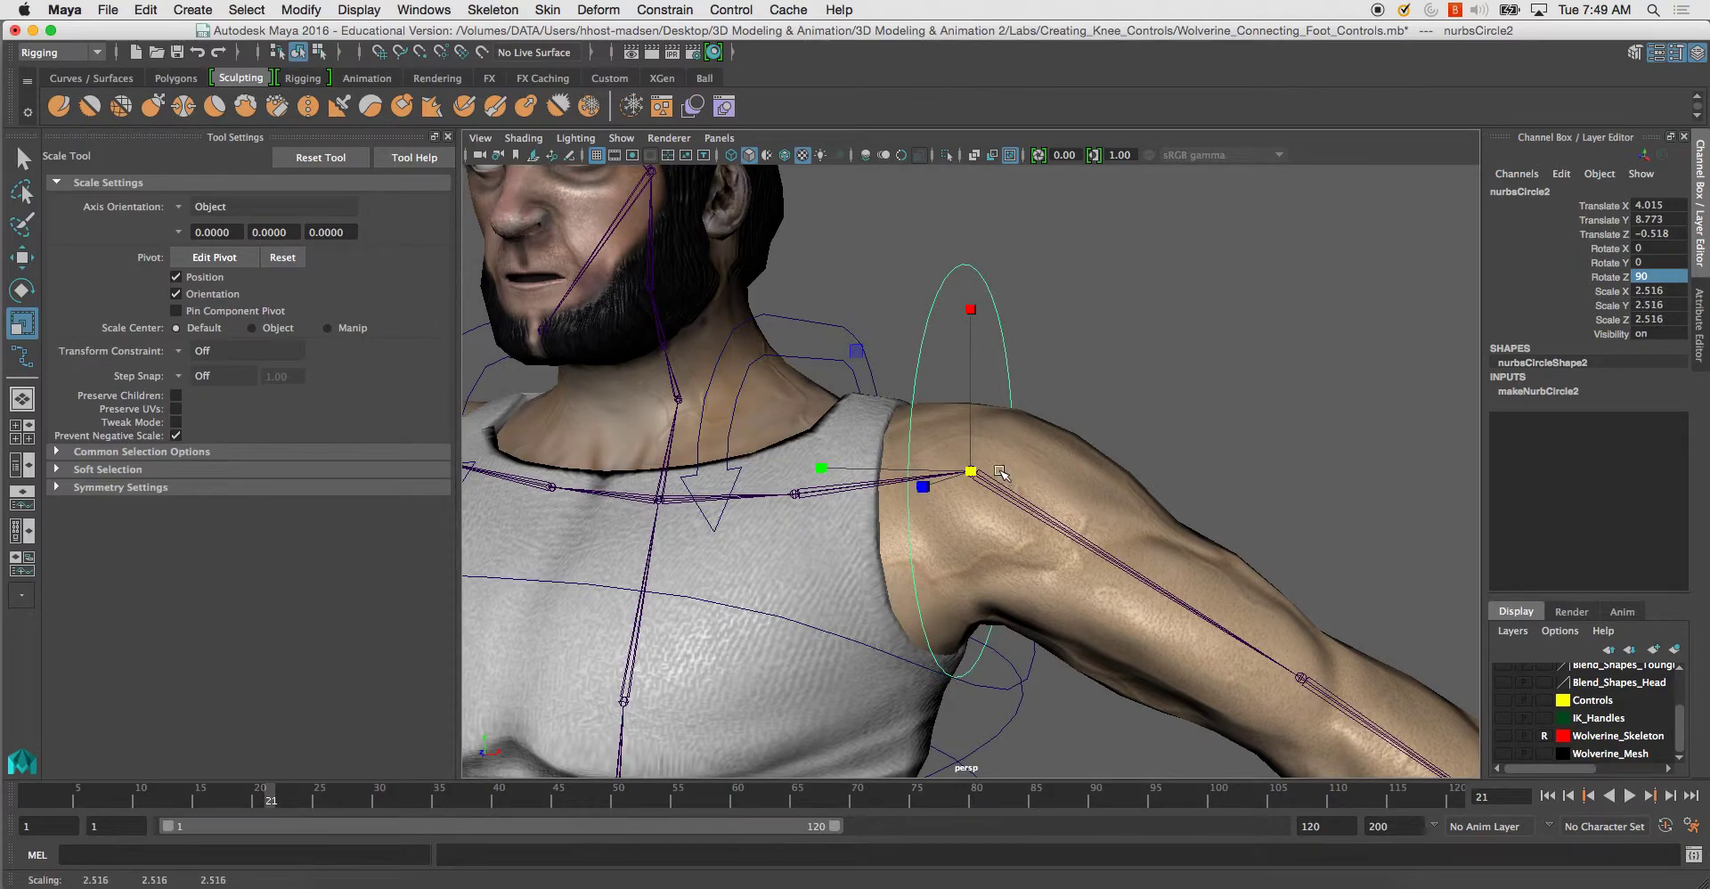
{"action": "left_click_drag", "start_coordinate": [1001, 471], "coordinate": [931, 444], "text": "alt"}
Lower the shoulder circle to about 8.314 in Y and move its pivot onto the shoulder joint.
{"action": "key", "text": "w"}
{"action": "left_click_drag", "start_coordinate": [971, 308], "coordinate": [972, 345]}
{"action": "left_click_drag", "start_coordinate": [975, 412], "coordinate": [1015, 472], "text": "alt"}
{"action": "key", "text": "d"}
{"action": "left_click_drag", "start_coordinate": [865, 390], "coordinate": [1004, 395], "text": "alt"}
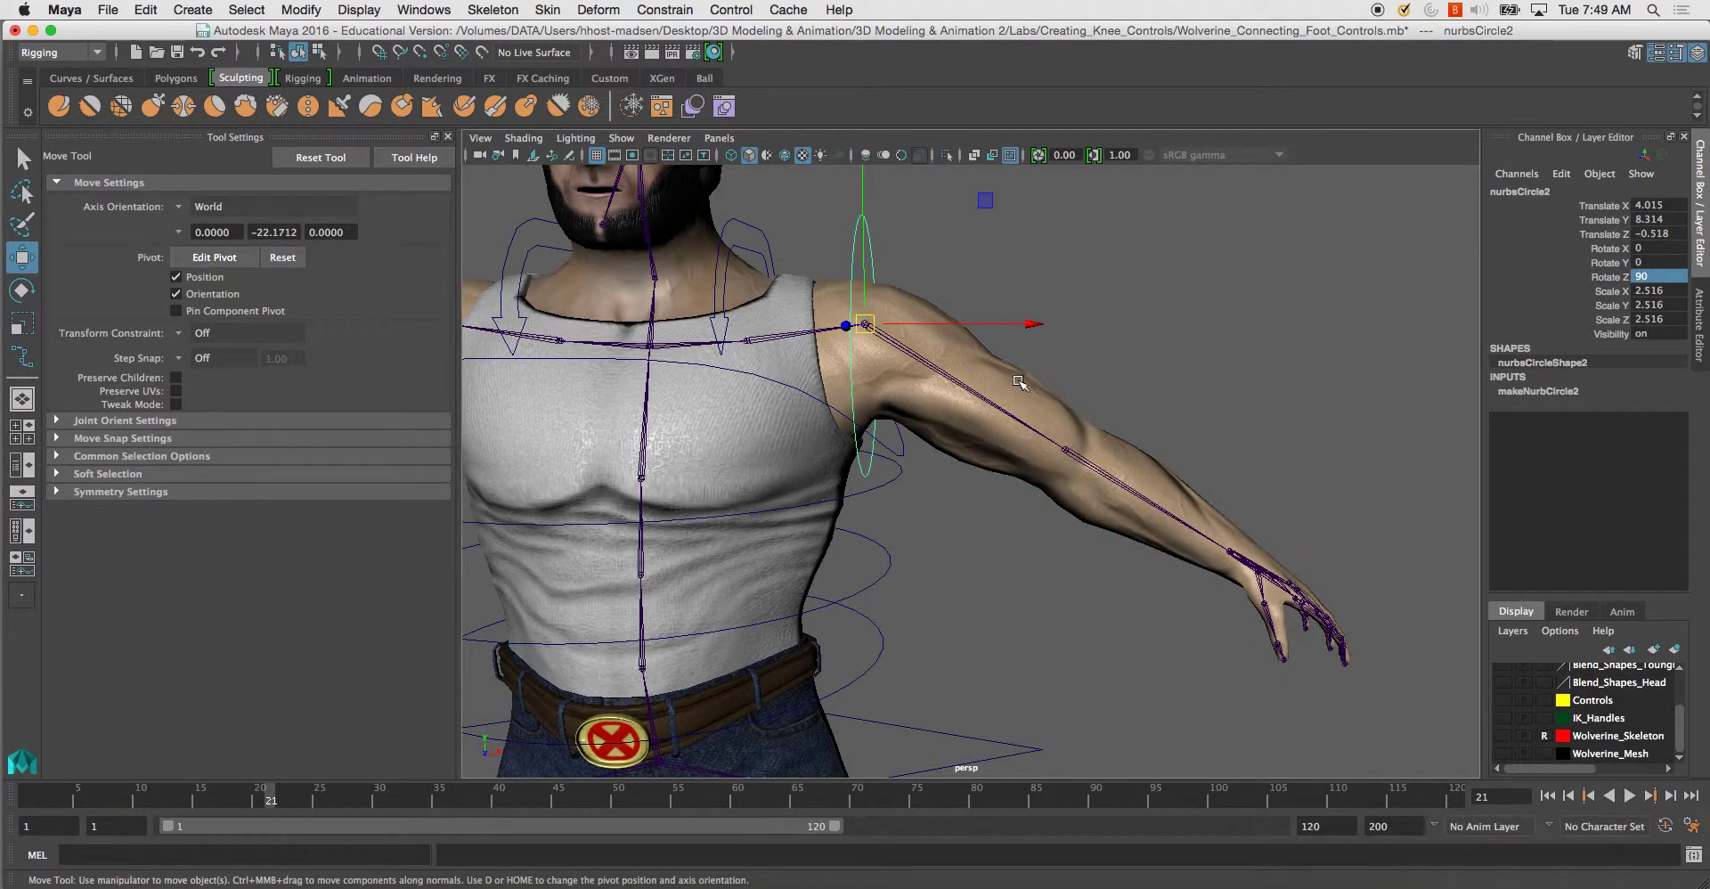
Duplicate the shoulder circle, snap the copy onto the elbow joint and scale it uniformly to about 2.067.
{"action": "key", "text": "ctrl+d"}
{"action": "left_click_drag", "start_coordinate": [866, 324], "coordinate": [1068, 452]}
{"action": "key", "text": "f"}
{"action": "mouse_move", "coordinate": [964, 453]}
{"action": "left_mouse_down", "text": "alt"}
{"action": "mouse_move", "coordinate": [916, 452]}
{"action": "mouse_move", "coordinate": [1024, 458]}
{"action": "mouse_move", "coordinate": [987, 469]}
{"action": "mouse_move", "coordinate": [944, 438]}
{"action": "left_mouse_up", "text": "alt"}
{"action": "key", "text": "r"}
Try to rotate the elbow circle so it lines up with the arm's angle.
{"action": "key", "text": "e"}
{"action": "left_click_drag", "start_coordinate": [901, 300], "coordinate": [1018, 459]}
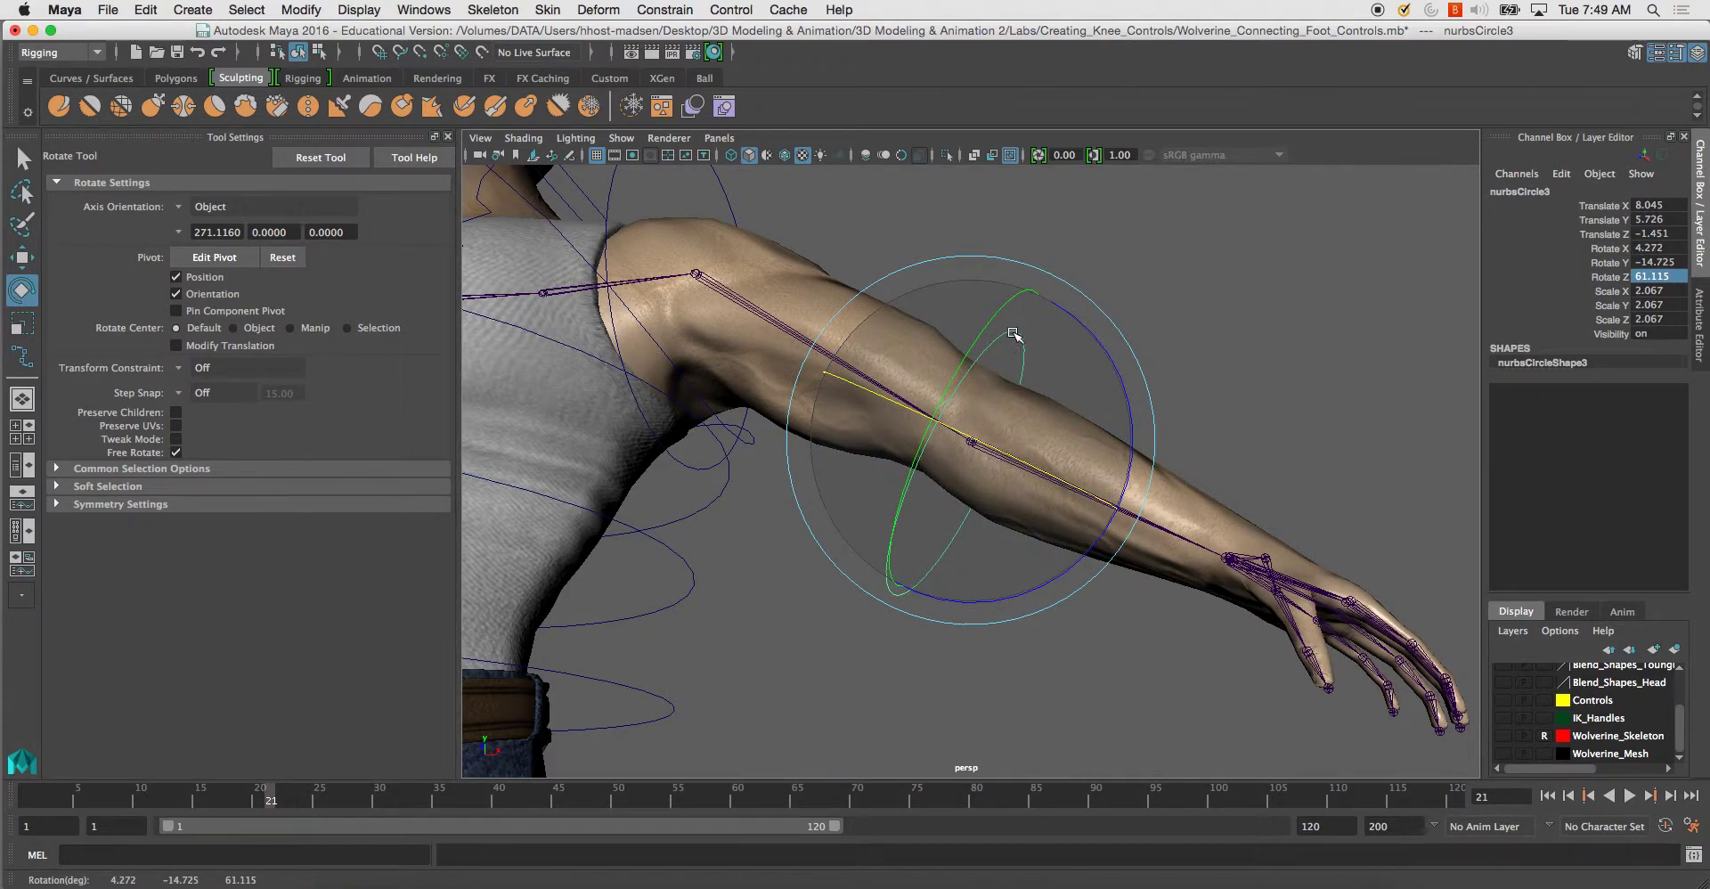
{"action": "key", "text": "z"}
{"action": "key", "text": "z"}
Center the pivot of the elbow circle.
{"action": "left_click_drag", "start_coordinate": [878, 318], "coordinate": [806, 337], "text": "alt"}
{"action": "left_click", "coordinate": [294, 9]}
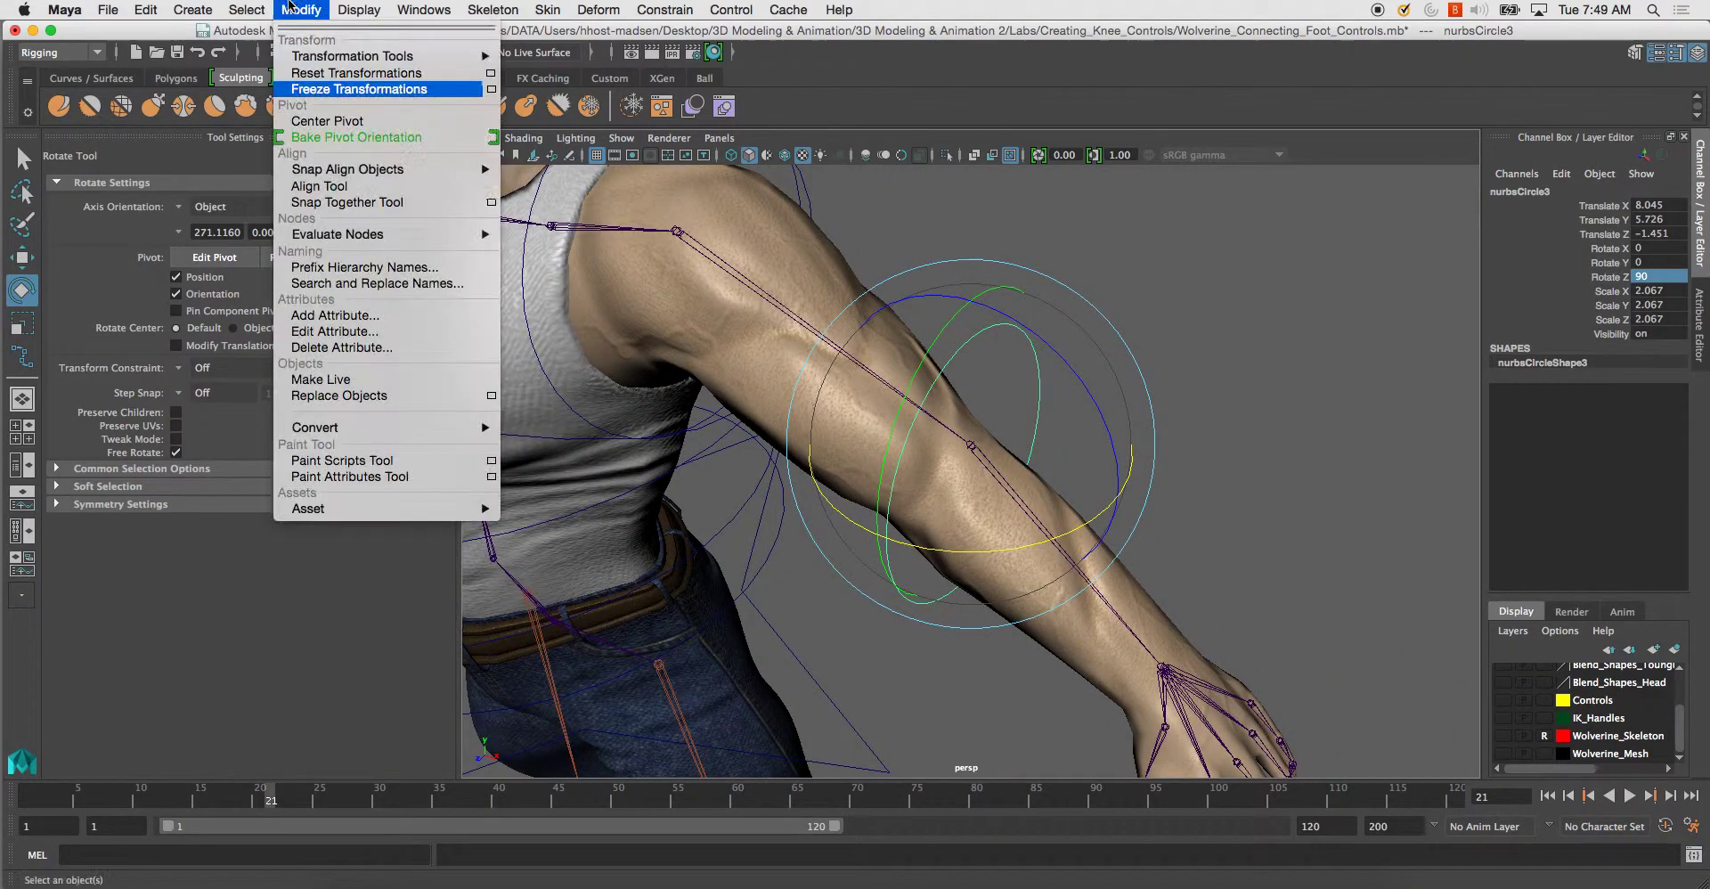
{"action": "left_click", "coordinate": [327, 120]}
Move the elbow circle to about 6.103 in Y and -0.711 in Z, and scale it uniformly to about 1.797.
{"action": "key", "text": "w"}
{"action": "left_click_drag", "start_coordinate": [971, 463], "coordinate": [801, 397]}
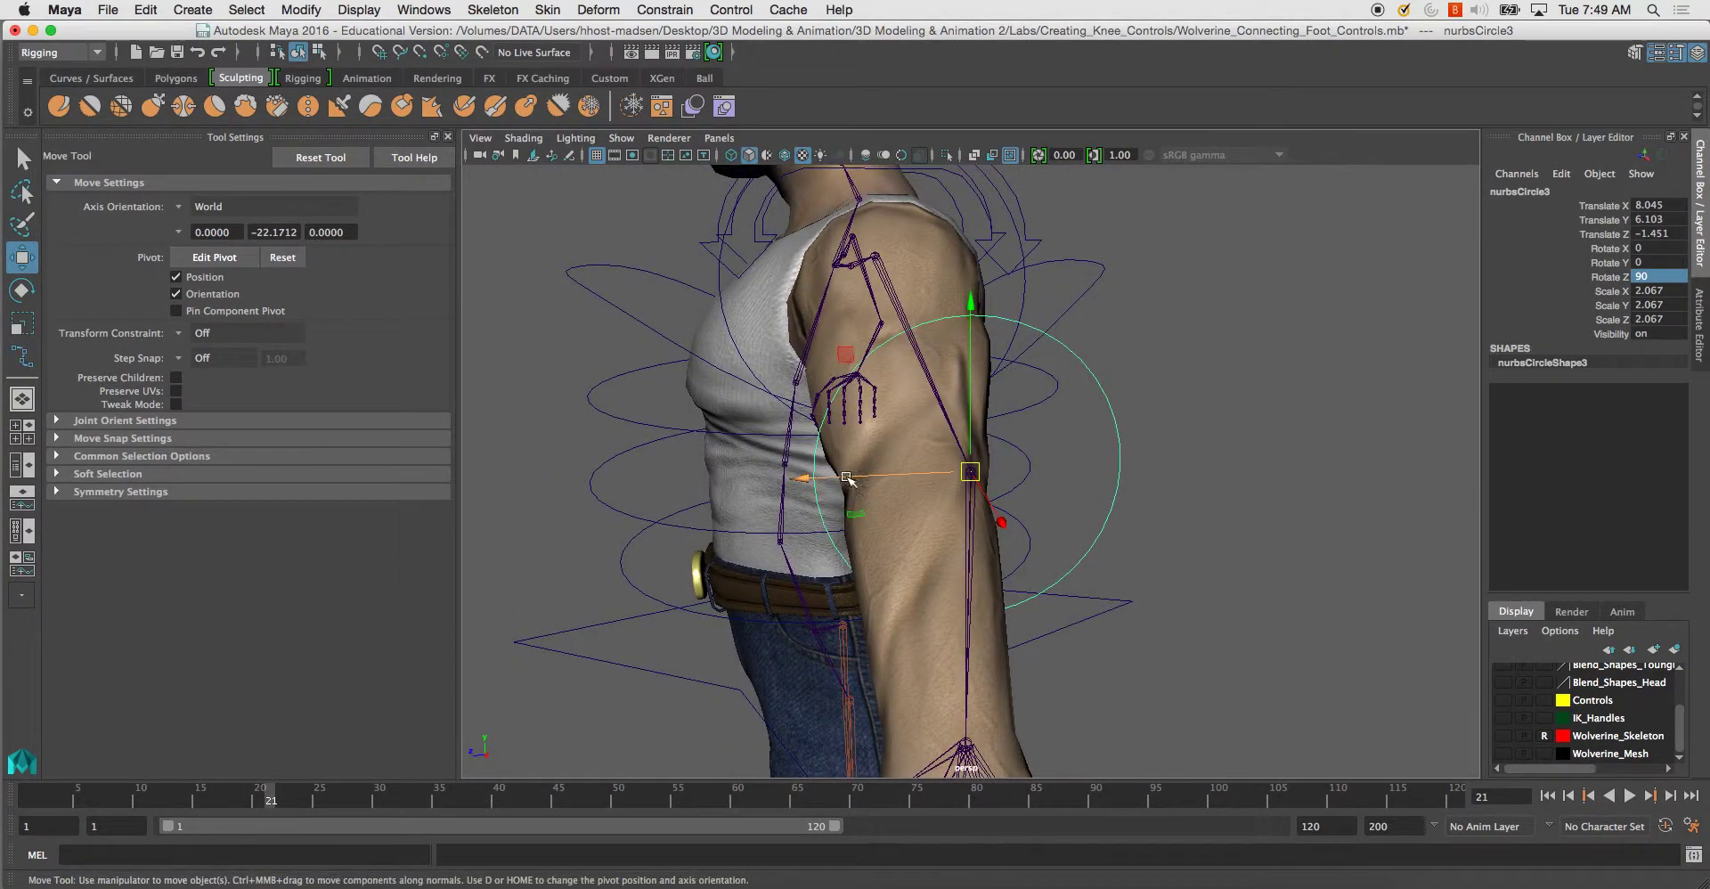
{"action": "left_click_drag", "start_coordinate": [835, 477], "coordinate": [790, 478]}
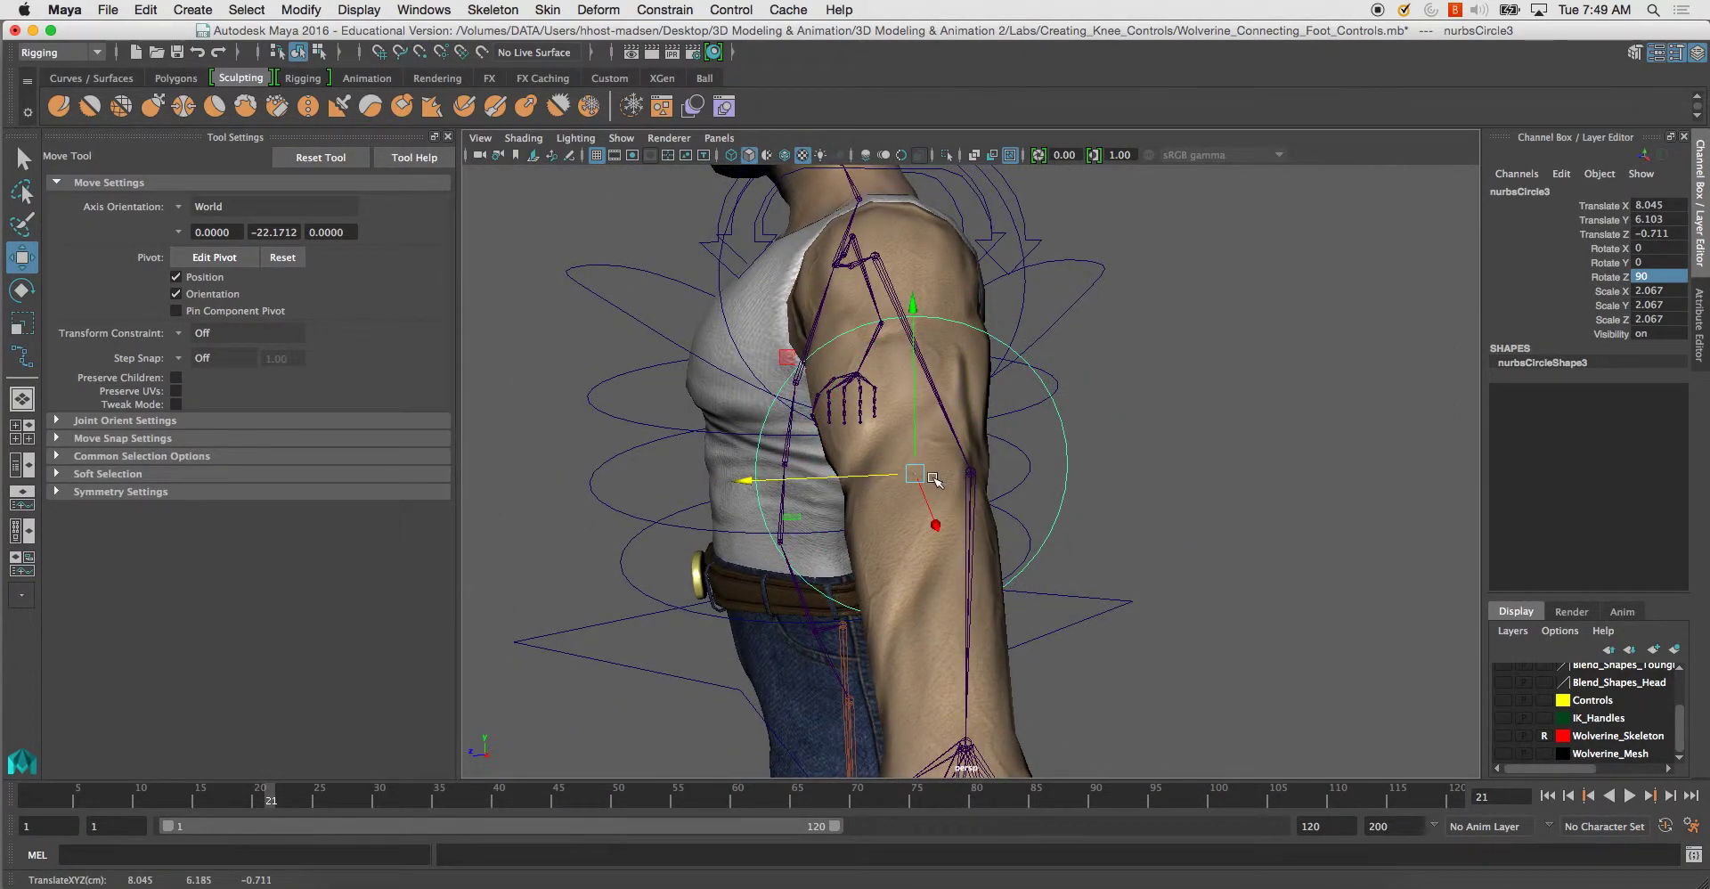
{"action": "key", "text": "r"}
{"action": "left_click_drag", "start_coordinate": [917, 476], "coordinate": [1037, 464]}
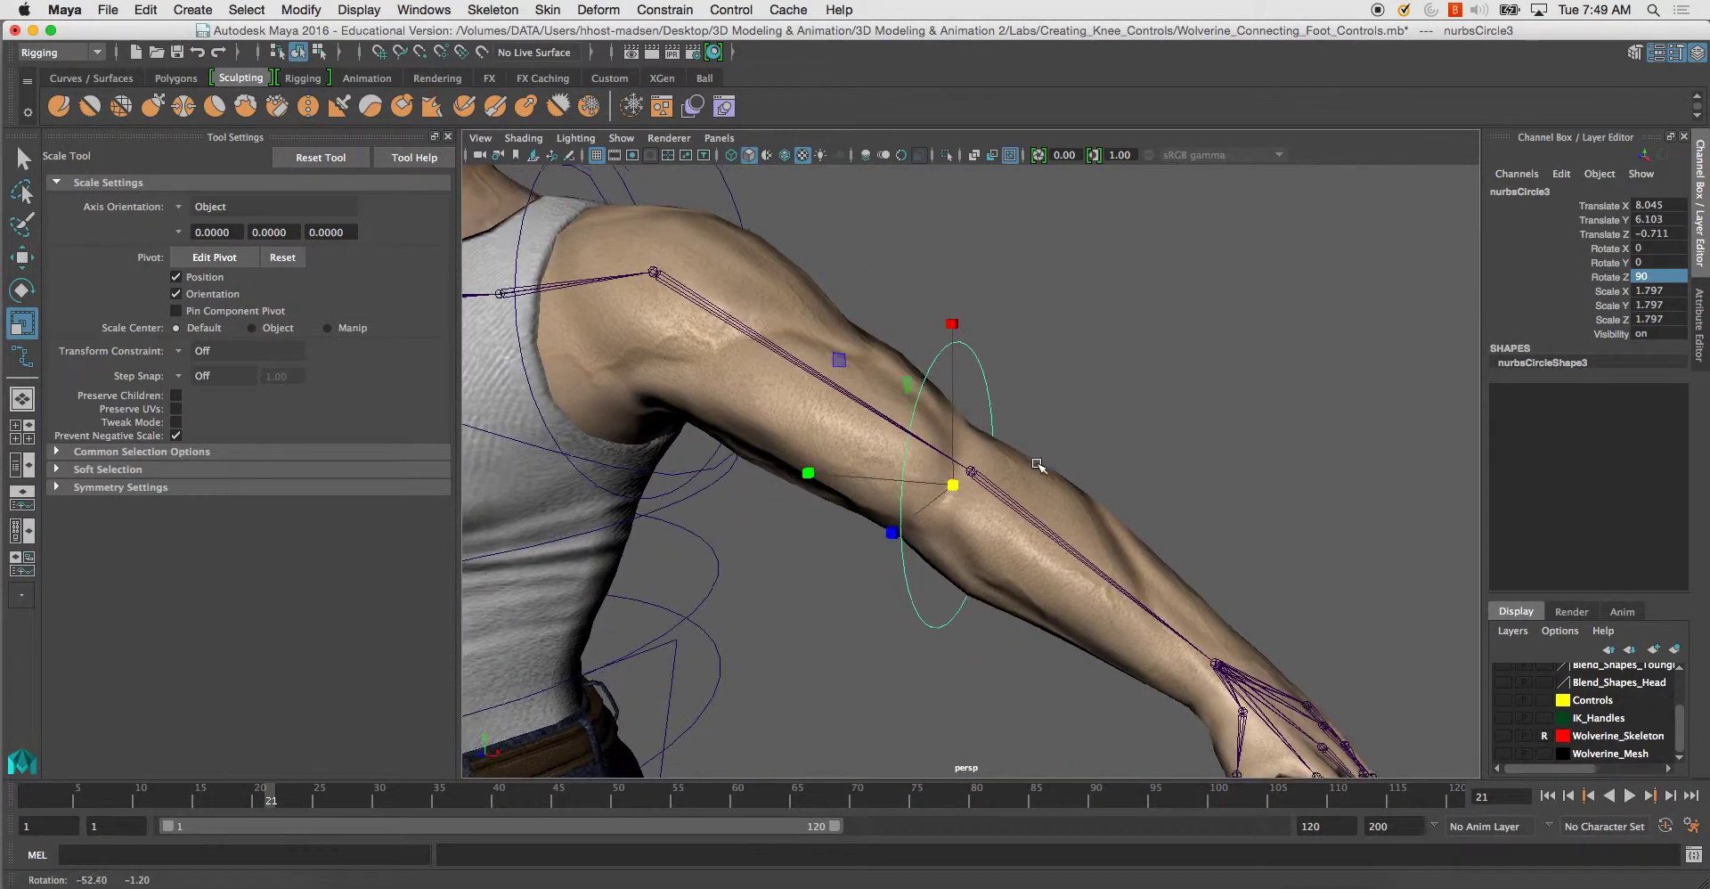
Rotate the elbow circle to about 61.374 in Z so it sits perpendicular to the arm.
{"action": "key", "text": "e"}
{"action": "left_click_drag", "start_coordinate": [1044, 359], "coordinate": [1080, 411]}
{"action": "key", "text": "space"}
{"action": "key", "text": "space"}
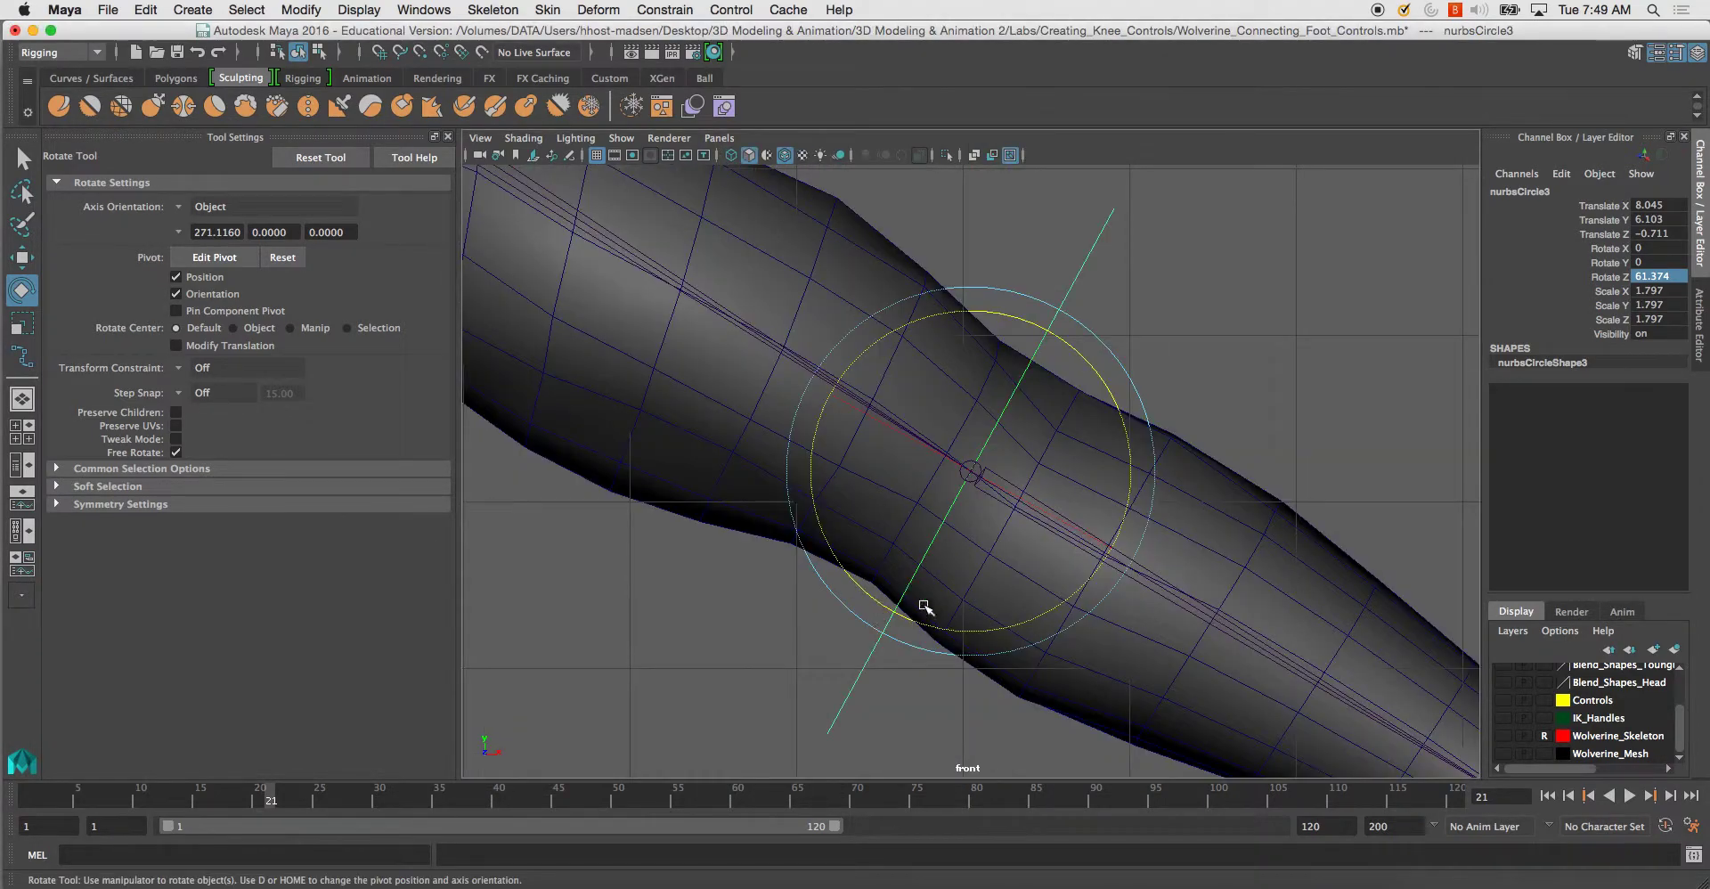
{"action": "scroll", "coordinate": [918, 570], "scroll_direction": "down", "scroll_amount": 5}
{"action": "left_click", "coordinate": [1199, 484]}
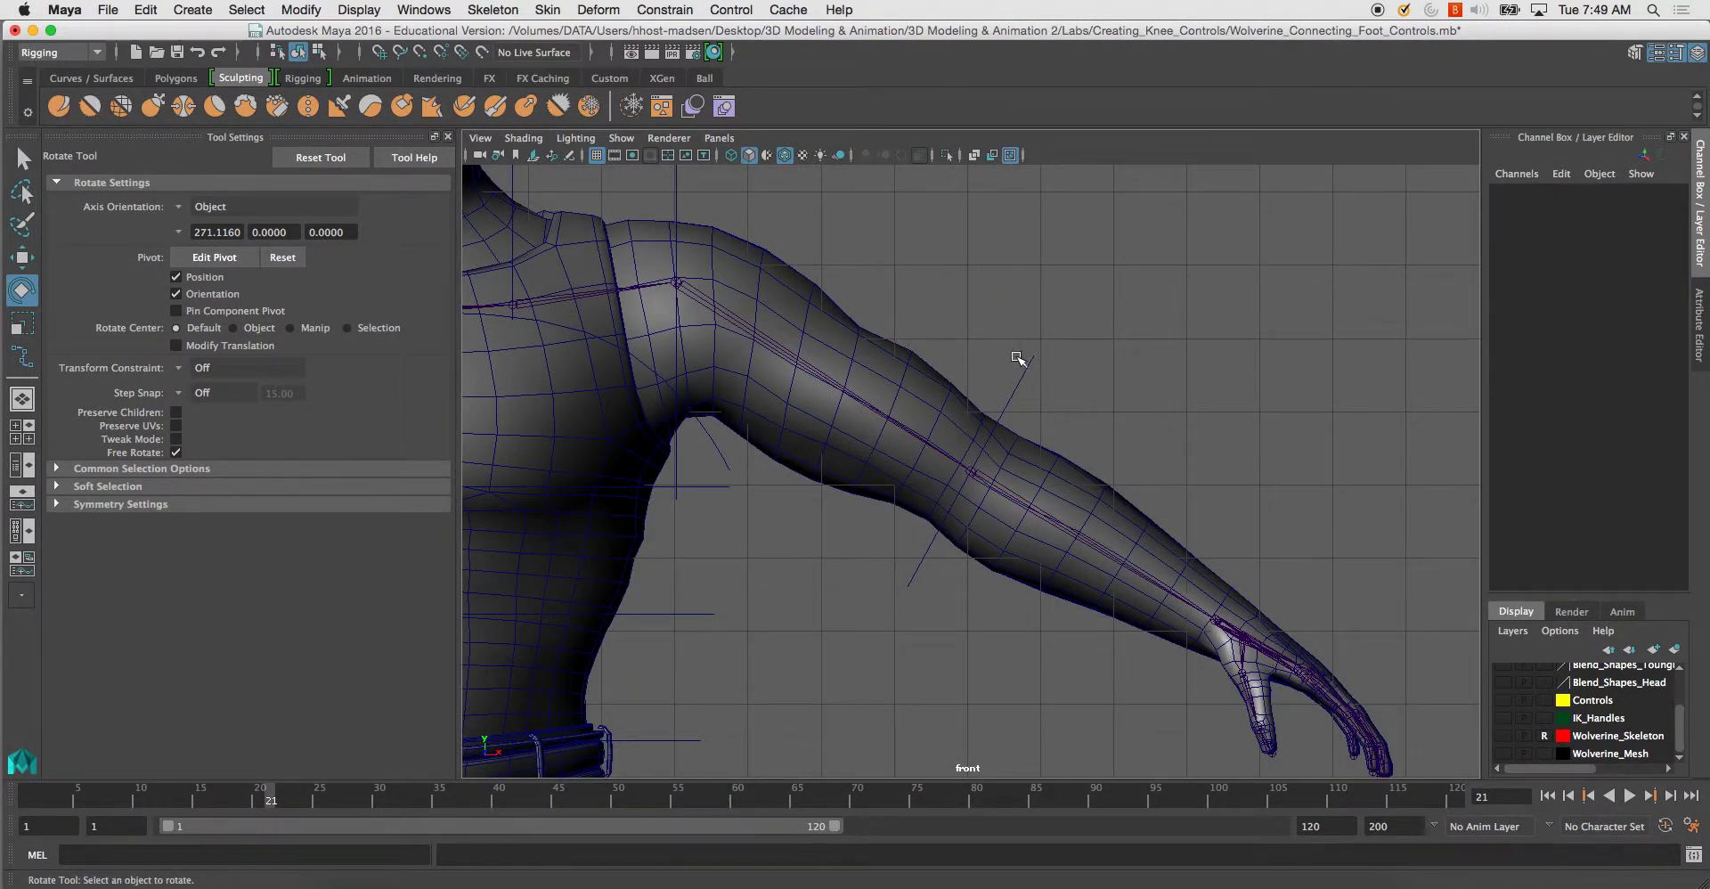
{"action": "left_click_drag", "start_coordinate": [1083, 407], "coordinate": [1161, 347]}
{"action": "key", "text": "space"}
{"action": "key", "text": "space"}
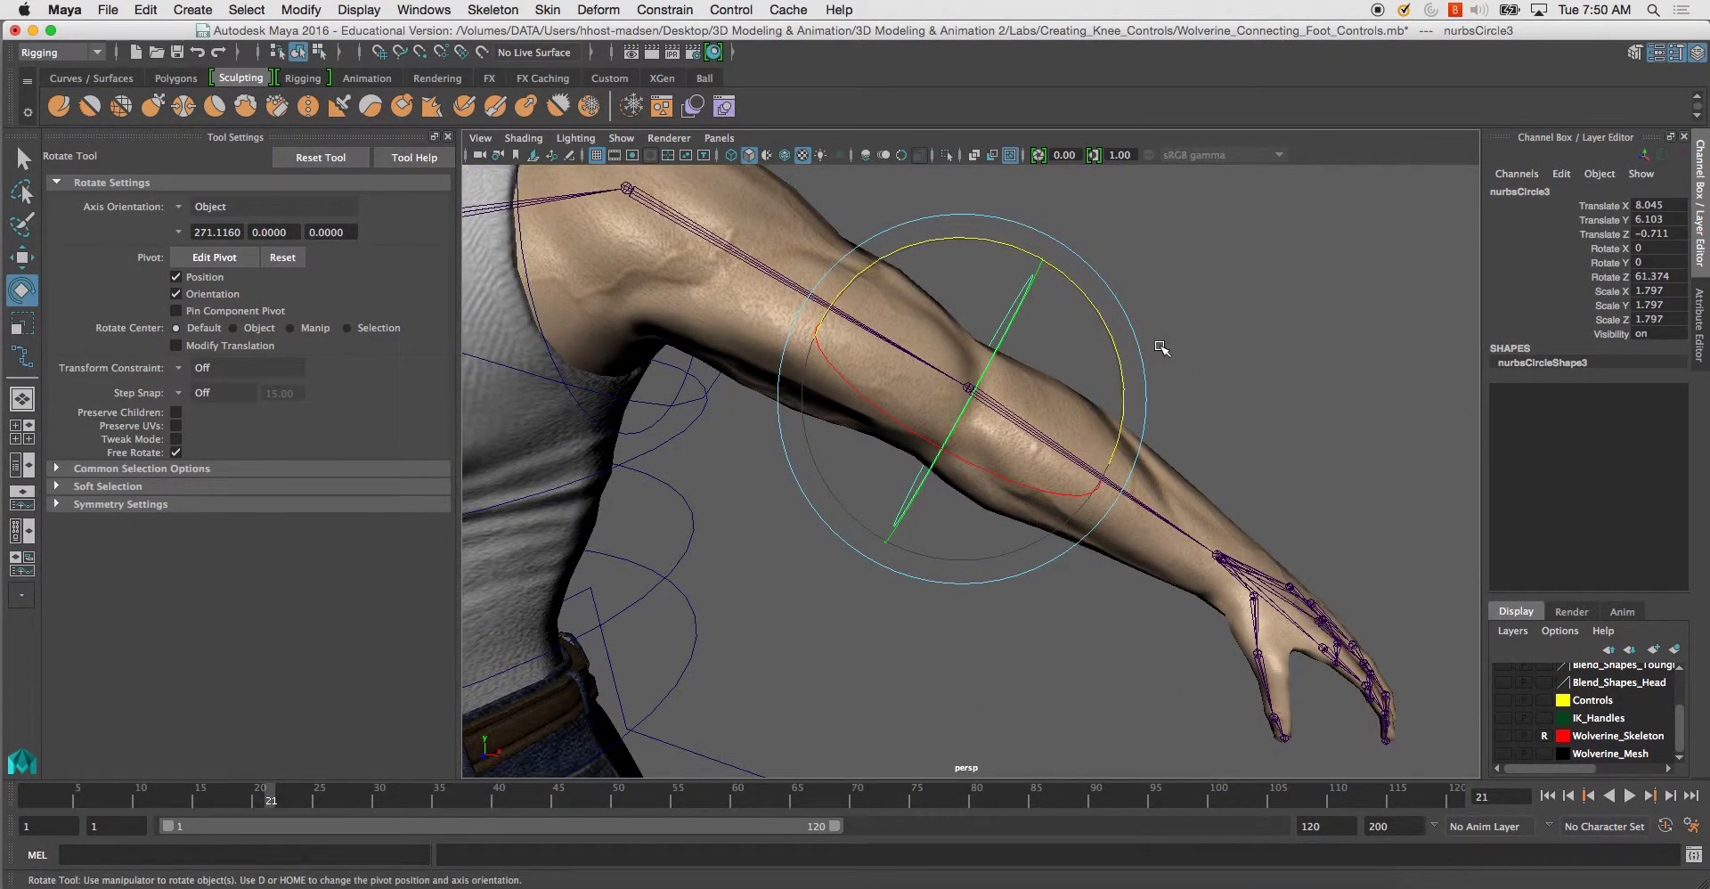
Duplicate the elbow circle, snap the copy onto the wrist joint and scale it uniformly to about 1.435.
{"action": "key", "text": "w"}
{"action": "left_click_drag", "start_coordinate": [969, 405], "coordinate": [1222, 568]}
{"action": "key", "text": "f"}
{"action": "left_click_drag", "start_coordinate": [1078, 511], "coordinate": [808, 441], "text": "alt"}
{"action": "right_click_drag", "start_coordinate": [809, 441], "coordinate": [997, 507], "text": "alt"}
{"action": "left_click_drag", "start_coordinate": [998, 508], "coordinate": [1248, 569], "text": "alt"}
{"action": "key", "text": "r"}
{"action": "left_click_drag", "start_coordinate": [971, 472], "coordinate": [928, 489]}
Freeze the transformations of the wrist, elbow and shoulder circles.
{"action": "left_click_drag", "start_coordinate": [1144, 563], "coordinate": [891, 517], "text": "alt"}
{"action": "right_click_drag", "start_coordinate": [890, 517], "coordinate": [739, 427], "text": "alt"}
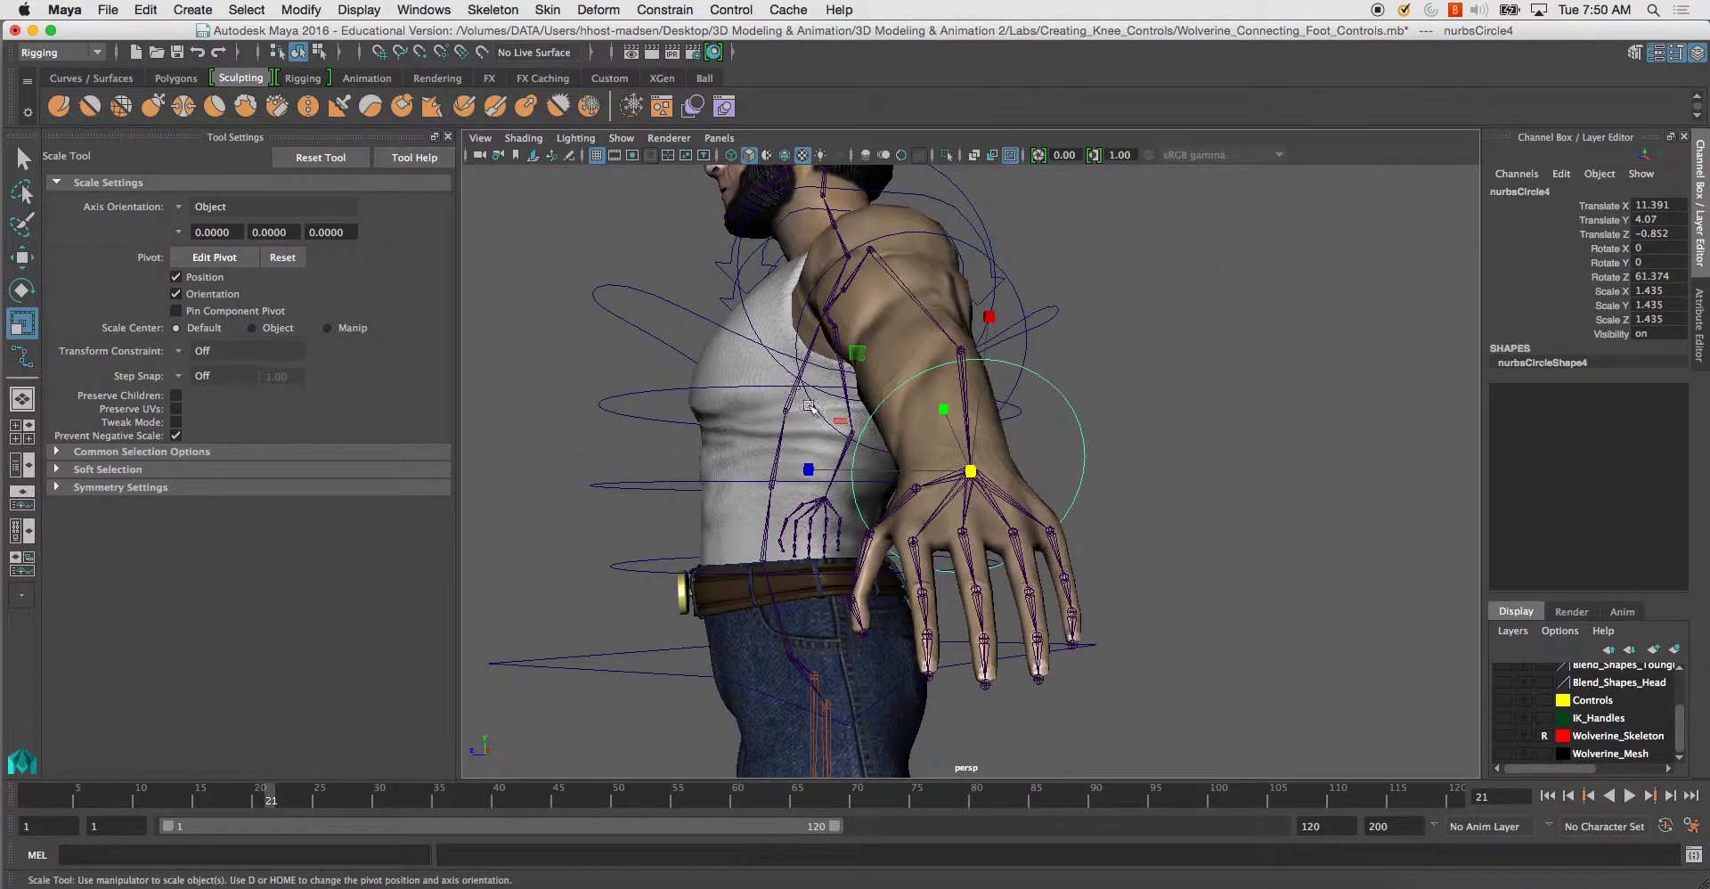
{"action": "left_click_drag", "start_coordinate": [712, 401], "coordinate": [1004, 356], "text": "alt"}
{"action": "right_click_drag", "start_coordinate": [1004, 355], "coordinate": [967, 356], "text": "alt"}
{"action": "left_click_drag", "start_coordinate": [966, 378], "coordinate": [884, 389], "text": "alt"}
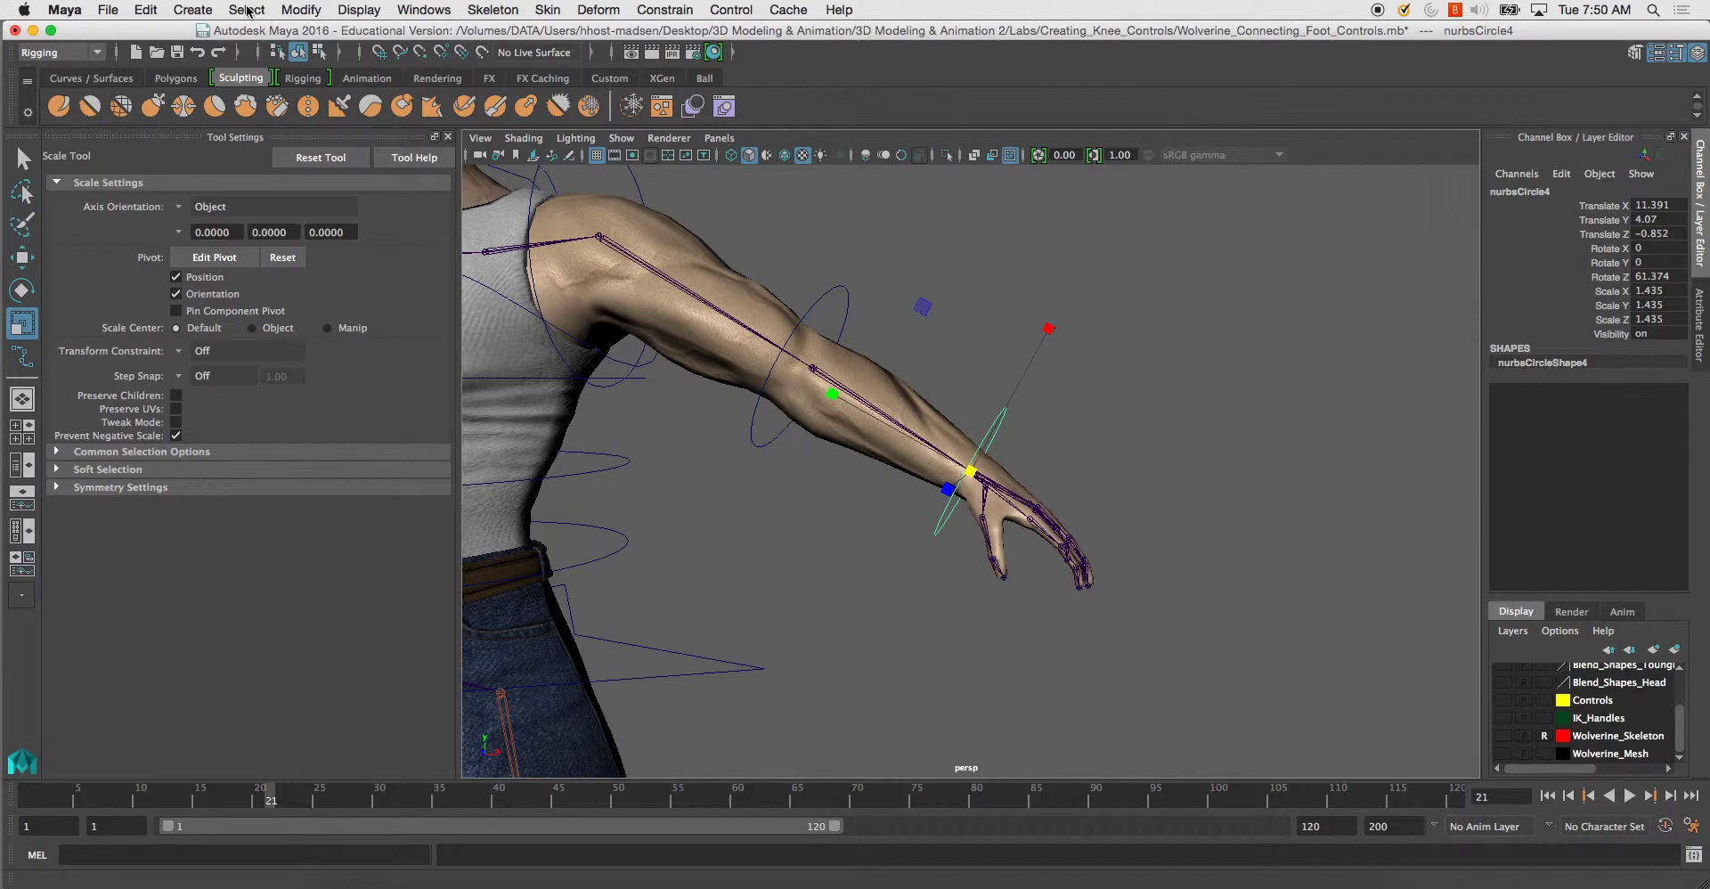
{"action": "left_click", "coordinate": [301, 10]}
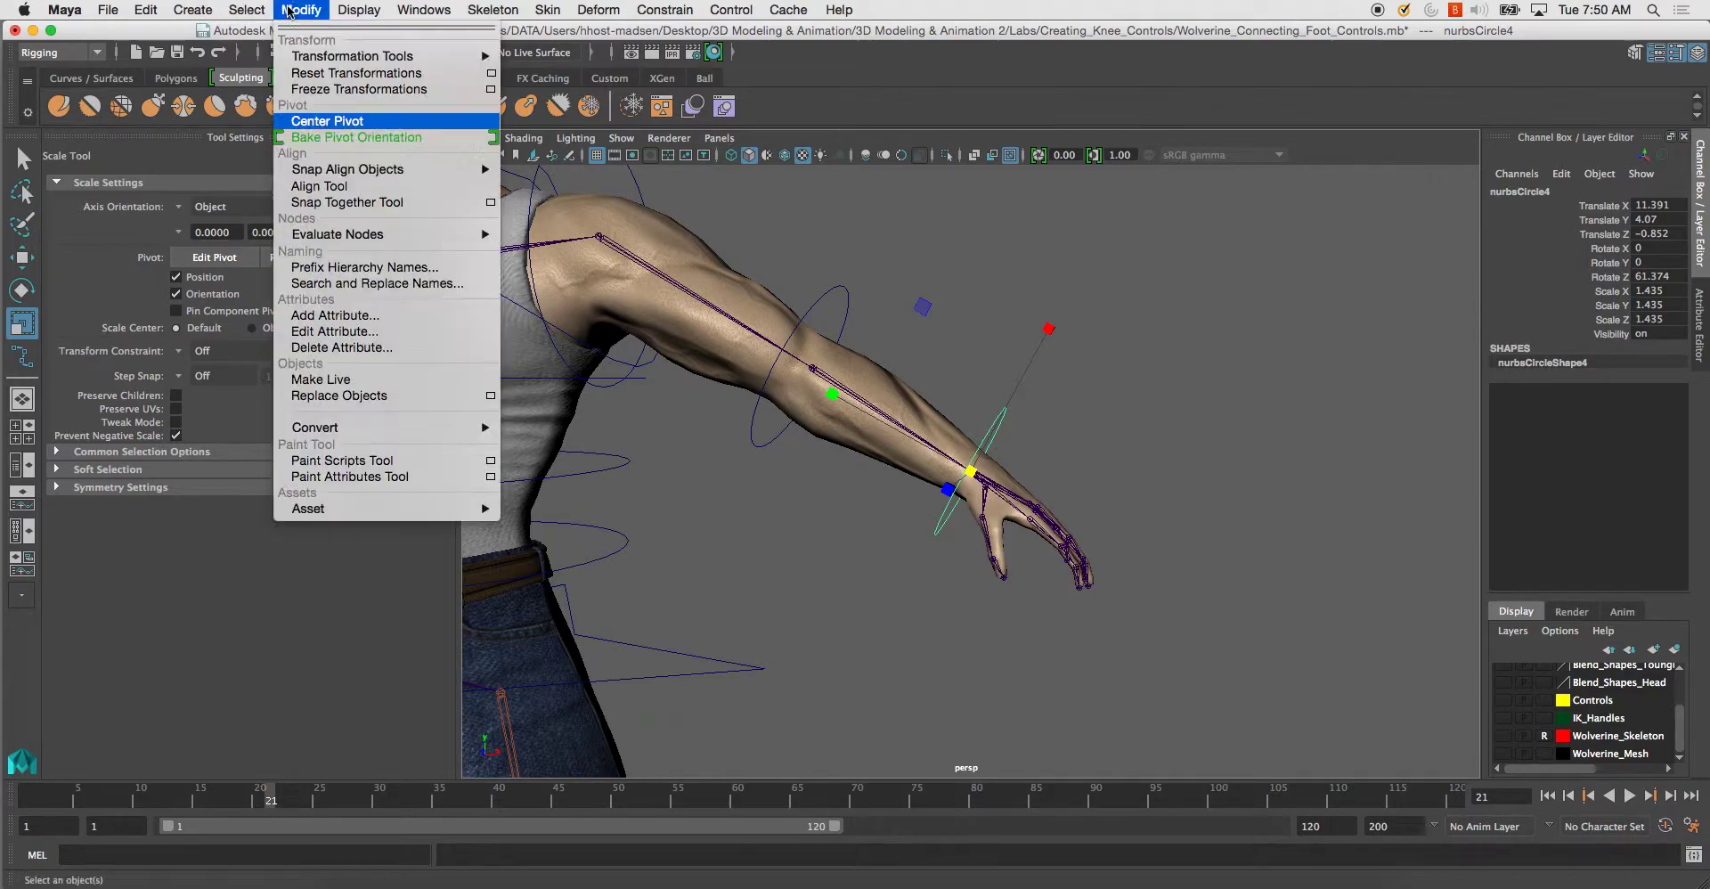
{"action": "left_click", "coordinate": [312, 90]}
{"action": "left_click", "coordinate": [846, 299]}
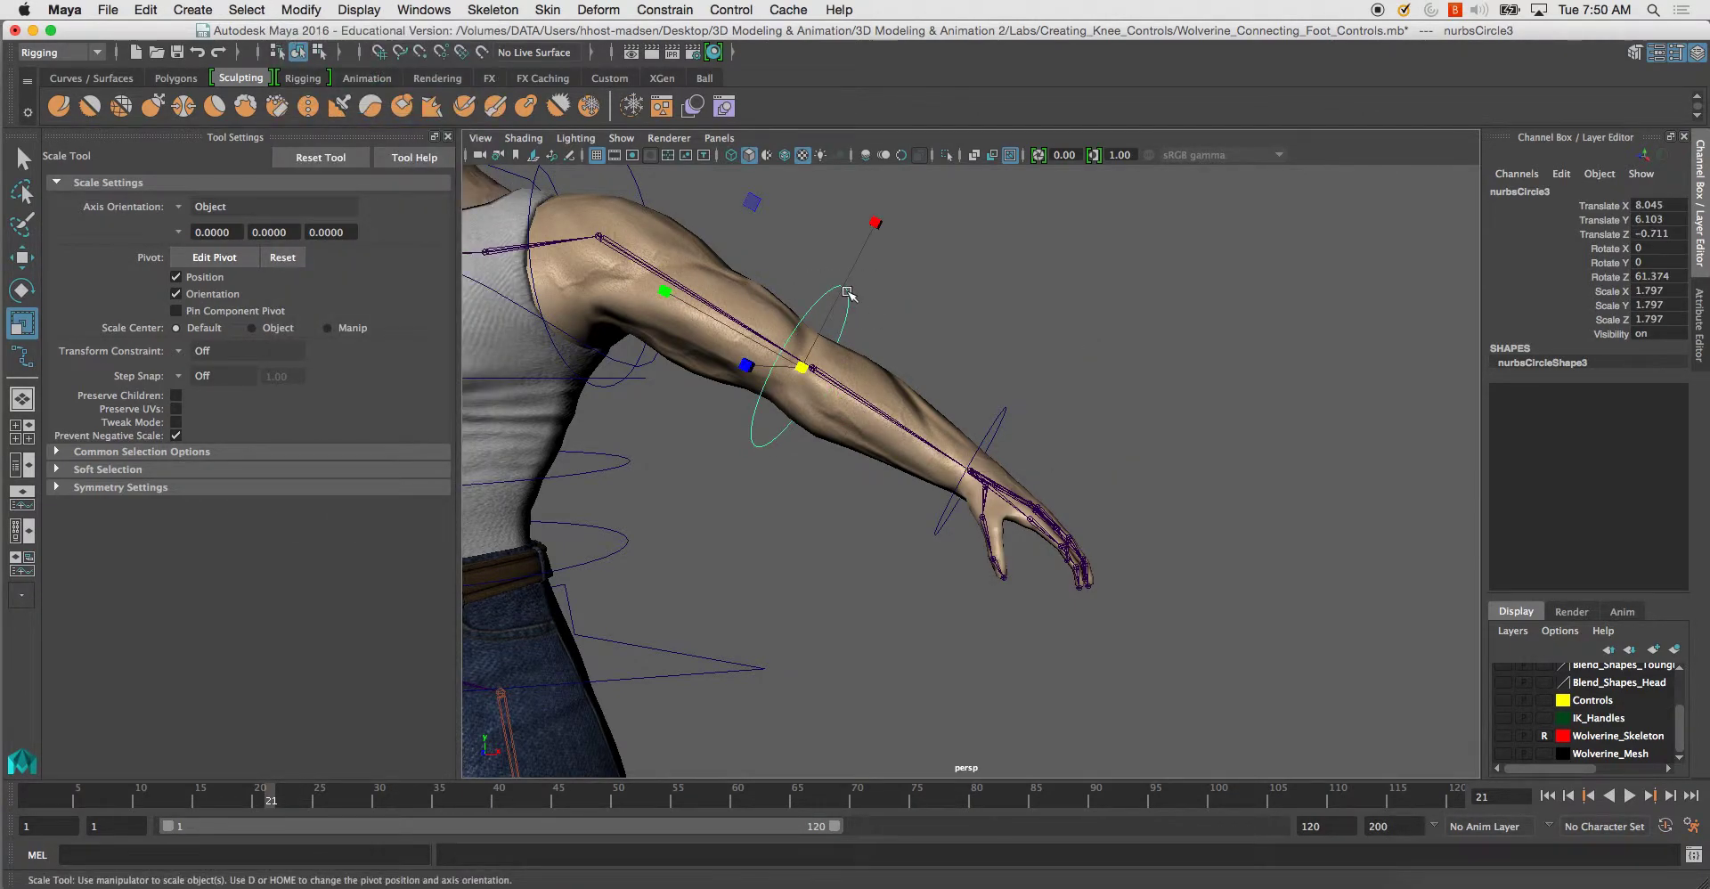
{"action": "left_click", "coordinate": [638, 184]}
{"action": "key", "text": "g"}
{"action": "left_click", "coordinate": [867, 254]}
Examine the shoulder, elbow and wrist circles from several angles to check how they sit around the arm.
{"action": "left_click_drag", "start_coordinate": [868, 254], "coordinate": [821, 267], "text": "alt"}
{"action": "left_click_drag", "start_coordinate": [821, 267], "coordinate": [891, 312]}
{"action": "mouse_move", "coordinate": [891, 313]}
{"action": "left_mouse_down", "text": "alt"}
{"action": "mouse_move", "coordinate": [871, 291]}
{"action": "mouse_move", "coordinate": [870, 313]}
{"action": "left_mouse_up", "text": "alt"}
{"action": "left_click", "coordinate": [940, 314]}
{"action": "right_click_drag", "start_coordinate": [939, 315], "coordinate": [842, 323], "text": "alt"}
{"action": "mouse_move", "coordinate": [842, 322]}
{"action": "left_mouse_down", "text": "alt"}
{"action": "mouse_move", "coordinate": [687, 361]}
{"action": "mouse_move", "coordinate": [840, 351]}
{"action": "left_mouse_up", "text": "alt"}
{"action": "right_click_drag", "start_coordinate": [840, 351], "coordinate": [837, 348], "text": "alt"}
{"action": "middle_click_drag", "start_coordinate": [837, 348], "coordinate": [976, 306], "text": "alt"}
{"action": "left_click_drag", "start_coordinate": [975, 307], "coordinate": [901, 260], "text": "alt"}
{"action": "right_click_drag", "start_coordinate": [900, 260], "coordinate": [971, 312], "text": "alt"}
{"action": "left_click_drag", "start_coordinate": [971, 312], "coordinate": [957, 413], "text": "alt"}
{"action": "right_click_drag", "start_coordinate": [957, 412], "coordinate": [981, 452], "text": "alt"}
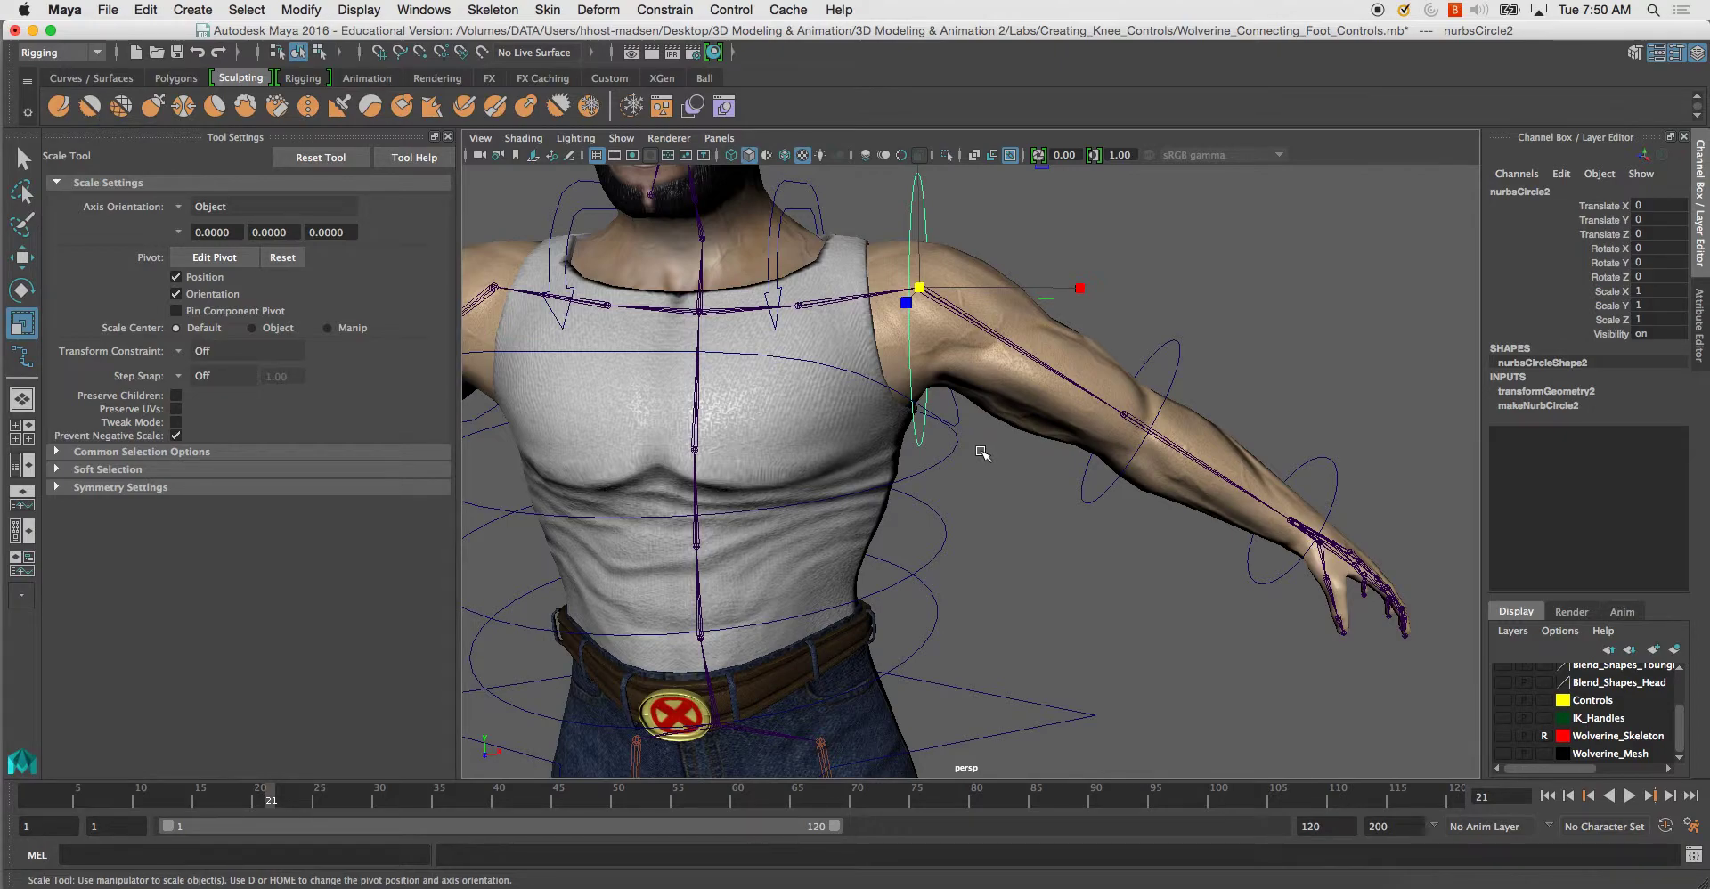
Rename the shoulder circle as L_Shoulder_CTRL.
{"action": "double_click", "coordinate": [1565, 191]}
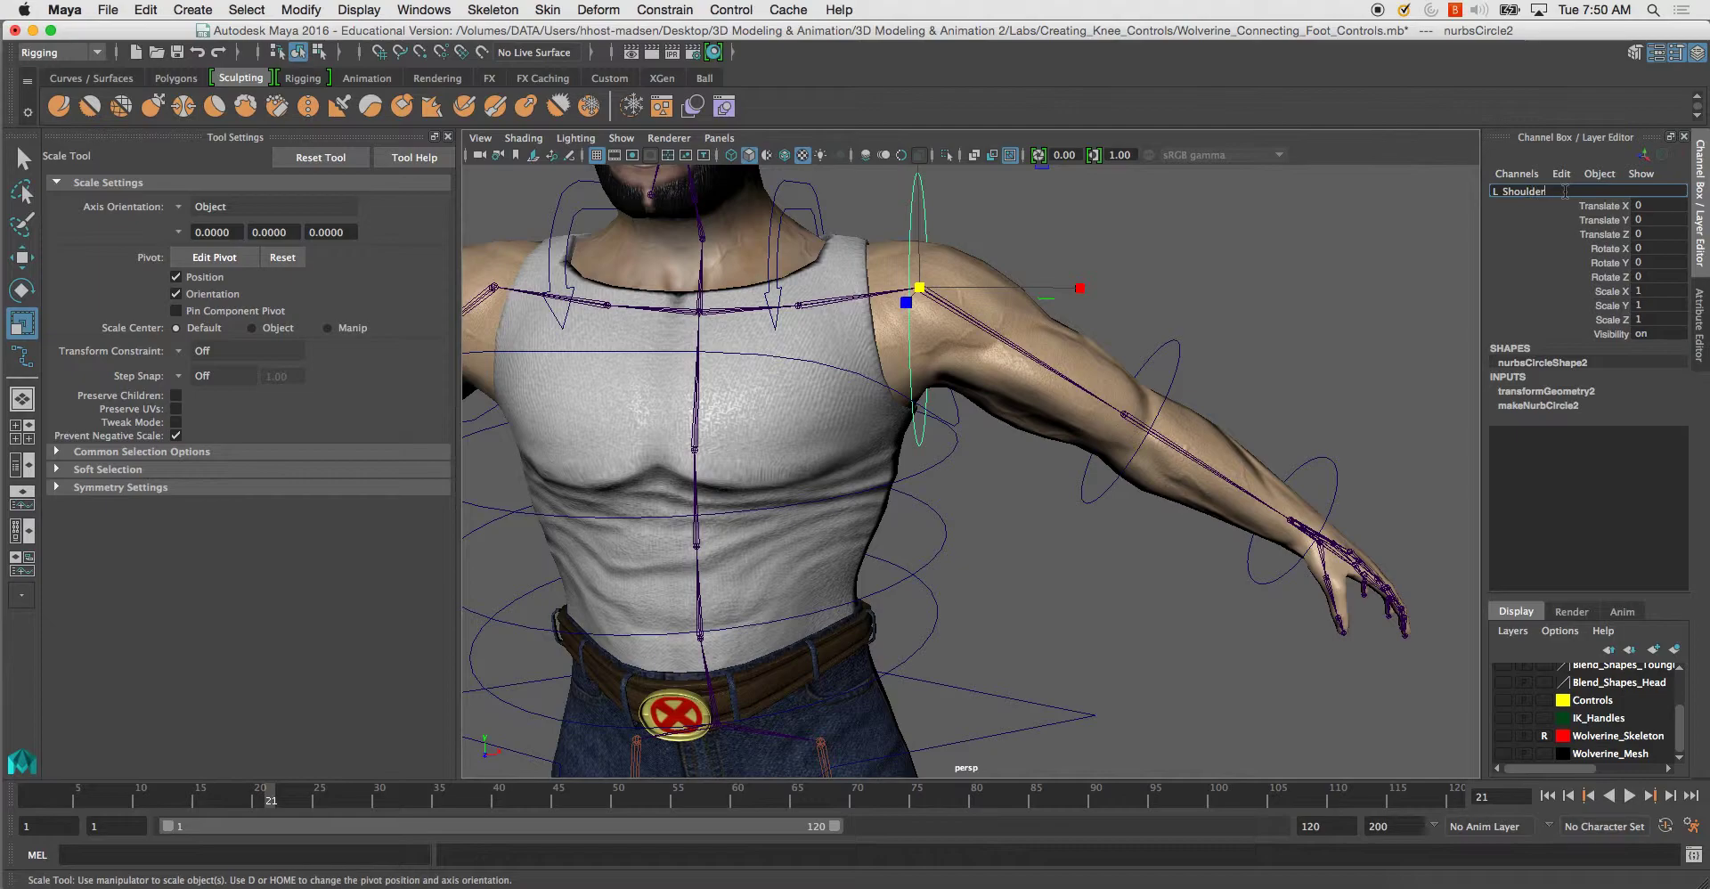
{"action": "type", "text": "L_Shoulder_CTRL"}
{"action": "key", "text": "Return"}
{"action": "left_click", "coordinate": [801, 189]}
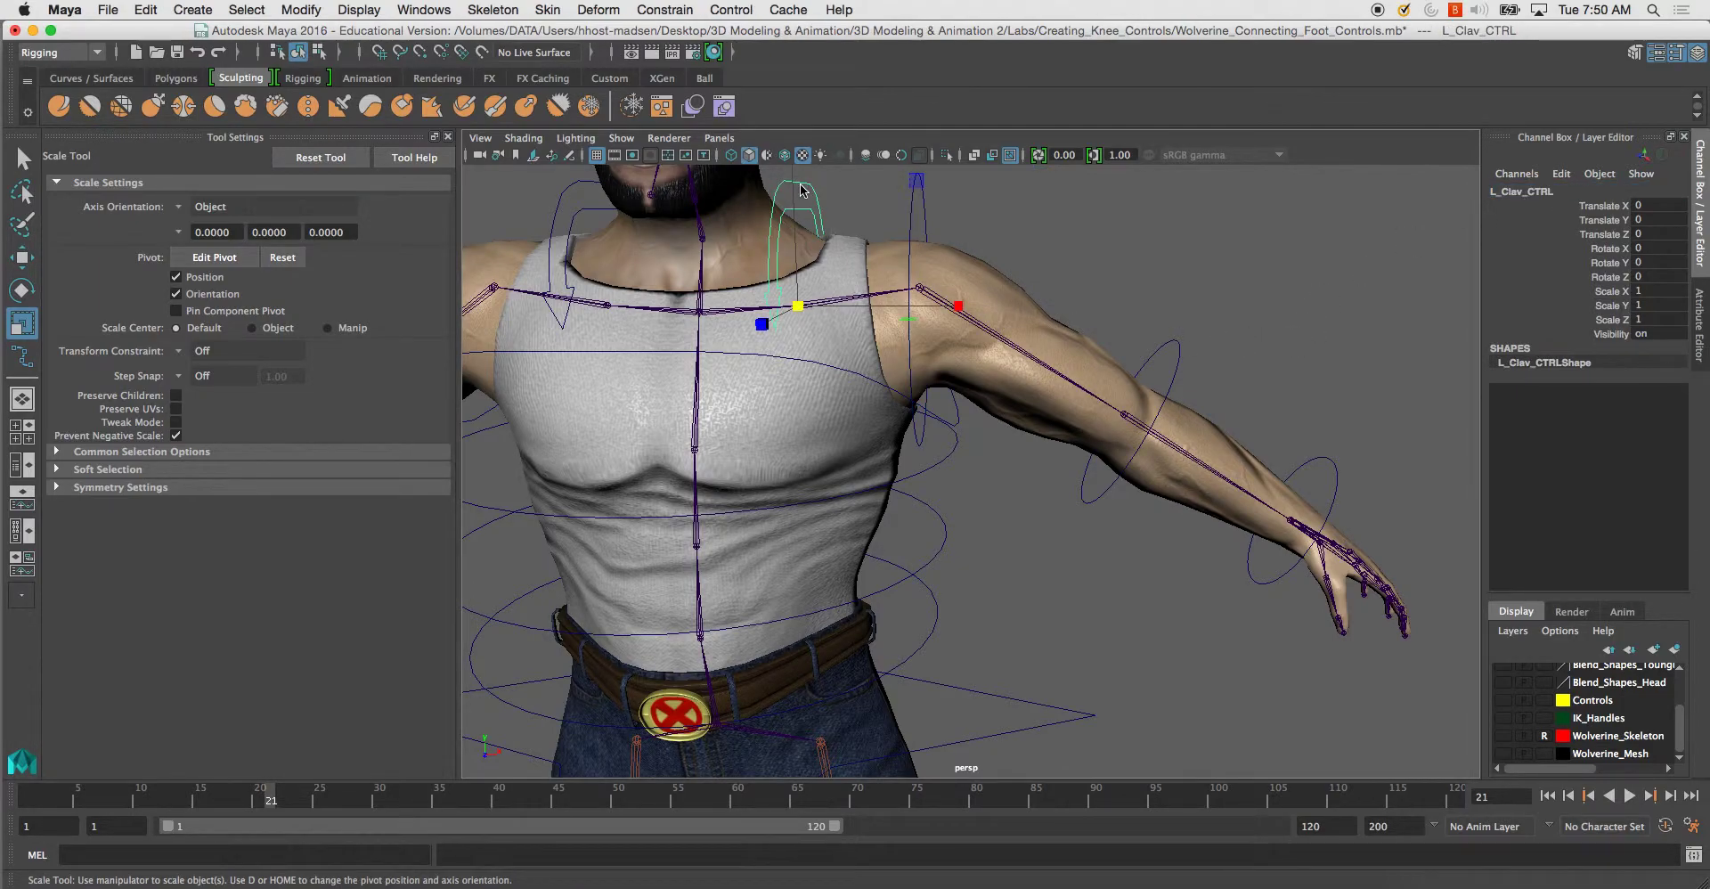
{"action": "left_click", "coordinate": [910, 207]}
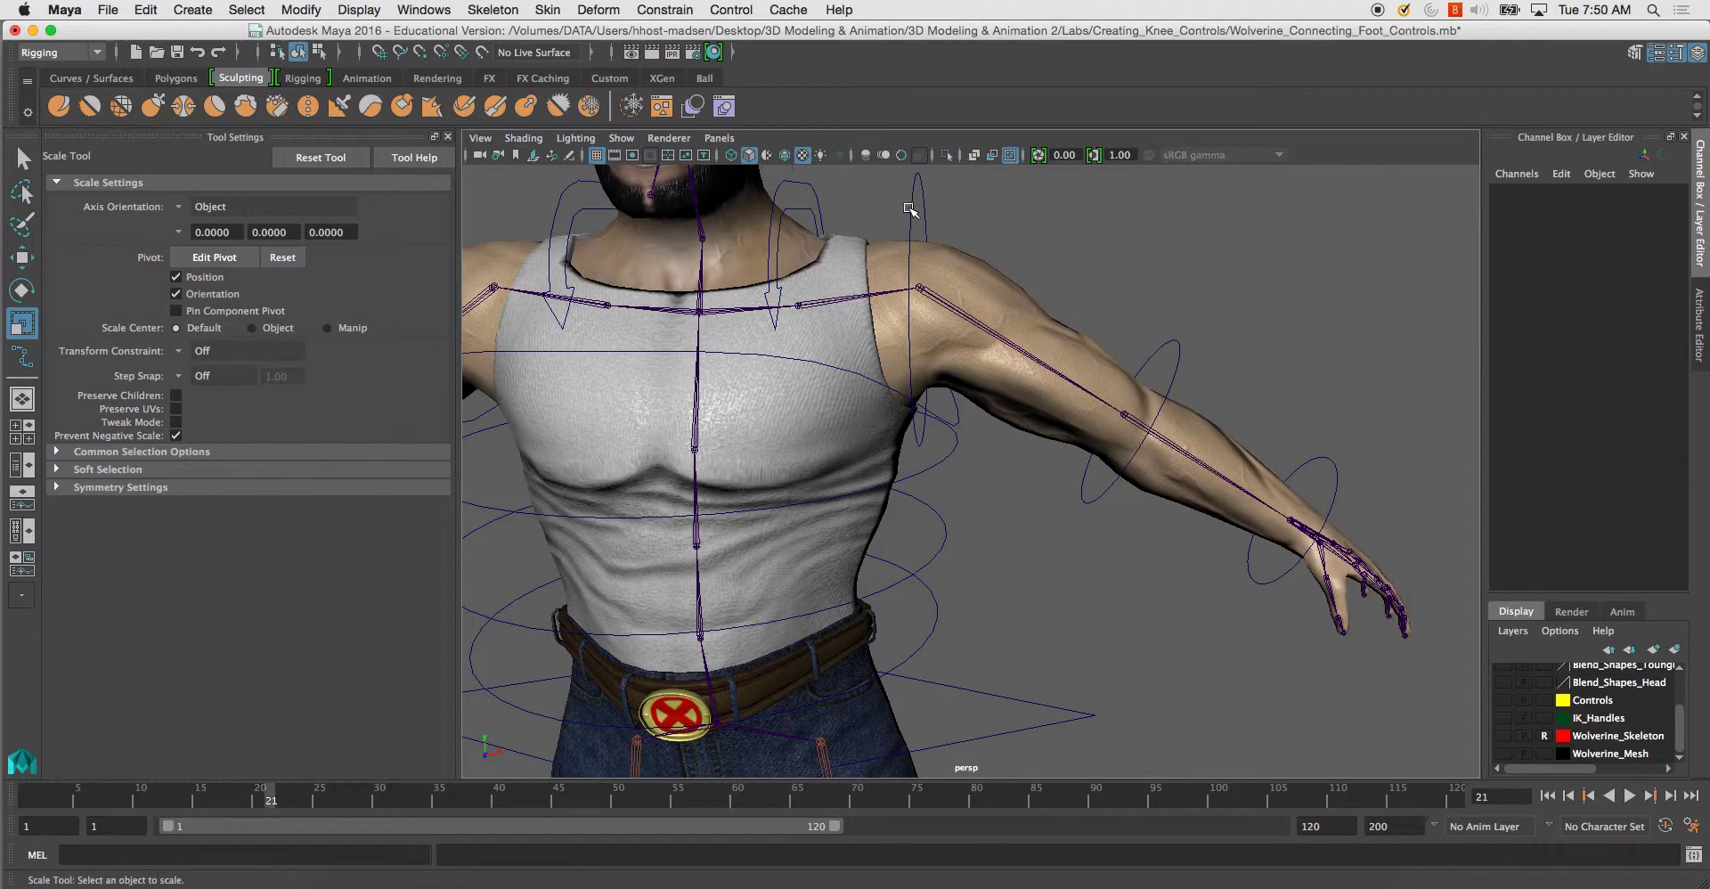
Rename the elbow circle as L_Elbow_CTRL.
{"action": "left_click", "coordinate": [1178, 346]}
{"action": "double_click", "coordinate": [1514, 193]}
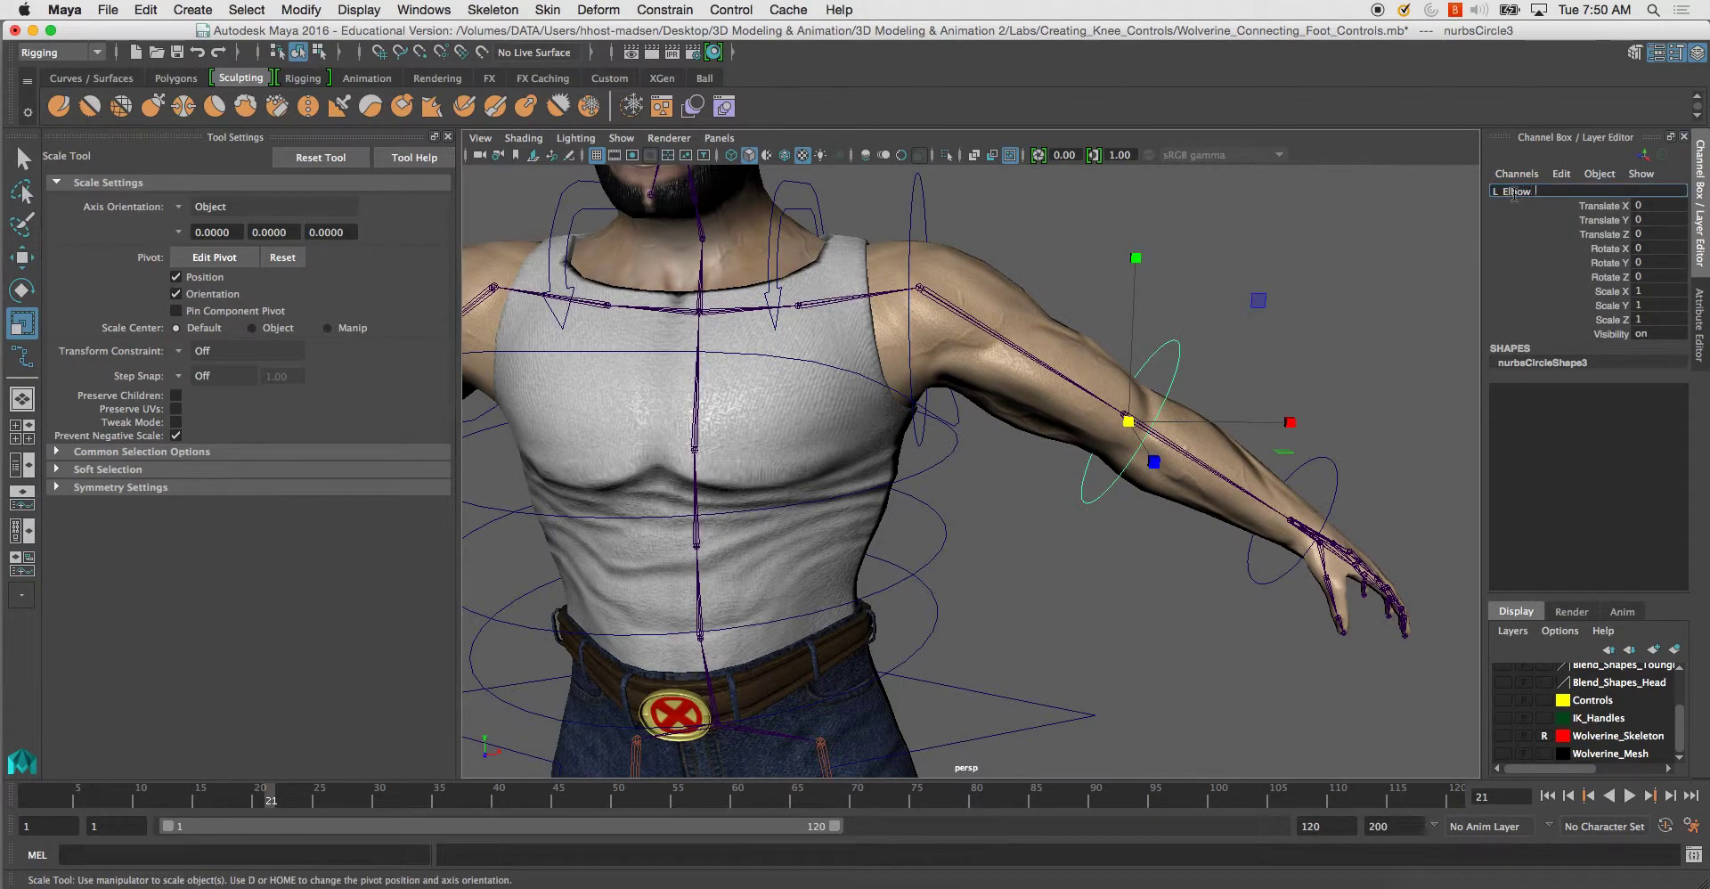
{"action": "type", "text": "L_Elbow_CTRL"}
{"action": "key", "text": "Return"}
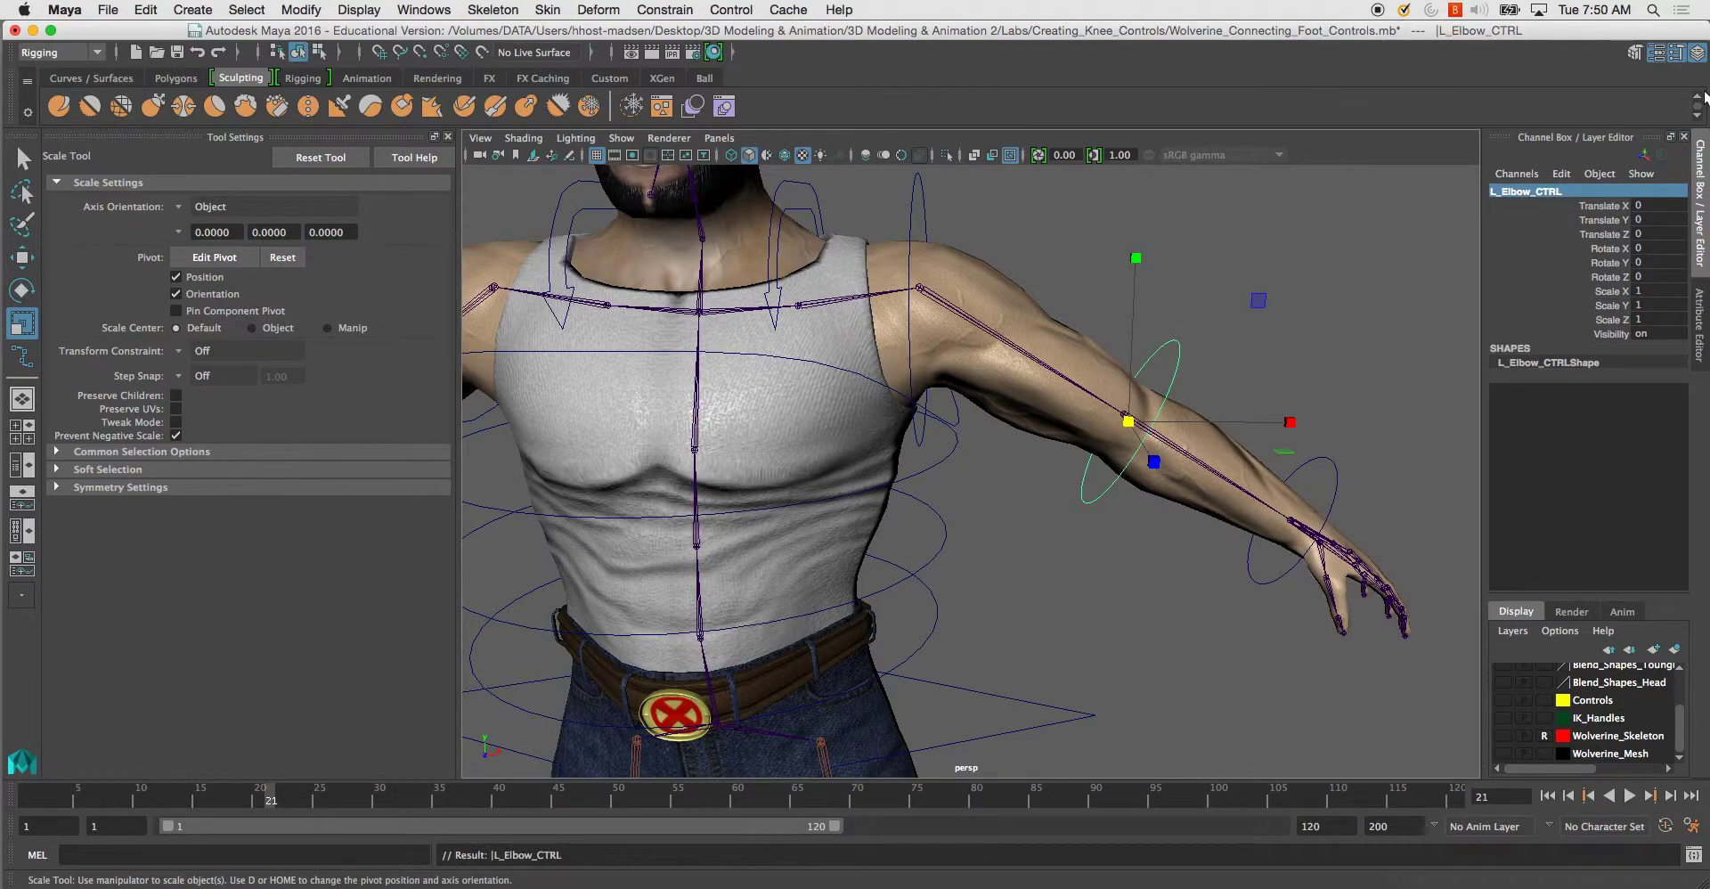
Rename the wrist circle as L_Wrist_CTRL.
{"action": "left_click", "coordinate": [1333, 494]}
{"action": "double_click", "coordinate": [1569, 192]}
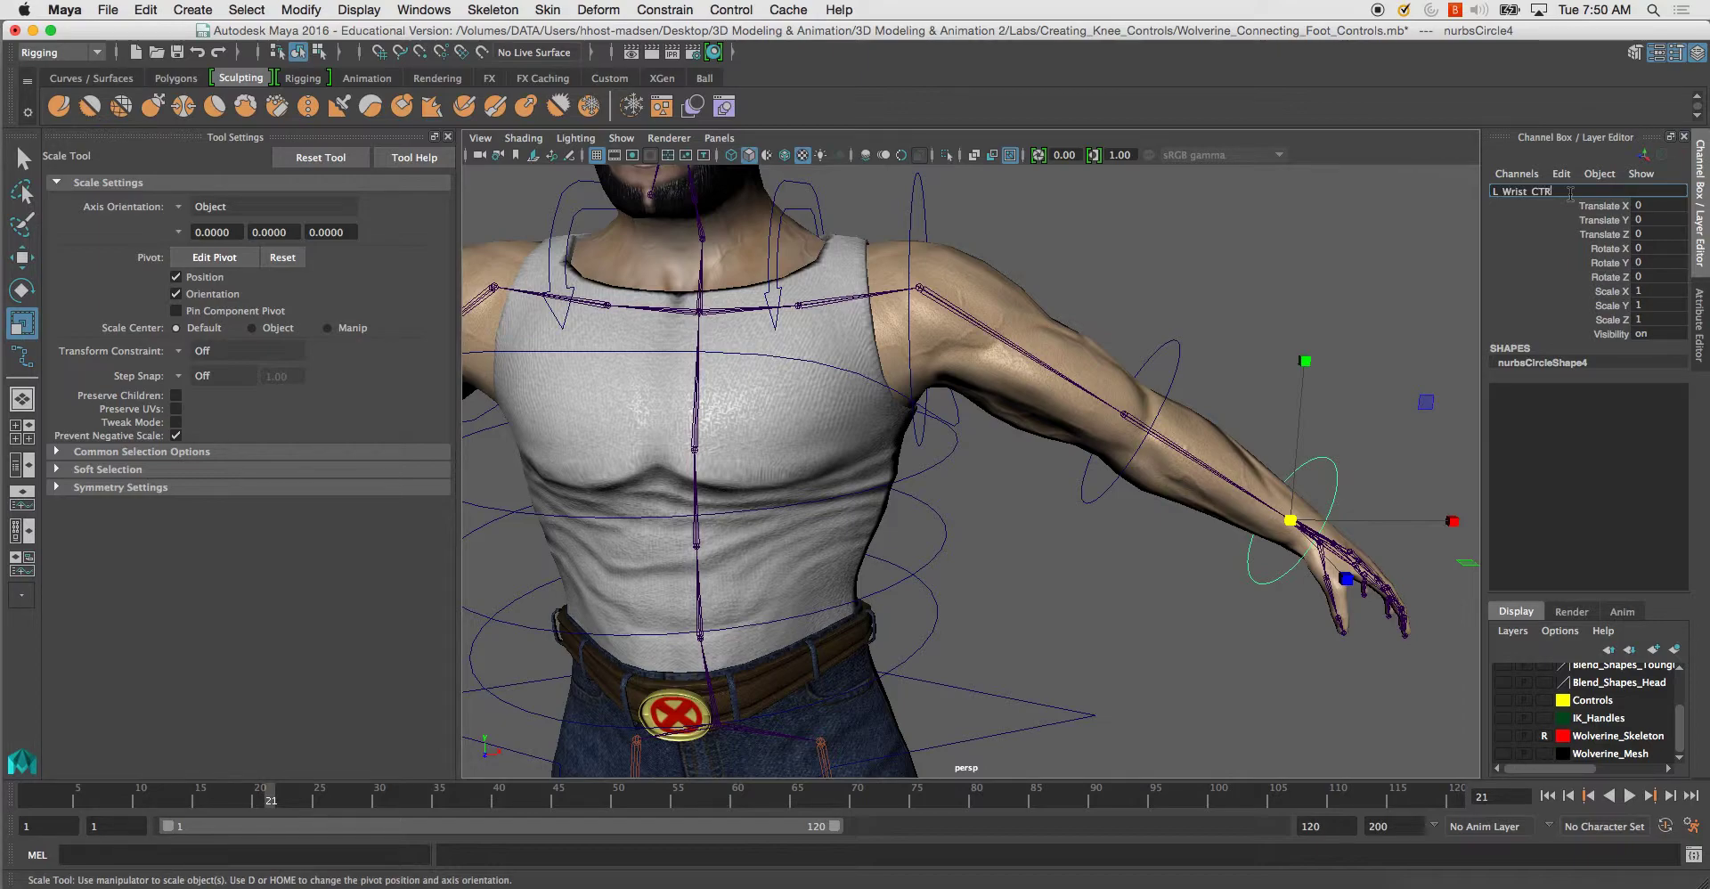
{"action": "type", "text": "L_Wrist_CTRL"}
{"action": "key", "text": "Return"}
{"action": "left_click", "coordinate": [1274, 258]}
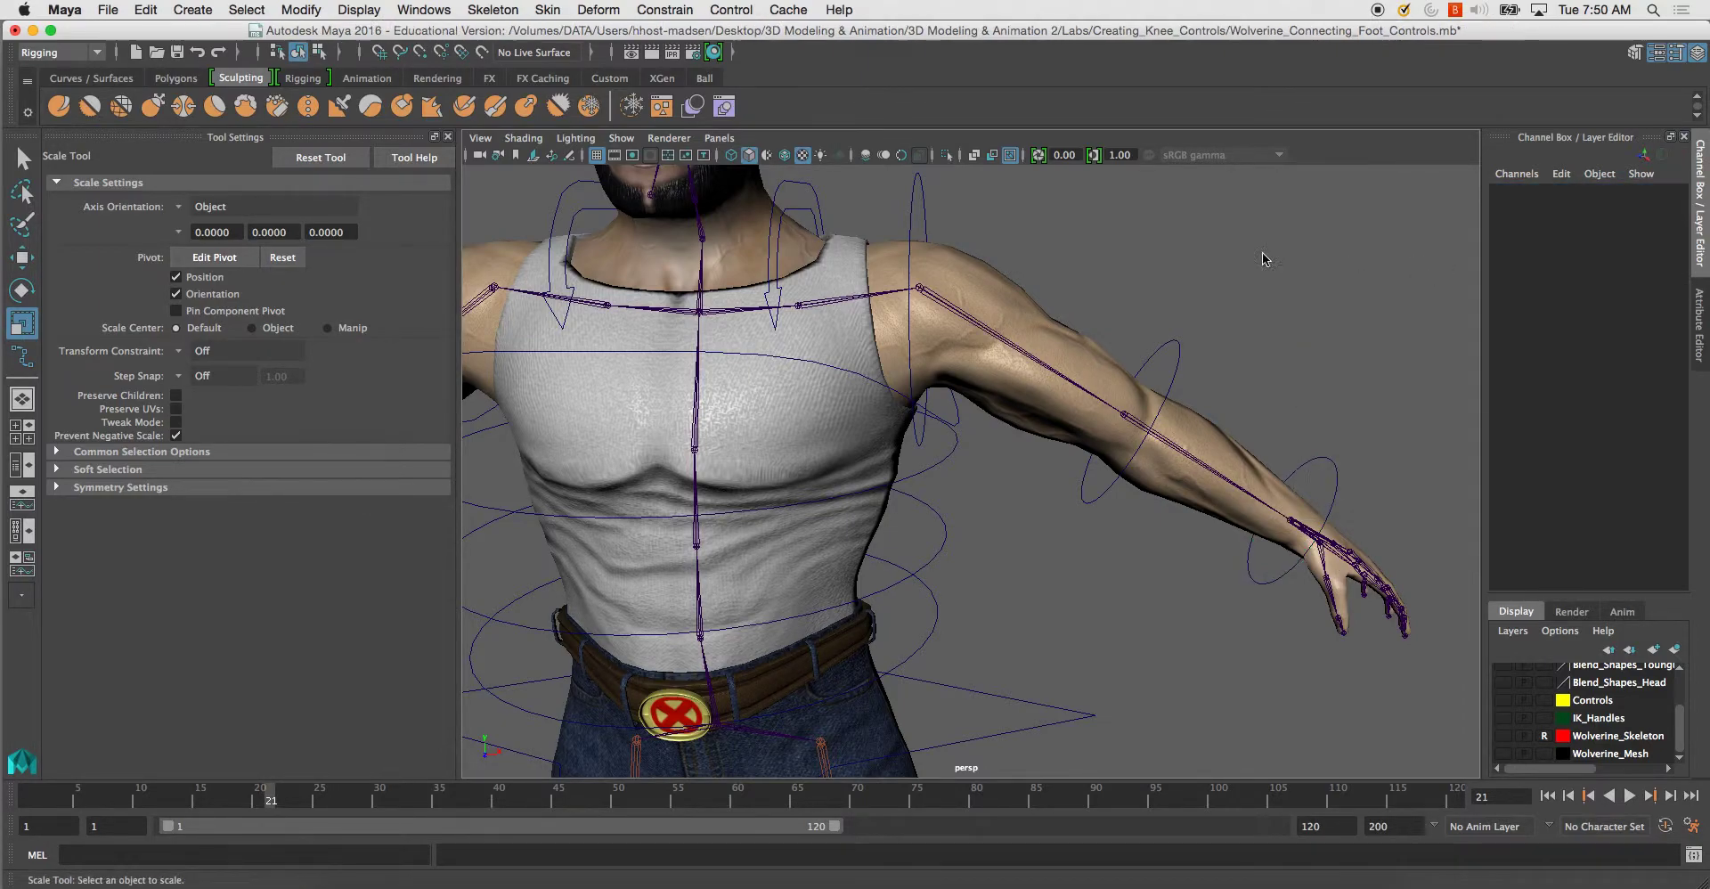
Duplicate L_Shoulder_CTRL and snap the copy onto the character's right shoulder joint.
{"action": "left_click_drag", "start_coordinate": [1274, 258], "coordinate": [1235, 250], "text": "alt"}
{"action": "right_click_drag", "start_coordinate": [1235, 251], "coordinate": [1101, 307], "text": "alt"}
{"action": "left_click", "coordinate": [989, 308]}
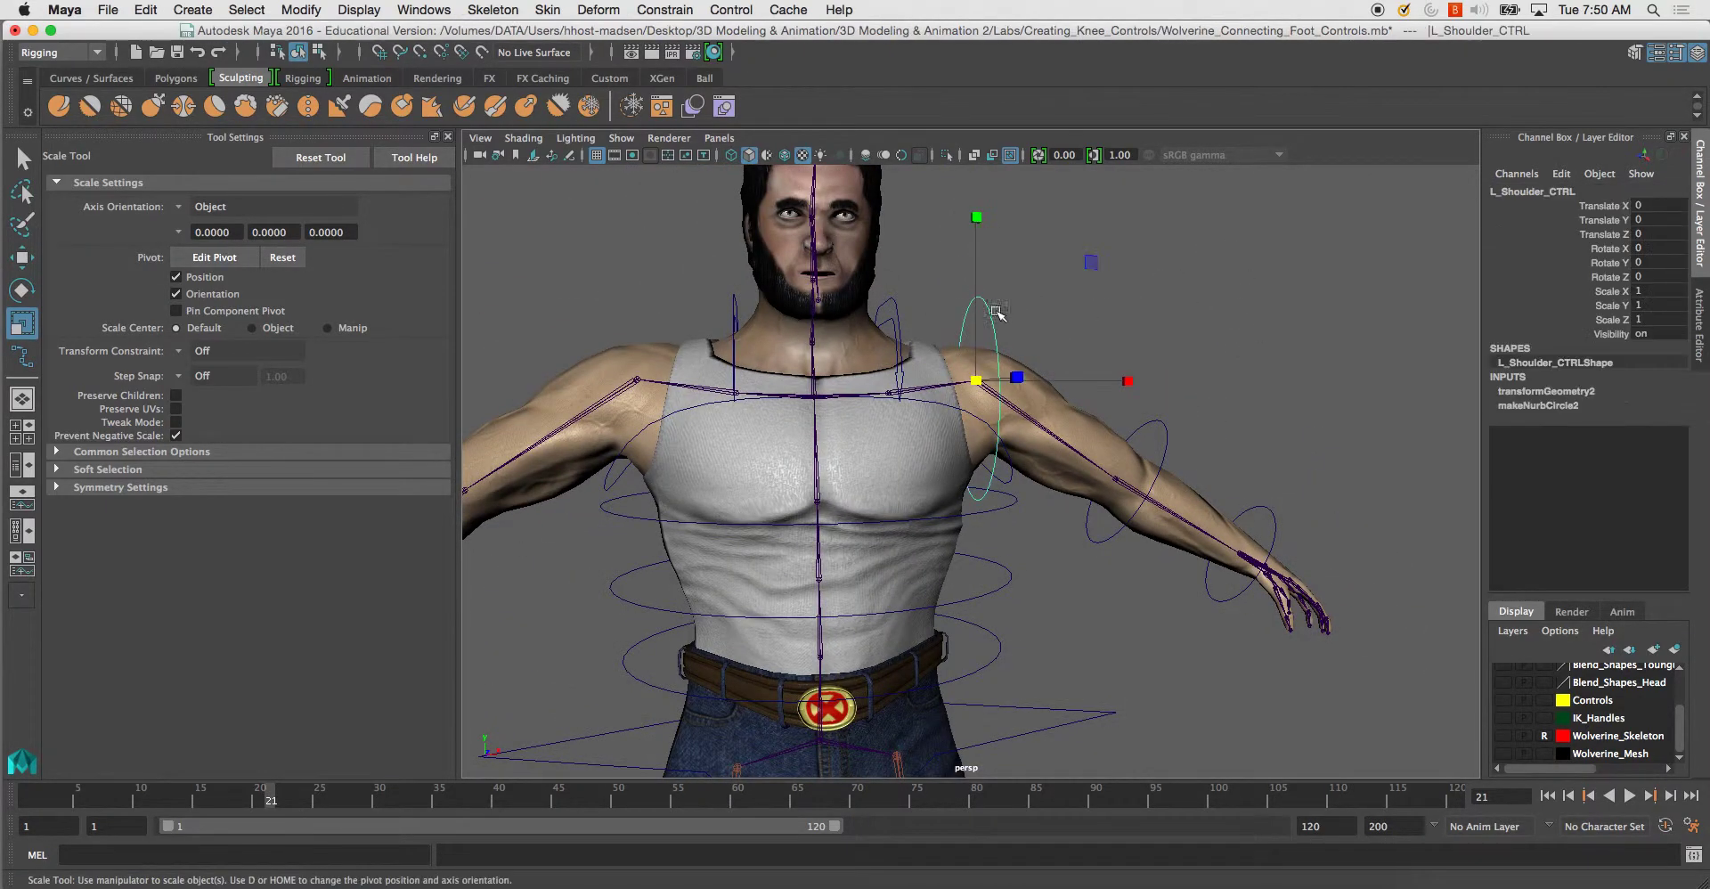
{"action": "left_click", "coordinate": [1024, 285]}
{"action": "left_click", "coordinate": [994, 310]}
{"action": "left_click_drag", "start_coordinate": [1153, 253], "coordinate": [1174, 263], "text": "alt"}
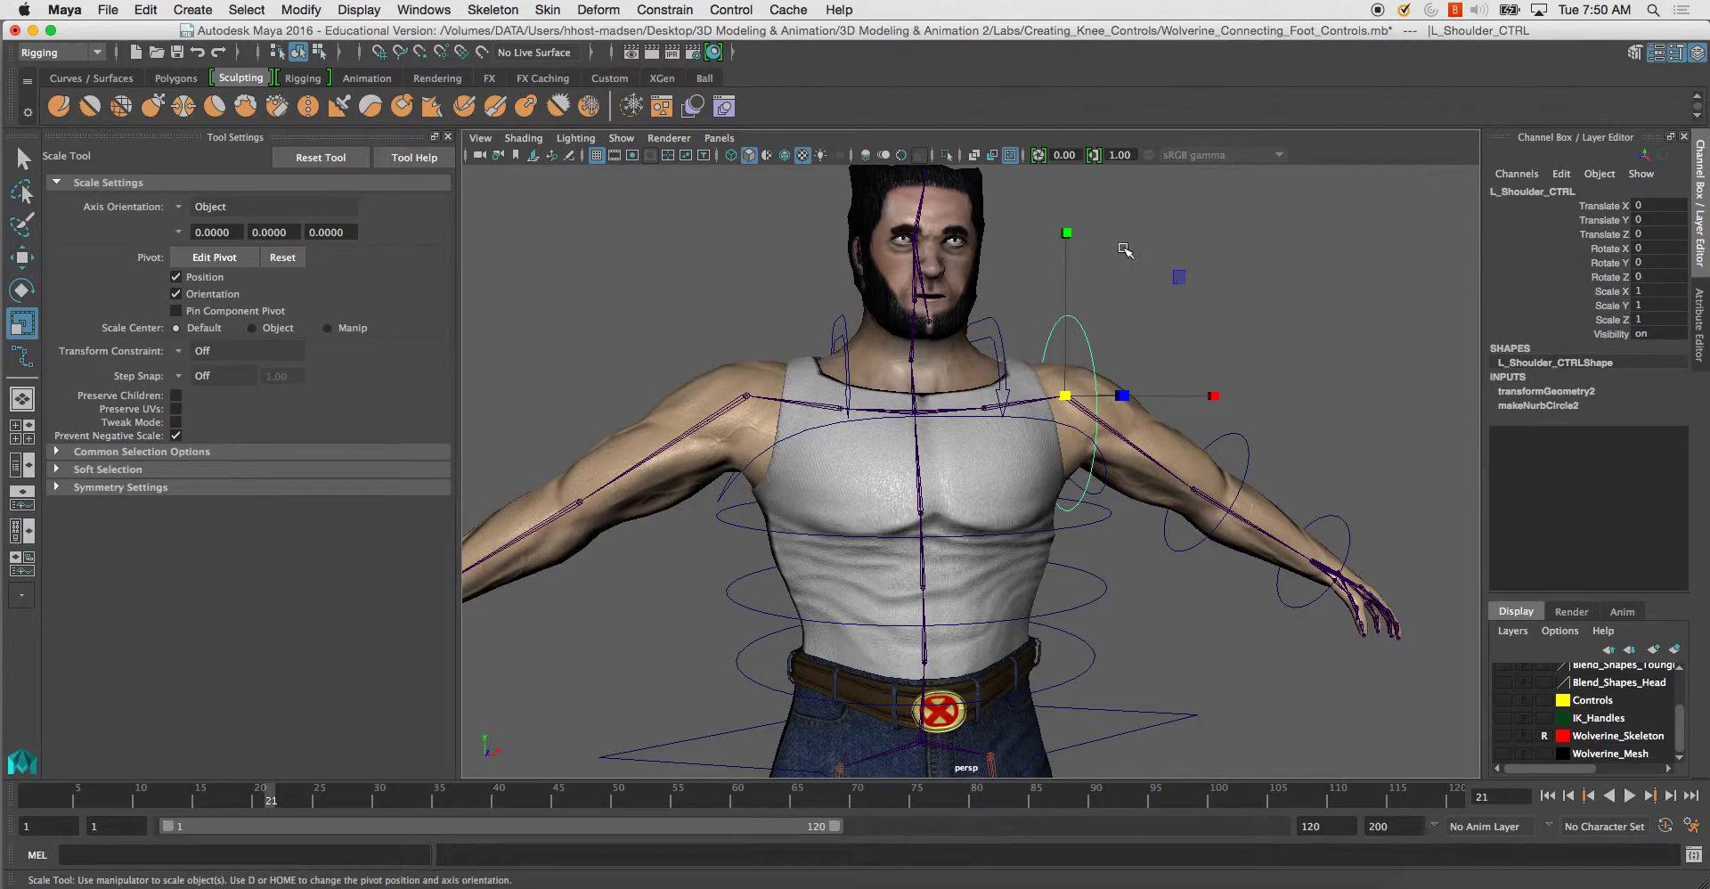
{"action": "key", "text": "ctrl+d"}
{"action": "key", "text": "w"}
{"action": "left_click_drag", "start_coordinate": [1067, 396], "coordinate": [748, 400]}
{"action": "left_click_drag", "start_coordinate": [994, 388], "coordinate": [971, 428], "text": "alt"}
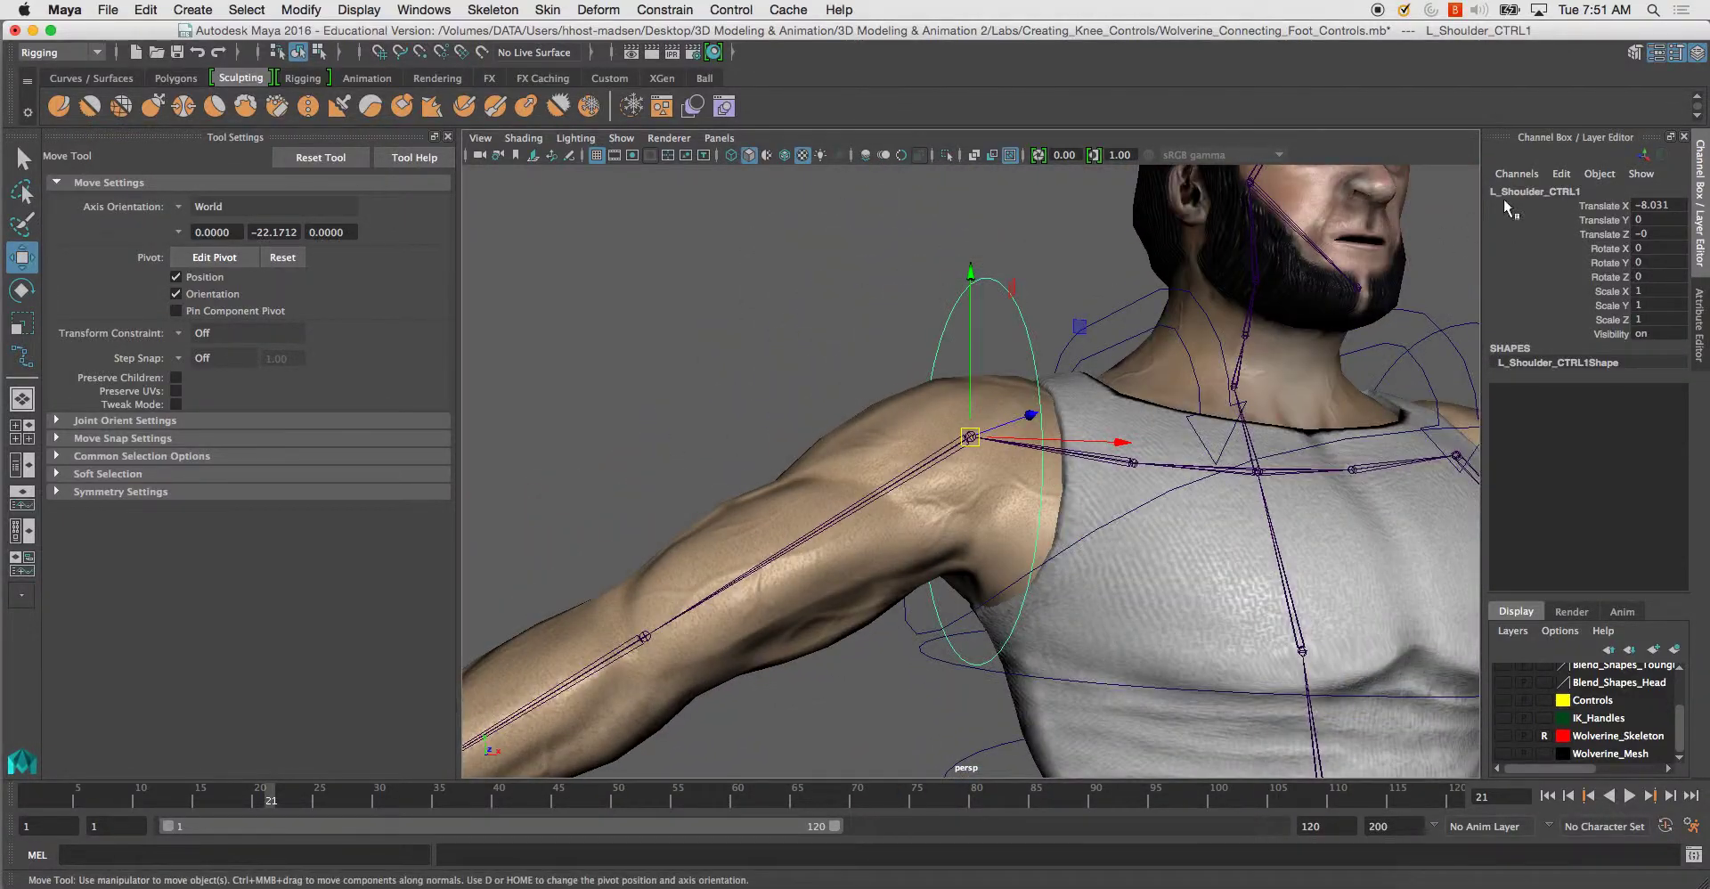
Rename the shoulder copy as R_Shoulder_CTRL and freeze its transformations.
{"action": "double_click", "coordinate": [1510, 191]}
{"action": "type", "text": "R"}
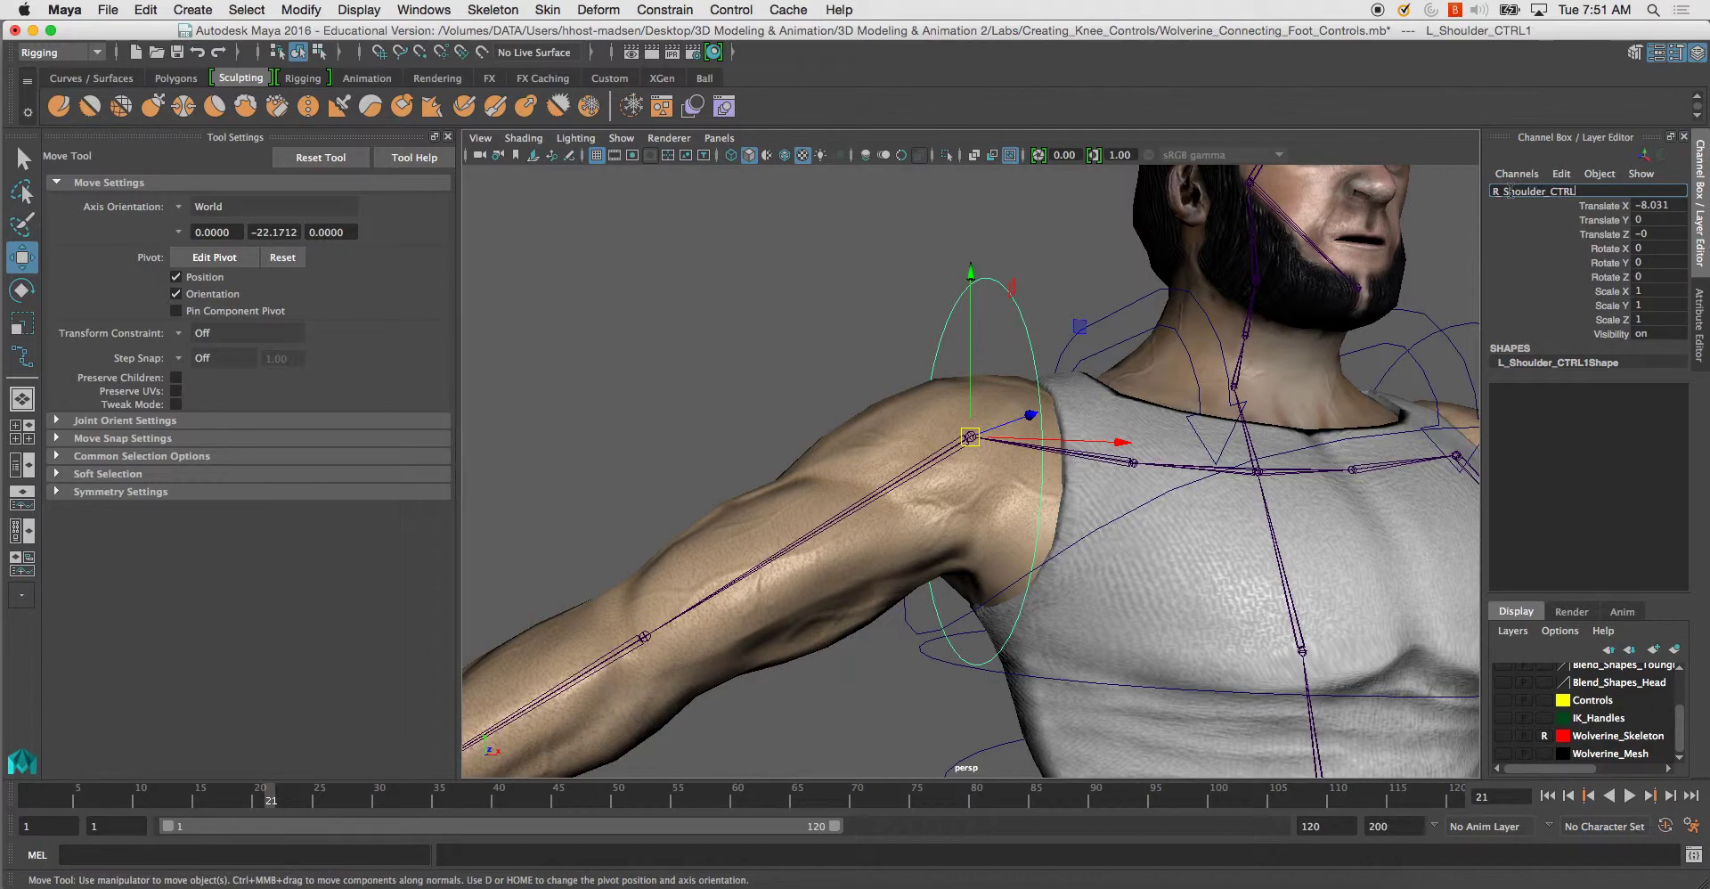
{"action": "type", "text": "_Shoulder_CTRL"}
{"action": "key", "text": "Return"}
{"action": "left_click", "coordinate": [301, 10]}
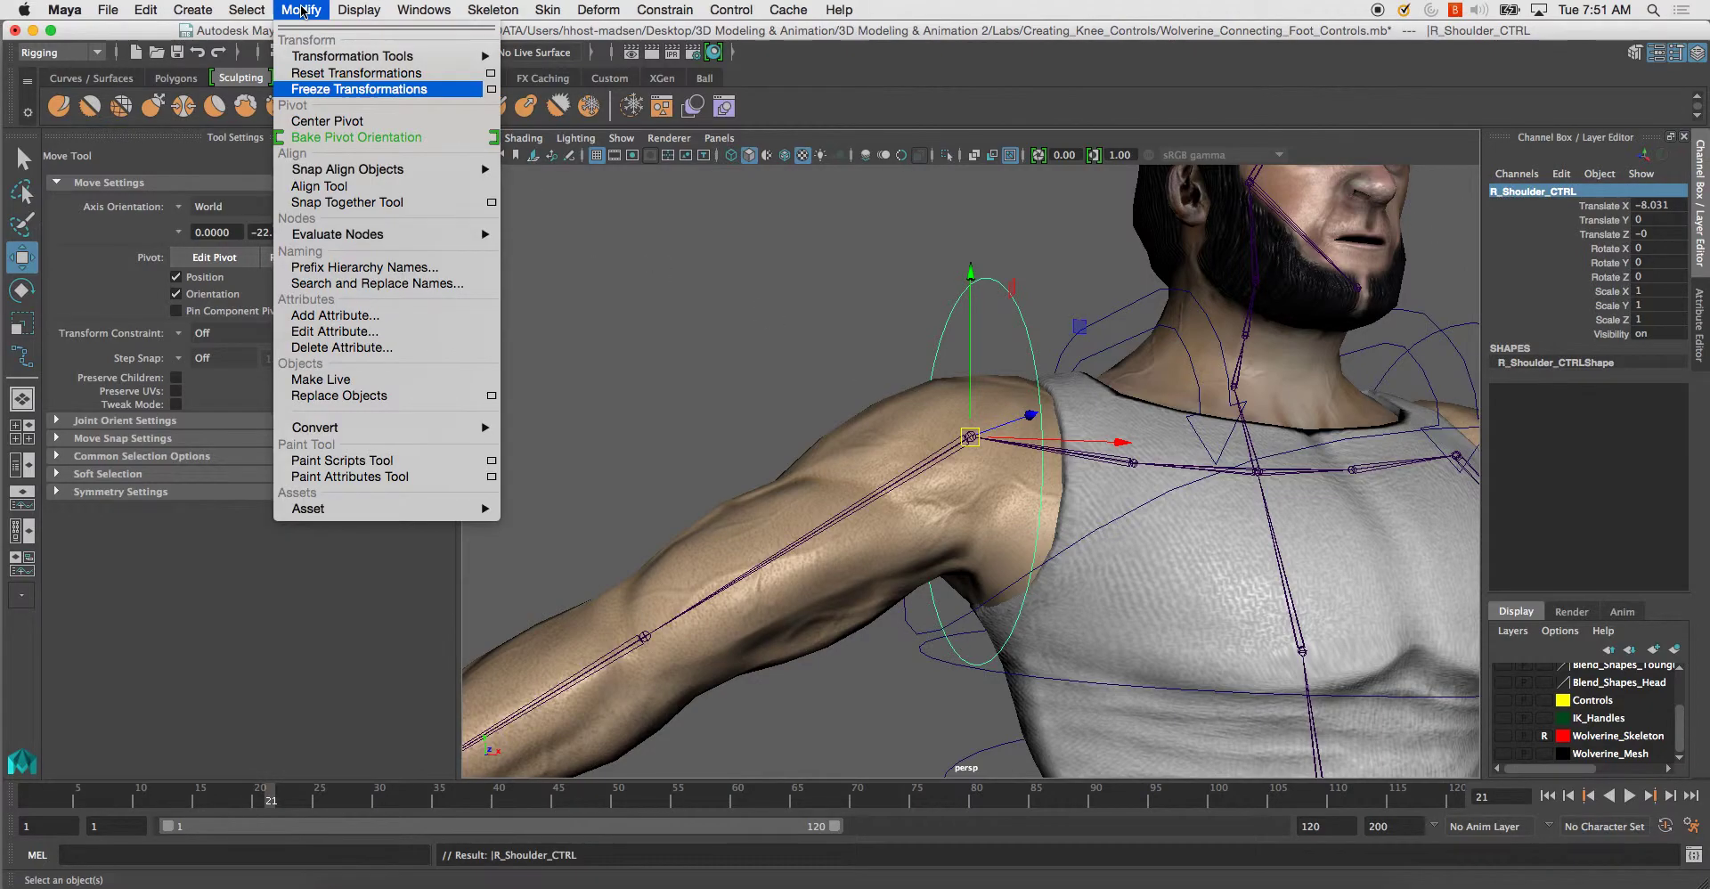
{"action": "left_click", "coordinate": [329, 69]}
{"action": "key", "text": "a"}
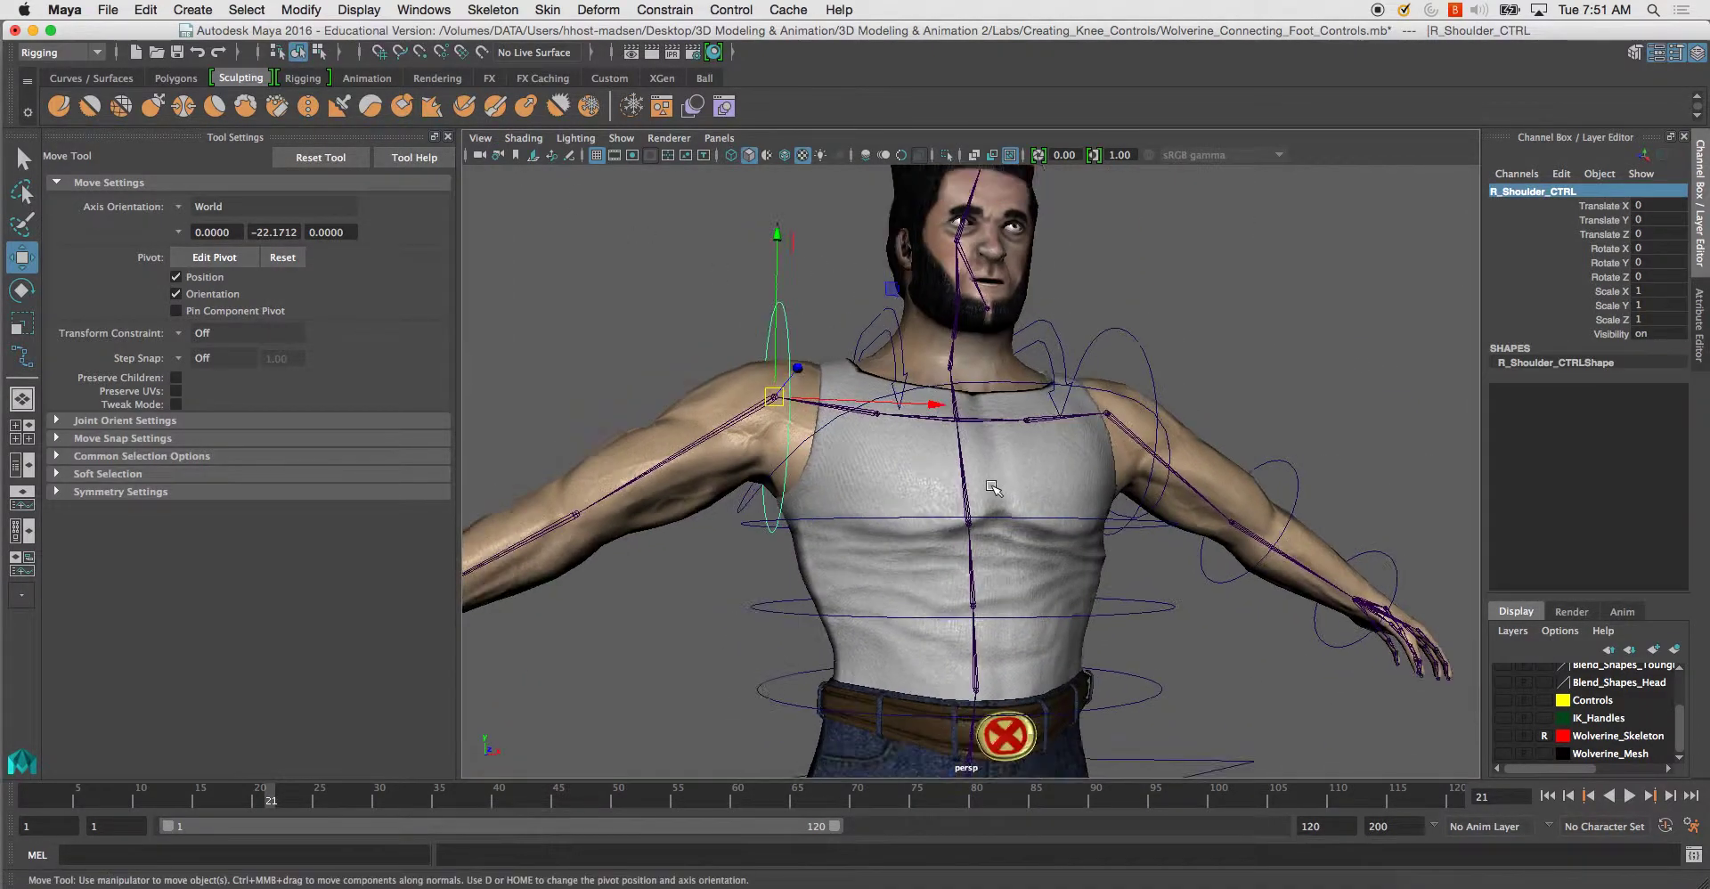
Duplicate L_Elbow_CTRL, snap the copy onto the character's right elbow joint and try mirroring it with a Scale X of -1.
{"action": "left_click", "coordinate": [1216, 458]}
{"action": "key", "text": "ctrl+d"}
{"action": "left_click_drag", "start_coordinate": [1173, 494], "coordinate": [776, 495]}
{"action": "key", "text": "f"}
{"action": "left_click_drag", "start_coordinate": [1006, 490], "coordinate": [1149, 528], "text": "alt"}
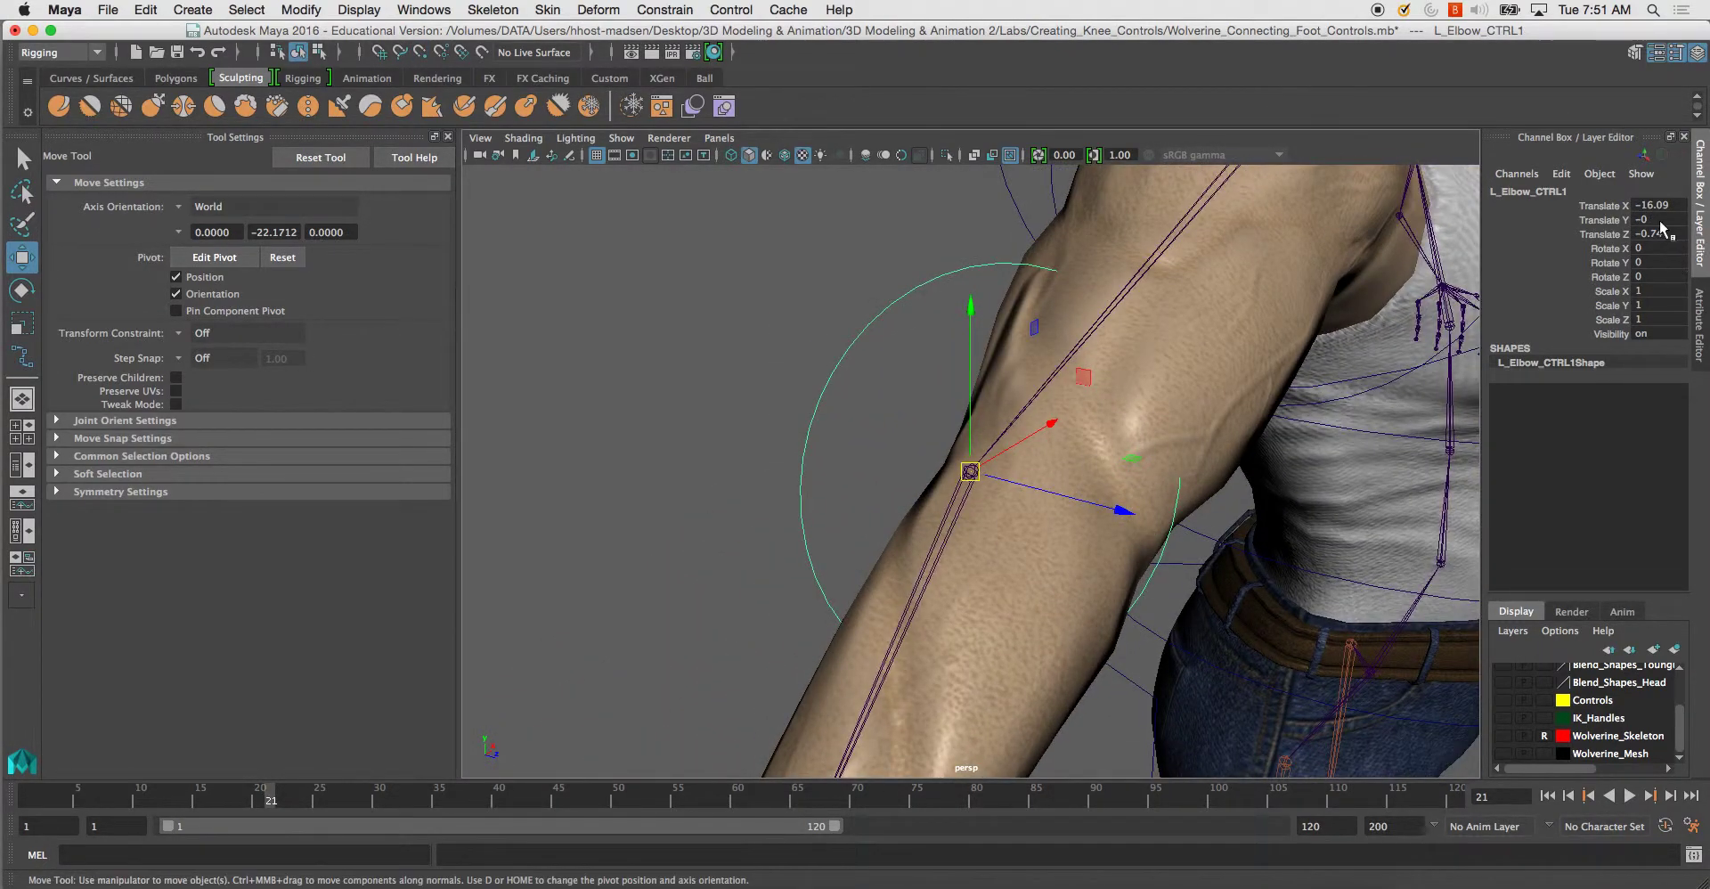
{"action": "key", "text": "Return"}
{"action": "left_click_drag", "start_coordinate": [1431, 171], "coordinate": [1387, 343], "text": "alt"}
{"action": "left_click_drag", "start_coordinate": [1237, 365], "coordinate": [1099, 360], "text": "alt"}
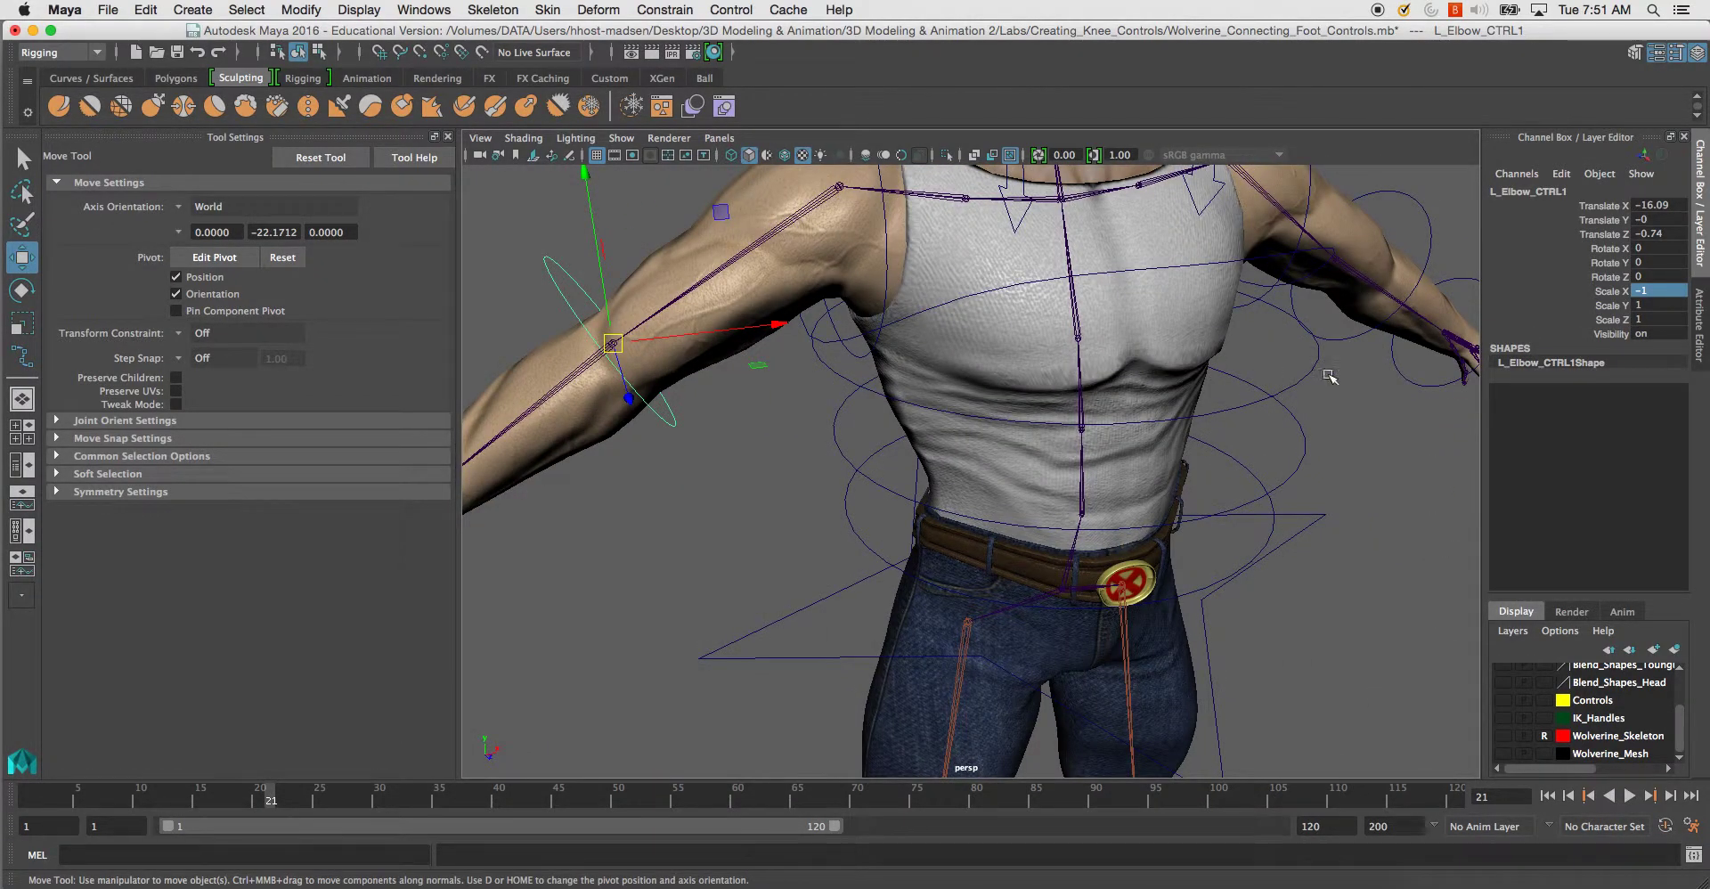
Try a Scale Y of -1 on the elbow copy, undo it, and try a Scale Z of -1 instead.
{"action": "left_click", "coordinate": [1648, 305]}
{"action": "type", "text": "-1"}
{"action": "key", "text": "Return"}
{"action": "middle_click_drag", "start_coordinate": [1186, 371], "coordinate": [1215, 358], "text": "alt"}
{"action": "key", "text": "super+z"}
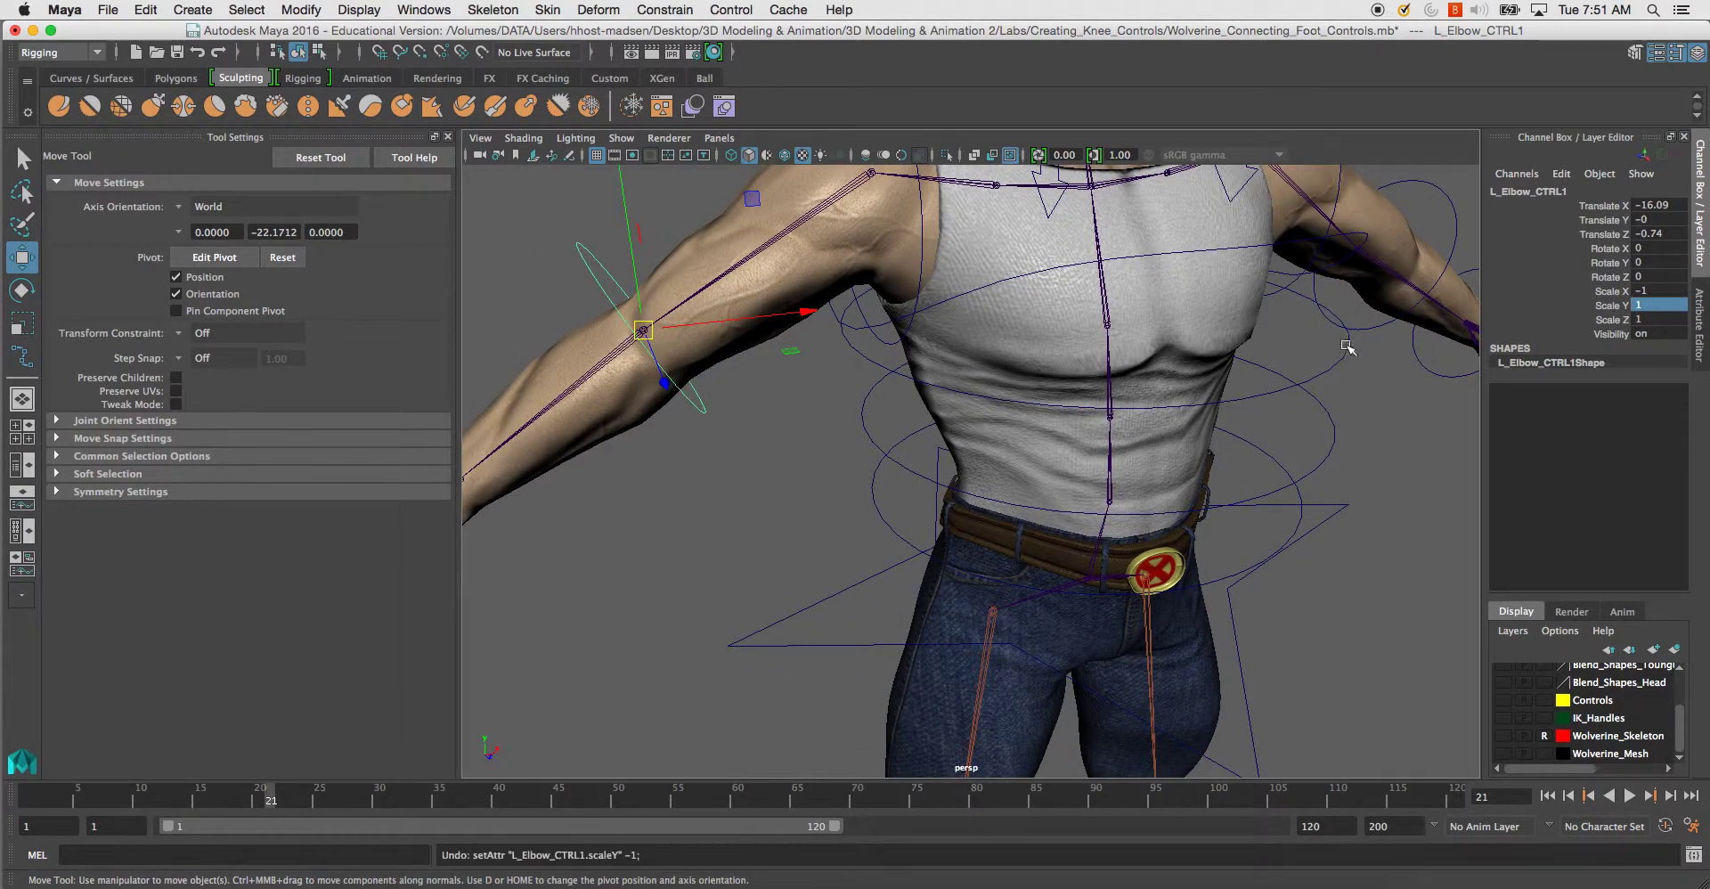
{"action": "left_click", "coordinate": [1670, 319]}
{"action": "type", "text": "-1"}
{"action": "key", "text": "Return"}
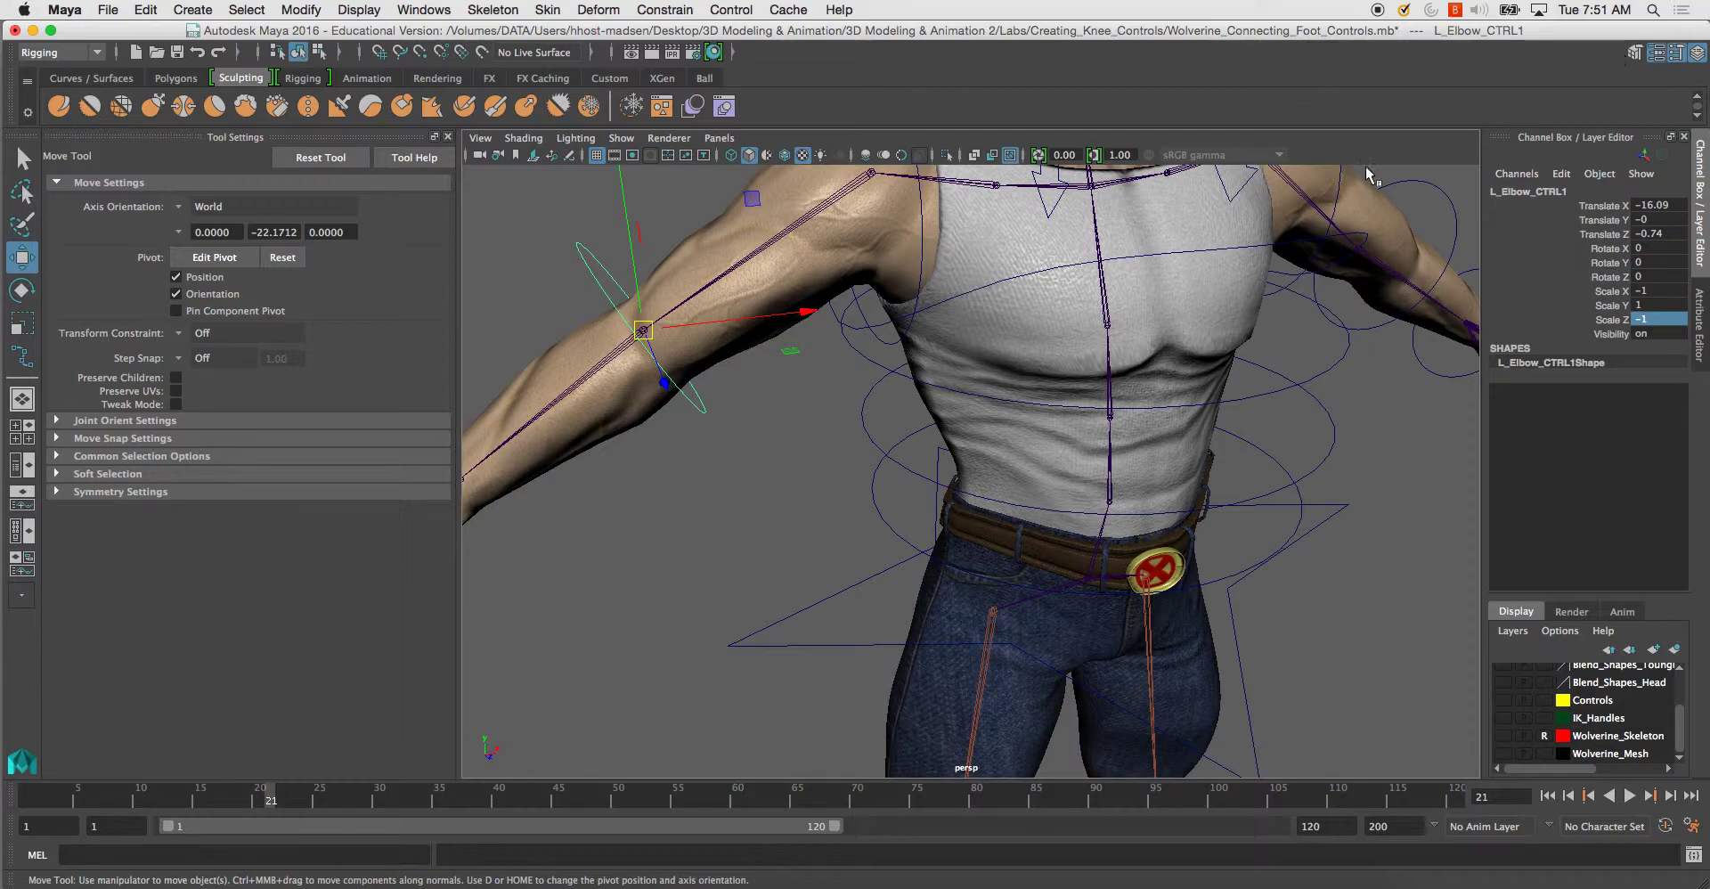
Undo the last change and delete the copied elbow control on the character's right arm.
{"action": "left_click_drag", "start_coordinate": [880, 355], "coordinate": [1008, 450], "text": "alt"}
{"action": "key", "text": "ctrl+z"}
{"action": "key", "text": "Delete"}
Move the pivot of L_Elbow_CTRL along X to the body's centre line, snapping it to the grid.
{"action": "middle_click_drag", "start_coordinate": [1210, 523], "coordinate": [811, 526], "text": "alt"}
{"action": "left_click", "coordinate": [1066, 331]}
{"action": "left_click_drag", "start_coordinate": [1069, 350], "coordinate": [1113, 401], "text": "alt"}
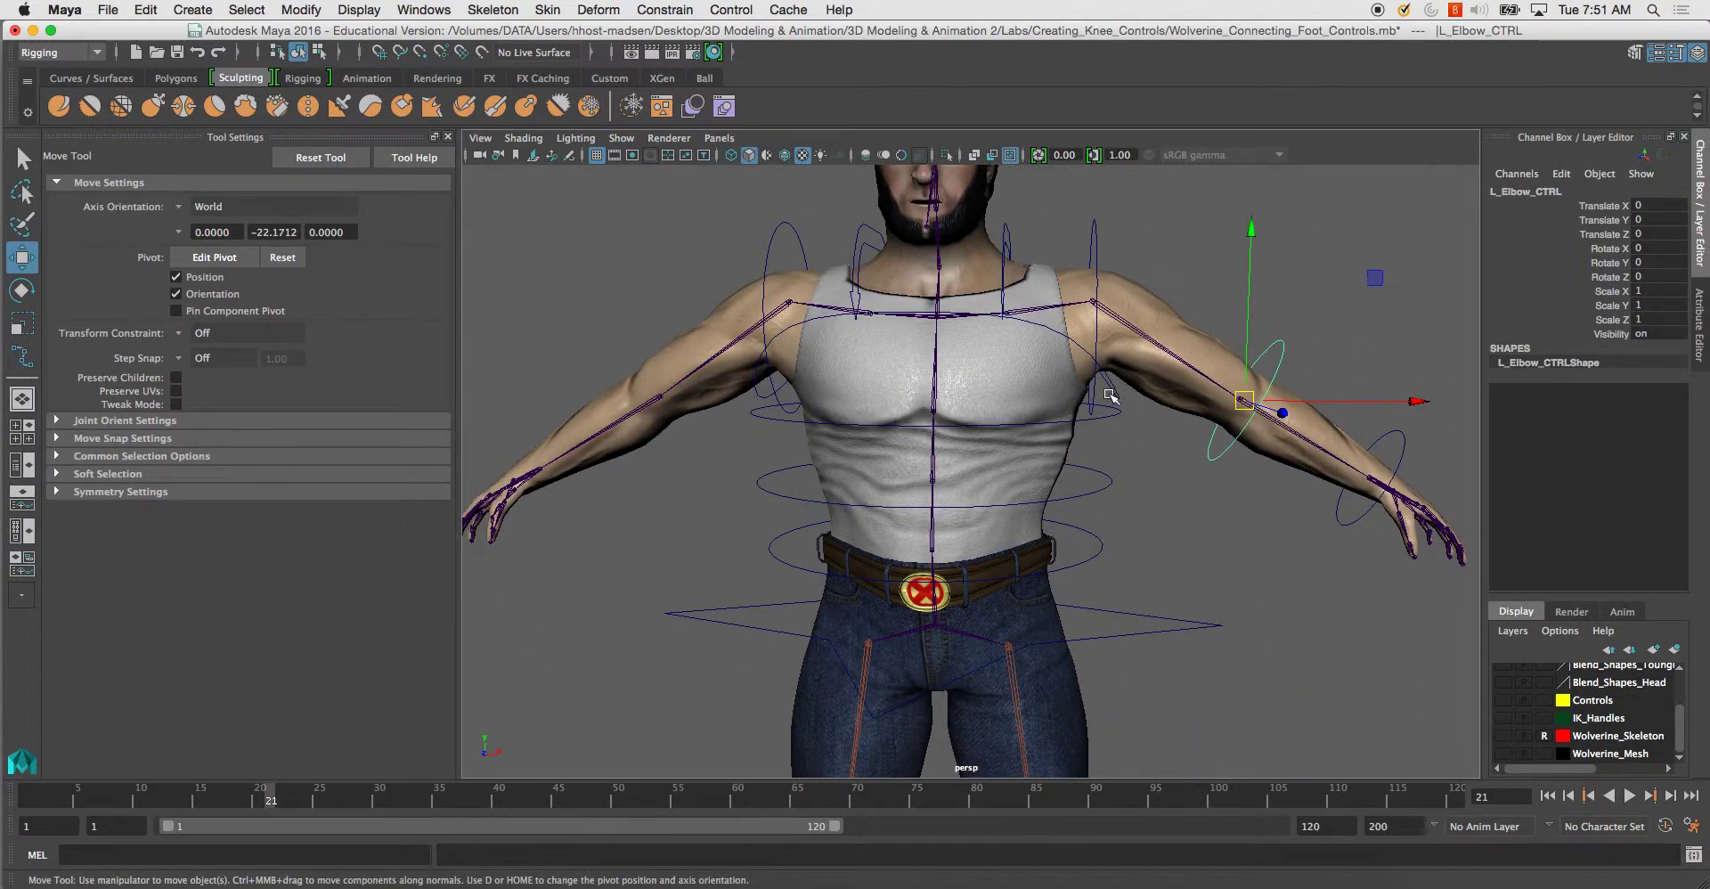
{"action": "key", "text": "d"}
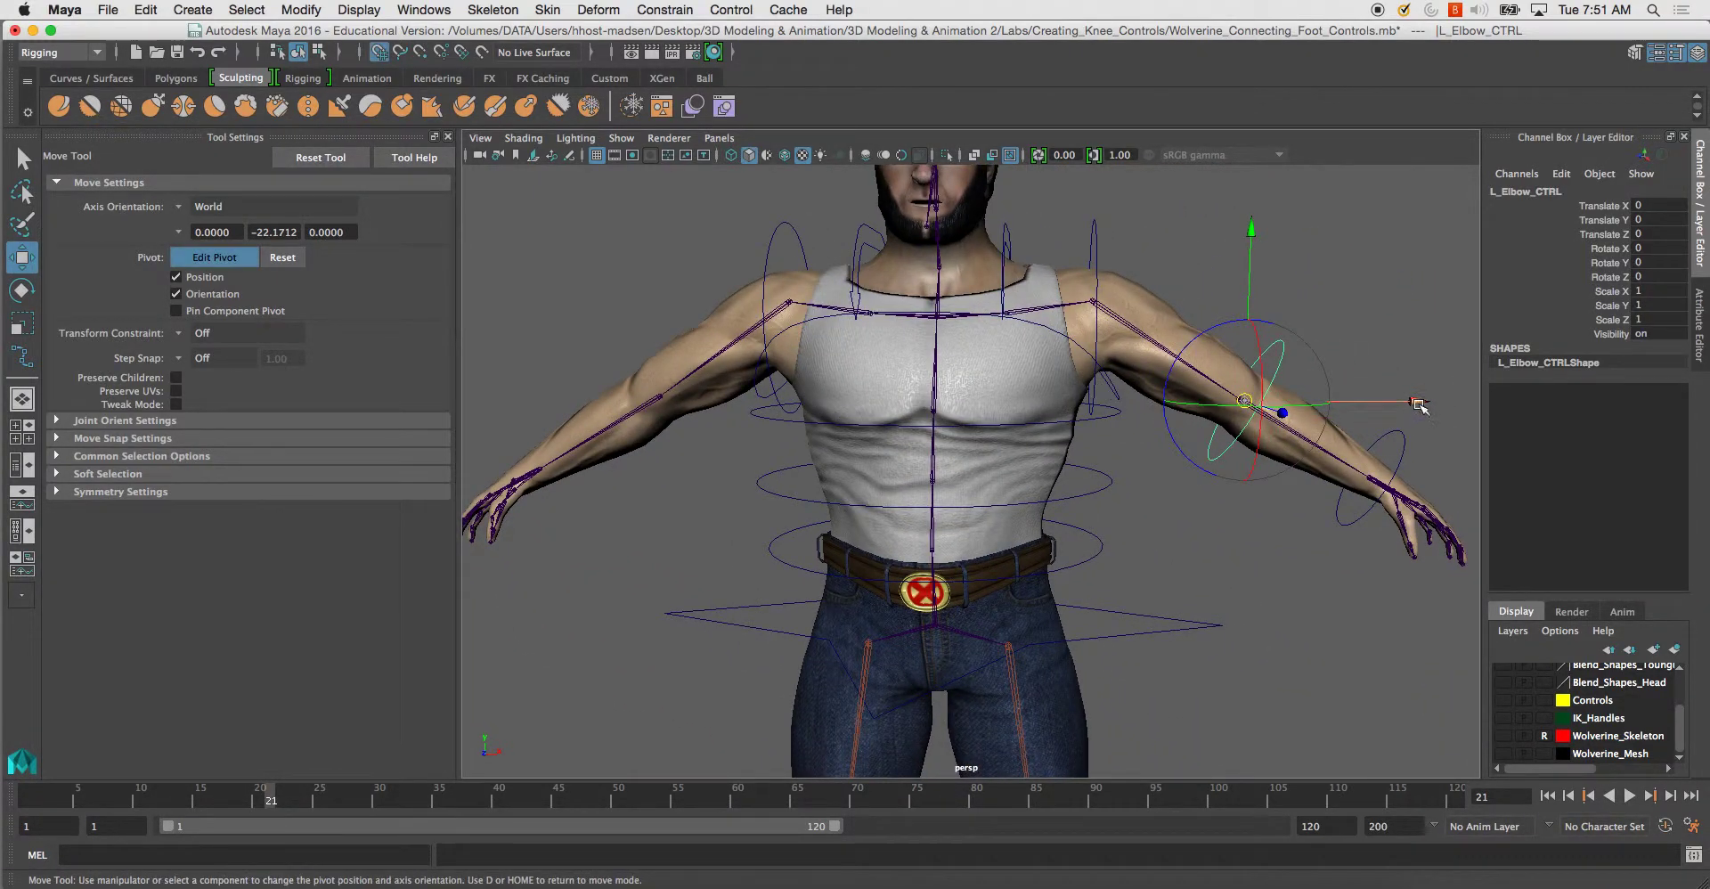
{"action": "left_click_drag", "start_coordinate": [1419, 401], "coordinate": [1105, 405]}
{"action": "key", "text": "space"}
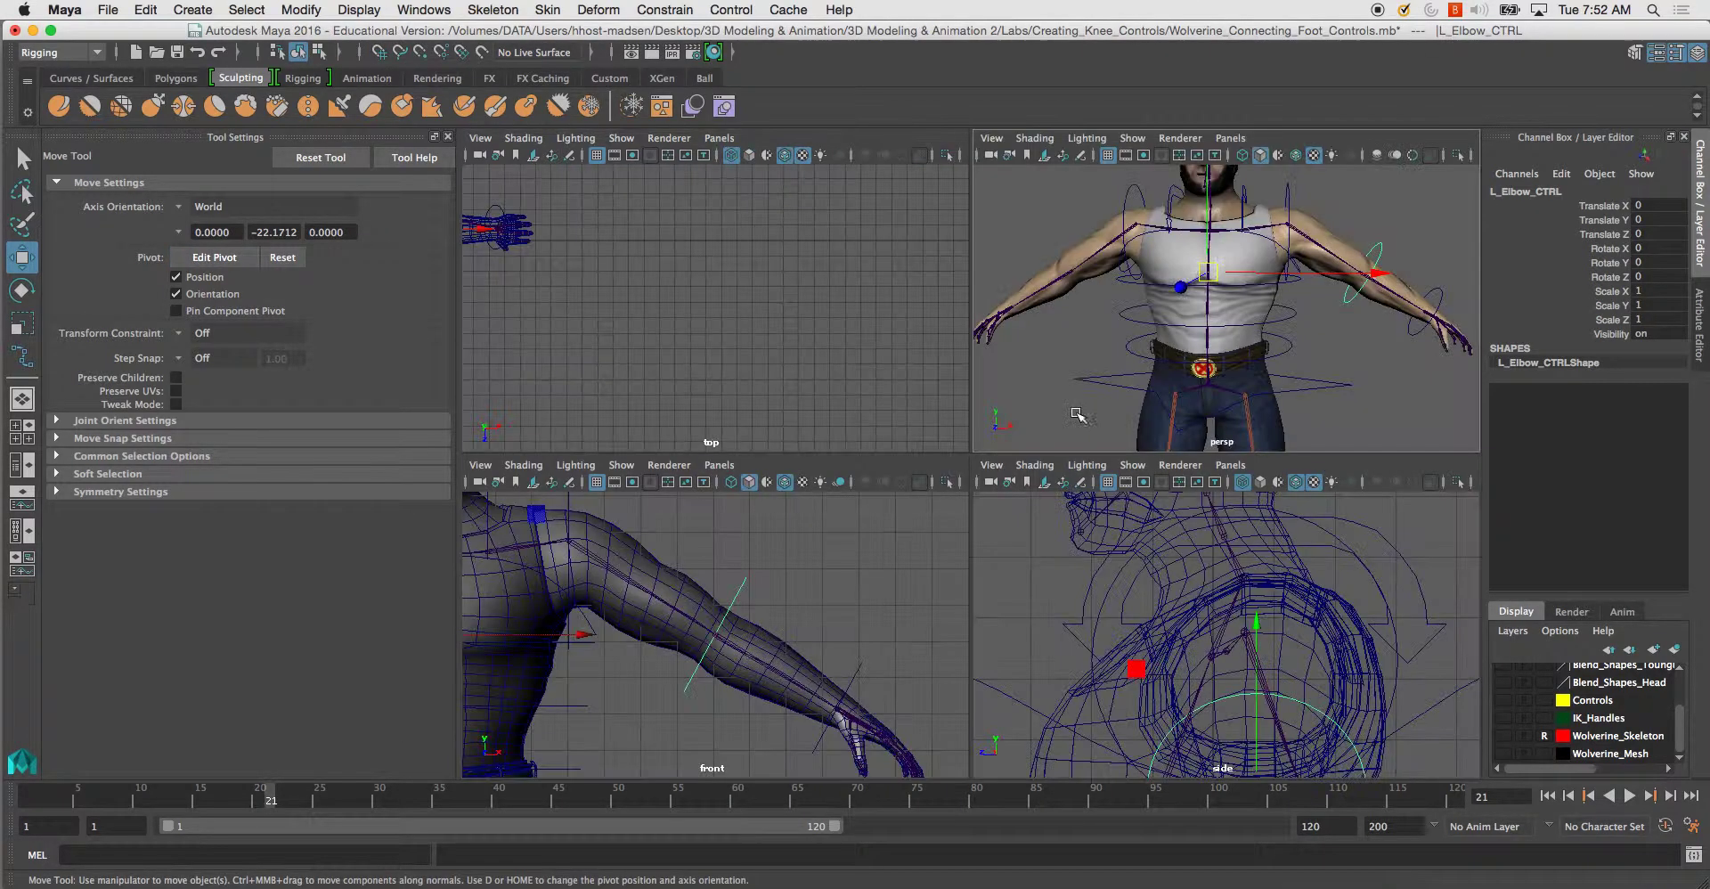
{"action": "key", "text": "f"}
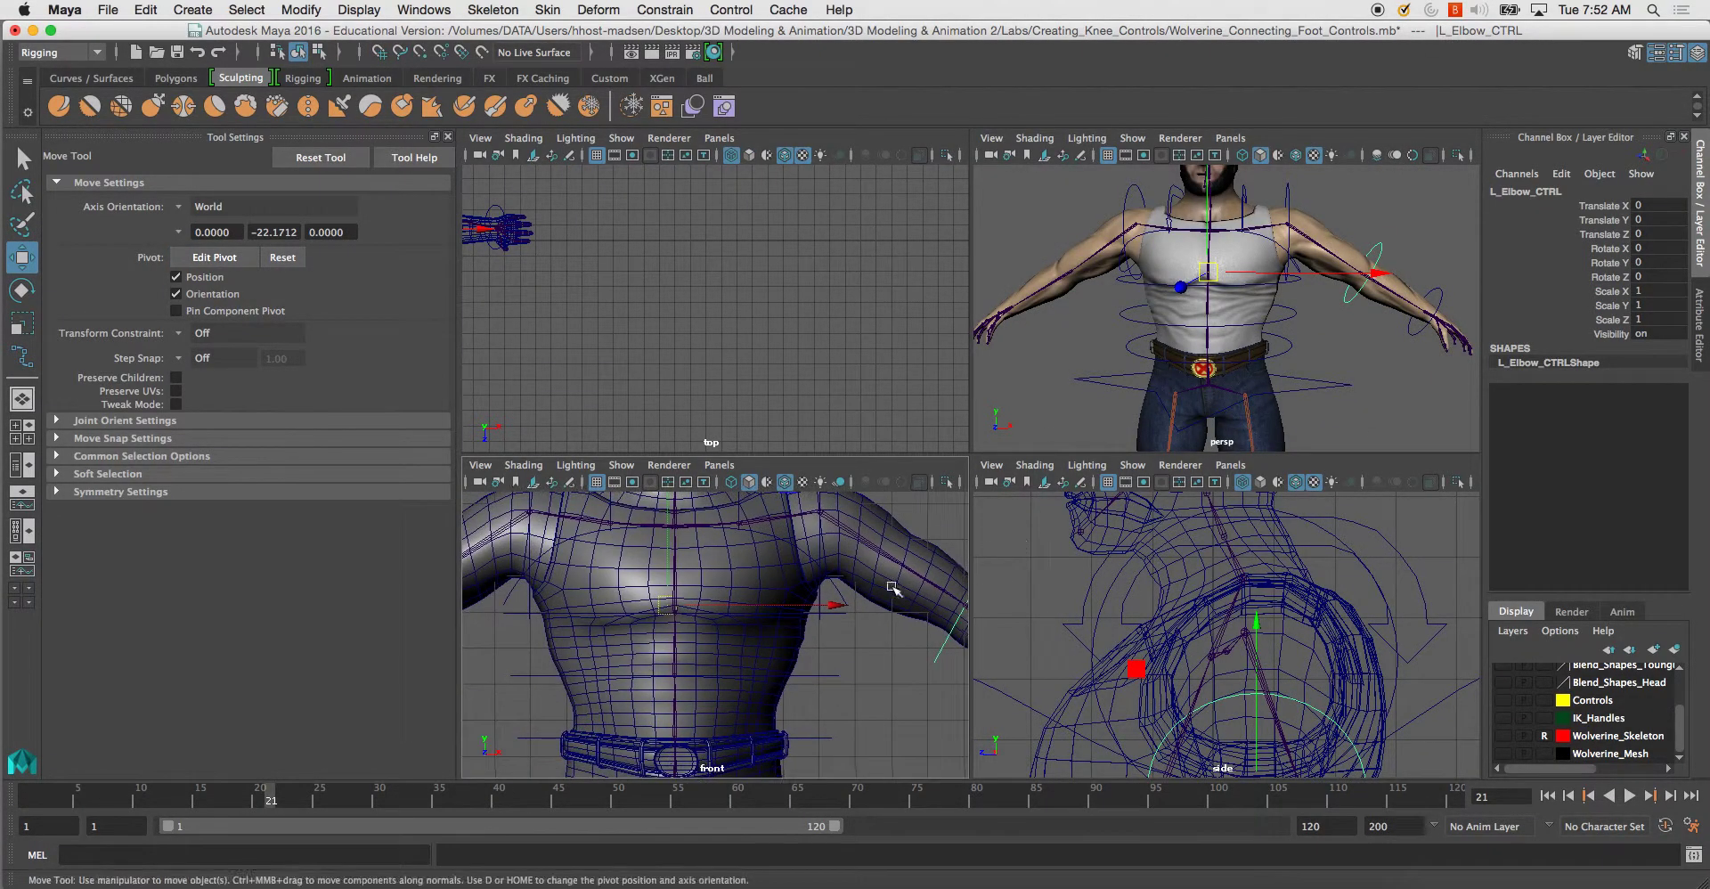
{"action": "key", "text": "d"}
{"action": "key", "text": "x"}
{"action": "left_click_drag", "start_coordinate": [837, 604], "coordinate": [670, 609]}
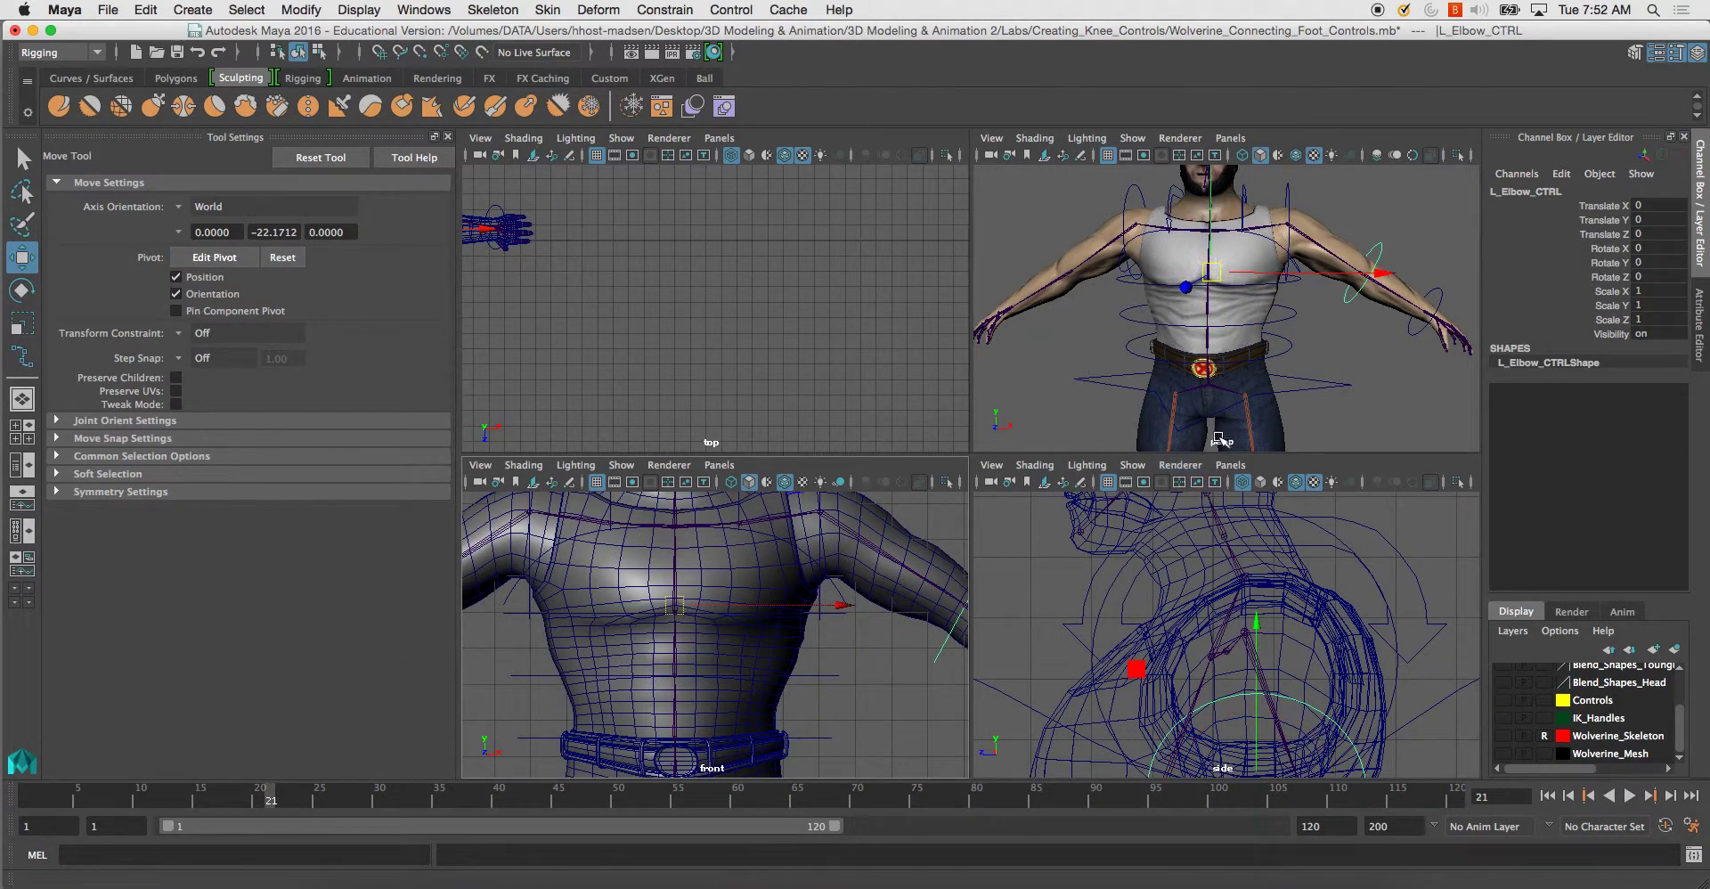
Duplicate L_Elbow_CTRL and set the copy's Scale X to -1 to mirror it onto the right arm.
{"action": "key", "text": "ctrl+d"}
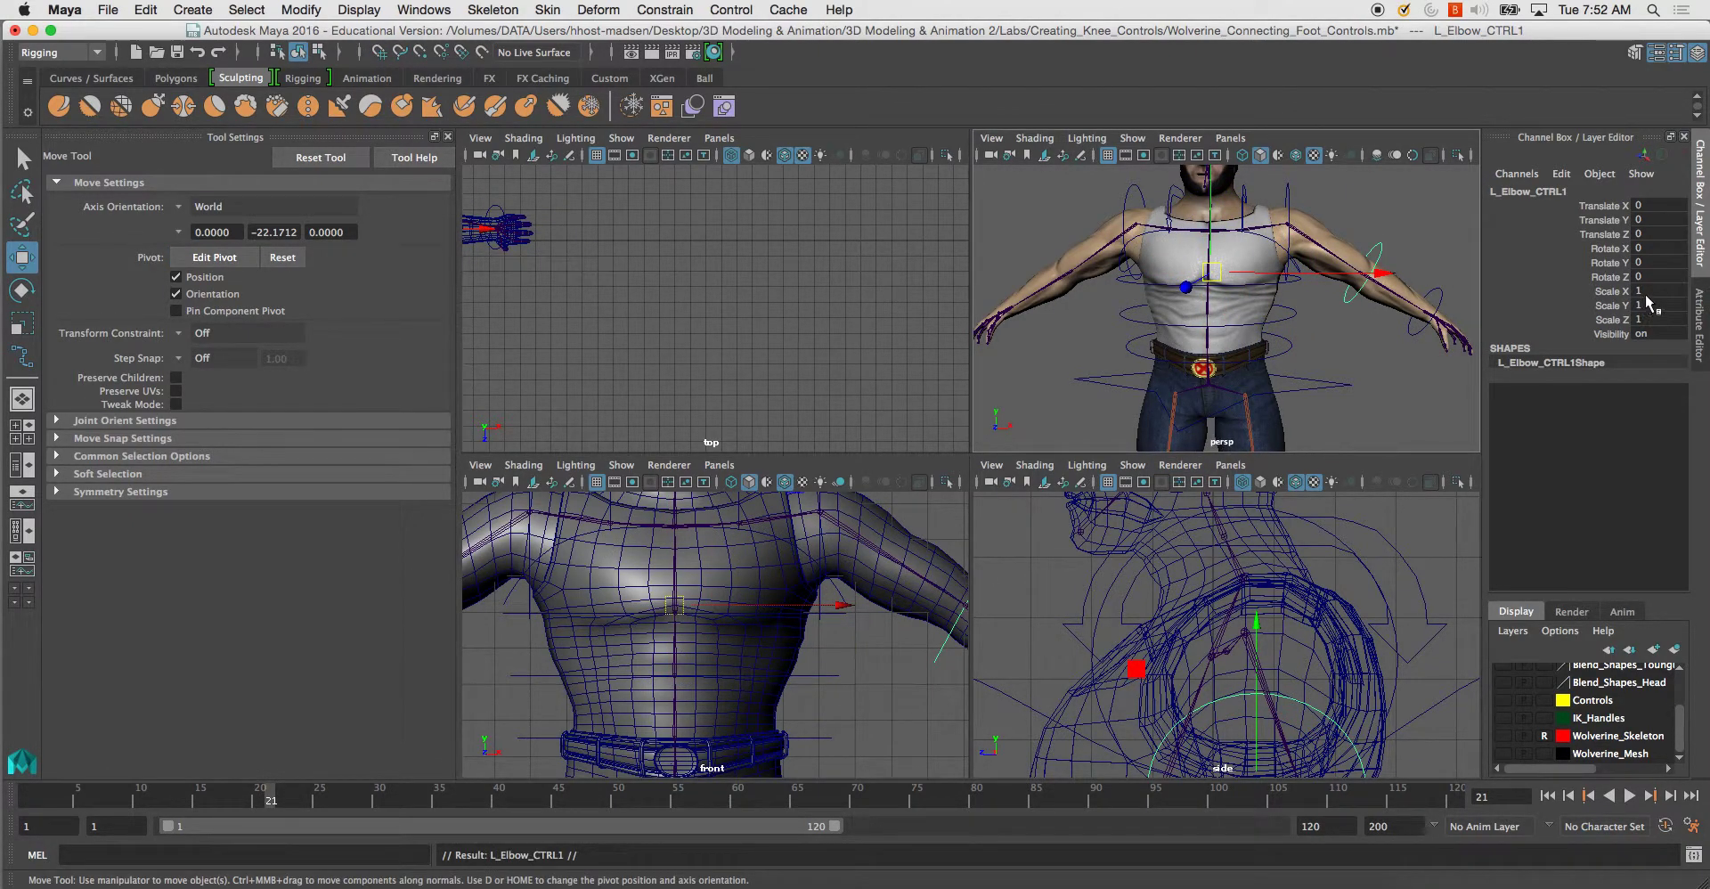
{"action": "left_click", "coordinate": [1651, 292]}
{"action": "type", "text": "-1"}
{"action": "key", "text": "Return"}
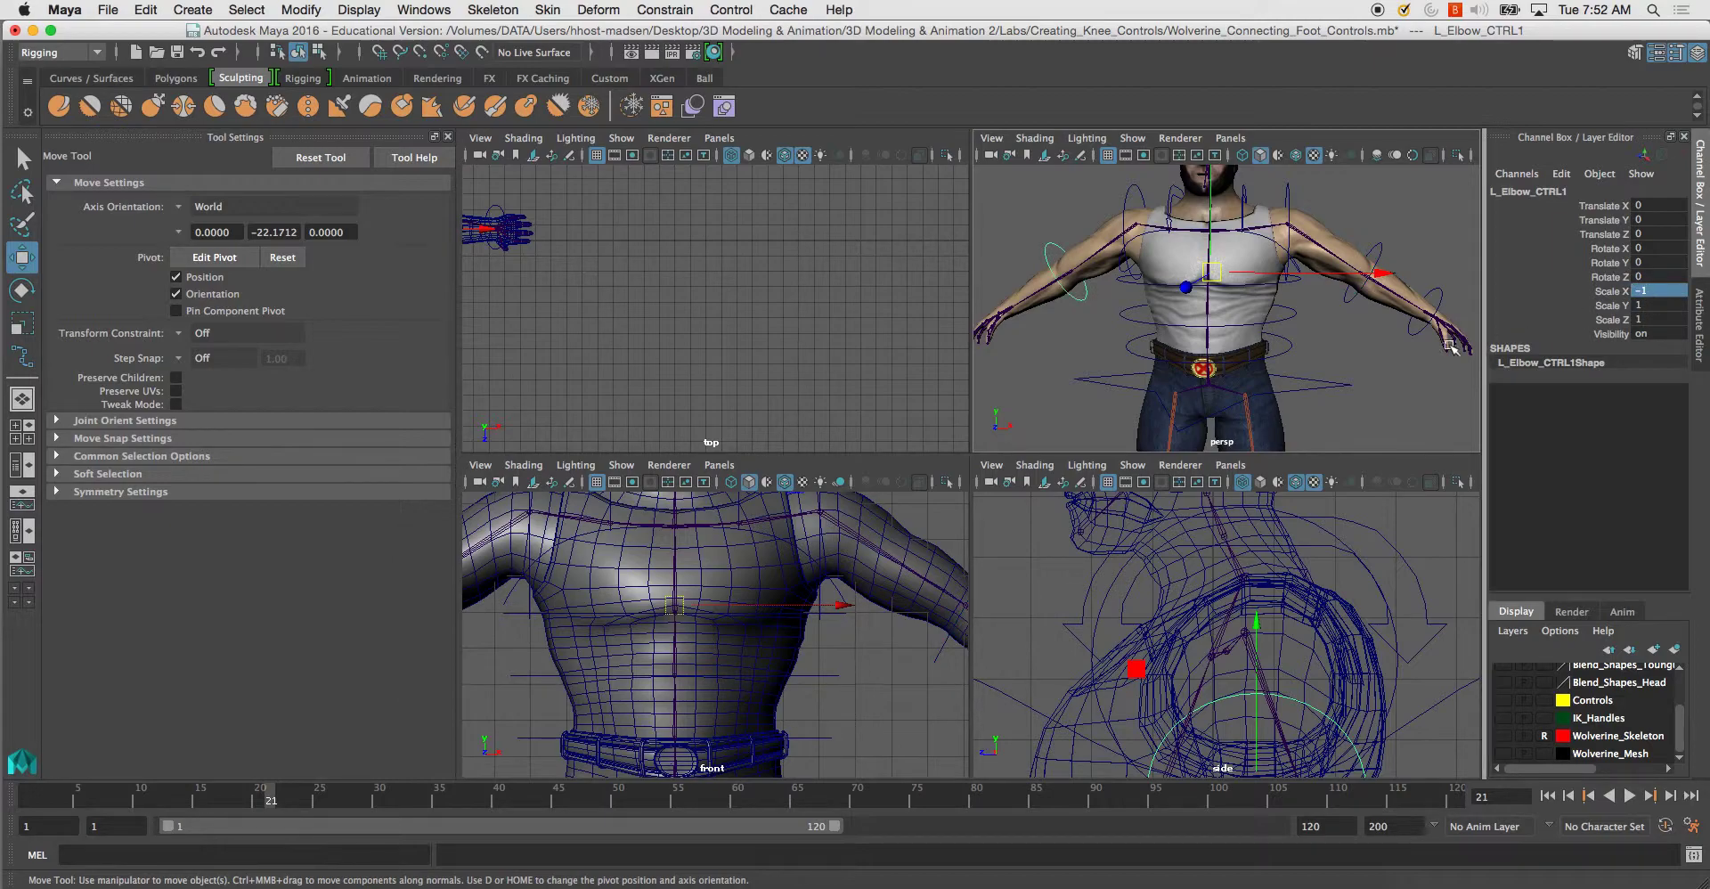
Rename the mirrored elbow copy as R_Elbow_CTRL and freeze its transformations.
{"action": "left_click", "coordinate": [1502, 190]}
{"action": "type", "text": "R"}
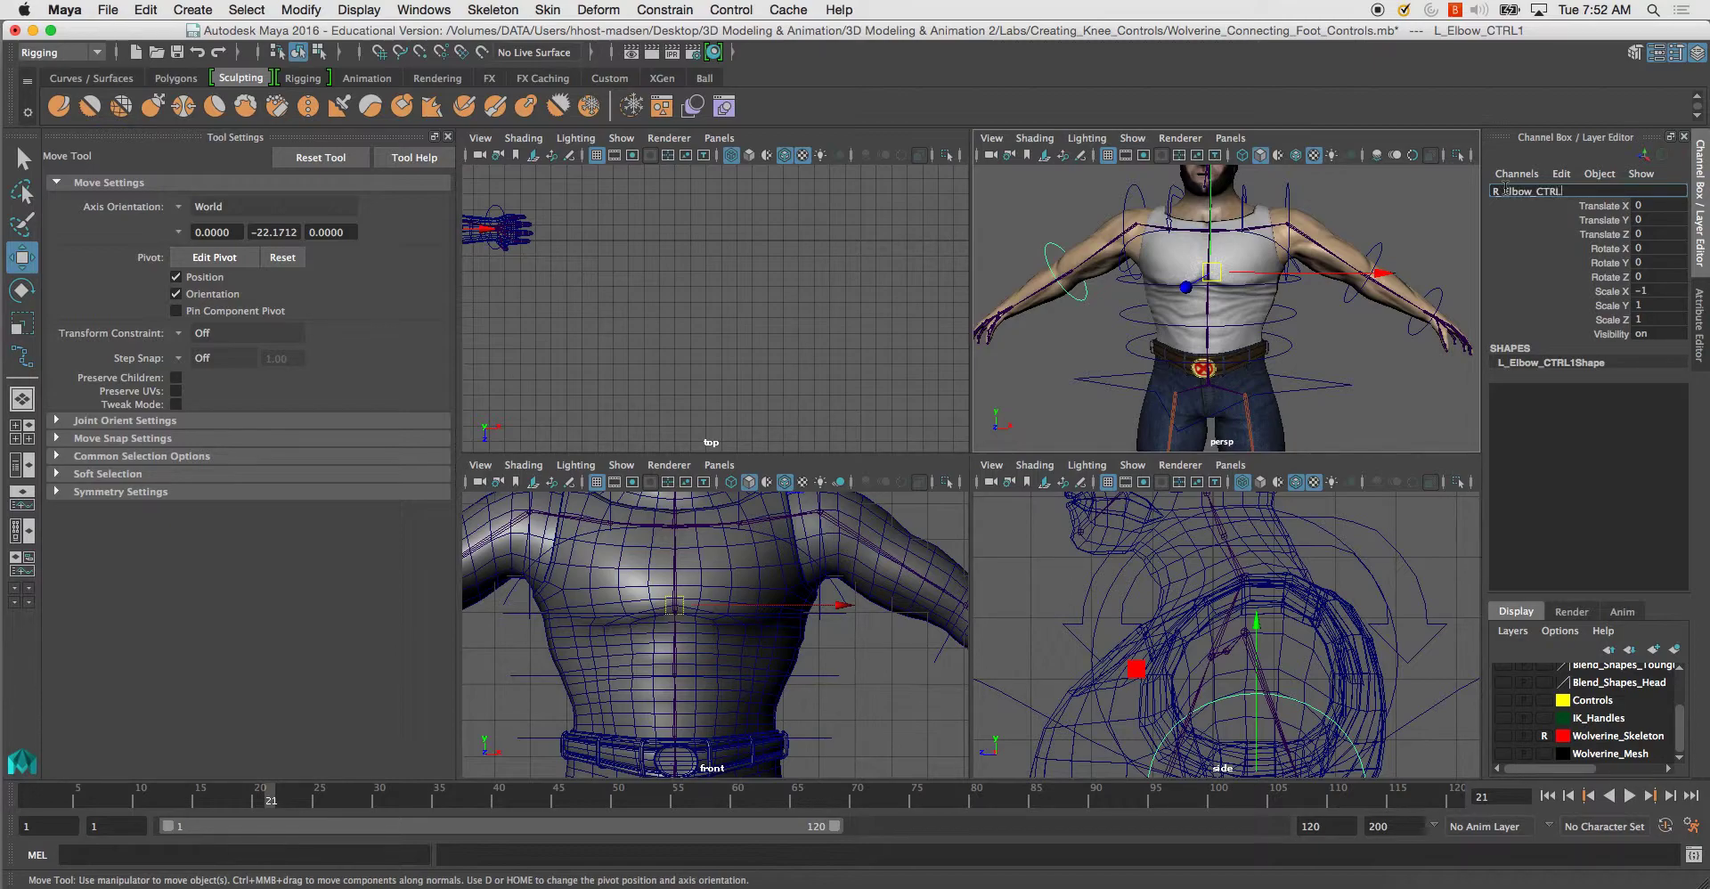
{"action": "type", "text": "_Elbow_CTRL"}
{"action": "key", "text": "Return"}
{"action": "left_click", "coordinate": [301, 10]}
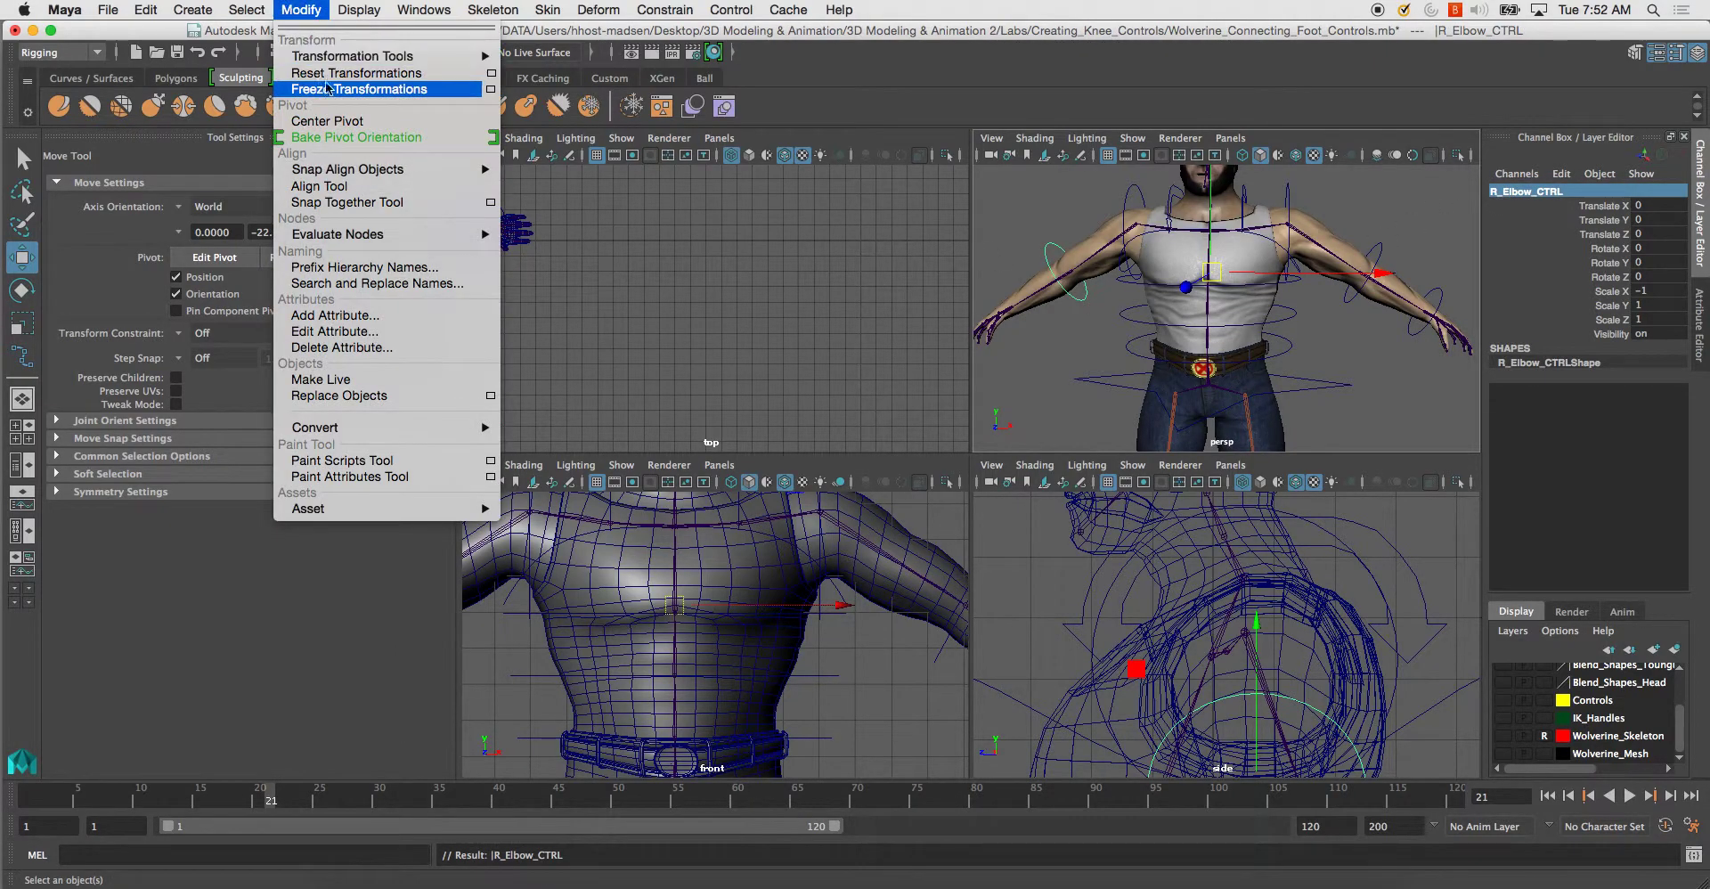
{"action": "left_click", "coordinate": [392, 87]}
{"action": "left_click_drag", "start_coordinate": [1186, 339], "coordinate": [1105, 325], "text": "alt"}
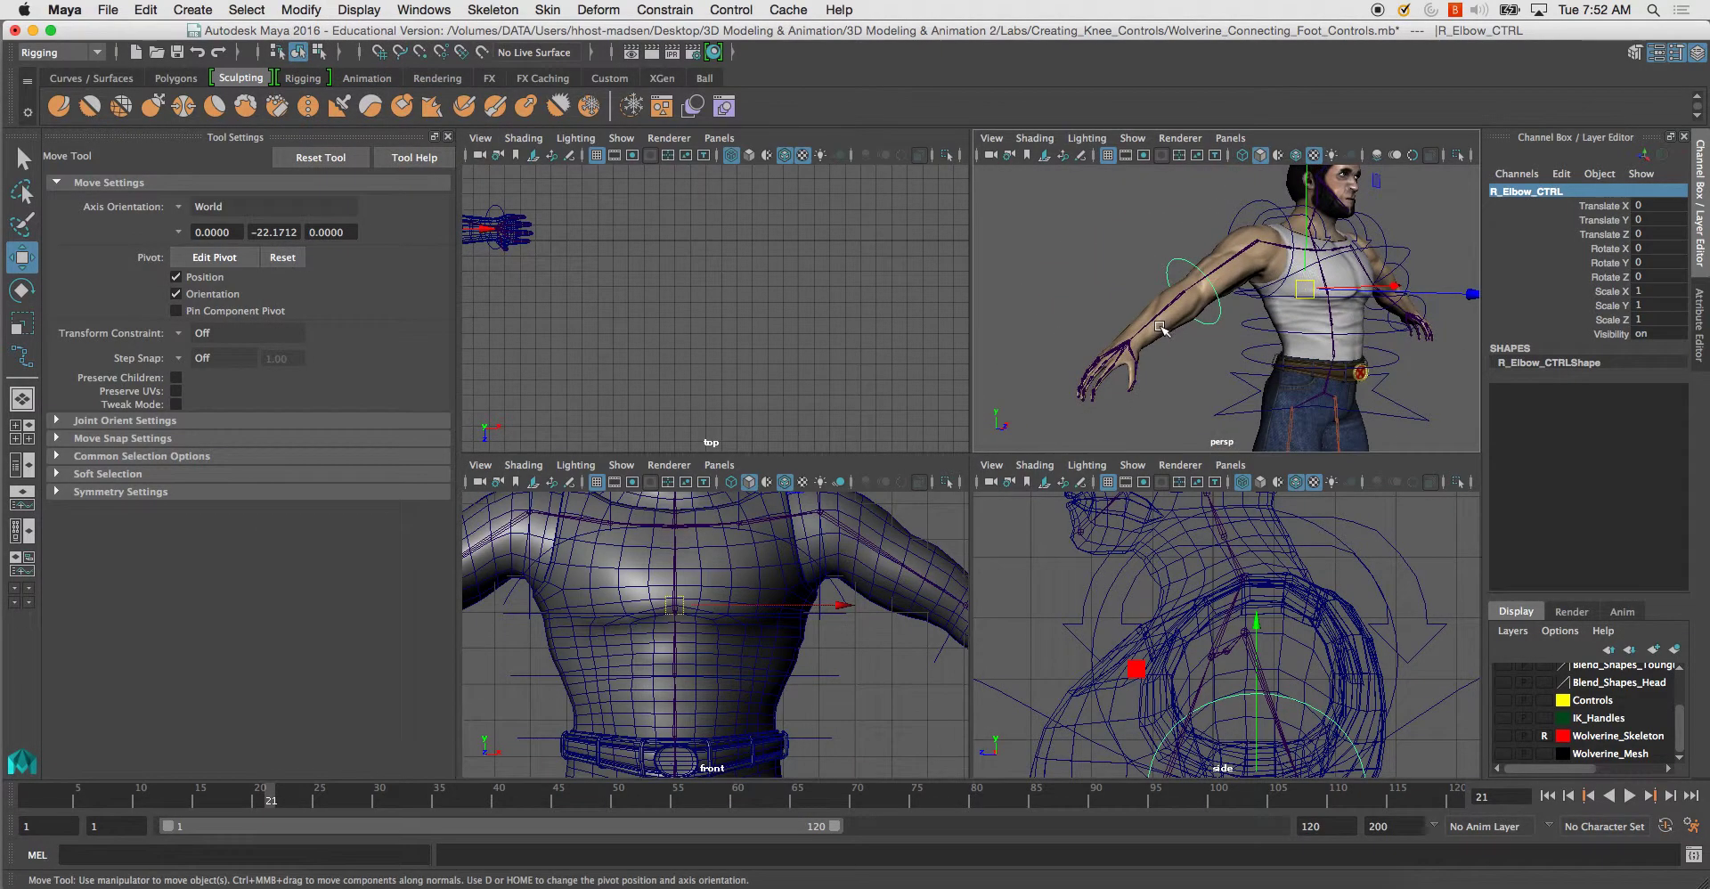
Center the pivot of R_Elbow_CTRL on the control itself.
{"action": "key", "text": "space"}
{"action": "left_click", "coordinate": [308, 11]}
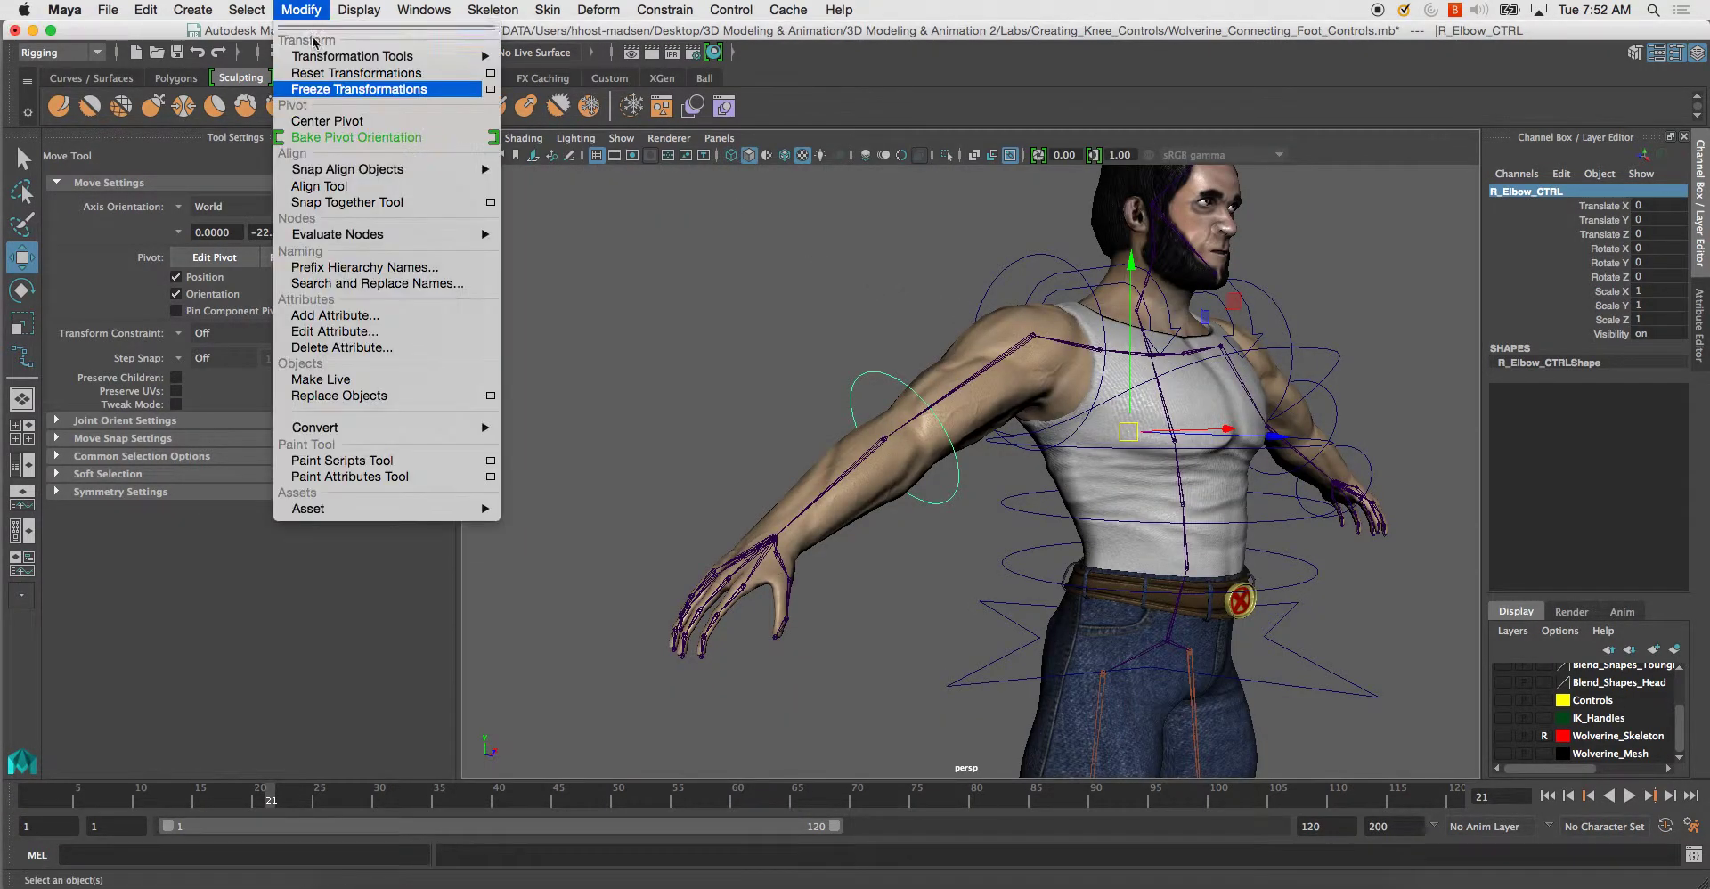
{"action": "left_click", "coordinate": [328, 125]}
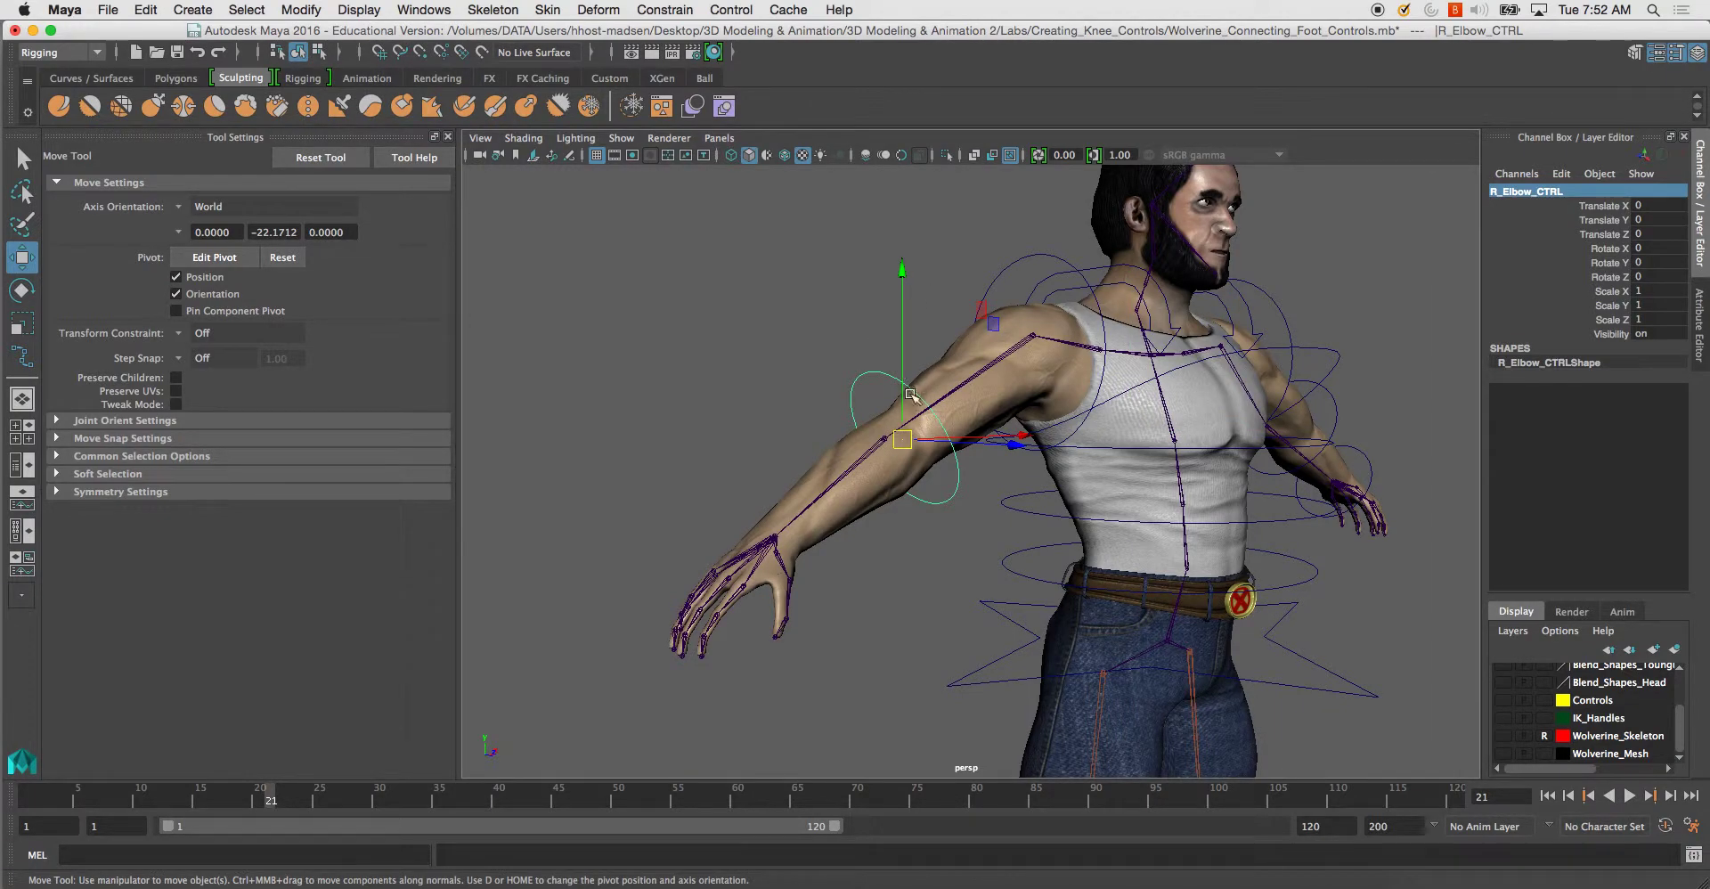
Snap the pivot of R_Elbow_CTRL to the character's right elbow joint.
{"action": "key", "text": "d"}
{"action": "key", "text": "d"}
{"action": "left_click_drag", "start_coordinate": [900, 438], "coordinate": [923, 464], "text": "alt"}
{"action": "key", "text": "f"}
{"action": "key", "text": "d"}
{"action": "key", "text": "v"}
{"action": "key", "text": "super+z"}
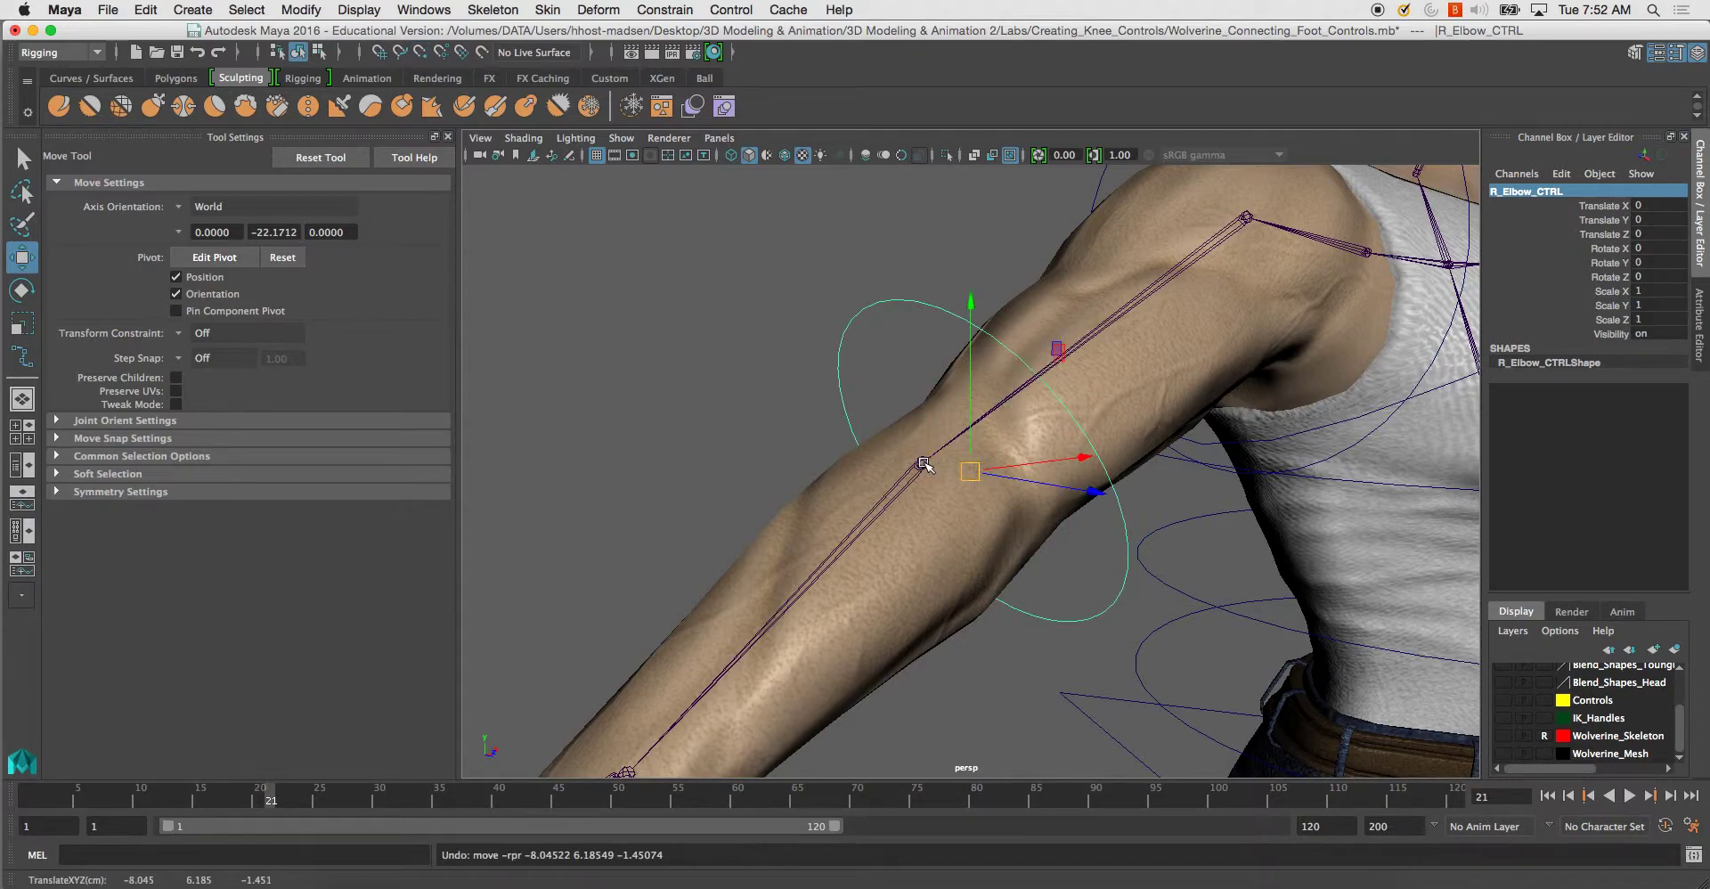
{"action": "key", "text": "d"}
{"action": "key", "text": "v"}
{"action": "left_click_drag", "start_coordinate": [972, 471], "coordinate": [877, 436]}
Select L_Elbow_CTRL and snap its pivot from the body's centre line to the left elbow joint.
{"action": "scroll", "coordinate": [958, 437], "scroll_direction": "down", "scroll_amount": 10}
{"action": "middle_click_drag", "start_coordinate": [960, 438], "coordinate": [949, 427], "text": "alt"}
{"action": "left_click_drag", "start_coordinate": [948, 428], "coordinate": [1004, 485], "text": "alt"}
{"action": "middle_click_drag", "start_coordinate": [1004, 484], "coordinate": [954, 428], "text": "alt"}
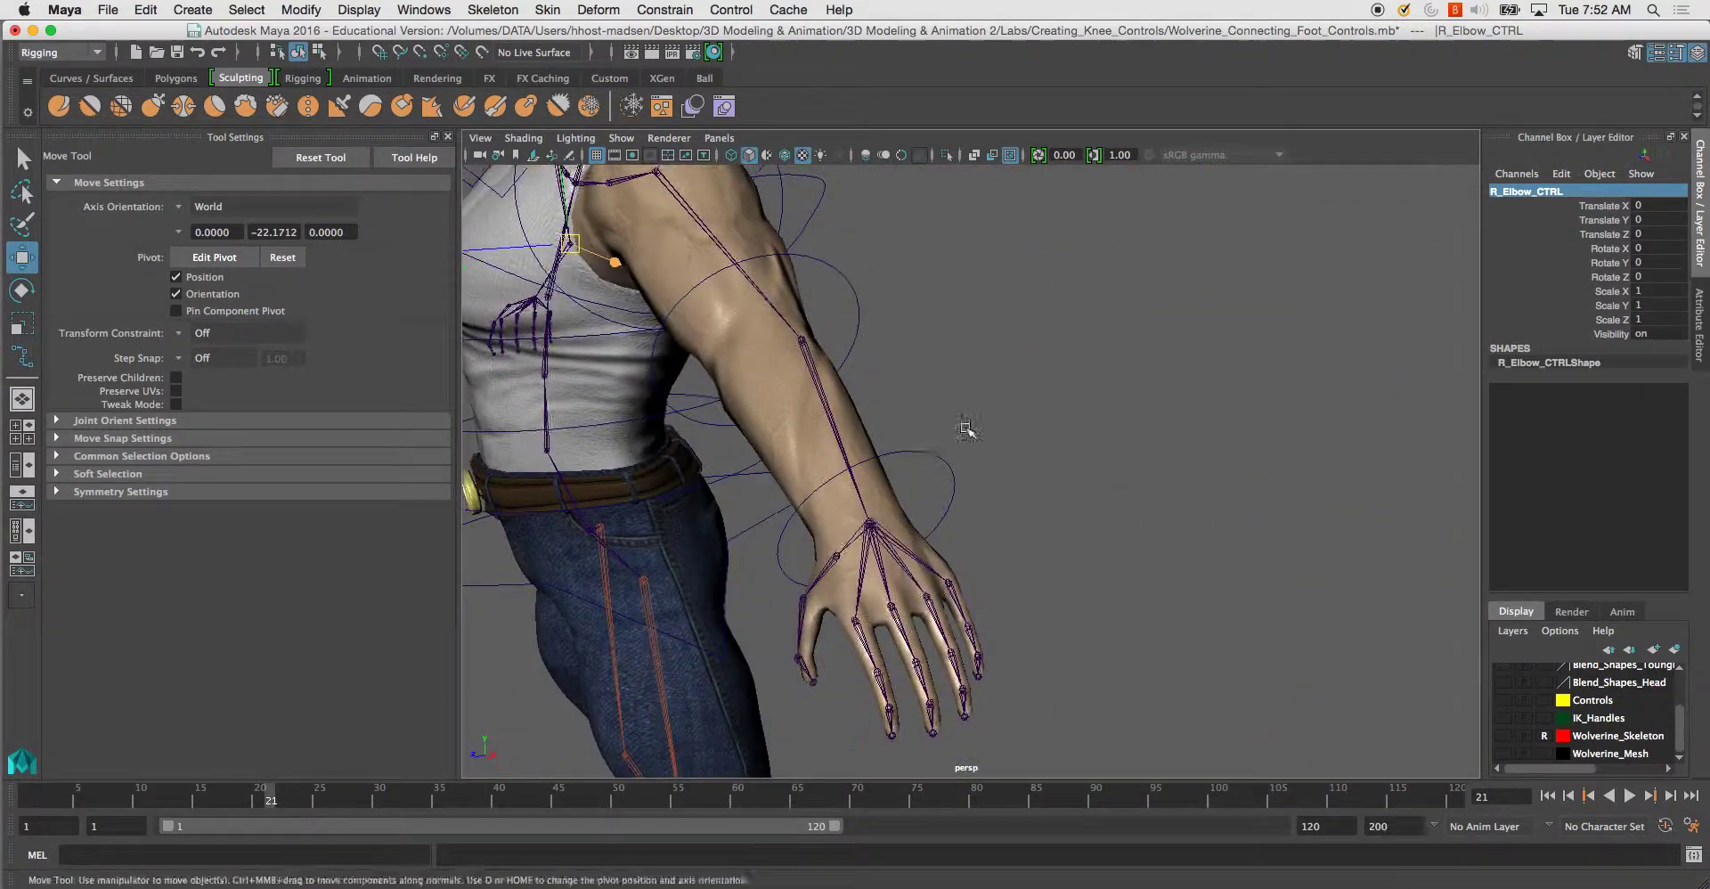
{"action": "left_click_drag", "start_coordinate": [954, 427], "coordinate": [971, 355], "text": "alt"}
{"action": "left_click_drag", "start_coordinate": [1072, 304], "coordinate": [1091, 365]}
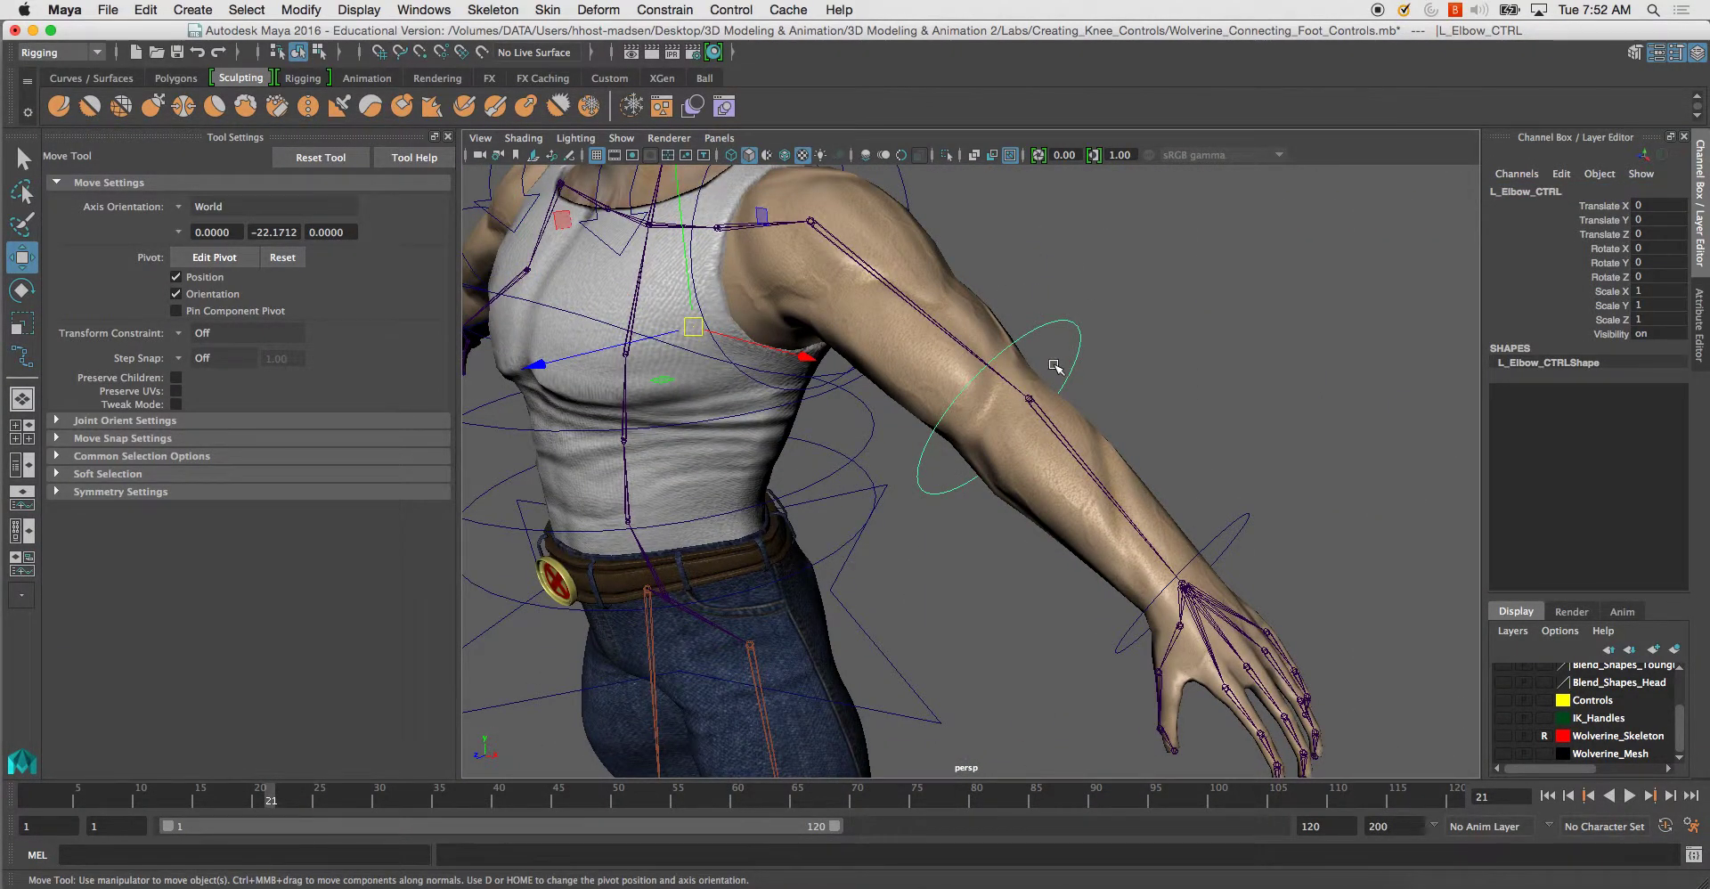
{"action": "key", "text": "d"}
{"action": "key", "text": "v"}
{"action": "left_click_drag", "start_coordinate": [691, 322], "coordinate": [1029, 296]}
{"action": "key", "text": "f"}
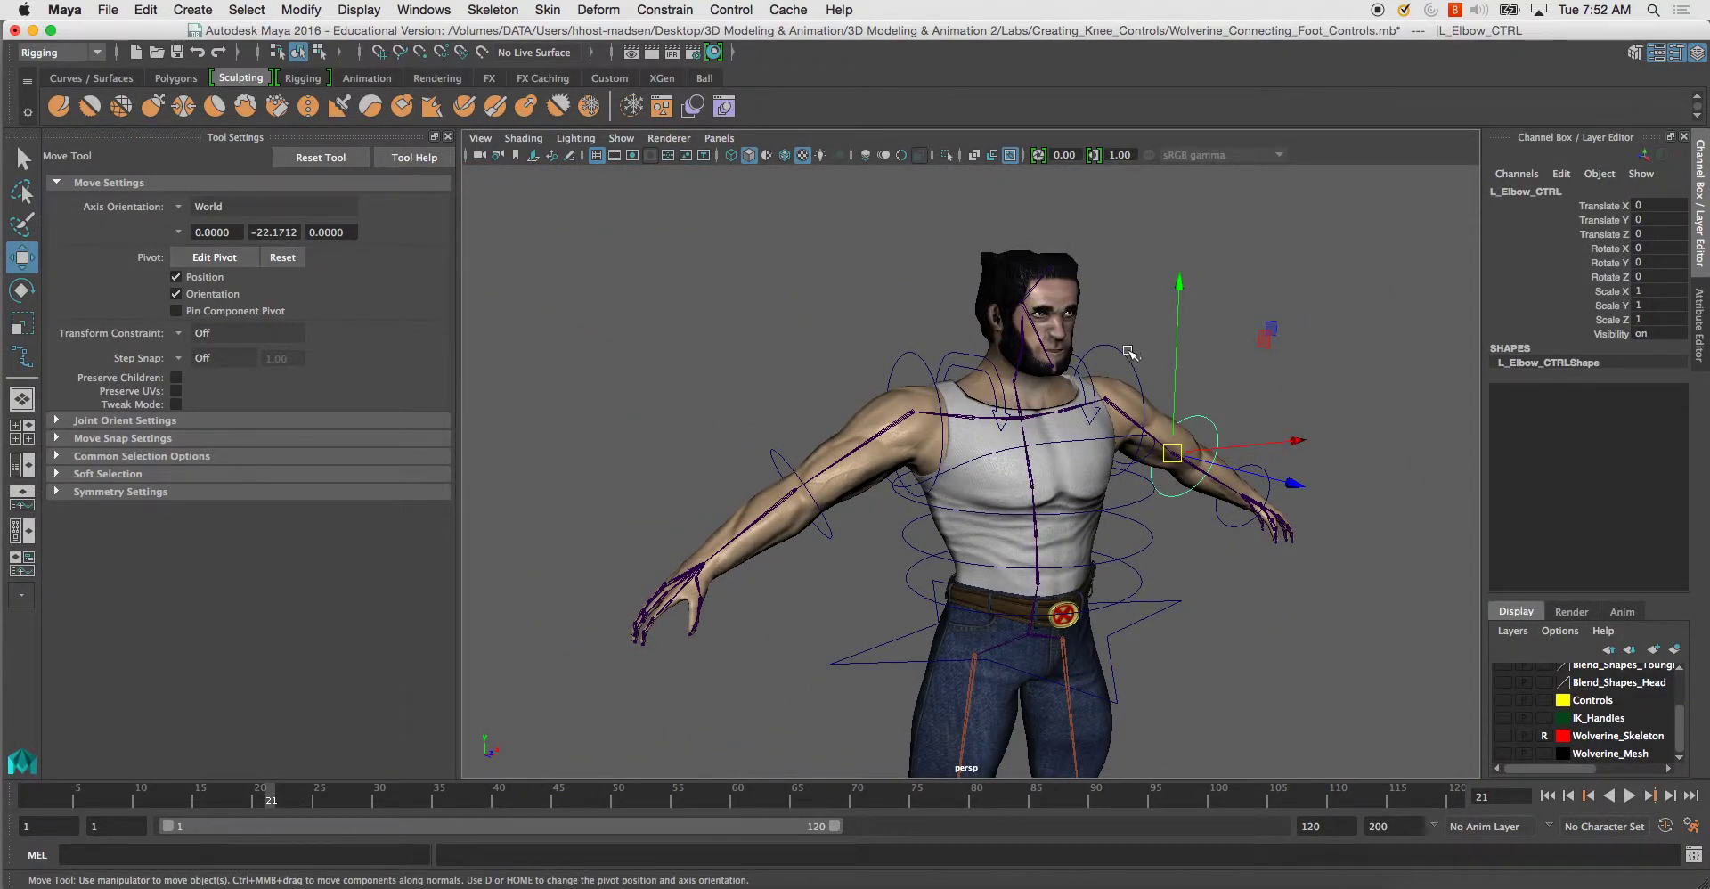
Select L_Wrist_CTRL and move its pivot along X to the body's centre line in the front view.
{"action": "left_click_drag", "start_coordinate": [1256, 441], "coordinate": [1209, 435], "text": "alt"}
{"action": "middle_click_drag", "start_coordinate": [1210, 434], "coordinate": [988, 385], "text": "alt"}
{"action": "right_click_drag", "start_coordinate": [988, 385], "coordinate": [1118, 495], "text": "alt"}
{"action": "left_click_drag", "start_coordinate": [1011, 471], "coordinate": [970, 464], "text": "alt"}
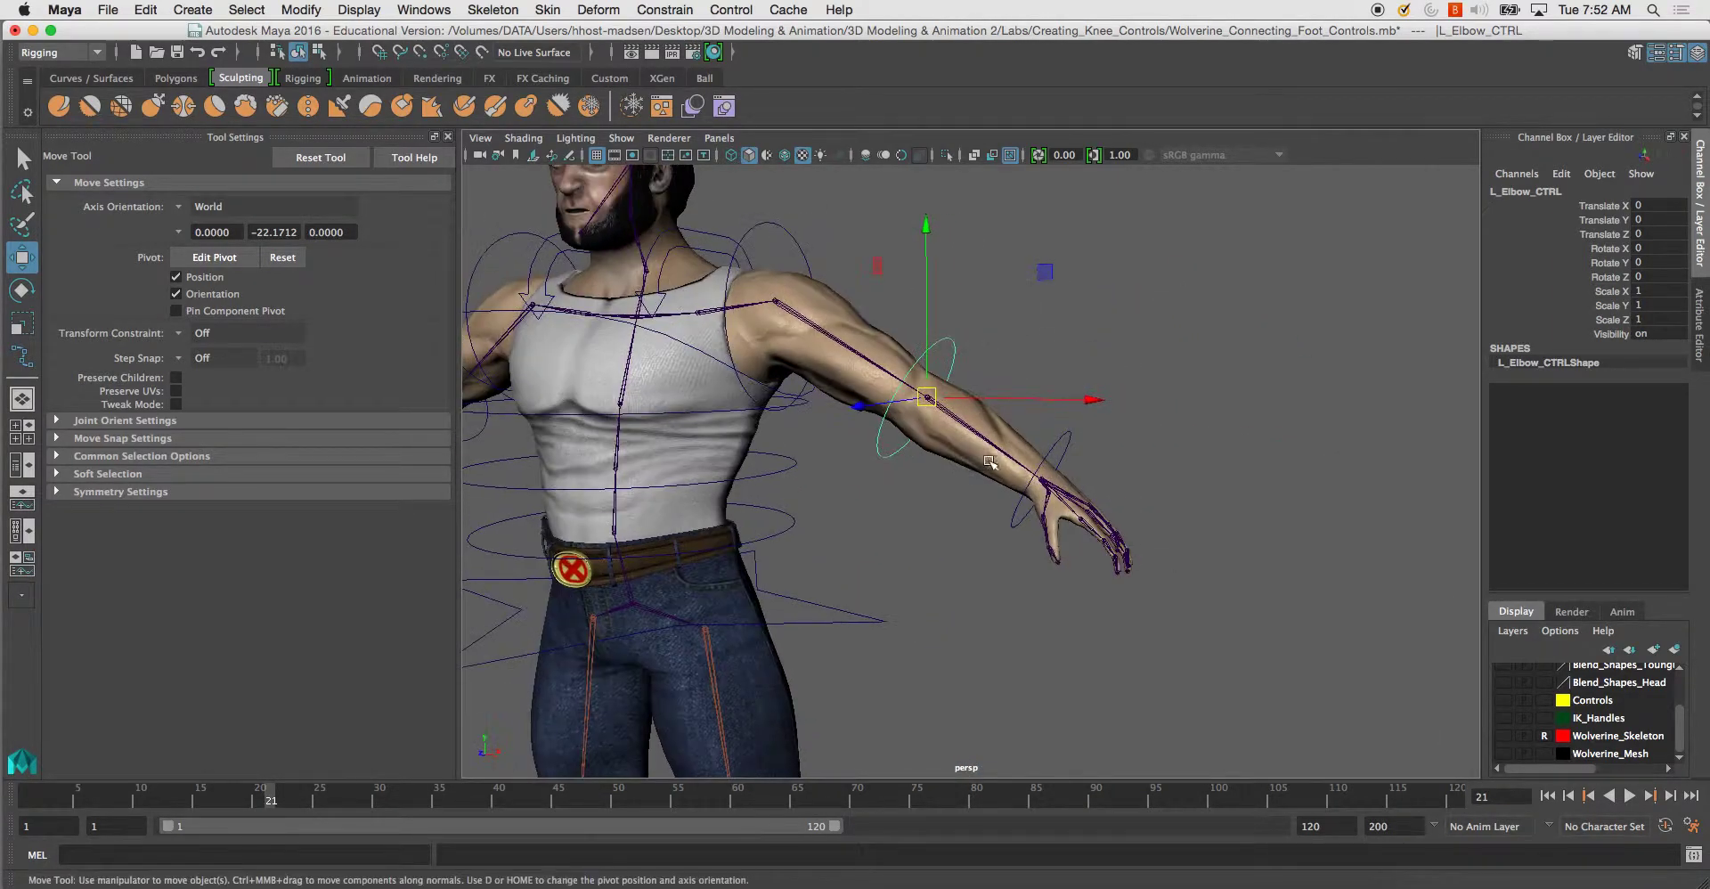
{"action": "left_click", "coordinate": [1065, 436]}
{"action": "middle_click_drag", "start_coordinate": [1129, 449], "coordinate": [1054, 450], "text": "alt"}
{"action": "right_click_drag", "start_coordinate": [1054, 450], "coordinate": [1152, 531], "text": "alt"}
{"action": "left_click_drag", "start_coordinate": [1153, 531], "coordinate": [1015, 463], "text": "alt"}
{"action": "middle_click_drag", "start_coordinate": [1015, 462], "coordinate": [1025, 415], "text": "alt"}
{"action": "right_click_drag", "start_coordinate": [1025, 414], "coordinate": [980, 424], "text": "alt"}
{"action": "left_click_drag", "start_coordinate": [981, 424], "coordinate": [1165, 374], "text": "alt"}
{"action": "key", "text": "space"}
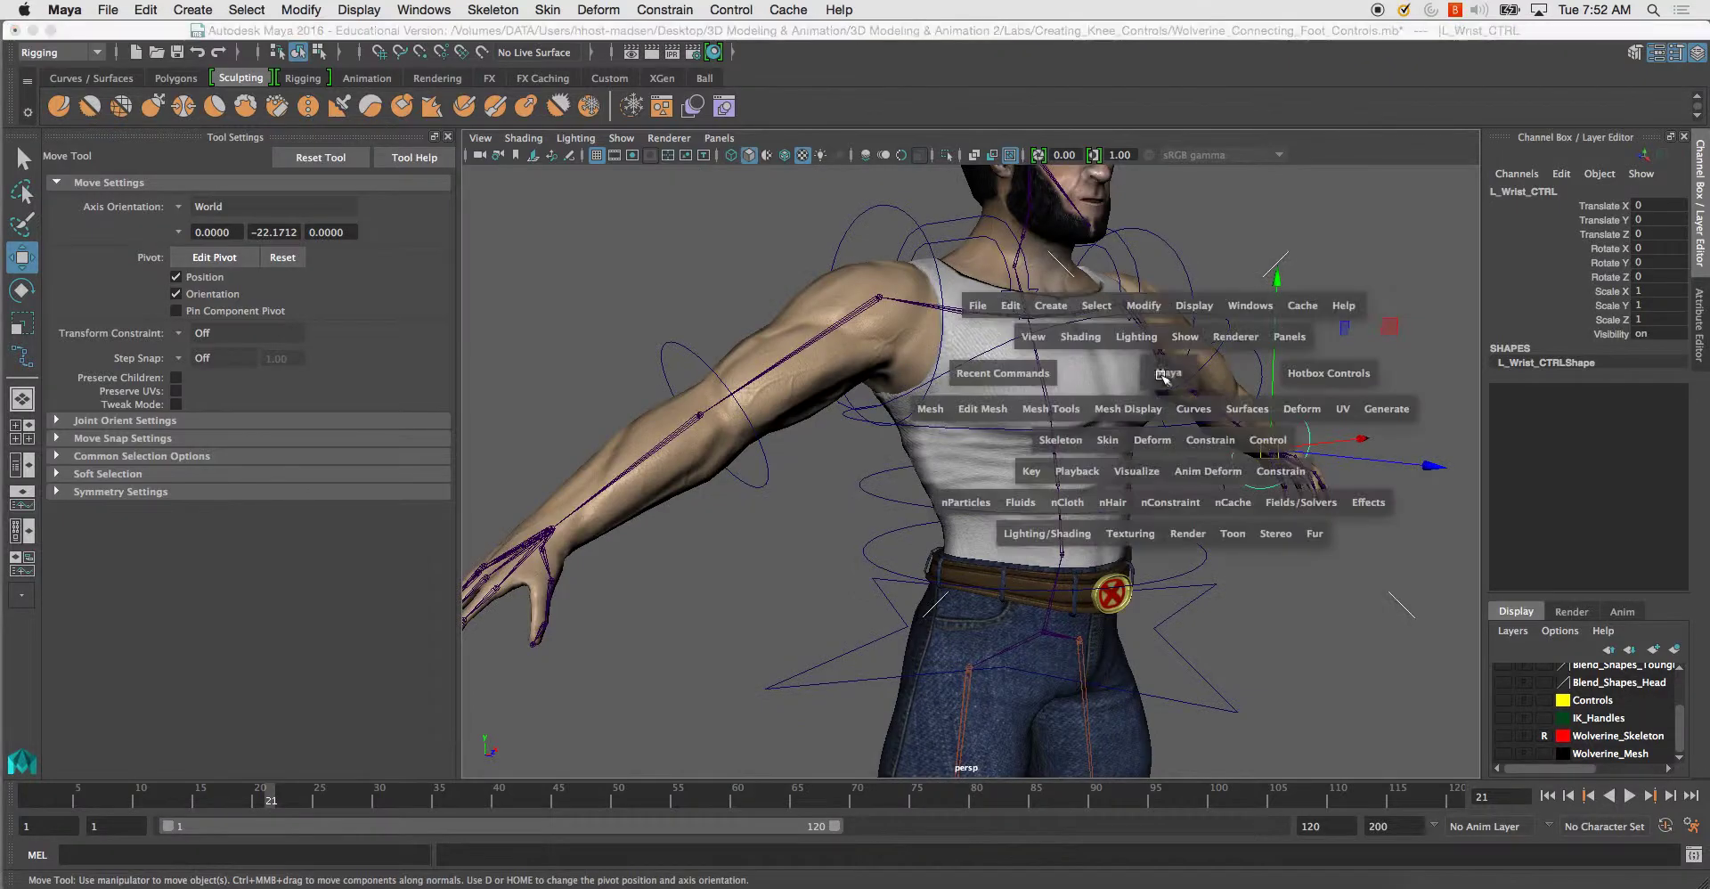
{"action": "key", "text": "space"}
{"action": "right_click_drag", "start_coordinate": [781, 538], "coordinate": [740, 391], "text": "alt"}
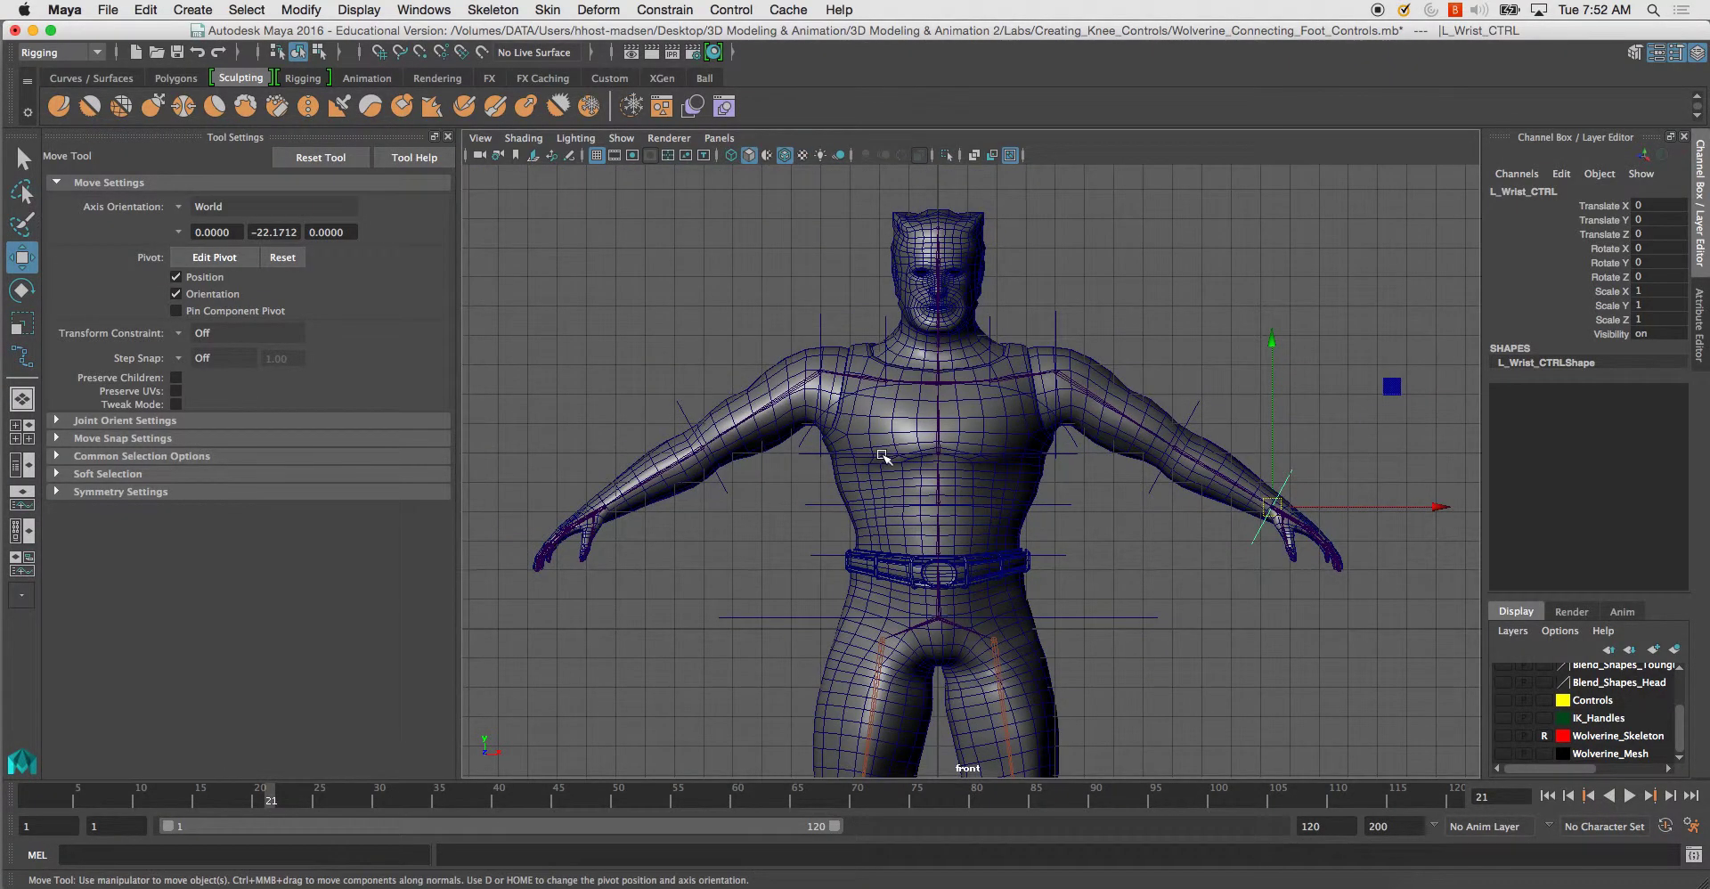
{"action": "key", "text": "d"}
{"action": "left_click_drag", "start_coordinate": [1436, 506], "coordinate": [946, 557]}
{"action": "key", "text": "d"}
Duplicate L_Wrist_CTRL and set the copy's Scale X to -1 to mirror it onto the right arm.
{"action": "key", "text": "ctrl+d"}
{"action": "double_click", "coordinate": [1655, 290]}
{"action": "type", "text": "-1"}
{"action": "key", "text": "Return"}
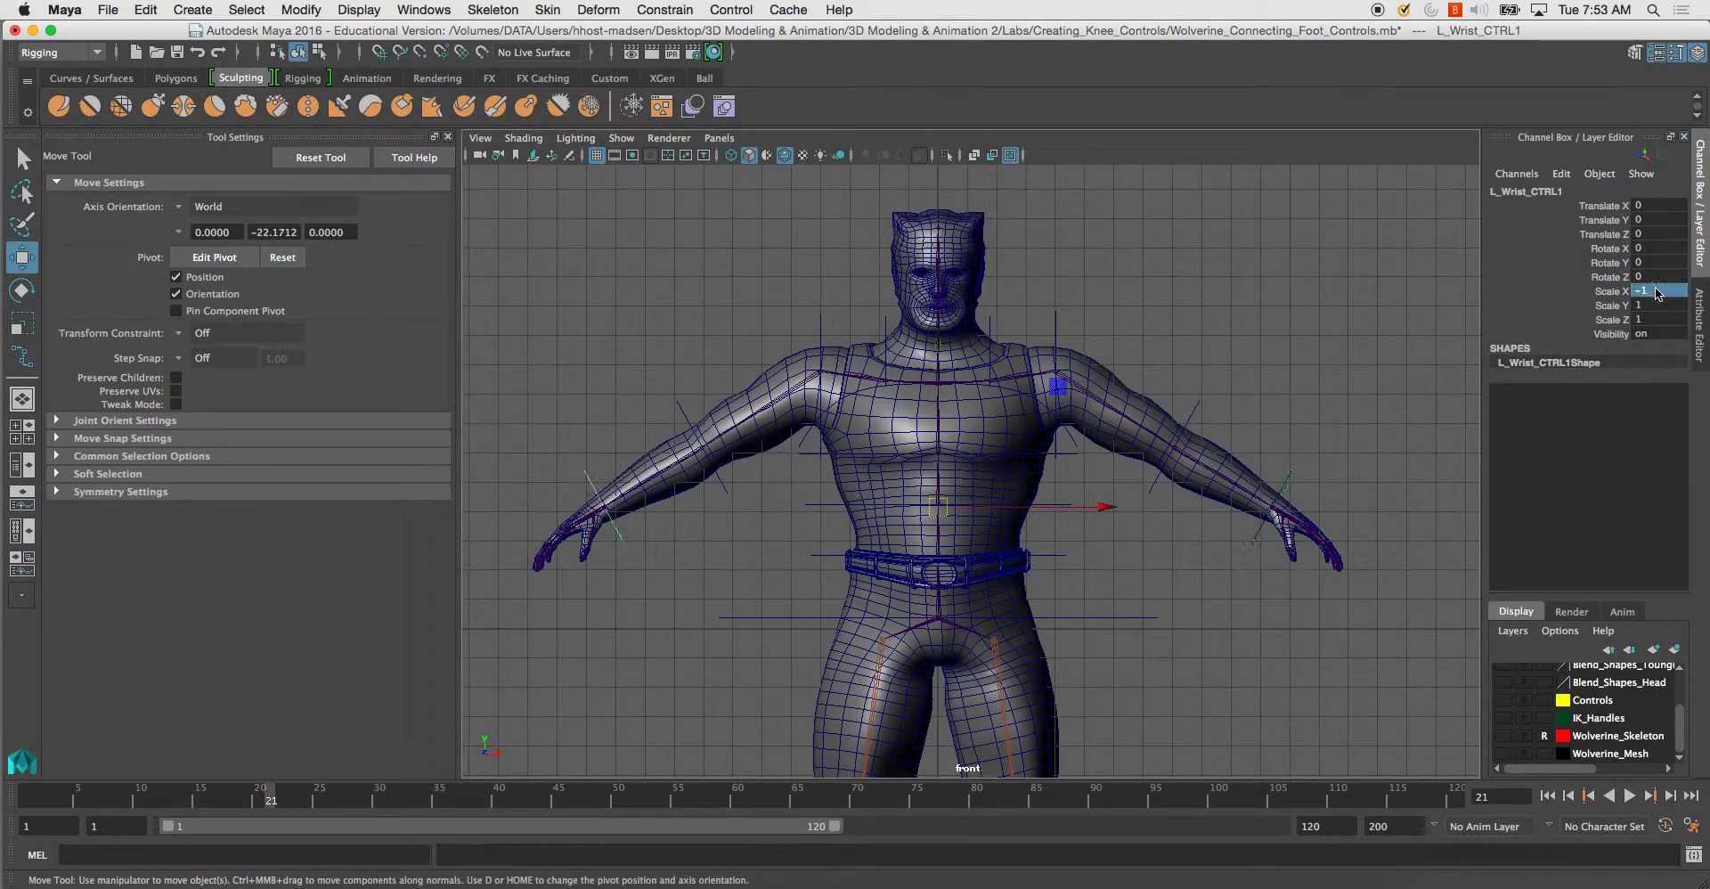
Freeze the transformations of the mirrored wrist copy and rename it R_Wrist_CTRL.
{"action": "middle_click_drag", "start_coordinate": [990, 465], "coordinate": [1124, 463], "text": "alt"}
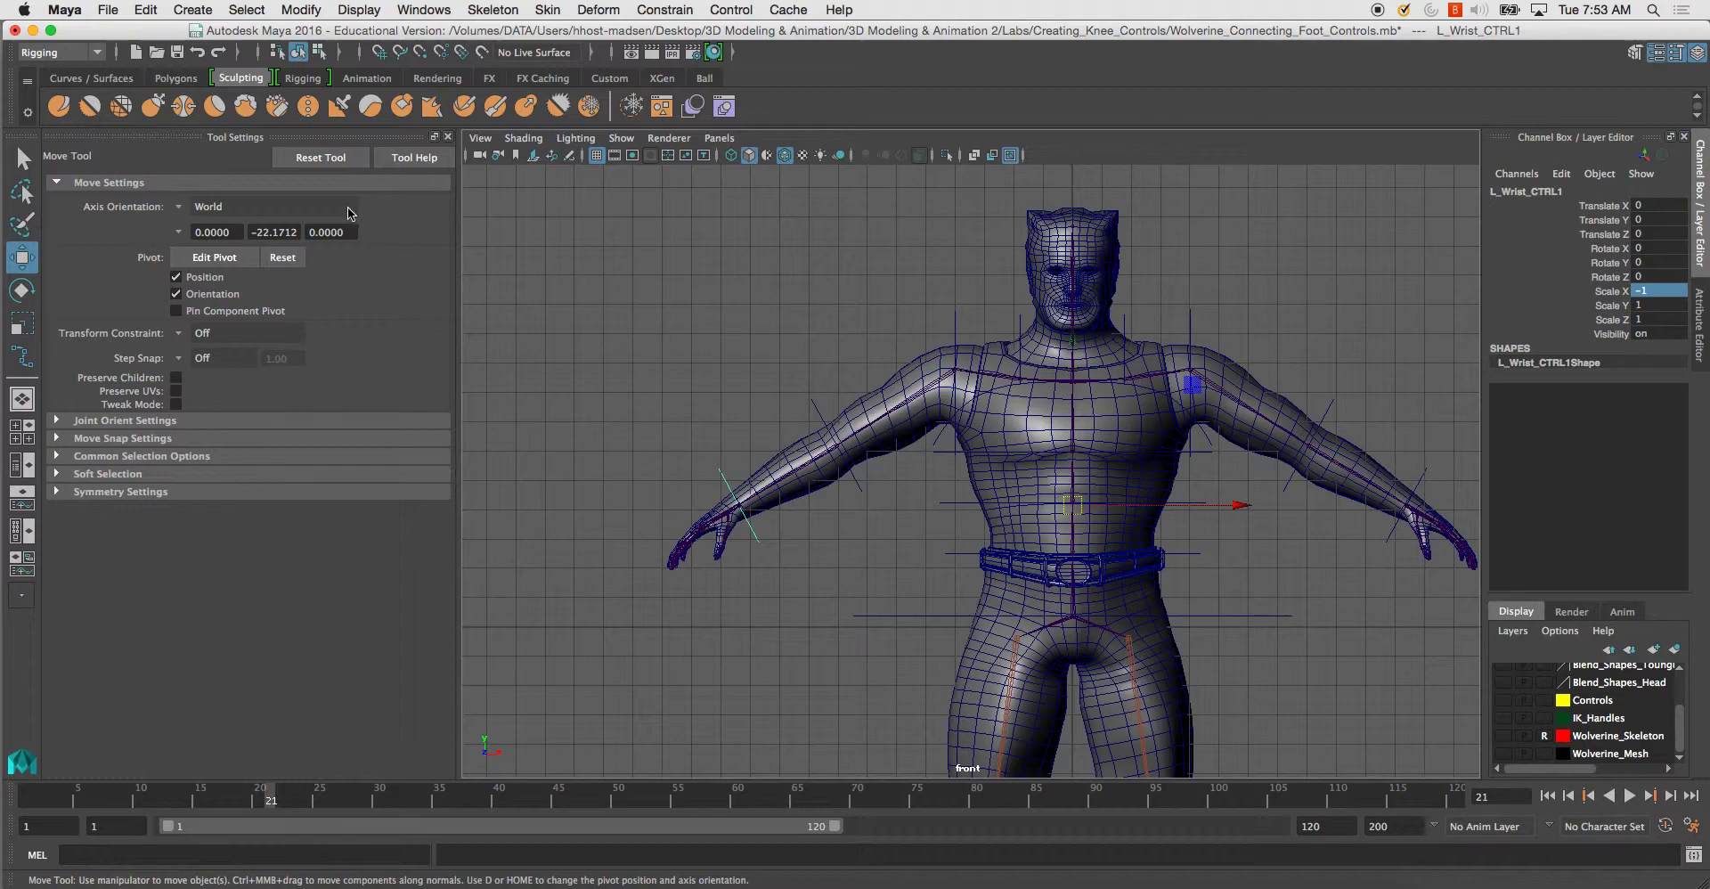
{"action": "left_click", "coordinate": [303, 10]}
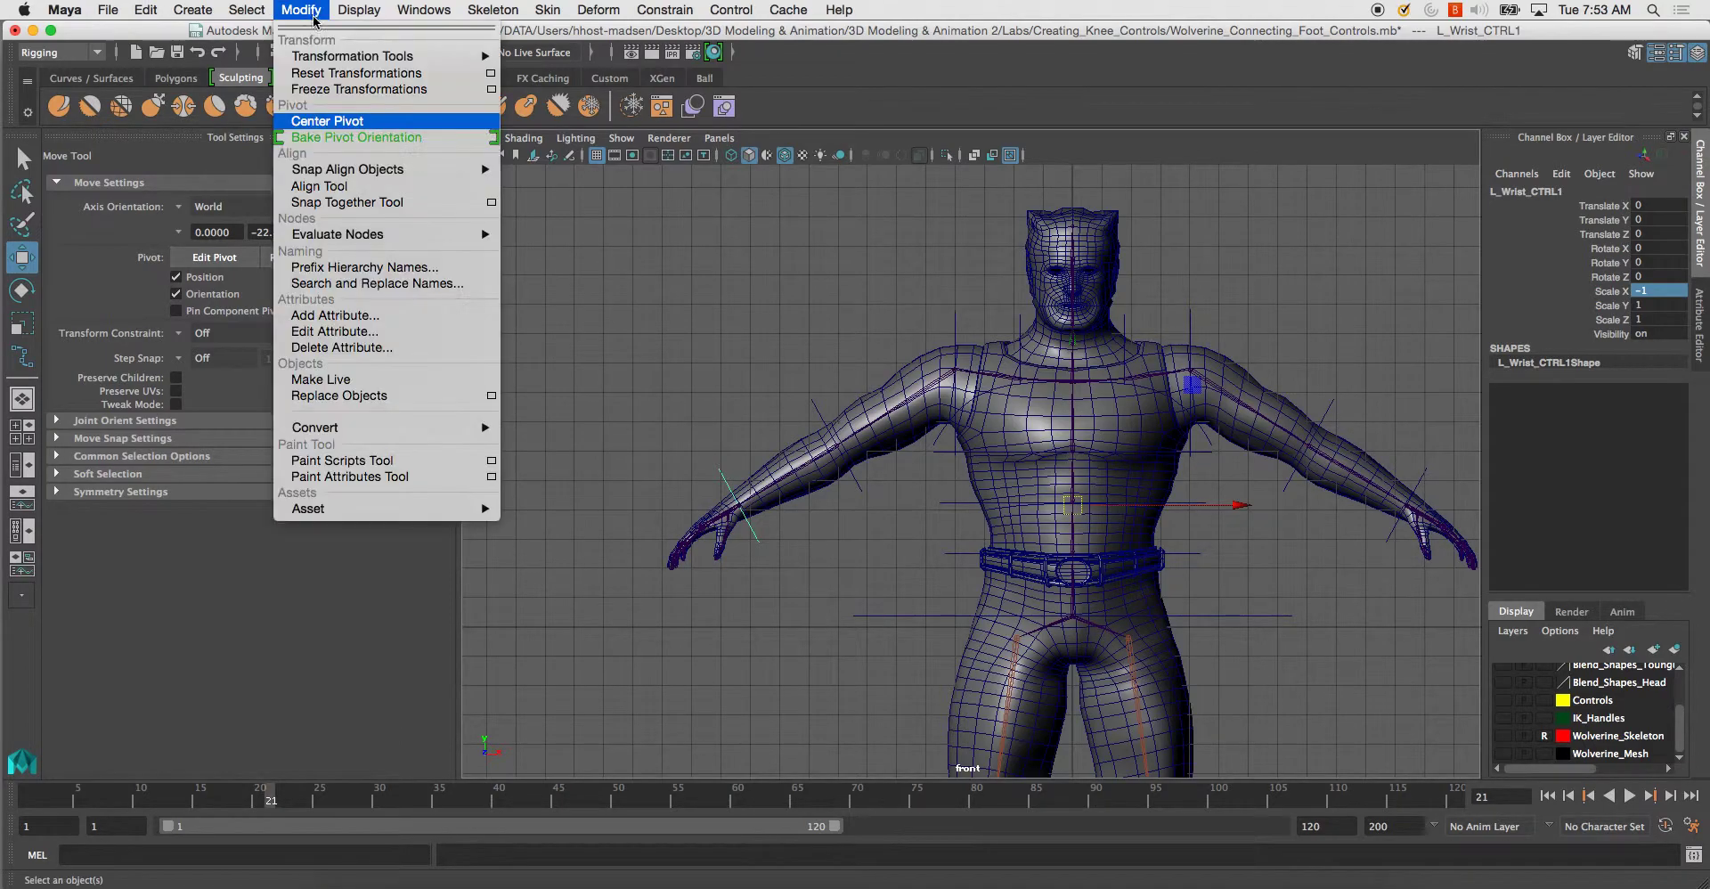
{"action": "left_click", "coordinate": [360, 90]}
{"action": "left_click", "coordinate": [1522, 191]}
{"action": "type", "text": "R_Wrist_CTR"}
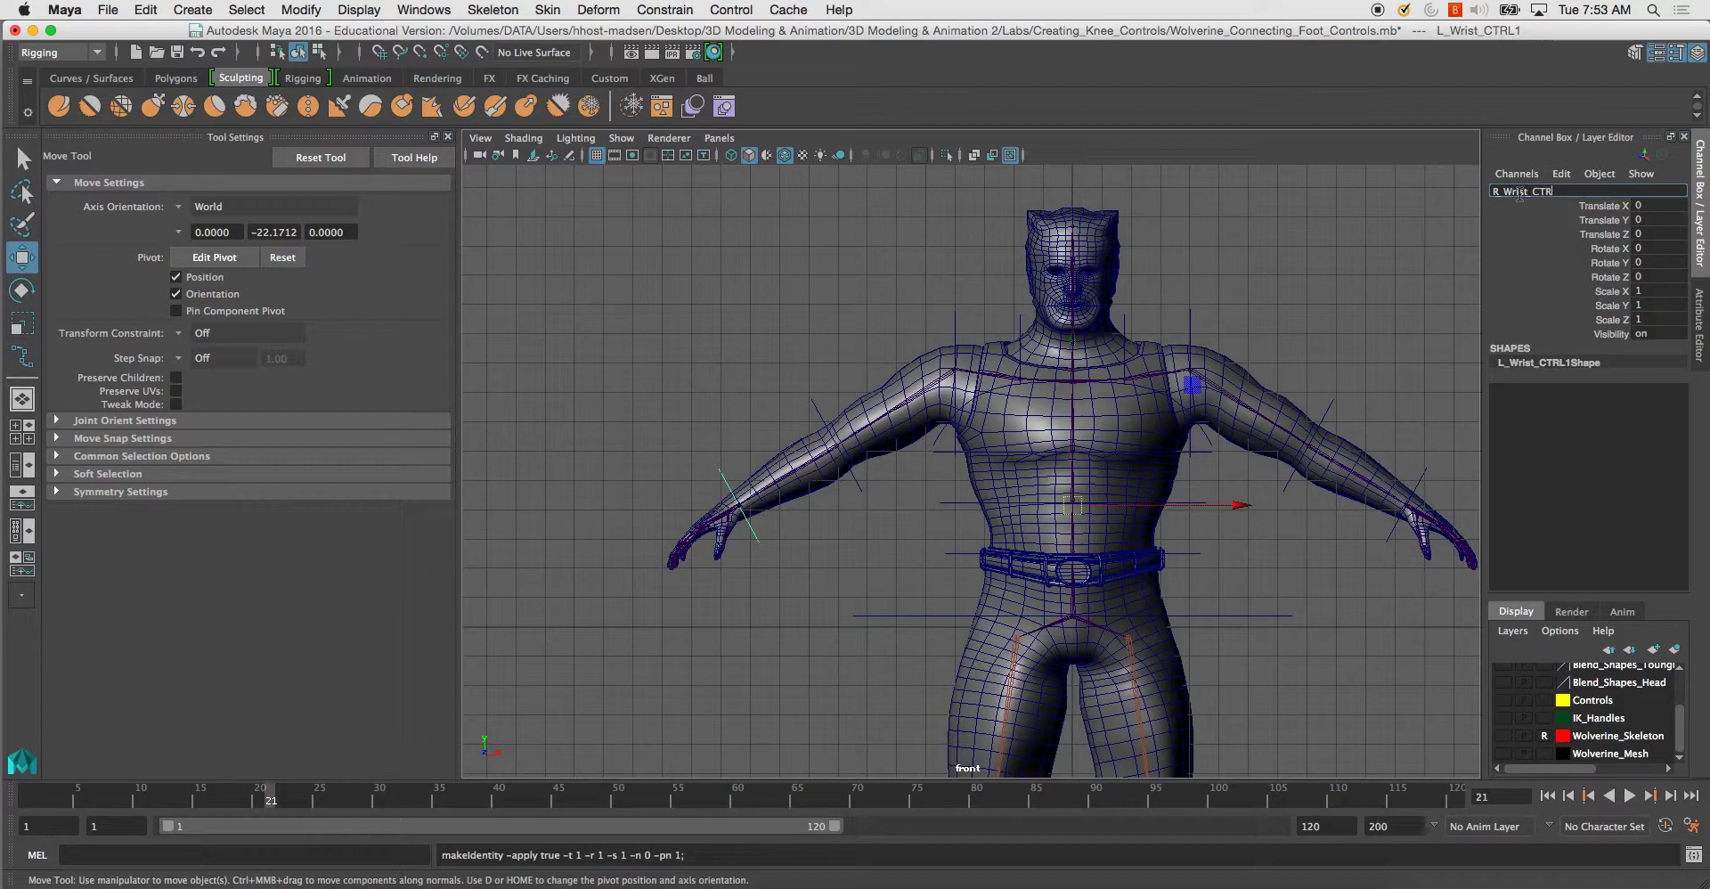
{"action": "type", "text": "L"}
{"action": "key", "text": "Return"}
Snap the pivot of R_Wrist_CTRL to the character's right wrist joint.
{"action": "right_click_drag", "start_coordinate": [657, 397], "coordinate": [806, 613], "text": "alt"}
{"action": "middle_click_drag", "start_coordinate": [807, 612], "coordinate": [1084, 572], "text": "alt"}
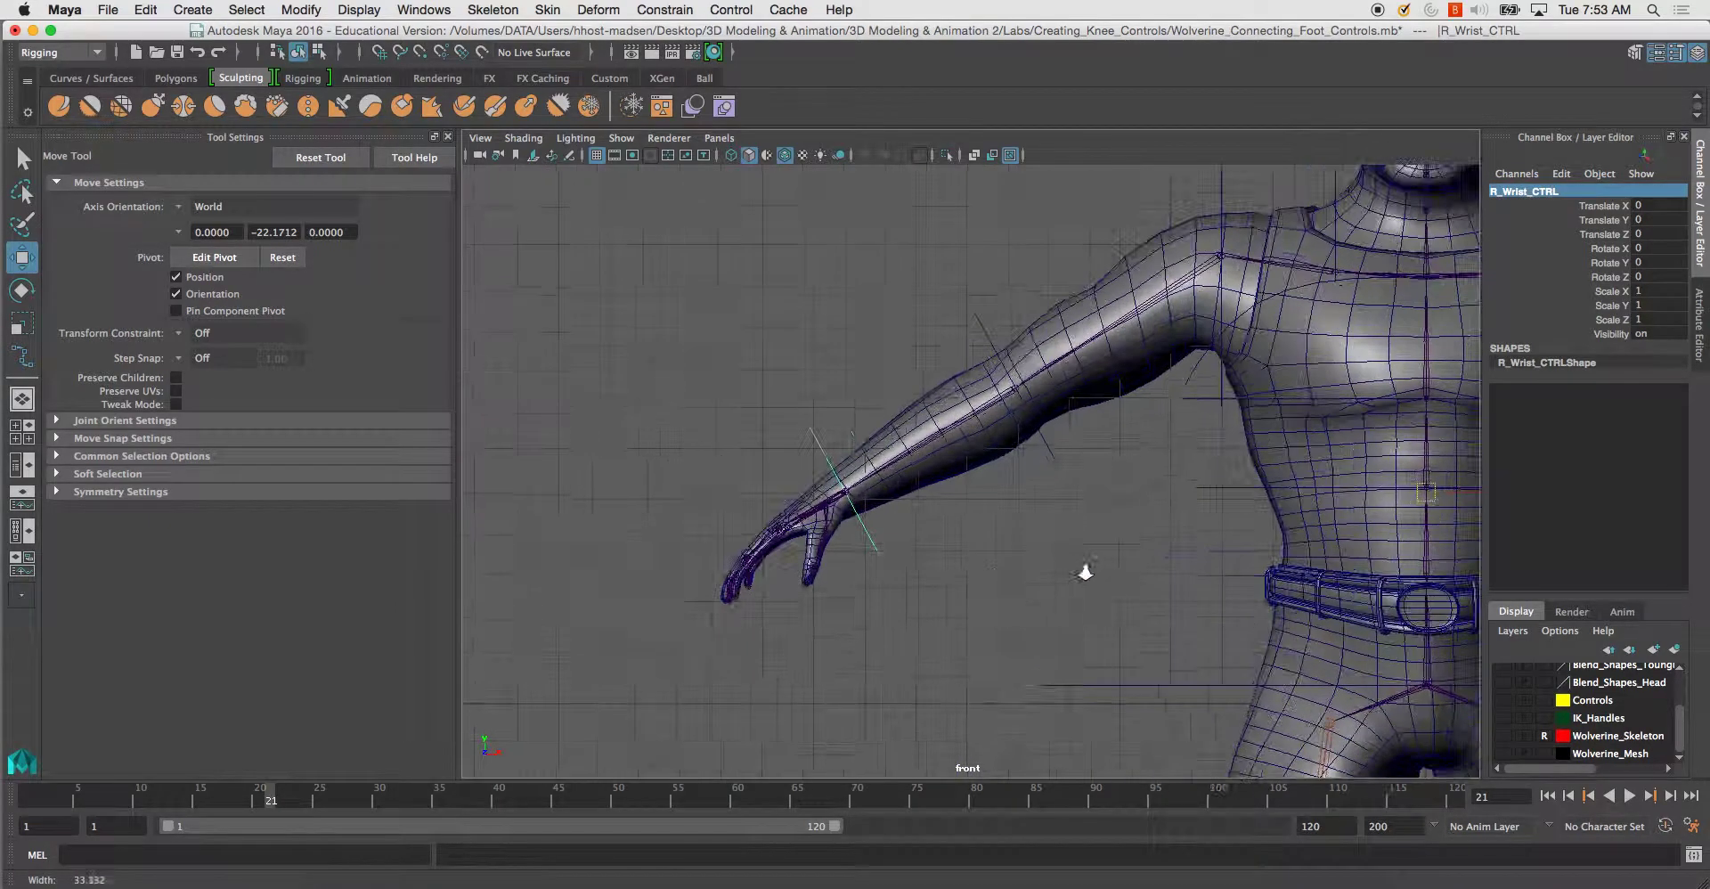
{"action": "key", "text": "space"}
{"action": "middle_click", "coordinate": [1087, 326]}
{"action": "key", "text": "d"}
{"action": "key", "text": "v"}
{"action": "left_click_drag", "start_coordinate": [1243, 313], "coordinate": [1000, 355]}
{"action": "key", "text": "d"}
{"action": "key", "text": "f"}
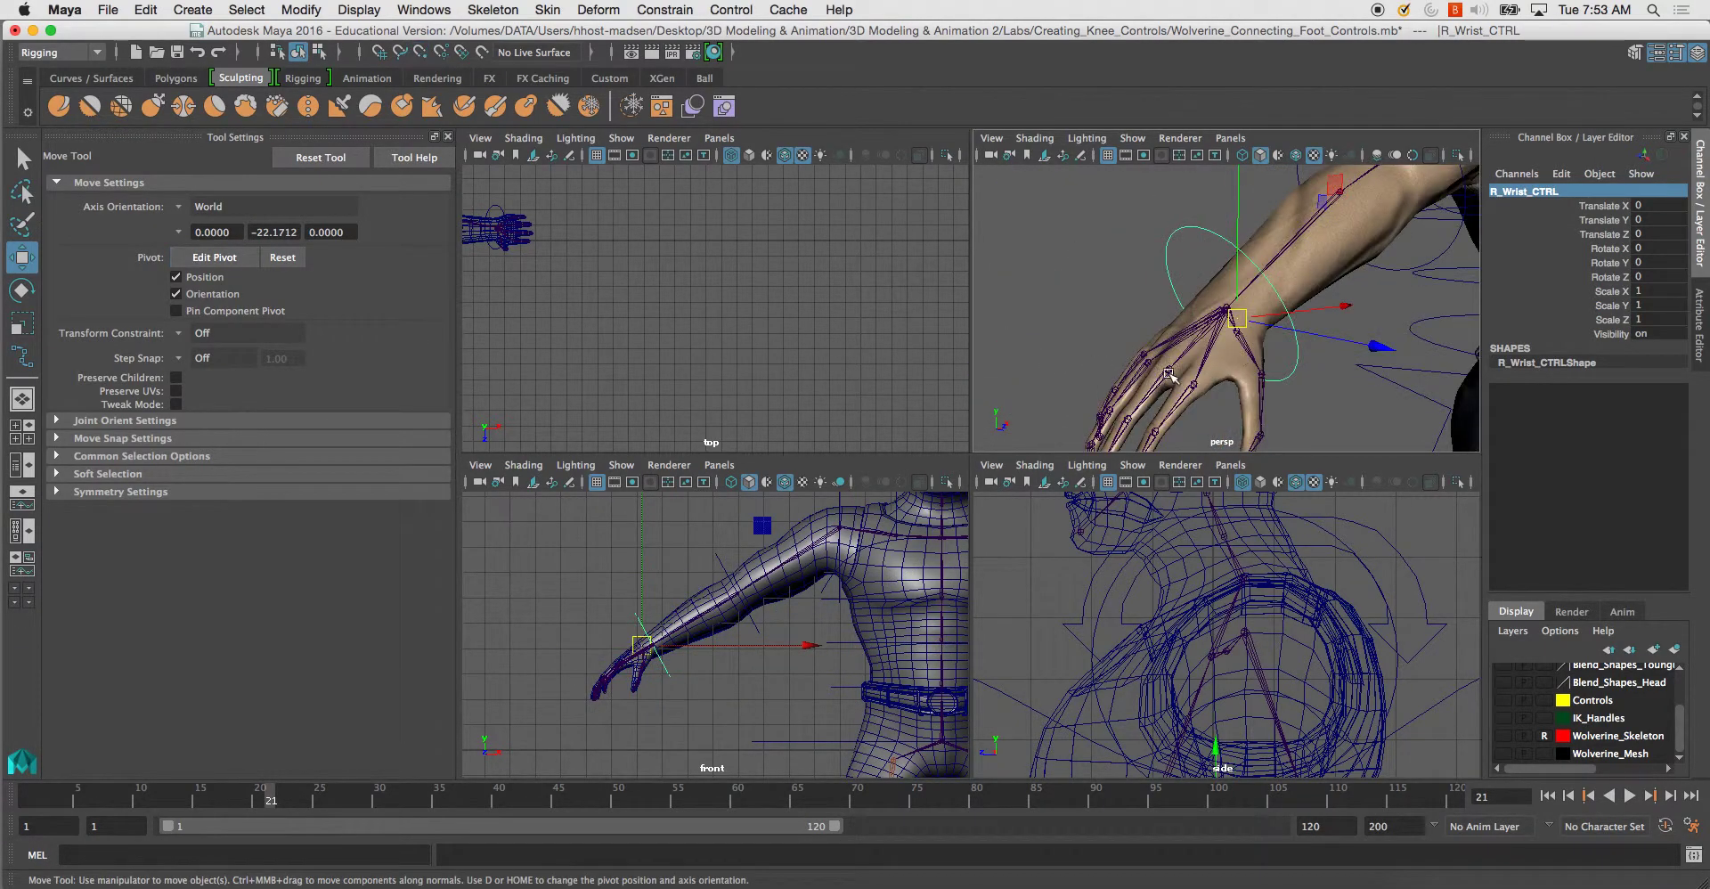
{"action": "key", "text": "d"}
{"action": "key", "text": "v"}
{"action": "left_click_drag", "start_coordinate": [1235, 336], "coordinate": [1286, 362]}
{"action": "key", "text": "d"}
Select L_Wrist_CTRL and snap its pivot back to the left wrist joint.
{"action": "scroll", "coordinate": [1287, 363], "scroll_direction": "down", "scroll_amount": 6}
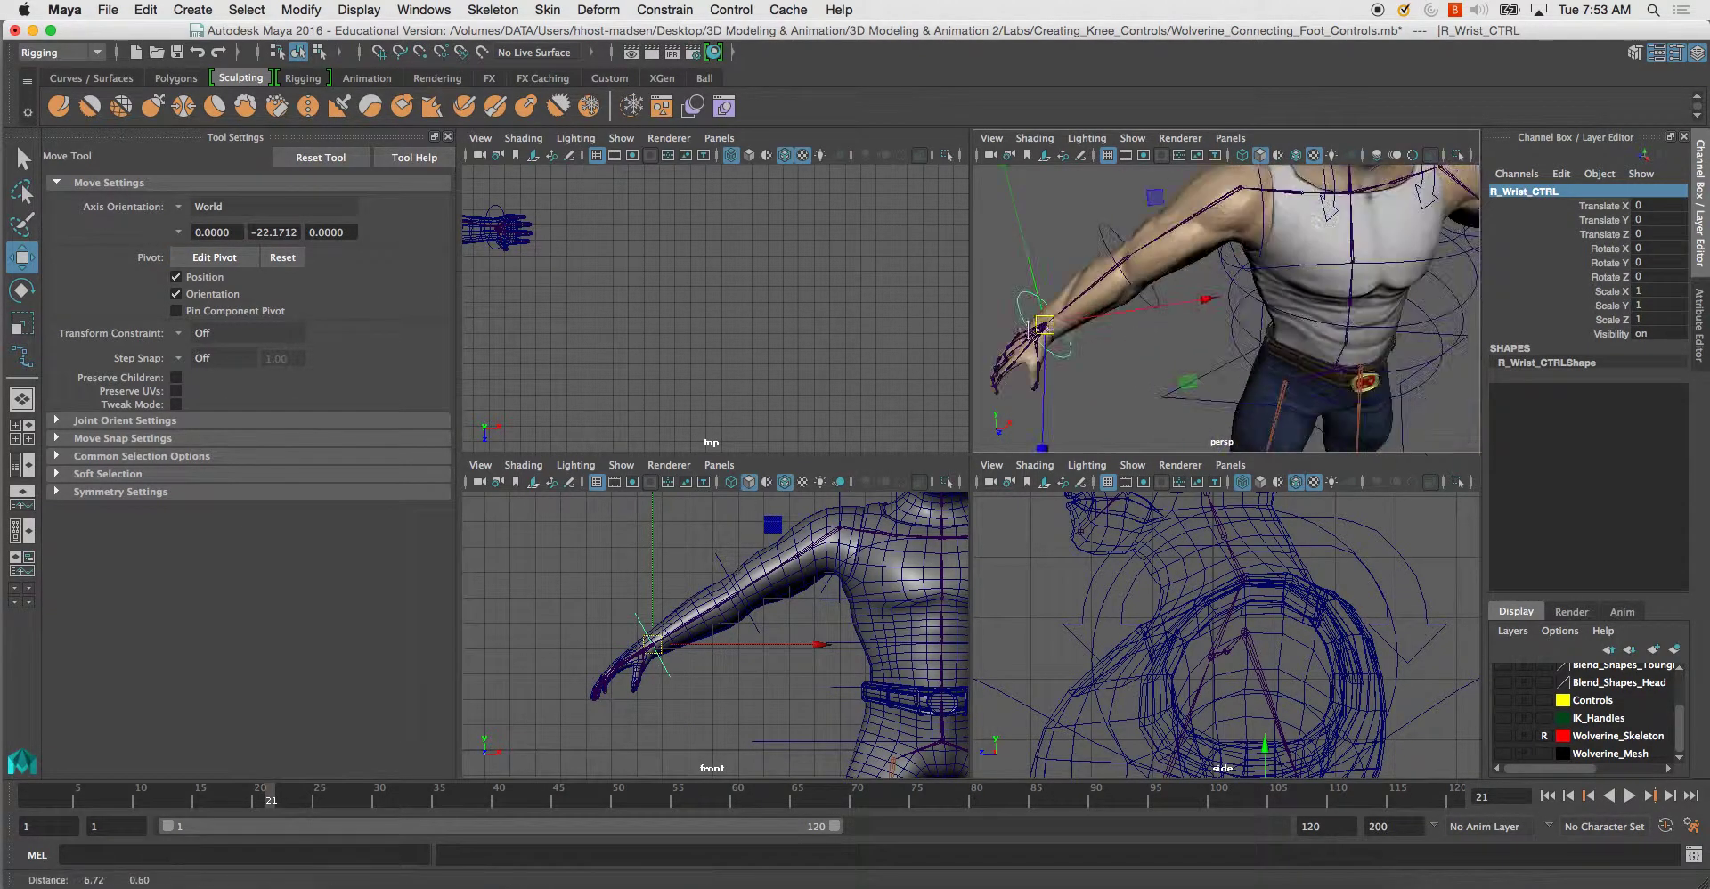
{"action": "middle_click_drag", "start_coordinate": [1425, 325], "coordinate": [1178, 333], "text": "alt"}
{"action": "scroll", "coordinate": [1178, 334], "scroll_direction": "down", "scroll_amount": 2}
{"action": "left_click", "coordinate": [1336, 254]}
{"action": "key", "text": "f"}
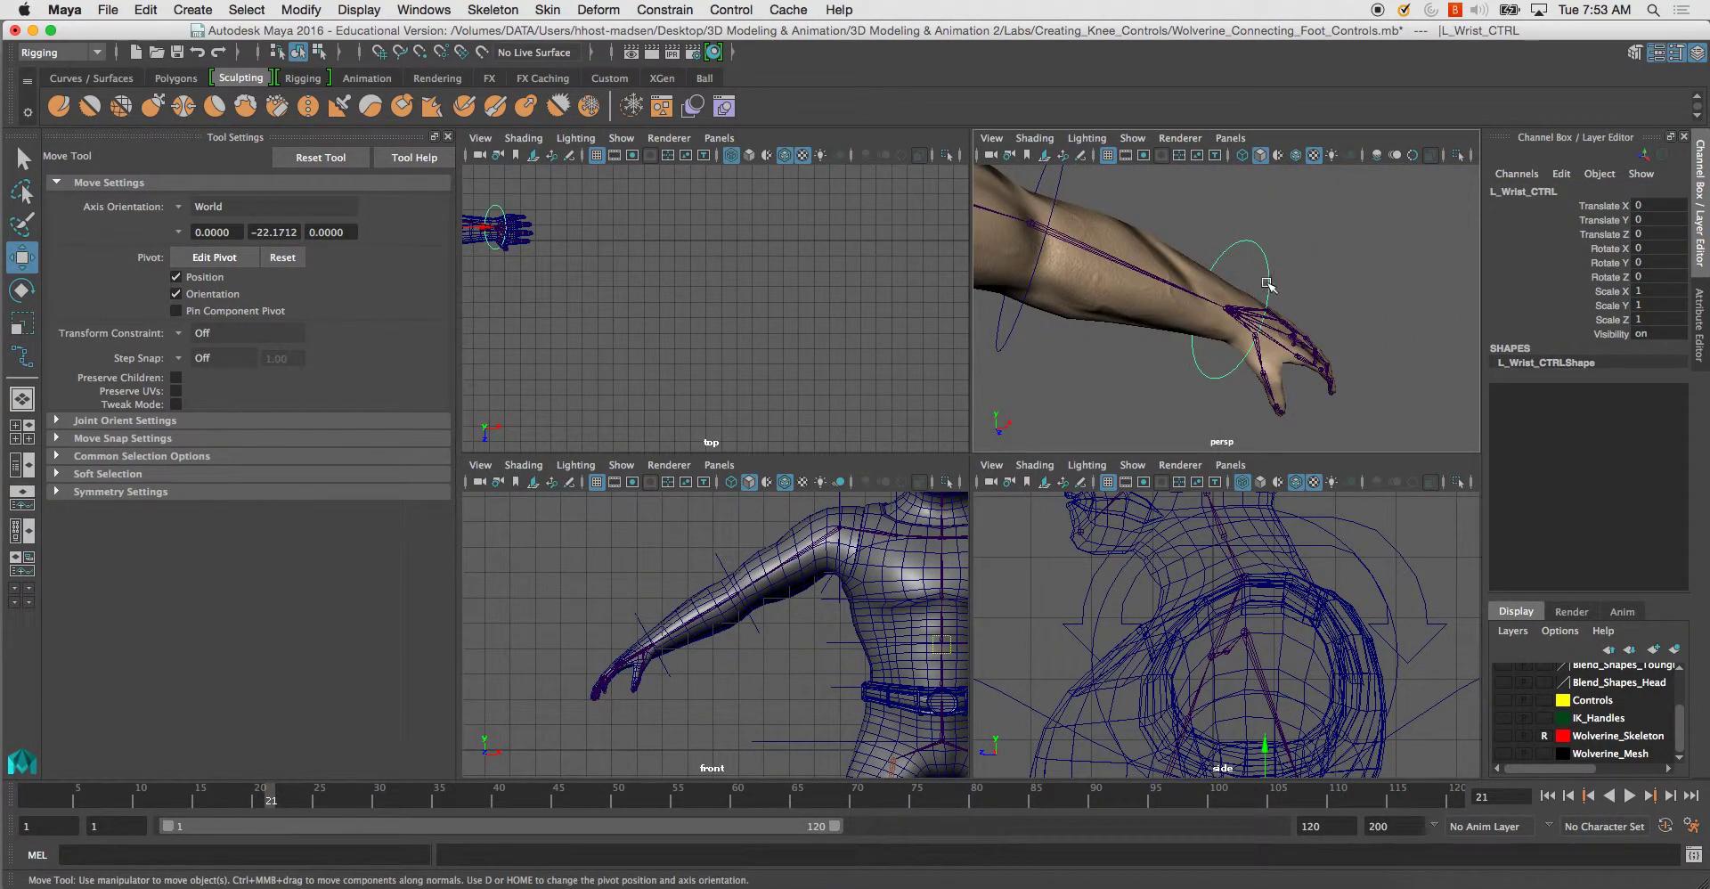
{"action": "key", "text": "space"}
{"action": "right_click_drag", "start_coordinate": [1107, 333], "coordinate": [882, 347], "text": "alt"}
{"action": "left_click_drag", "start_coordinate": [881, 348], "coordinate": [924, 374], "text": "alt"}
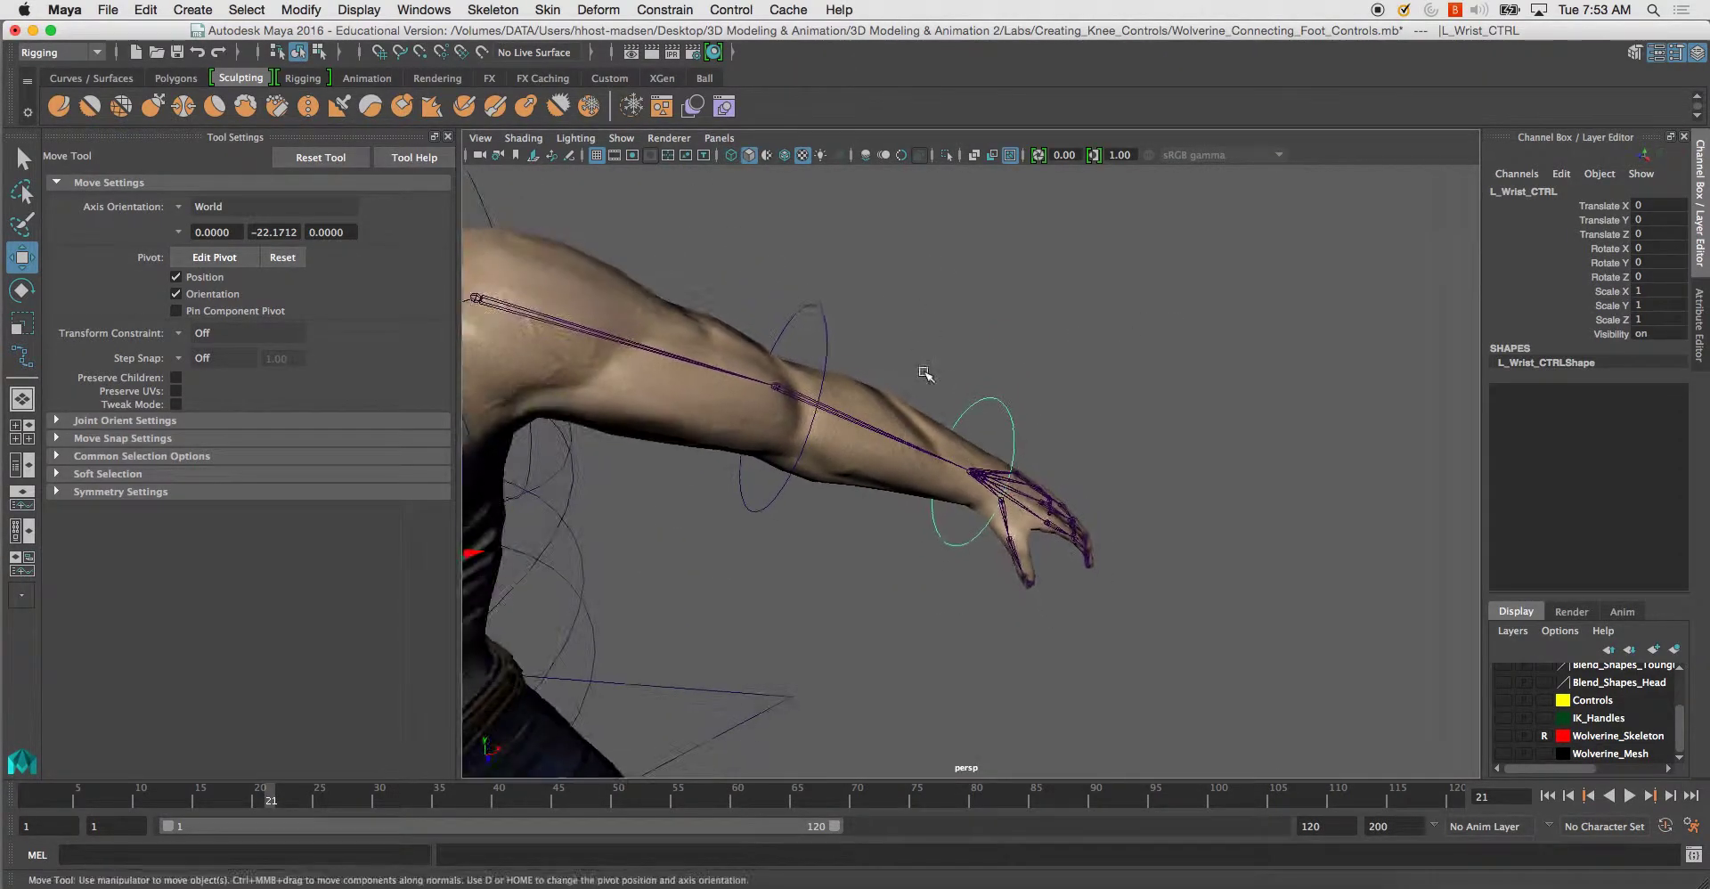
{"action": "middle_click_drag", "start_coordinate": [923, 374], "coordinate": [1051, 416], "text": "alt"}
{"action": "key", "text": "d"}
{"action": "left_click_drag", "start_coordinate": [623, 545], "coordinate": [1259, 442]}
{"action": "key", "text": "f"}
{"action": "left_click_drag", "start_coordinate": [1089, 463], "coordinate": [588, 477], "text": "alt"}
{"action": "key", "text": "d"}
{"action": "key", "text": "v"}
{"action": "key", "text": "d"}
Check the name and pivot placement of the left clavicle control and the root control.
{"action": "right_click_drag", "start_coordinate": [908, 473], "coordinate": [766, 445], "text": "alt"}
{"action": "left_click_drag", "start_coordinate": [730, 401], "coordinate": [1158, 374], "text": "alt"}
{"action": "right_click_drag", "start_coordinate": [832, 270], "coordinate": [748, 294], "text": "alt"}
{"action": "middle_click_drag", "start_coordinate": [950, 386], "coordinate": [1204, 343], "text": "alt"}
{"action": "left_click_drag", "start_coordinate": [945, 325], "coordinate": [1073, 259], "text": "alt"}
{"action": "left_click", "coordinate": [1016, 215]}
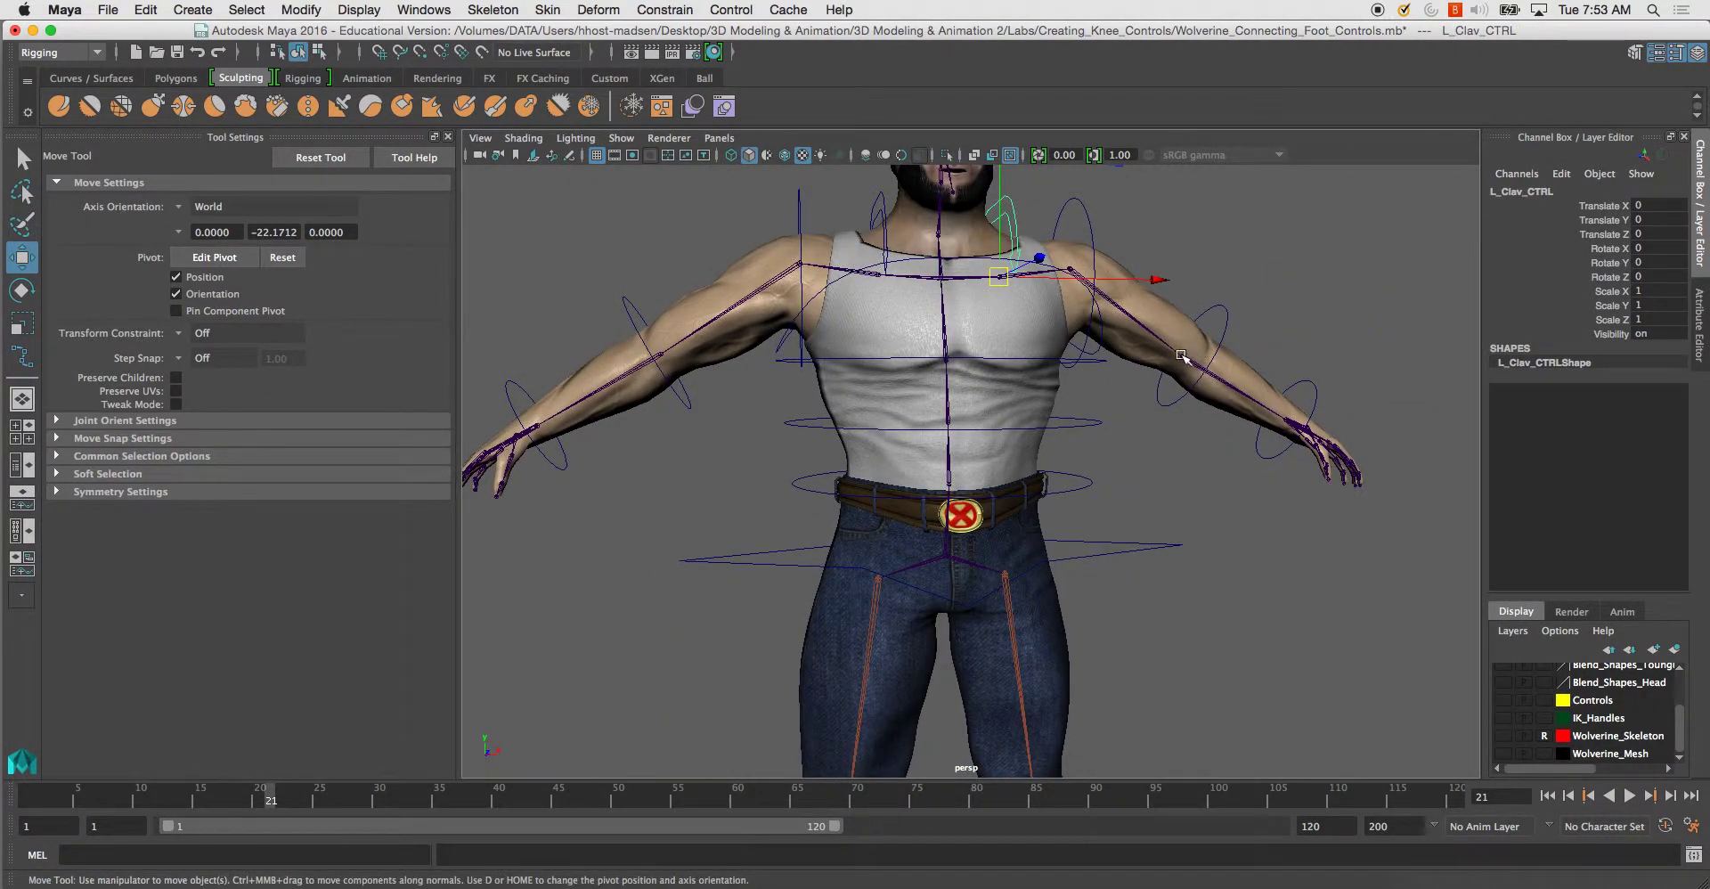
{"action": "middle_click_drag", "start_coordinate": [1238, 466], "coordinate": [1209, 348], "text": "alt"}
{"action": "right_click_drag", "start_coordinate": [1210, 348], "coordinate": [1082, 490], "text": "alt"}
{"action": "middle_click_drag", "start_coordinate": [1083, 490], "coordinate": [1091, 414], "text": "alt"}
{"action": "left_click_drag", "start_coordinate": [1091, 414], "coordinate": [957, 403], "text": "alt"}
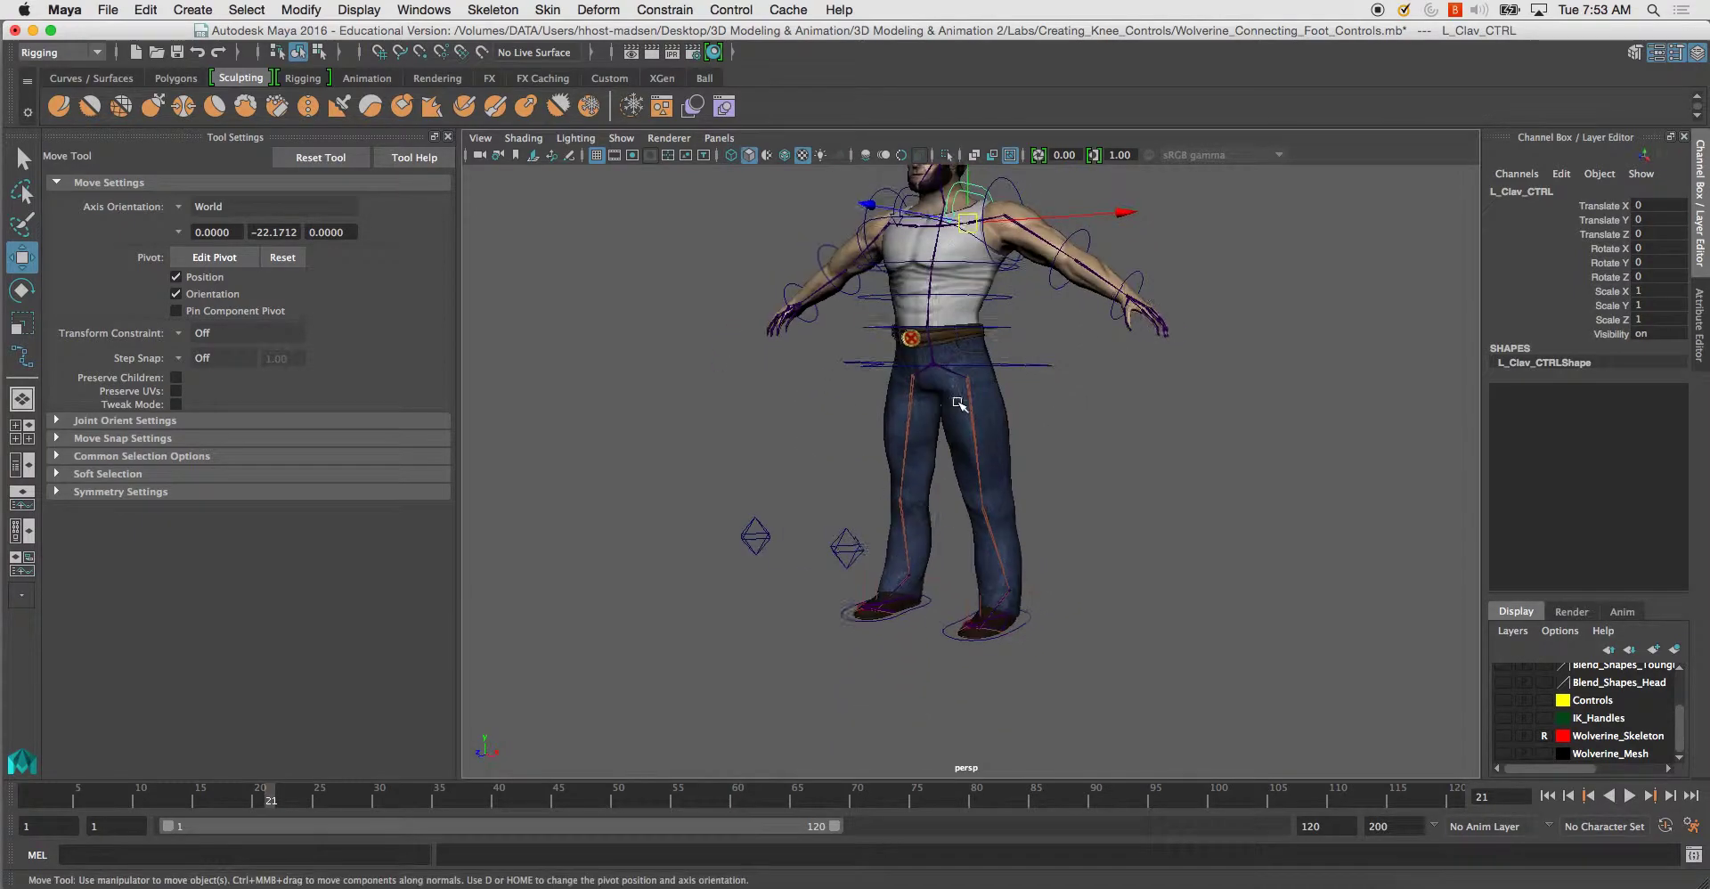
{"action": "middle_click_drag", "start_coordinate": [959, 403], "coordinate": [992, 513], "text": "alt"}
{"action": "right_click_drag", "start_coordinate": [992, 513], "coordinate": [947, 434], "text": "alt"}
{"action": "left_click", "coordinate": [1064, 530]}
{"action": "left_click_drag", "start_coordinate": [998, 508], "coordinate": [1033, 428], "text": "alt"}
{"action": "right_click_drag", "start_coordinate": [1034, 428], "coordinate": [994, 319], "text": "alt"}
{"action": "left_click_drag", "start_coordinate": [1000, 410], "coordinate": [1112, 595], "text": "alt"}
{"action": "right_click_drag", "start_coordinate": [1111, 595], "coordinate": [1163, 520], "text": "alt"}
{"action": "left_click", "coordinate": [1131, 486]}
{"action": "left_click_drag", "start_coordinate": [1133, 490], "coordinate": [1176, 439], "text": "alt"}
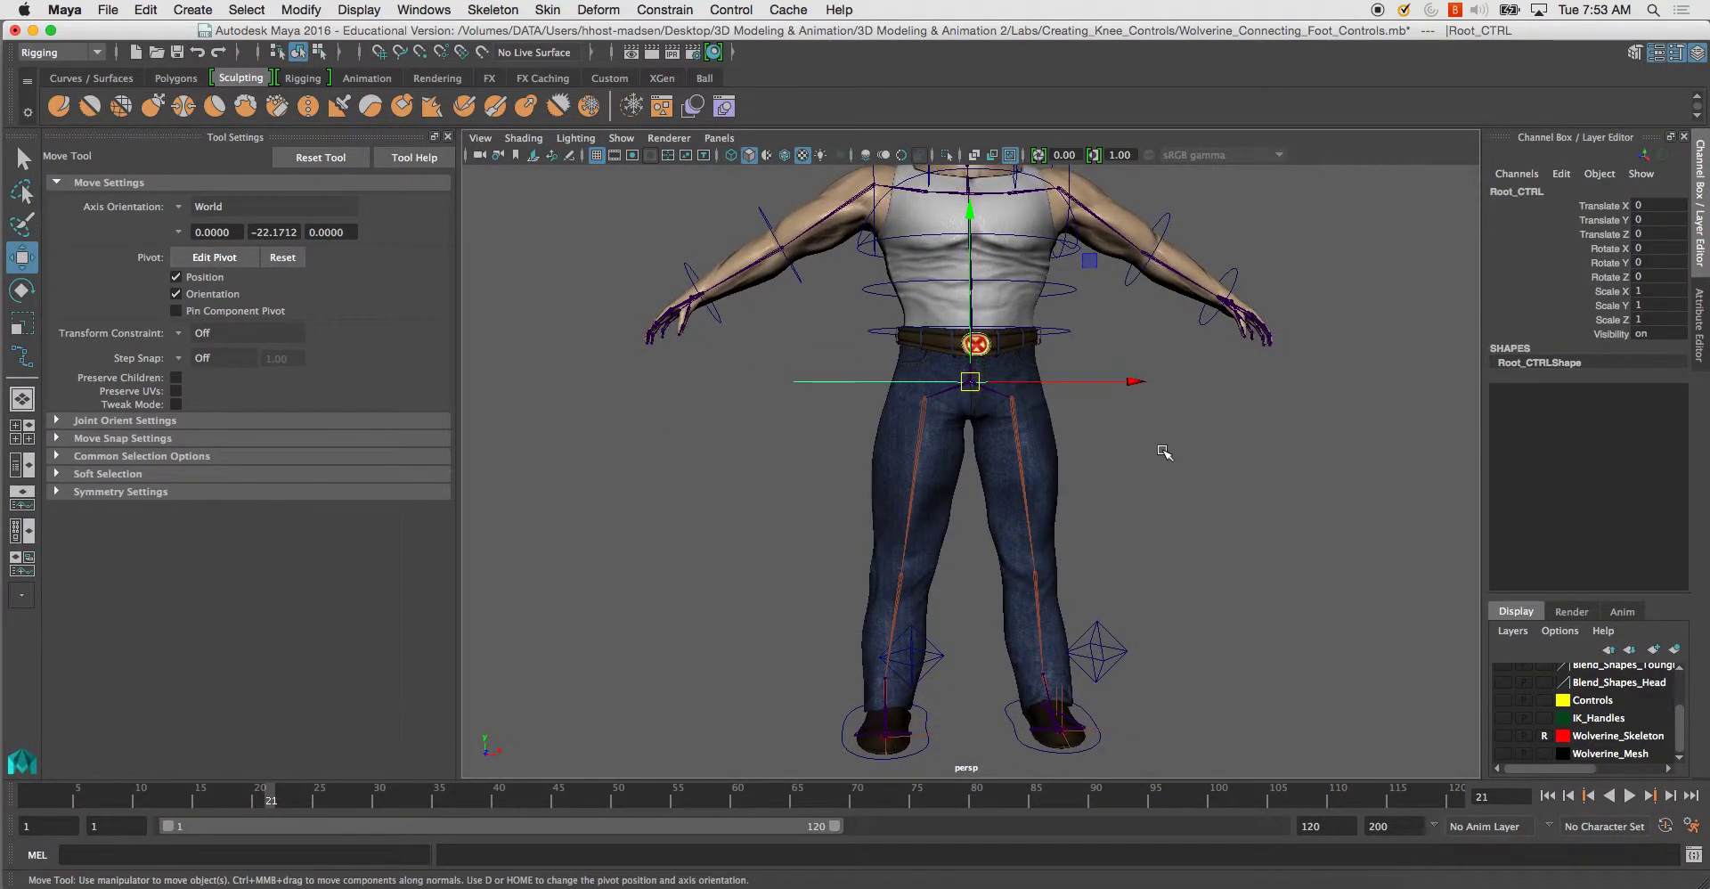
Check the names and pivots of the three spine controls and the chest control one by one.
{"action": "middle_click_drag", "start_coordinate": [1157, 389], "coordinate": [1129, 545], "text": "alt"}
{"action": "left_click", "coordinate": [1047, 505]}
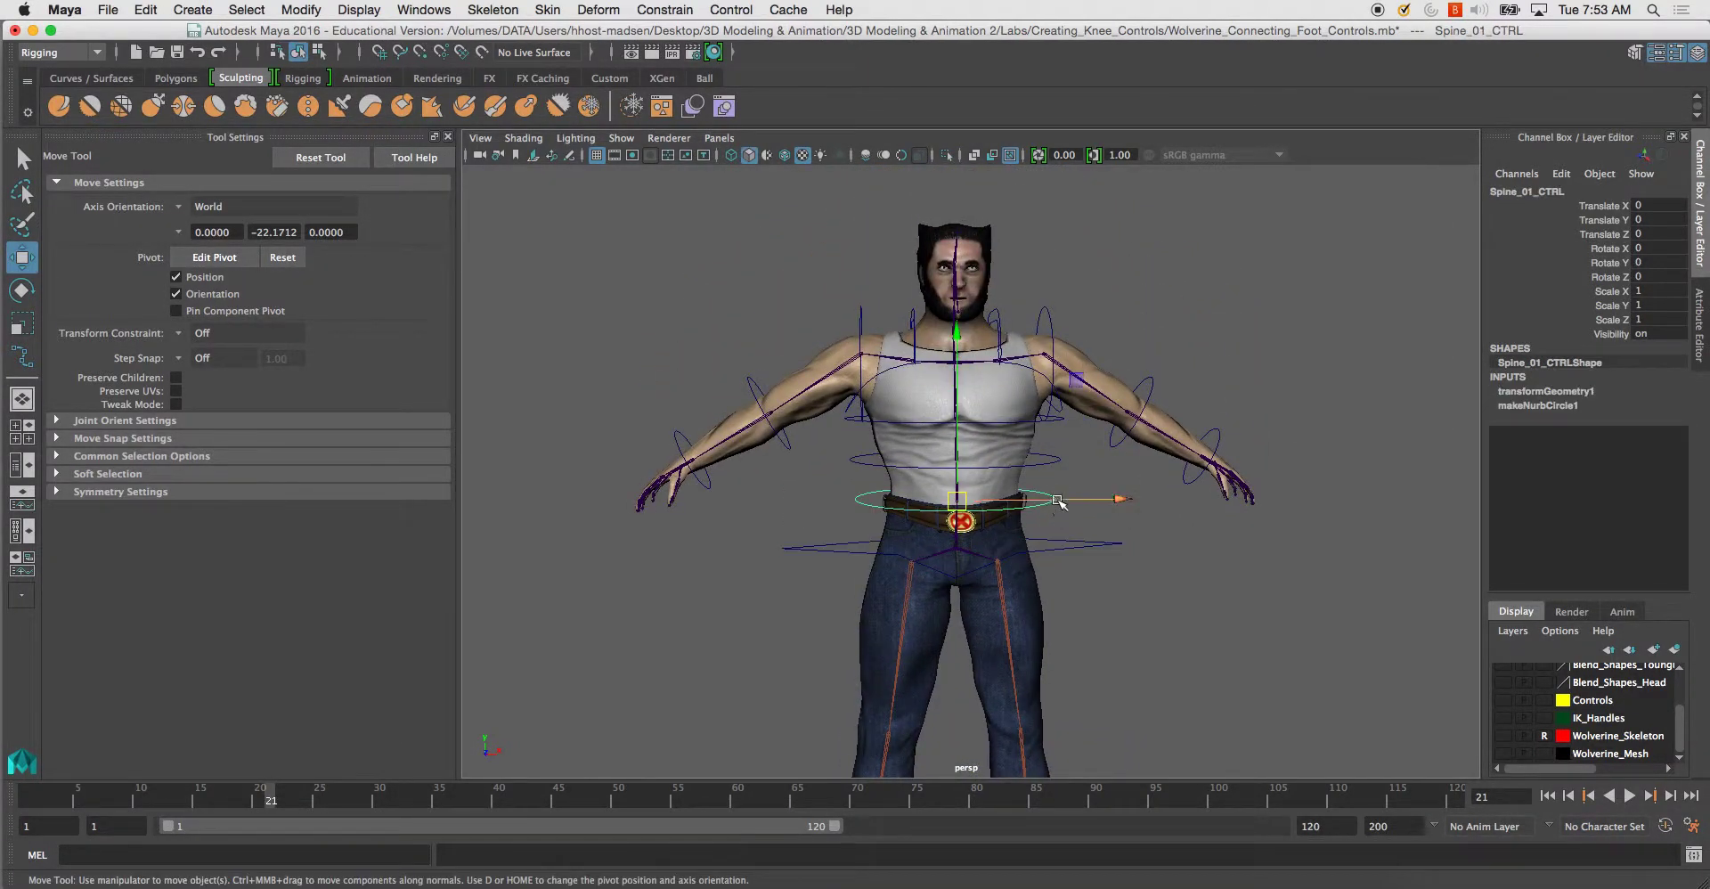
{"action": "left_click", "coordinate": [1056, 461]}
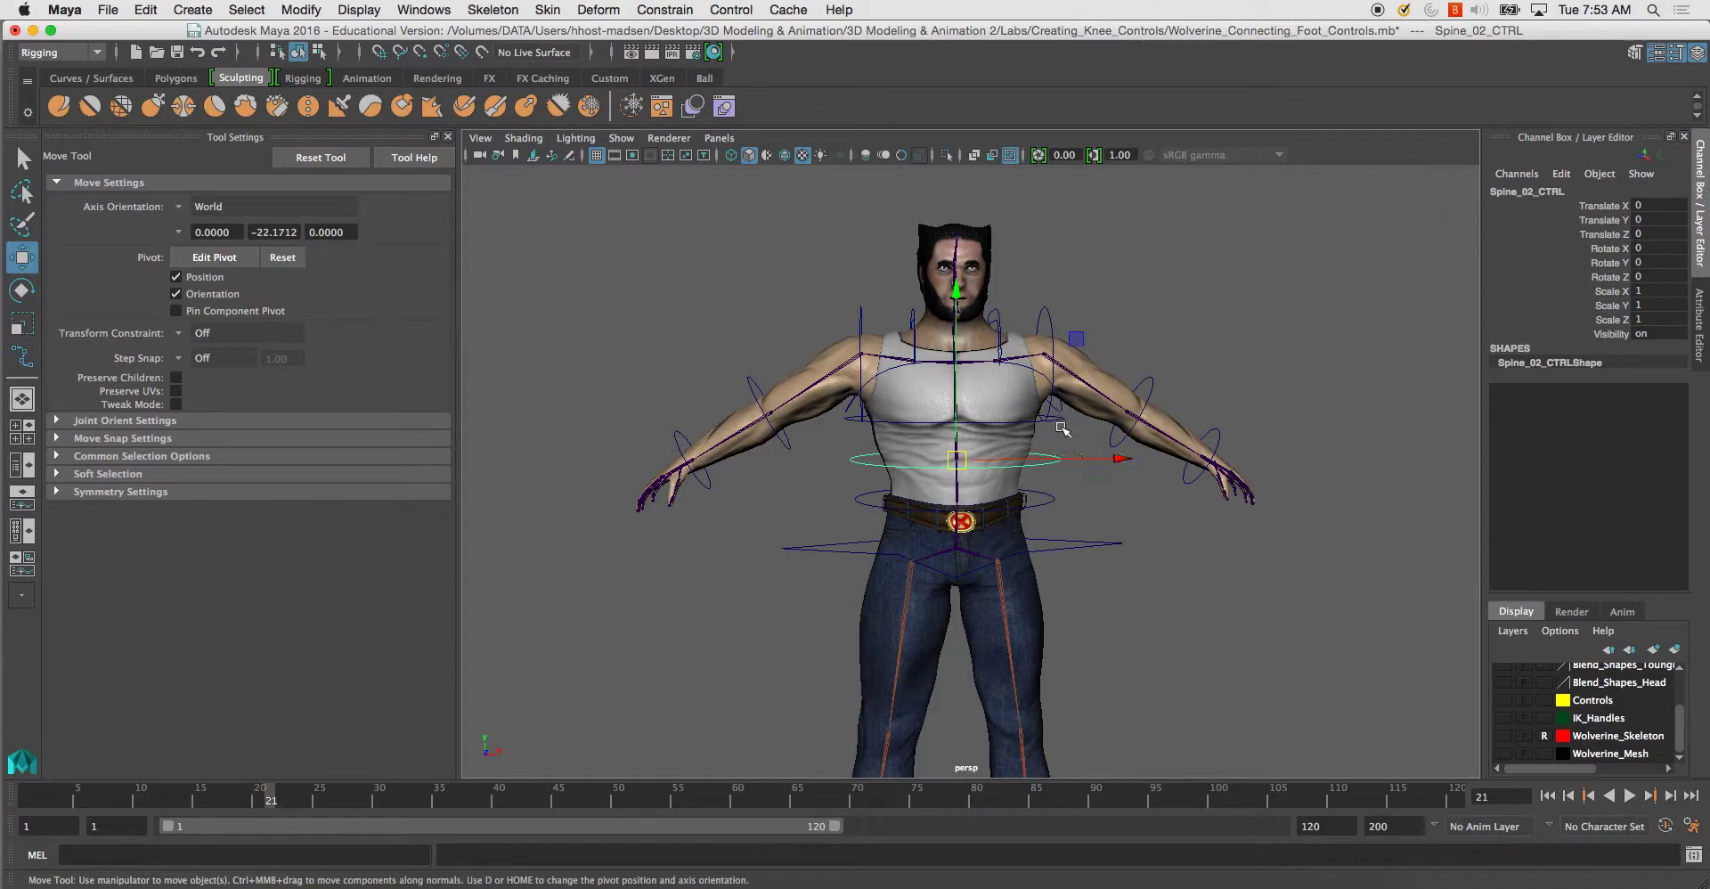
{"action": "left_click", "coordinate": [1059, 419]}
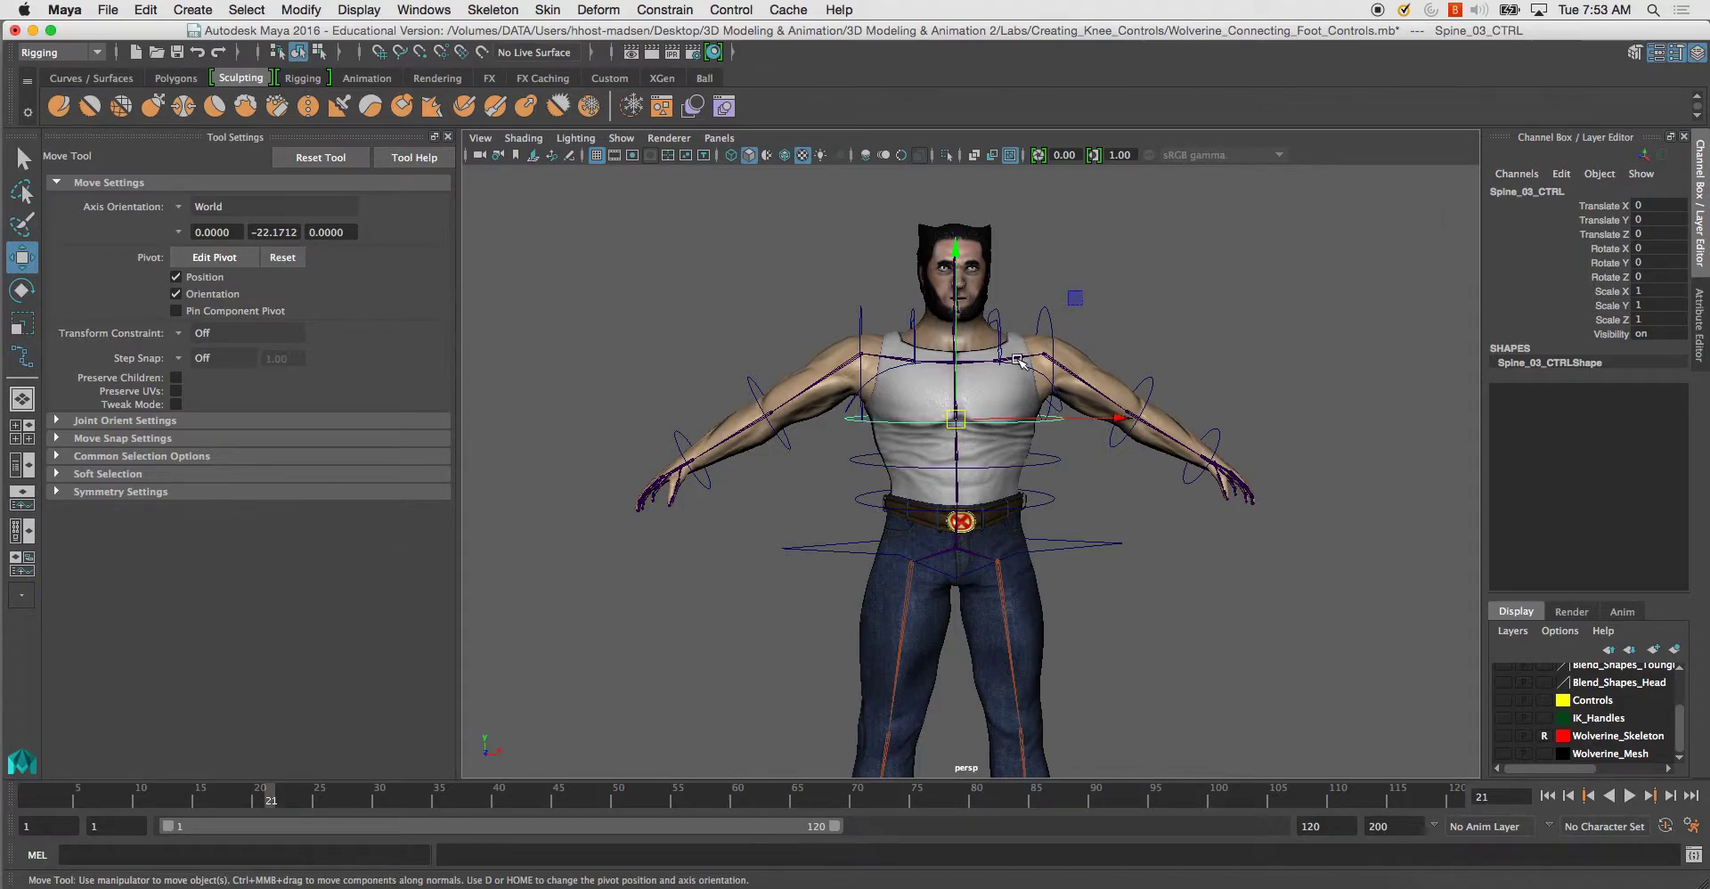
{"action": "left_click", "coordinate": [1019, 363]}
{"action": "left_click", "coordinate": [1120, 328]}
{"action": "left_click_drag", "start_coordinate": [1121, 328], "coordinate": [801, 347], "text": "alt"}
{"action": "left_click", "coordinate": [874, 393]}
{"action": "left_click_drag", "start_coordinate": [993, 398], "coordinate": [1042, 404], "text": "alt"}
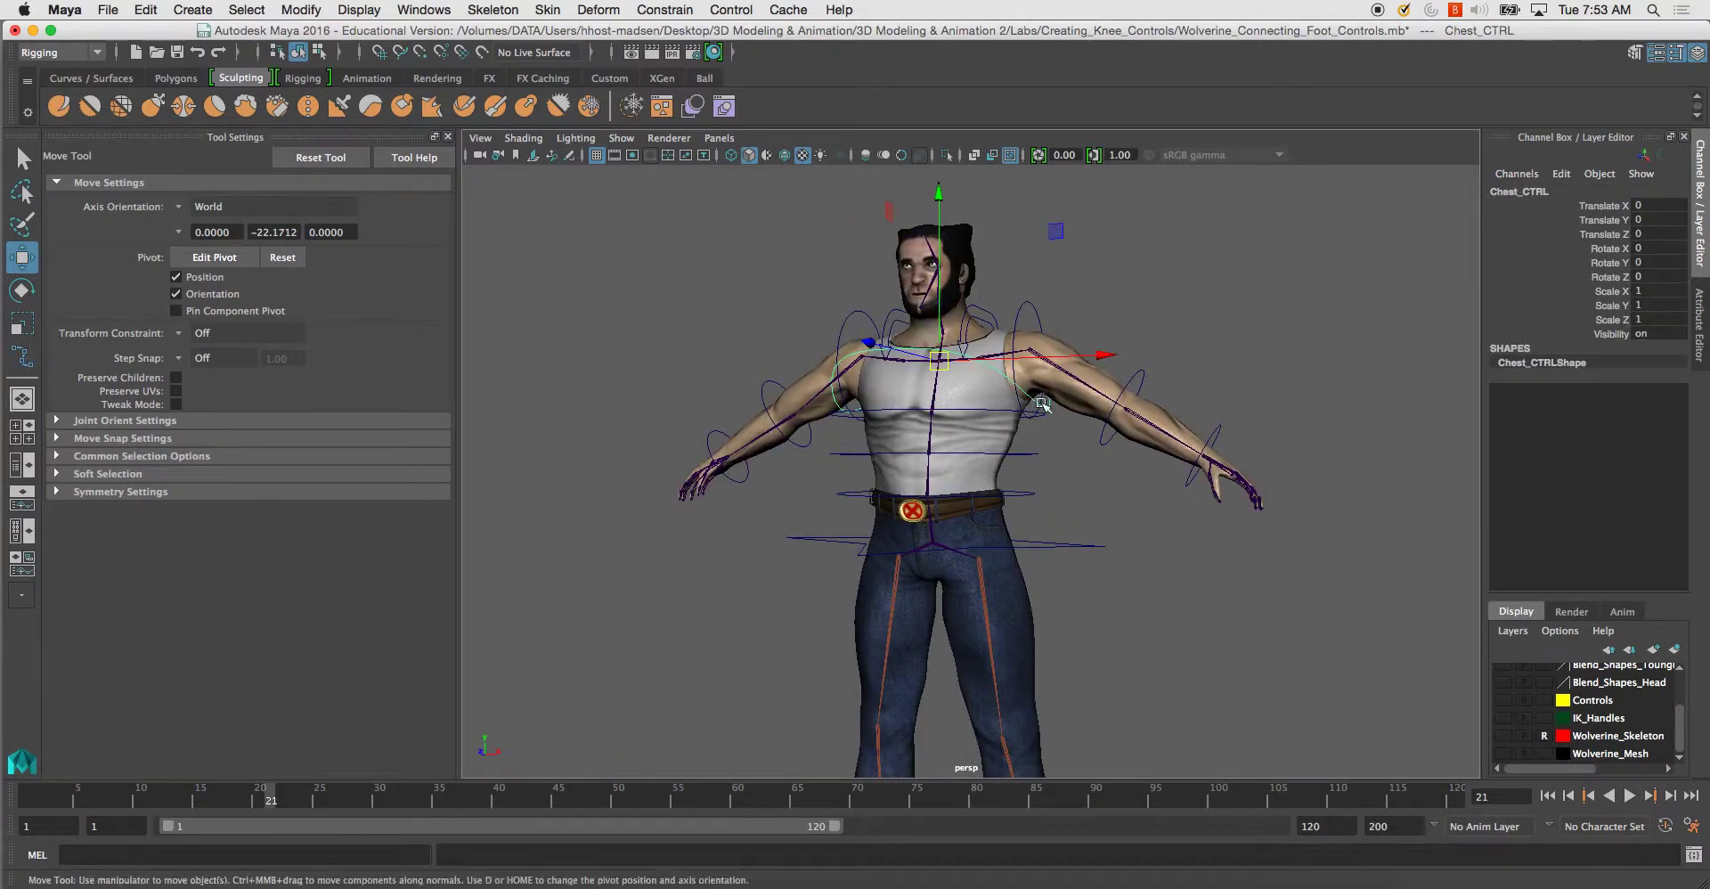
Check the names and pivots of the clavicle, shoulder, elbow and wrist controls on both sides, and clear the selection.
{"action": "left_click_drag", "start_coordinate": [1024, 302], "coordinate": [1060, 317], "text": "alt"}
{"action": "left_click_drag", "start_coordinate": [1154, 351], "coordinate": [1162, 380], "text": "alt"}
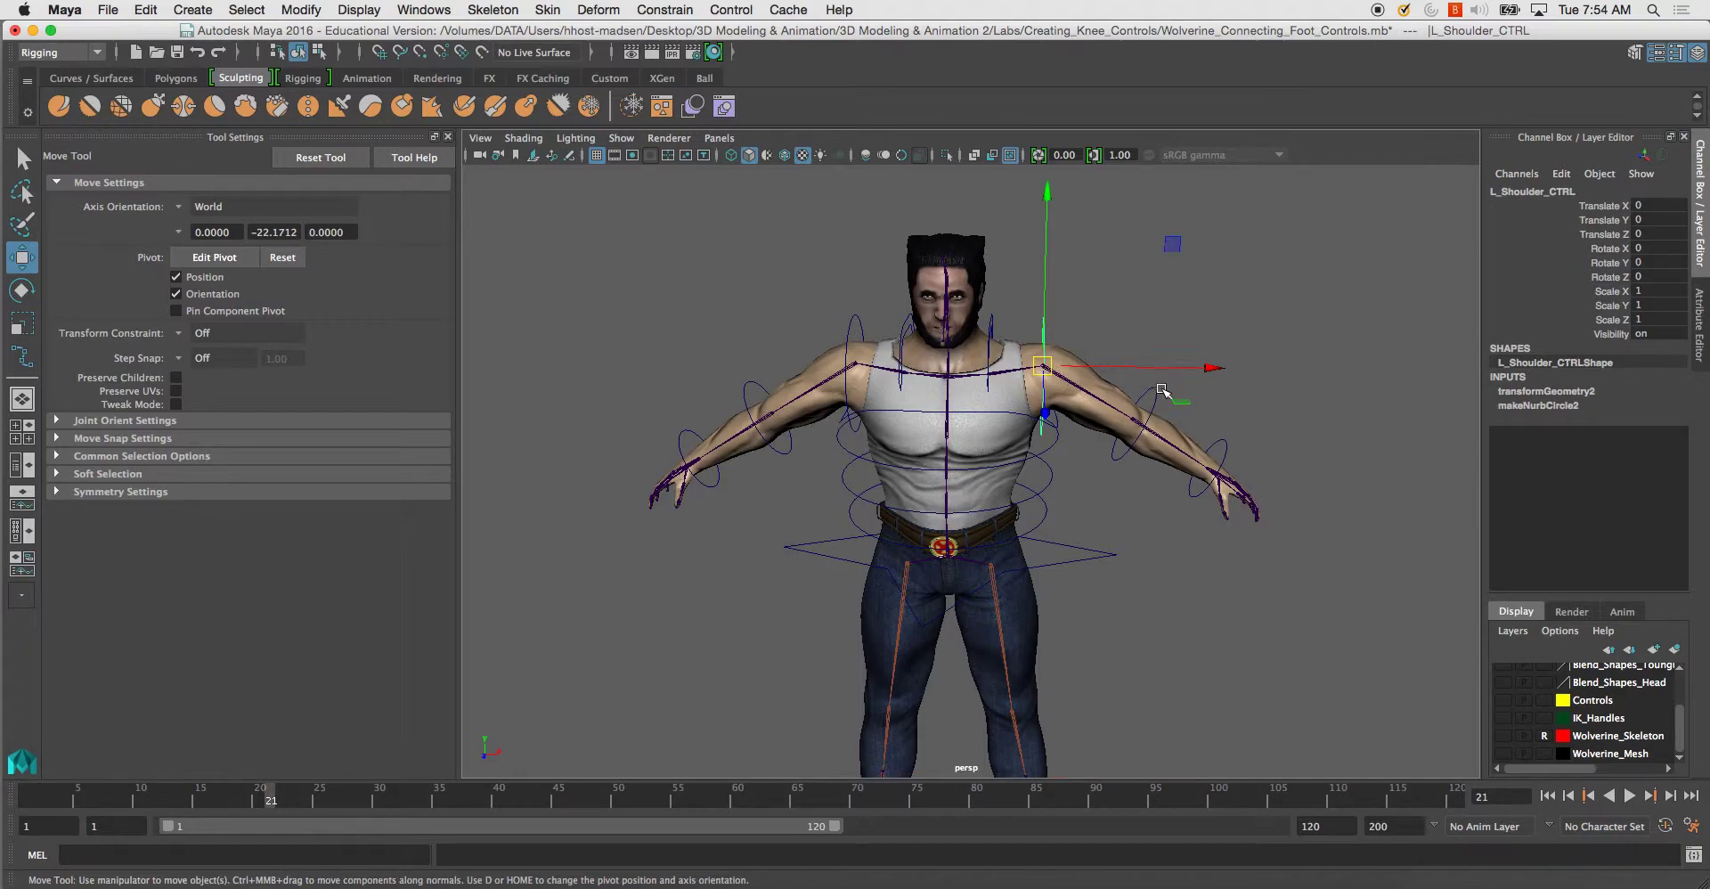
{"action": "left_click", "coordinate": [1157, 394]}
{"action": "left_click", "coordinate": [1231, 449]}
{"action": "left_click", "coordinate": [1000, 325]}
{"action": "left_click", "coordinate": [994, 327]}
{"action": "left_click_drag", "start_coordinate": [997, 327], "coordinate": [1026, 300], "text": "alt"}
{"action": "left_click", "coordinate": [913, 314]}
{"action": "left_click", "coordinate": [863, 311]}
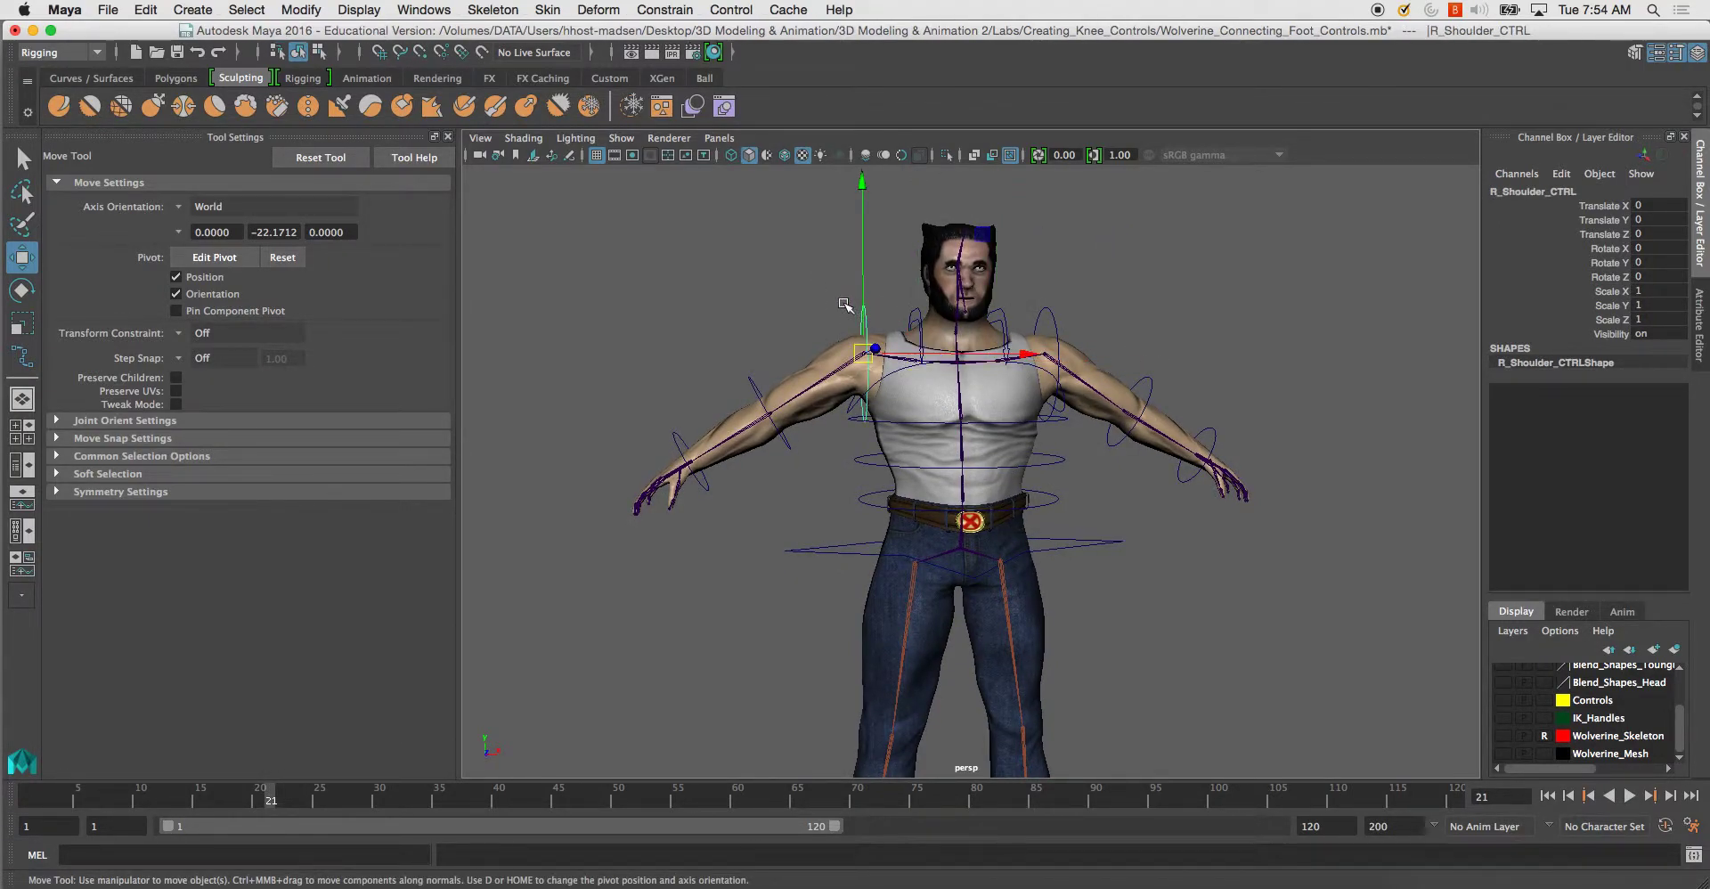
{"action": "left_click", "coordinate": [752, 381]}
{"action": "left_click_drag", "start_coordinate": [659, 415], "coordinate": [680, 438]}
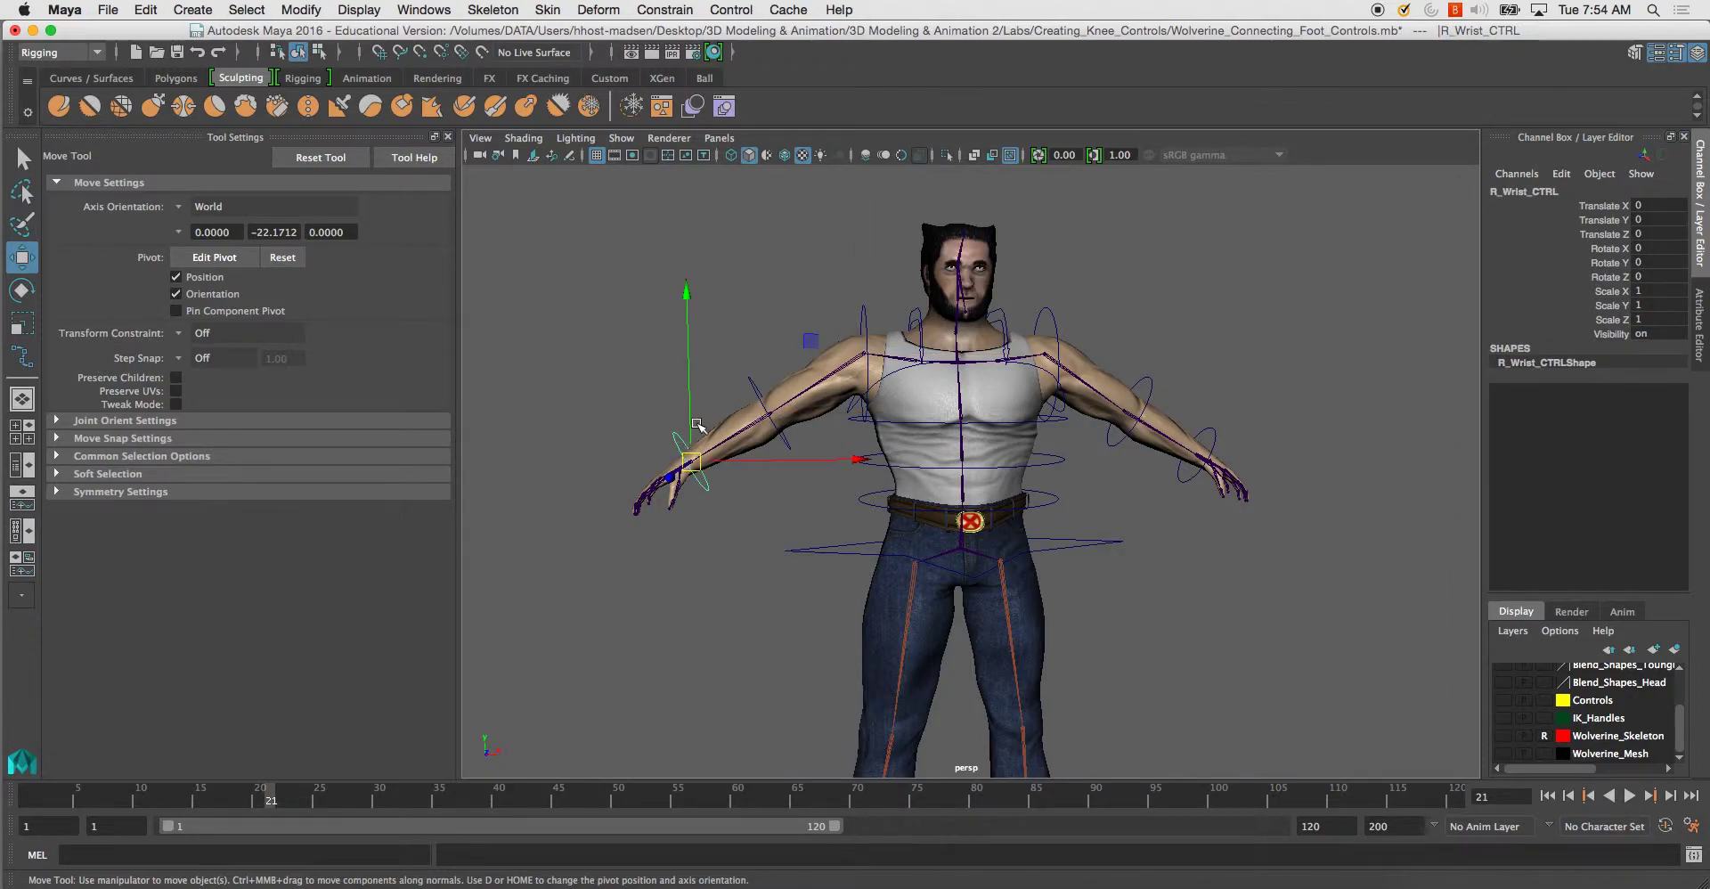
{"action": "left_click", "coordinate": [652, 309]}
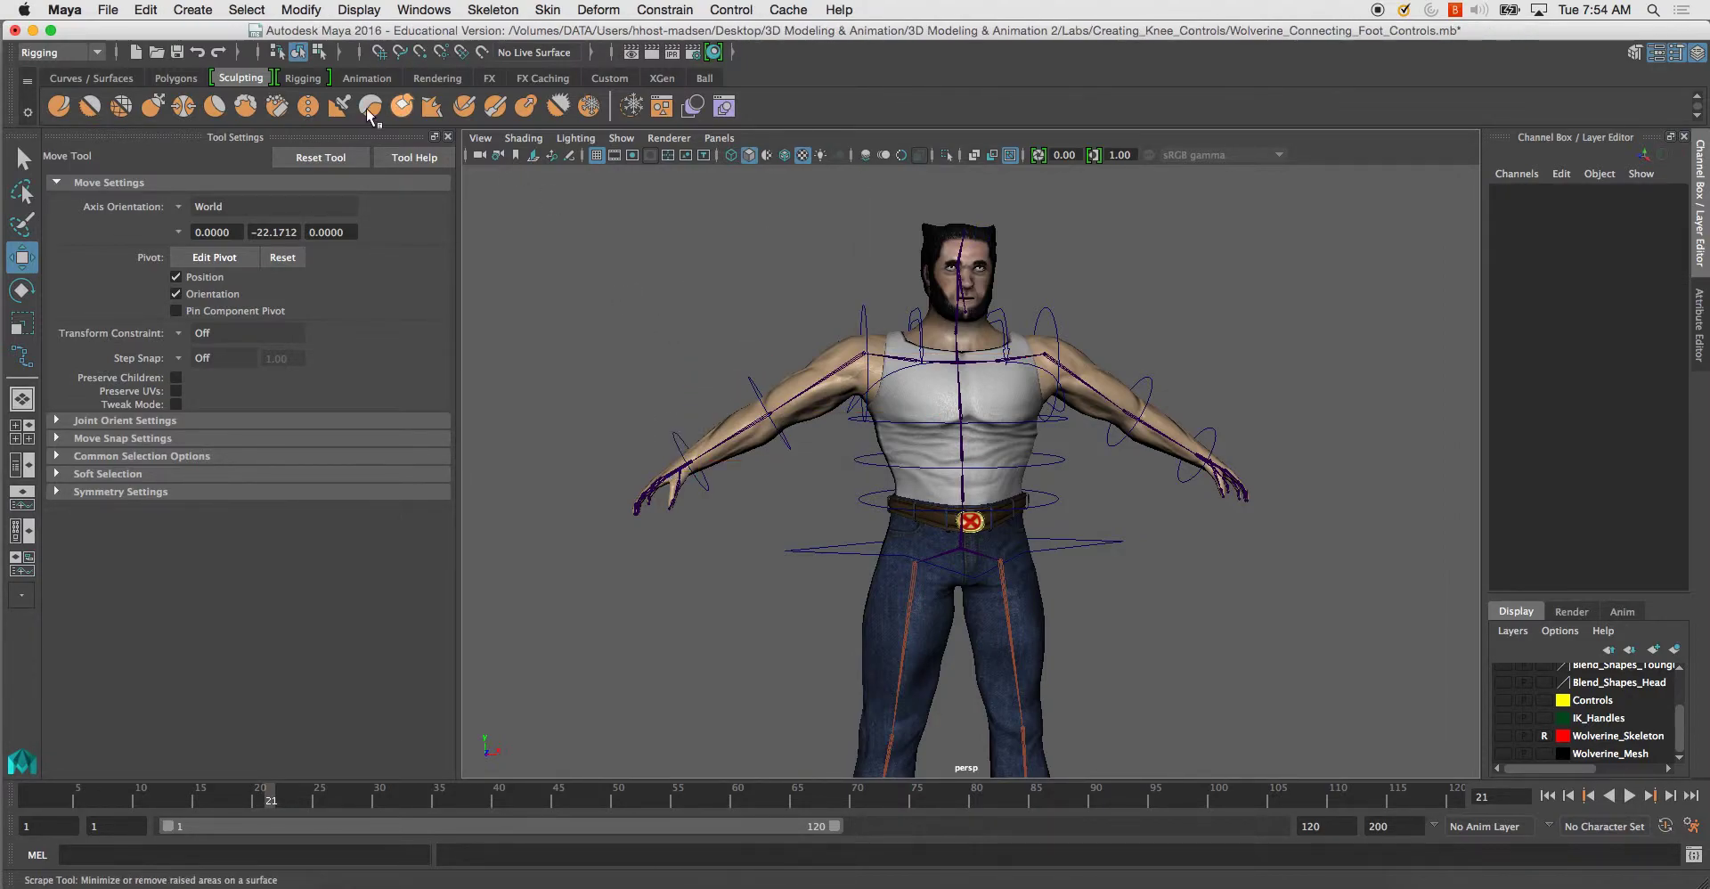
Delete the non-deformer history of all objects in the scene.
{"action": "left_click", "coordinate": [145, 10]}
{"action": "mouse_move", "coordinate": [223, 233]}
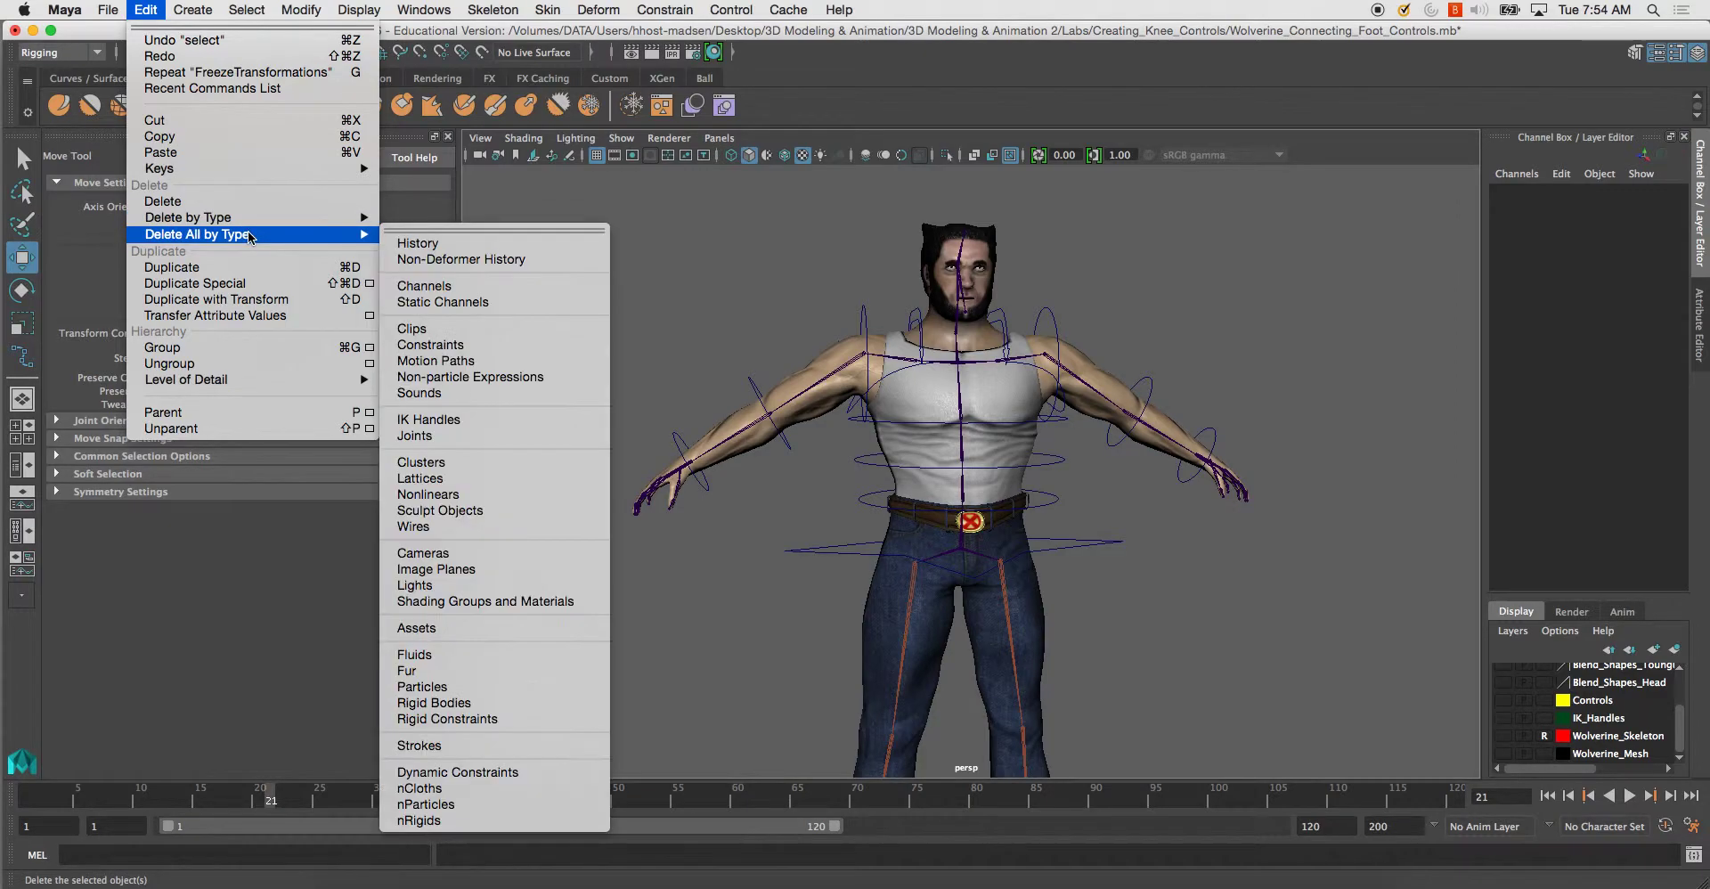
{"action": "left_click", "coordinate": [457, 260]}
Raise L_Foot_CTRL to test the left foot's rig, and undo the move.
{"action": "middle_click_drag", "start_coordinate": [664, 263], "coordinate": [603, 229], "text": "alt"}
{"action": "scroll", "coordinate": [695, 286], "scroll_direction": "down", "scroll_amount": 3}
{"action": "left_click_drag", "start_coordinate": [695, 286], "coordinate": [819, 354], "text": "alt"}
{"action": "middle_click_drag", "start_coordinate": [937, 588], "coordinate": [894, 414], "text": "alt"}
{"action": "left_click_drag", "start_coordinate": [893, 414], "coordinate": [821, 386], "text": "alt"}
{"action": "middle_click_drag", "start_coordinate": [821, 385], "coordinate": [801, 325], "text": "alt"}
{"action": "scroll", "coordinate": [891, 446], "scroll_direction": "up", "scroll_amount": 5}
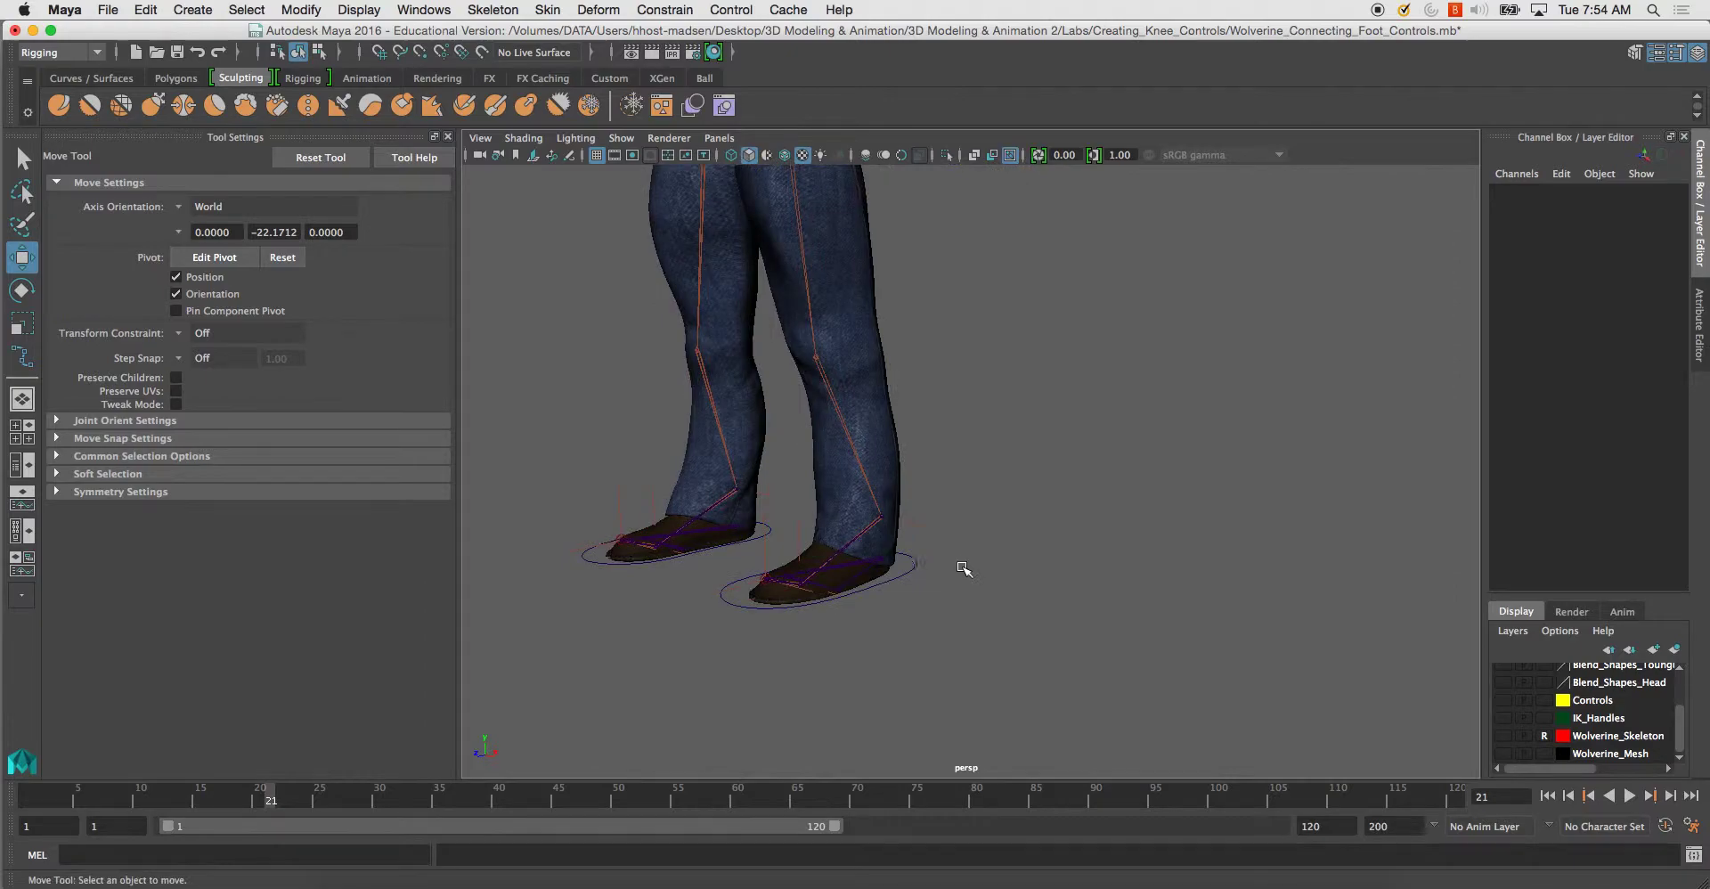
{"action": "left_click", "coordinate": [900, 571]}
{"action": "left_click_drag", "start_coordinate": [830, 580], "coordinate": [824, 499]}
{"action": "key", "text": "ctrl+z"}
Select the Ball Raise attribute of L_Foot_CTRL, clear the selection and return to the Move tool.
{"action": "left_click", "coordinate": [1608, 362]}
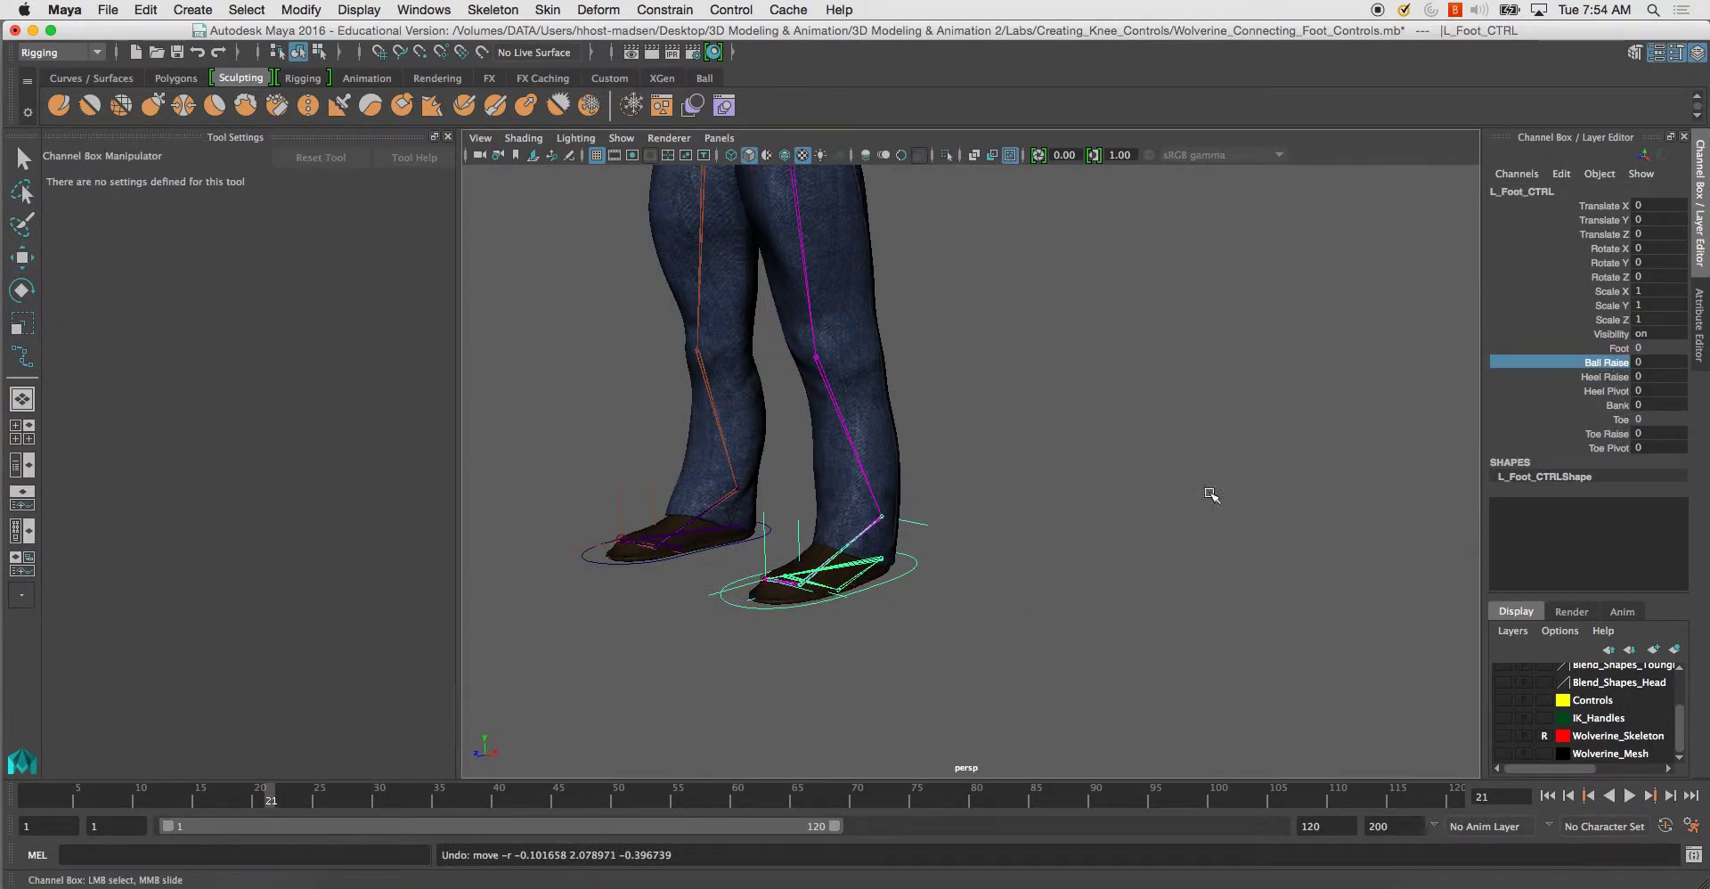
{"action": "right_click_drag", "start_coordinate": [1090, 489], "coordinate": [1019, 431], "text": "alt"}
{"action": "middle_click_drag", "start_coordinate": [1019, 431], "coordinate": [1019, 496], "text": "alt"}
{"action": "left_click_drag", "start_coordinate": [1019, 497], "coordinate": [1100, 526], "text": "alt"}
{"action": "right_click_drag", "start_coordinate": [1100, 525], "coordinate": [1035, 494], "text": "alt"}
{"action": "left_click", "coordinate": [1104, 523]}
{"action": "key", "text": "w"}
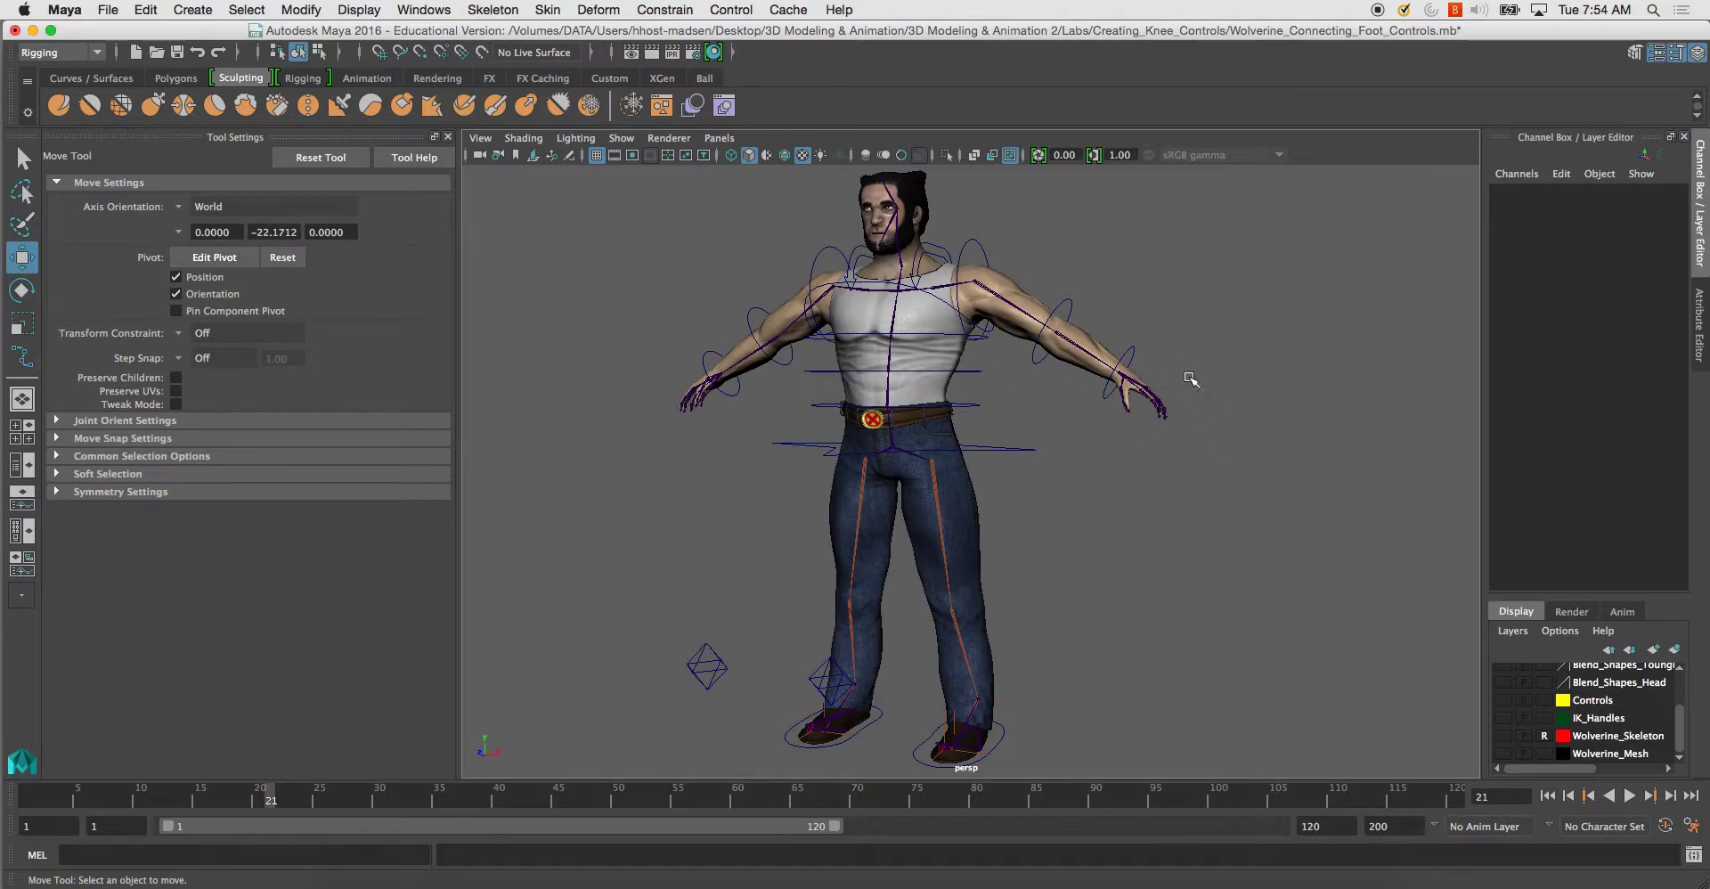
Examine the complete set of arm, torso, knee and foot controls around the character.
{"action": "middle_click_drag", "start_coordinate": [1131, 349], "coordinate": [1208, 302], "text": "alt"}
{"action": "middle_click_drag", "start_coordinate": [937, 271], "coordinate": [922, 365], "text": "alt"}
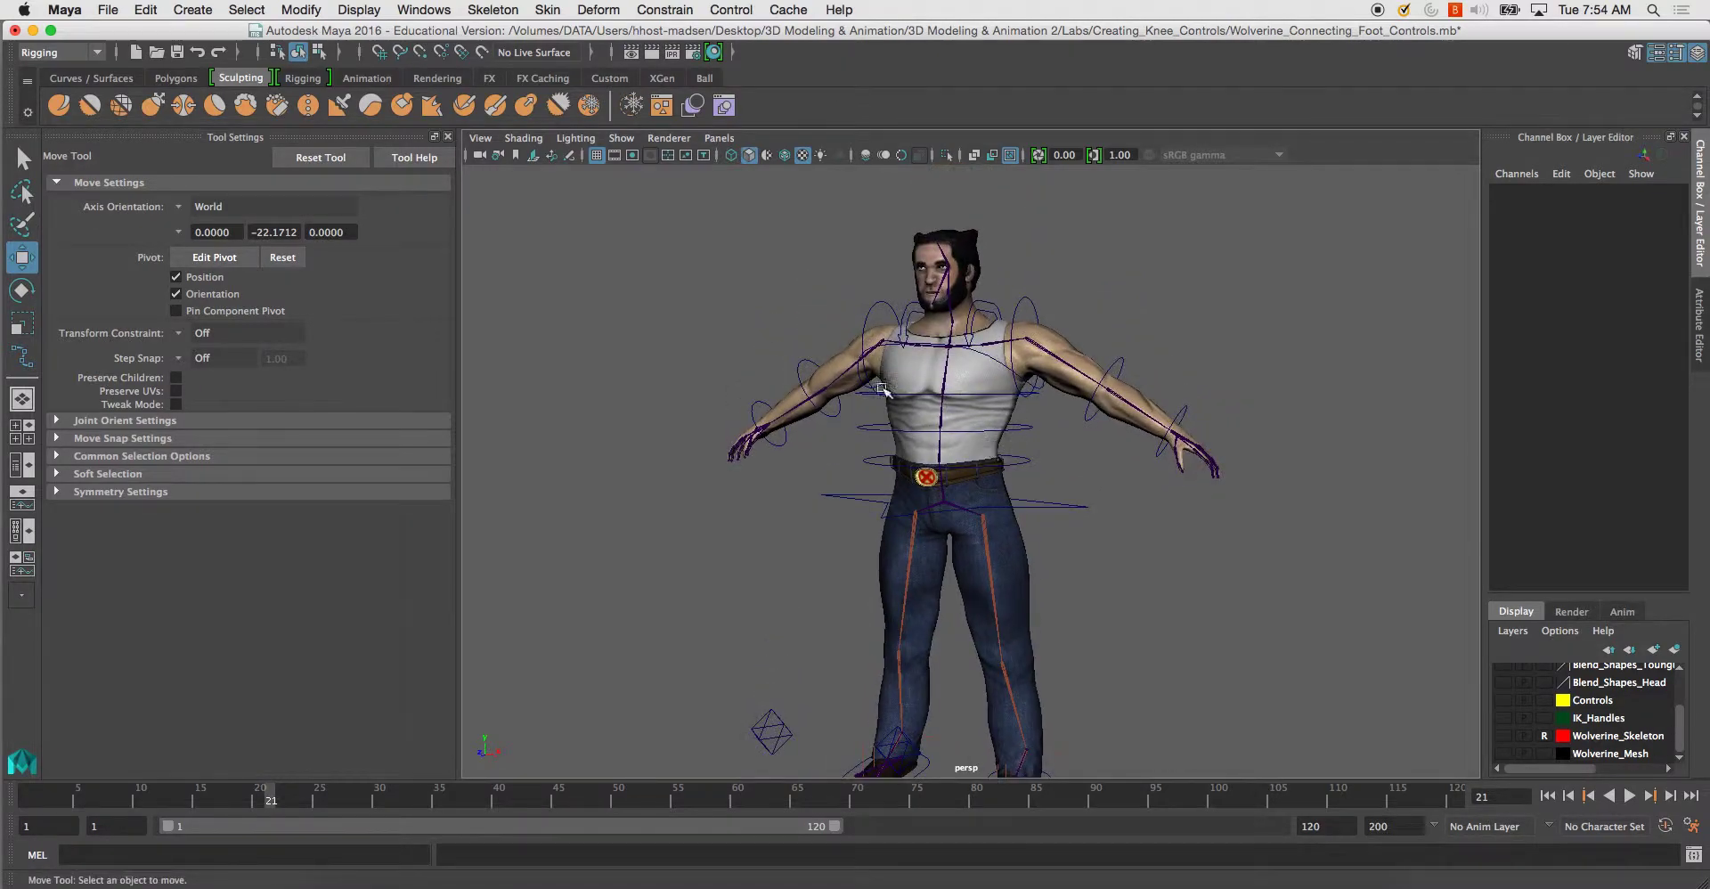
{"action": "mouse_move", "coordinate": [987, 436]}
{"action": "left_mouse_down", "text": "alt"}
{"action": "mouse_move", "coordinate": [1019, 443]}
{"action": "mouse_move", "coordinate": [1013, 422]}
{"action": "left_mouse_up", "text": "alt"}
{"action": "middle_click_drag", "start_coordinate": [1013, 422], "coordinate": [1016, 367], "text": "alt"}
{"action": "left_click_drag", "start_coordinate": [1016, 366], "coordinate": [918, 370], "text": "alt"}
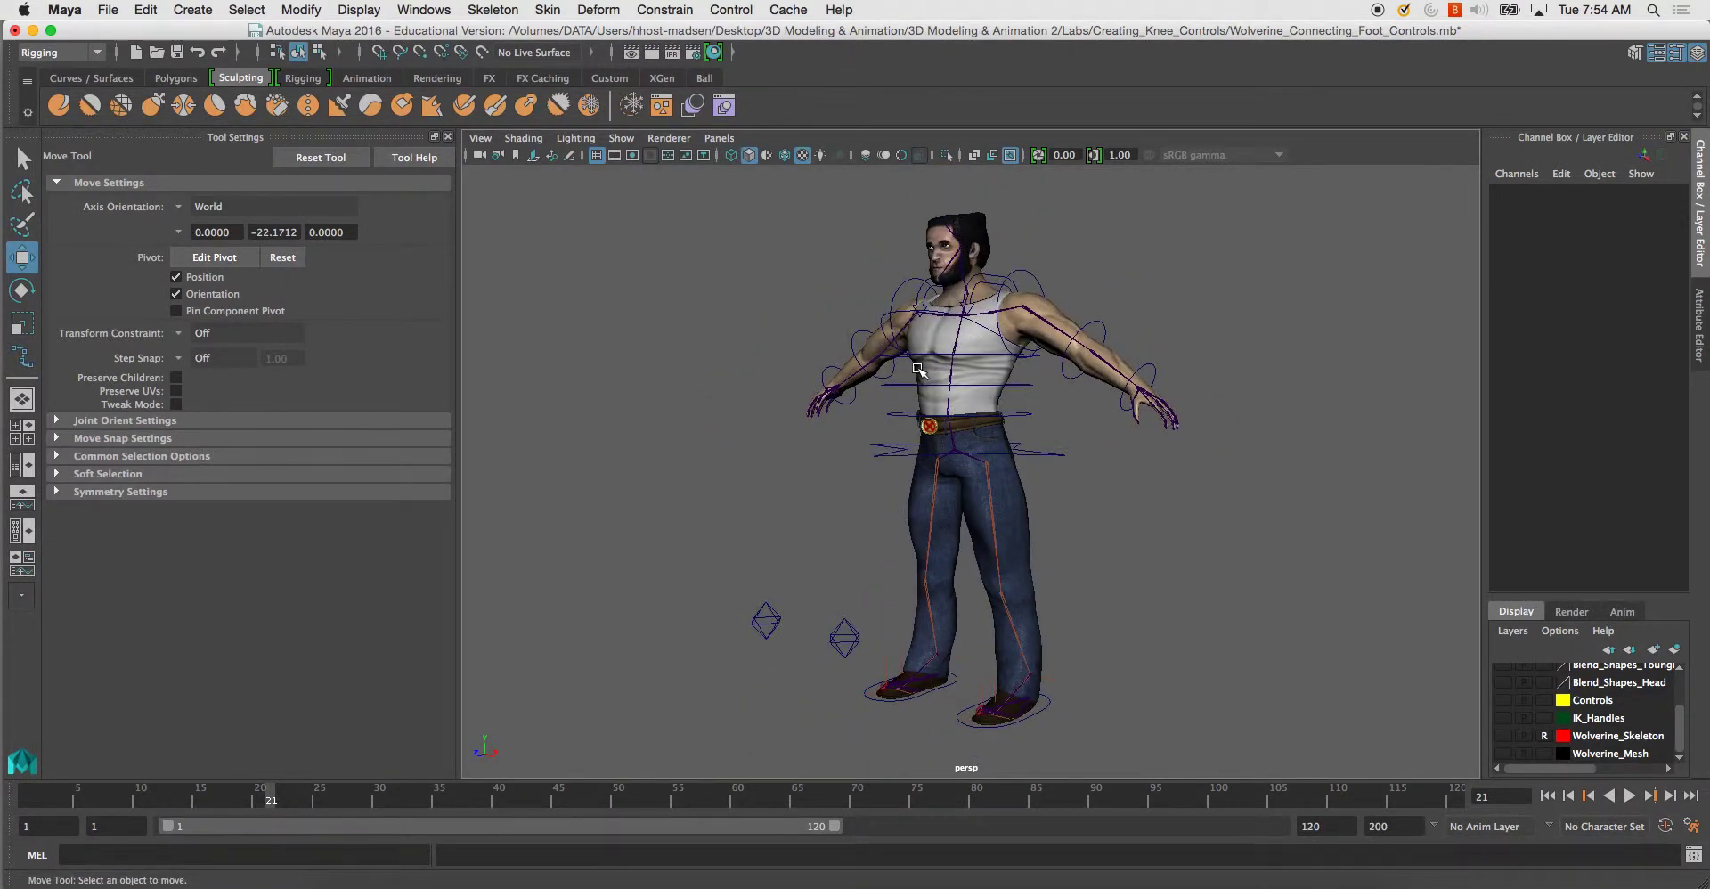
{"action": "mouse_move", "coordinate": [1058, 347]}
{"action": "left_mouse_down", "text": "alt"}
{"action": "mouse_move", "coordinate": [1064, 424]}
{"action": "mouse_move", "coordinate": [1044, 347]}
{"action": "left_mouse_up", "text": "alt"}
{"action": "left_click_drag", "start_coordinate": [994, 239], "coordinate": [957, 278], "text": "alt"}
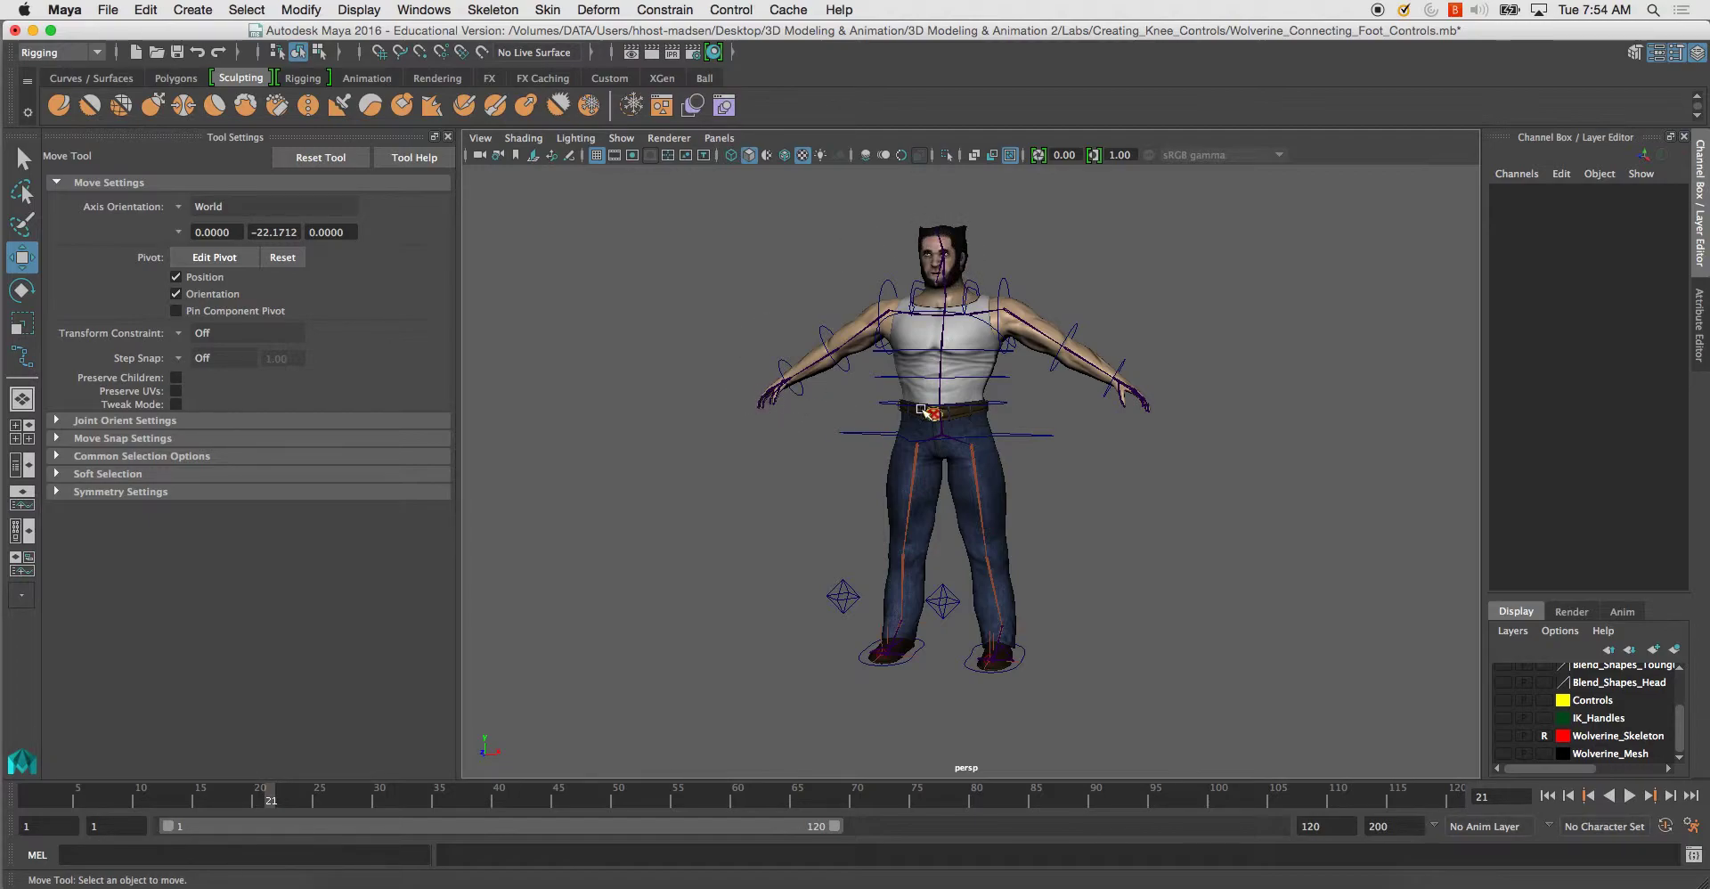
{"action": "middle_click_drag", "start_coordinate": [1033, 403], "coordinate": [964, 388], "text": "alt"}
{"action": "right_click_drag", "start_coordinate": [963, 388], "coordinate": [1013, 445], "text": "alt"}
{"action": "middle_click_drag", "start_coordinate": [1013, 445], "coordinate": [1058, 472], "text": "alt"}
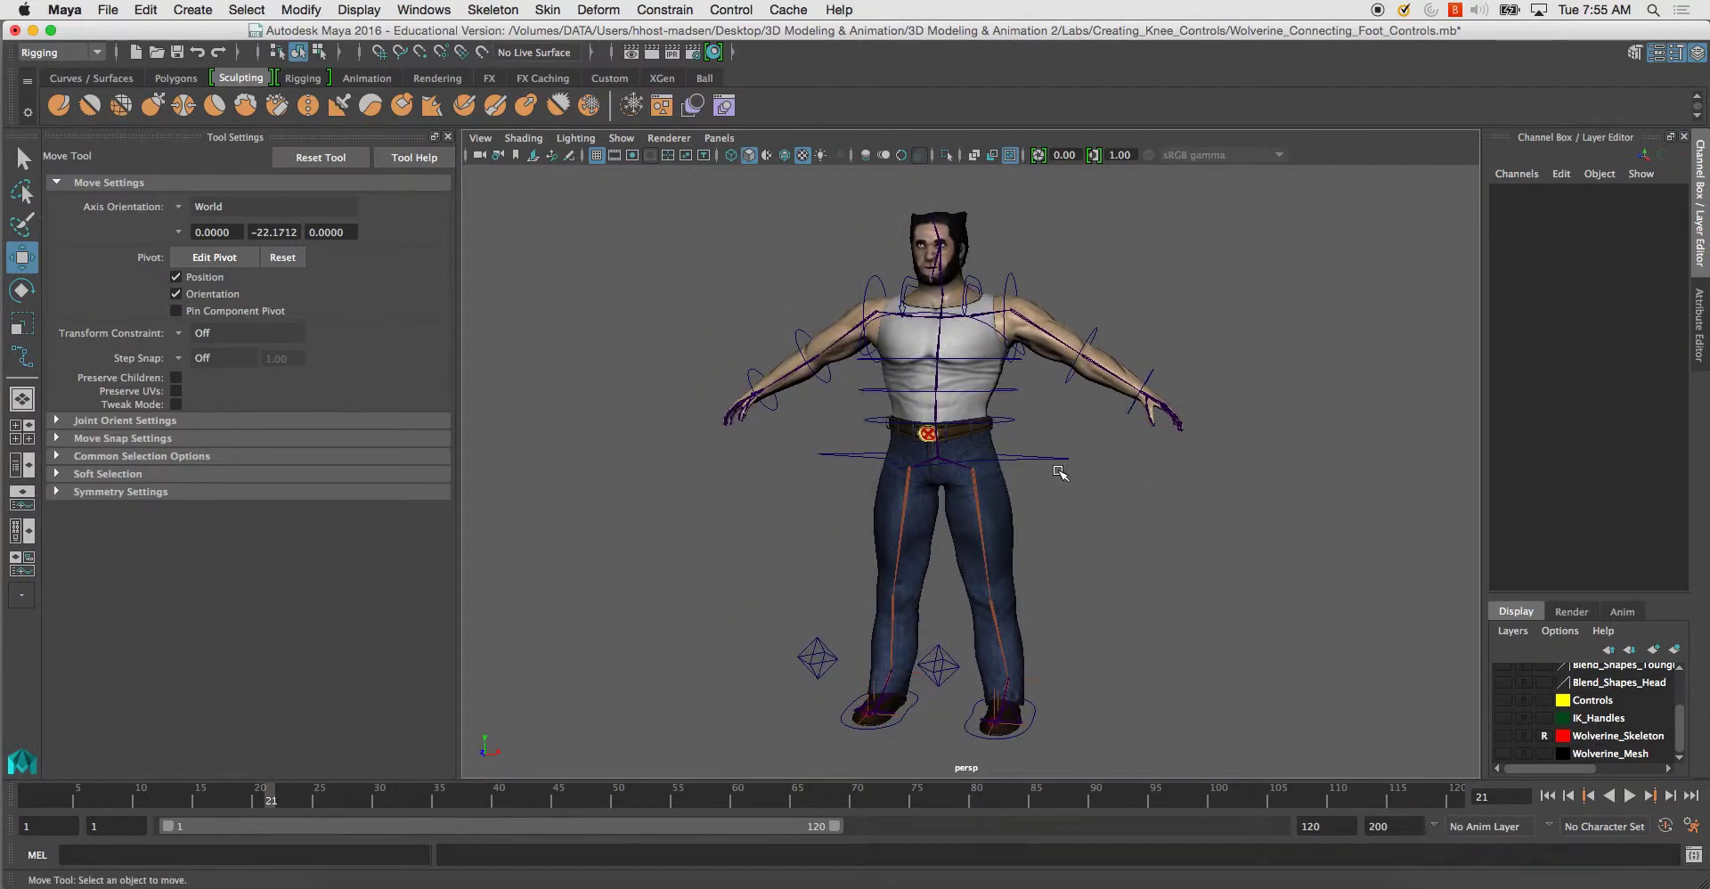